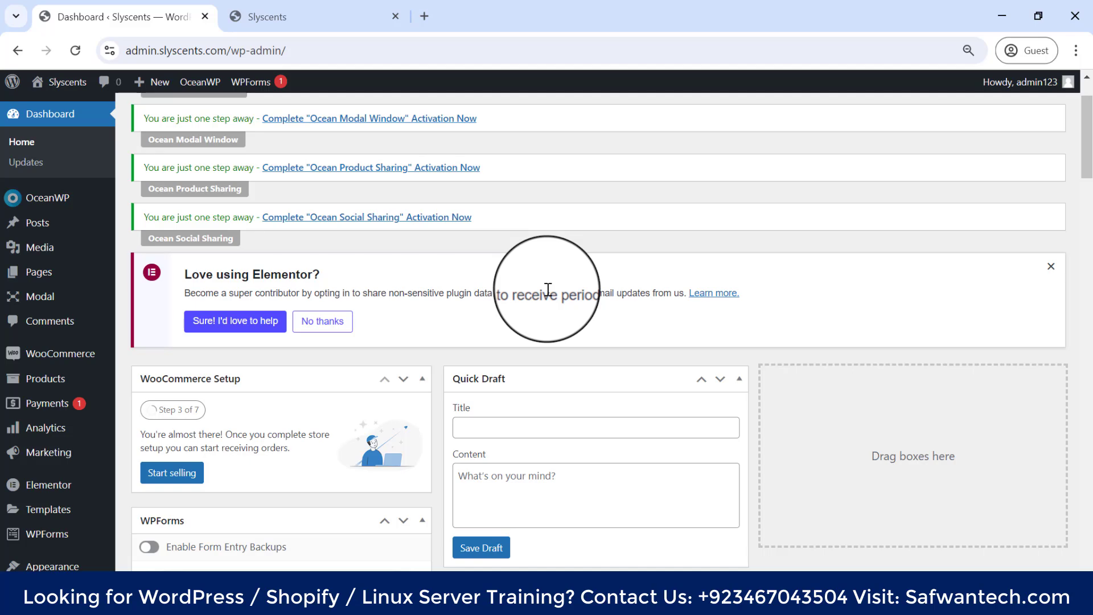
# View the Slyscents storefront and return to the WordPress admin dashboard.
pyautogui.click(312, 14)
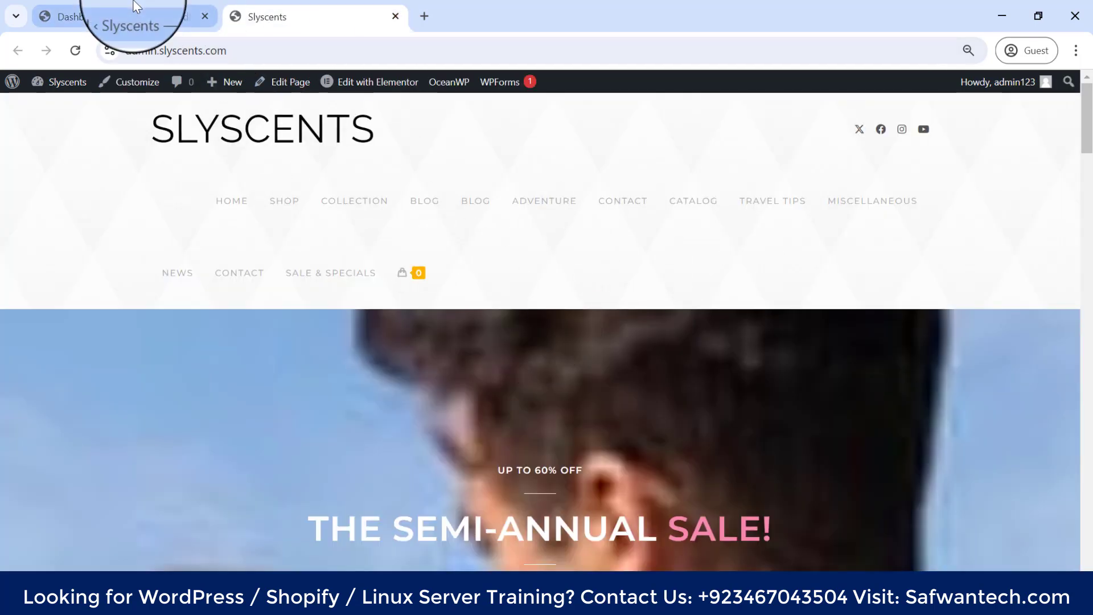
pyautogui.click(121, 17)
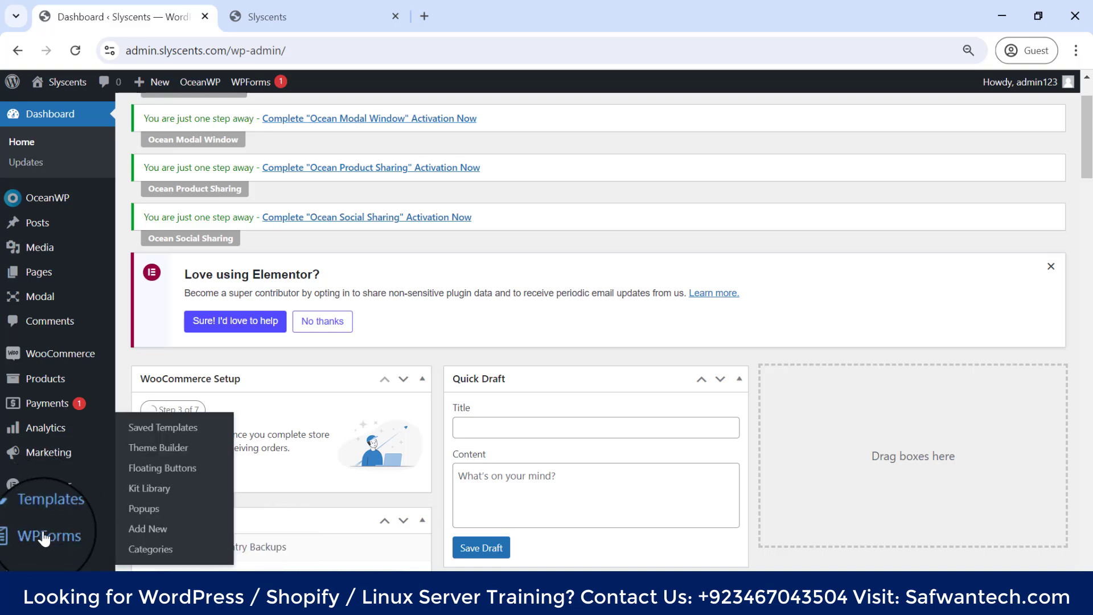
pyautogui.moveTo(23, 538)
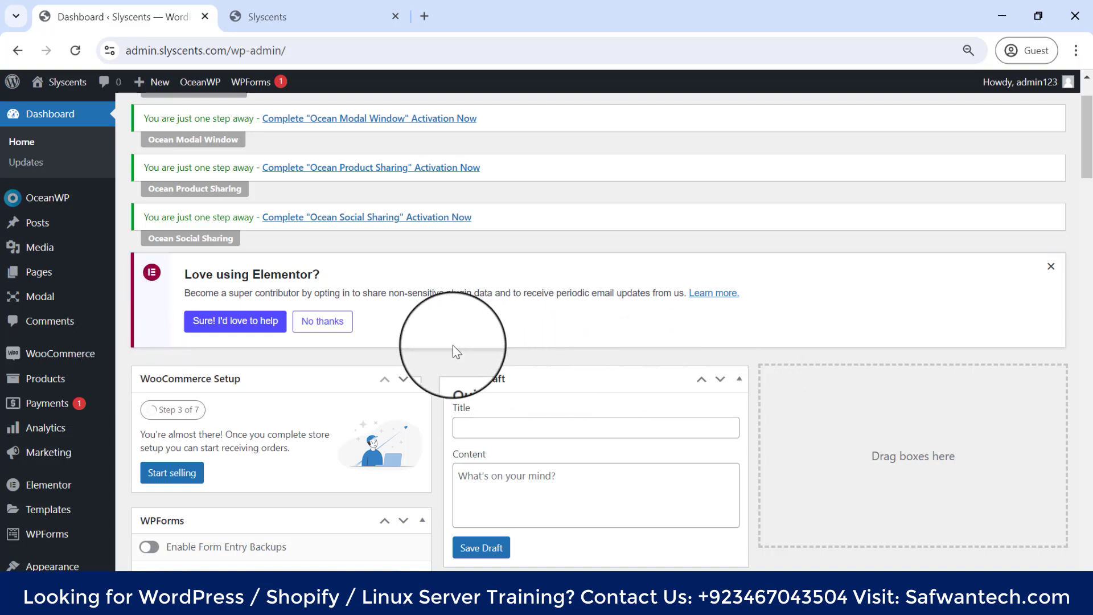
pyautogui.rightClick(436, 361)
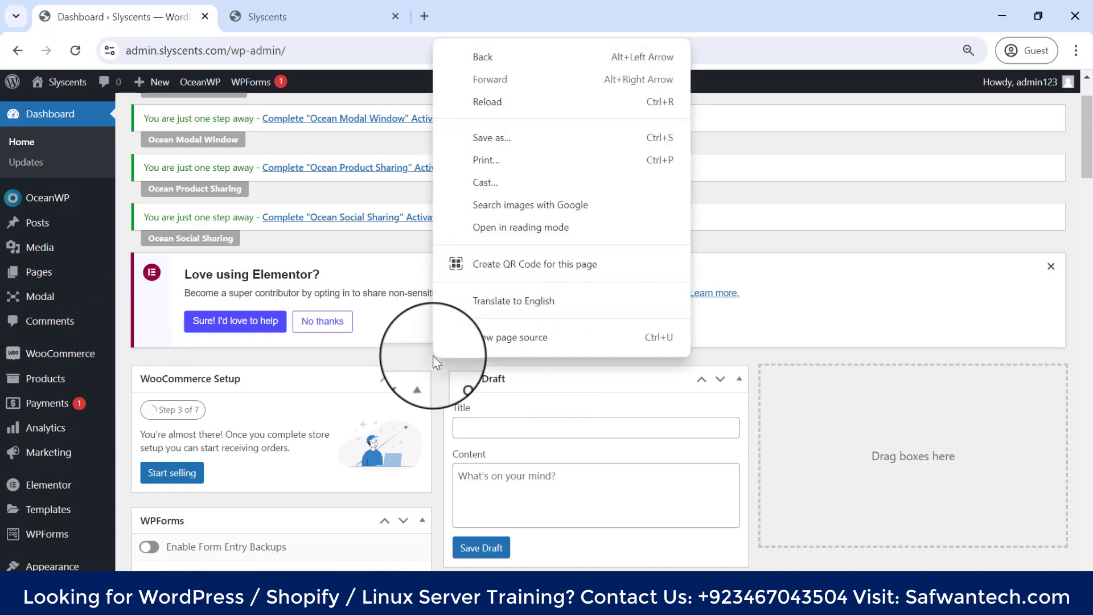
pyautogui.rightClick(591, 362)
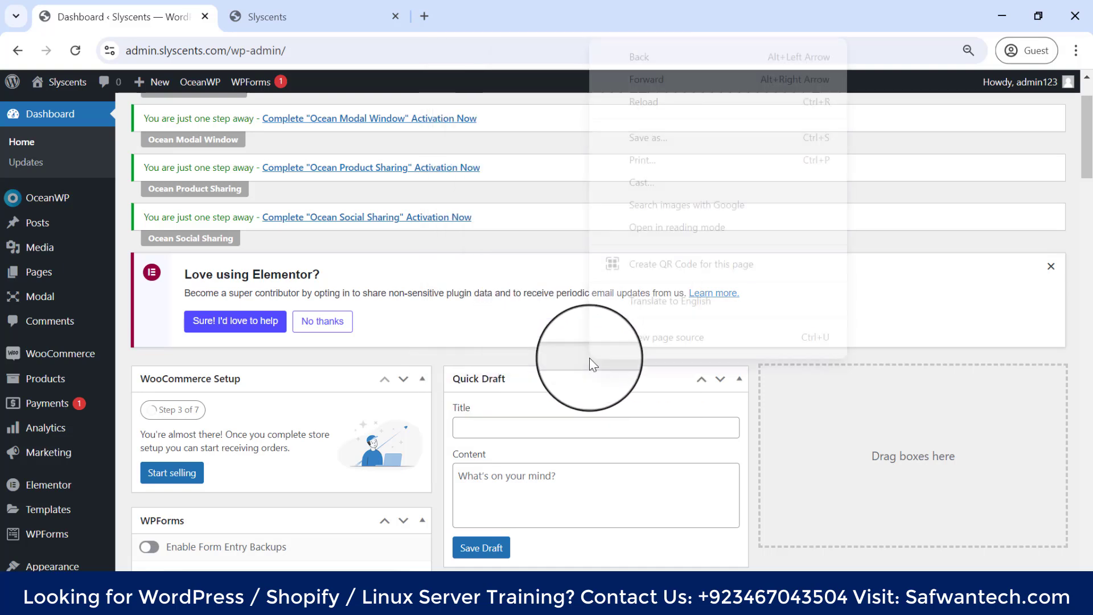
pyautogui.rightClick(366, 360)
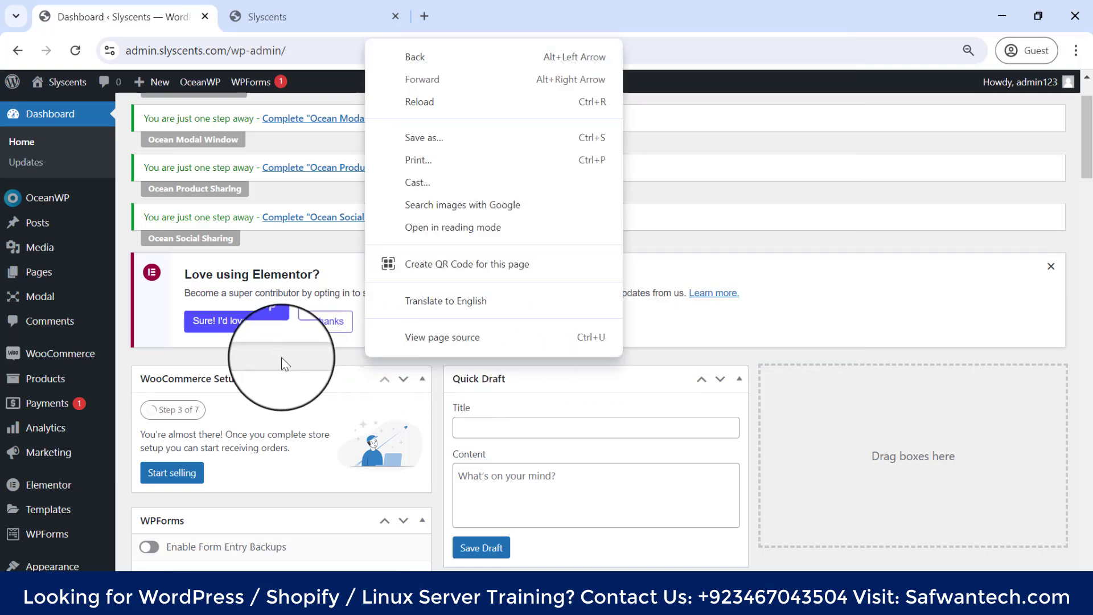
pyautogui.click(166, 357)
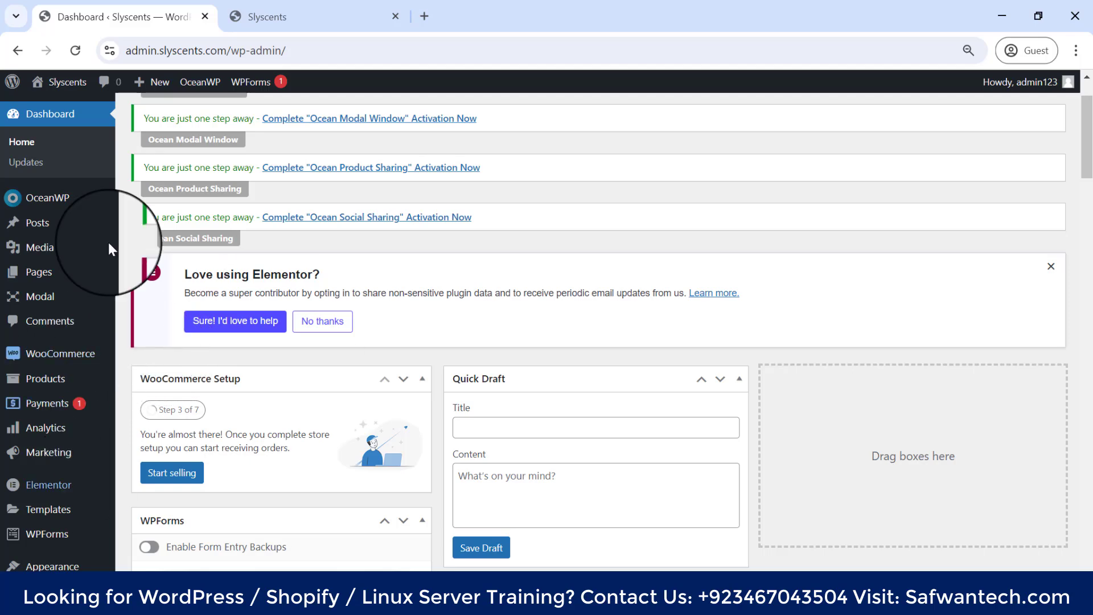
# Open the page for adding new plugins and search it for "contact form 7".
pyautogui.scroll(-6, 146, 325)
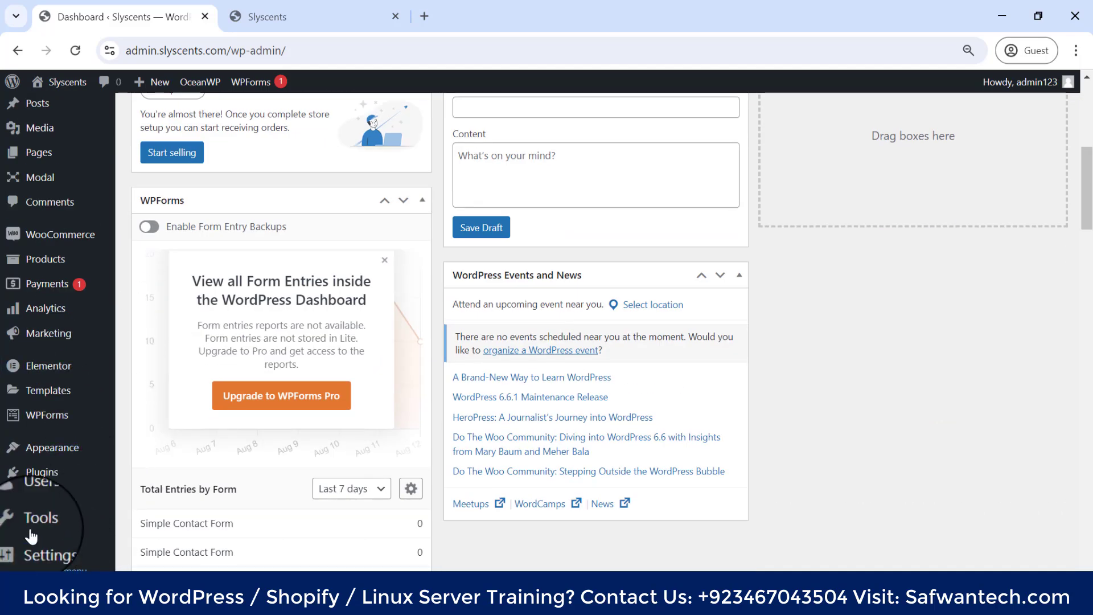
pyautogui.moveTo(41, 472)
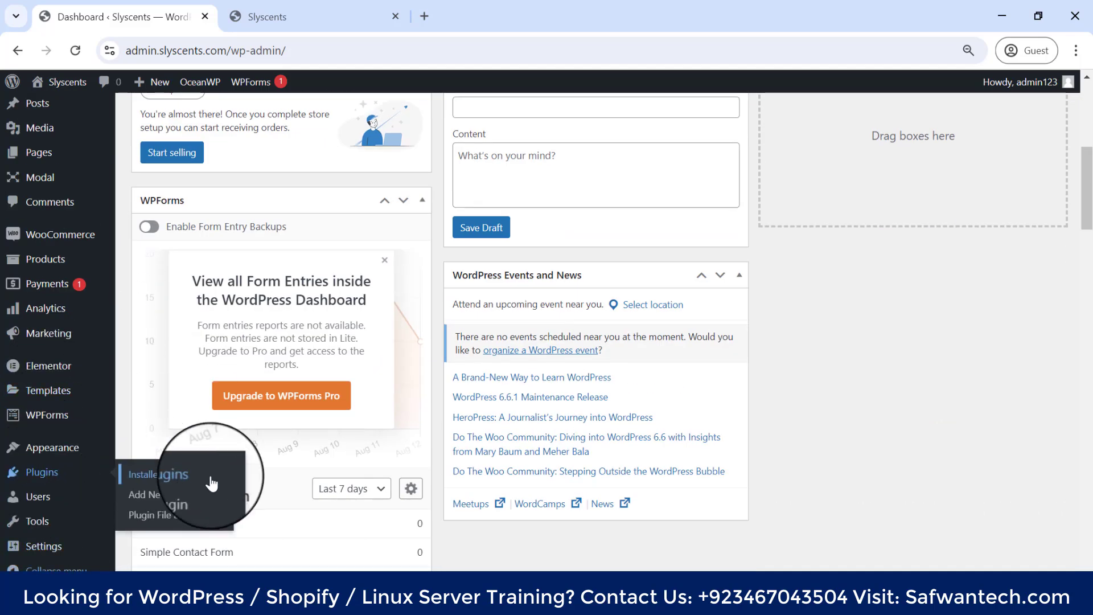
pyautogui.click(174, 501)
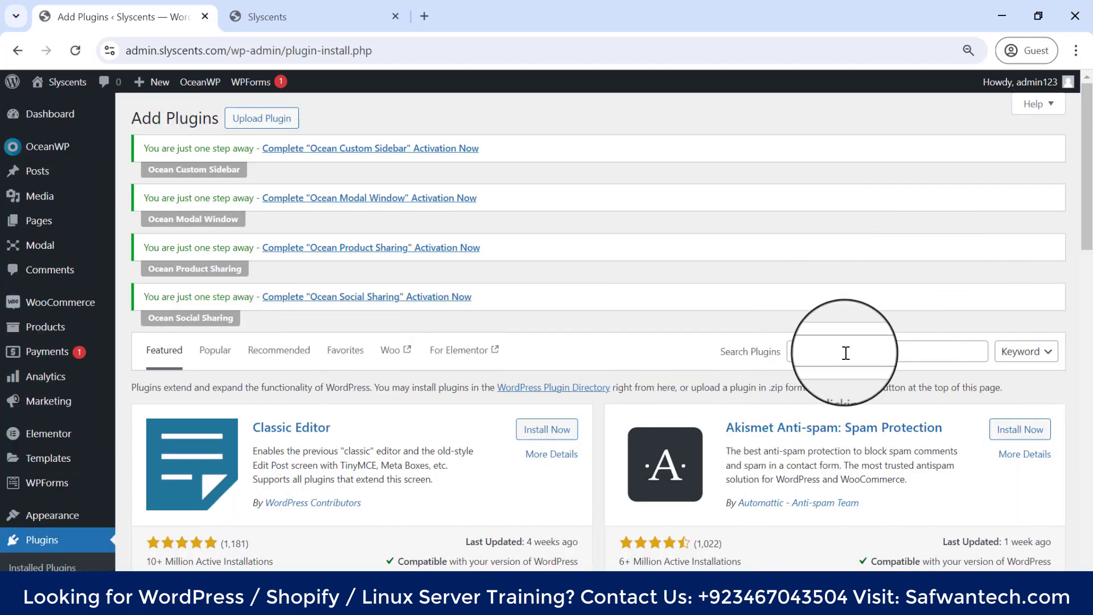
pyautogui.scroll(-5, 378, 452)
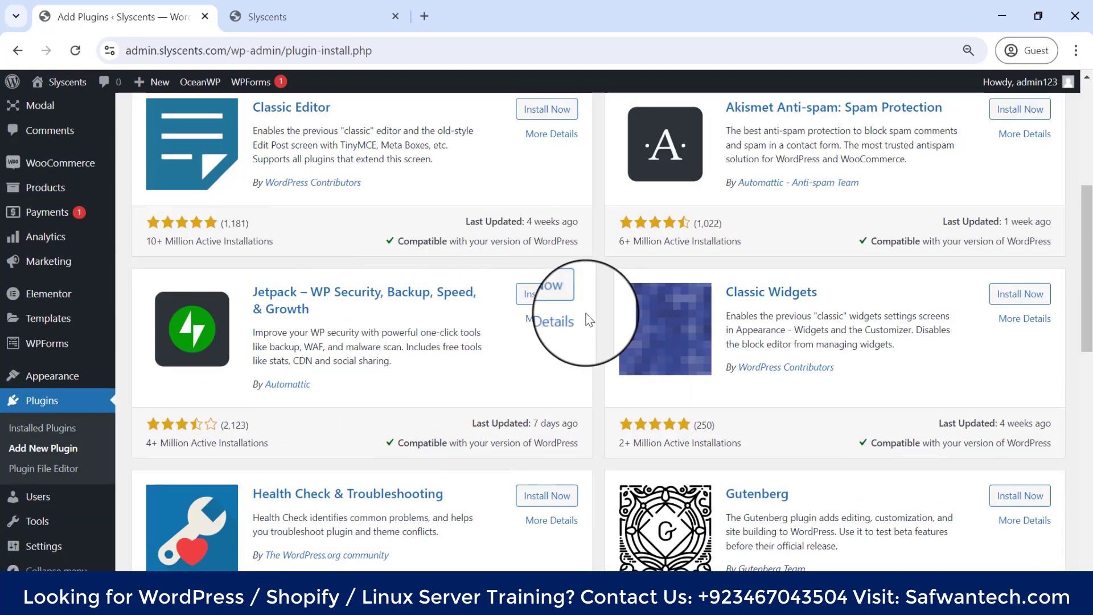
pyautogui.scroll(4, 599, 274)
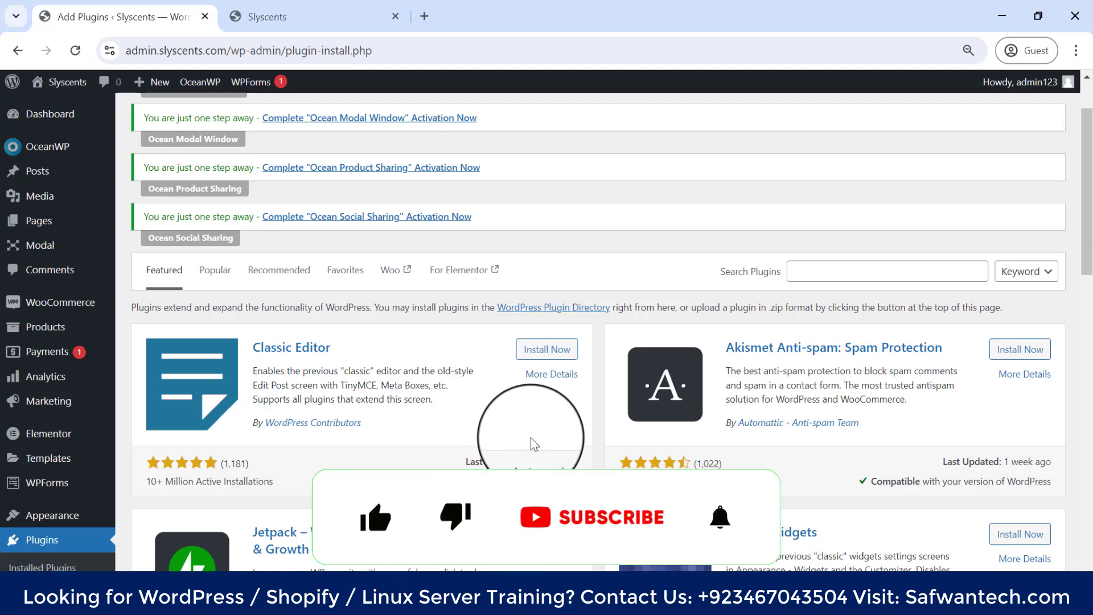
pyautogui.scroll(2, 353, 196)
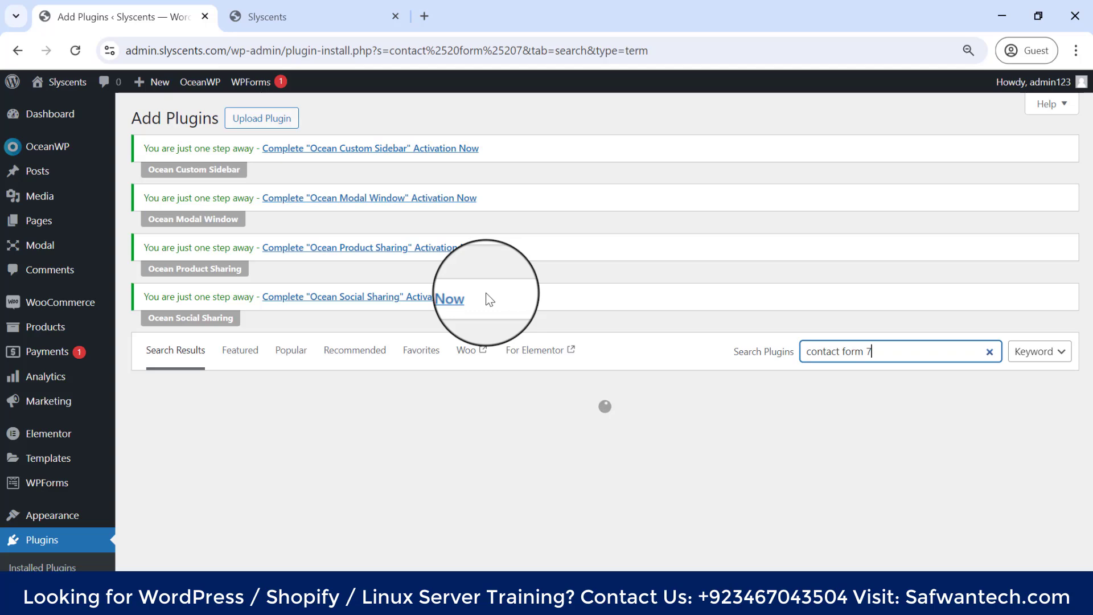
# Install and activate the Contact Form 7 plugin from the search results.
pyautogui.scroll(-1, 486, 296)
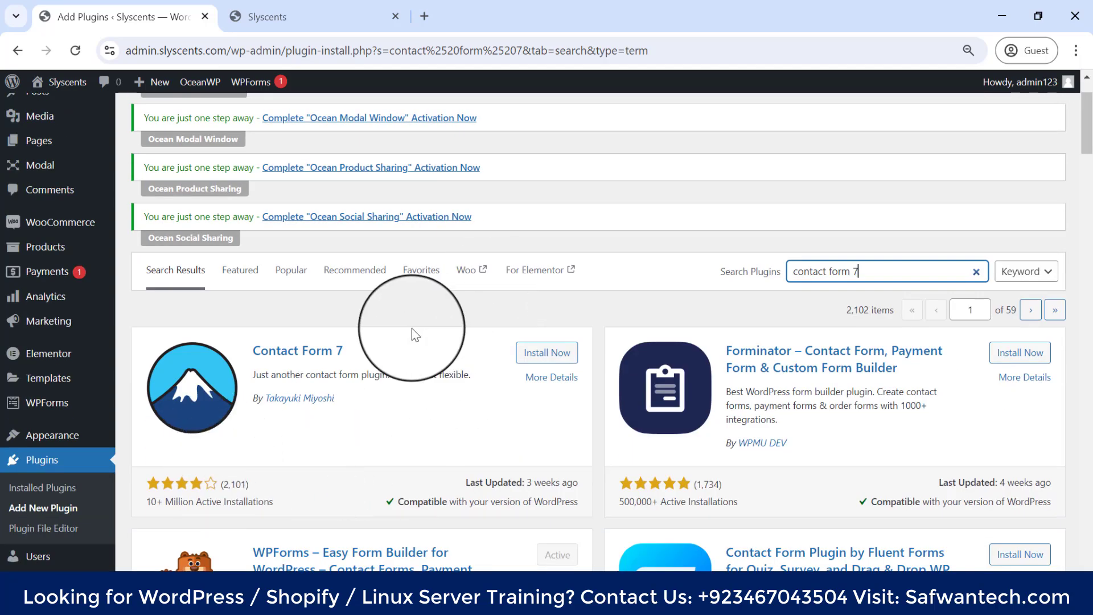
pyautogui.scroll(-1, 378, 319)
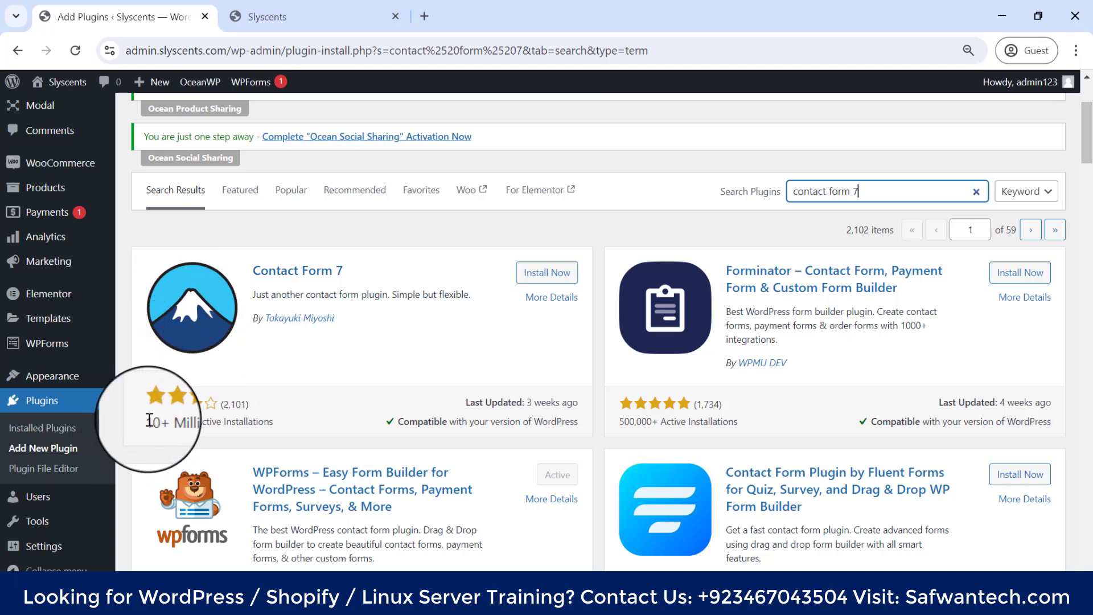
pyautogui.moveTo(150, 422); pyautogui.dragTo(280, 421)
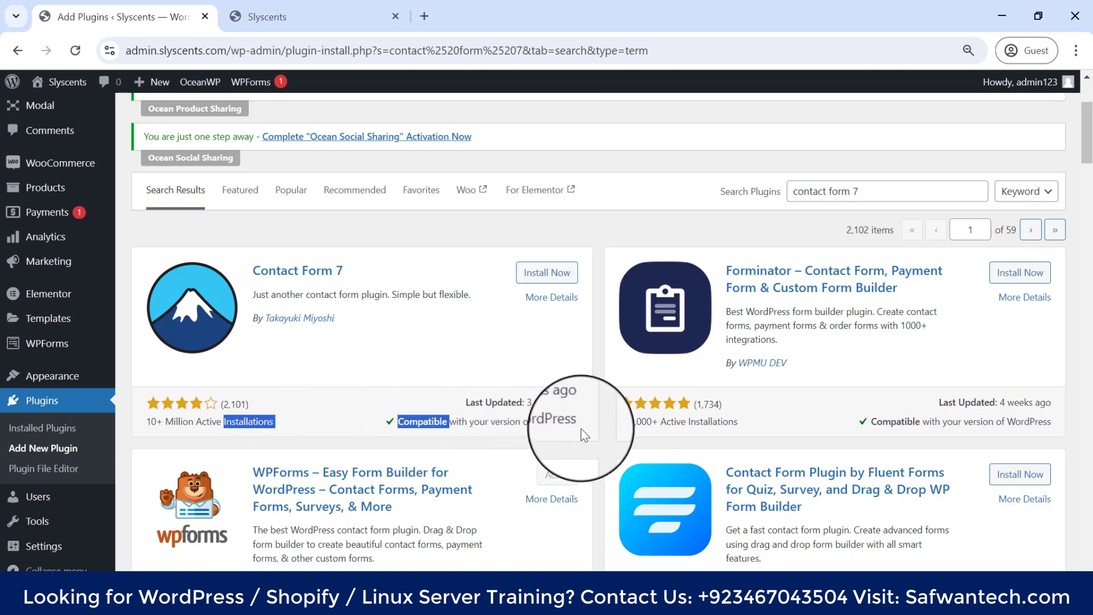
pyautogui.click(548, 423)
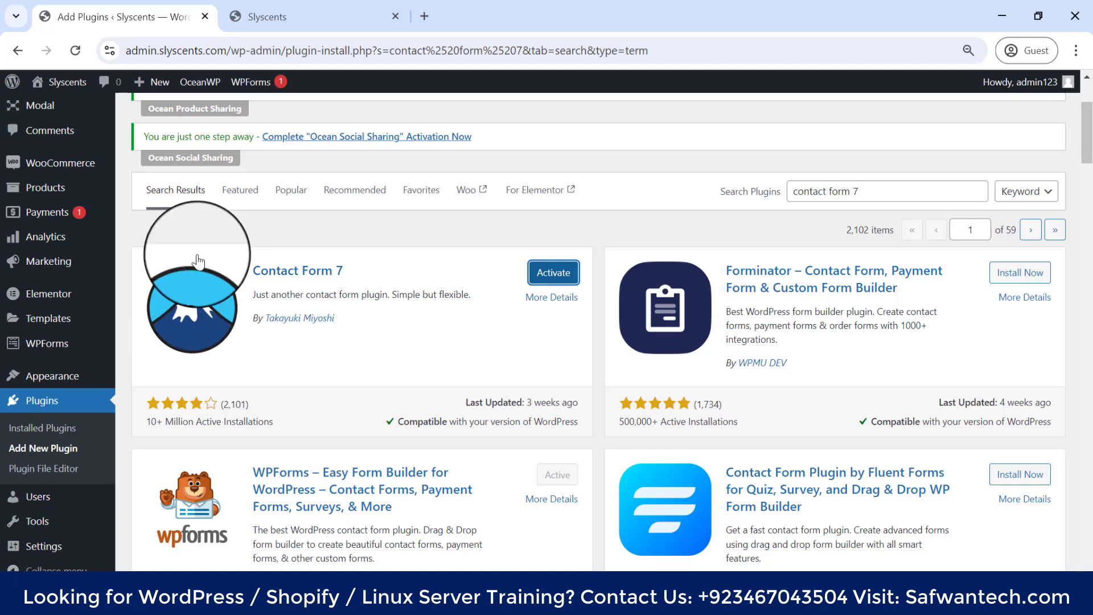
pyautogui.click(549, 273)
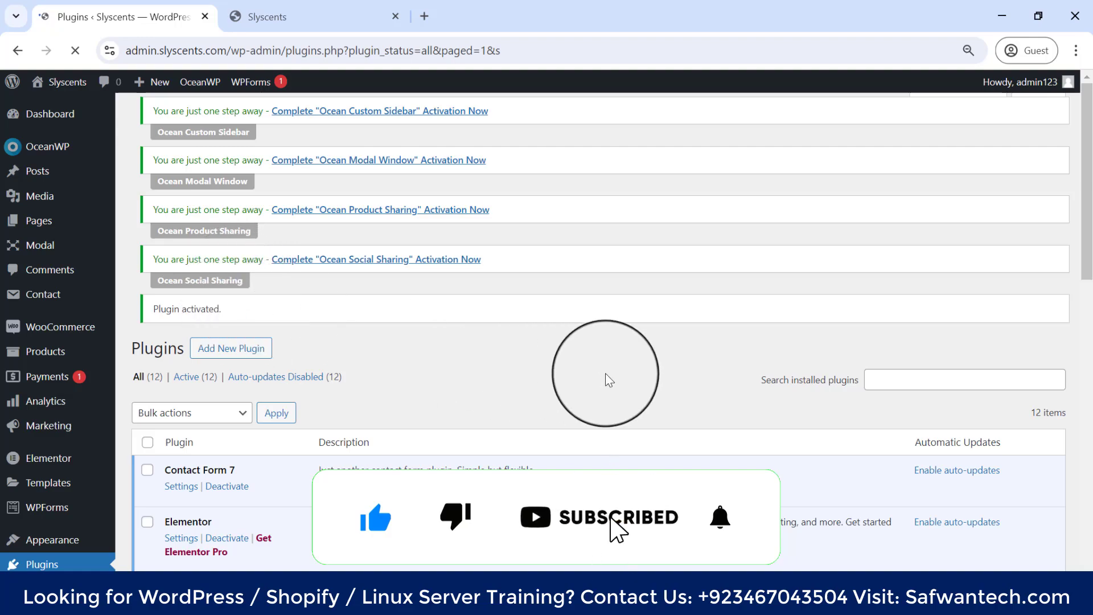
# Look through the installed plugins list and examine the Contact Form 7 entry and its available actions.
pyautogui.scroll(-7, 608, 379)
pyautogui.scroll(6, 606, 374)
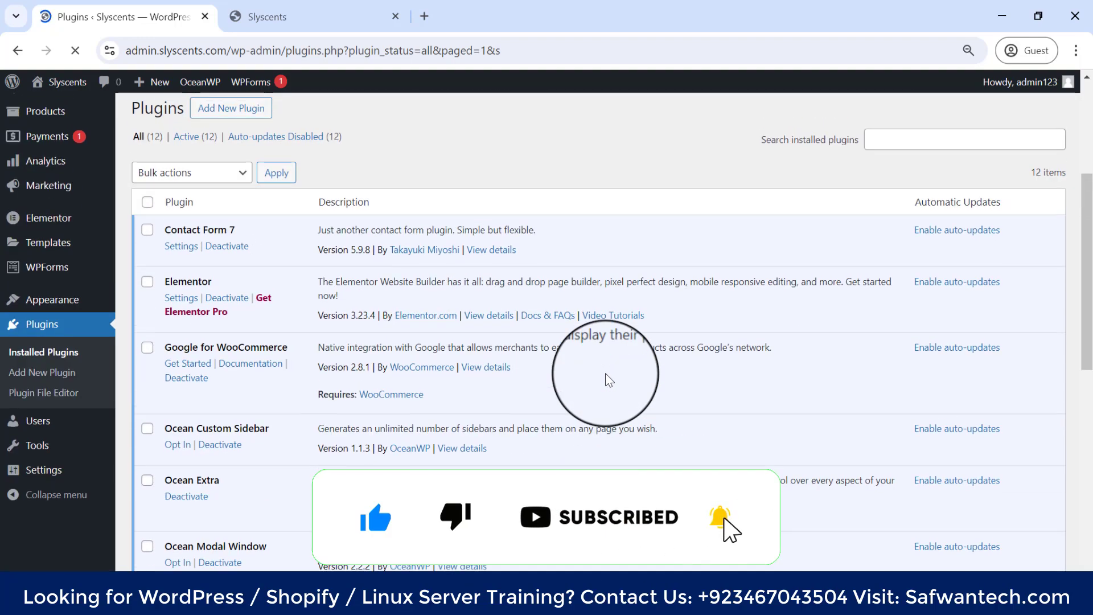
pyautogui.scroll(-8, 605, 374)
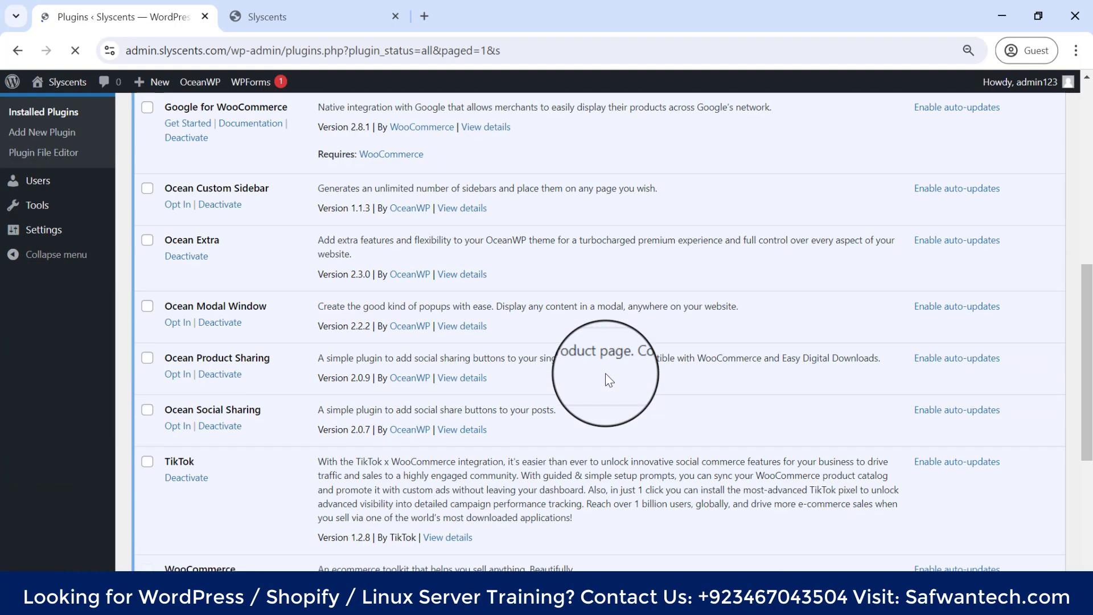
pyautogui.scroll(4, 606, 374)
pyautogui.scroll(-4, 606, 374)
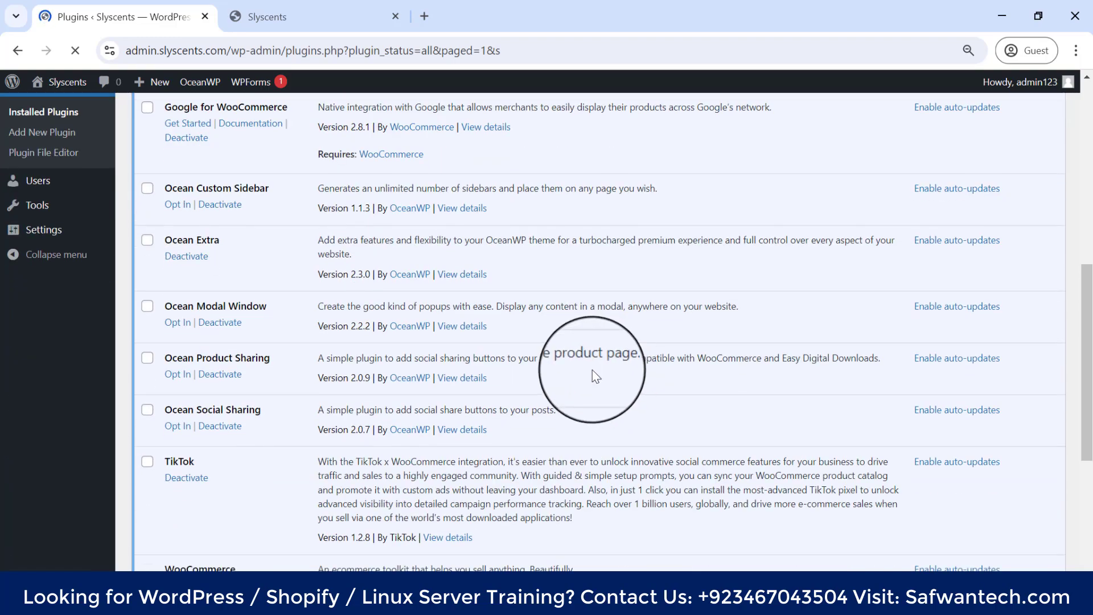
pyautogui.scroll(3, 592, 370)
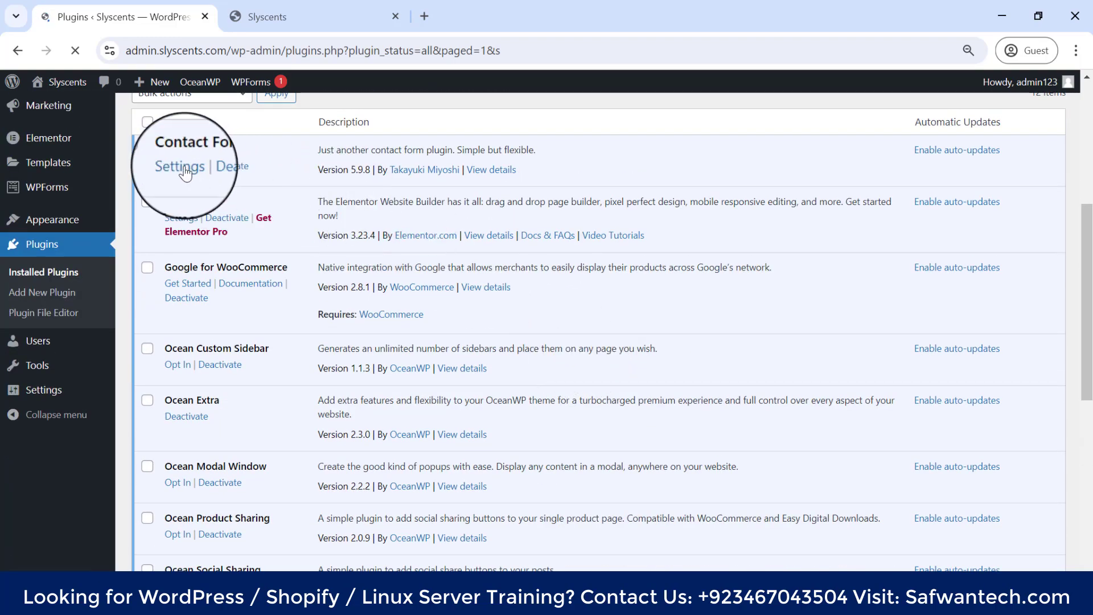
pyautogui.scroll(1, 244, 157)
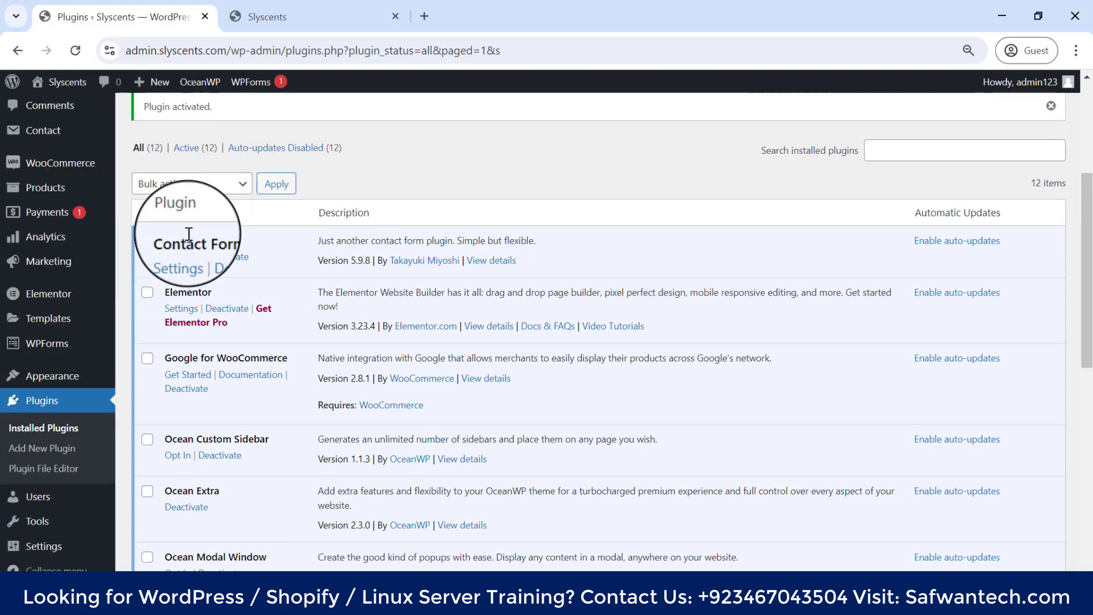
pyautogui.scroll(-3, 317, 278)
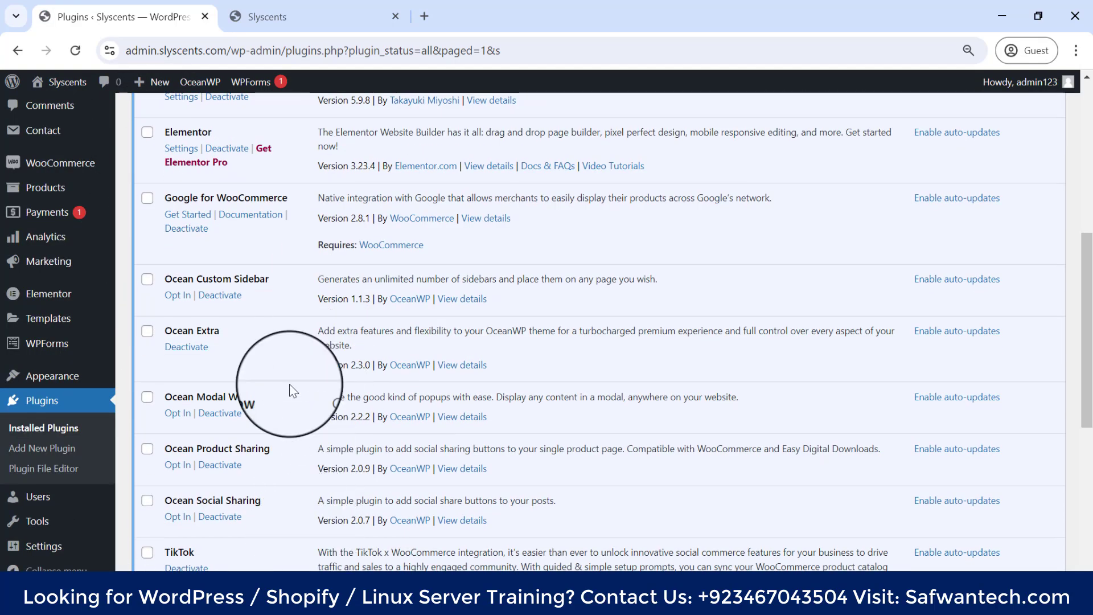
pyautogui.scroll(-3, 288, 433)
pyautogui.scroll(7, 285, 336)
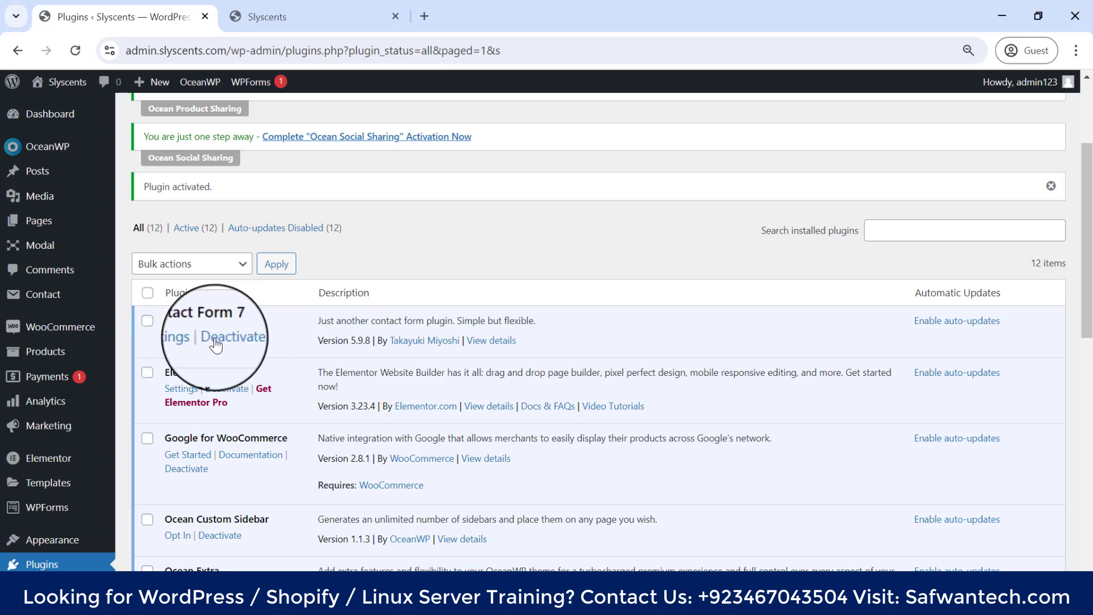
pyautogui.scroll(-1, 231, 343)
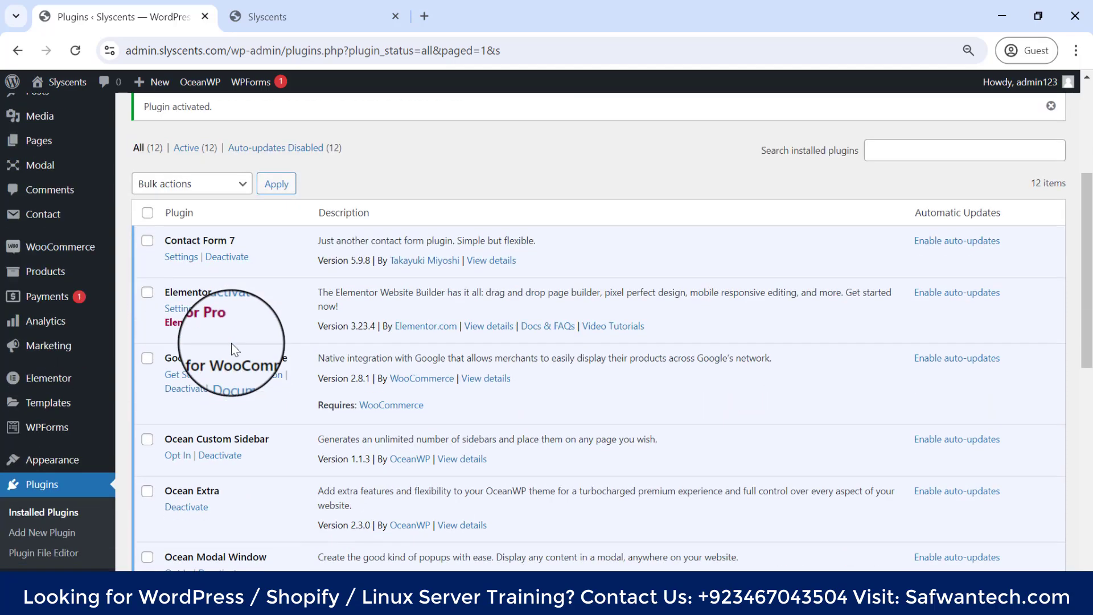
pyautogui.scroll(2, 145, 284)
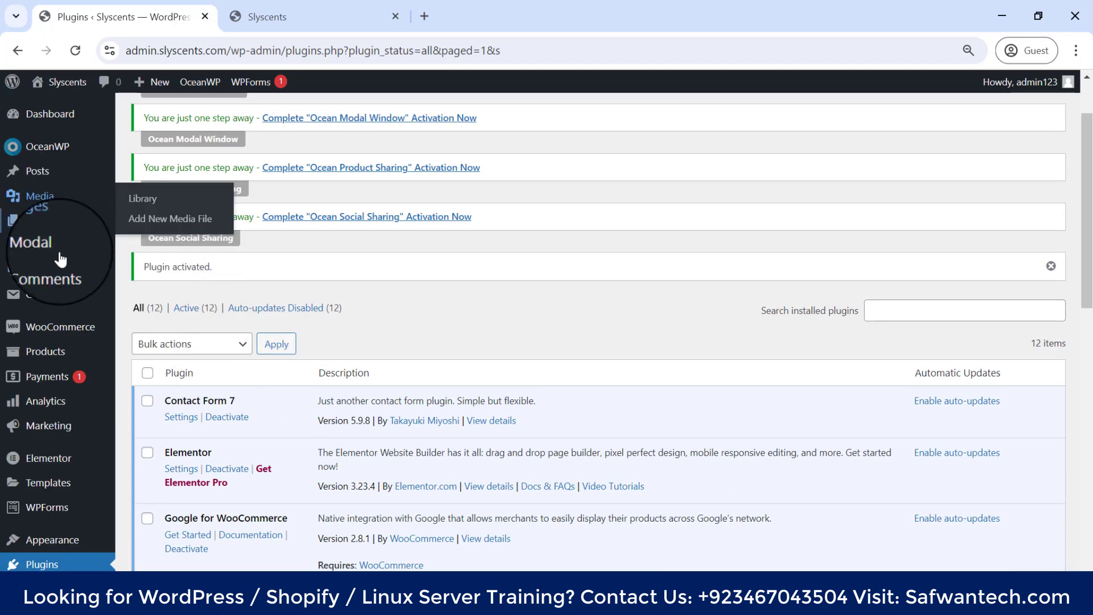
# Open the list of contact forms managed by Contact Form 7.
pyautogui.moveTo(59, 303)
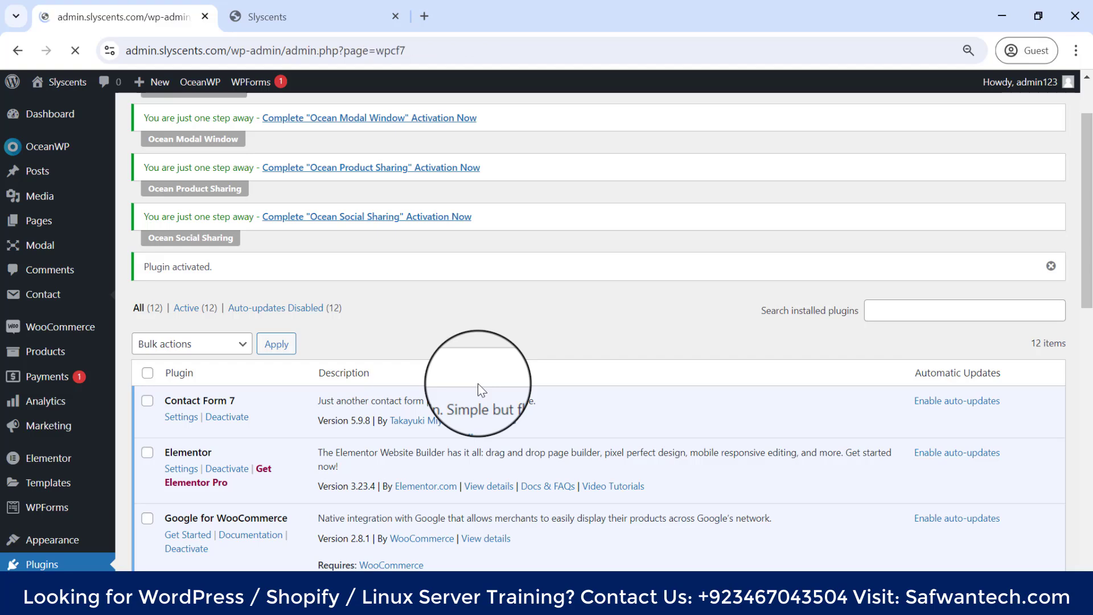
pyautogui.scroll(-2, 411, 348)
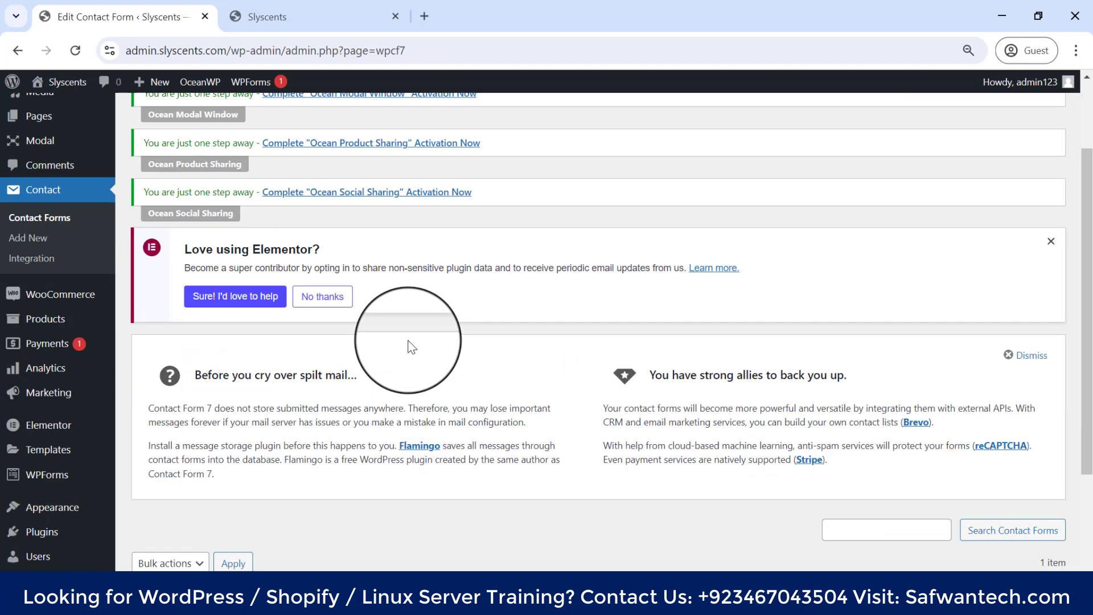
pyautogui.scroll(-3, 412, 348)
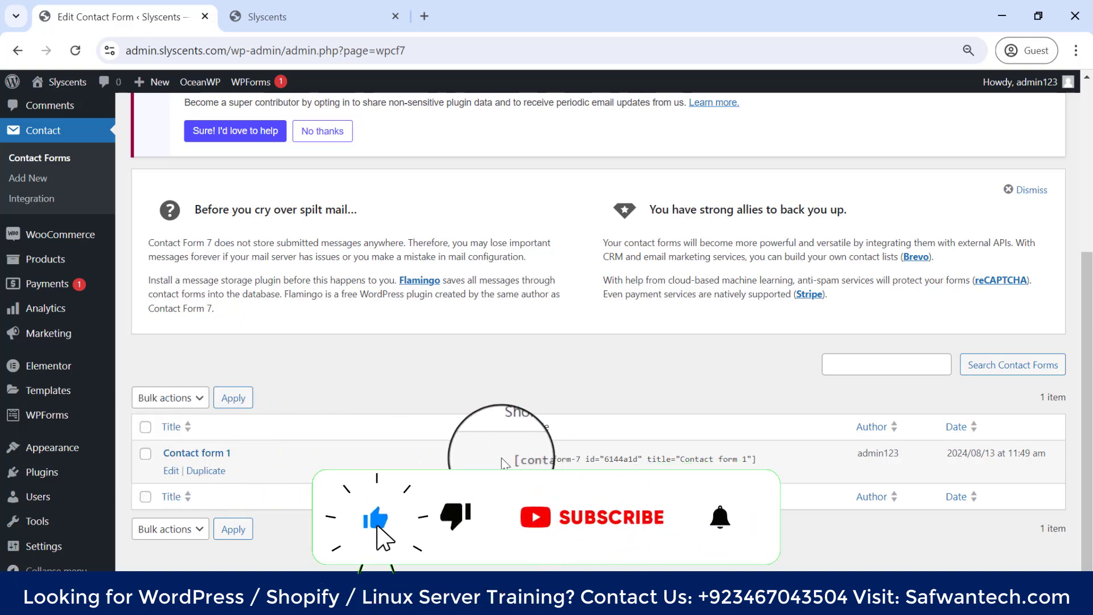
# Inspect the shortcode of Contact form 1 and the bulk actions available for it.
pyautogui.click(751, 458)
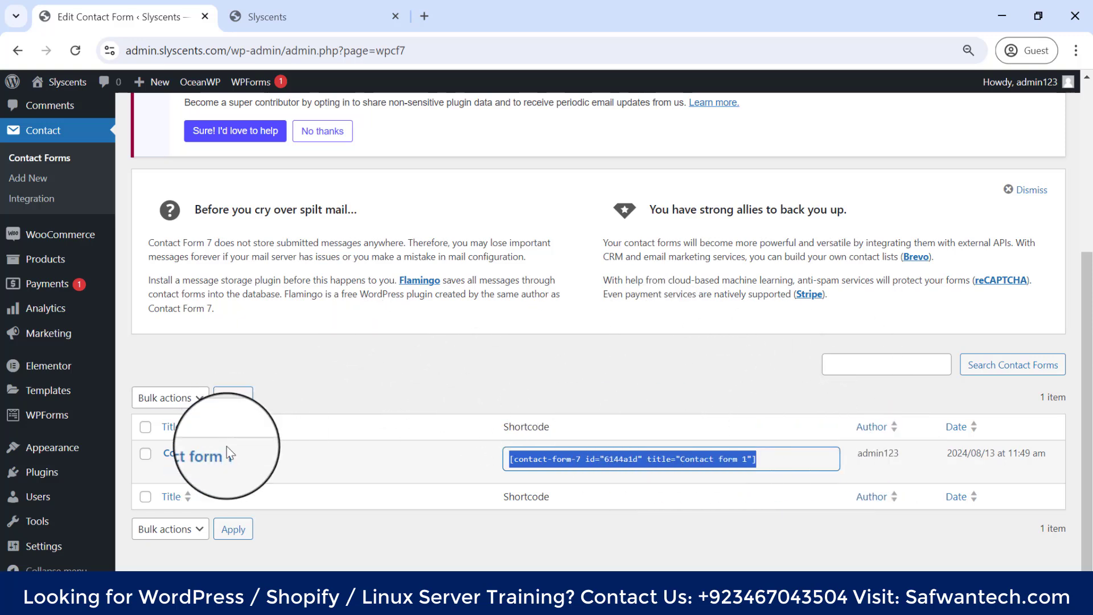
pyautogui.moveTo(212, 453)
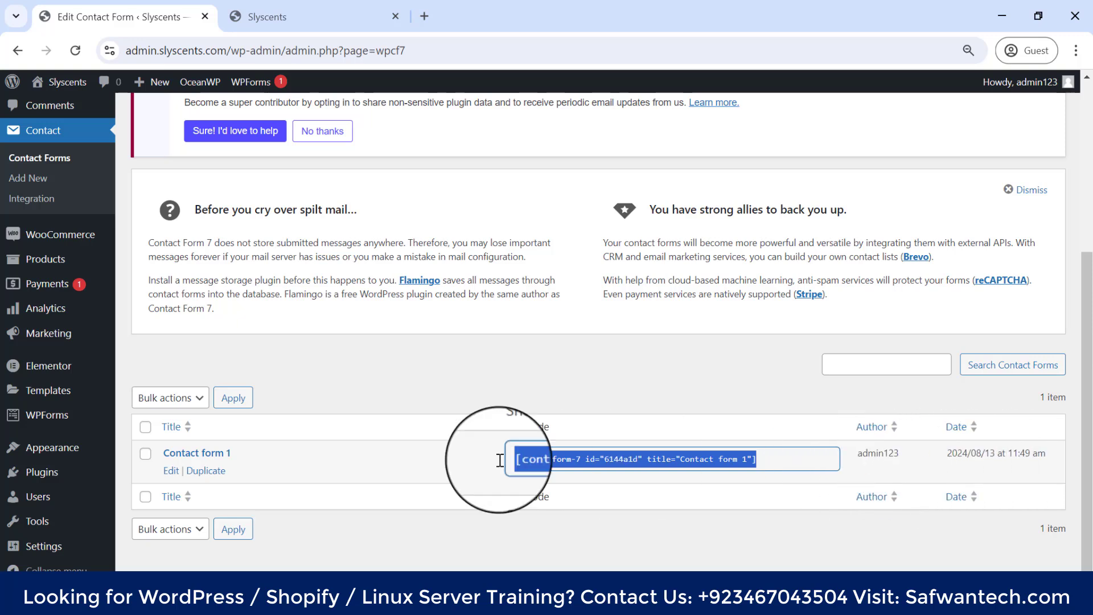
pyautogui.click(488, 399)
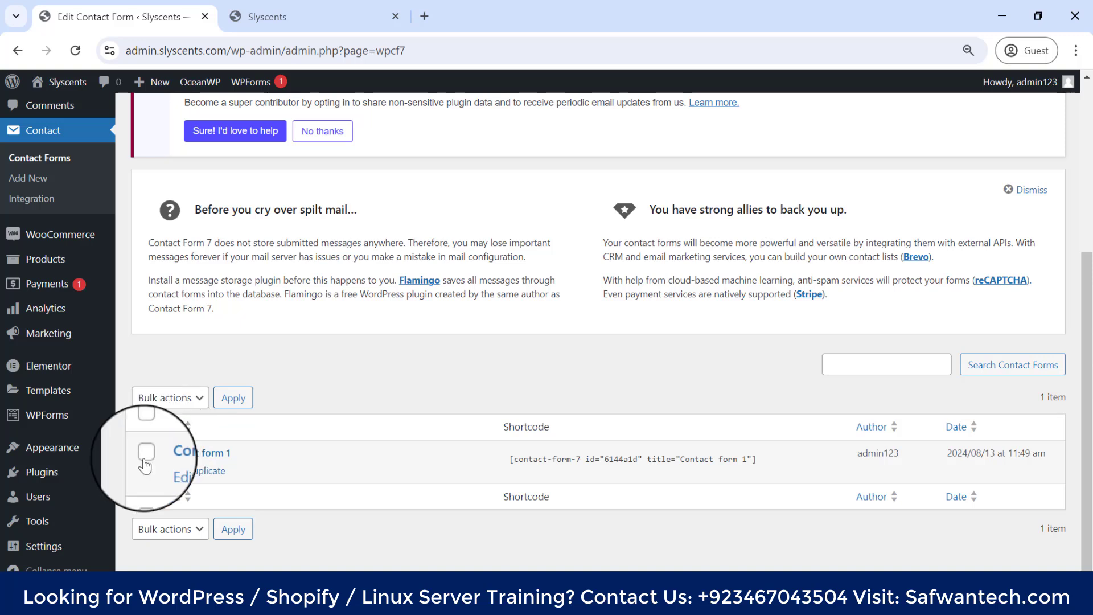
pyautogui.click(165, 397)
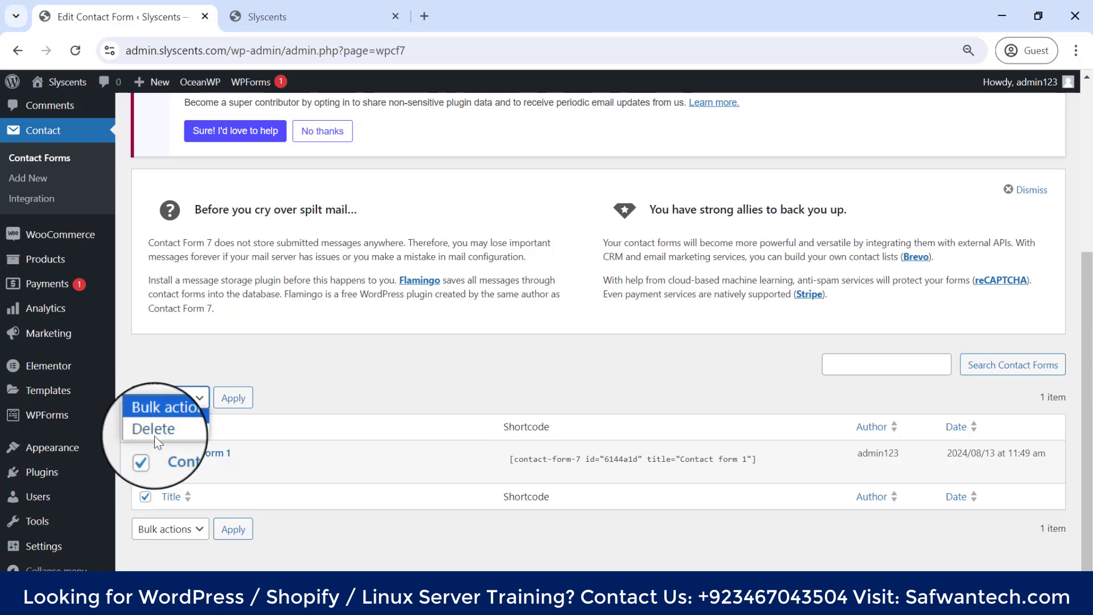
pyautogui.click(148, 455)
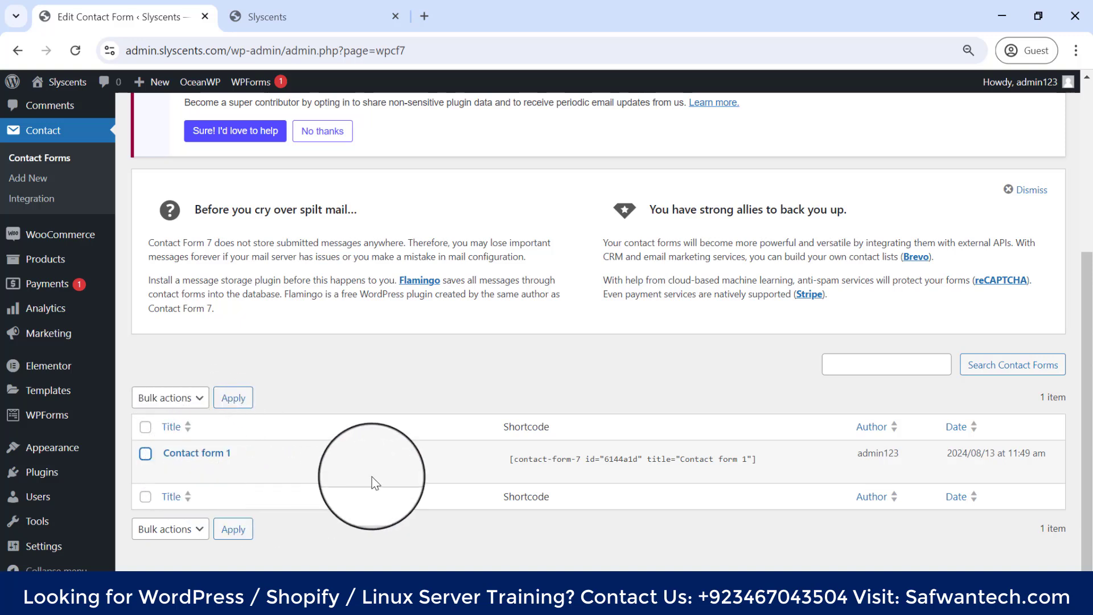
# Duplicate Contact form 1 and examine the copy's title and shortcode.
pyautogui.moveTo(228, 468)
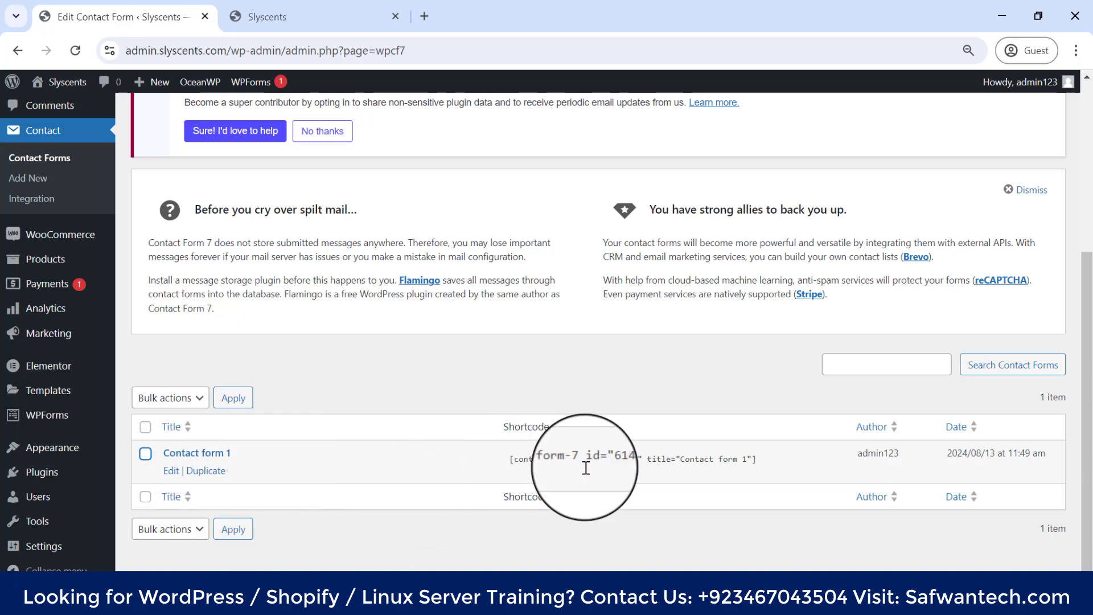
pyautogui.click(754, 459)
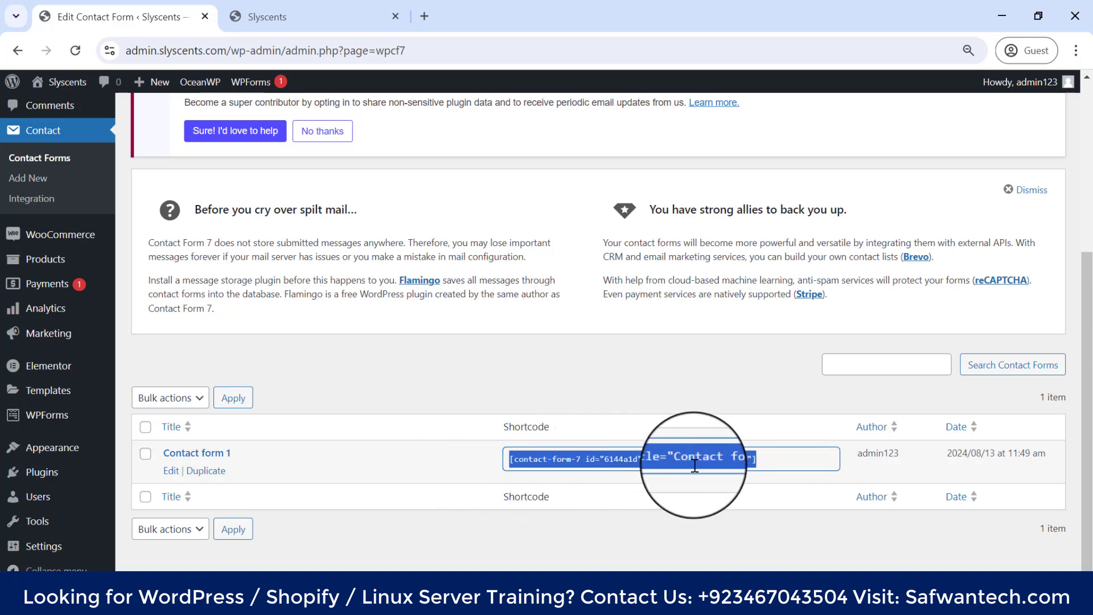
pyautogui.click(231, 471)
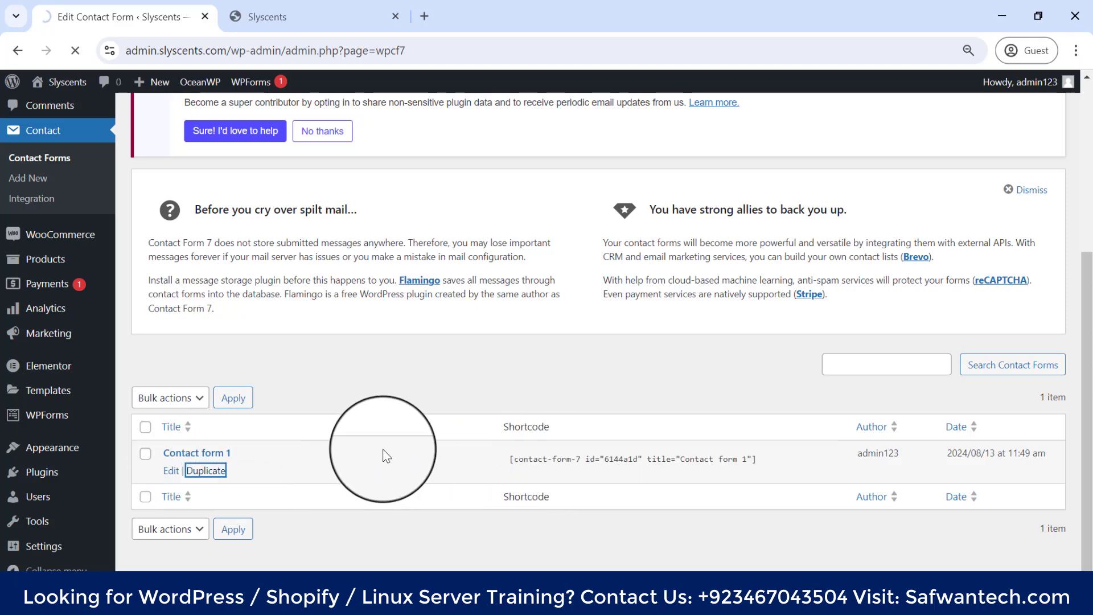
pyautogui.scroll(-4, 309, 468)
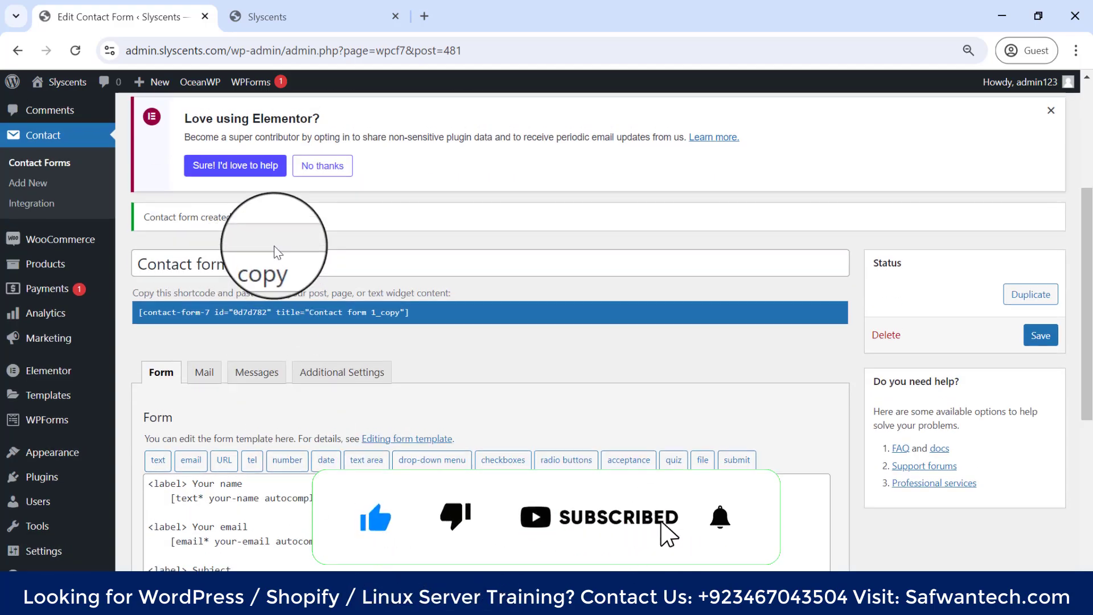
pyautogui.scroll(3, 279, 259)
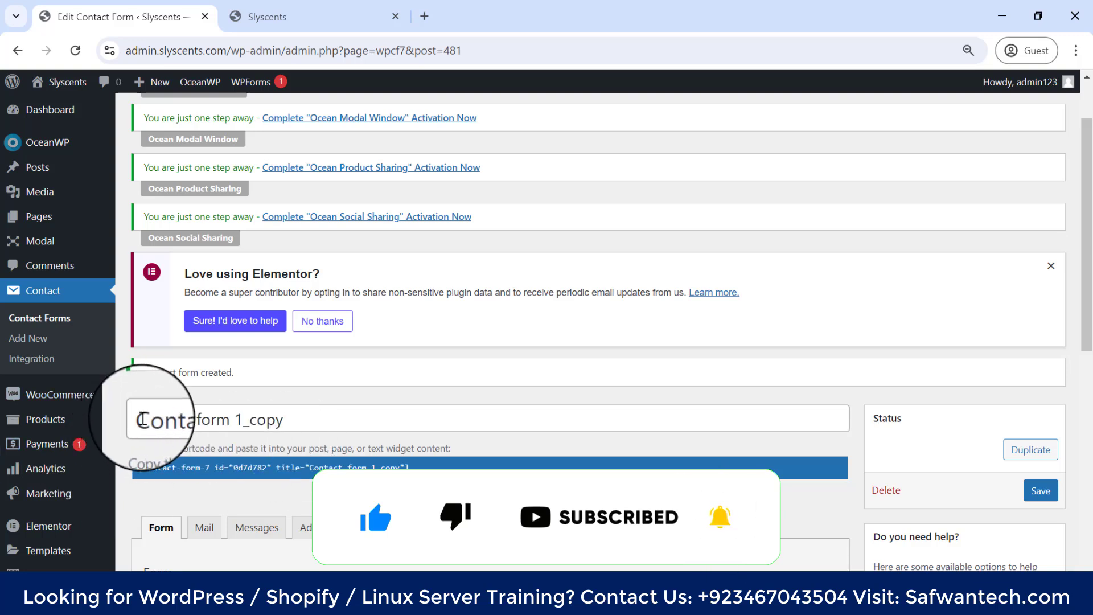
pyautogui.moveTo(142, 420); pyautogui.dragTo(366, 415)
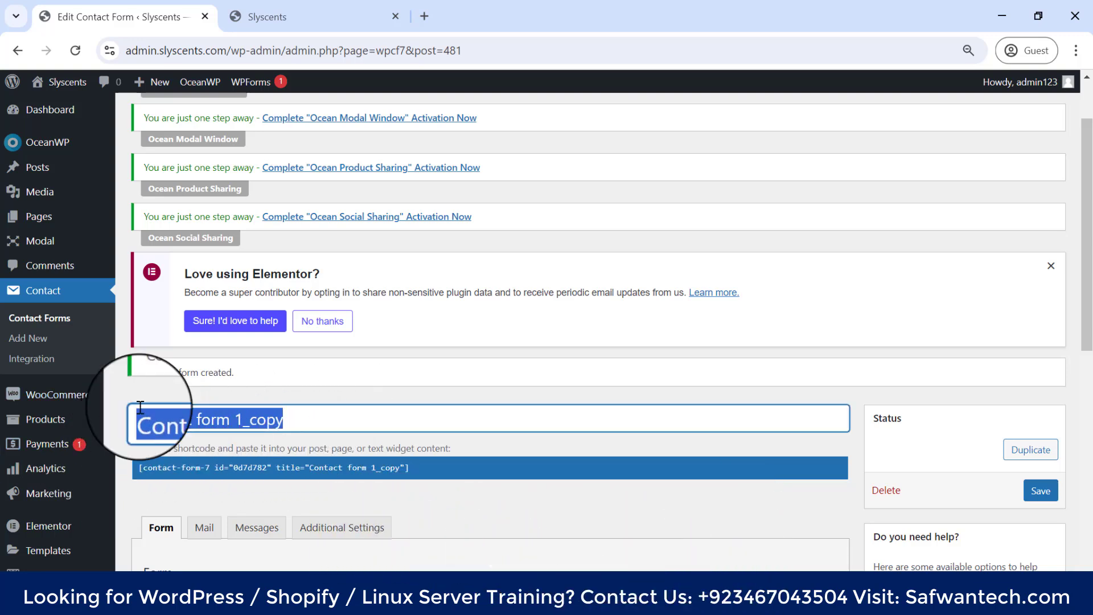
pyautogui.click(386, 472)
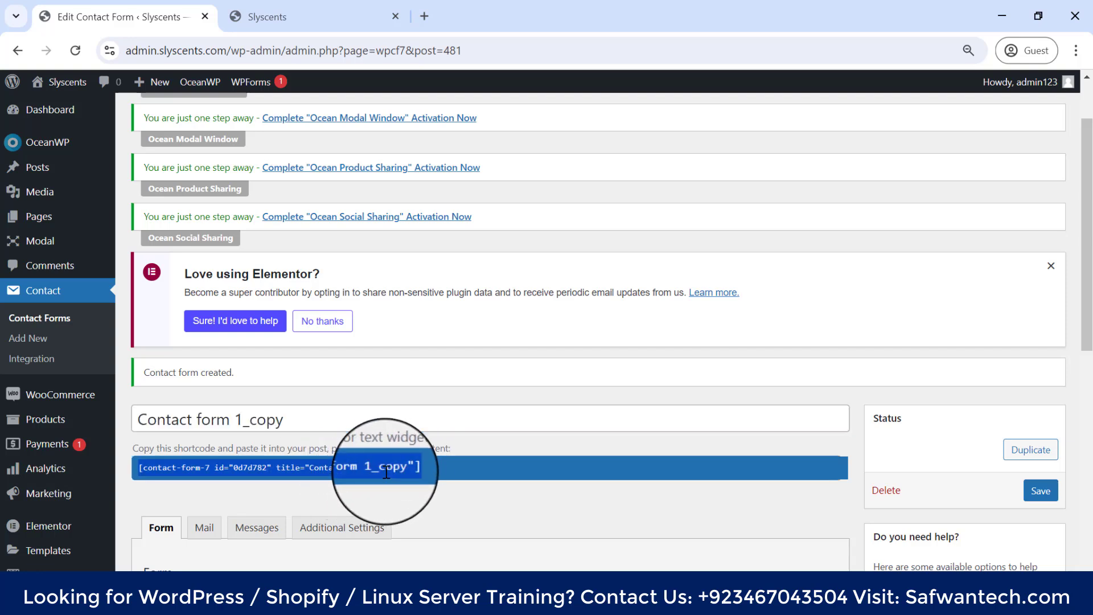
# Delete Contact form 1_copy from the list of contact forms using the bulk delete action.
pyautogui.click(34, 319)
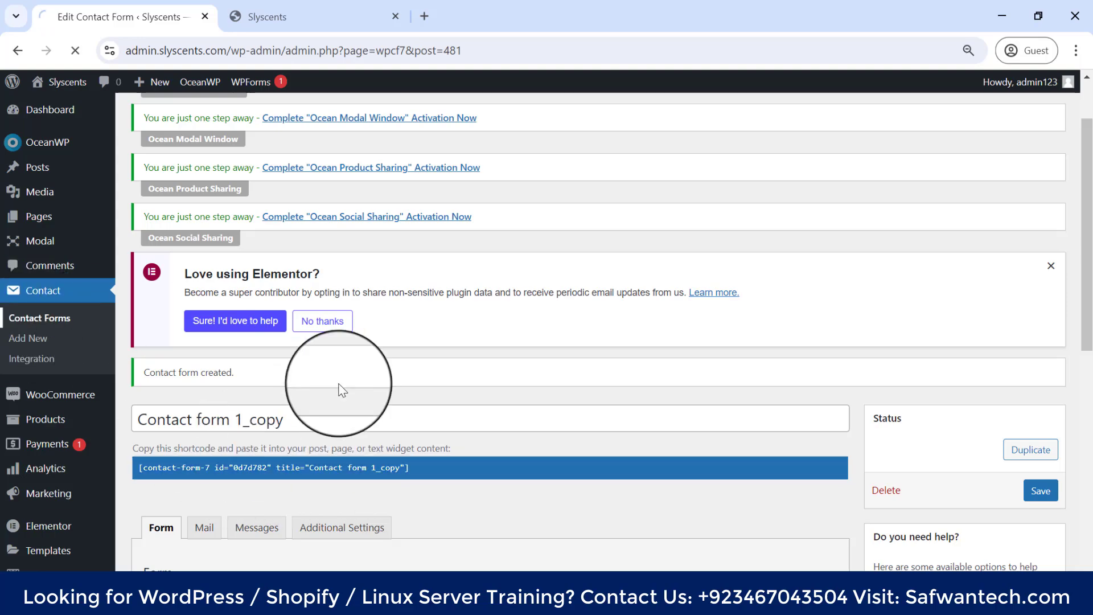
pyautogui.scroll(-5, 538, 394)
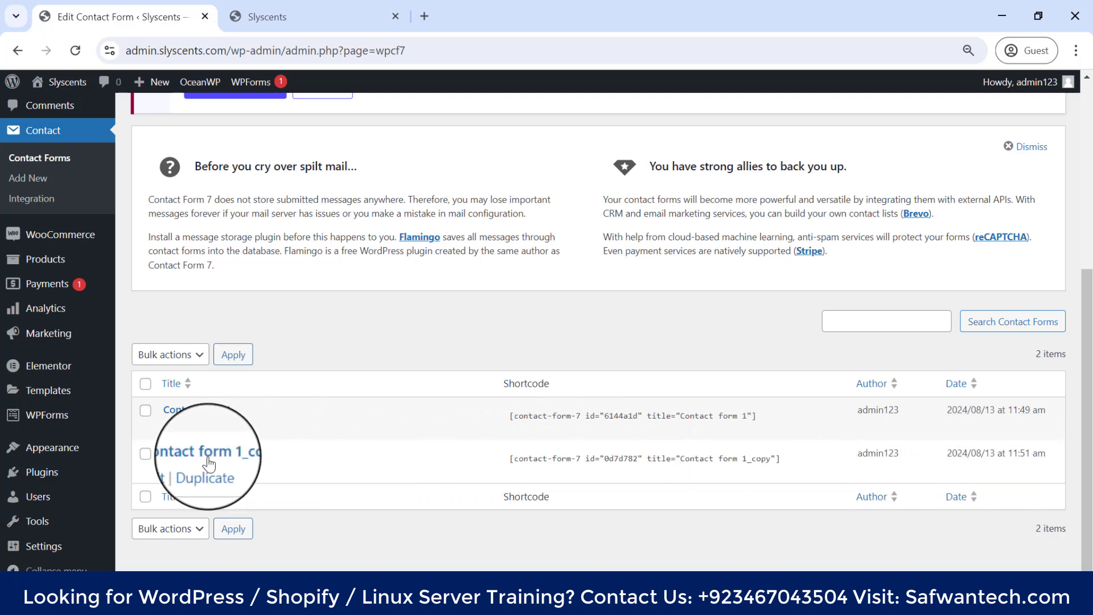
pyautogui.click(191, 355)
pyautogui.click(182, 387)
pyautogui.click(233, 358)
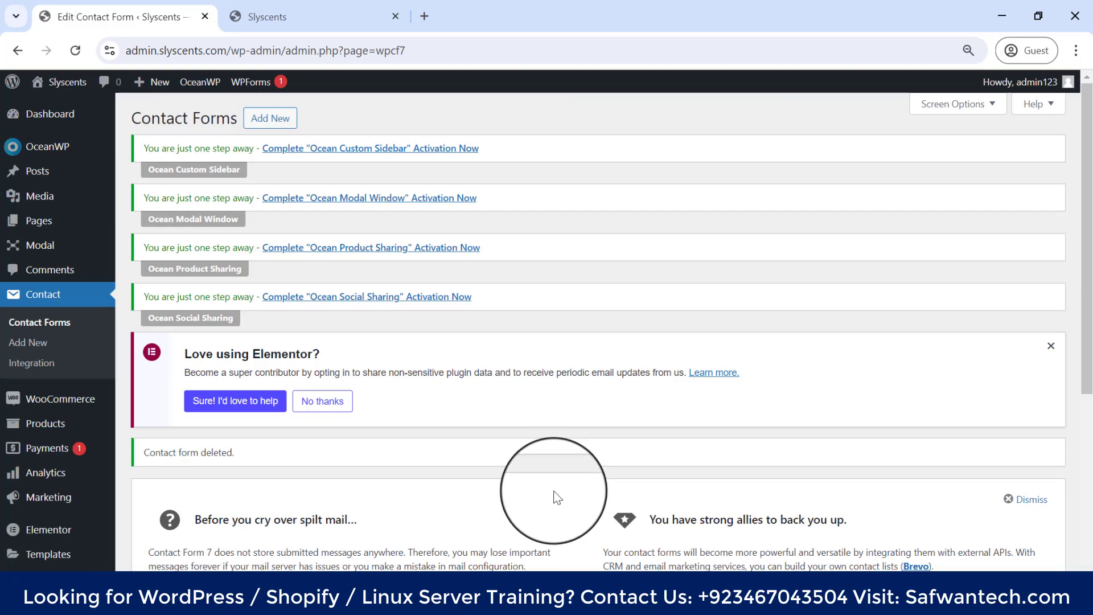
# Decline the Elementor data-sharing request and open Contact form 1 for editing.
pyautogui.click(337, 403)
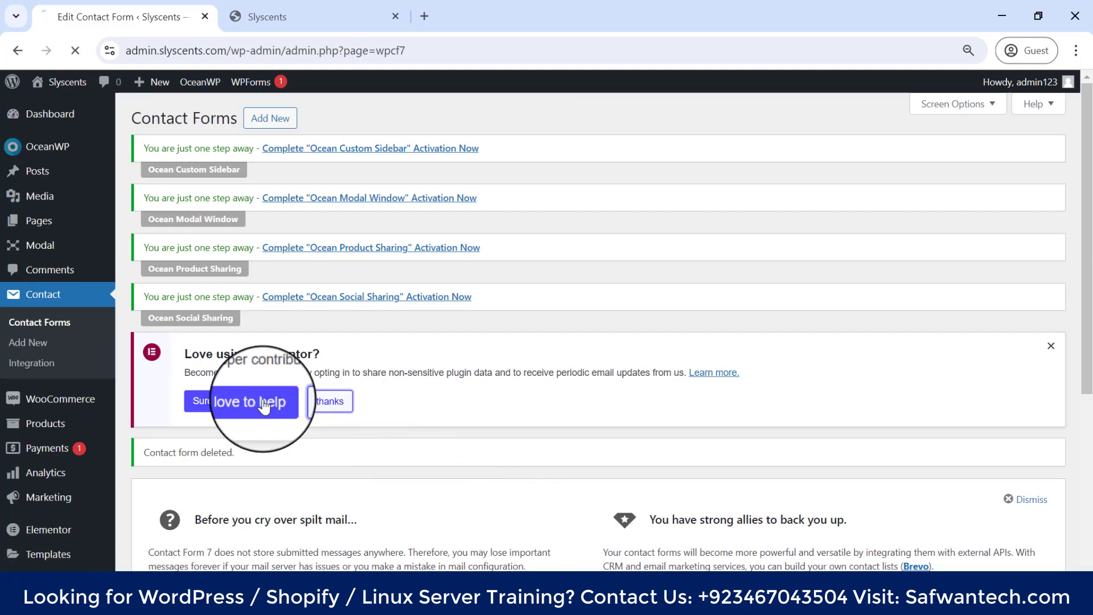
pyautogui.scroll(-5, 370, 435)
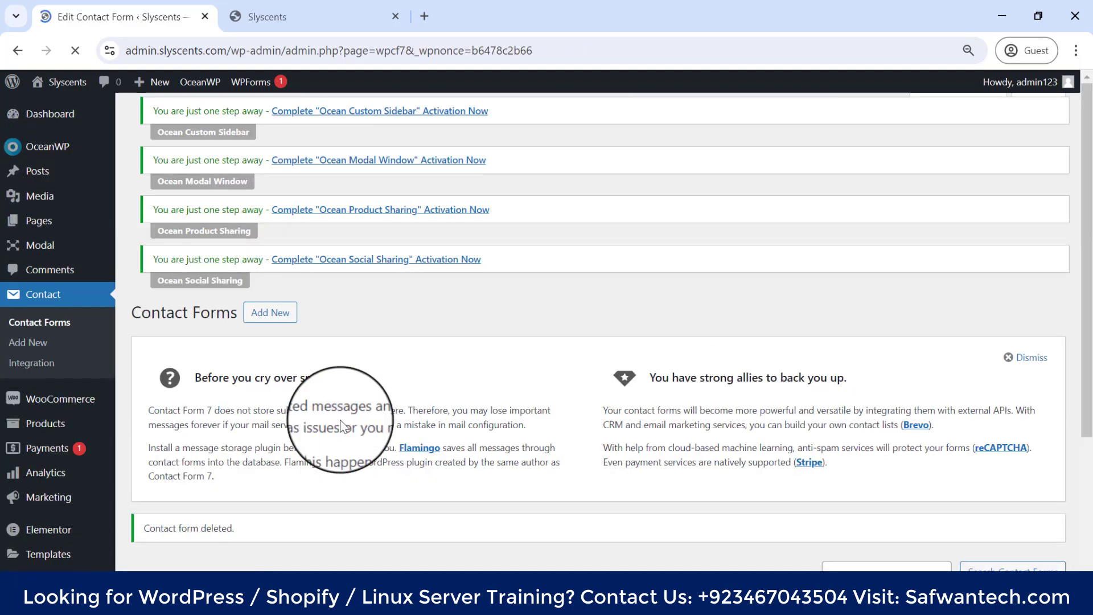
pyautogui.scroll(-4, 354, 391)
pyautogui.moveTo(189, 480)
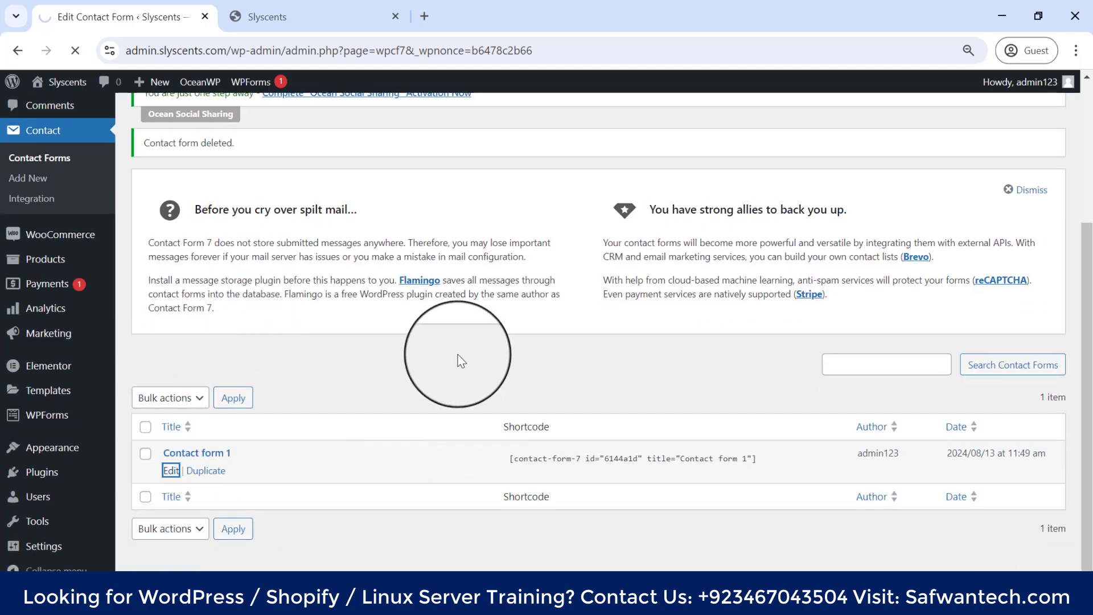
# Examine the available field tags and the default template code of Contact form 1.
pyautogui.scroll(-5, 459, 360)
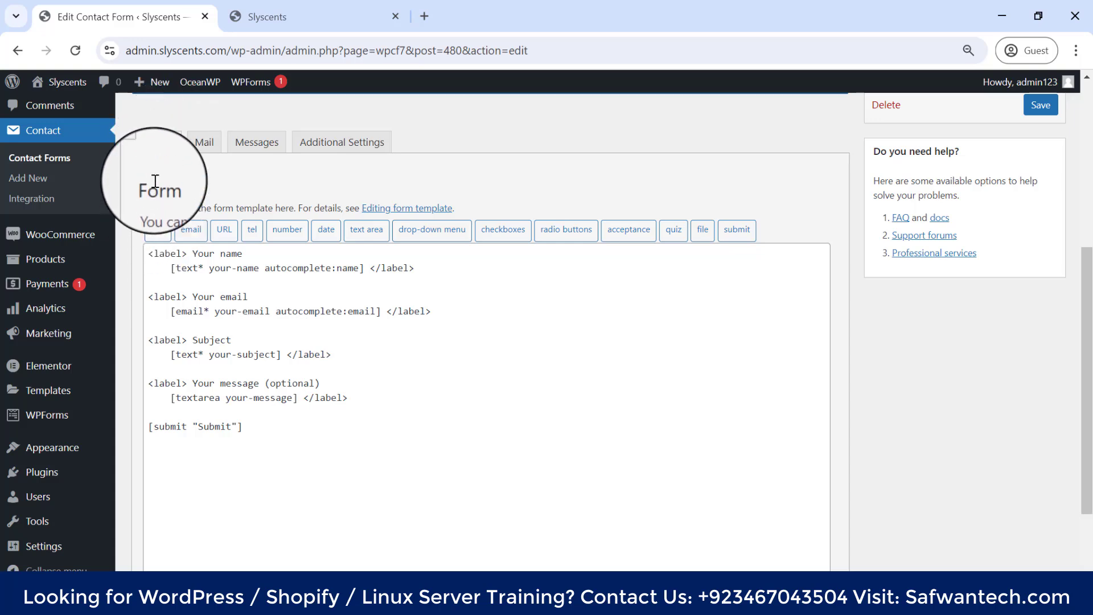
pyautogui.moveTo(137, 184); pyautogui.dragTo(753, 220)
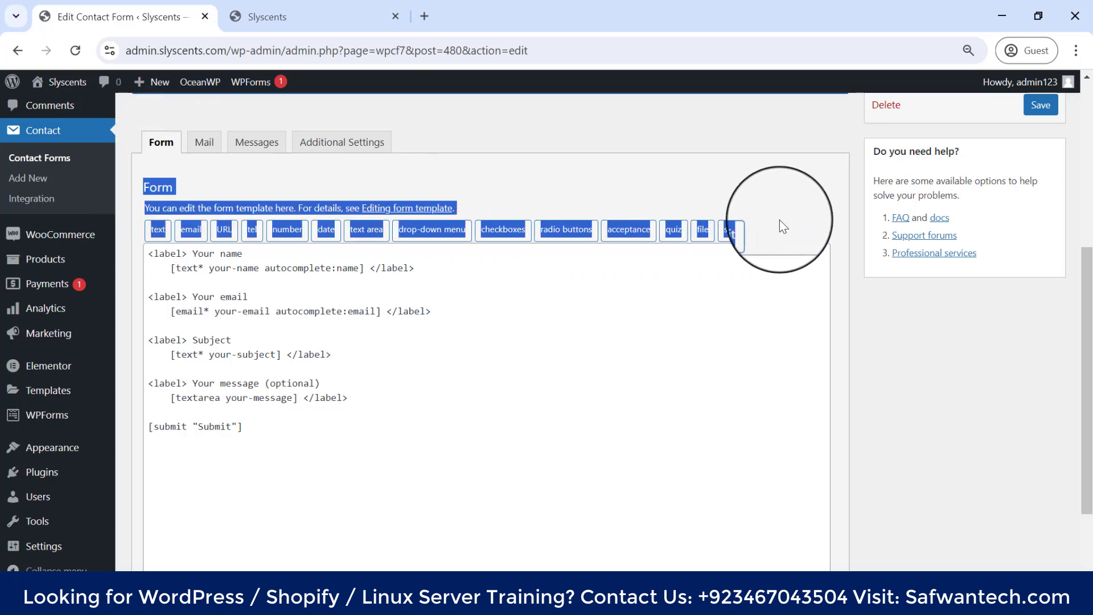
pyautogui.click(779, 221)
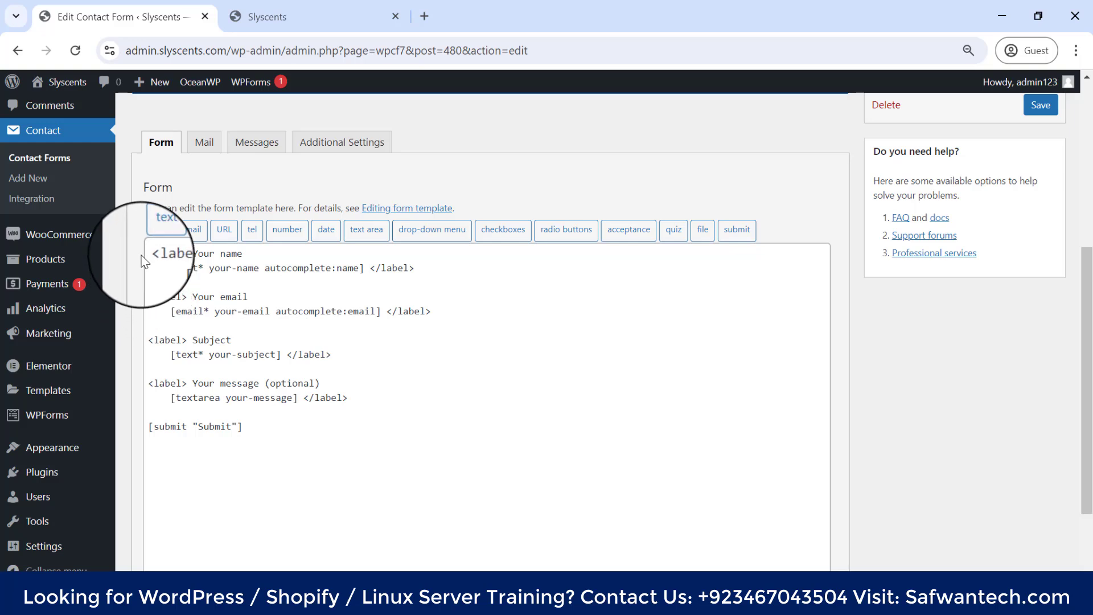
pyautogui.moveTo(149, 257); pyautogui.dragTo(408, 453)
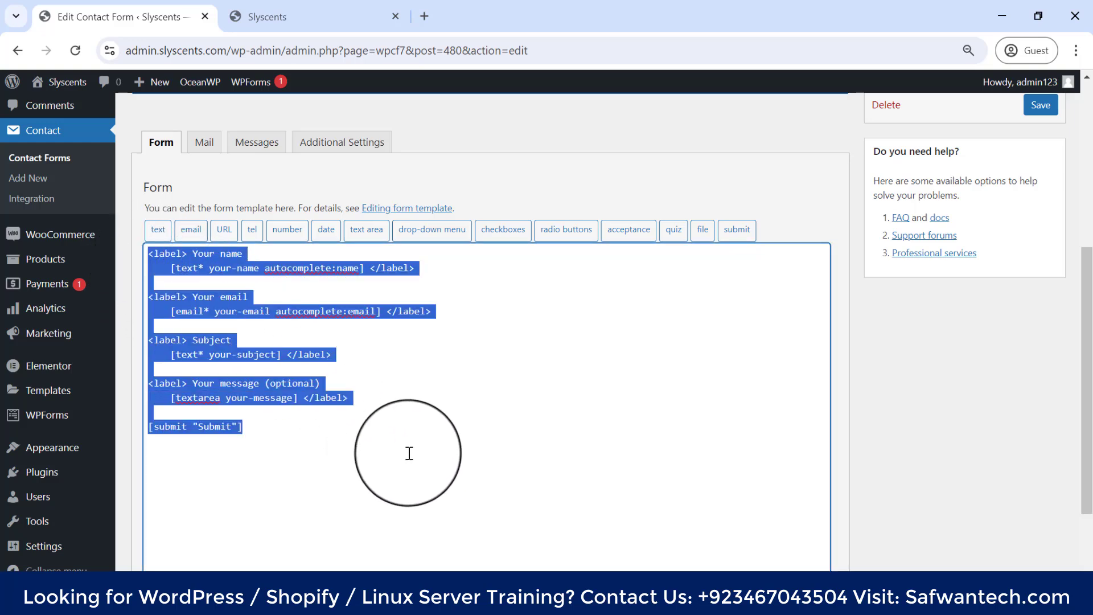
pyautogui.click(385, 444)
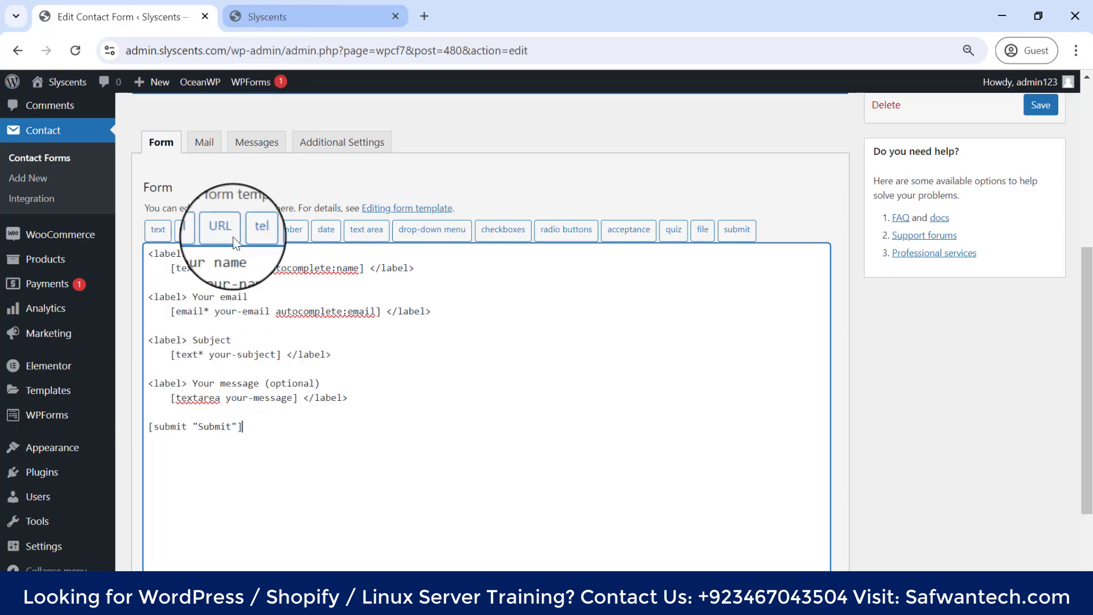
# Review the Mail, Messages and Additional Settings sections of Contact form 1.
pyautogui.click(210, 138)
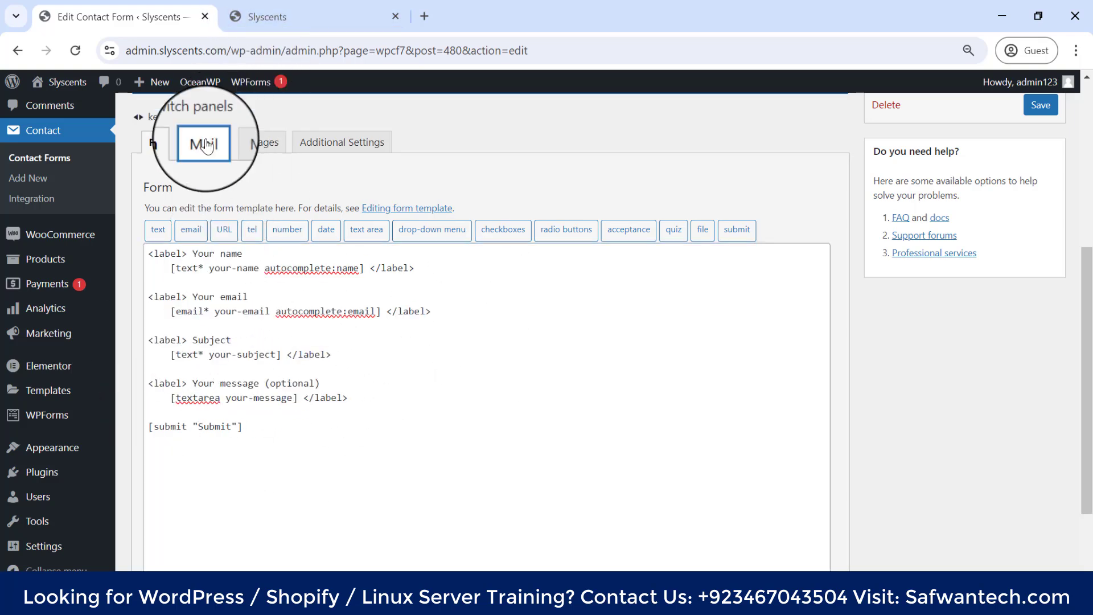
pyautogui.scroll(-5, 490, 341)
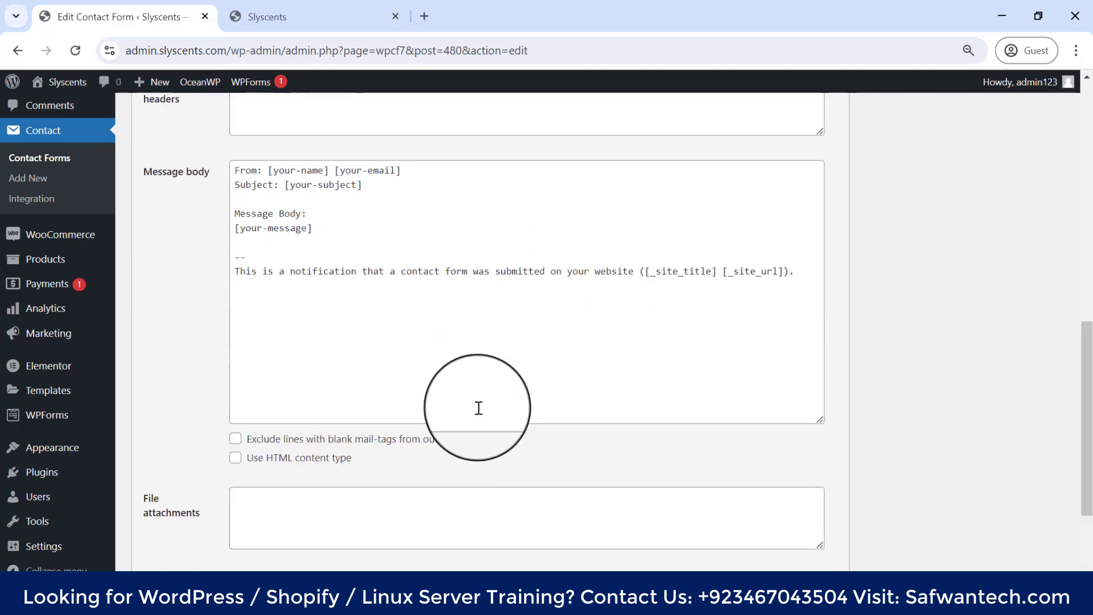
pyautogui.scroll(5, 431, 402)
pyautogui.click(255, 221)
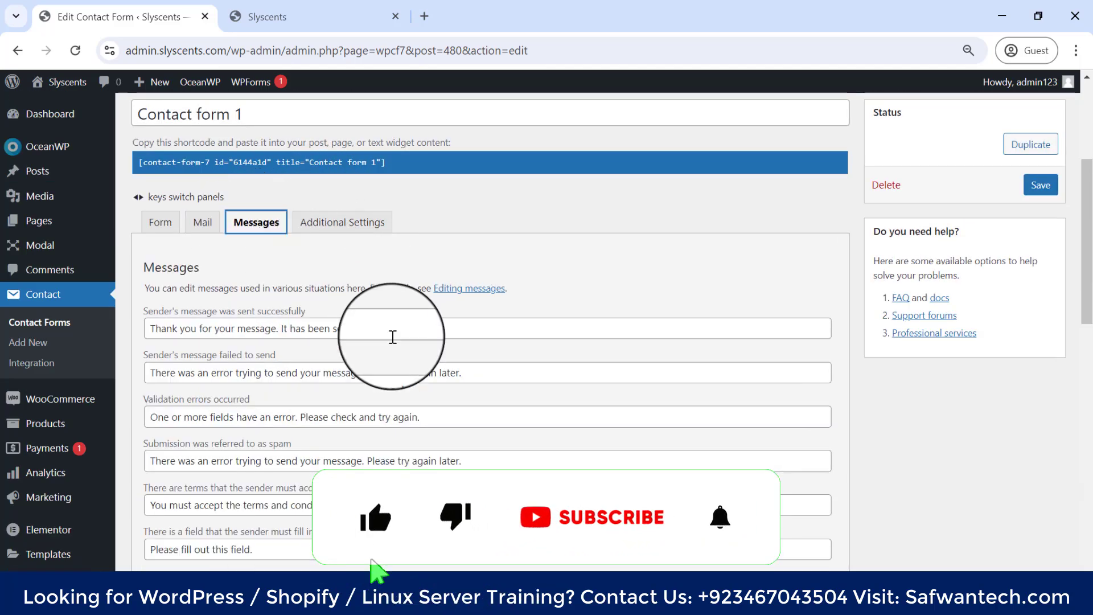
pyautogui.click(340, 222)
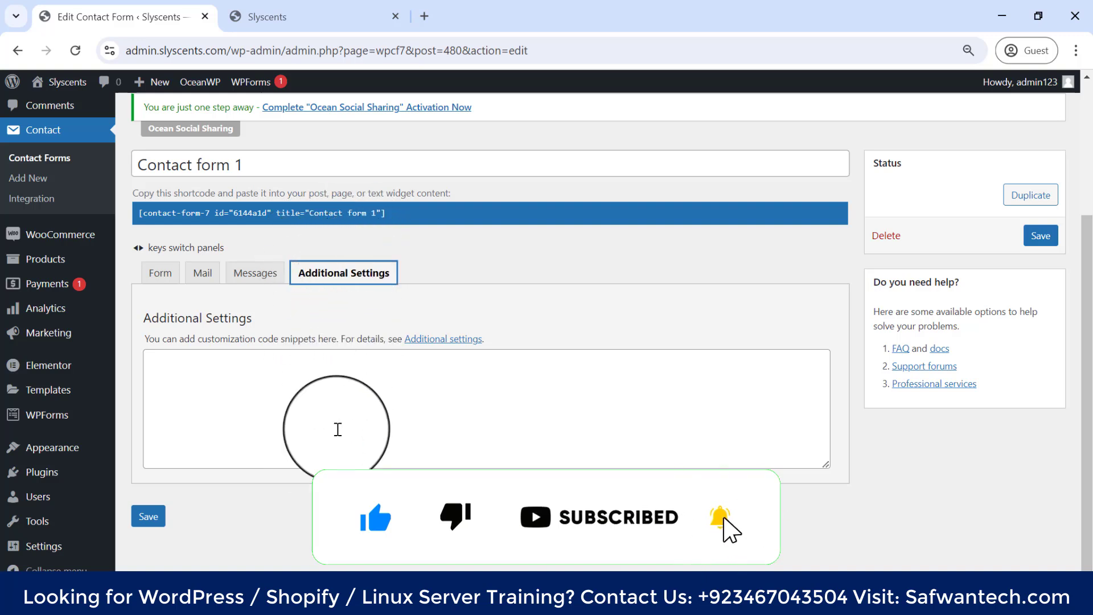
# Return to the form template of Contact form 1 and inspect the "Your name" label code.
pyautogui.click(153, 274)
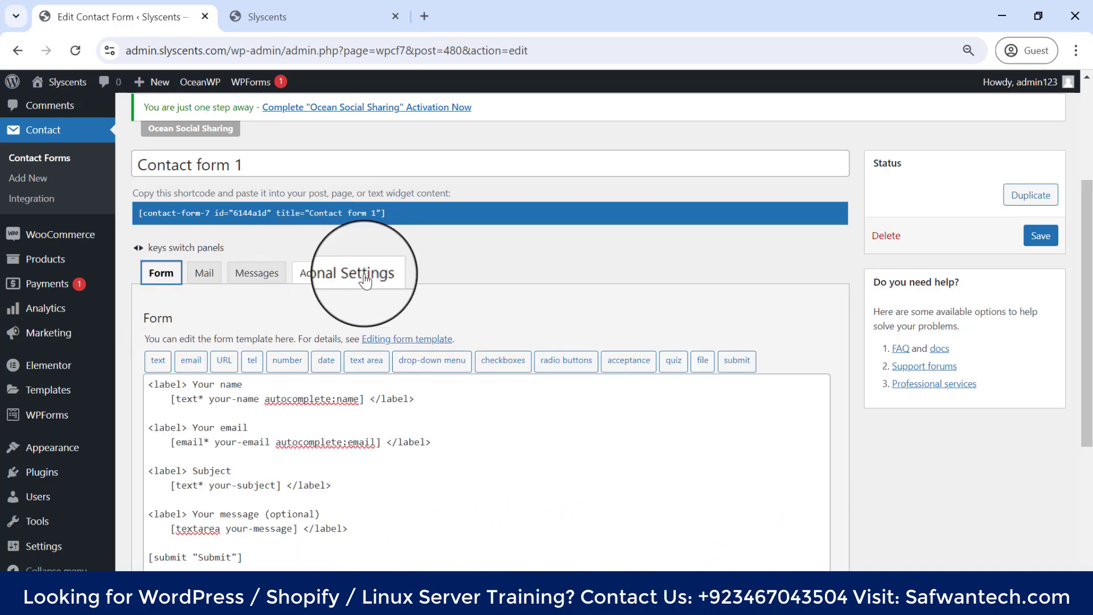
pyautogui.scroll(-1, 296, 391)
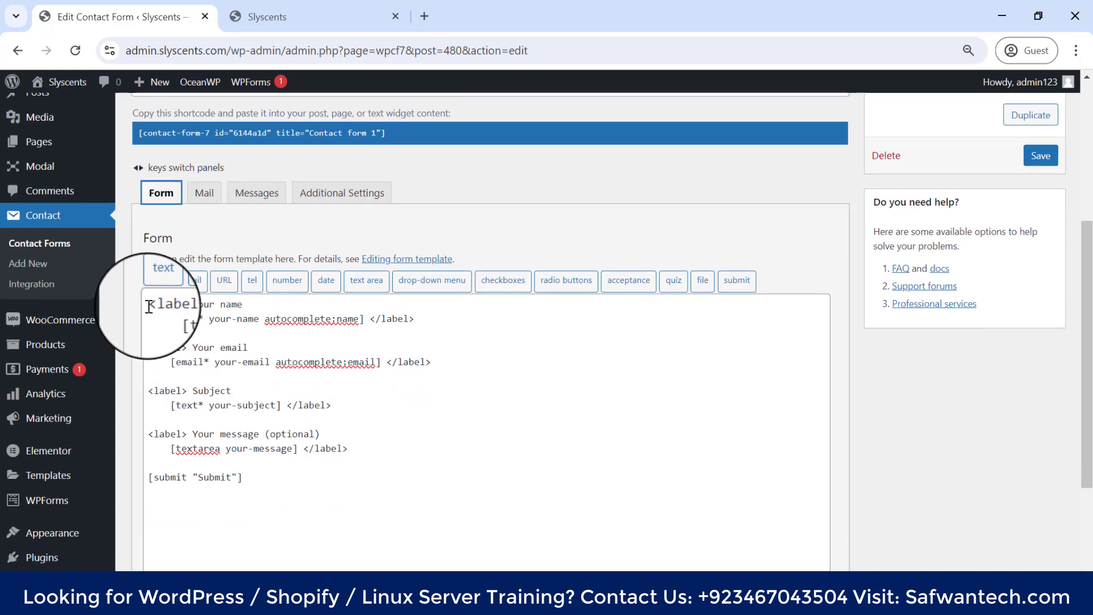
pyautogui.moveTo(149, 305); pyautogui.dragTo(258, 306)
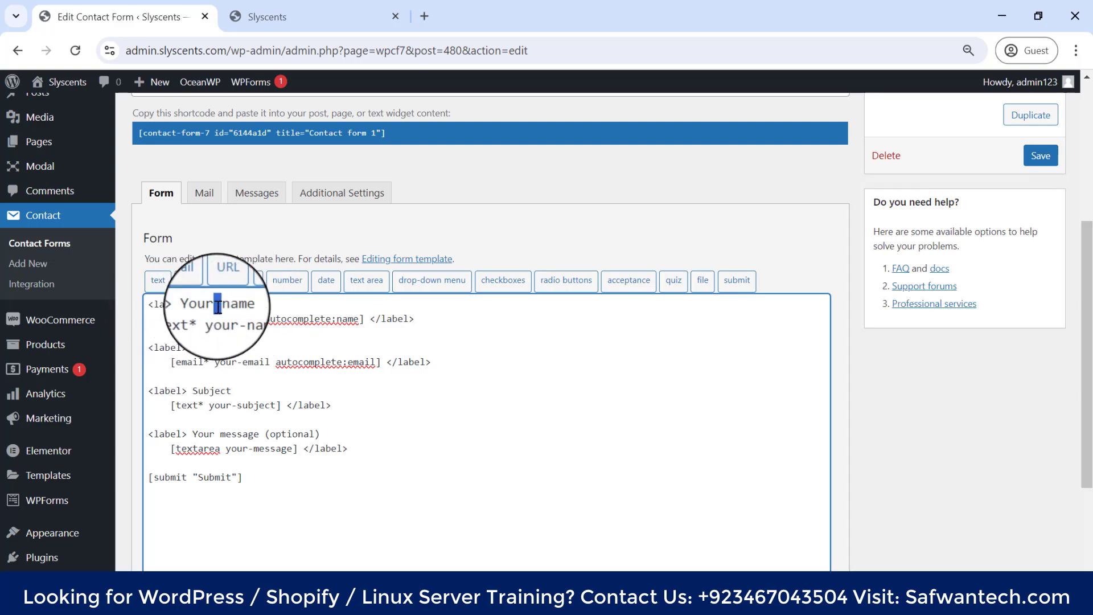
pyautogui.scroll(5, 264, 318)
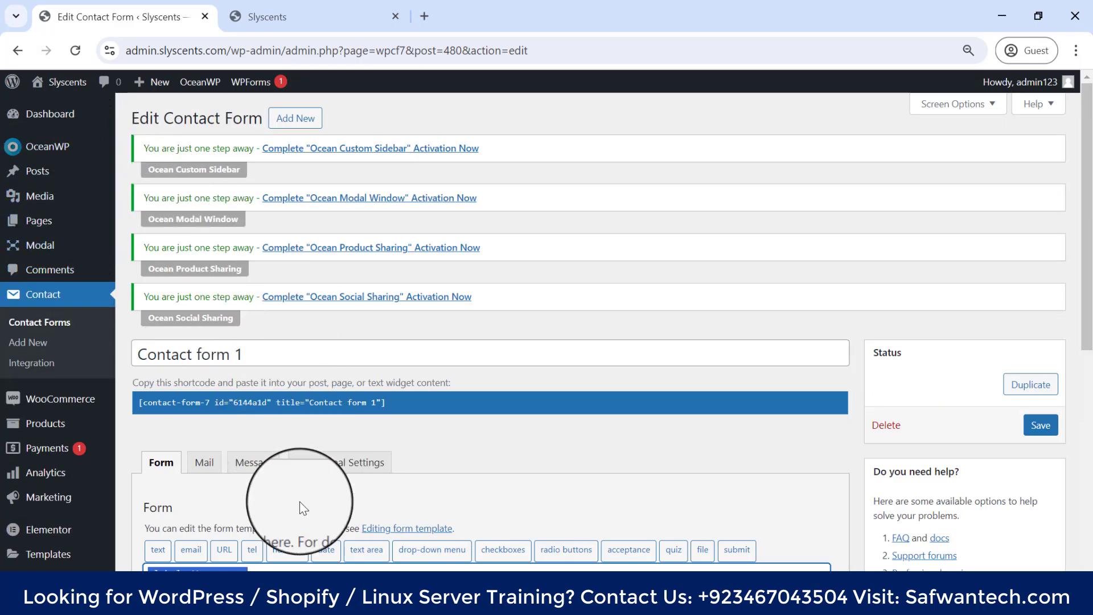
pyautogui.scroll(-3, 301, 500)
pyautogui.scroll(3, 301, 500)
# Create a new page titled "Contact Form 7" and publish it.
pyautogui.moveTo(48, 222)
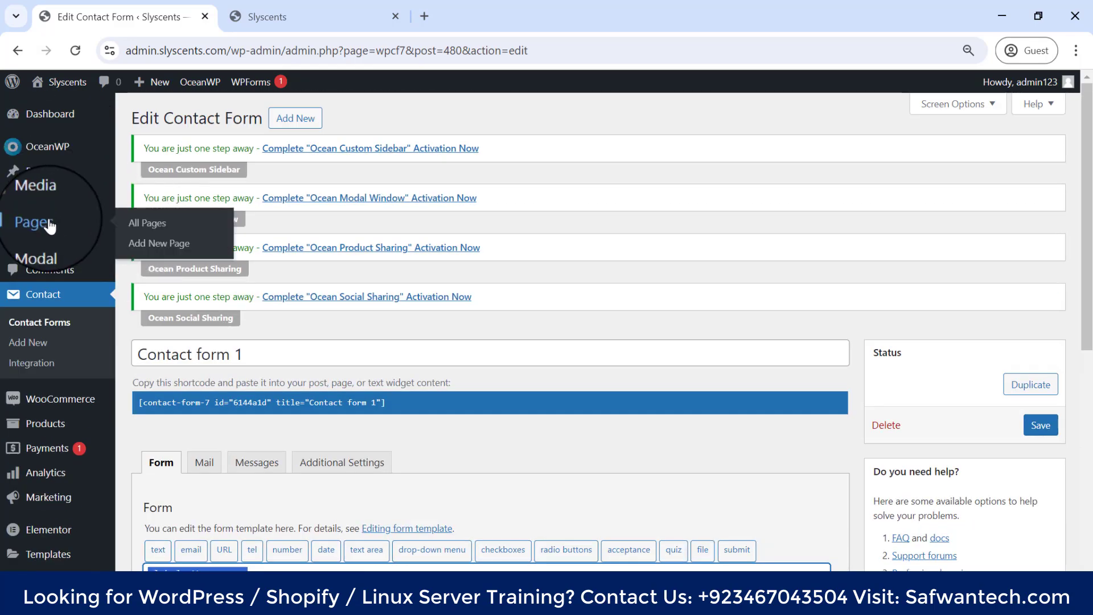
pyautogui.click(199, 250)
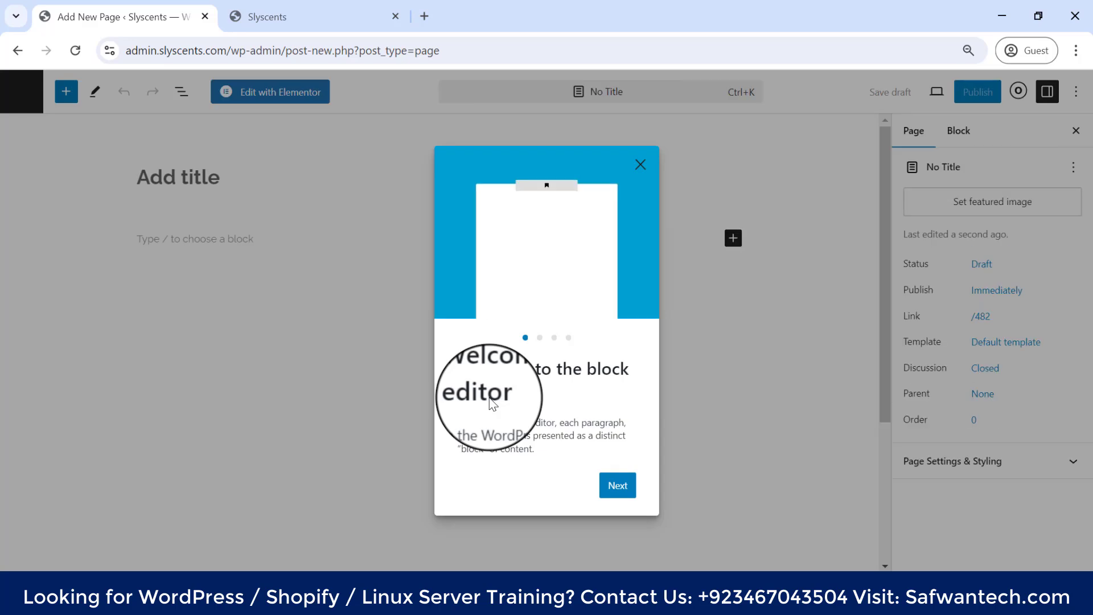
pyautogui.click(641, 166)
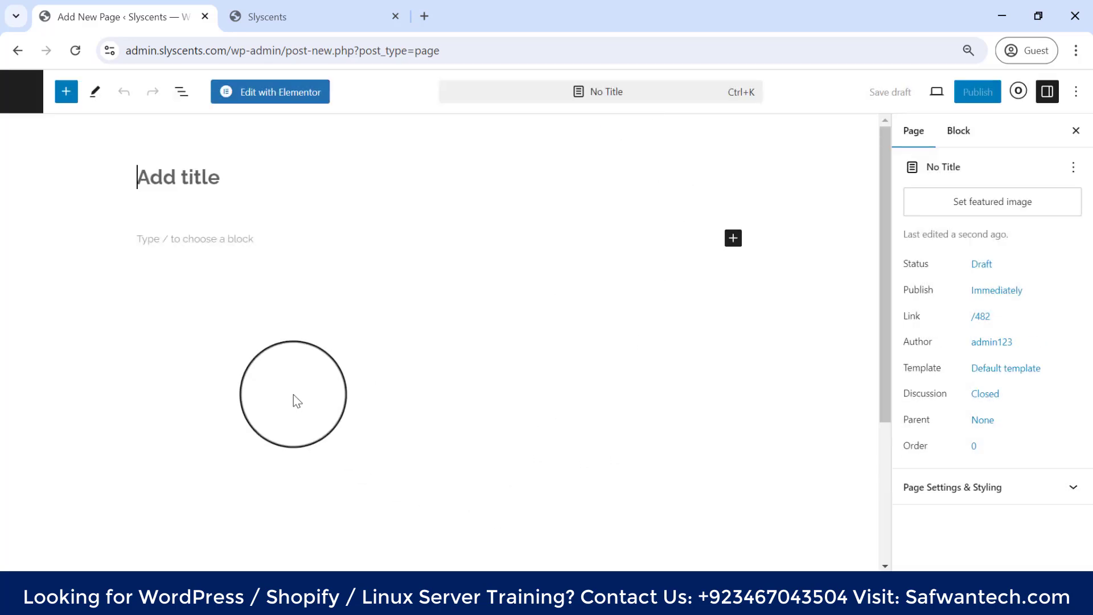
pyautogui.click(211, 179)
pyautogui.write('Cont')
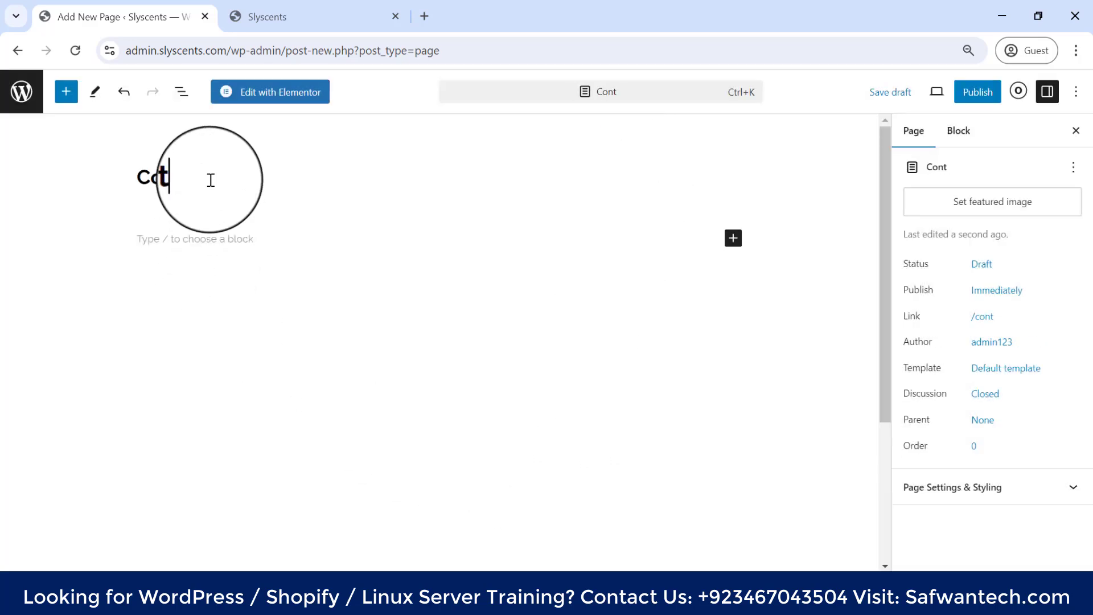
pyautogui.write('act Form 7')
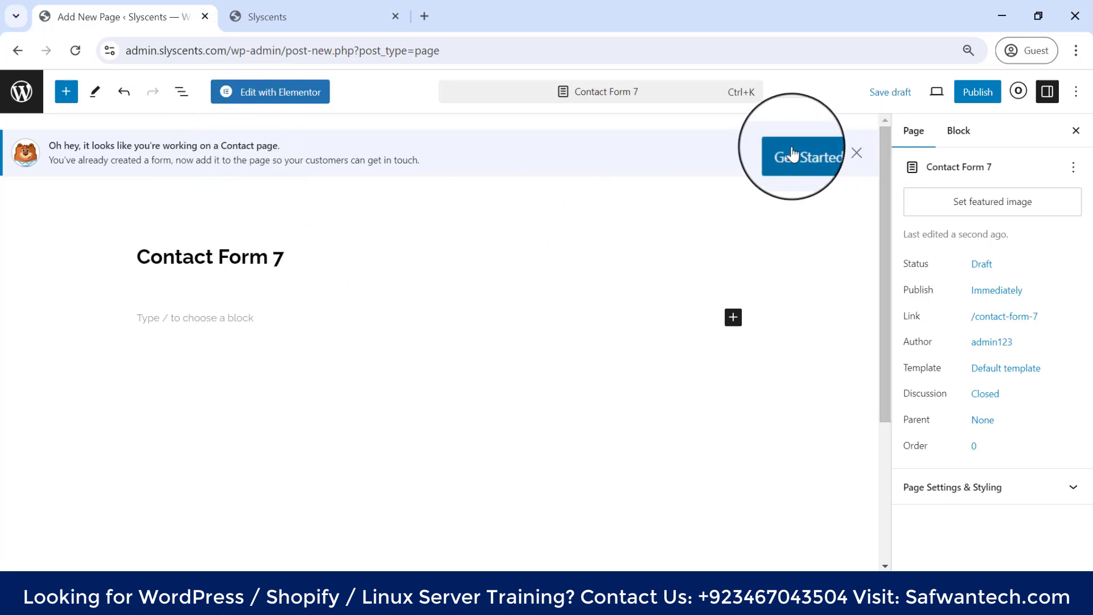
pyautogui.click(971, 97)
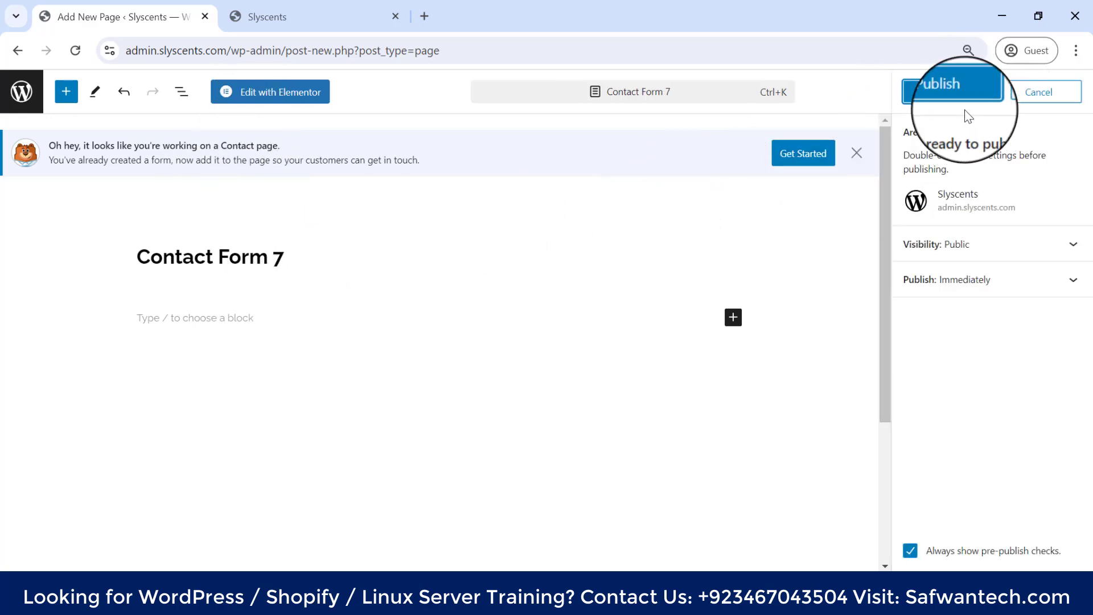
pyautogui.click(960, 98)
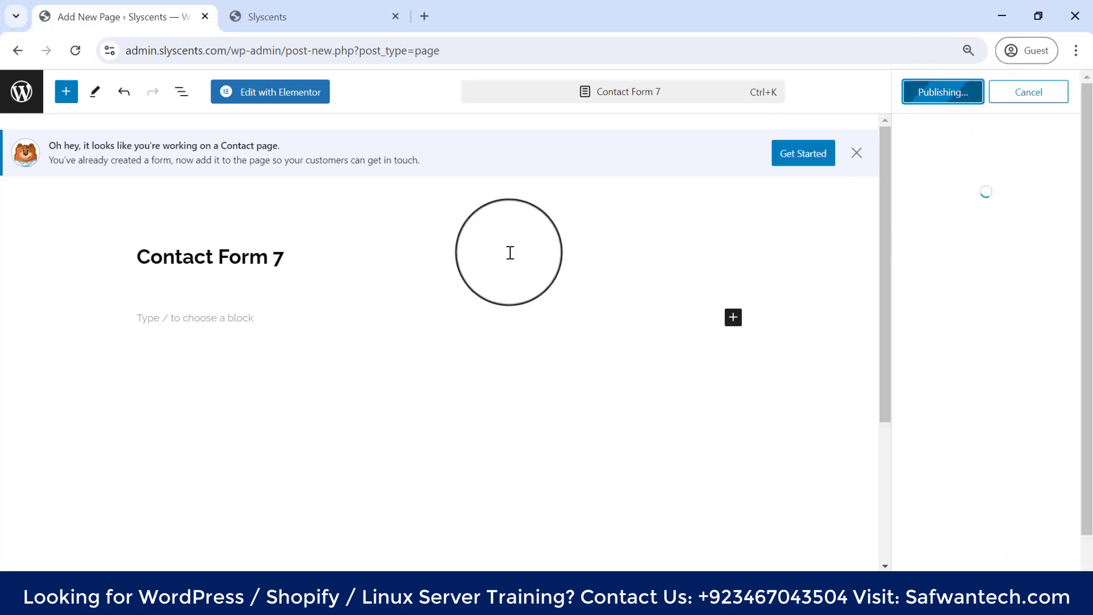
# Copy the address of the new page's editor and open it in a separate browser tab.
pyautogui.click(188, 319)
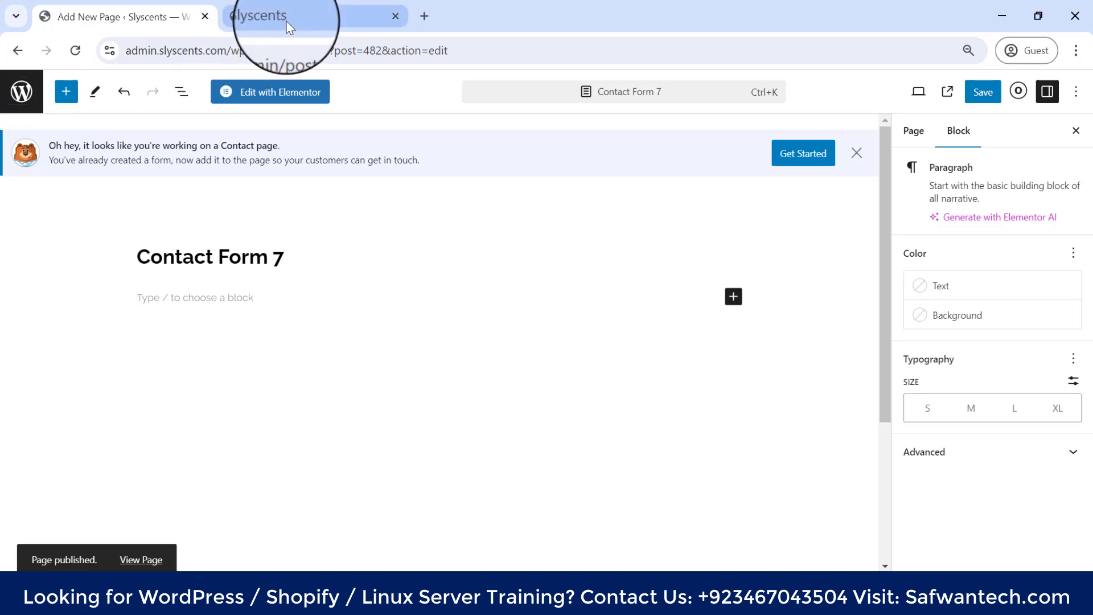
pyautogui.rightClick(155, 50)
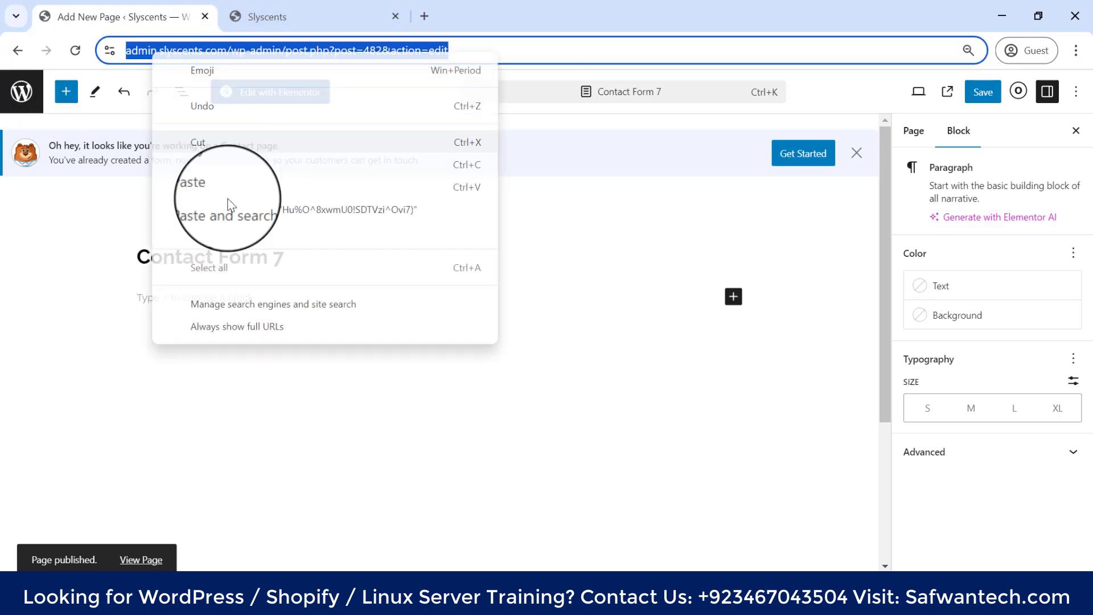
pyautogui.click(233, 161)
pyautogui.click(438, 16)
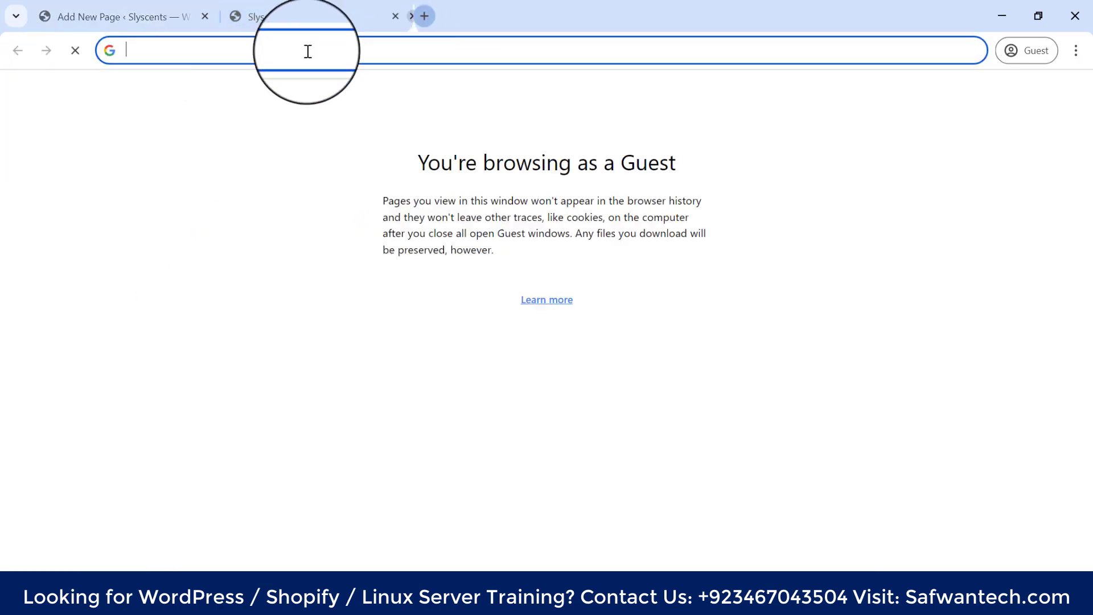
pyautogui.hotkey('ctrl', 'v')
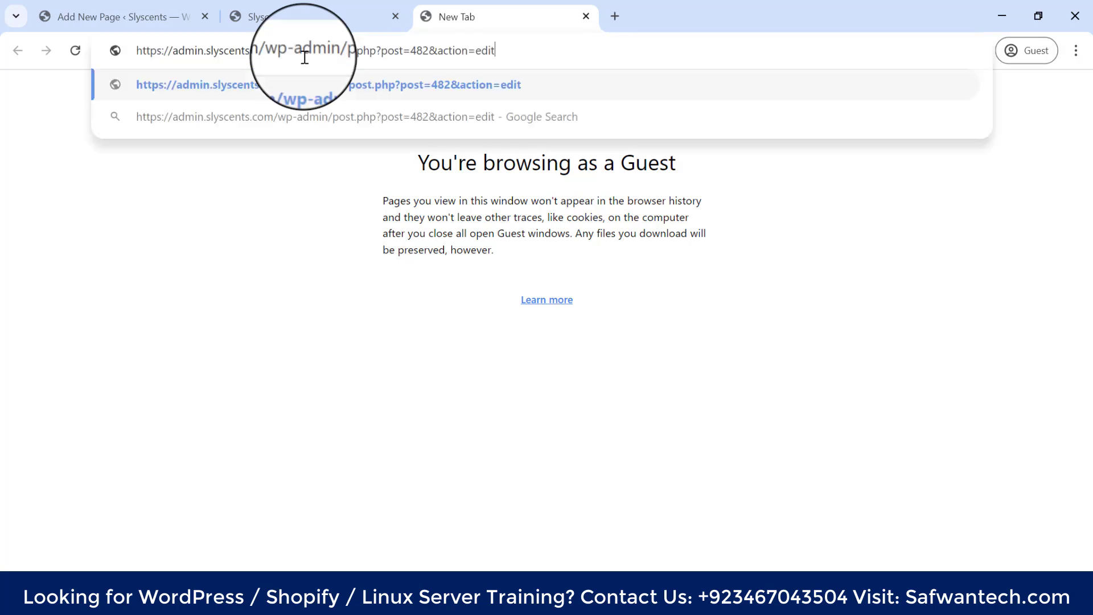
pyautogui.press('Return')
# Return the original tab to the Pages list without saving changes, and move the page editor's tab beside it.
pyautogui.click(144, 8)
pyautogui.click(205, 16)
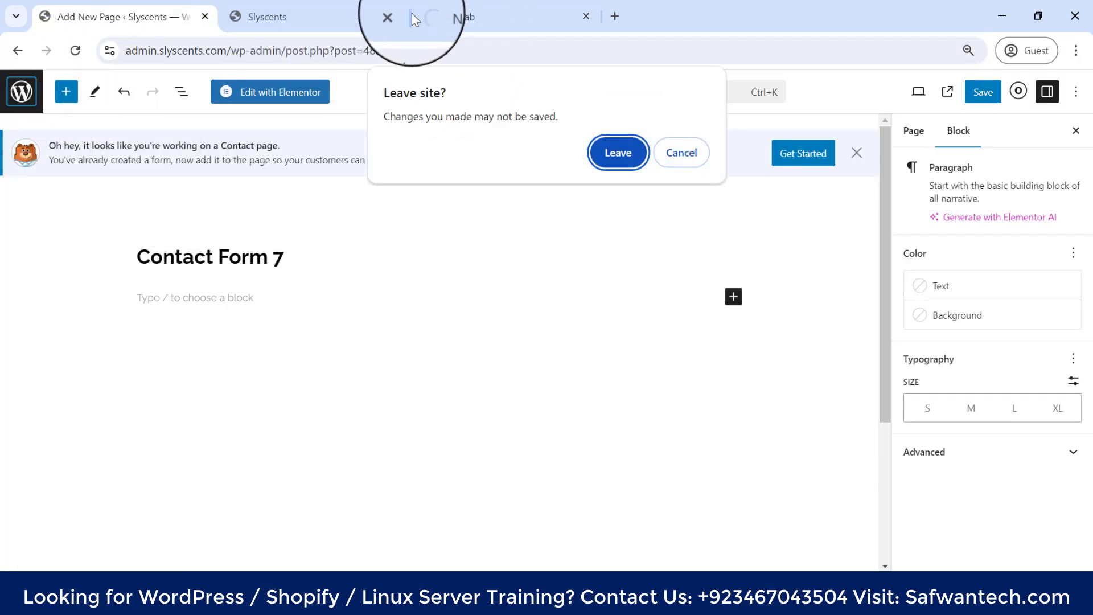
pyautogui.click(604, 157)
pyautogui.moveTo(329, 23); pyautogui.dragTo(538, 8)
pyautogui.click(155, 8)
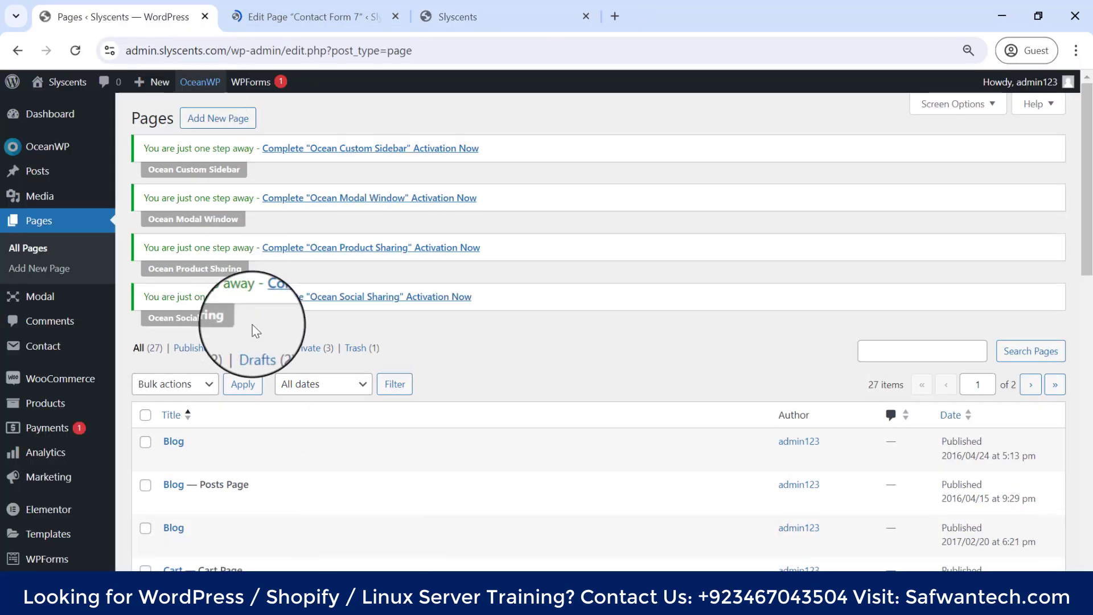
# Open the Contact Forms list in the tab showing the Pages list.
pyautogui.scroll(-4, 257, 318)
pyautogui.scroll(4, 24, 232)
pyautogui.scroll(-11, 25, 432)
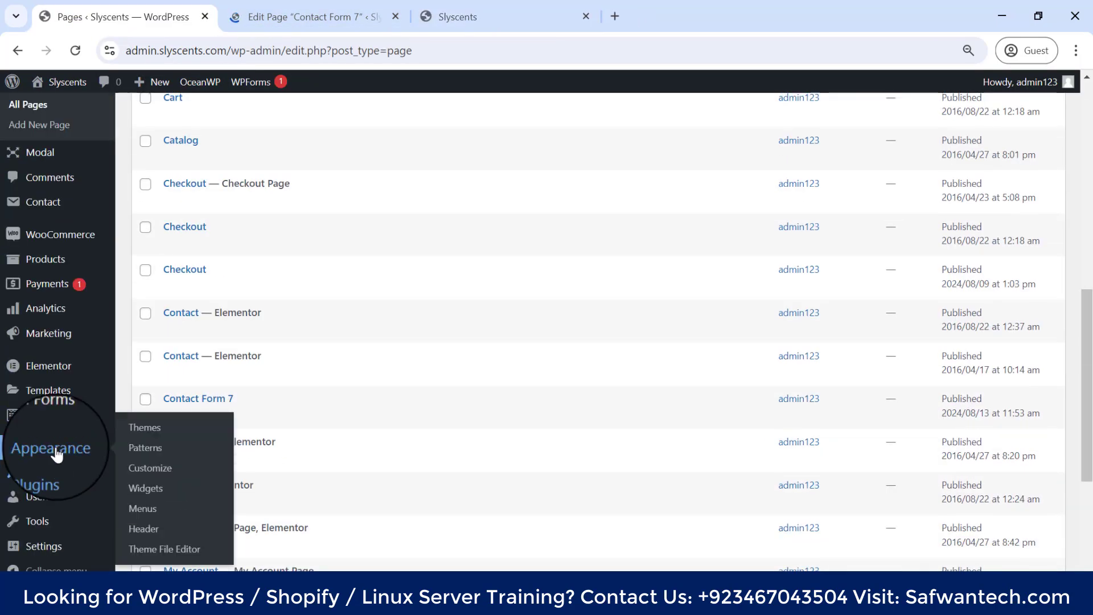
pyautogui.scroll(4, 50, 317)
pyautogui.moveTo(43, 346)
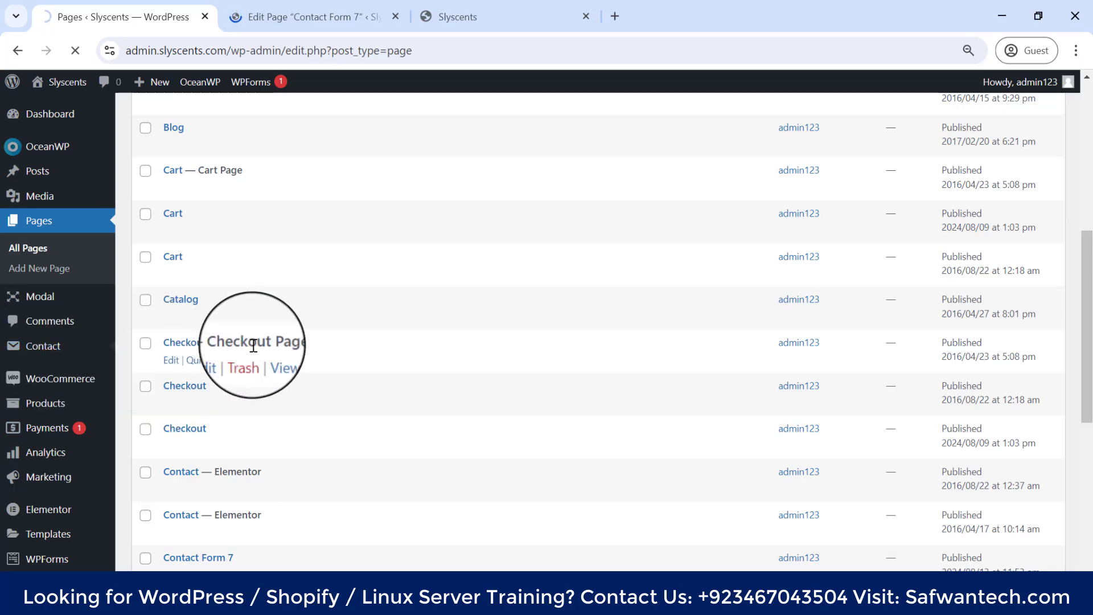
pyautogui.click(285, 17)
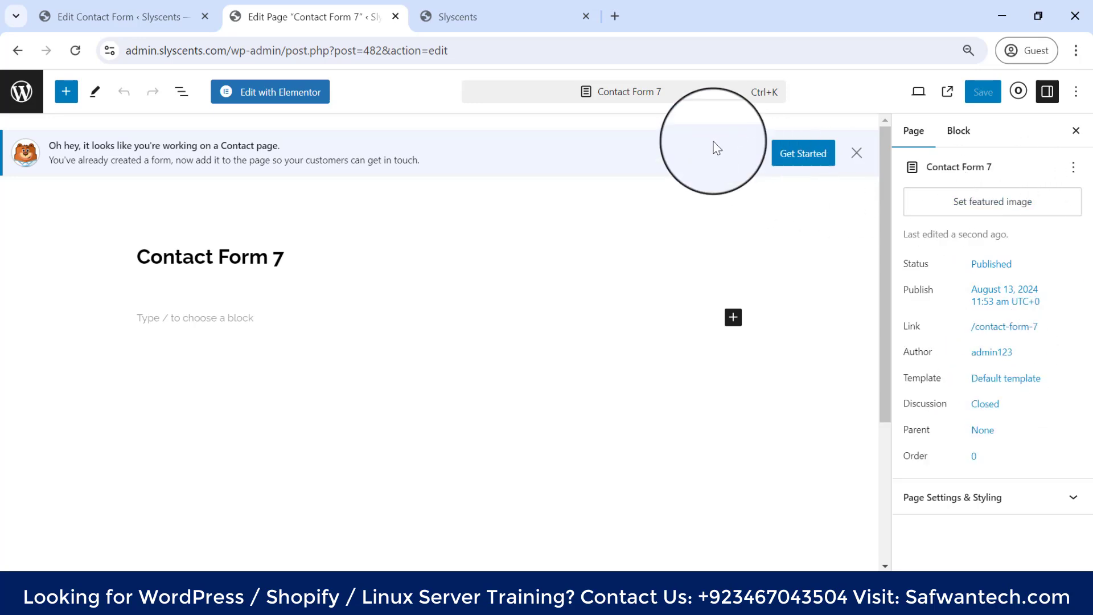
pyautogui.click(94, 13)
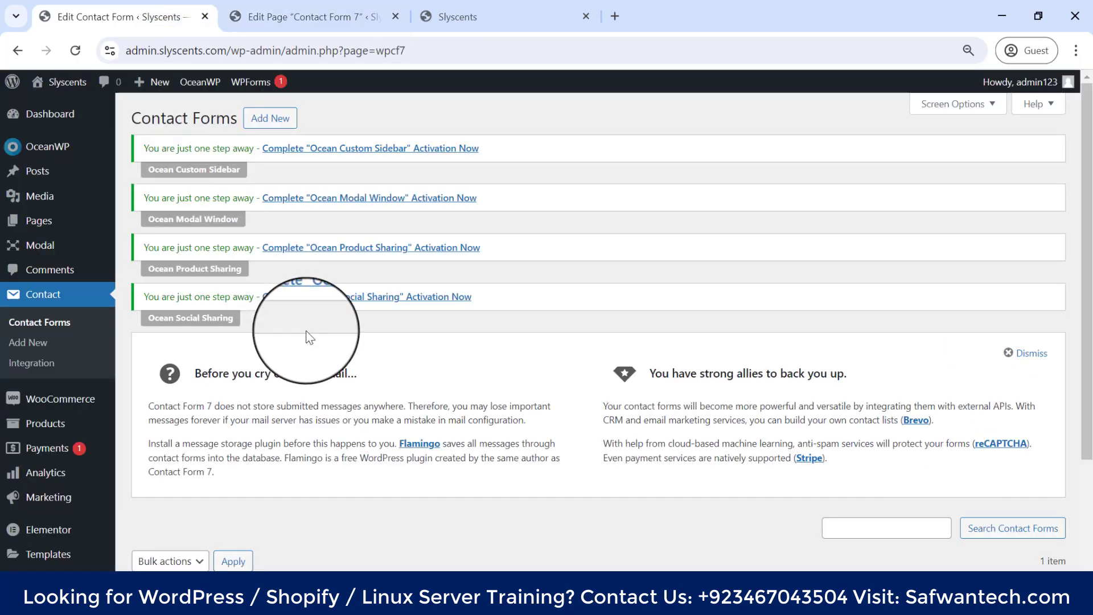
# Copy the shortcode of Contact form 1 and return to the Contact Form 7 page editor.
pyautogui.scroll(-3, 323, 383)
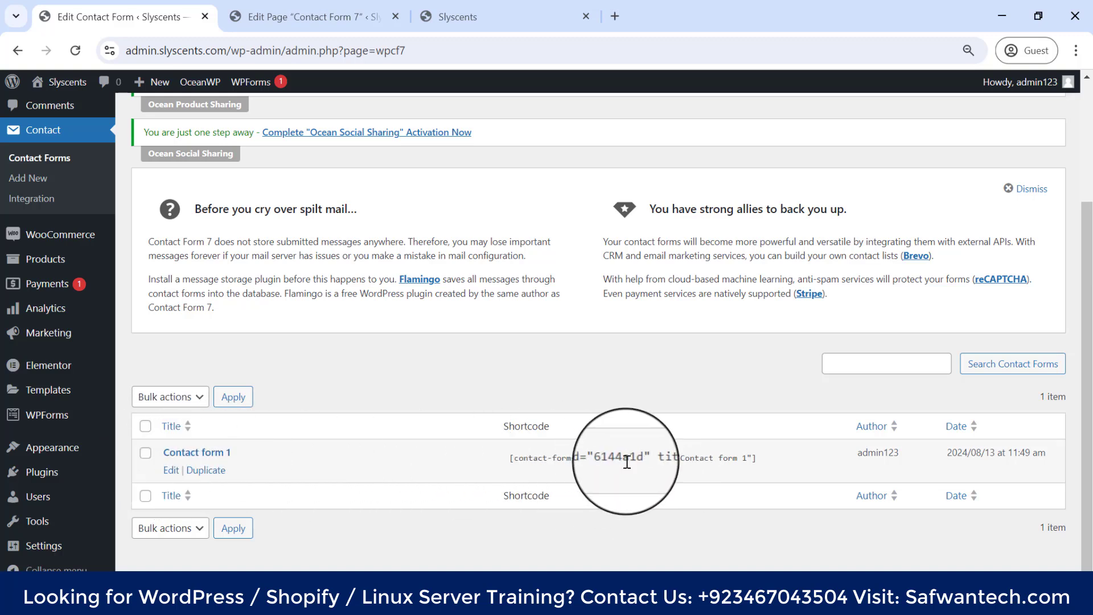
pyautogui.click(644, 459)
pyautogui.rightClick(644, 459)
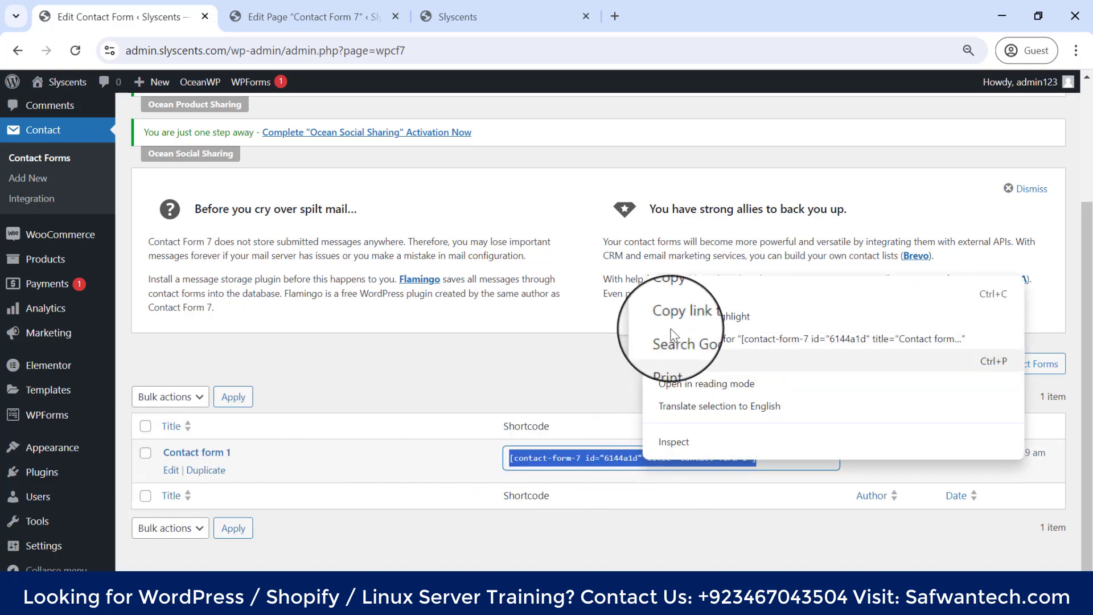
pyautogui.click(665, 292)
pyautogui.click(453, 16)
pyautogui.click(292, 6)
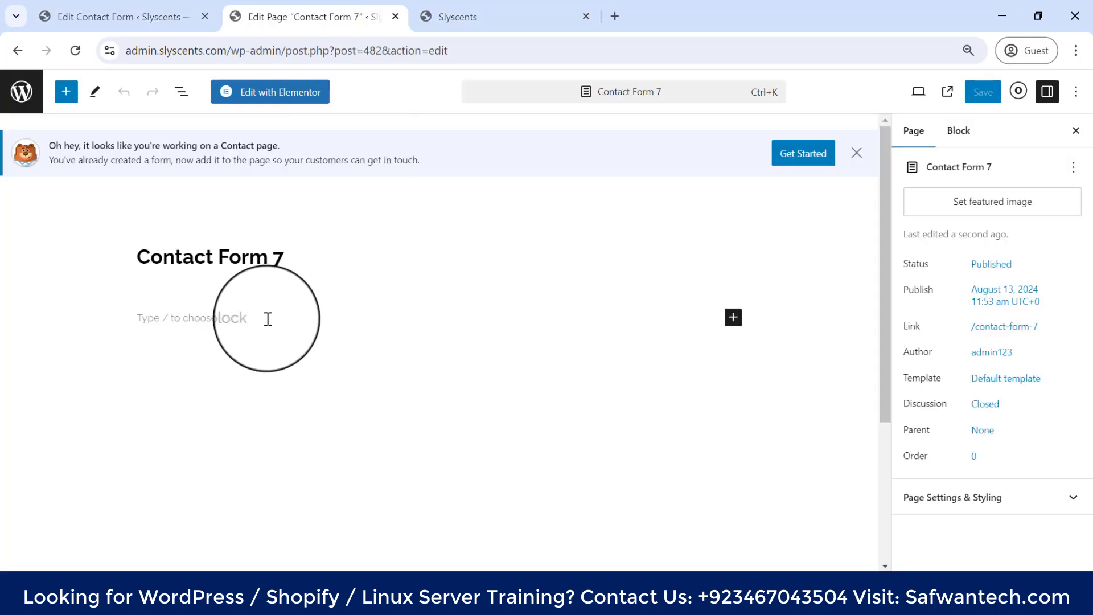
# Paste the Contact form 1 shortcode into the body of the Contact Form 7 page and save the page.
pyautogui.click(208, 319)
pyautogui.rightClick(210, 311)
pyautogui.click(173, 298)
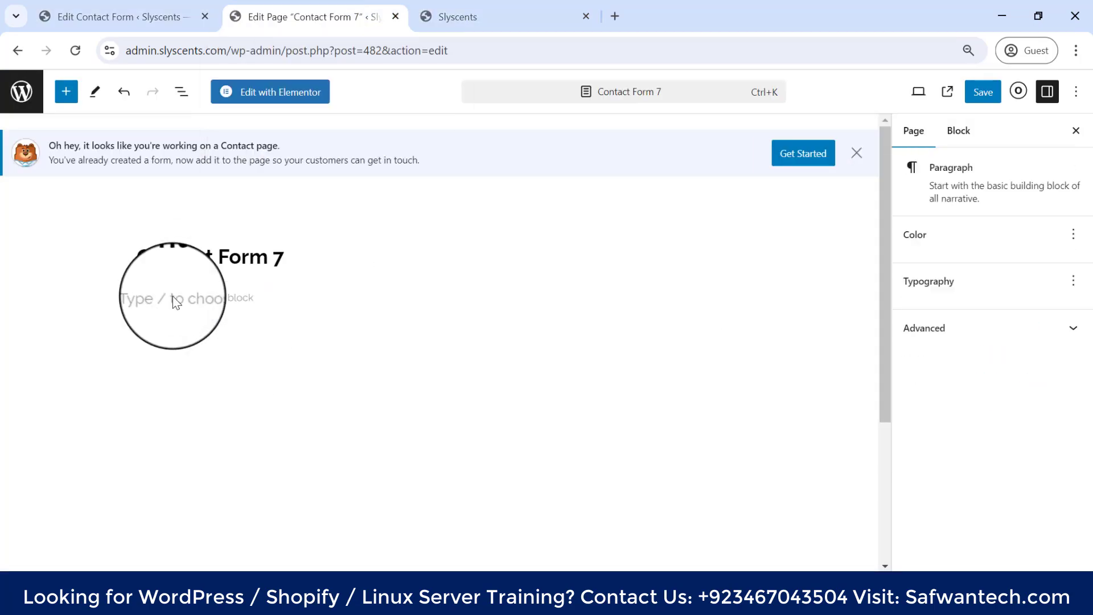
pyautogui.hotkey('ctrl', 'v')
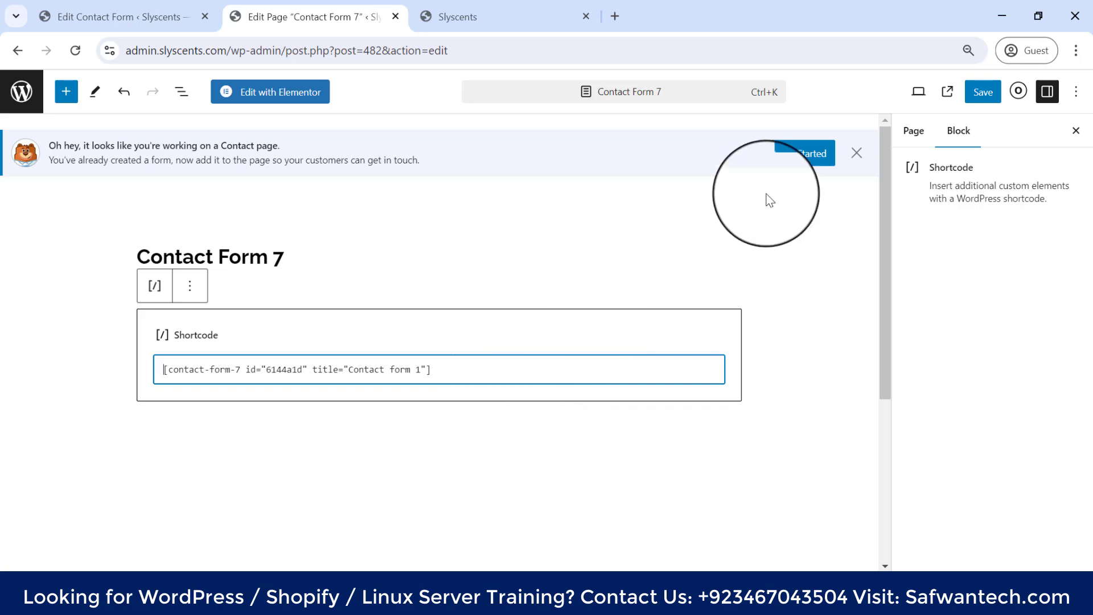
pyautogui.click(984, 92)
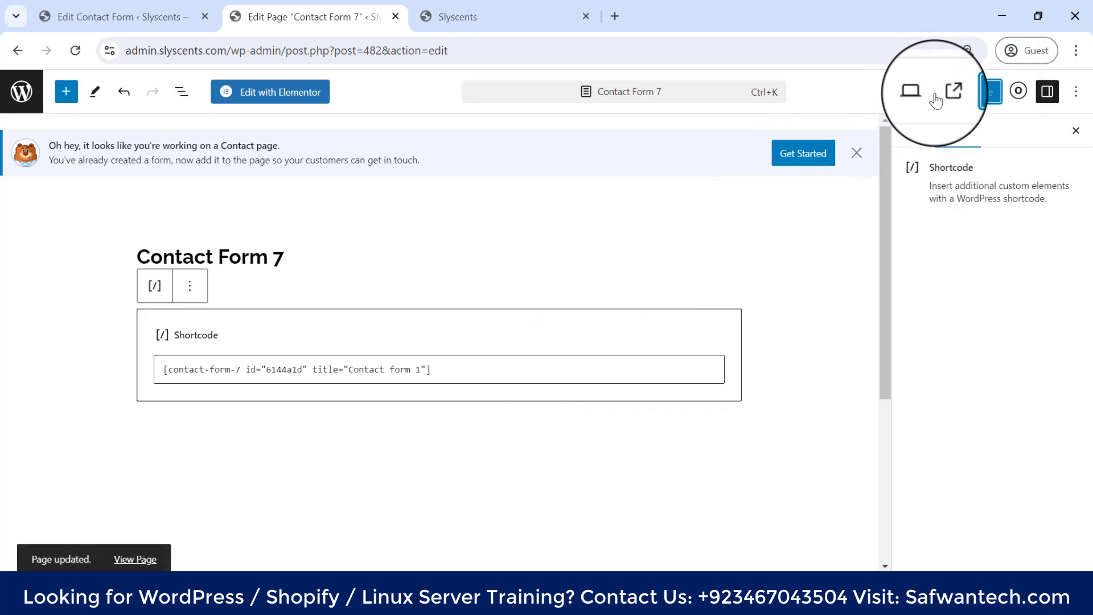
# View the published Contact Form 7 page and examine the name field of the embedded form.
pyautogui.click(952, 93)
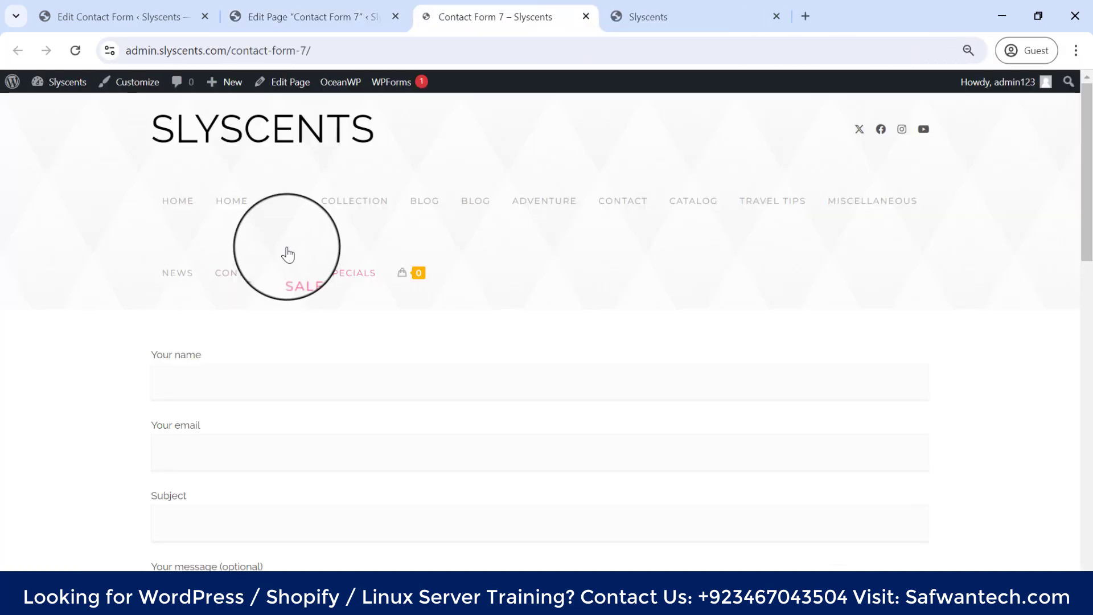
pyautogui.scroll(-2, 283, 279)
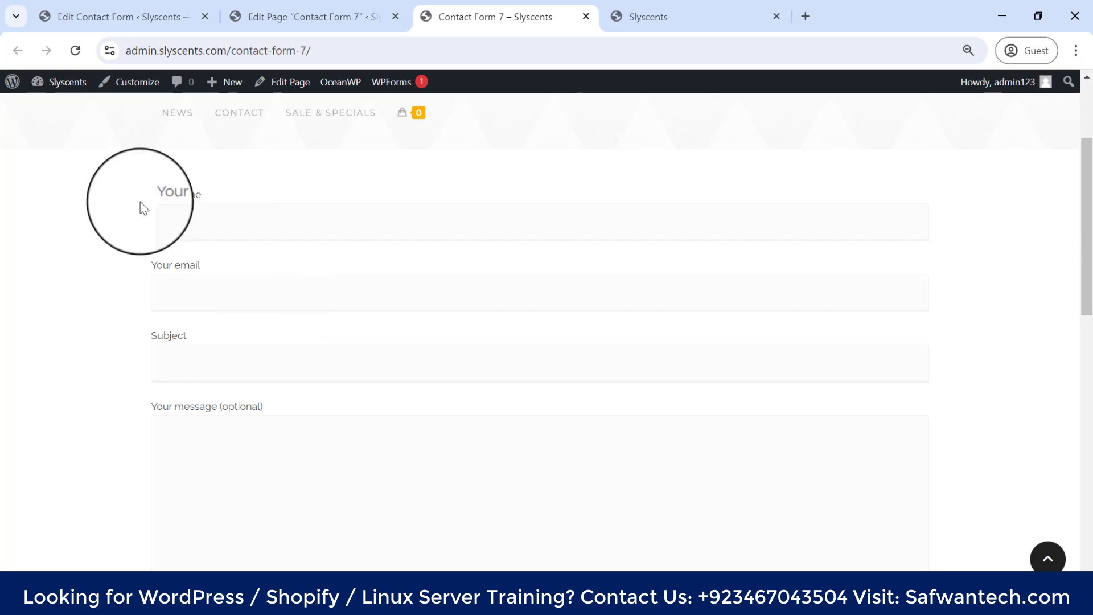
pyautogui.moveTo(140, 197); pyautogui.dragTo(203, 197)
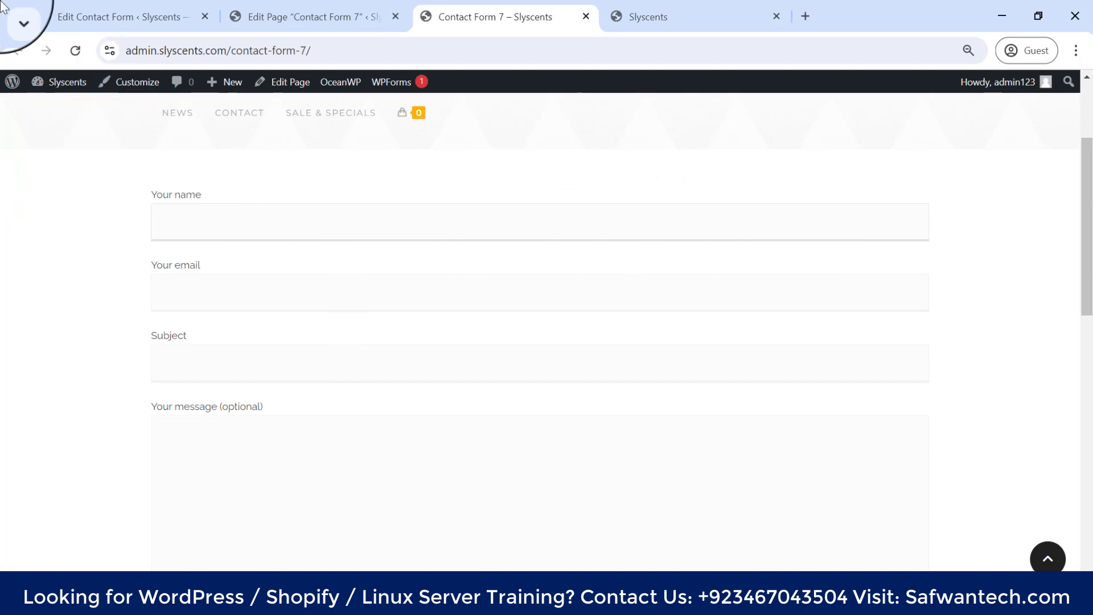
# Put the published page's tab ahead of the page editor's tab and open Contact form 1 for editing.
pyautogui.moveTo(303, 6); pyautogui.dragTo(463, 7)
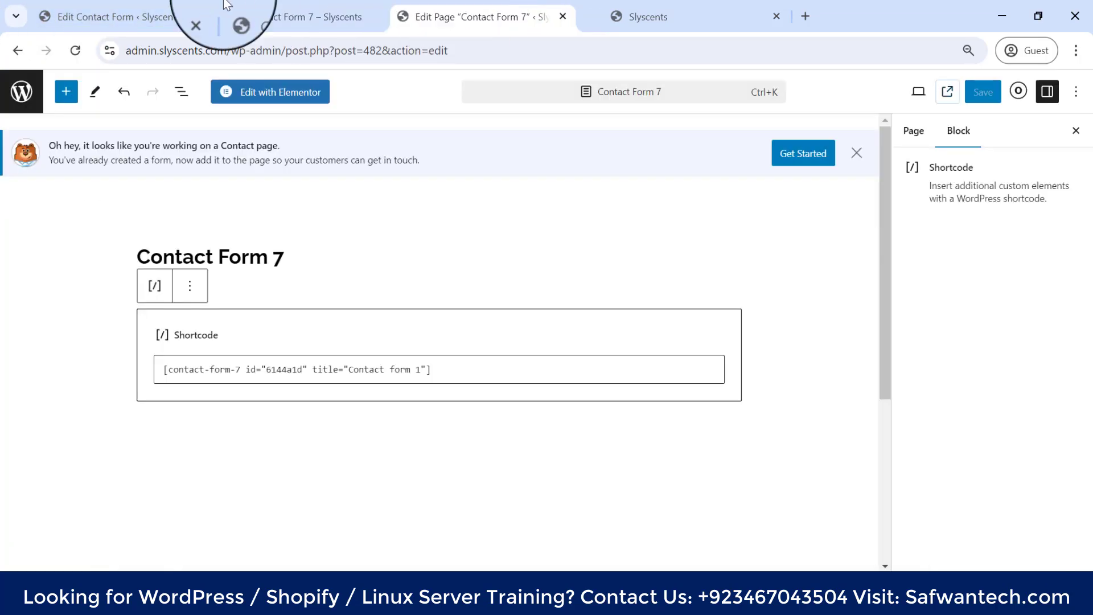
pyautogui.click(114, 16)
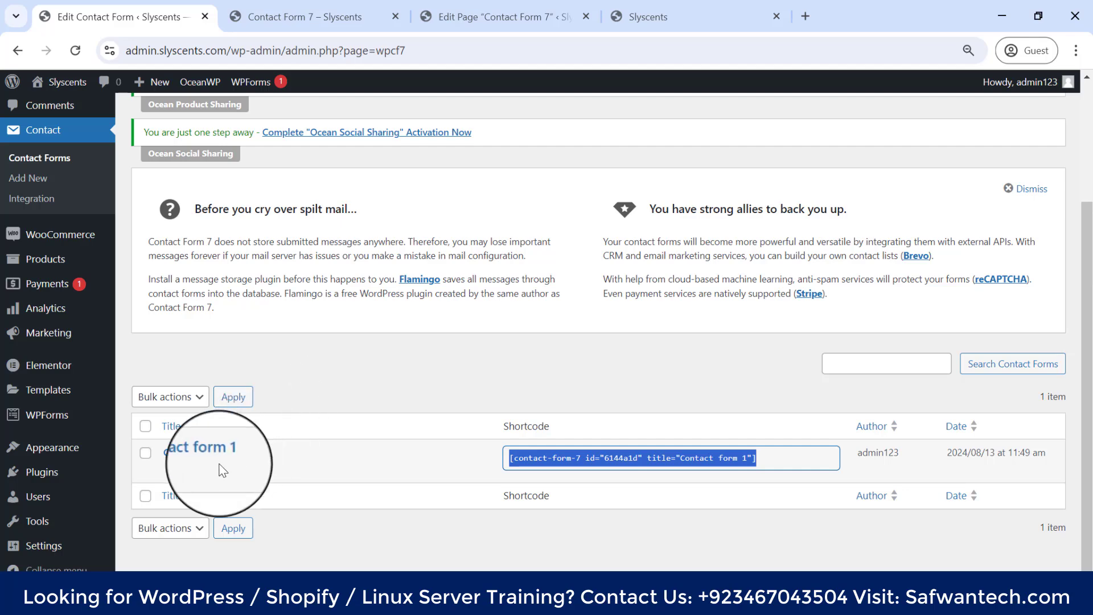
pyautogui.click(171, 470)
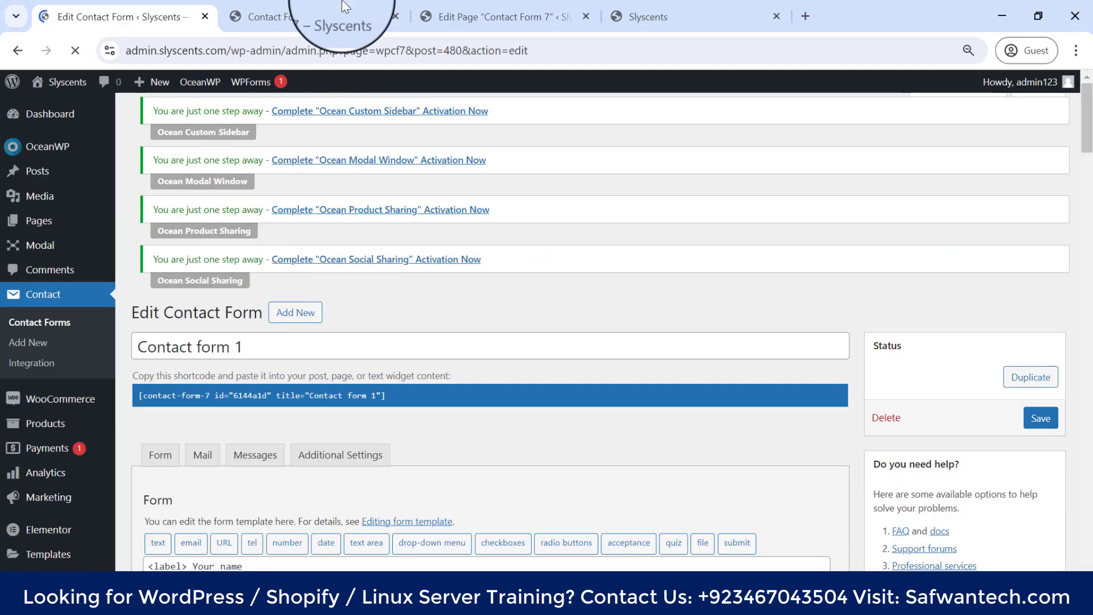
pyautogui.click(330, 17)
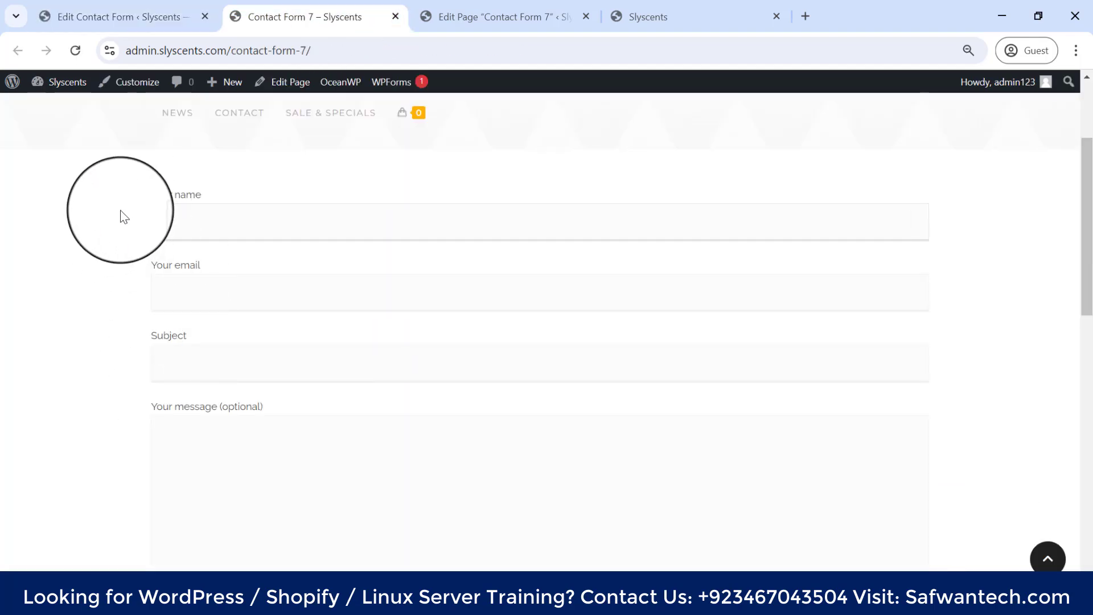
pyautogui.click(122, 13)
# Change the "Your name" label to "First name" in the form template, save the form and reload the published page.
pyautogui.scroll(-4, 317, 403)
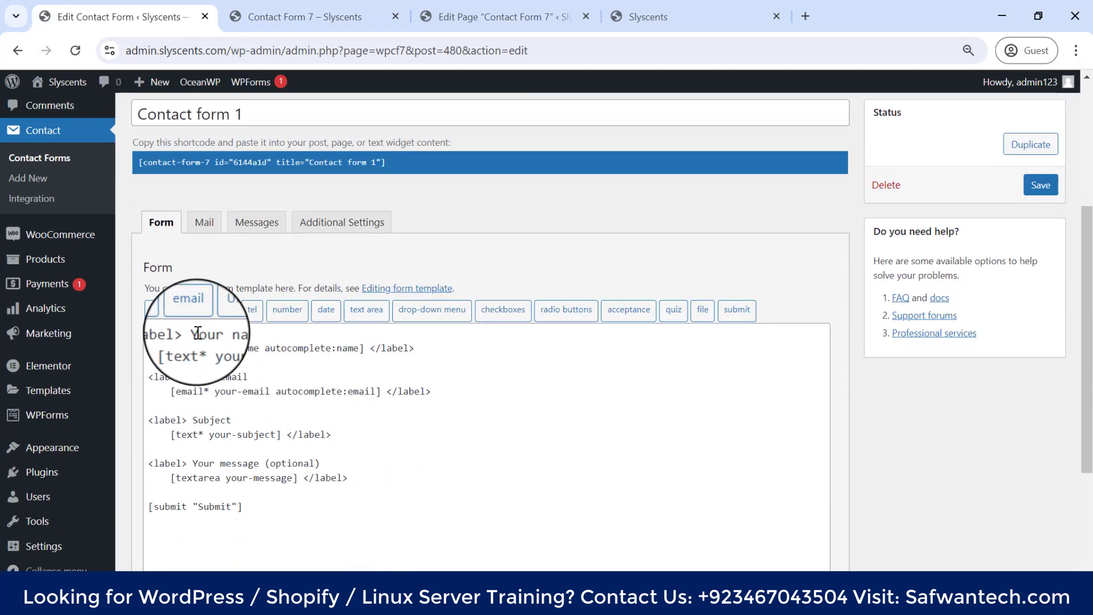
pyautogui.click(198, 334)
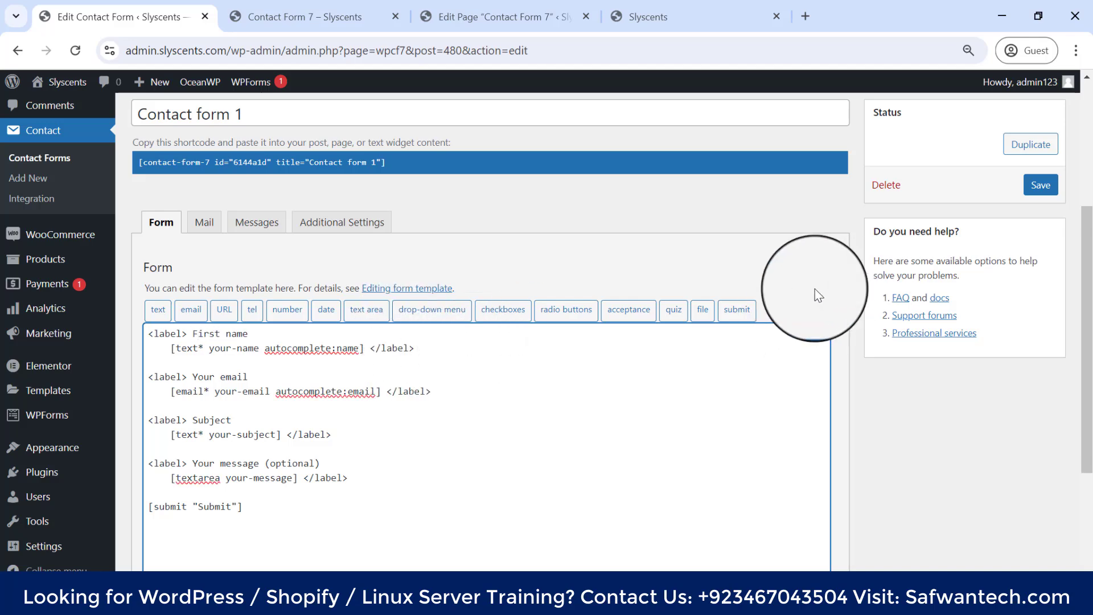
pyautogui.scroll(-4, 356, 385)
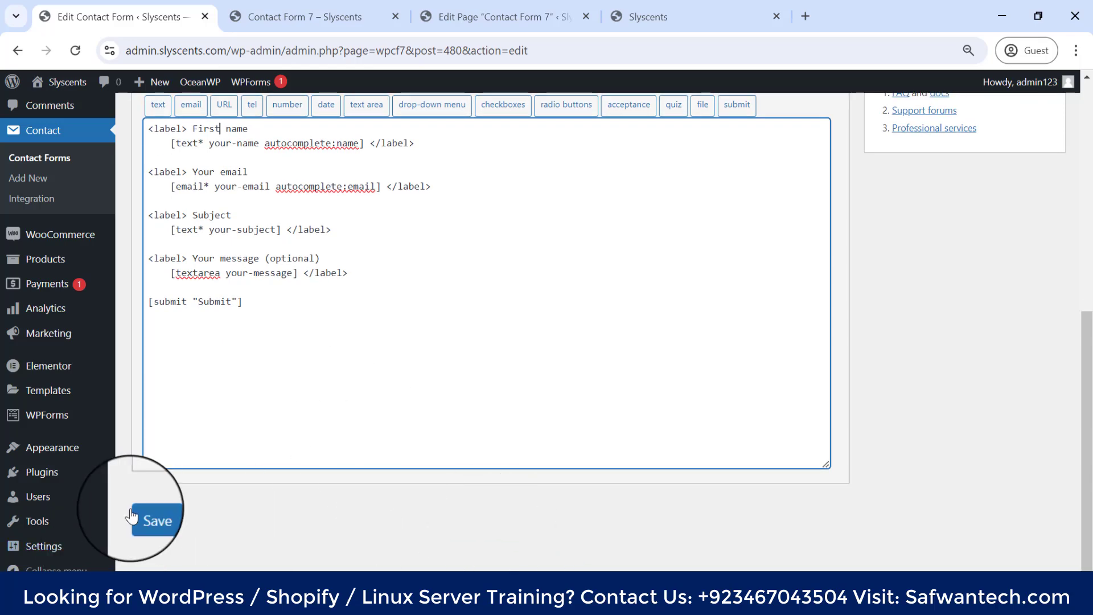
pyautogui.click(149, 518)
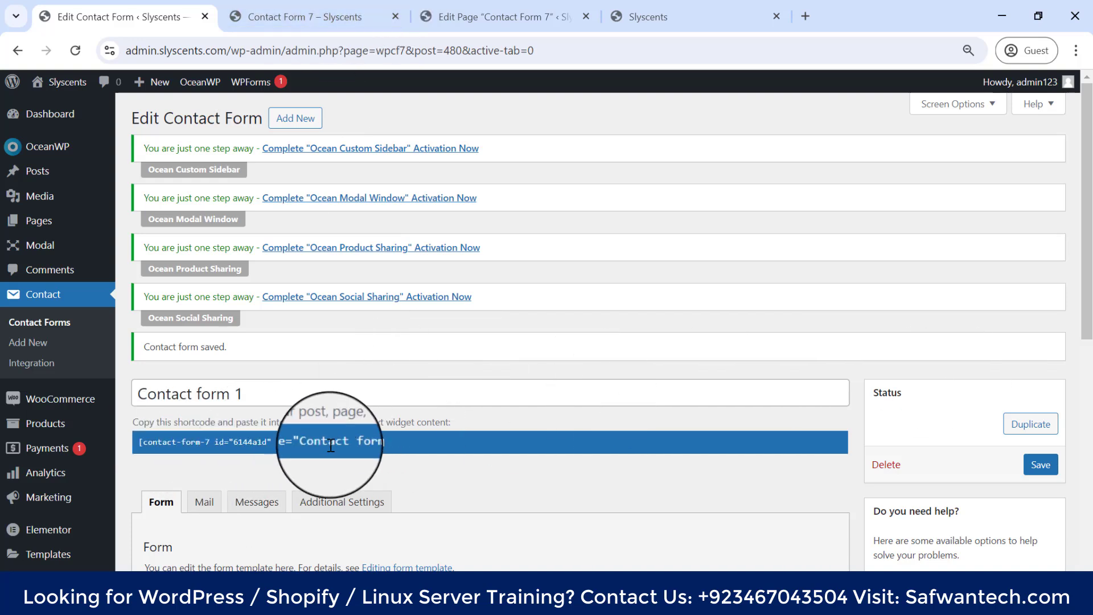
pyautogui.click(300, 7)
pyautogui.click(75, 50)
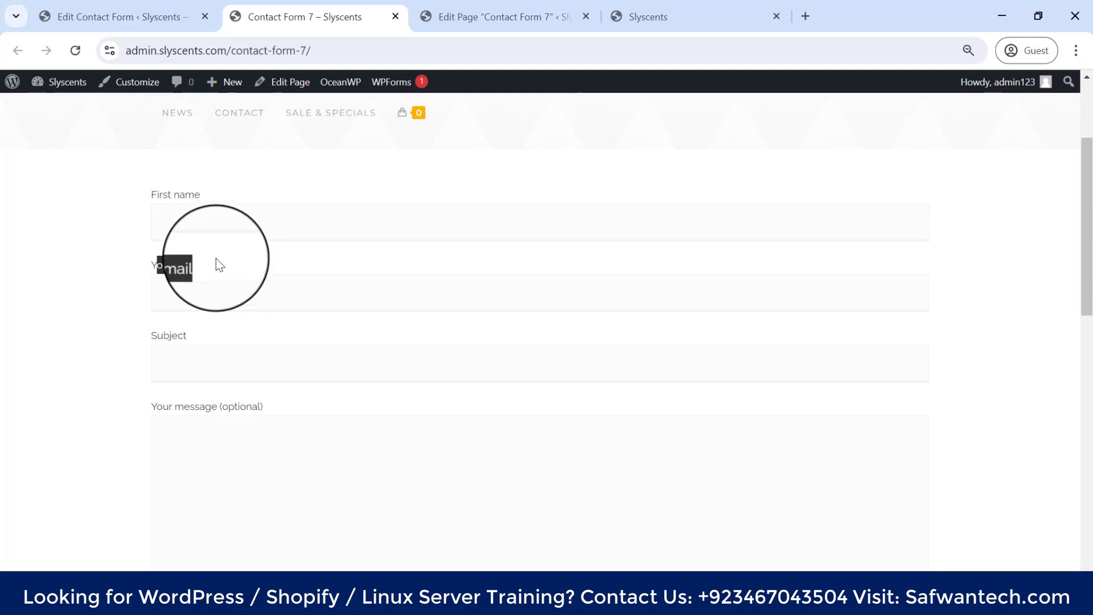
# Compare the "Your email" label code in the form template with the email field on the published page.
pyautogui.click(154, 16)
pyautogui.scroll(-5, 240, 433)
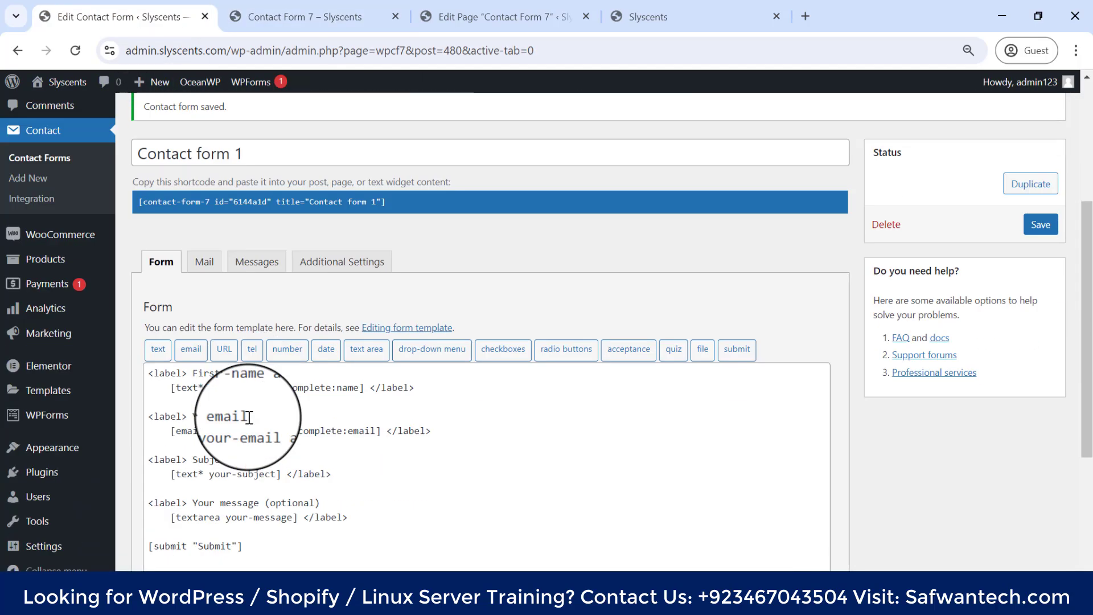
pyautogui.click(152, 336)
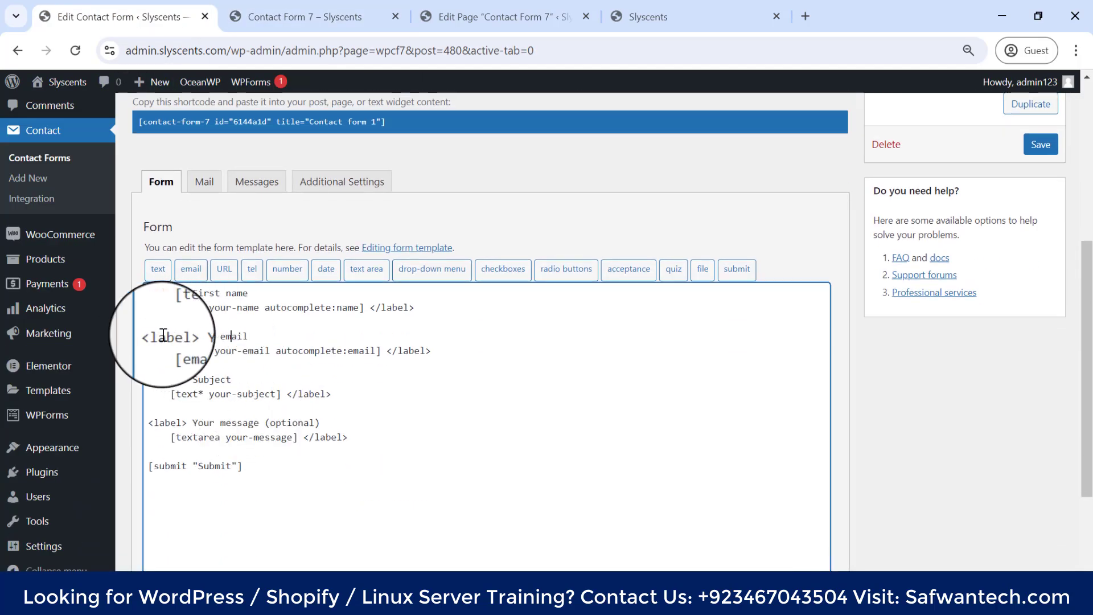
pyautogui.moveTo(151, 336); pyautogui.dragTo(448, 358)
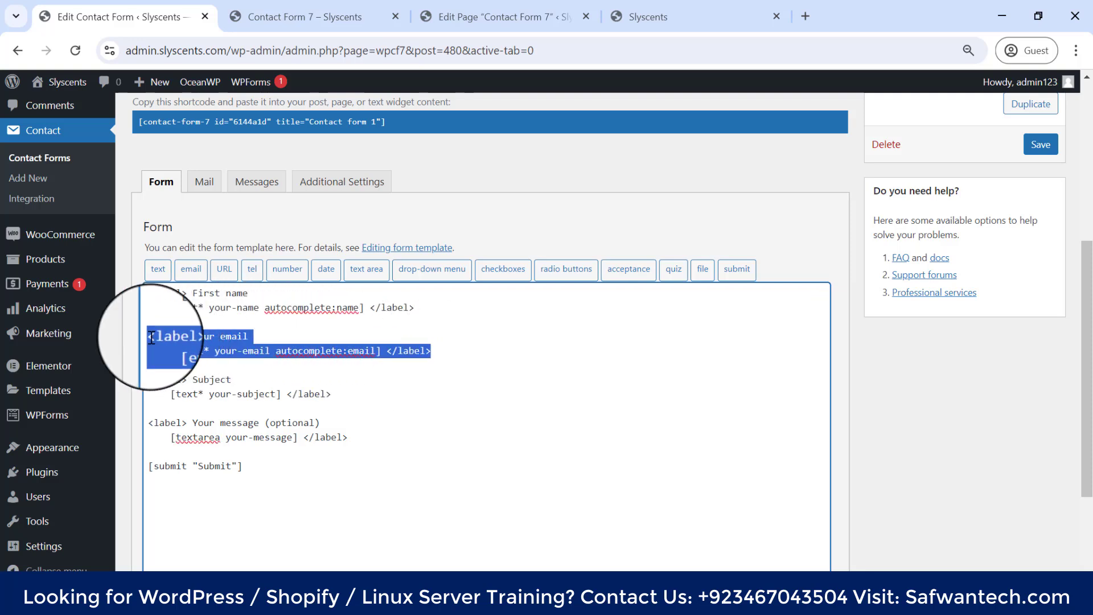
pyautogui.click(294, 8)
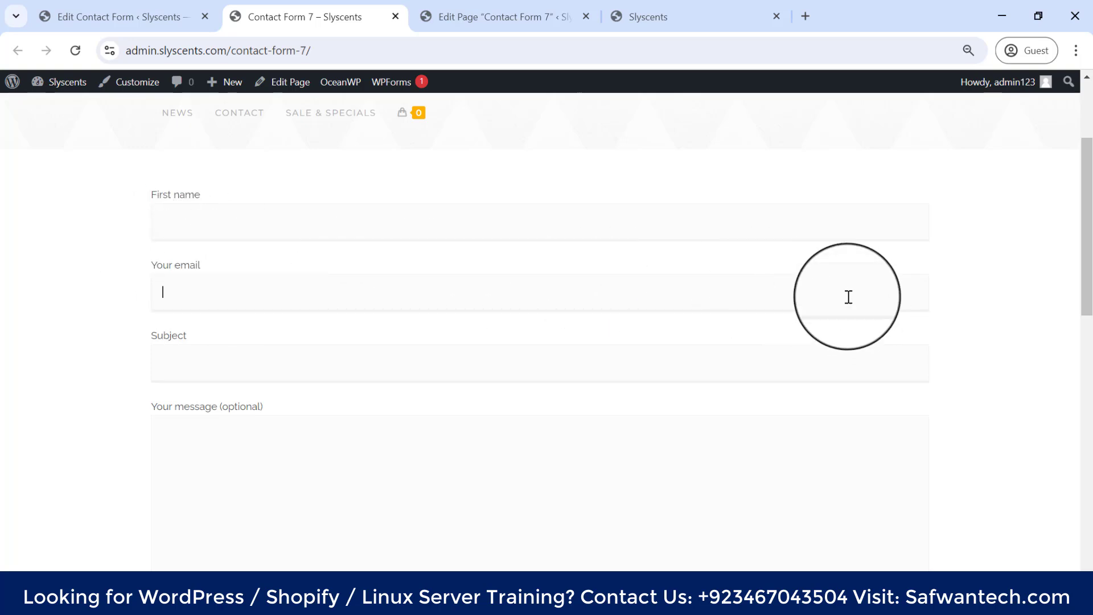
pyautogui.click(123, 16)
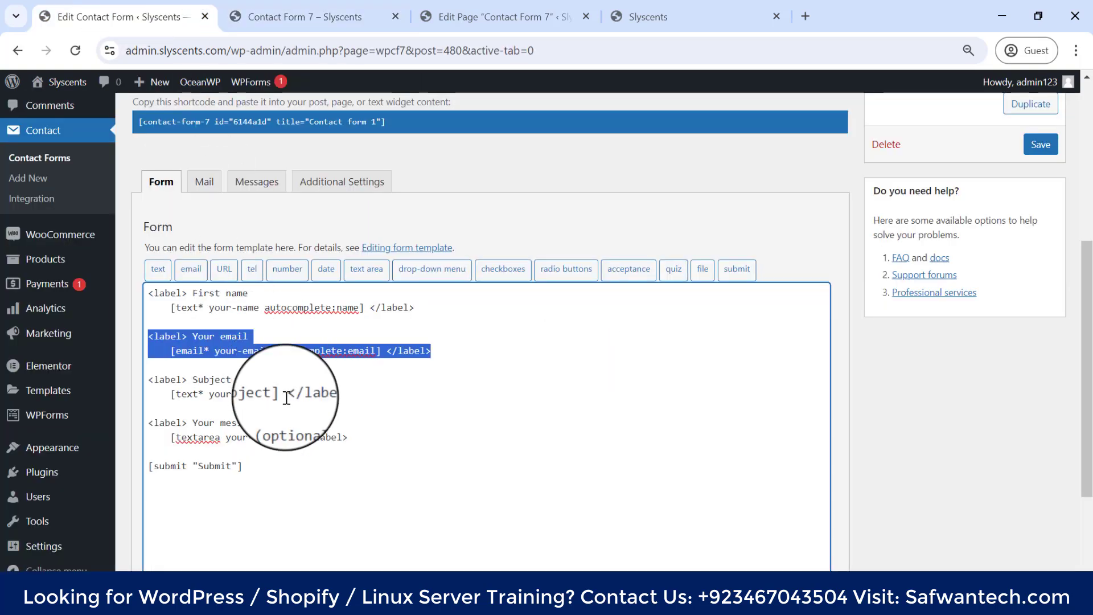
# Examine the complete "First name" label block in the form template.
pyautogui.click(150, 292)
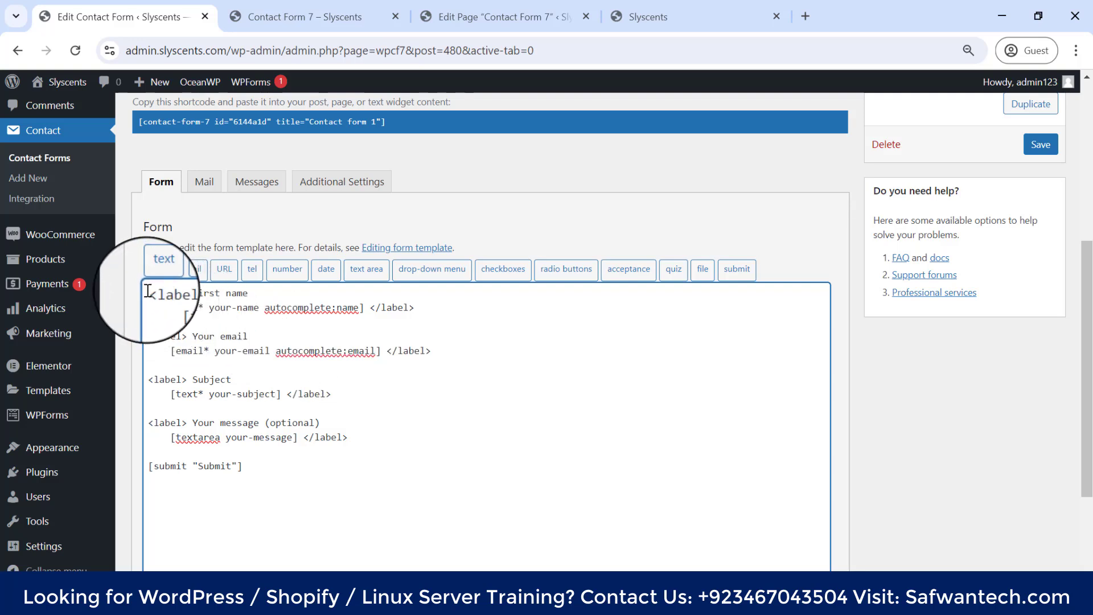
pyautogui.moveTo(148, 291); pyautogui.dragTo(430, 309)
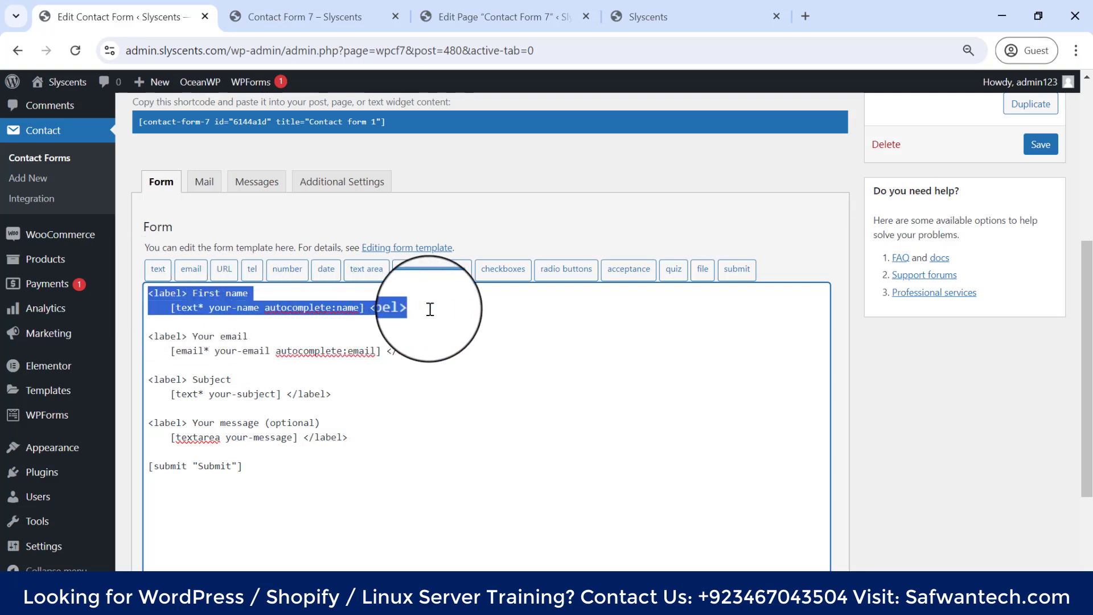
pyautogui.click(430, 310)
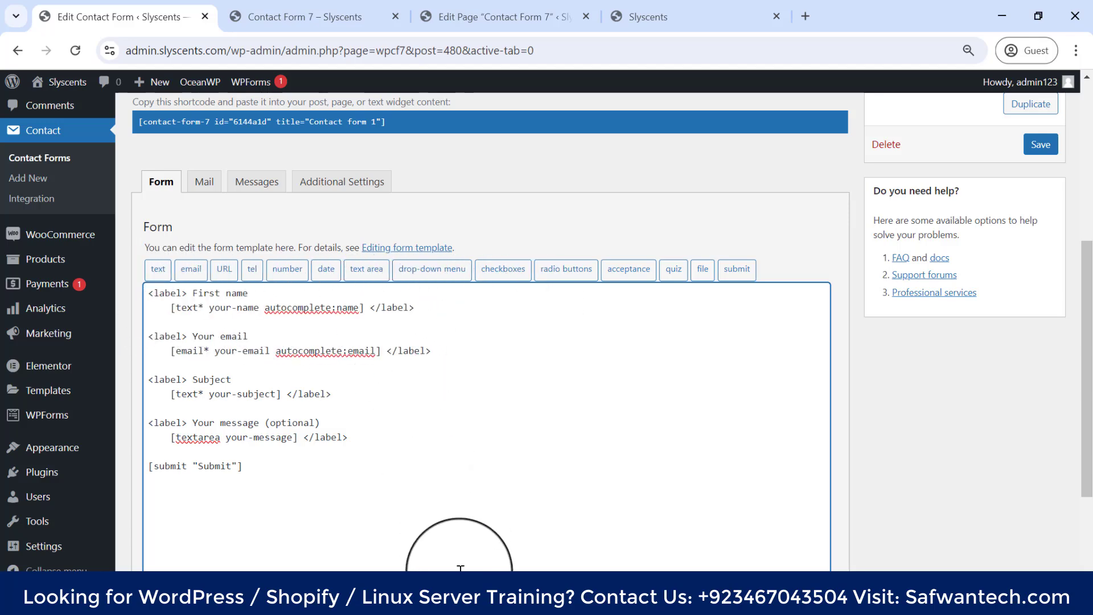
# Switch to the Google Meet call, admit the waiting participant and return to the contact form editor.
pyautogui.click(443, 604)
pyautogui.click(370, 535)
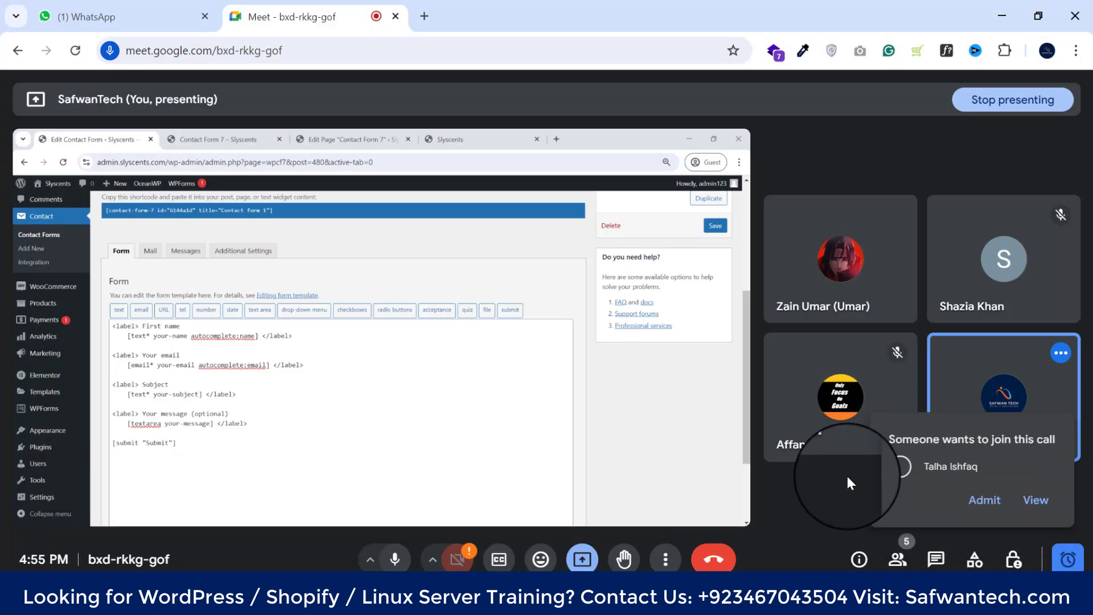
pyautogui.click(990, 504)
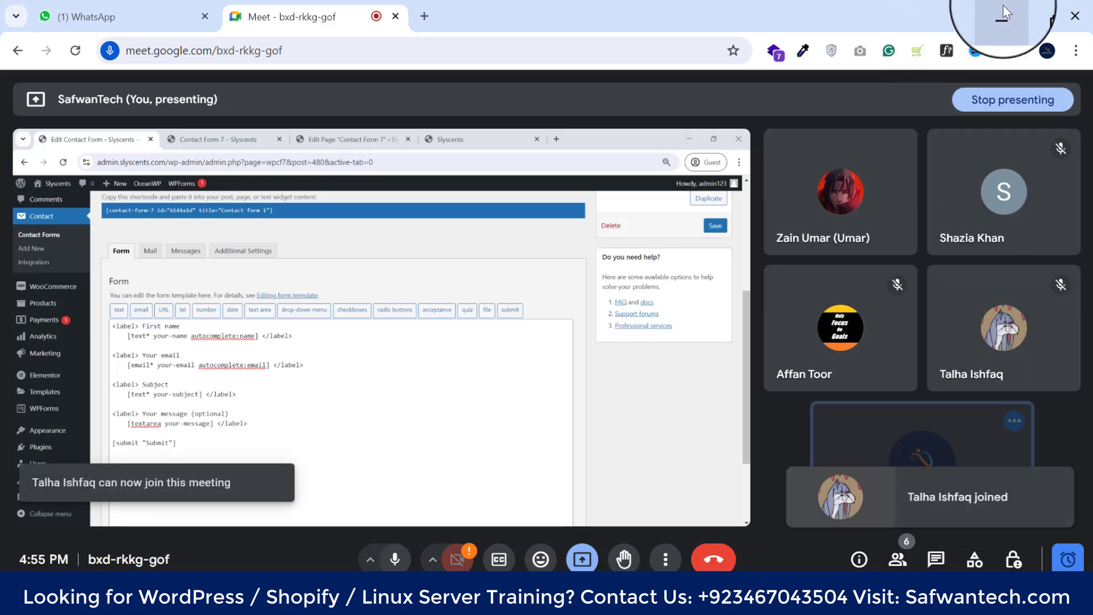
pyautogui.click(1002, 16)
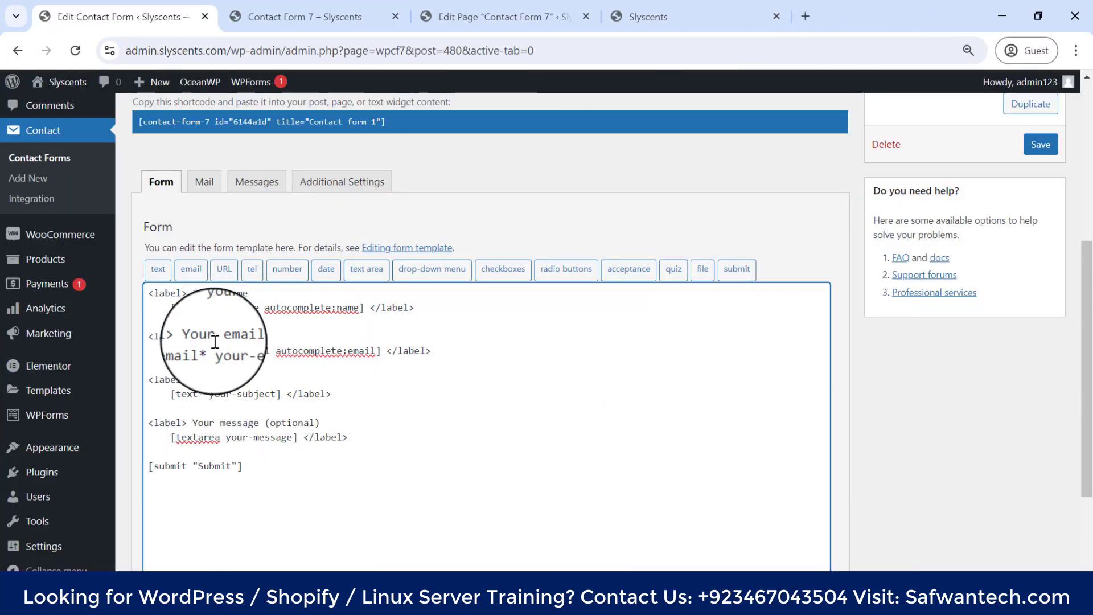
# Match the "Your email" label text in the form template to the label and input box on the published page.
pyautogui.click(299, 16)
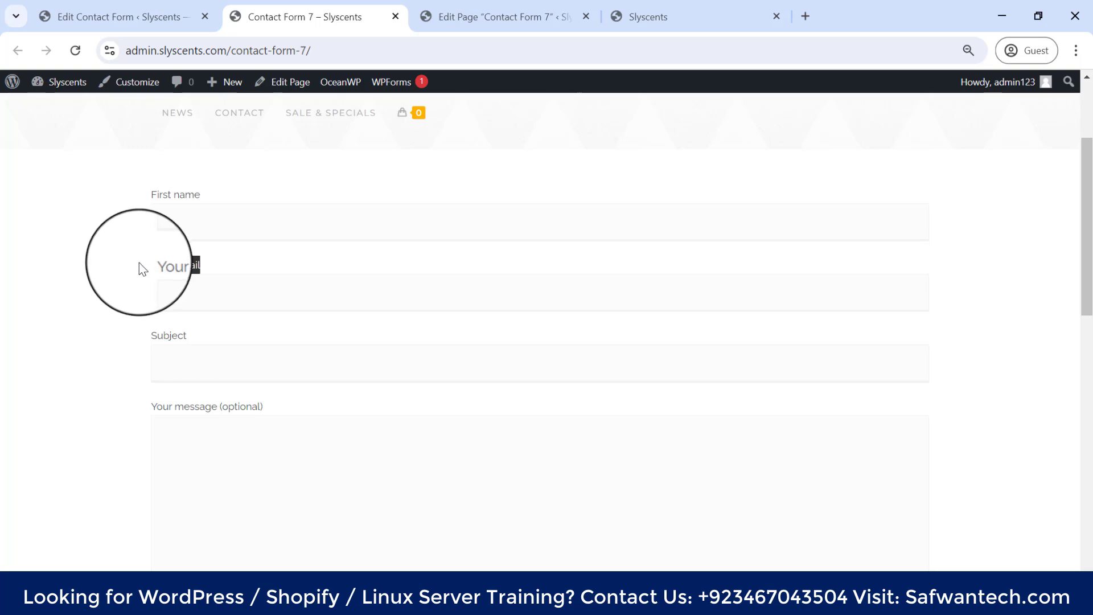
pyautogui.moveTo(139, 263); pyautogui.dragTo(230, 263)
pyautogui.click(148, 17)
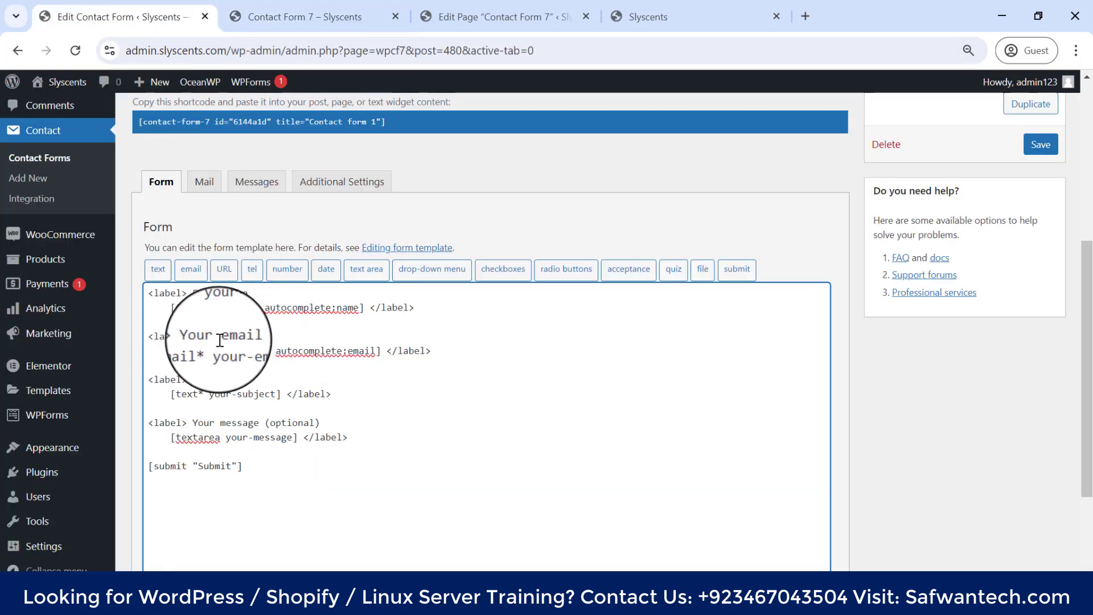
pyautogui.moveTo(210, 336); pyautogui.dragTo(198, 331)
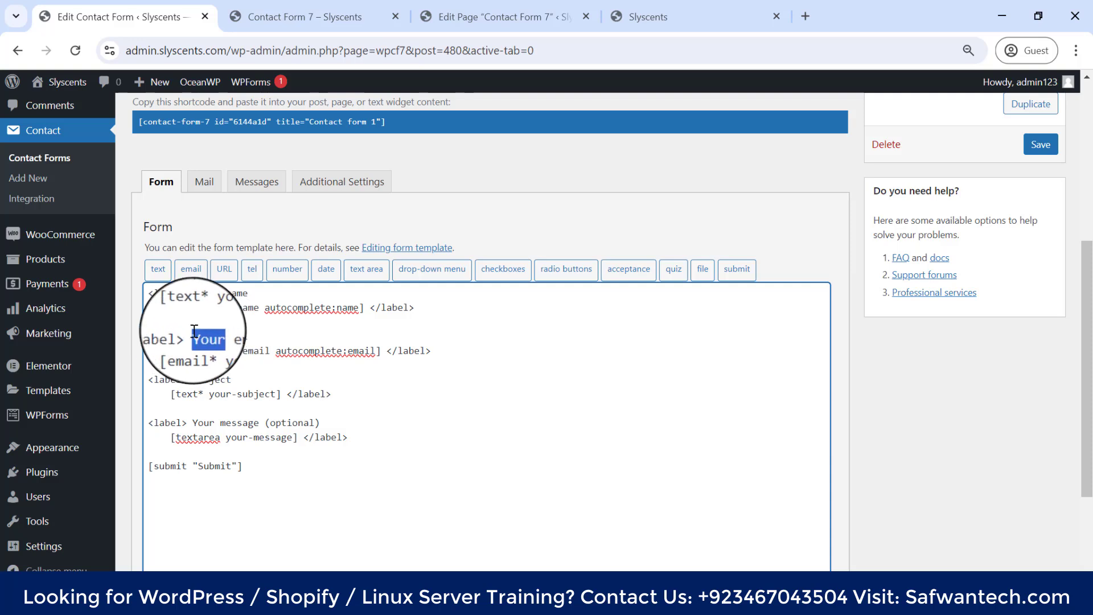
pyautogui.click(319, 17)
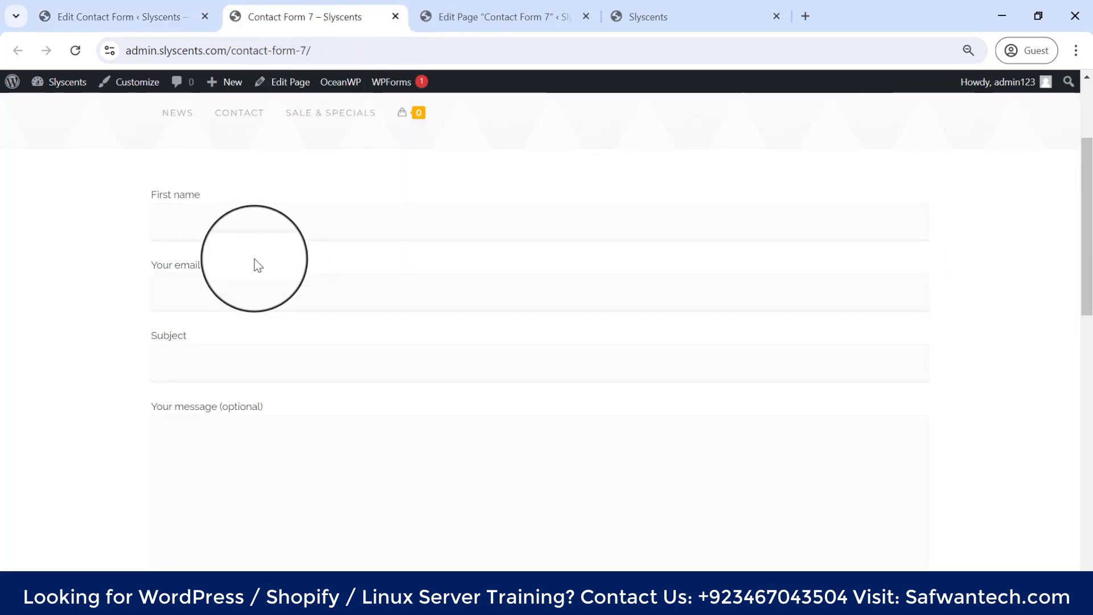
pyautogui.click(288, 302)
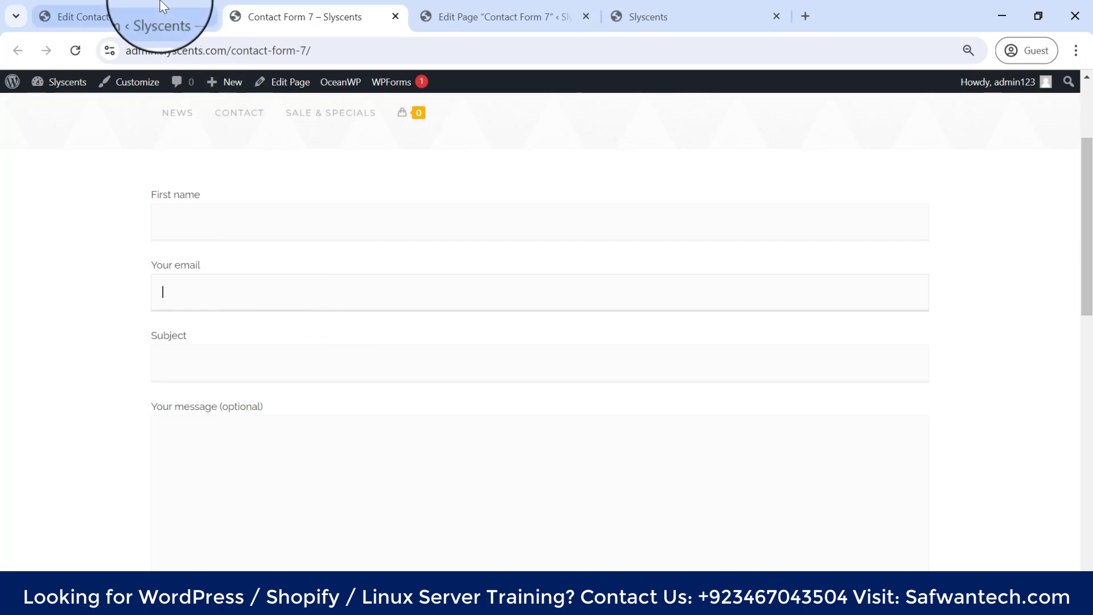
pyautogui.click(86, 17)
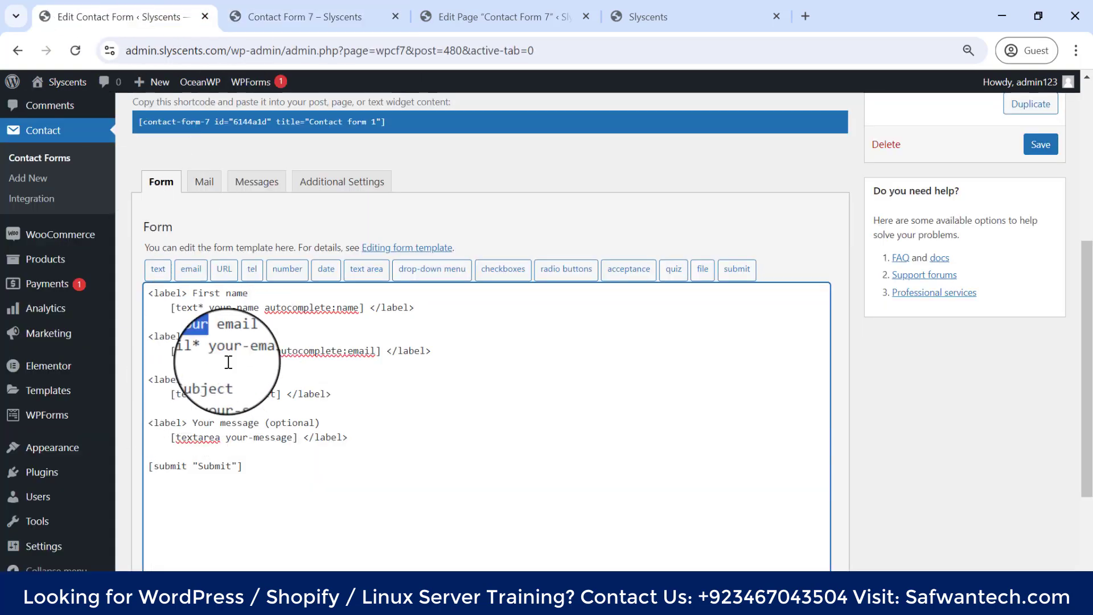
# Examine the email field's code in the form template, including its [email* your-email autocomplete:email] tag and the enclosing label tags.
pyautogui.click(175, 350)
pyautogui.moveTo(174, 350); pyautogui.dragTo(437, 354)
pyautogui.click(438, 353)
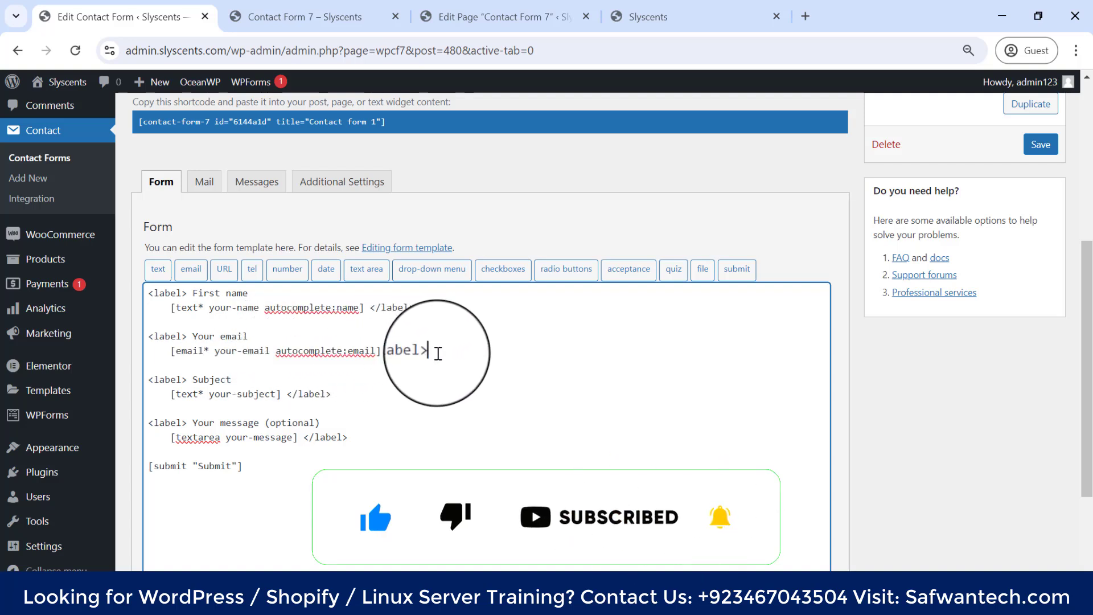
pyautogui.moveTo(150, 336); pyautogui.dragTo(381, 350)
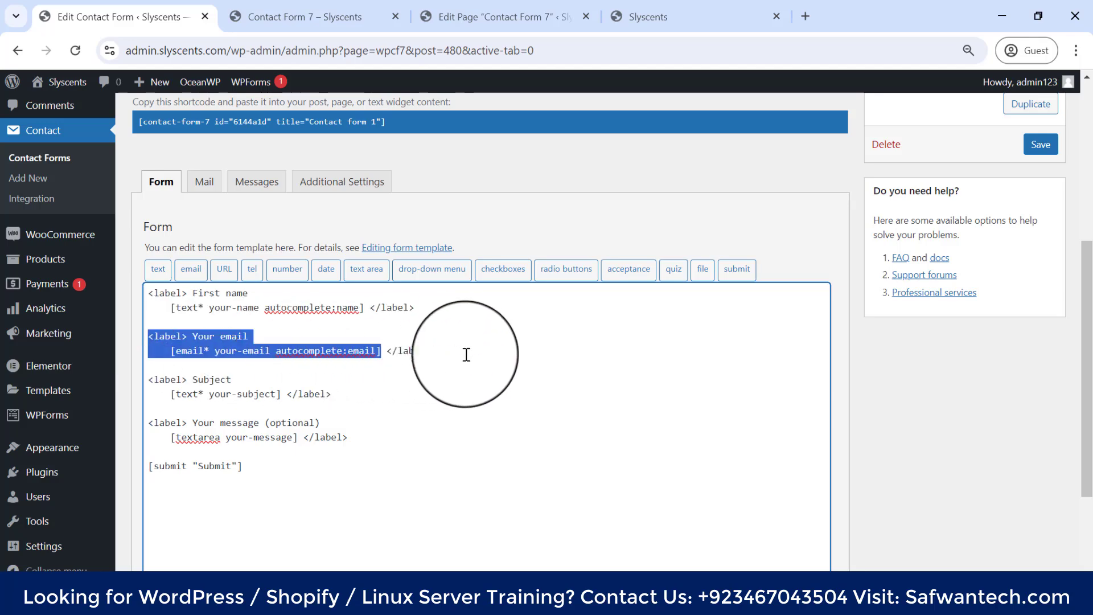
pyautogui.click(342, 16)
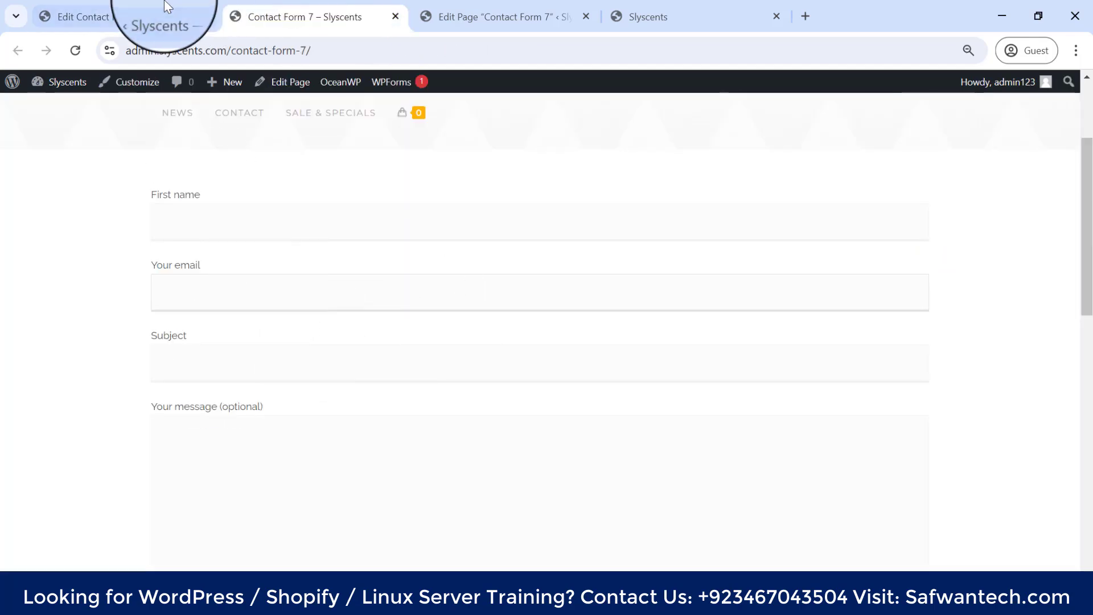
pyautogui.click(148, 16)
pyautogui.click(443, 350)
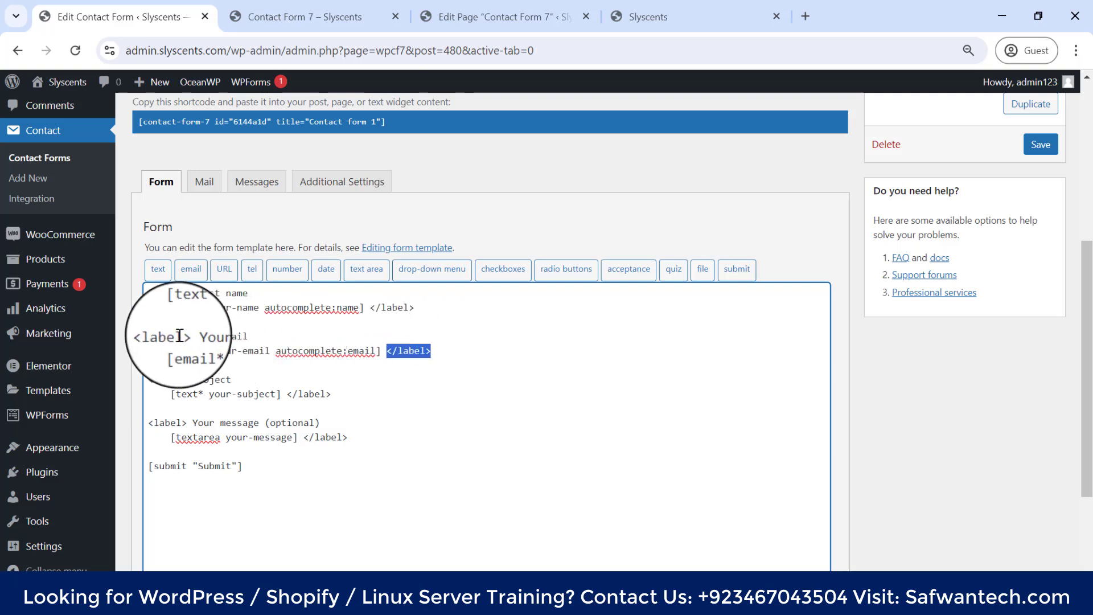
pyautogui.moveTo(184, 336); pyautogui.dragTo(149, 336)
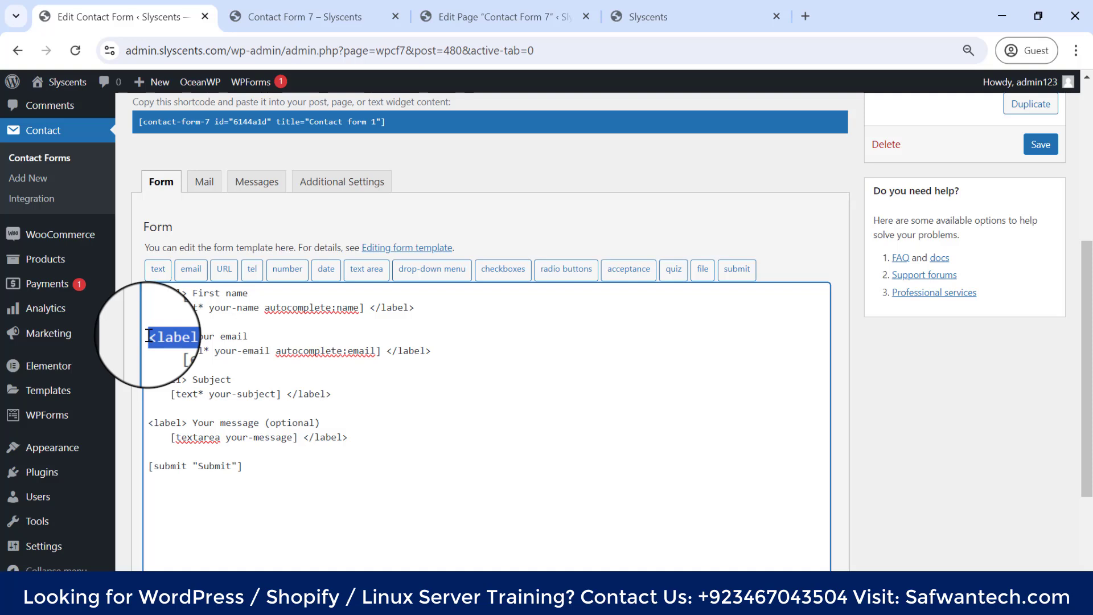
pyautogui.doubleClick(200, 352)
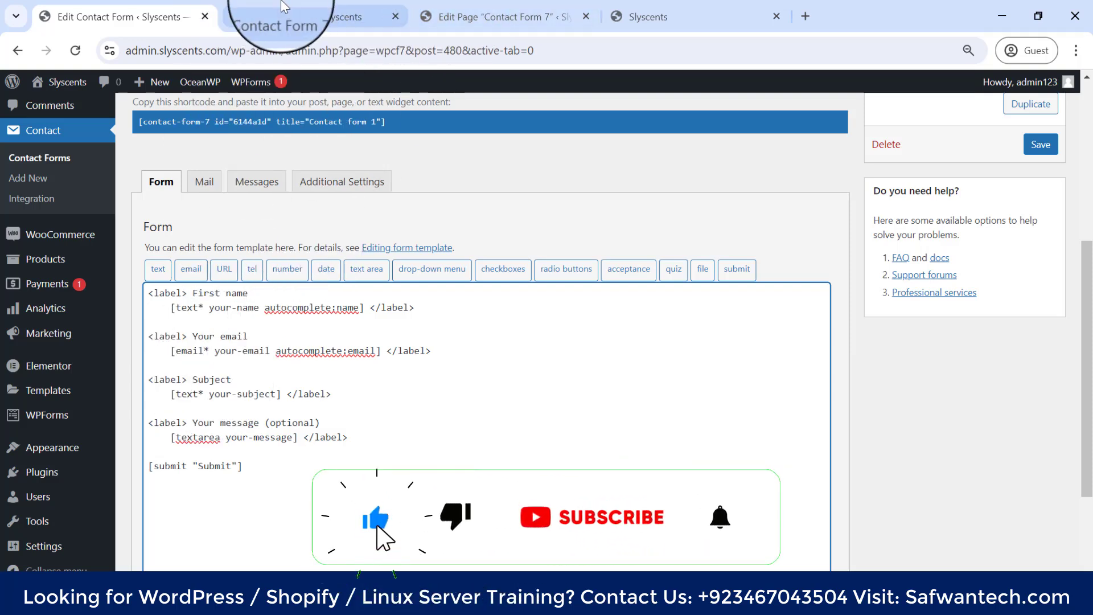
# Submit the empty form on the published page and check how its required fields are validated.
pyautogui.click(290, 17)
pyautogui.scroll(-3, 242, 341)
pyautogui.scroll(-2, 242, 386)
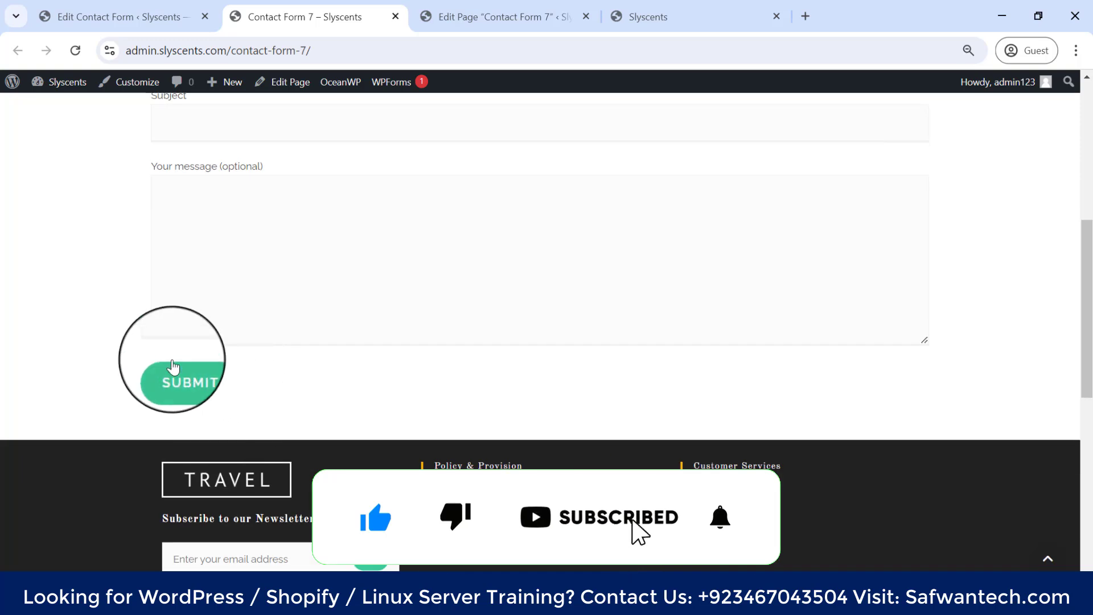
pyautogui.click(183, 378)
pyautogui.scroll(3, 495, 256)
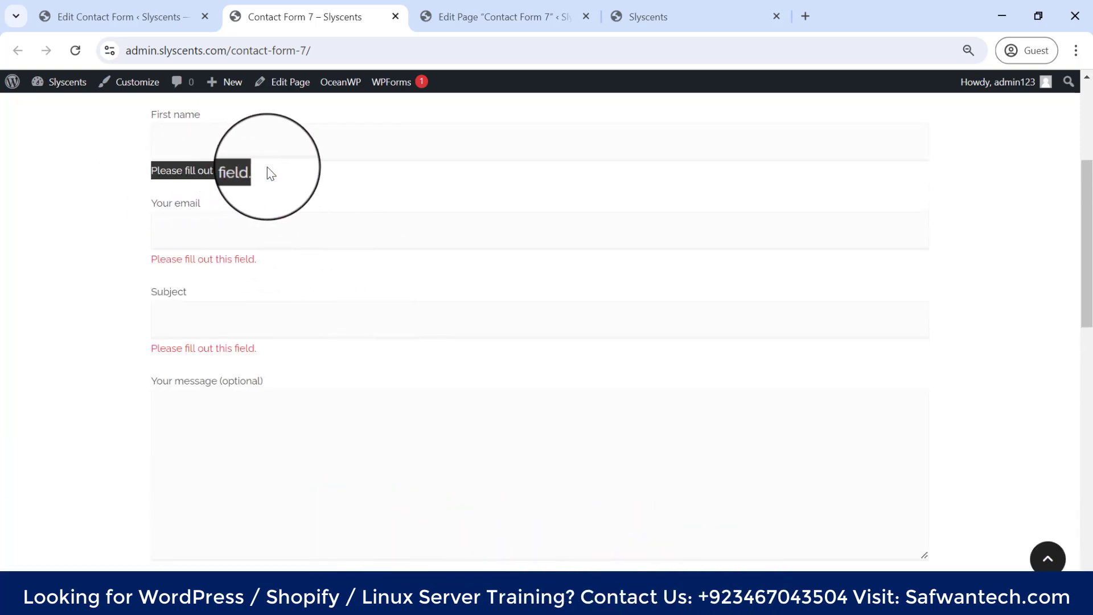
pyautogui.scroll(1, 268, 172)
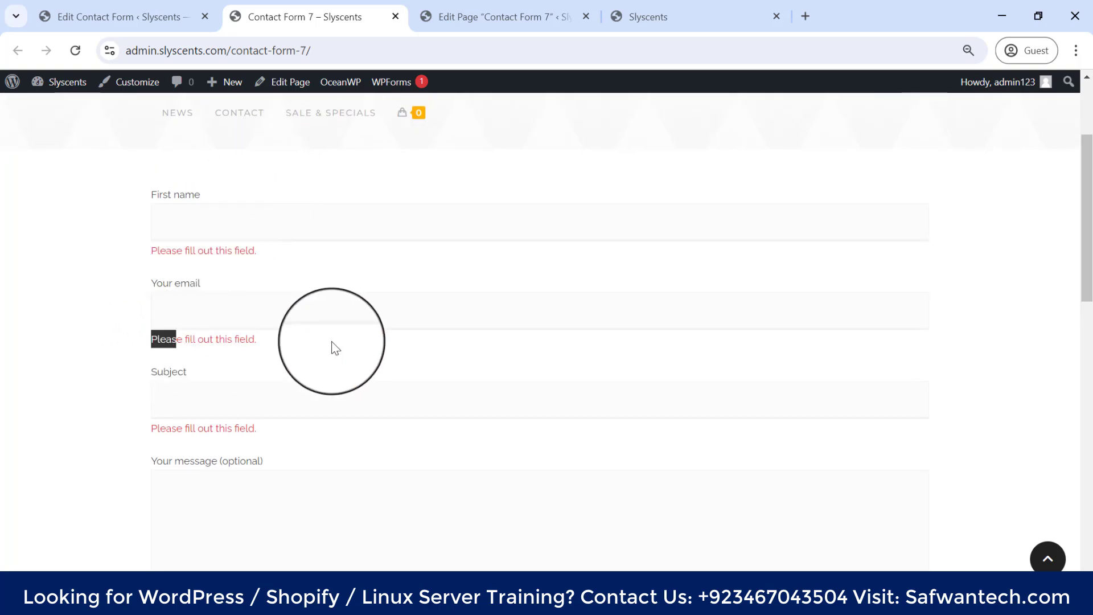
pyautogui.moveTo(332, 342); pyautogui.dragTo(329, 345)
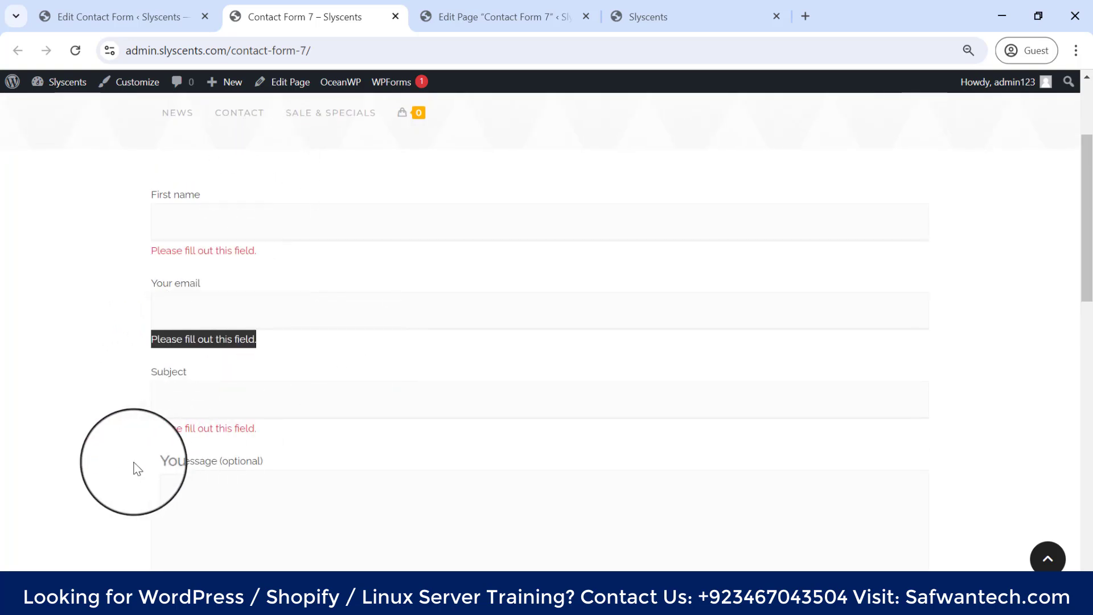
# Examine the text* field type and its asterisk in the First name field's code in the form template.
pyautogui.click(145, 16)
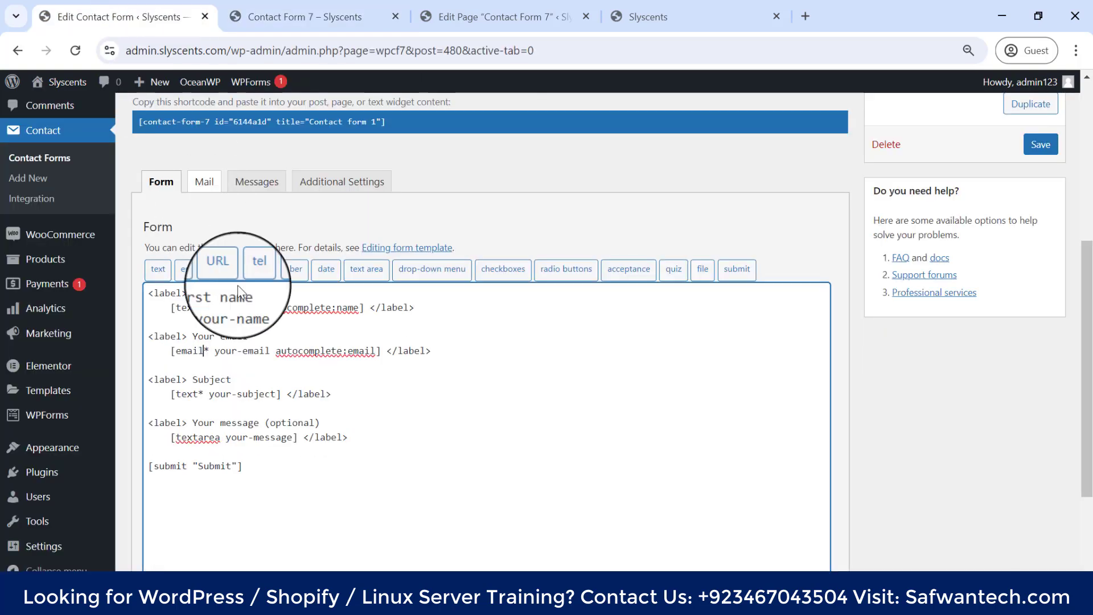
pyautogui.click(203, 307)
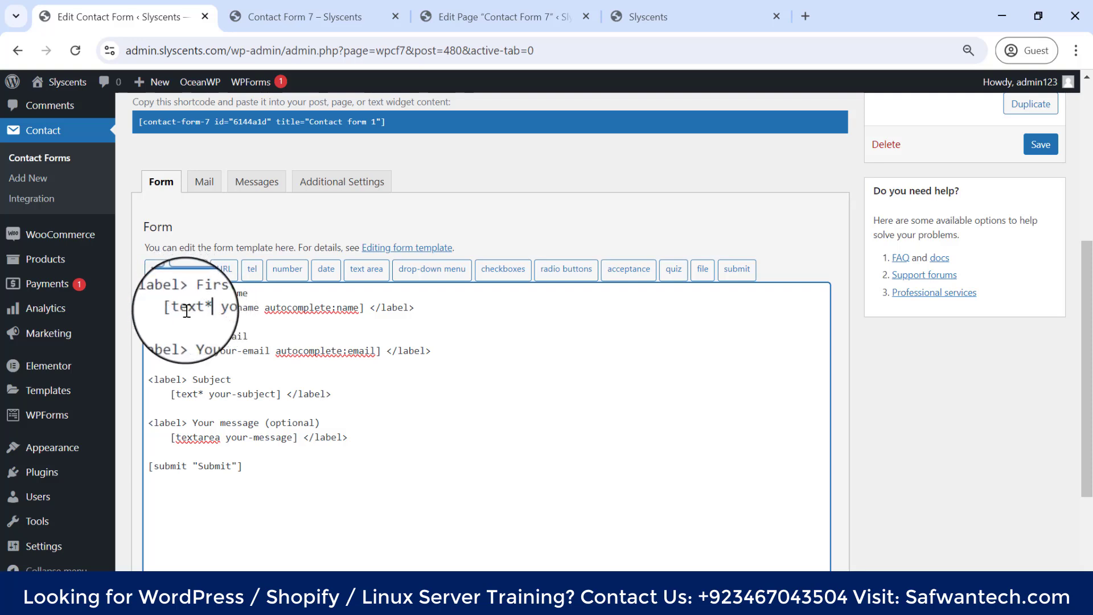
pyautogui.doubleClick(187, 307)
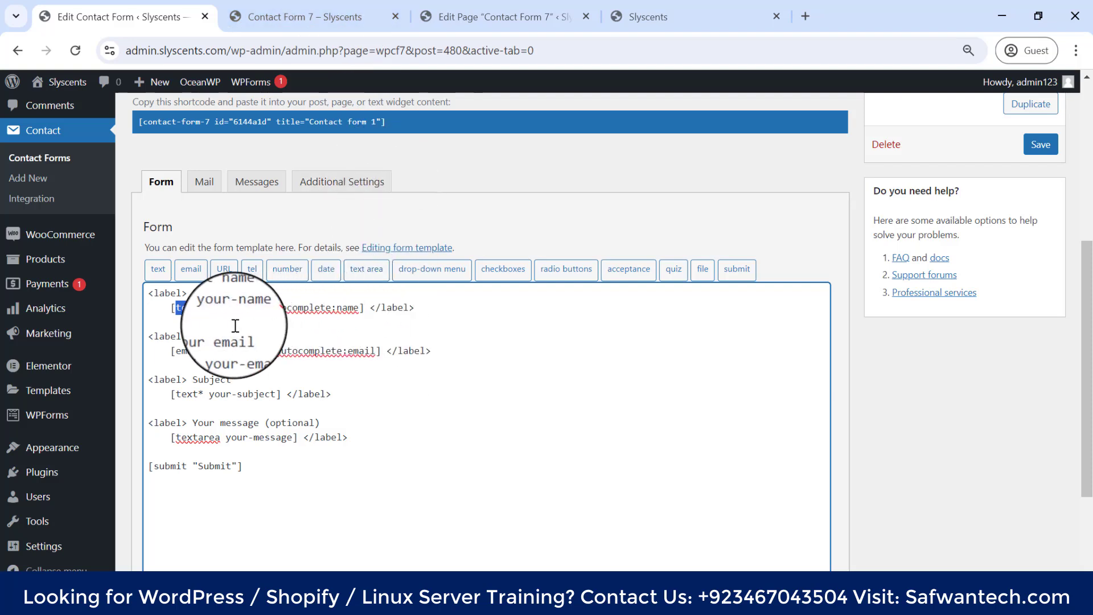
# Review the validation of the First name and Your email fields on the published page.
pyautogui.click(298, 17)
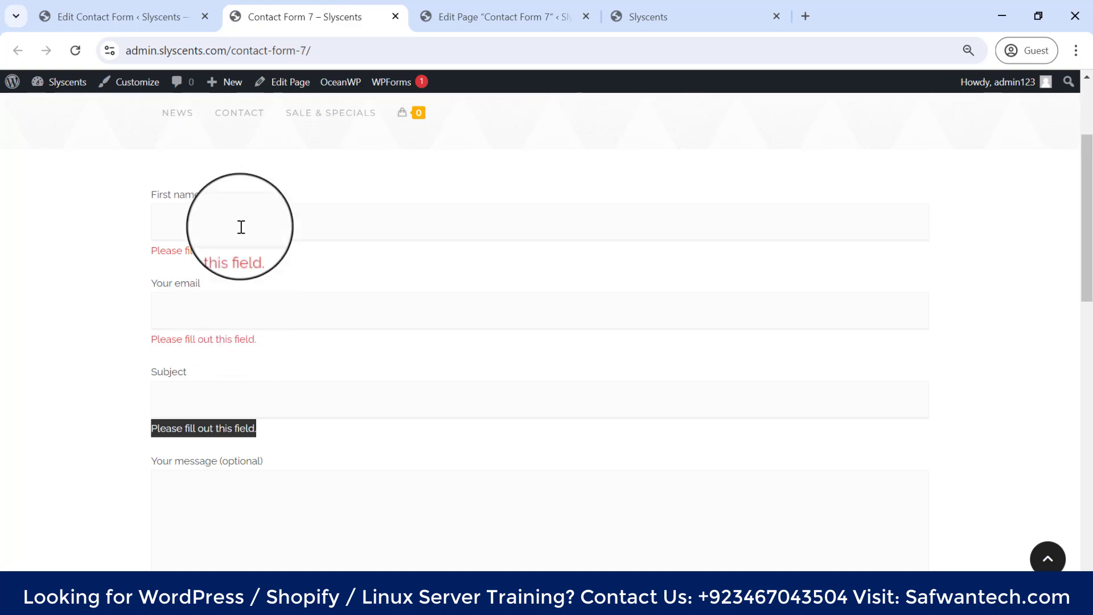
pyautogui.scroll(3, 239, 319)
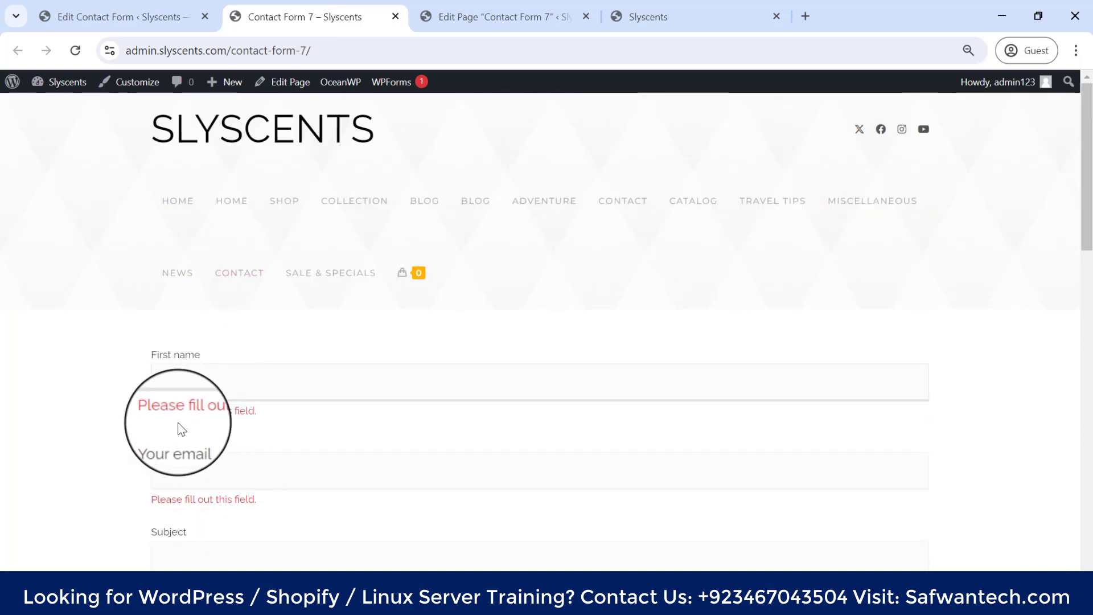
pyautogui.moveTo(139, 410); pyautogui.dragTo(300, 410)
pyautogui.scroll(-2, 301, 411)
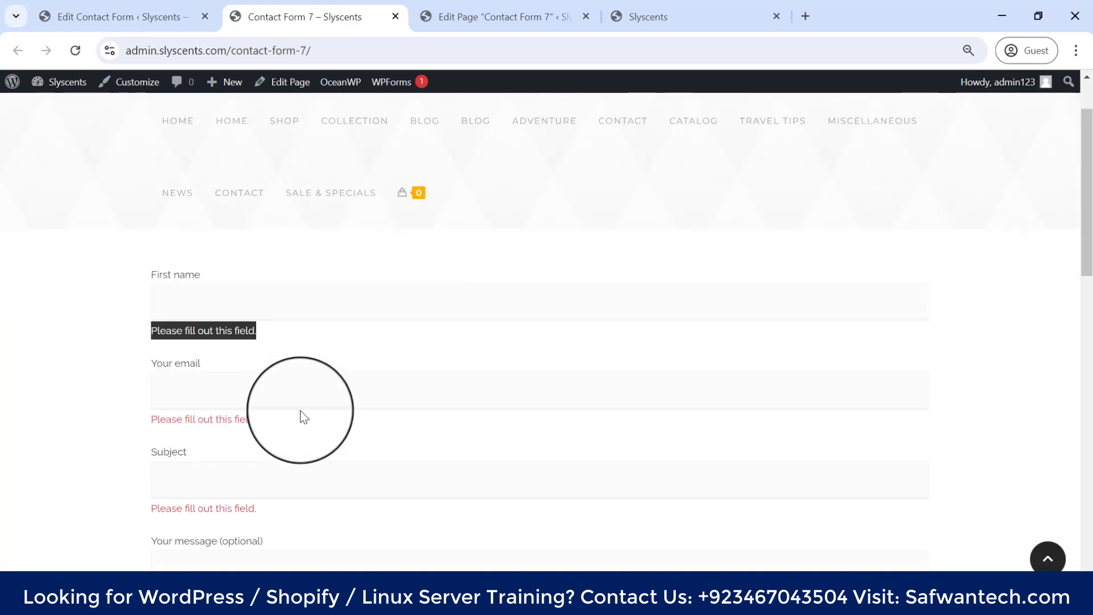
pyautogui.scroll(-4, 276, 439)
pyautogui.scroll(2, 222, 236)
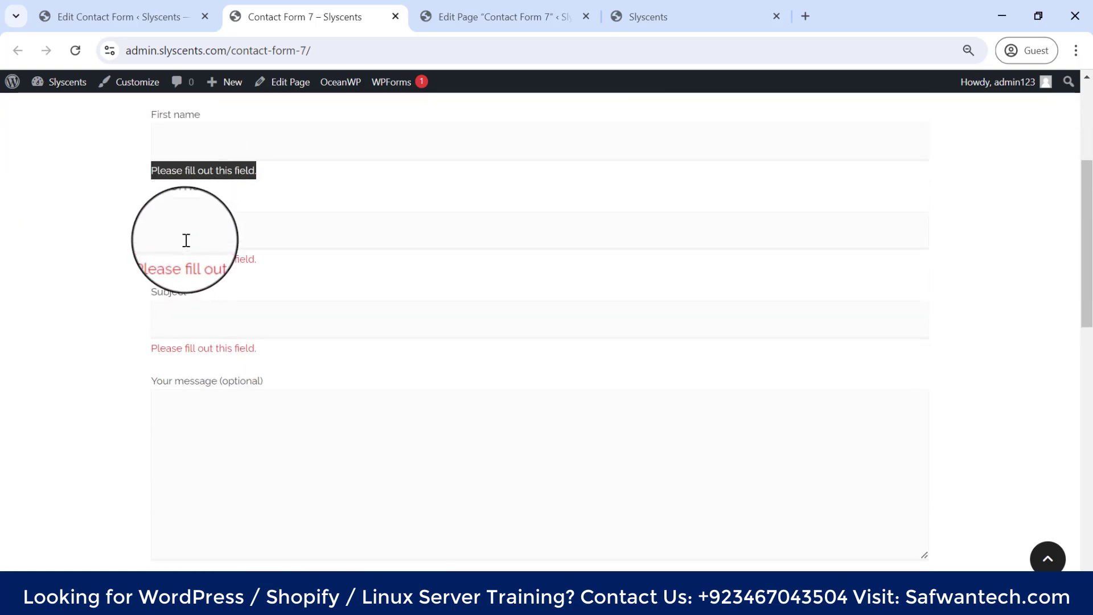
pyautogui.click(185, 237)
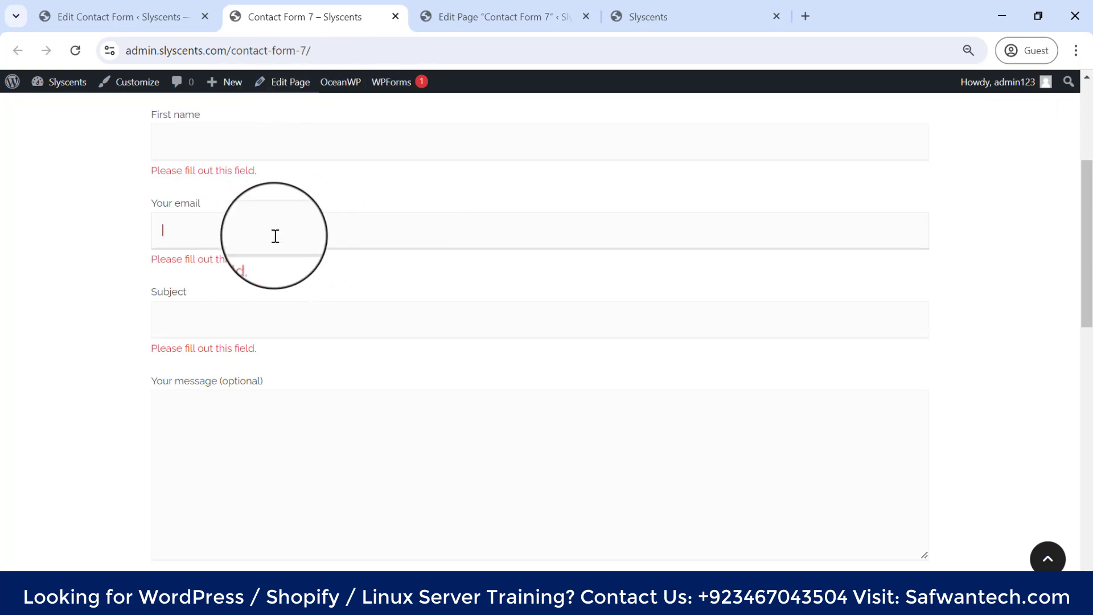
pyautogui.moveTo(148, 258); pyautogui.dragTo(274, 265)
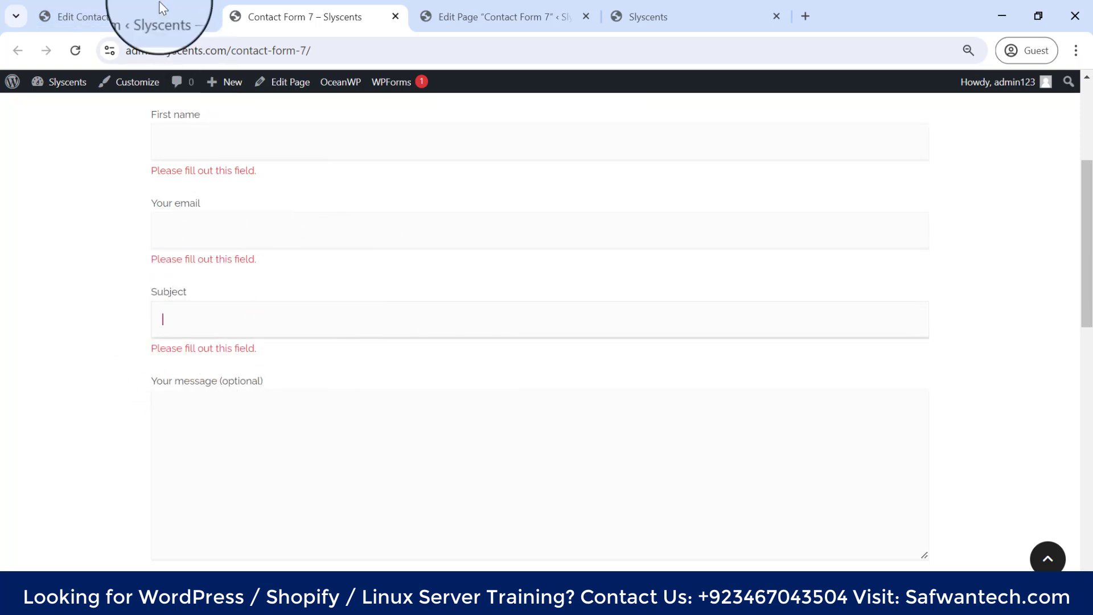
# Compare the Subject field's label and text* code in the form template with the Subject field on the published page.
pyautogui.click(137, 16)
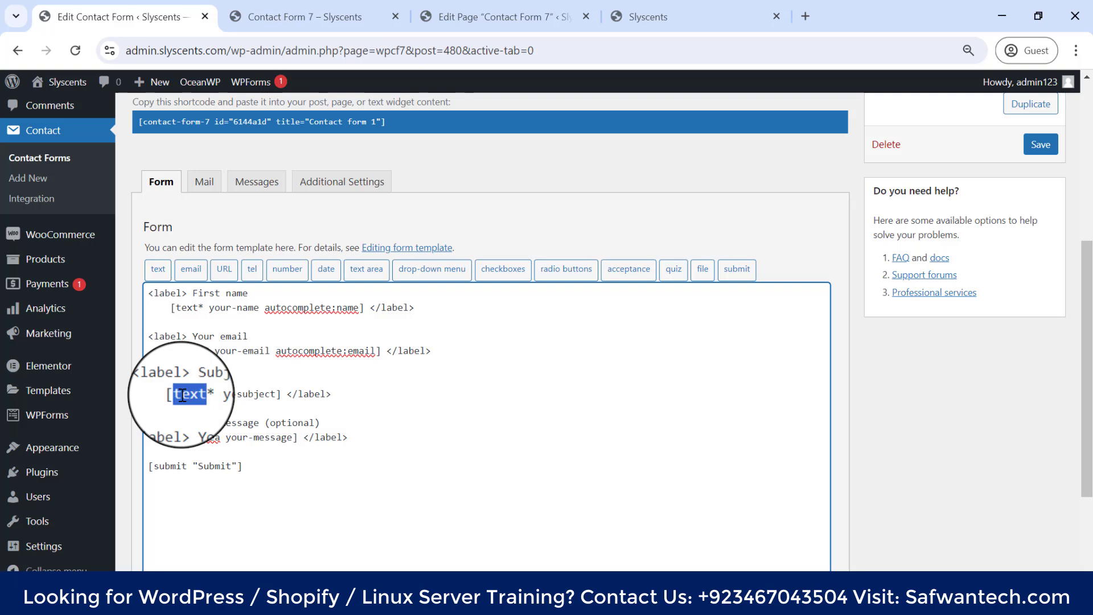
pyautogui.doubleClick(215, 378)
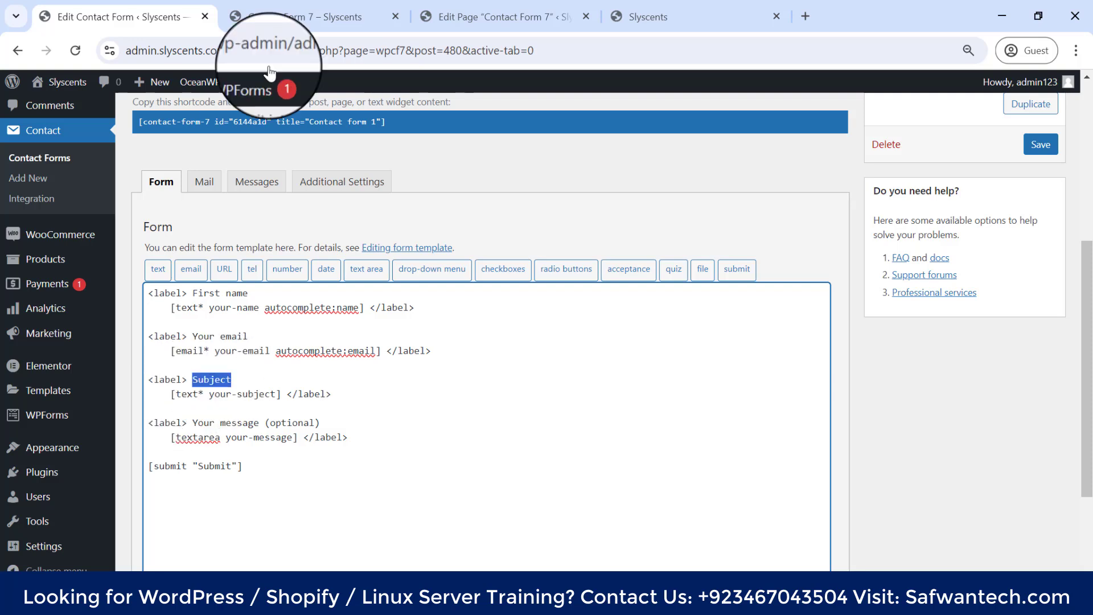
pyautogui.click(296, 17)
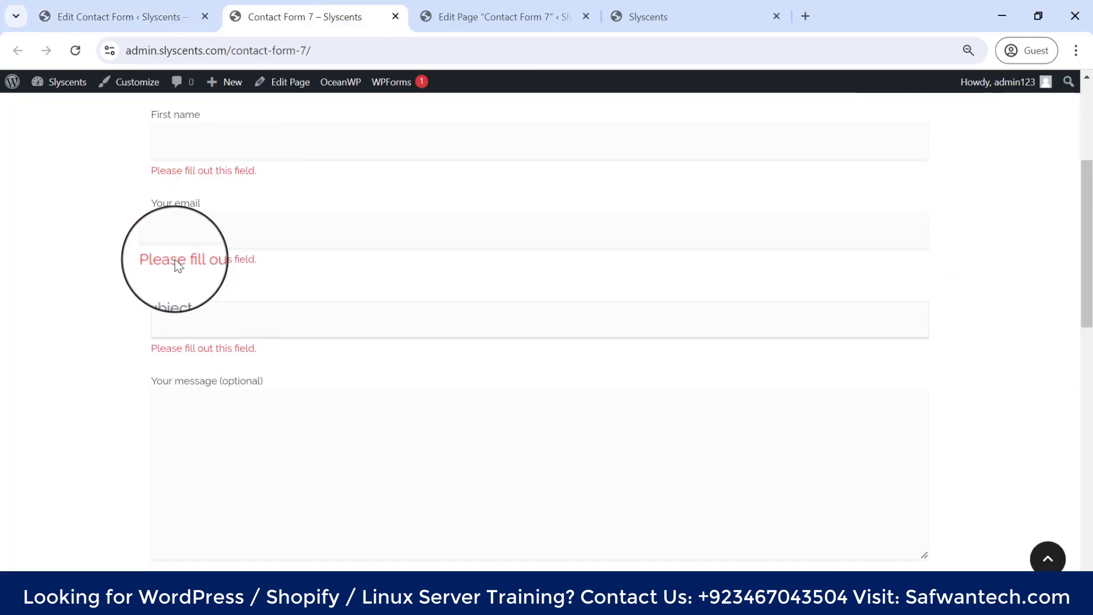
pyautogui.click(143, 17)
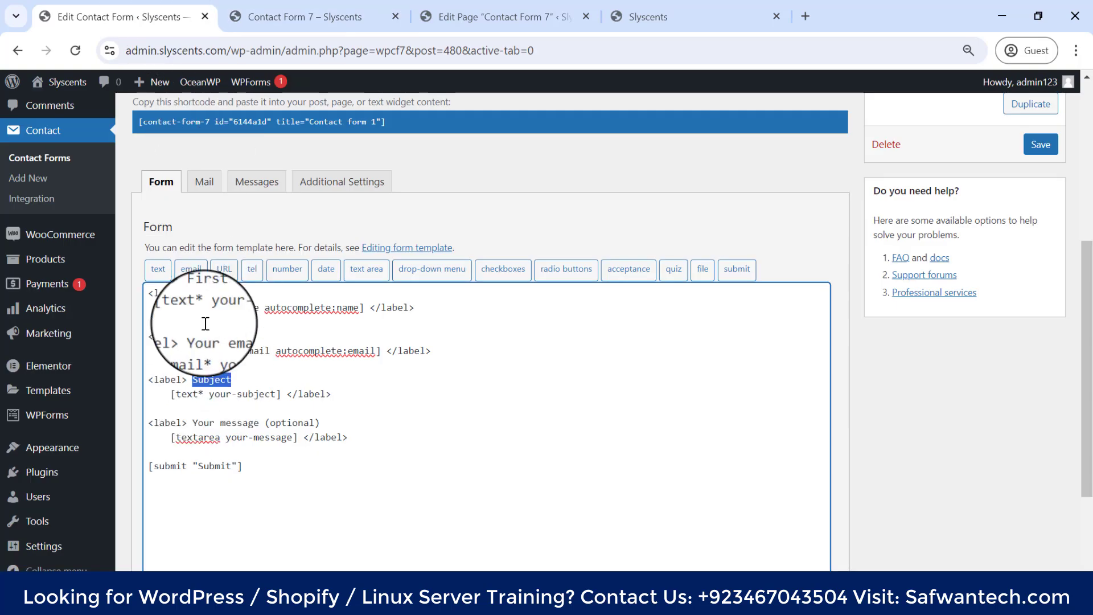
# Make the First name field not required by removing the asterisk from its text* type, and save the form.
pyautogui.click(205, 306)
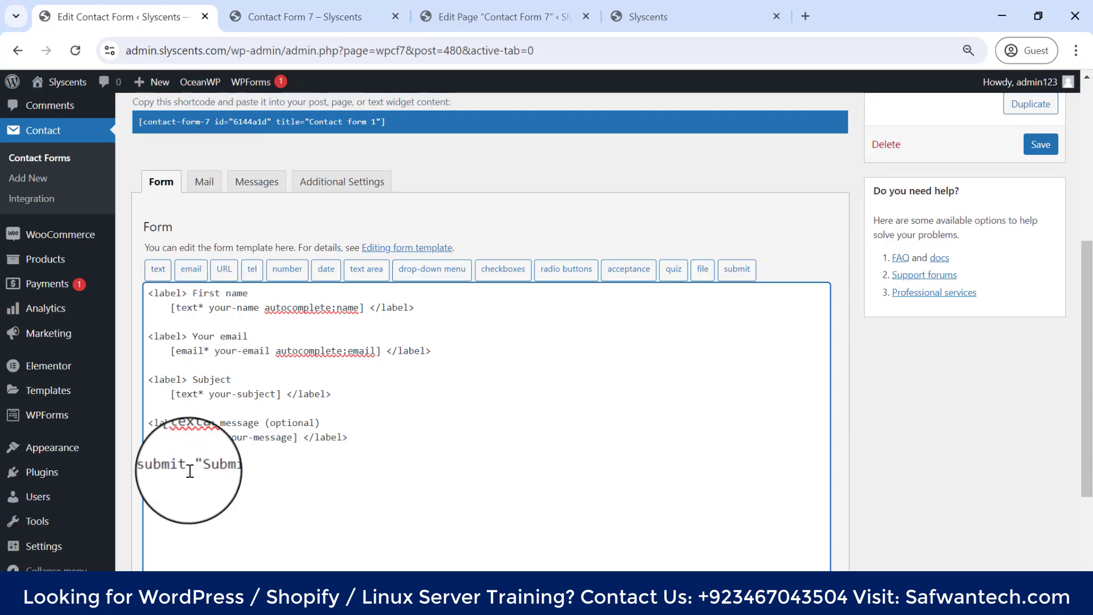
pyautogui.press('BackSpace')
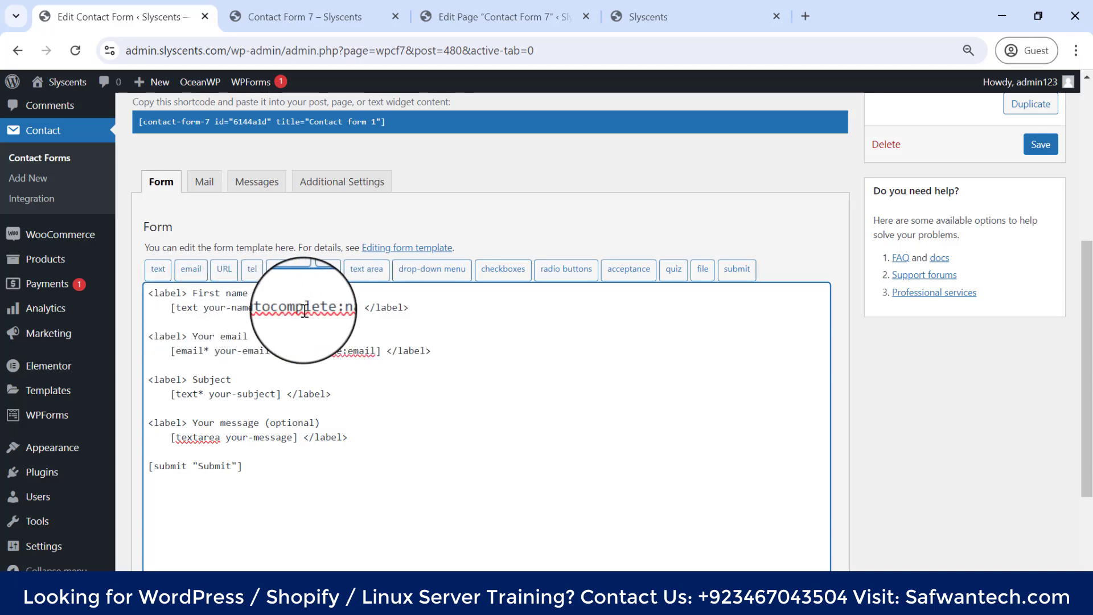
pyautogui.scroll(-1, 504, 348)
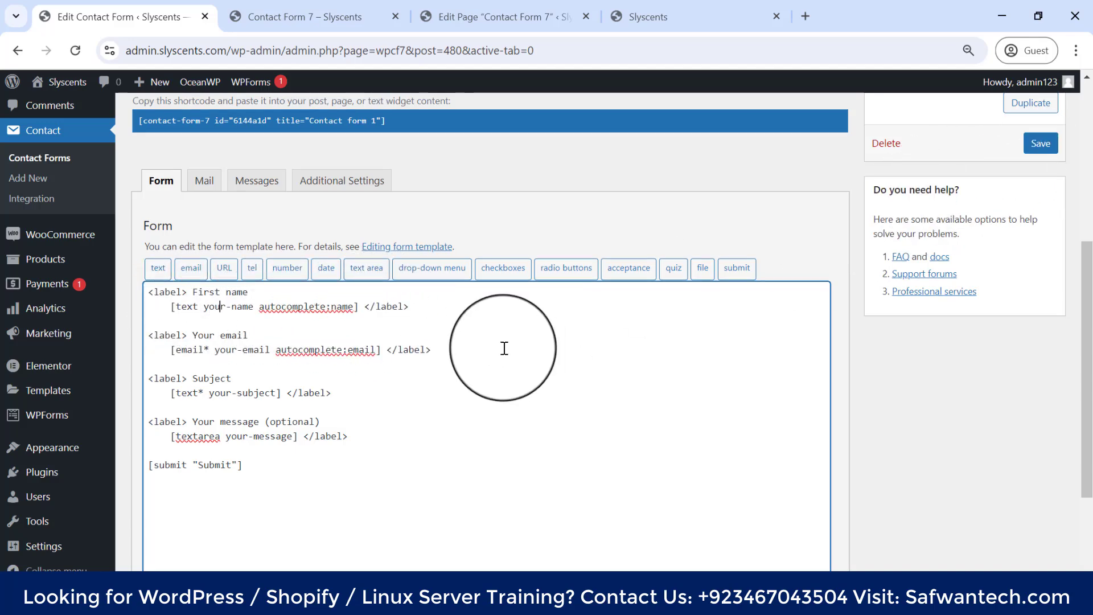
pyautogui.scroll(-3, 504, 348)
pyautogui.click(149, 516)
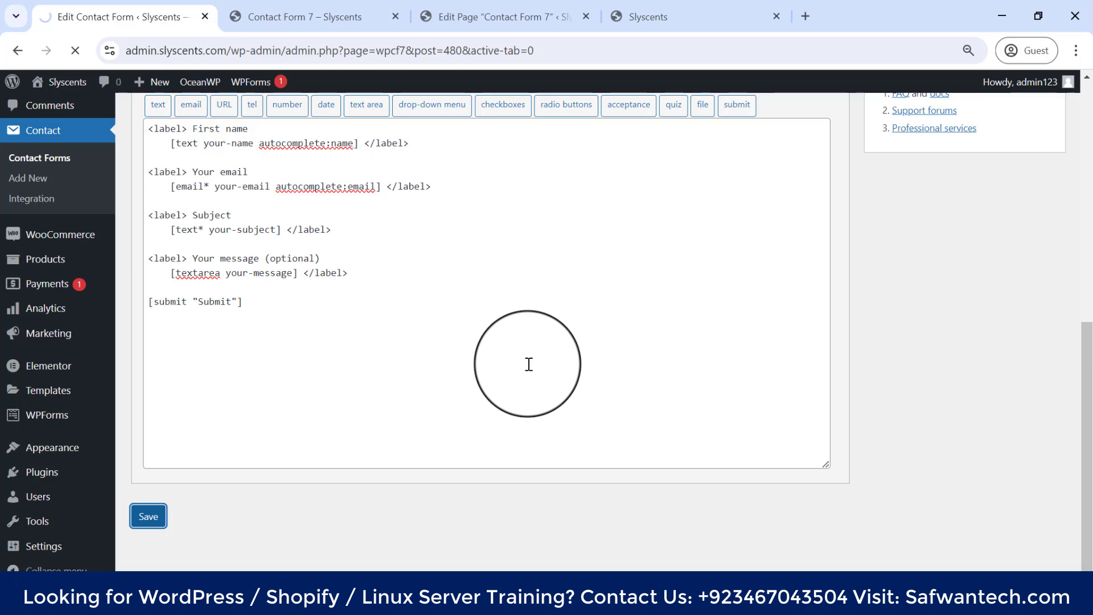
pyautogui.scroll(-2, 420, 369)
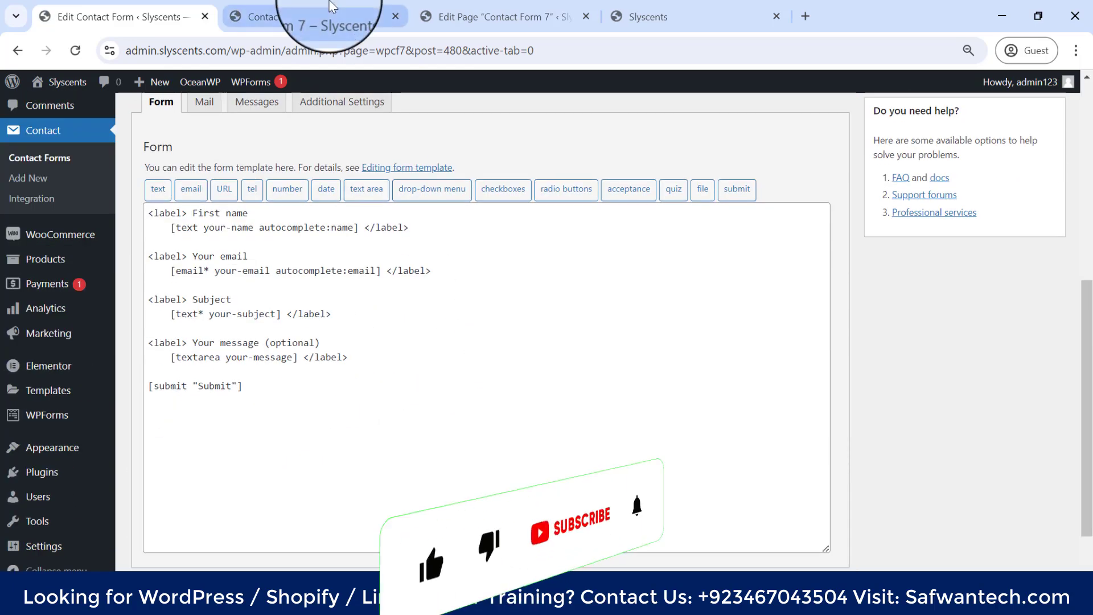
# Reload the published page, submit the empty form, and review the validation of each field from First name to Your message.
pyautogui.click(308, 17)
pyautogui.click(79, 51)
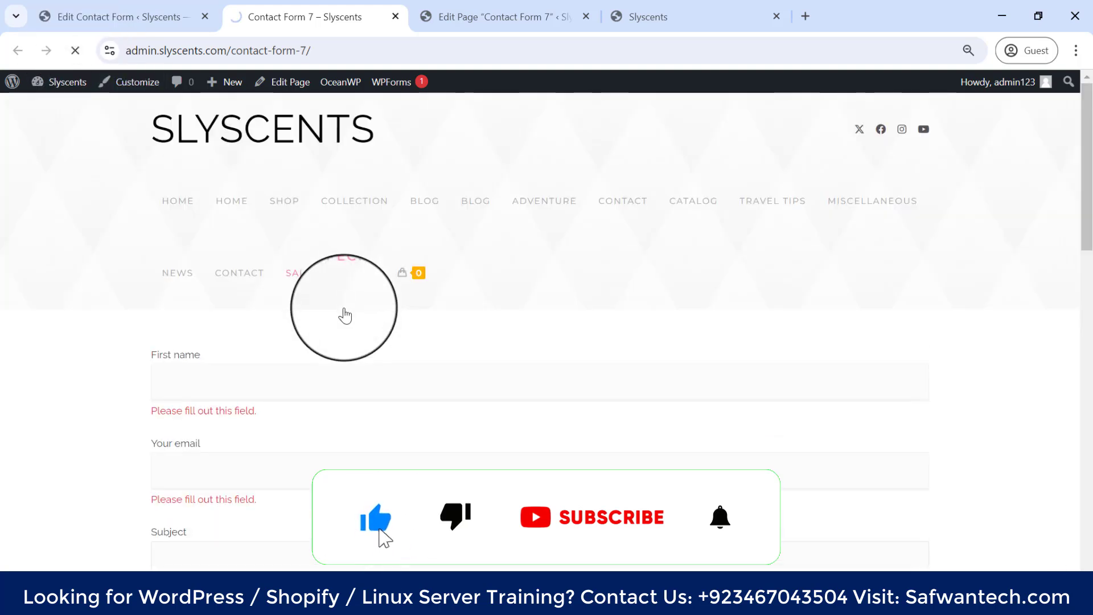
pyautogui.scroll(-4, 296, 399)
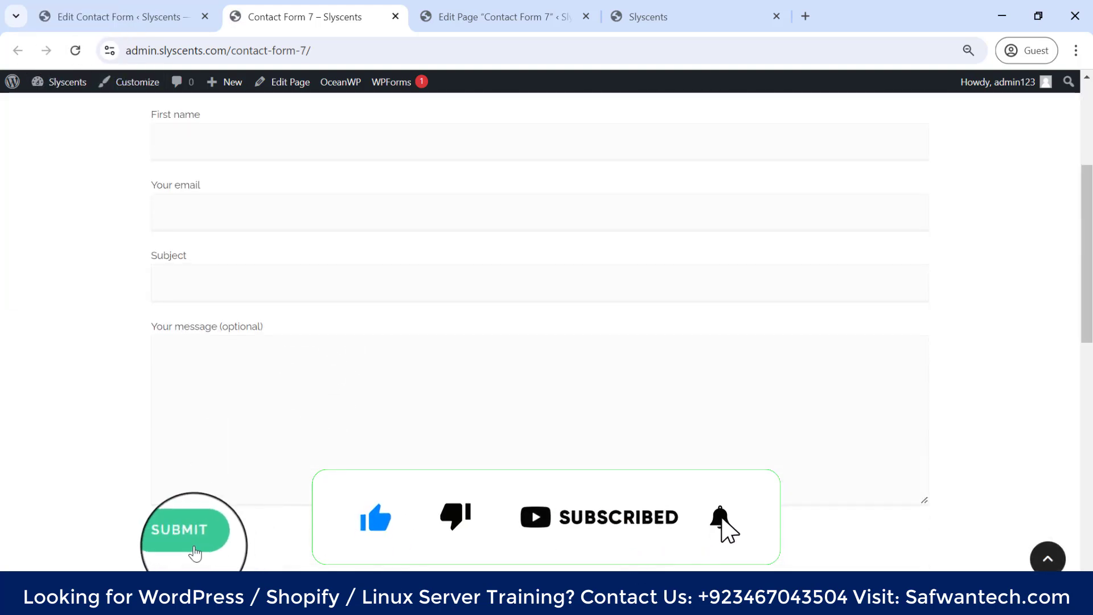
pyautogui.scroll(1, 274, 304)
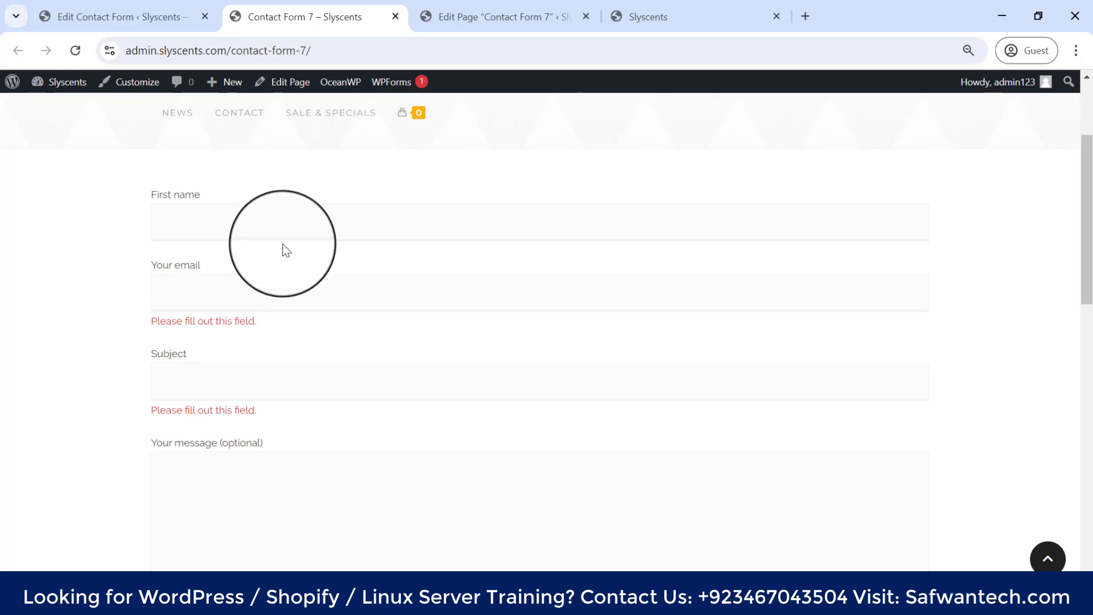
pyautogui.click(275, 215)
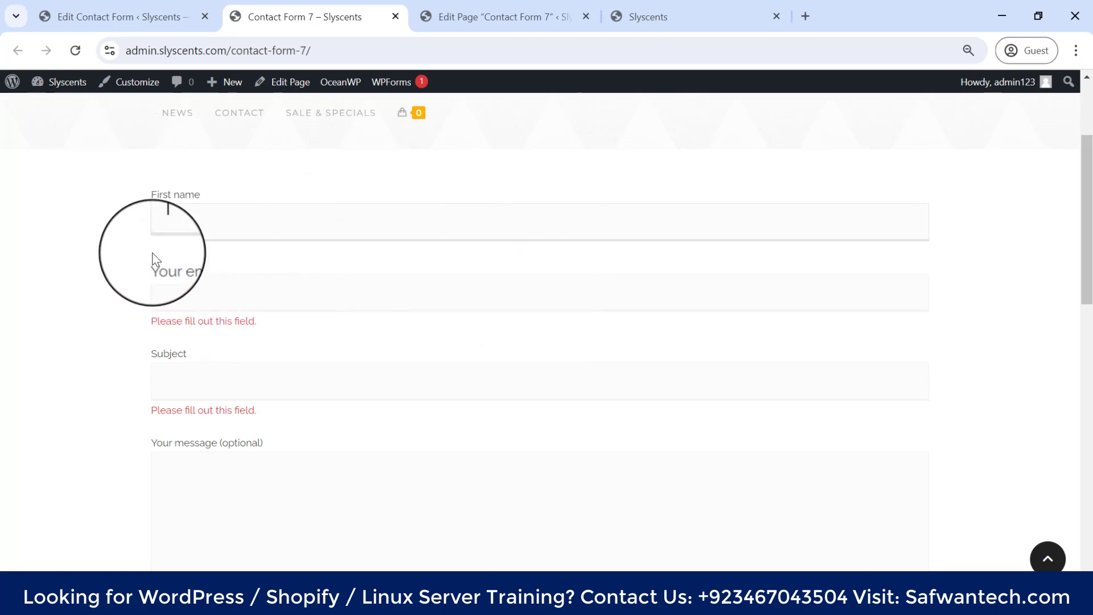
pyautogui.moveTo(148, 265); pyautogui.dragTo(281, 310)
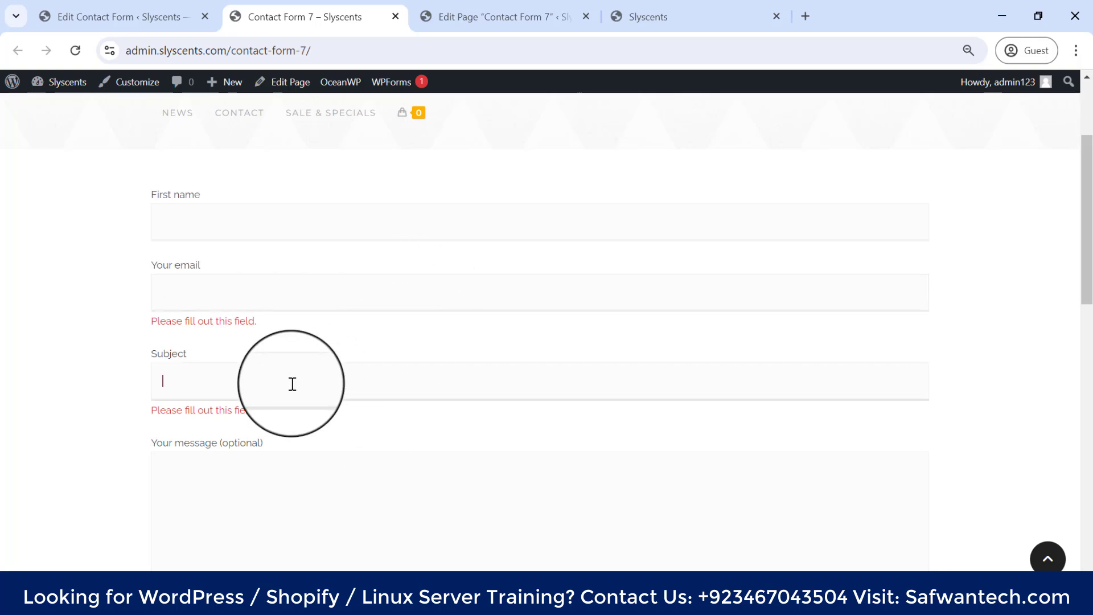
pyautogui.scroll(-1, 292, 384)
pyautogui.moveTo(147, 360); pyautogui.dragTo(299, 362)
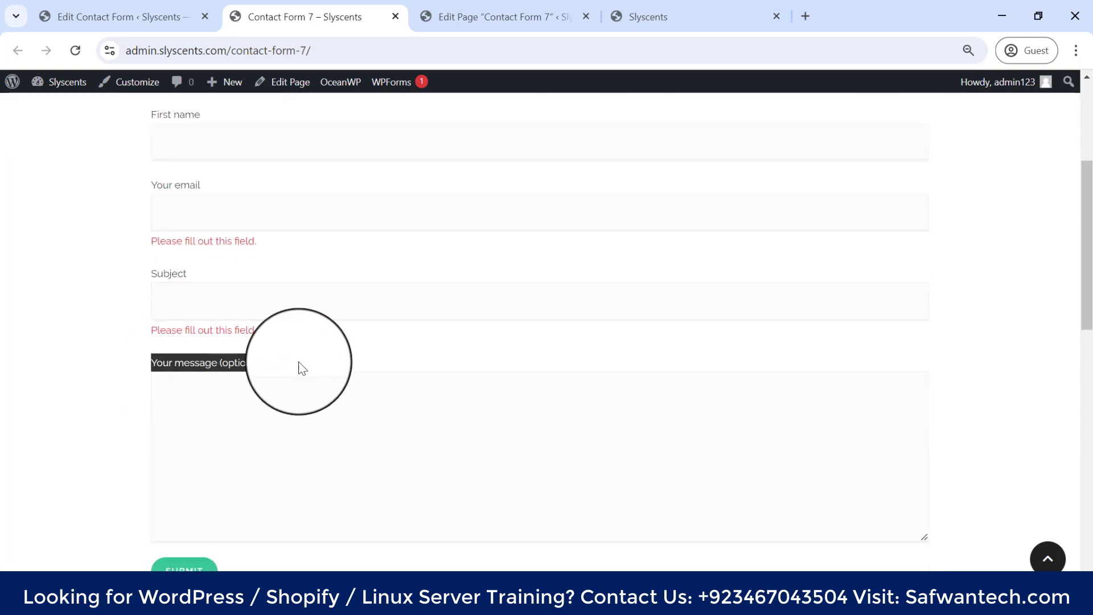
pyautogui.click(308, 405)
# Append "(Optional)" to the First name label in the form template and save the form.
pyautogui.click(148, 4)
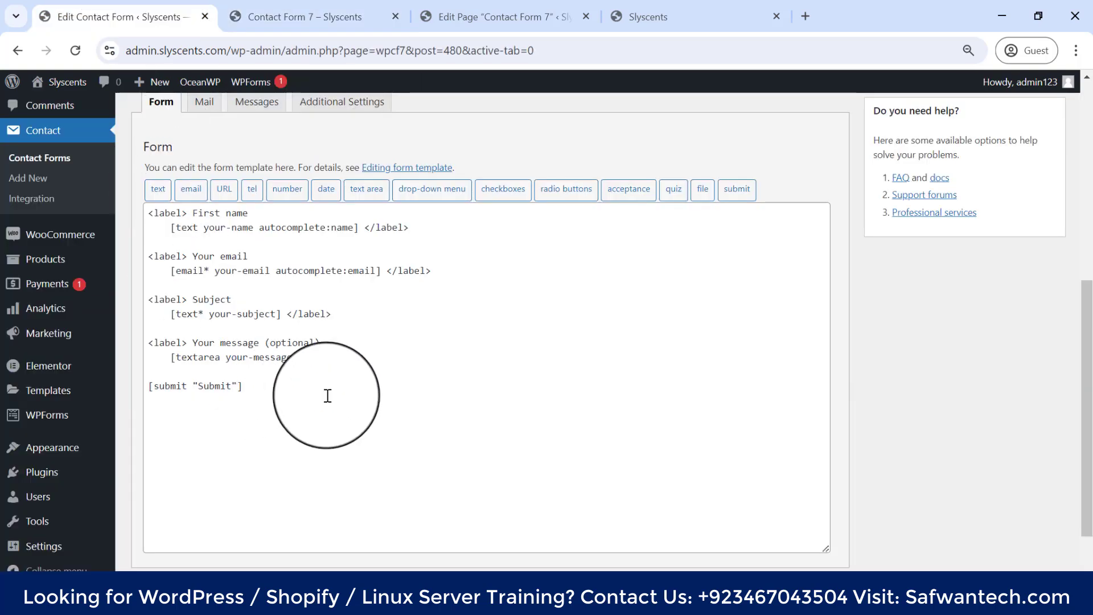
pyautogui.click(270, 213)
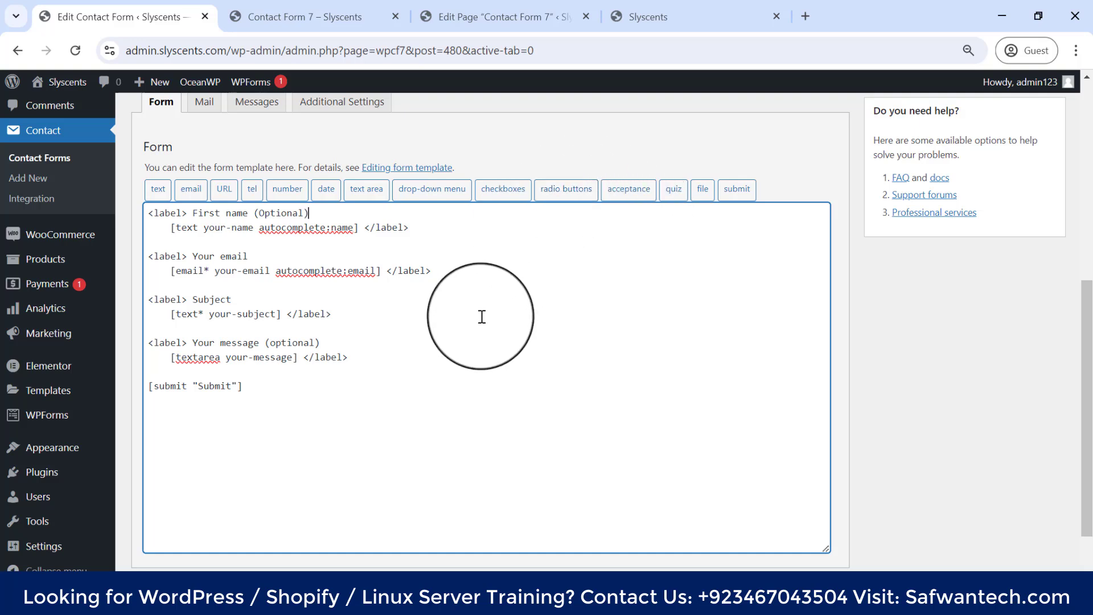
pyautogui.scroll(-2, 260, 443)
pyautogui.click(149, 516)
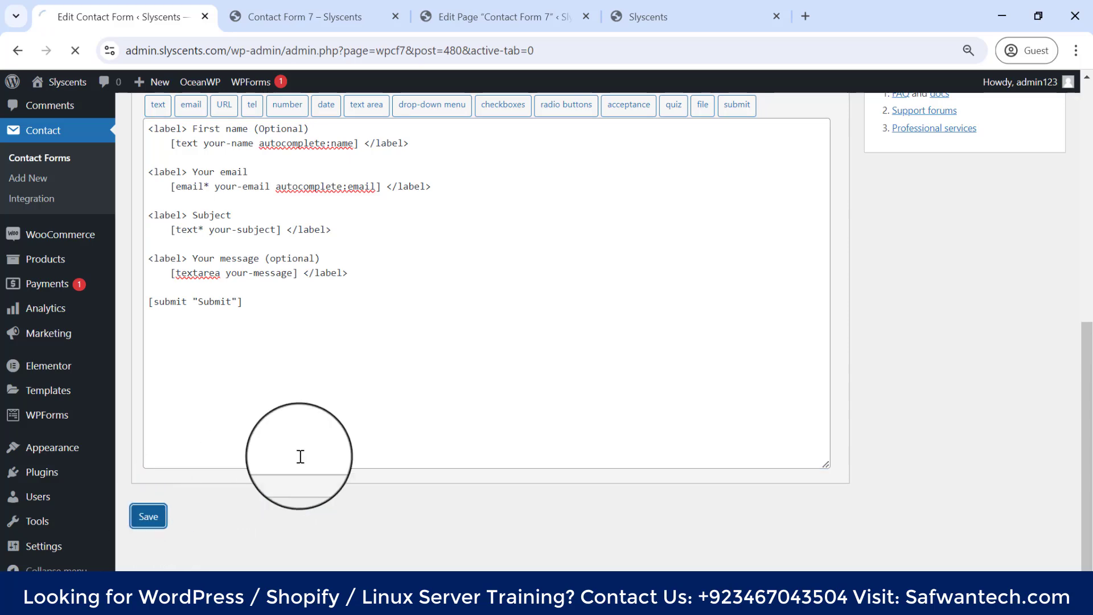
pyautogui.scroll(3, 408, 417)
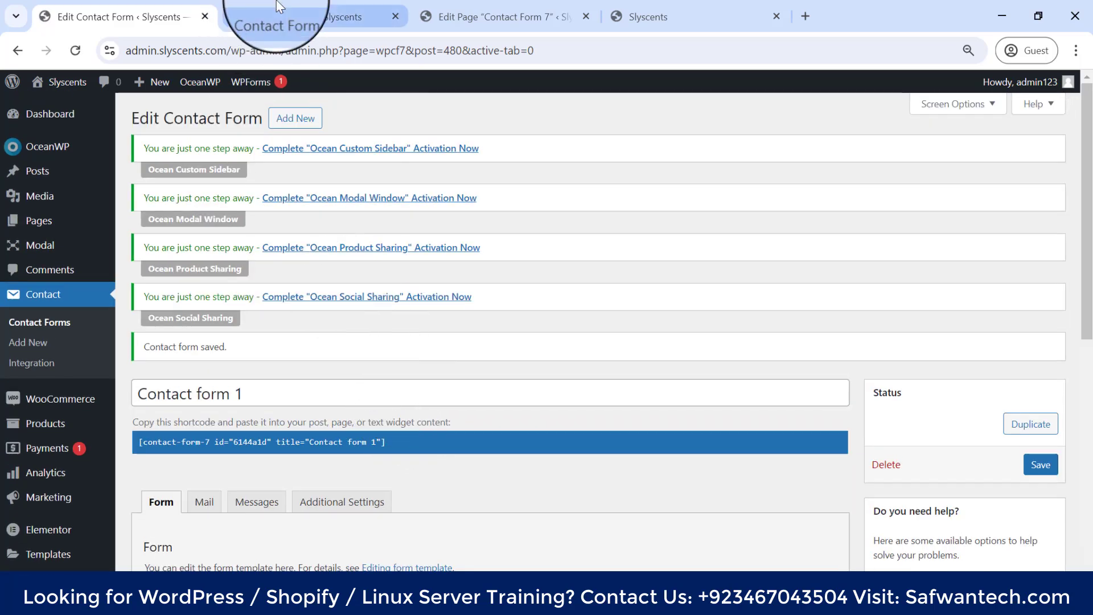
# Reload the published page and check the First name field's label.
pyautogui.click(296, 17)
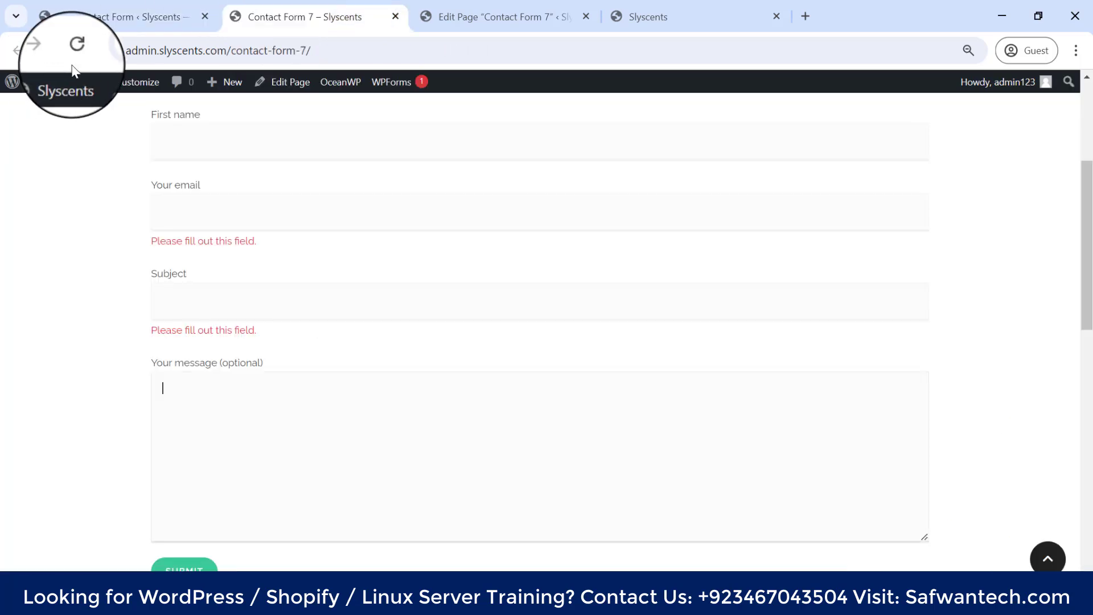
pyautogui.click(75, 50)
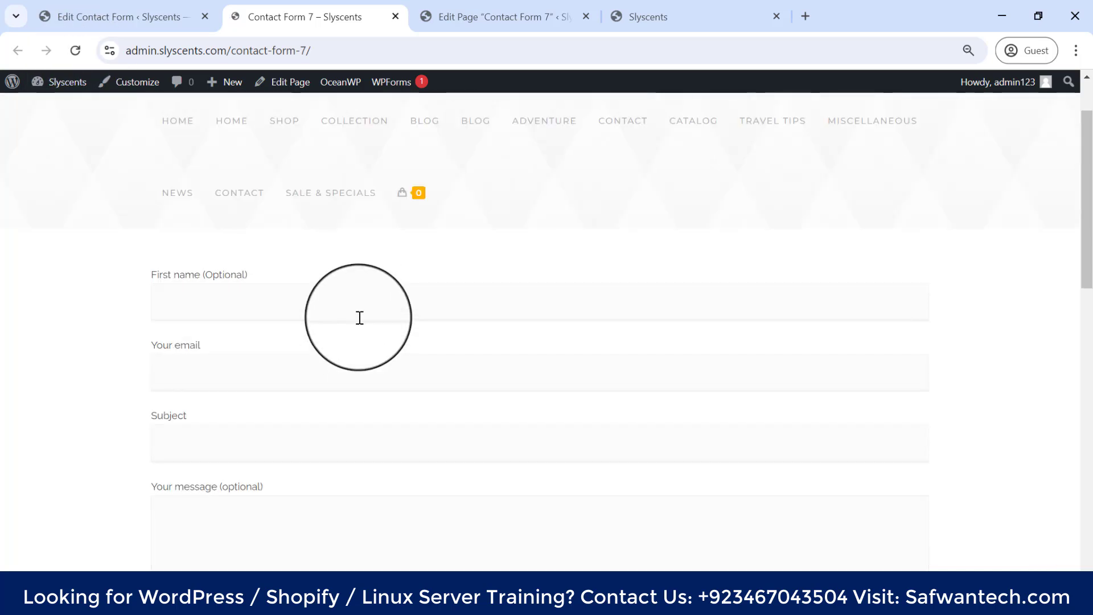
pyautogui.click(257, 285)
pyautogui.moveTo(260, 277); pyautogui.dragTo(200, 276)
pyautogui.click(276, 268)
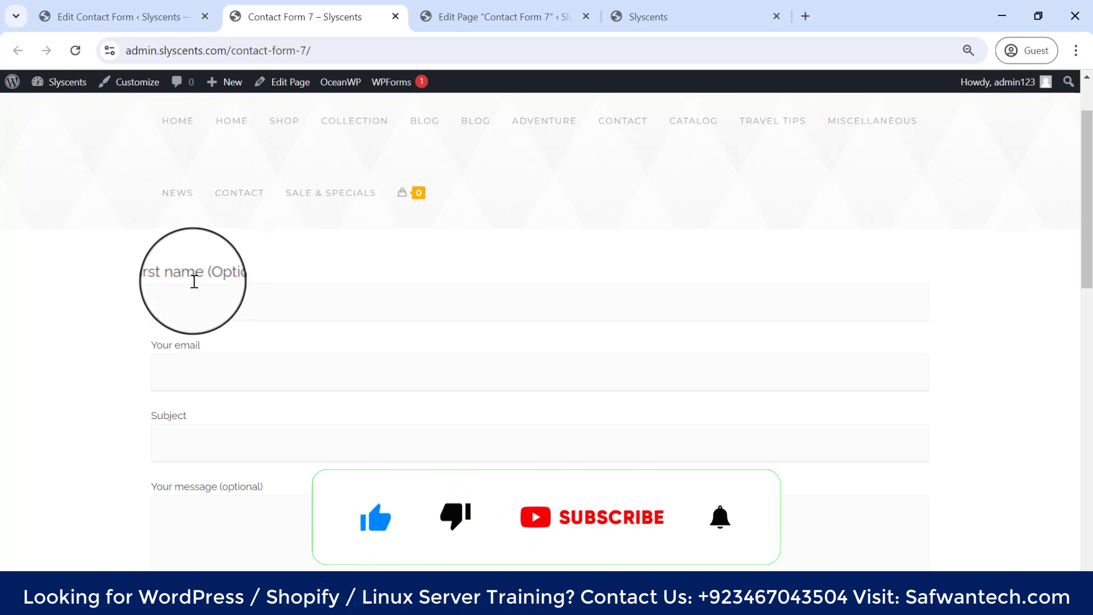
pyautogui.click(171, 302)
# Compare the Your message field's optional label with the other labels on the published page.
pyautogui.scroll(-3, 241, 282)
pyautogui.scroll(-3, 245, 281)
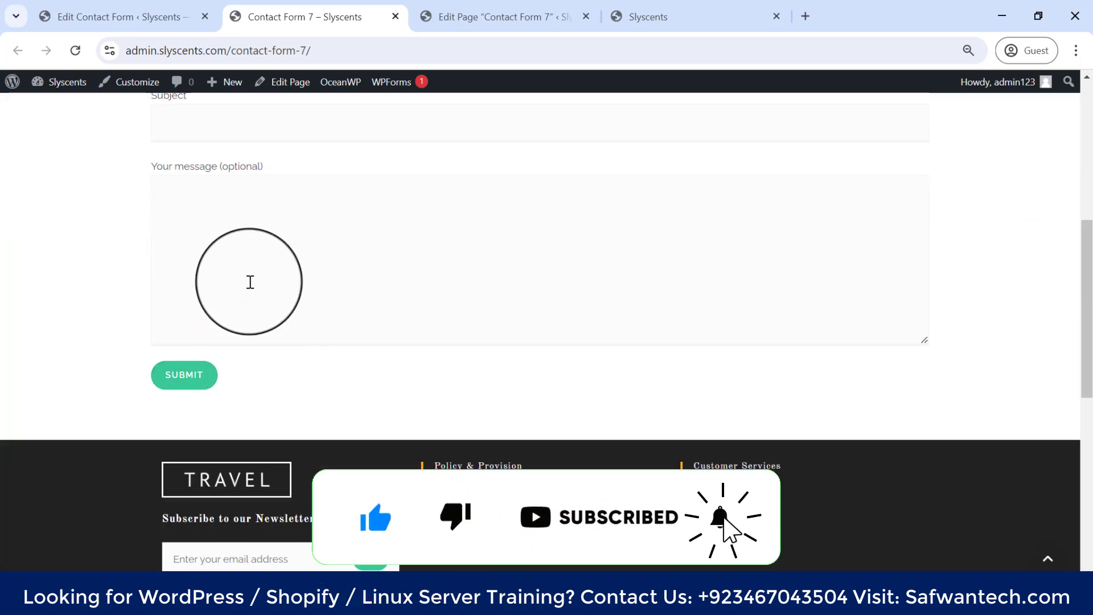
pyautogui.scroll(3, 244, 342)
pyautogui.moveTo(225, 330); pyautogui.dragTo(319, 325)
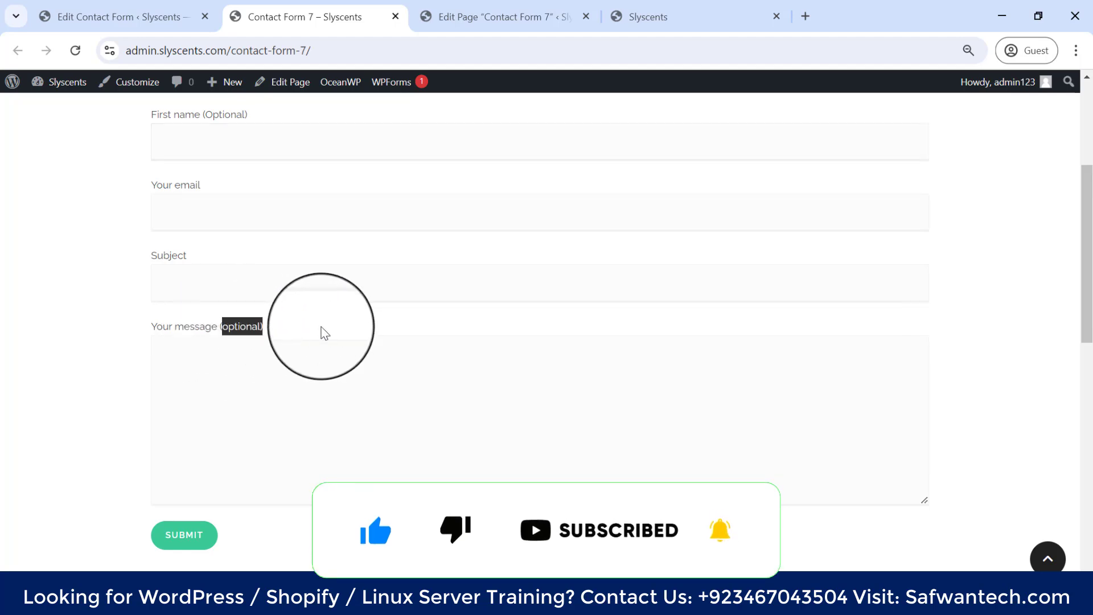
pyautogui.click(319, 325)
pyautogui.scroll(4, 205, 275)
# Compare the published form's fields with the Subject and Your message code blocks in the form template.
pyautogui.click(112, 6)
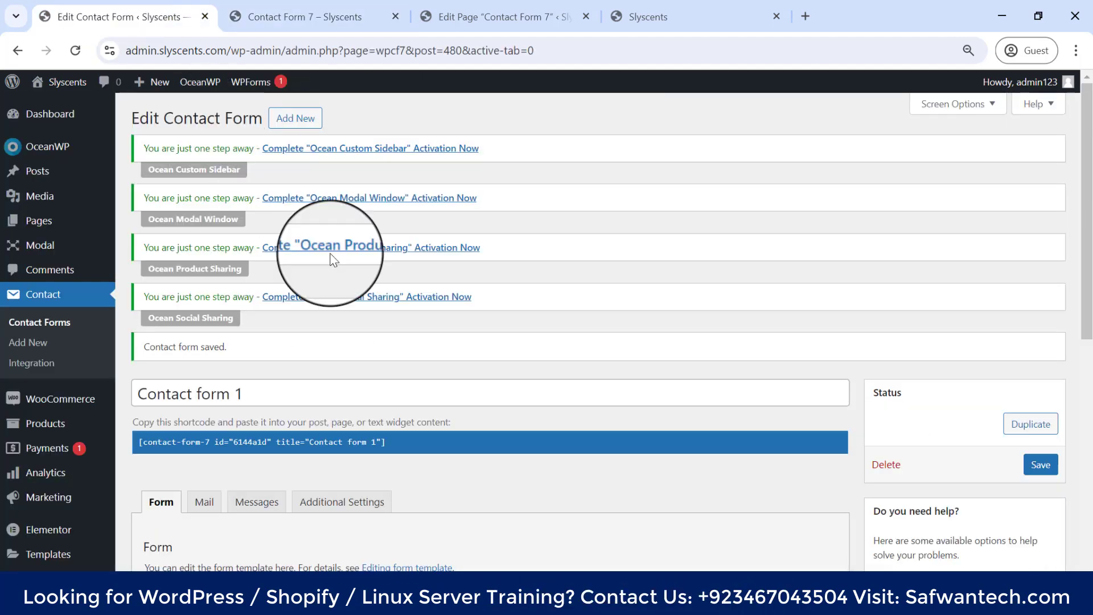
pyautogui.scroll(-5, 336, 399)
pyautogui.click(312, 17)
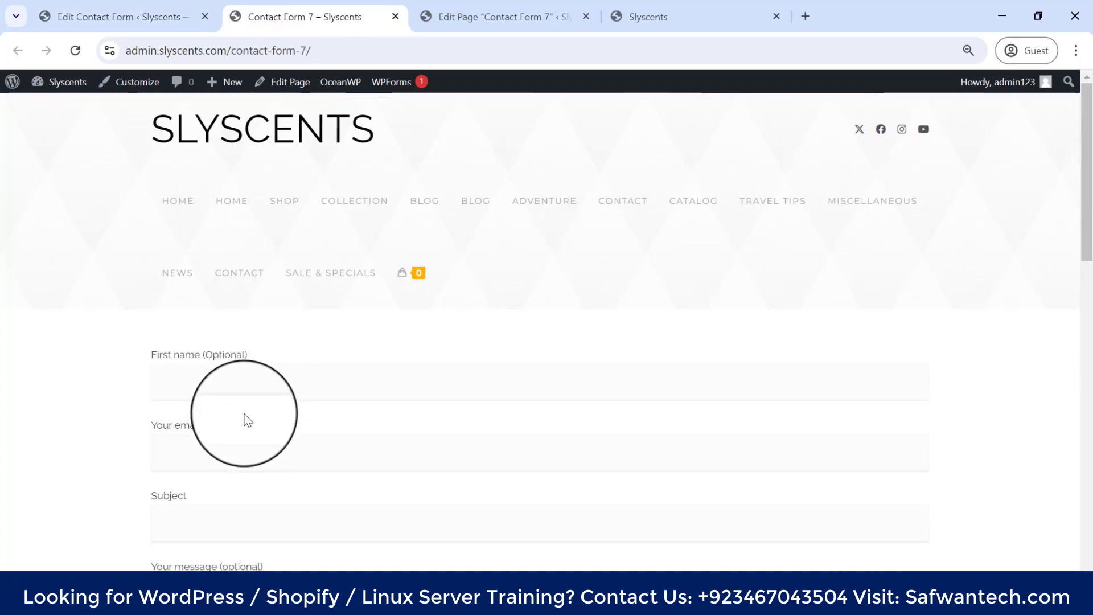
pyautogui.scroll(-4, 233, 433)
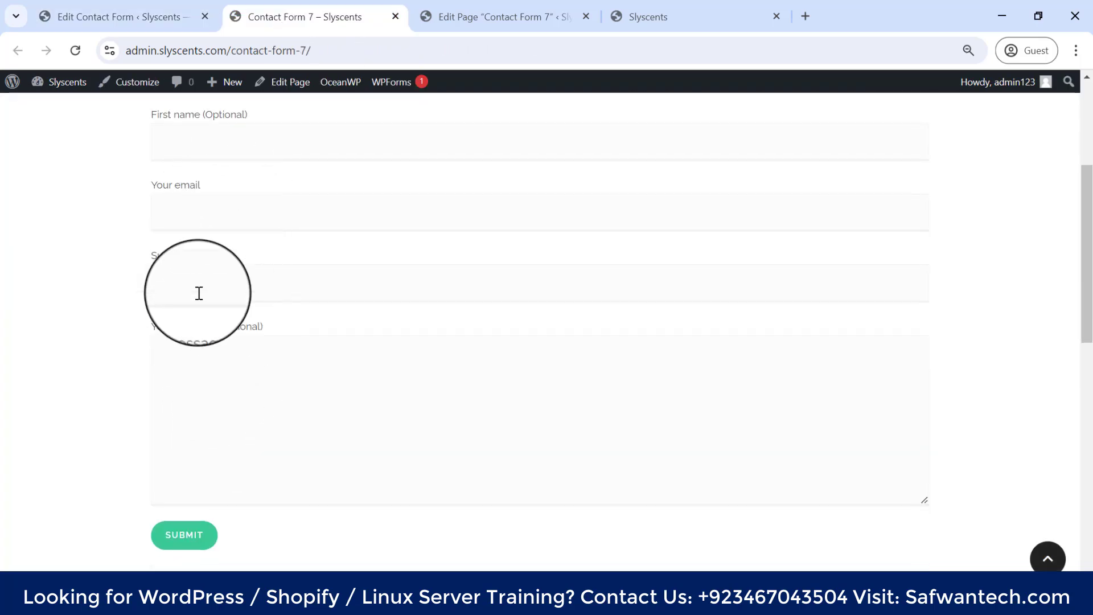
pyautogui.click(152, 7)
pyautogui.scroll(-1, 330, 387)
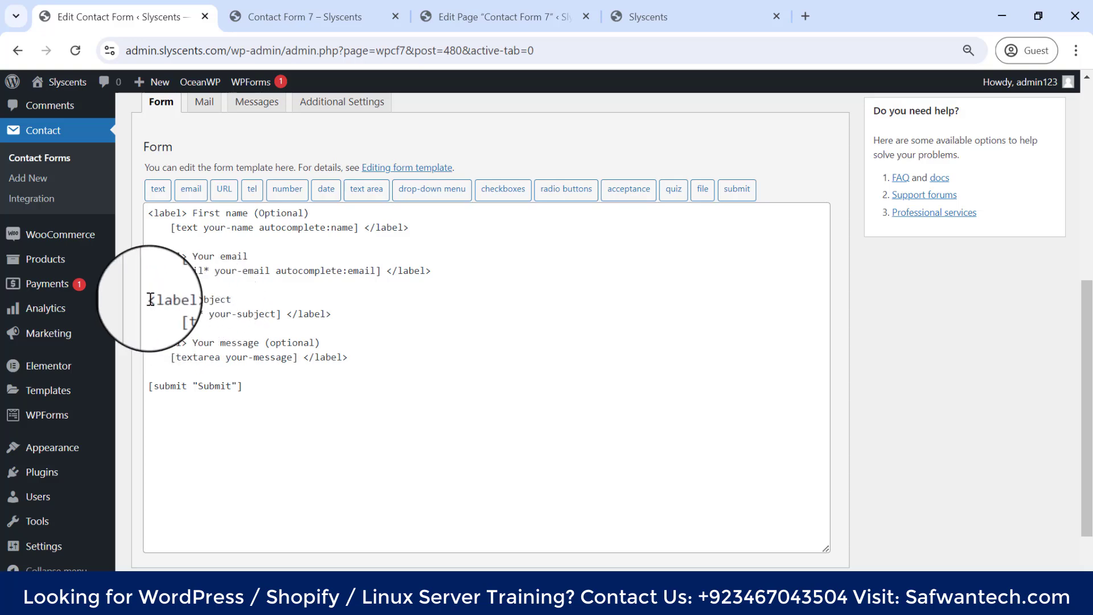
pyautogui.moveTo(149, 299); pyautogui.dragTo(352, 313)
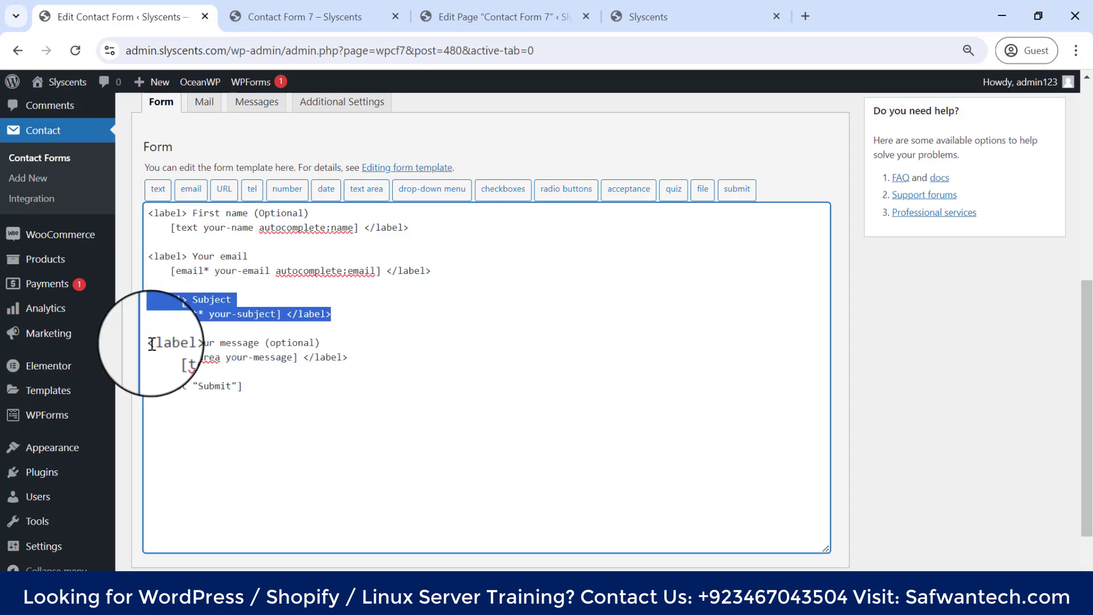
pyautogui.moveTo(151, 342); pyautogui.dragTo(378, 360)
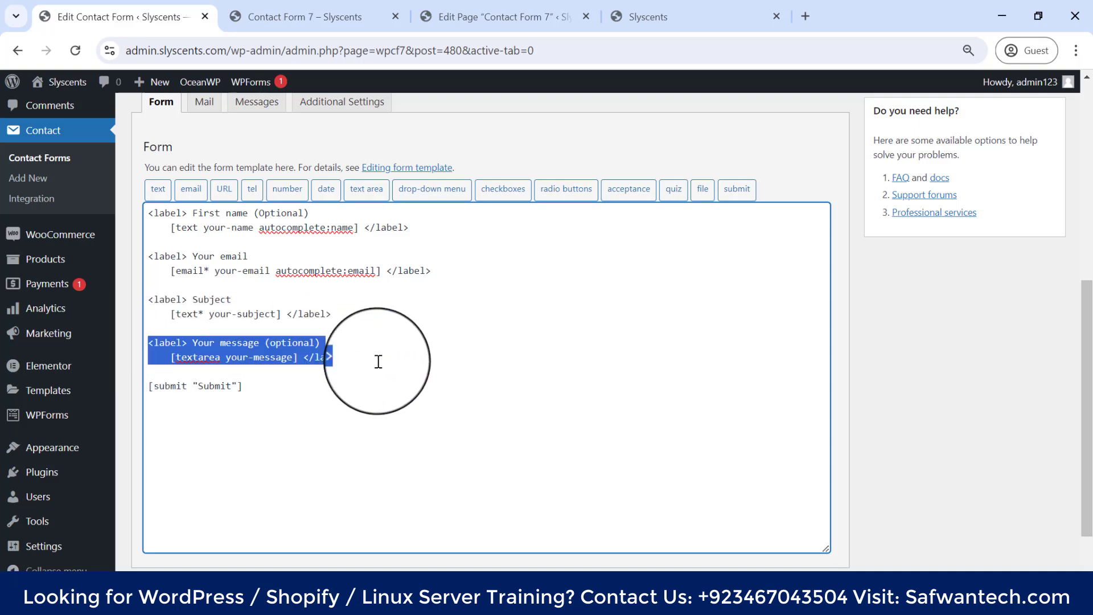
pyautogui.click(378, 361)
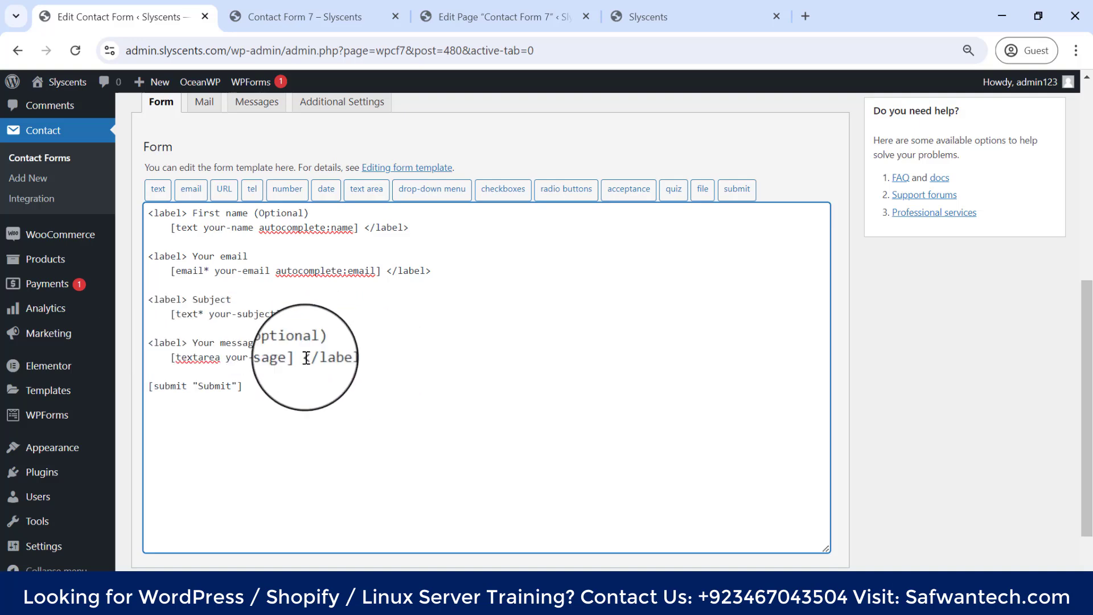
pyautogui.scroll(1, 332, 306)
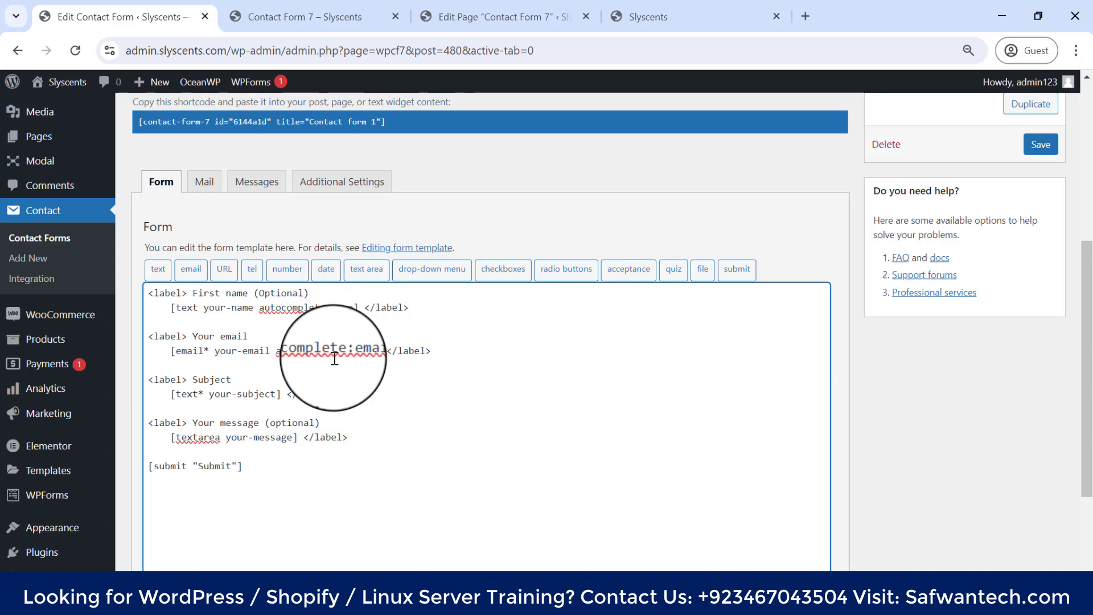
pyautogui.scroll(3, 262, 319)
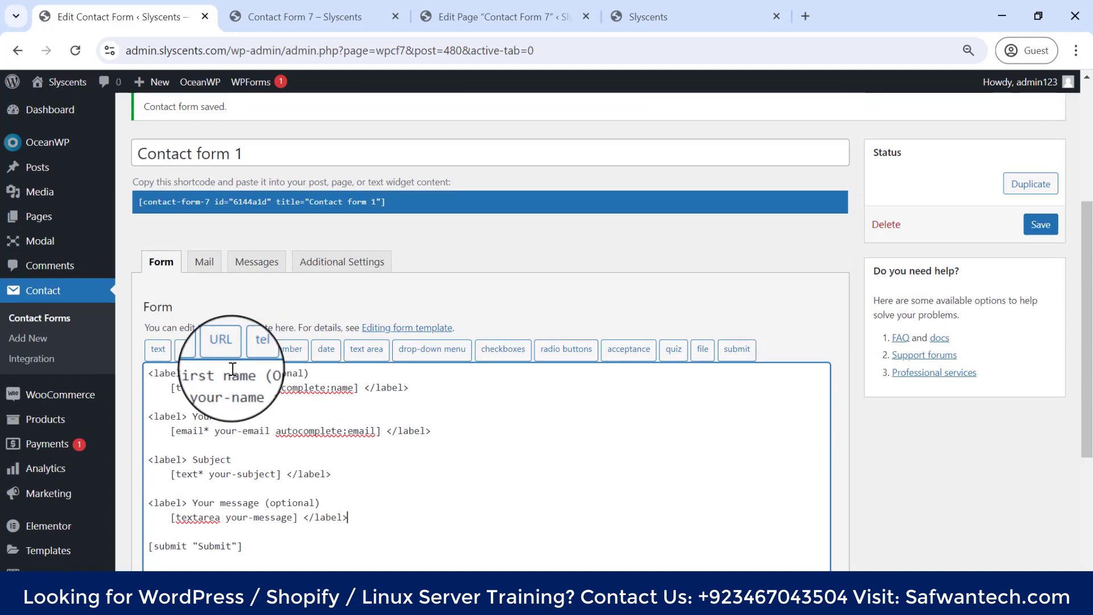
# Duplicate the First name field's label and text code directly below the original in the form template.
pyautogui.moveTo(308, 374); pyautogui.dragTo(297, 374)
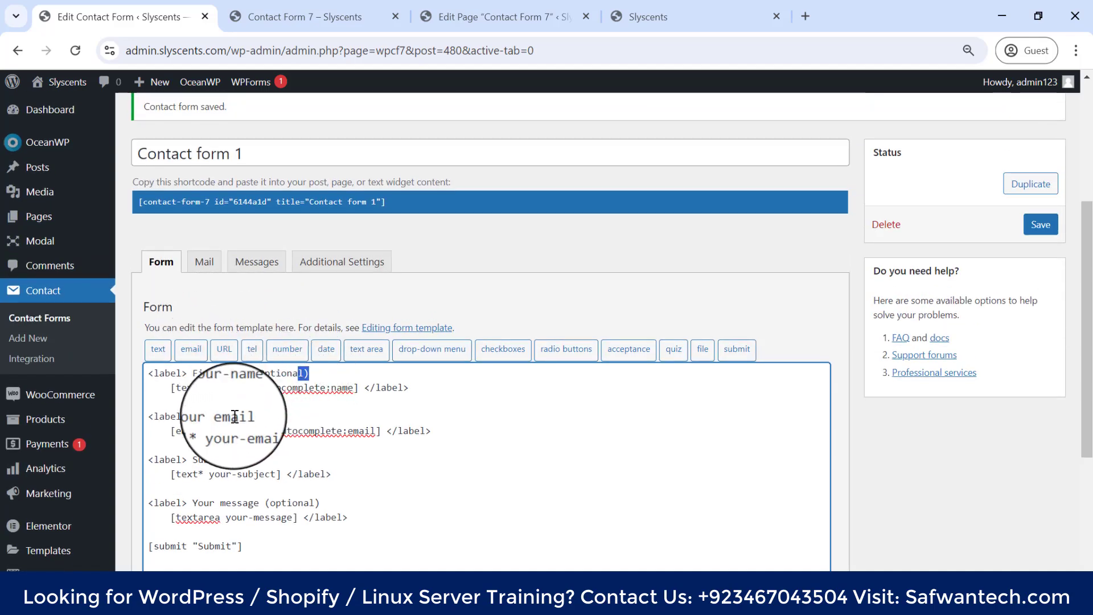
pyautogui.click(215, 417)
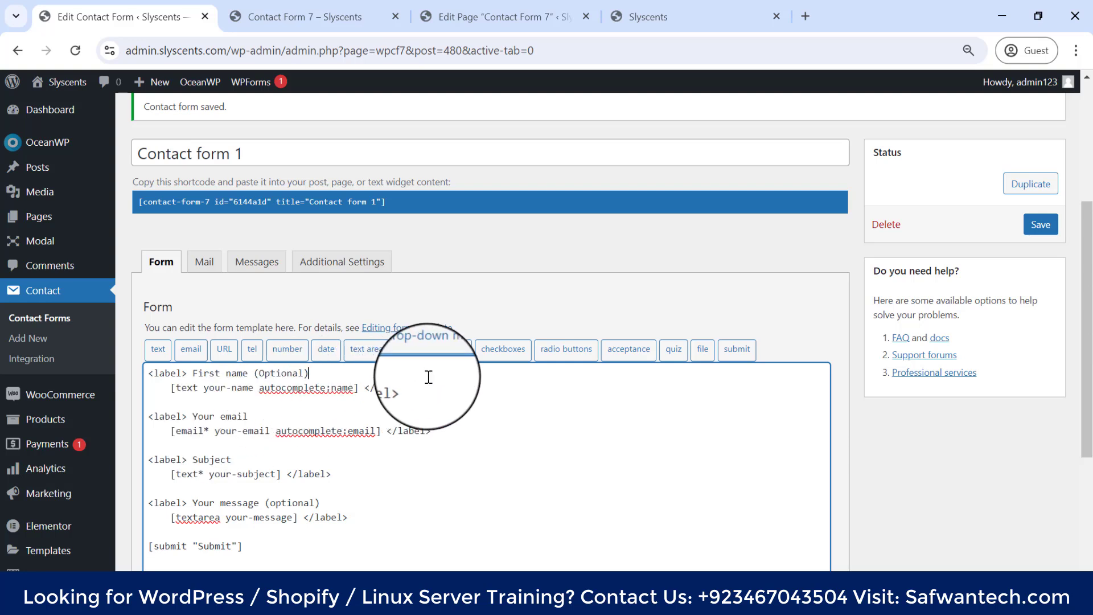
pyautogui.moveTo(423, 391); pyautogui.dragTo(147, 373)
pyautogui.hotkey('ctrl', 'c')
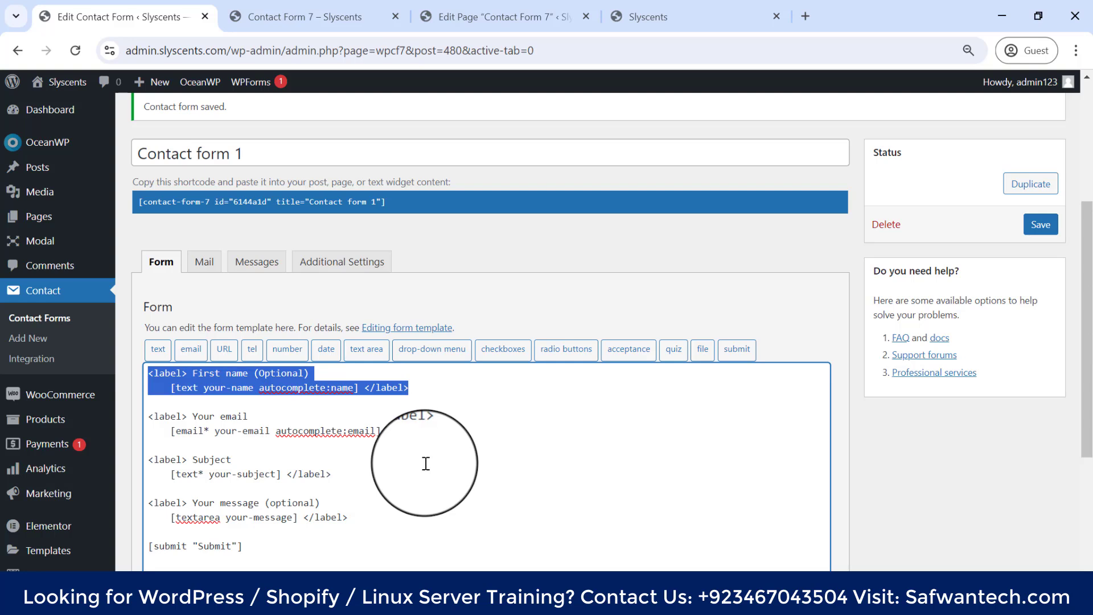
pyautogui.click(456, 384)
pyautogui.press('Return')
pyautogui.press('Return')
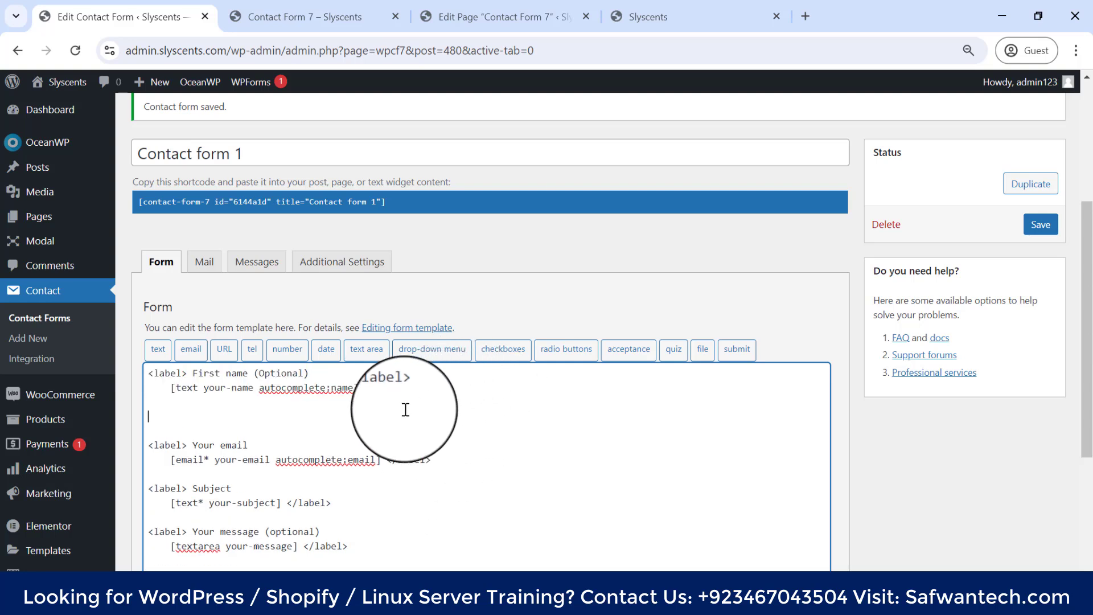
pyautogui.hotkey('ctrl', 'v')
# Replace "First" with "Last Name" in the duplicated label of the form template and save the contact form.
pyautogui.click(249, 418)
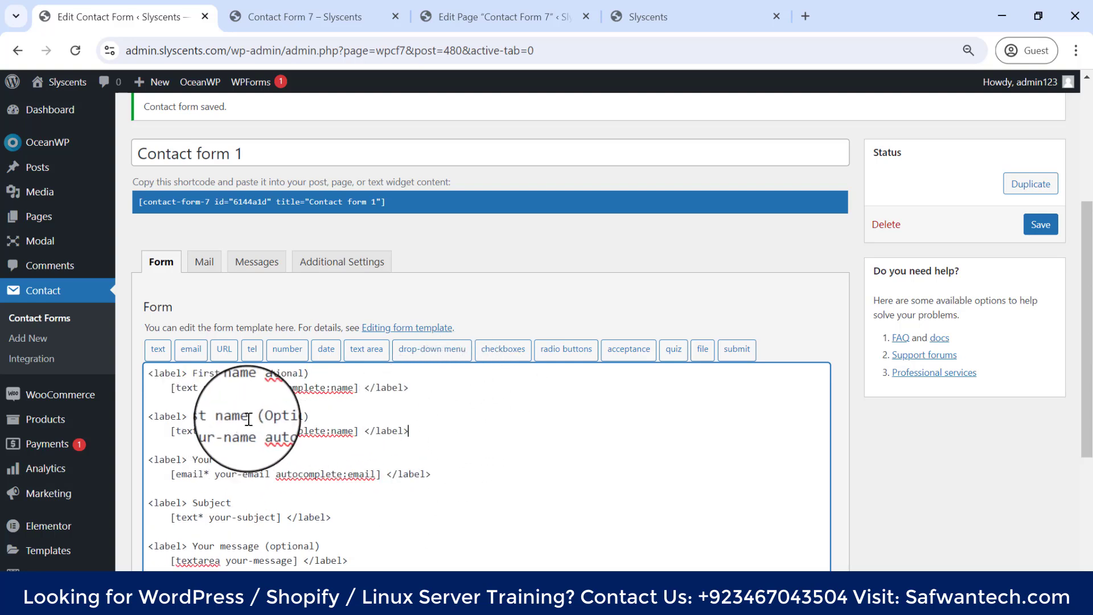
pyautogui.click(221, 417)
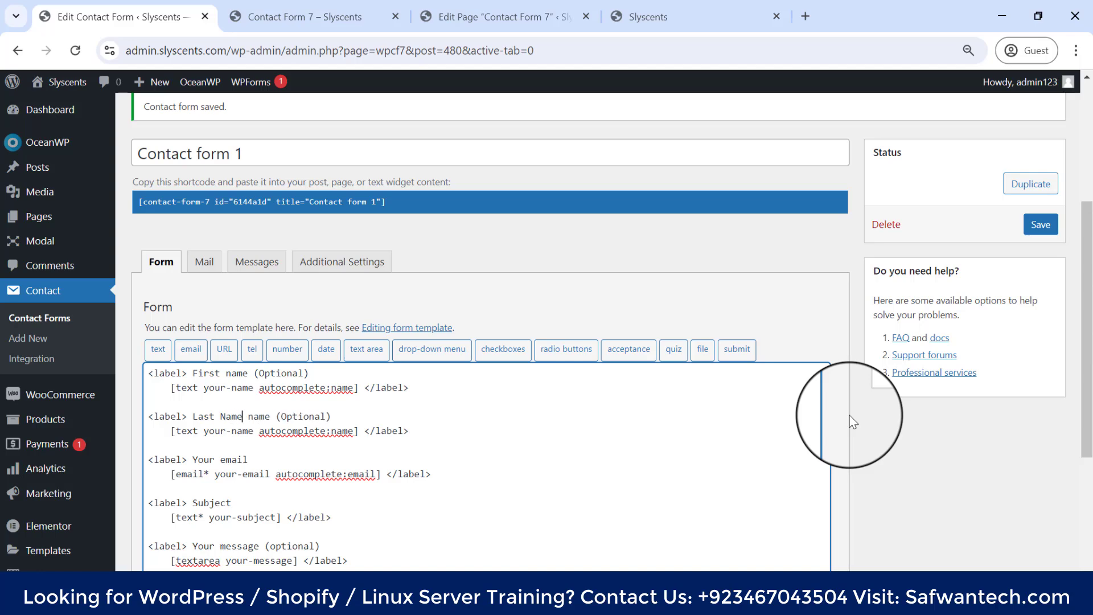
pyautogui.scroll(-4, 649, 424)
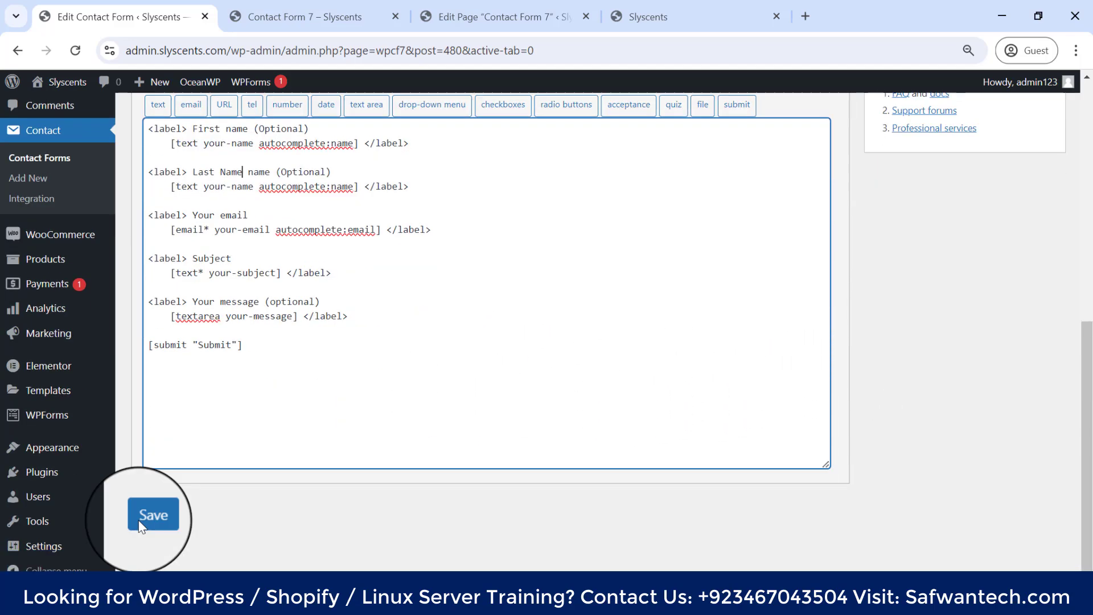
pyautogui.click(149, 518)
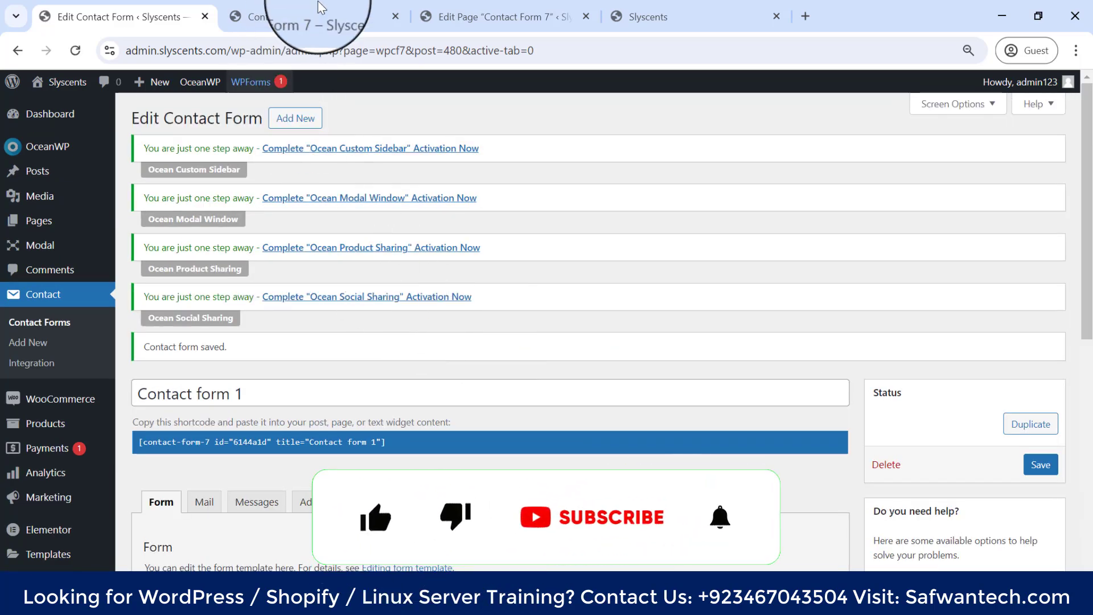
# Reload the published page and check the label of the added last name field.
pyautogui.click(320, 17)
pyautogui.click(76, 50)
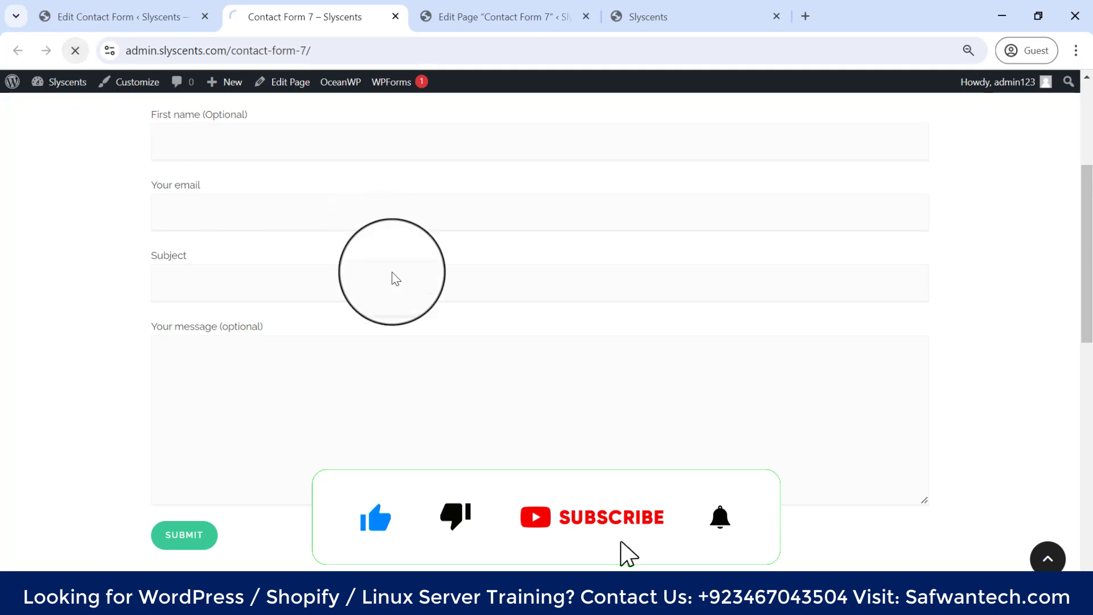
pyautogui.scroll(-3, 391, 310)
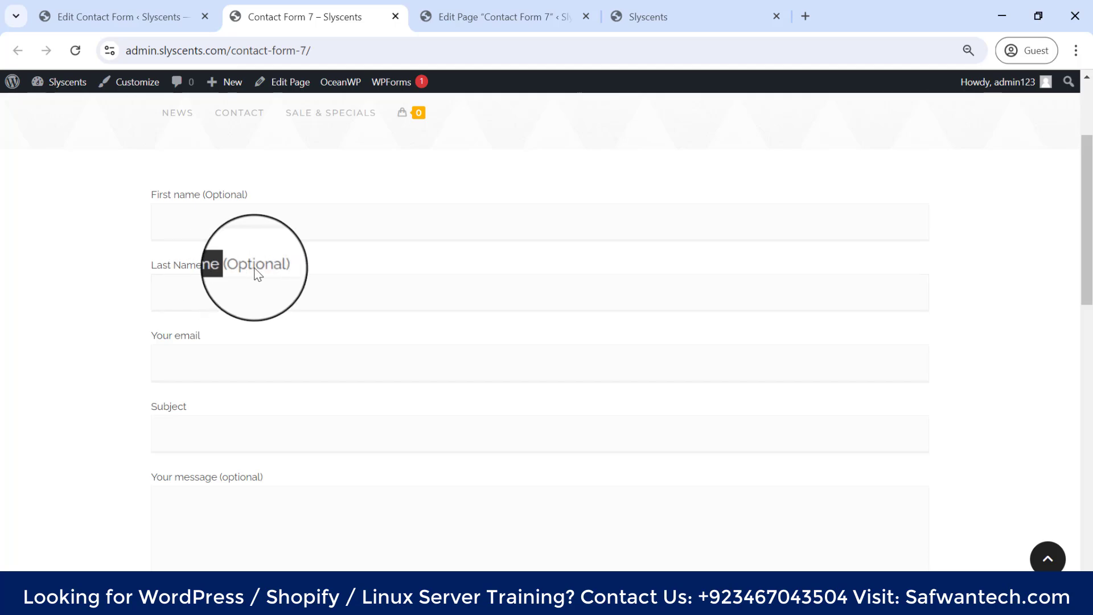
# Compare the last name label's wording in the form template with how it reads on the published page.
pyautogui.click(136, 17)
pyautogui.scroll(-7, 361, 370)
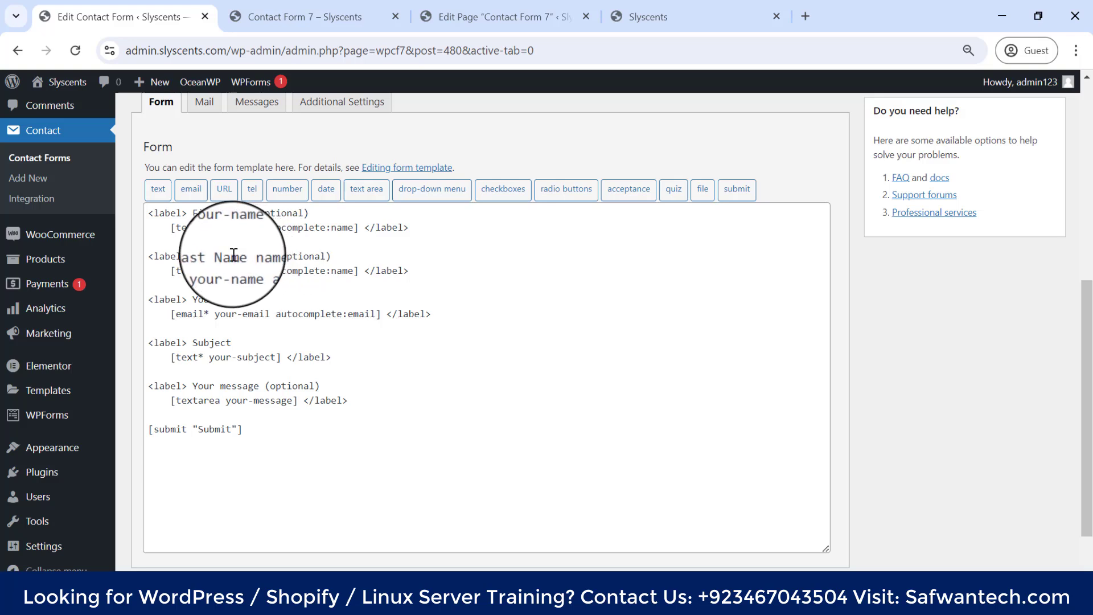
pyautogui.click(271, 257)
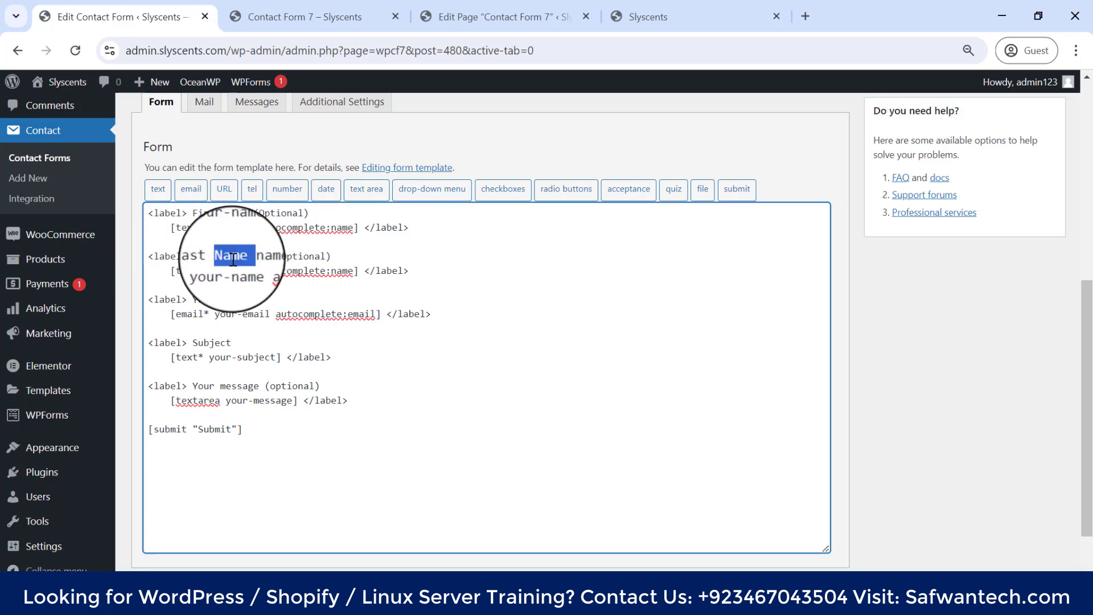
pyautogui.doubleClick(261, 256)
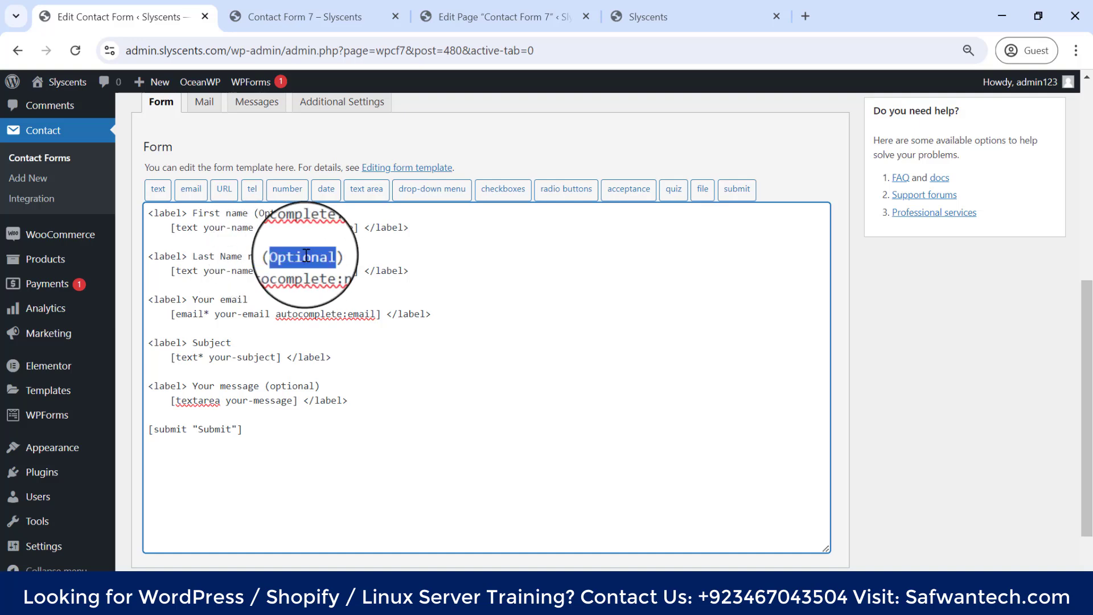
pyautogui.click(268, 17)
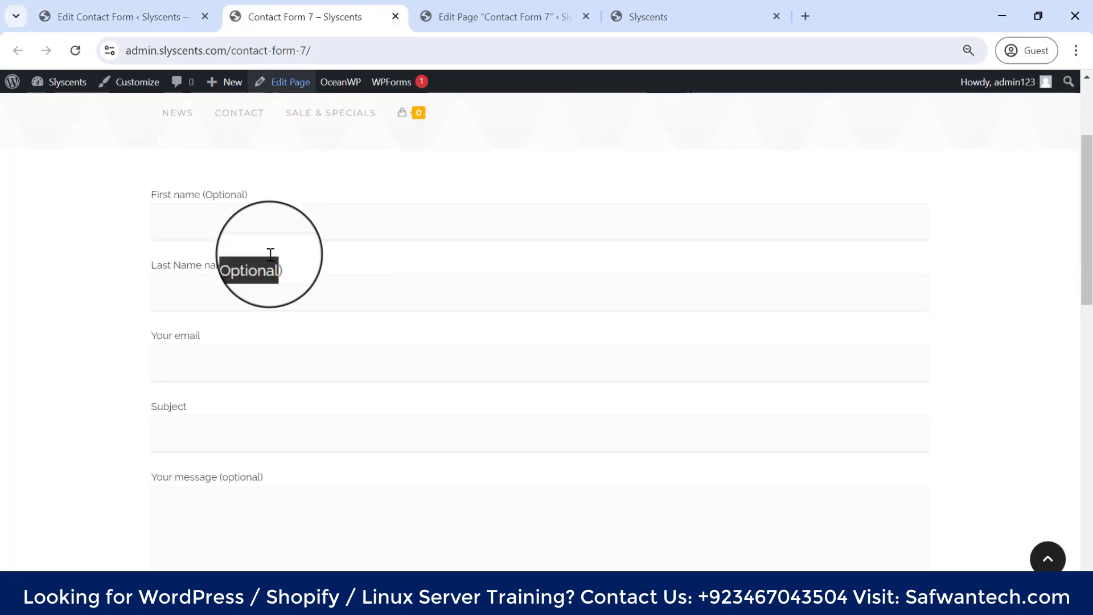
pyautogui.click(190, 273)
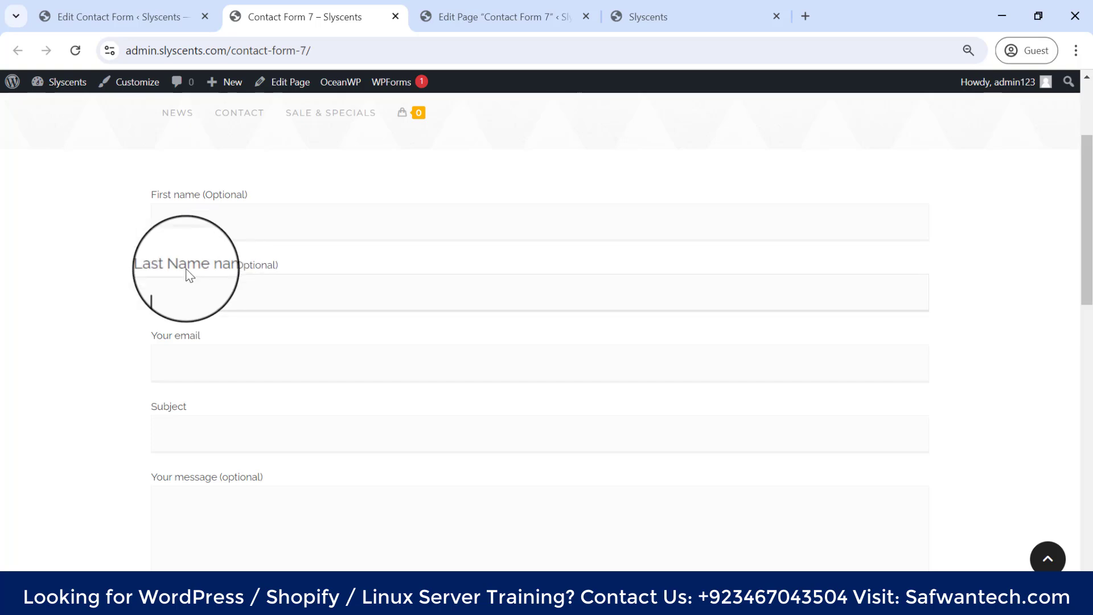
pyautogui.moveTo(276, 268); pyautogui.dragTo(228, 268)
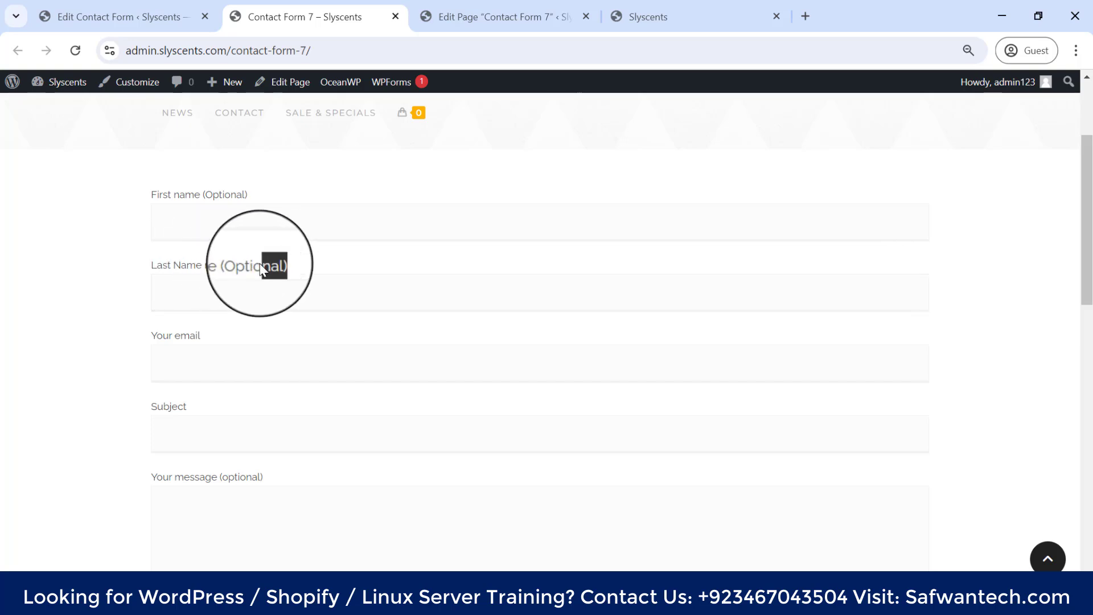
# Remove the extra "name (Optional)" from the Last Name label in the form template and save the contact form.
pyautogui.click(165, 16)
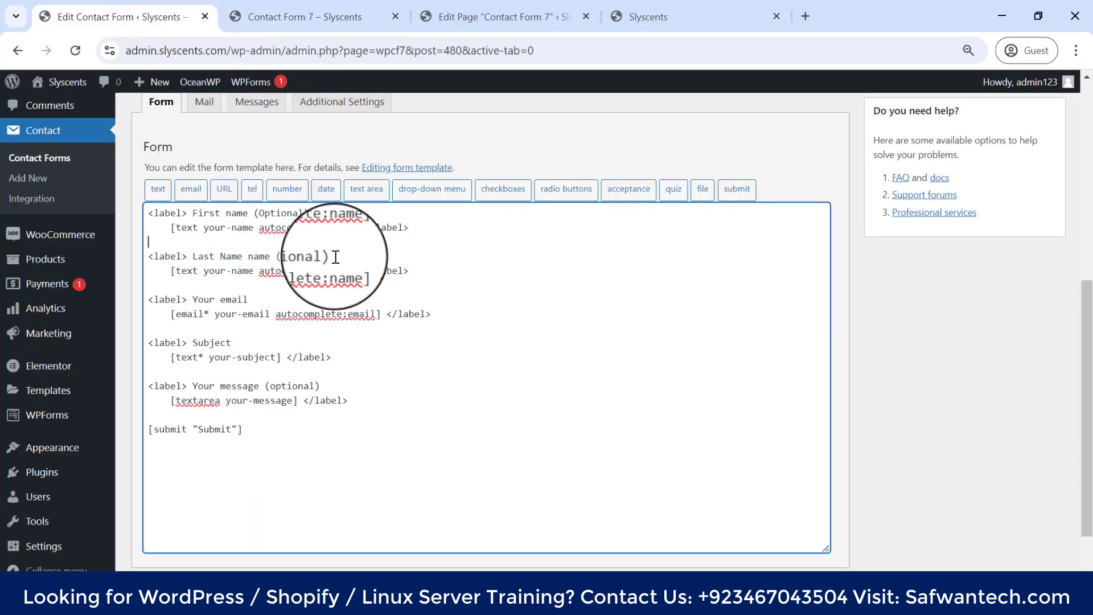
pyautogui.moveTo(336, 257); pyautogui.dragTo(251, 257)
pyautogui.press('BackSpace')
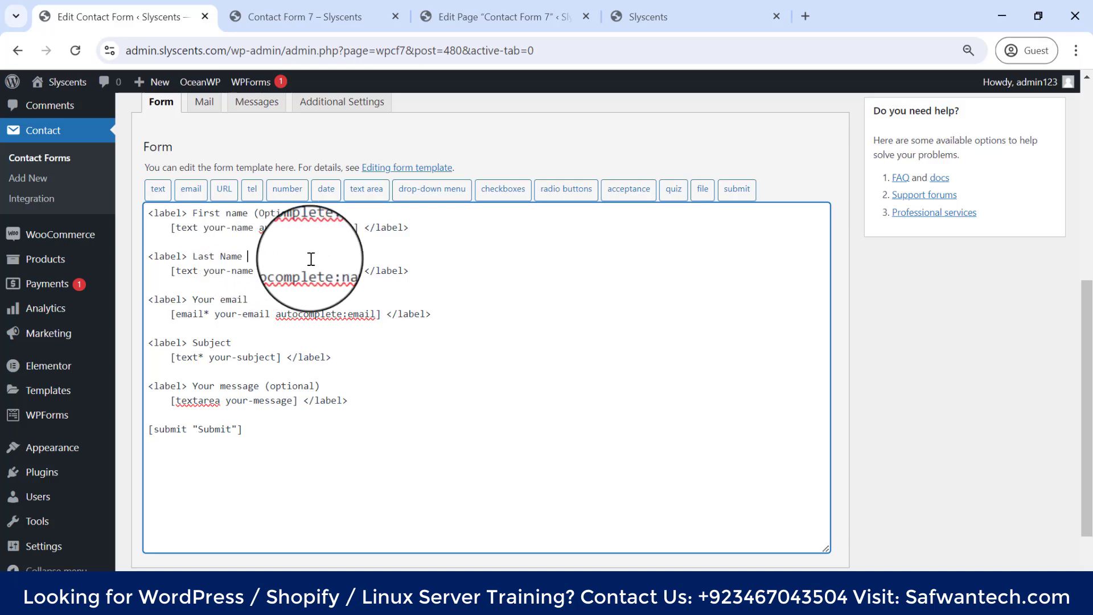
pyautogui.scroll(-1, 297, 319)
pyautogui.click(147, 514)
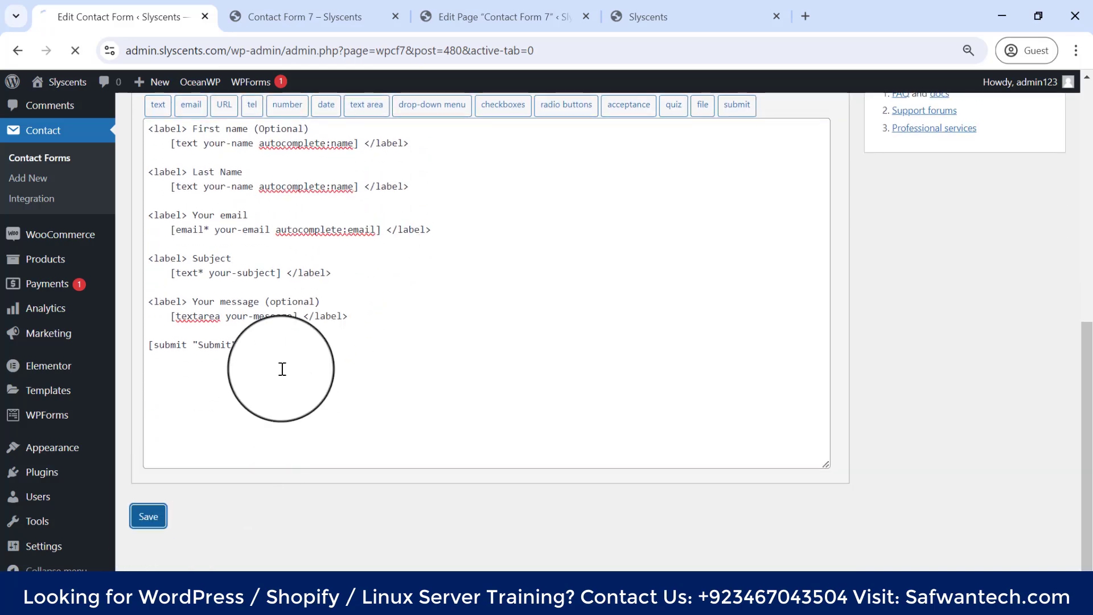
pyautogui.scroll(1, 281, 366)
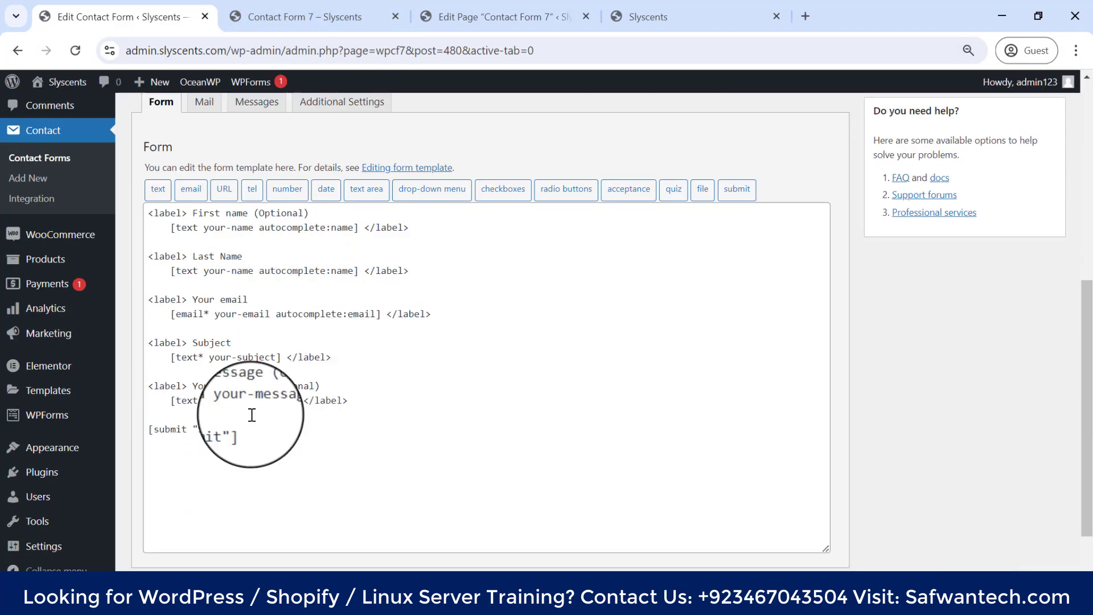
# Reload the published page and review the shortened Last Name label among the form's fields.
pyautogui.click(301, 7)
pyautogui.click(75, 50)
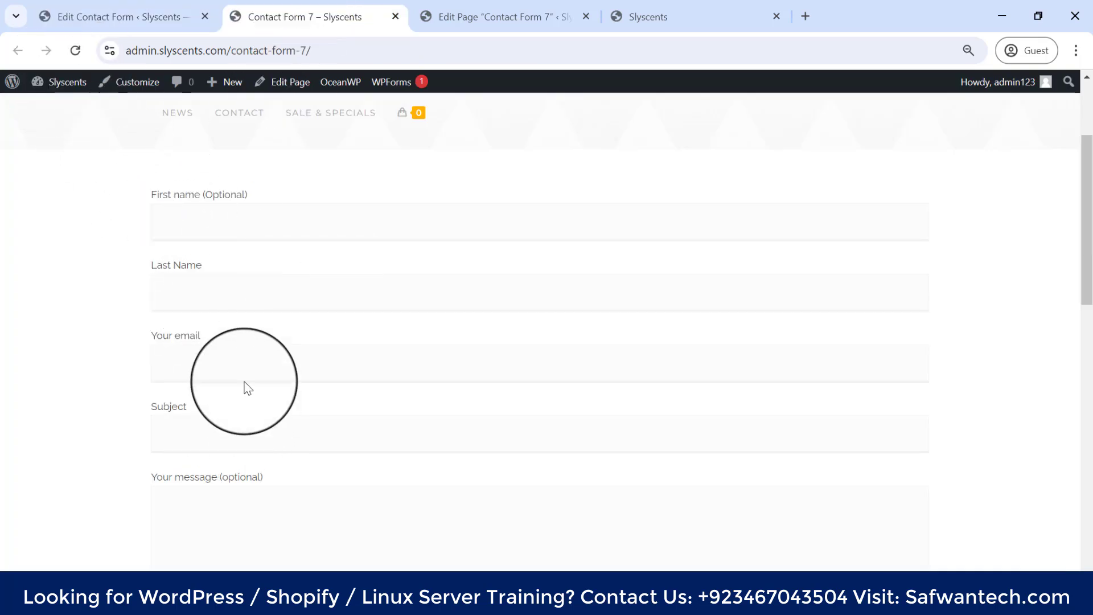
pyautogui.scroll(-3, 248, 387)
pyautogui.scroll(3, 233, 355)
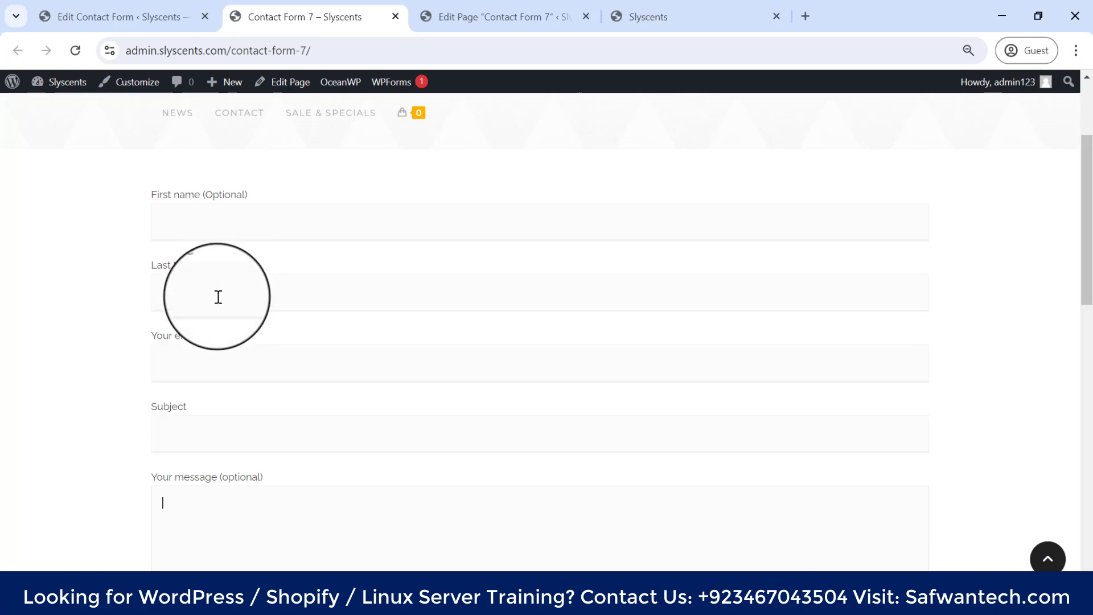
# Examine the published form's input fields one by one, from First name through Your message.
pyautogui.click(217, 297)
pyautogui.click(217, 233)
pyautogui.click(214, 292)
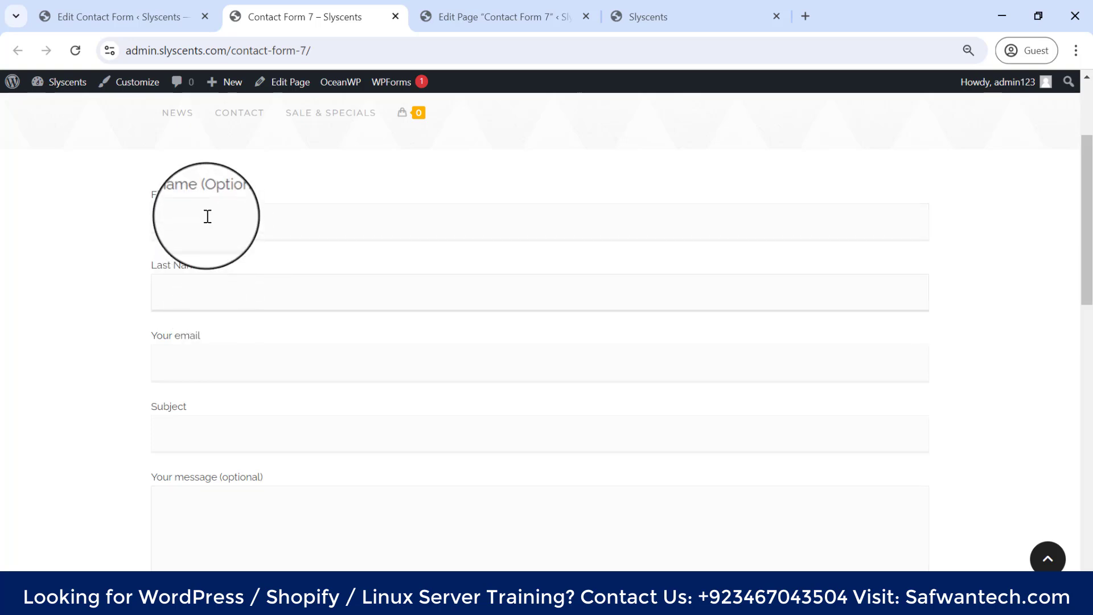
pyautogui.scroll(-3, 183, 420)
pyautogui.click(185, 421)
pyautogui.scroll(3, 182, 393)
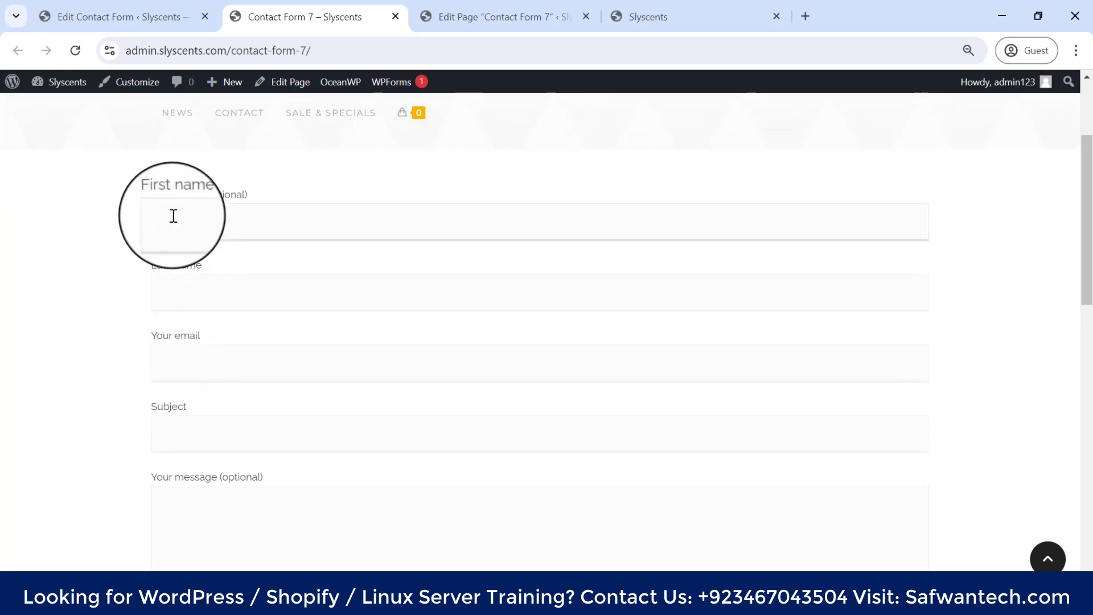
pyautogui.click(174, 216)
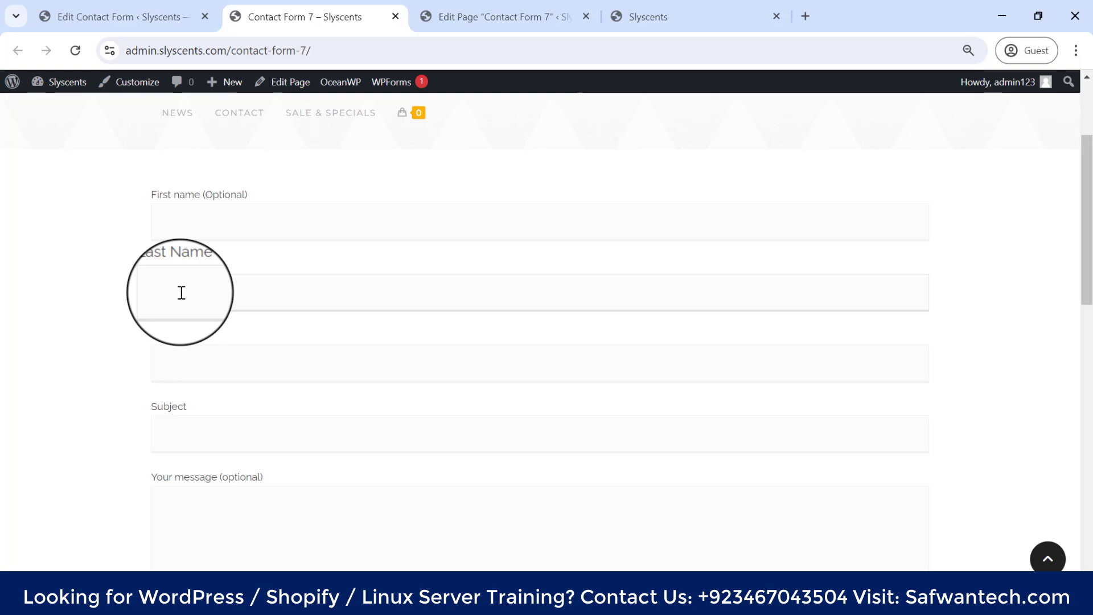
pyautogui.click(183, 362)
pyautogui.scroll(-2, 183, 362)
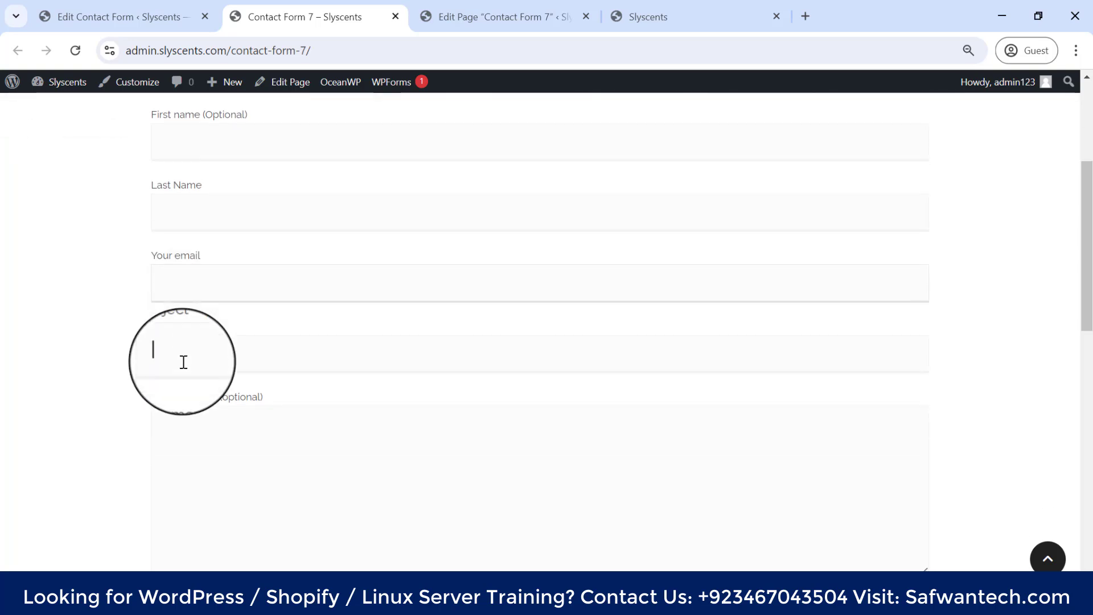
pyautogui.click(188, 432)
# Examine the text, email and textarea field types in the form template's tags.
pyautogui.click(114, 17)
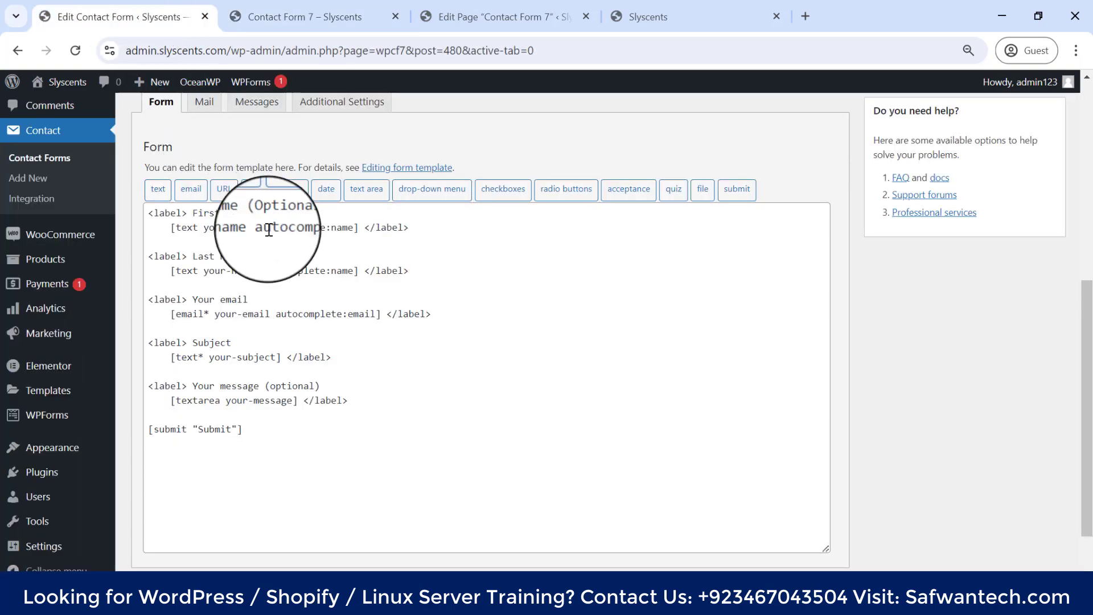
pyautogui.doubleClick(181, 227)
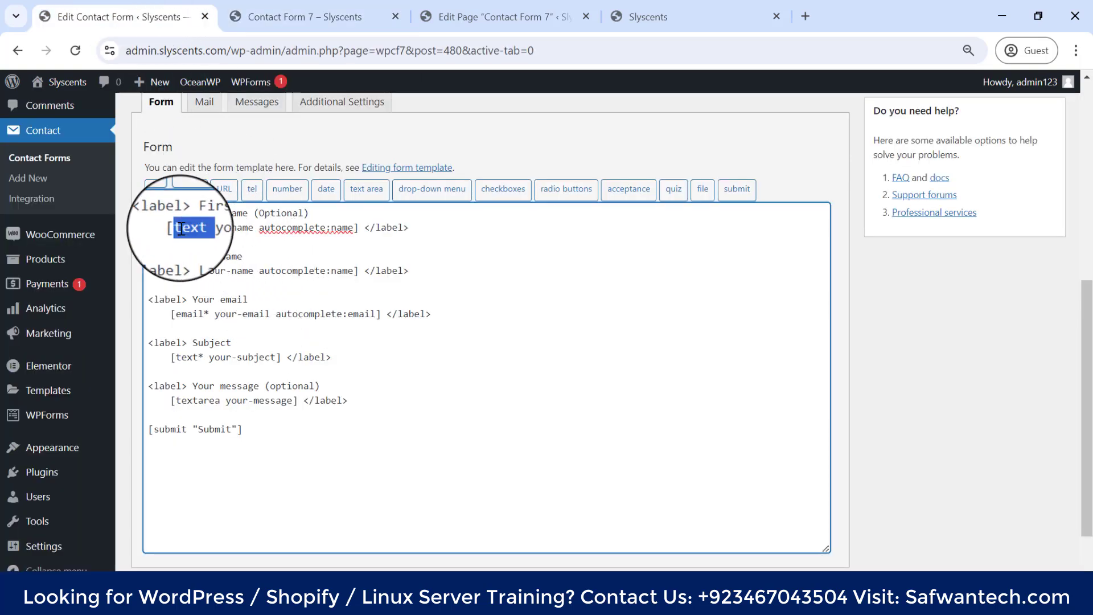
pyautogui.doubleClick(183, 271)
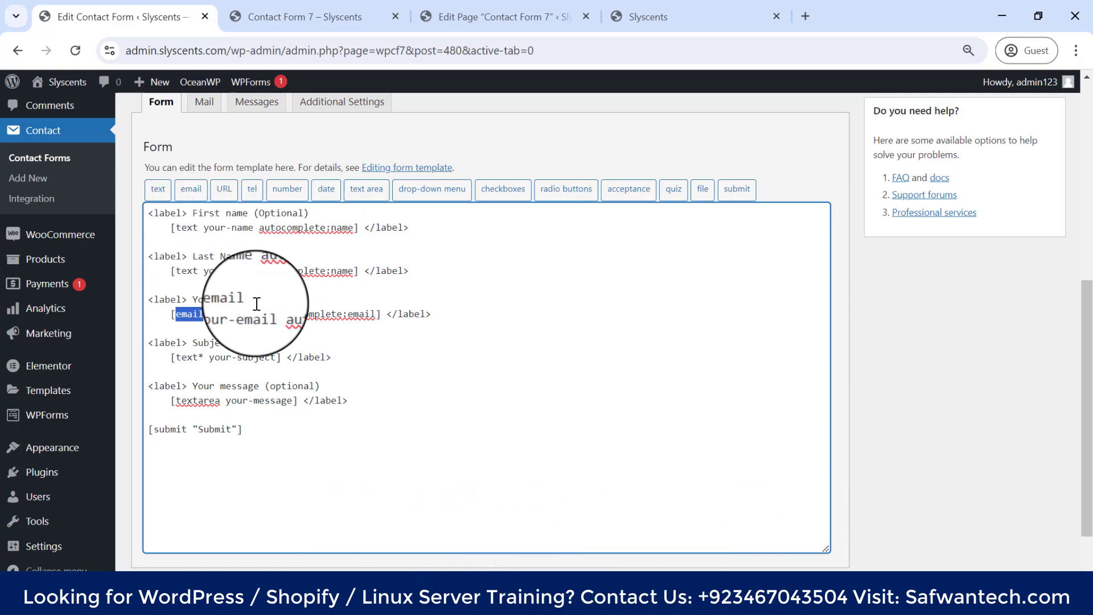
pyautogui.doubleClick(183, 357)
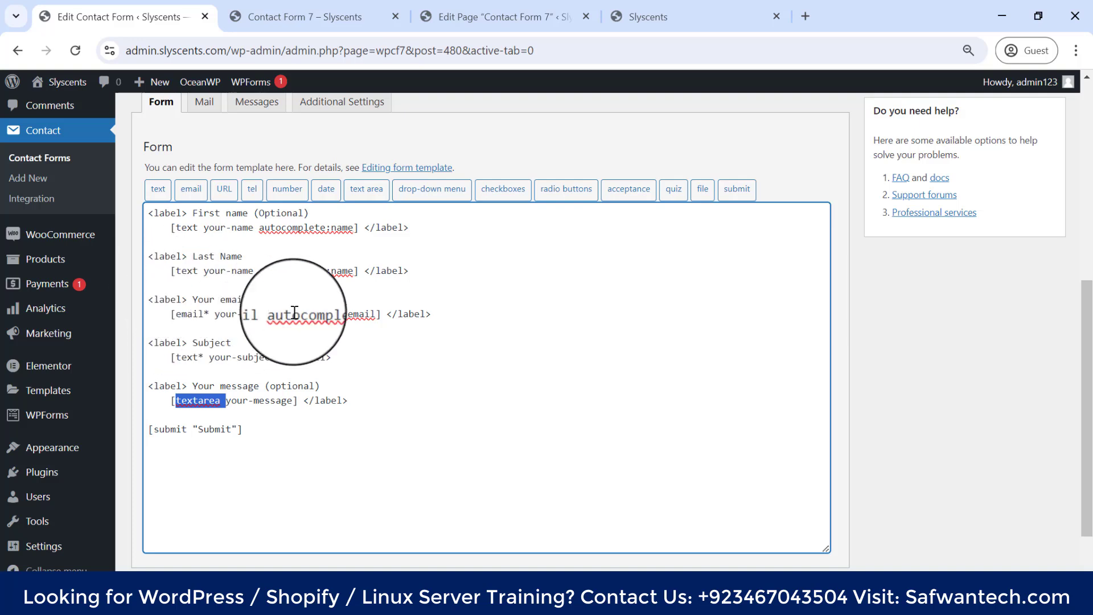
# Place the insertion point on the blank line below the Last Name block and open the URL form-tag generator.
pyautogui.click(265, 357)
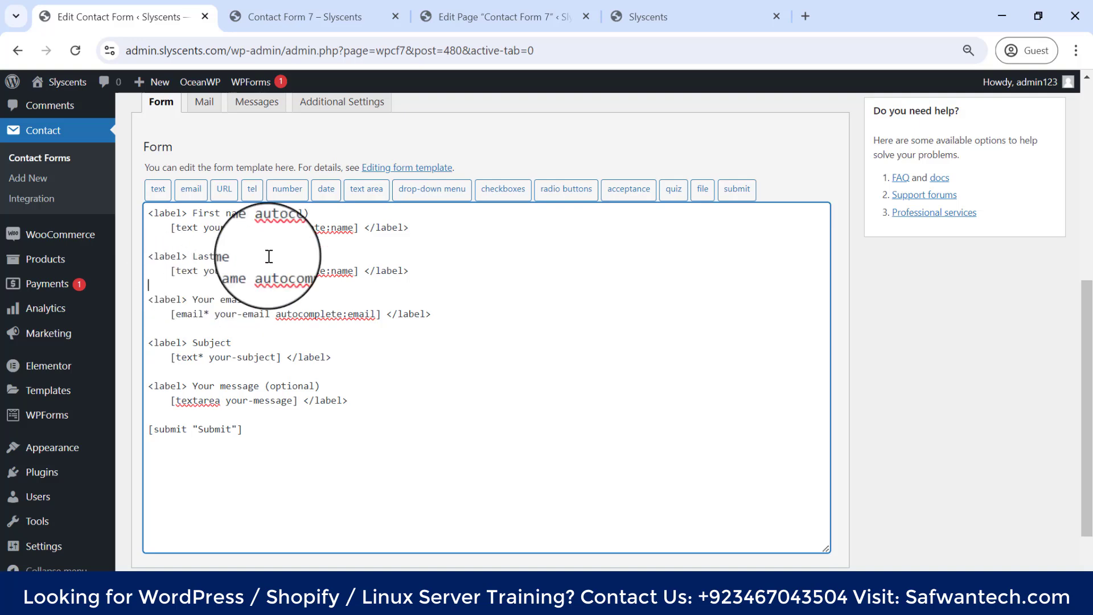
pyautogui.click(226, 188)
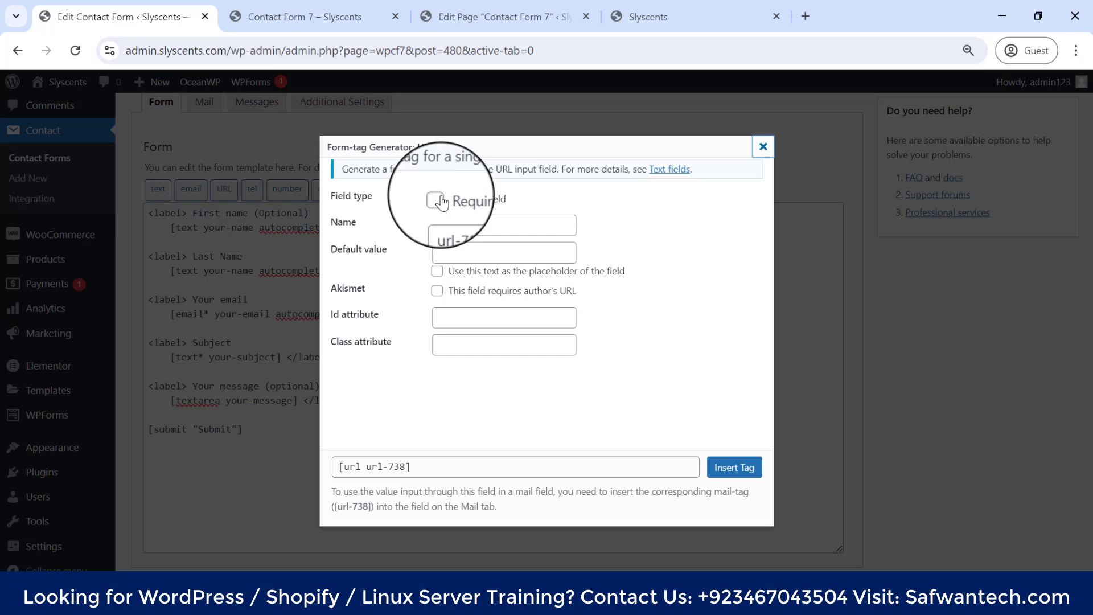
# Submit the empty form on the published page and check which fields must be filled out.
pyautogui.click(296, 16)
pyautogui.scroll(-5, 256, 342)
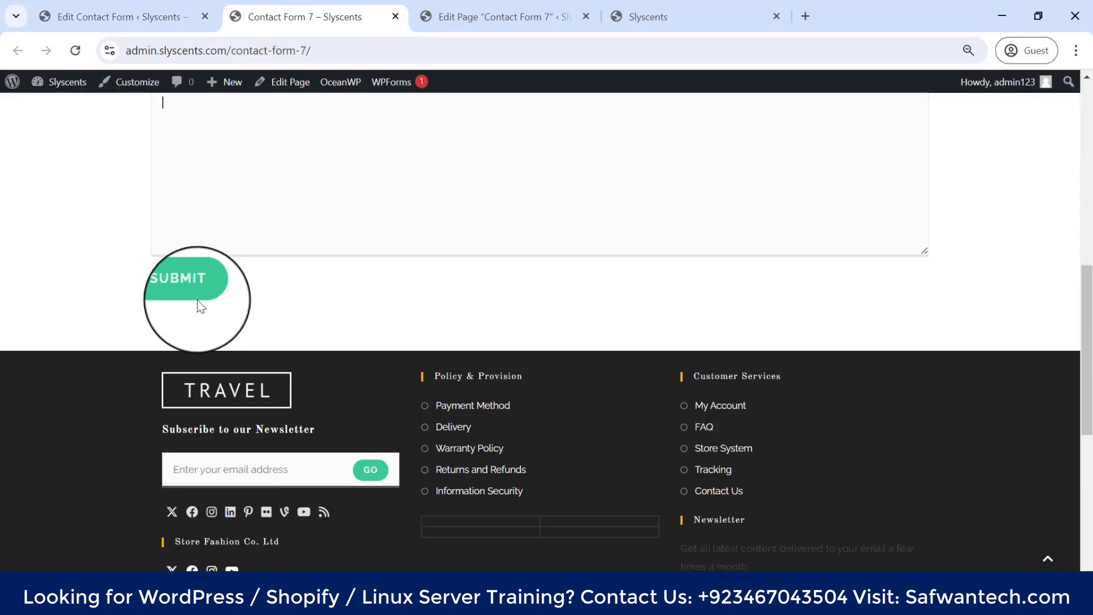
pyautogui.click(198, 297)
pyautogui.scroll(6, 310, 317)
pyautogui.scroll(3, 266, 488)
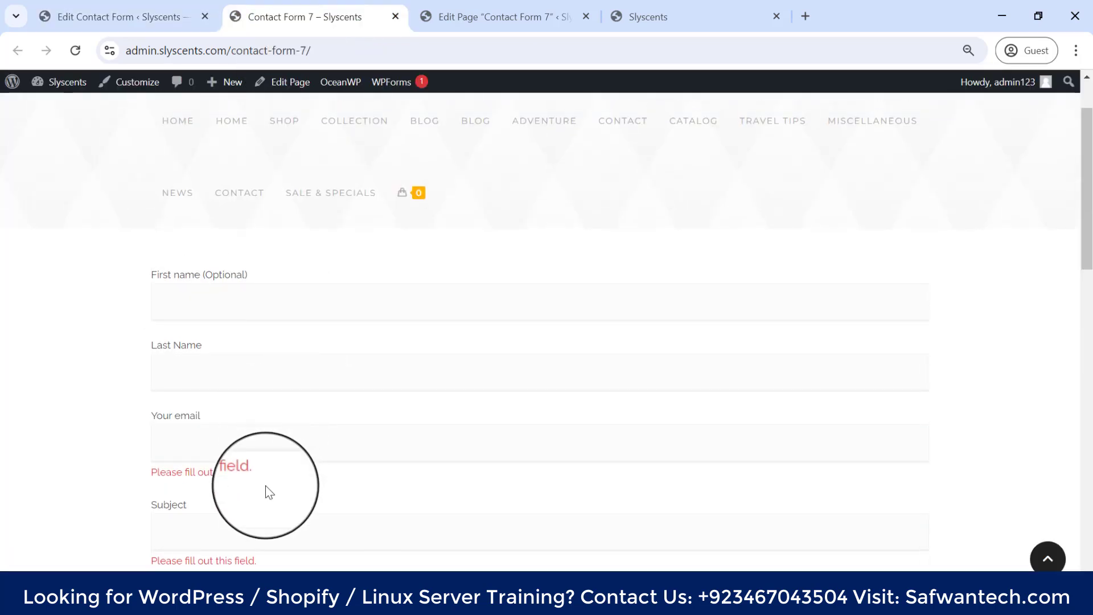
pyautogui.moveTo(157, 491); pyautogui.dragTo(142, 480)
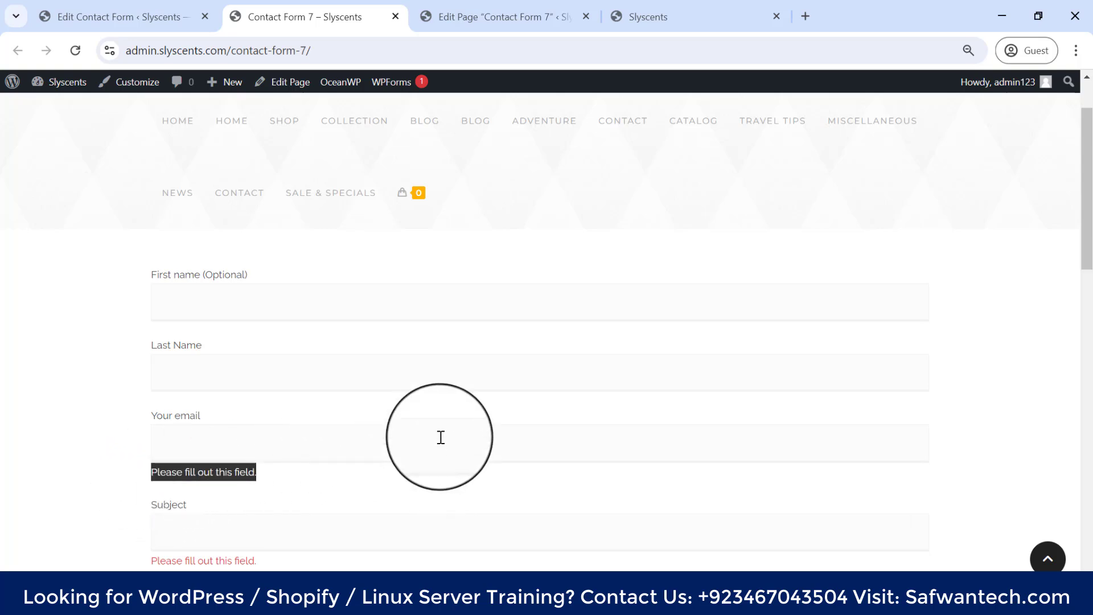
# Mark the URL form-tag as a required field and set its name to "Put your Link".
pyautogui.click(169, 5)
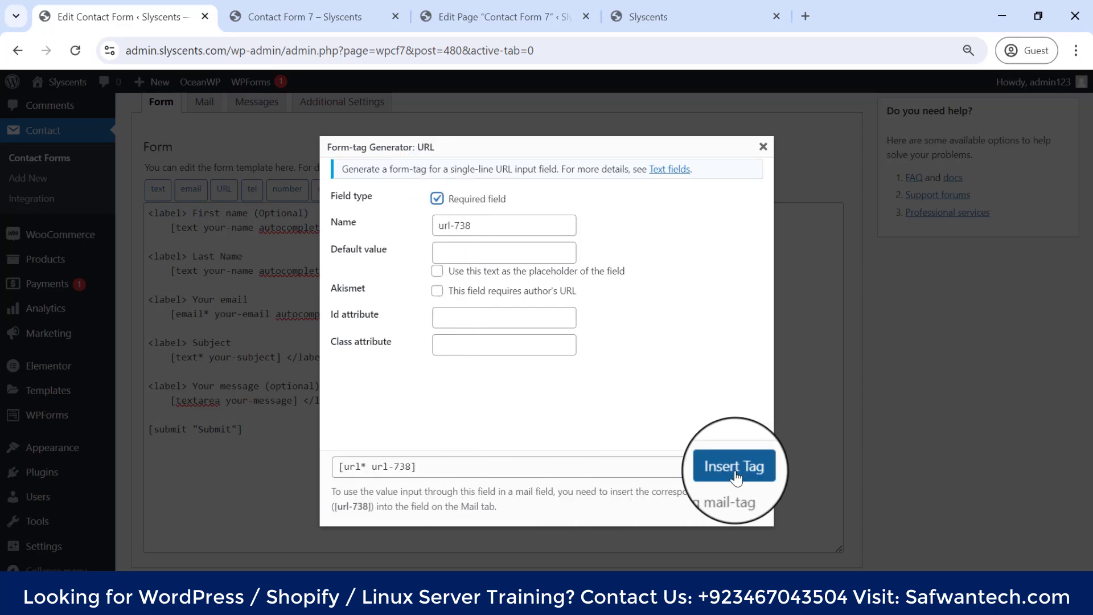
pyautogui.click(367, 466)
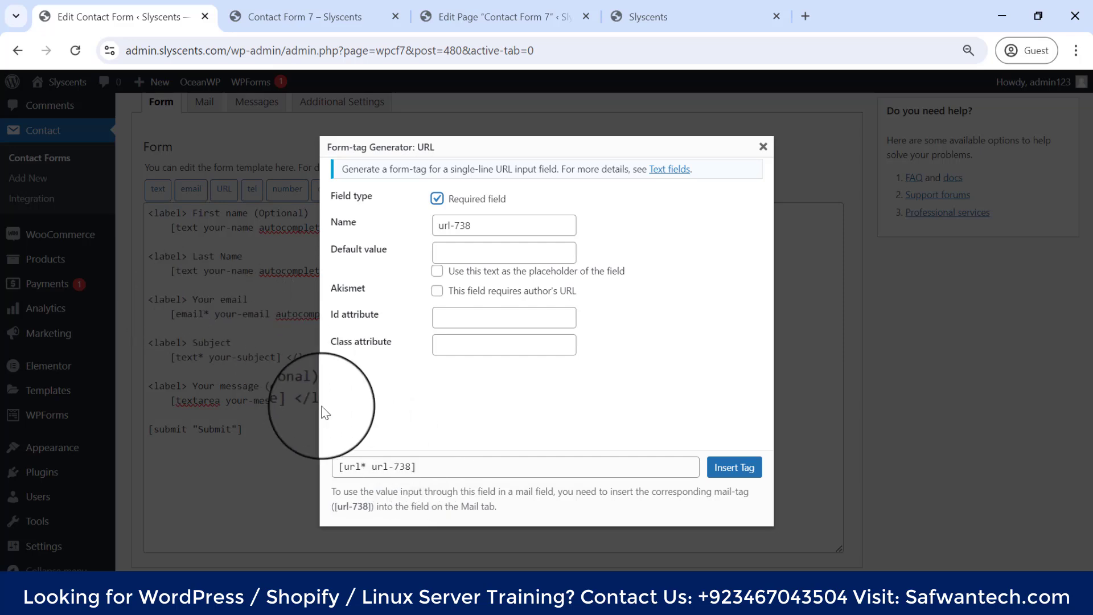
pyautogui.click(360, 467)
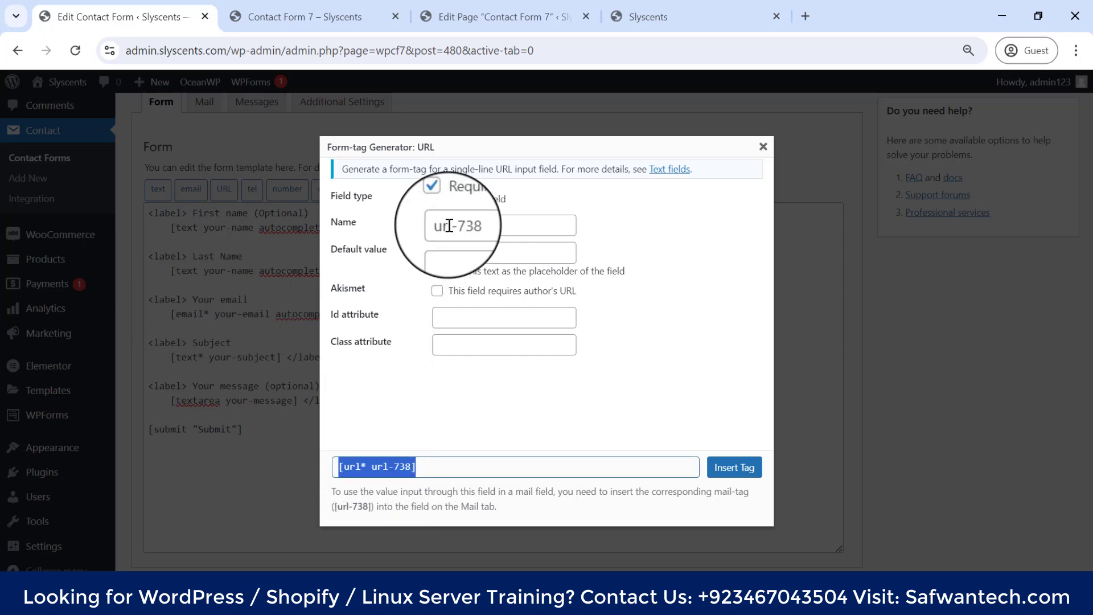
pyautogui.click(490, 223)
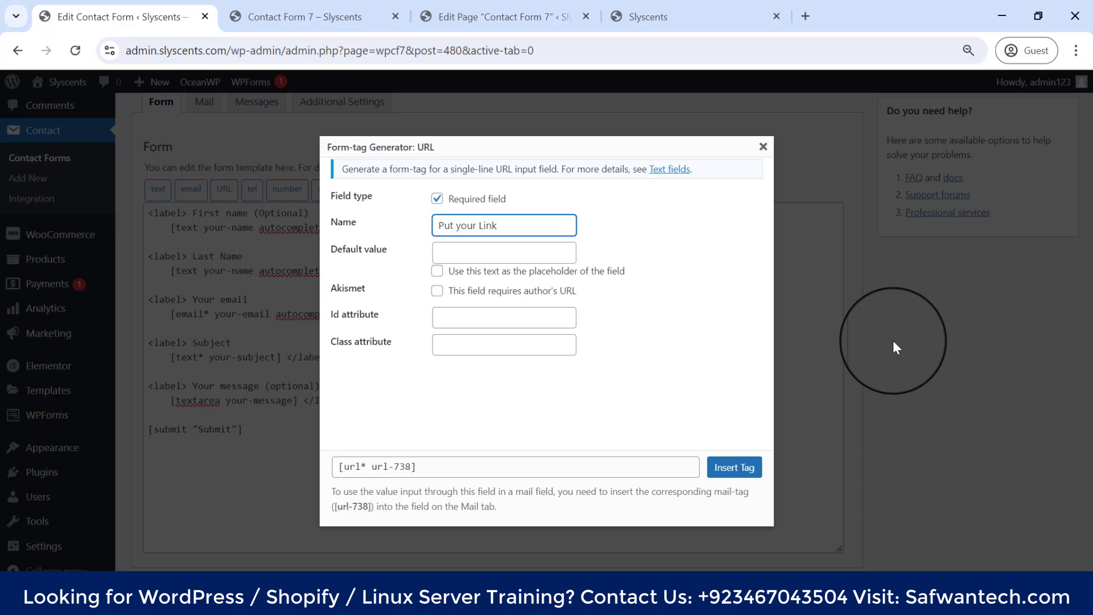
# Check how the First name and Last Name fields appear on the published contact form page.
pyautogui.click(455, 251)
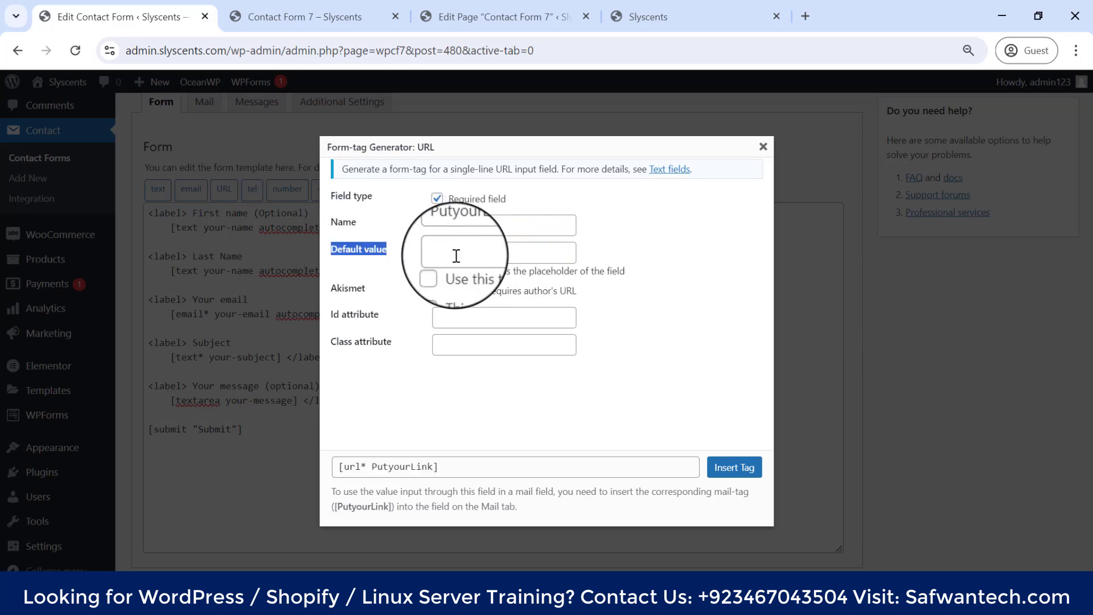
pyautogui.click(307, 16)
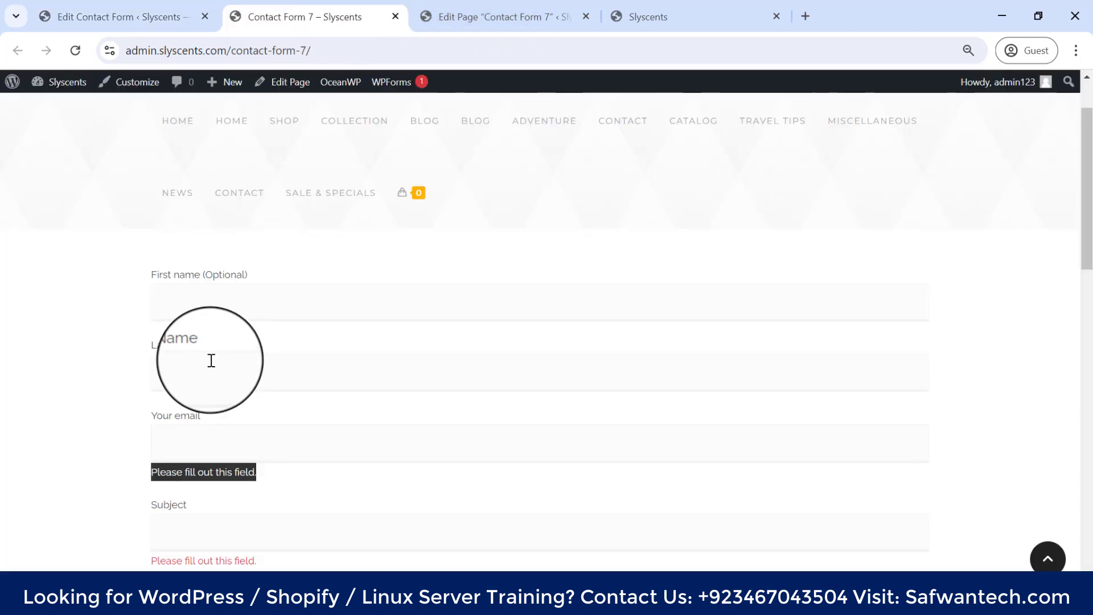
pyautogui.scroll(-1, 211, 360)
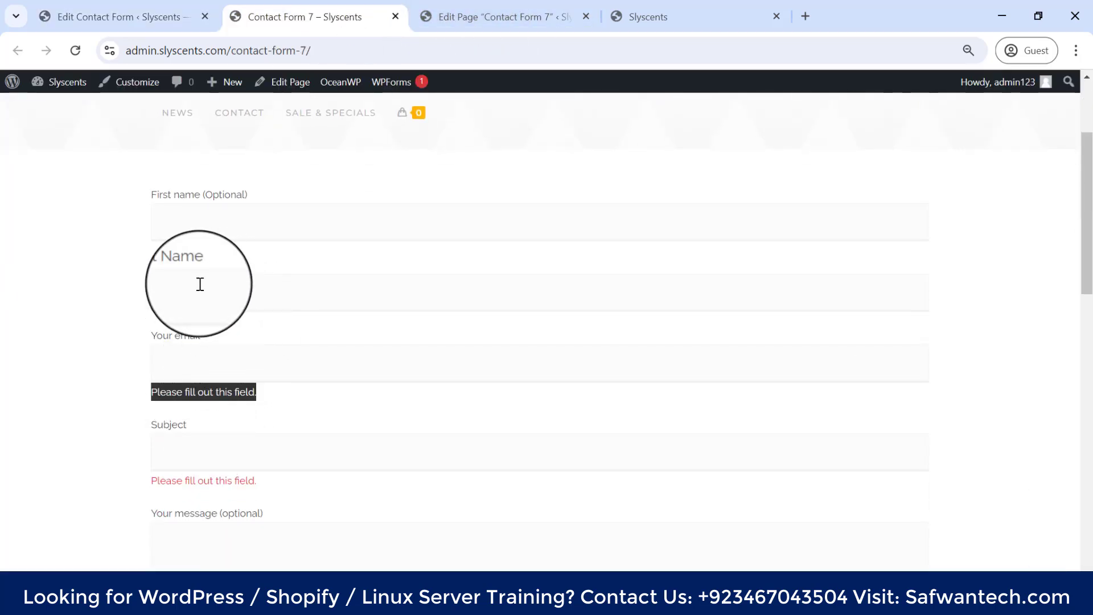
pyautogui.click(182, 291)
pyautogui.click(171, 234)
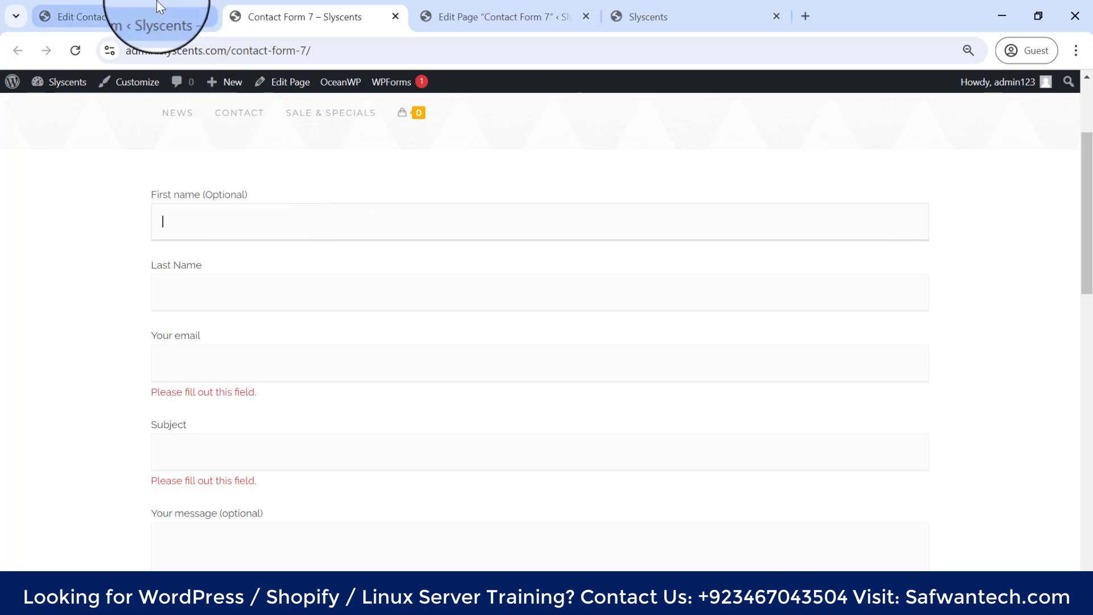
# Set the URL form-tag's default value to "Put your link" and insert the tag into the form template.
pyautogui.click(154, 16)
pyautogui.click(470, 251)
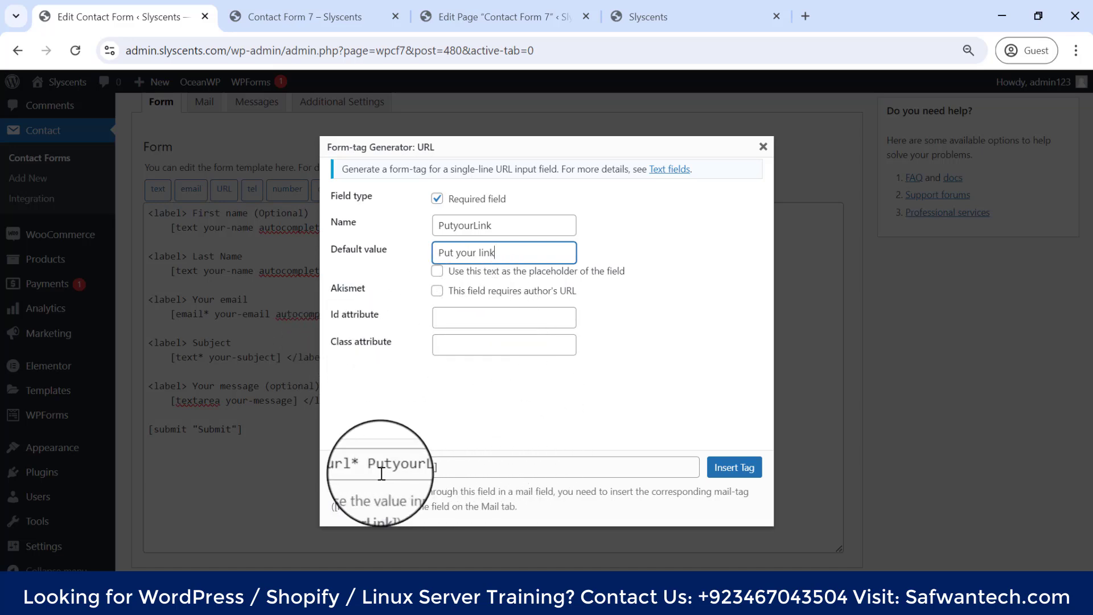
pyautogui.click(336, 468)
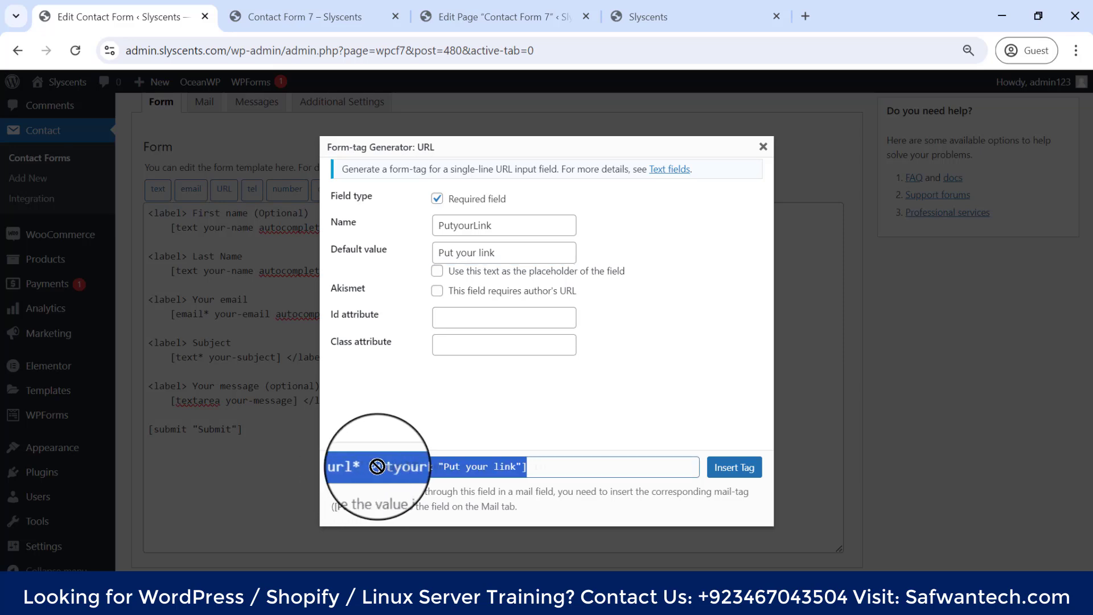
pyautogui.click(608, 390)
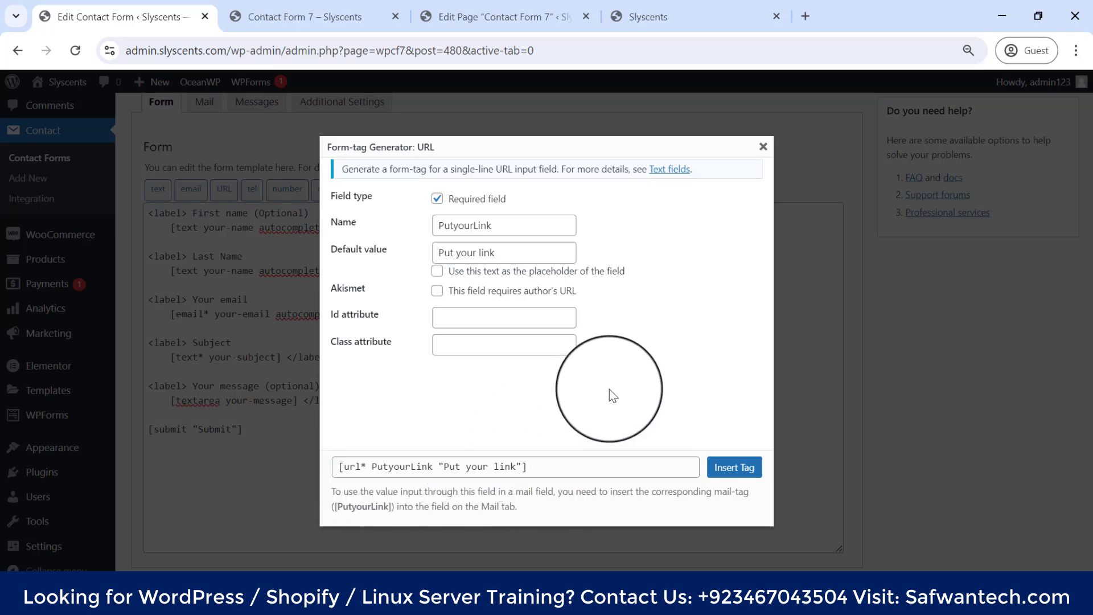
pyautogui.click(718, 470)
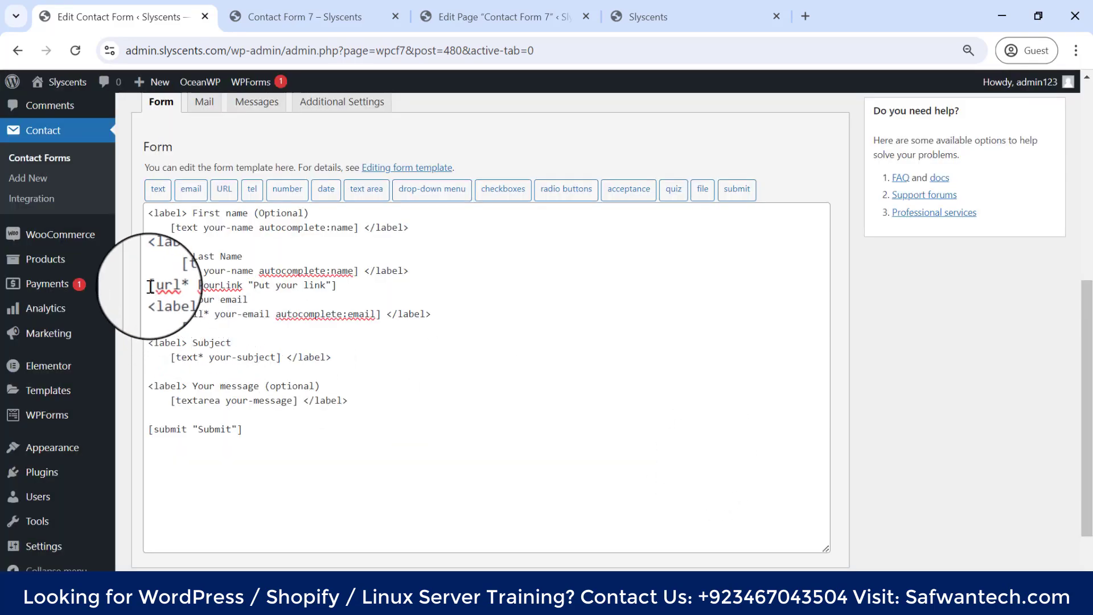
# Separate the URL tag from the Last Name and Your email blocks with blank lines and save the contact form.
pyautogui.click(149, 285)
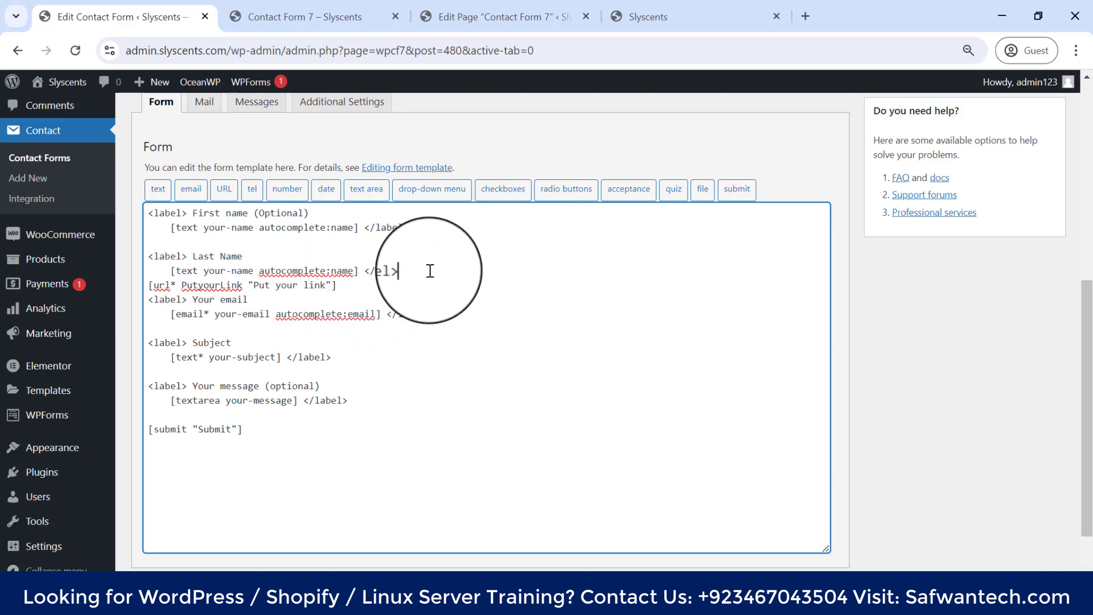
pyautogui.press('Return')
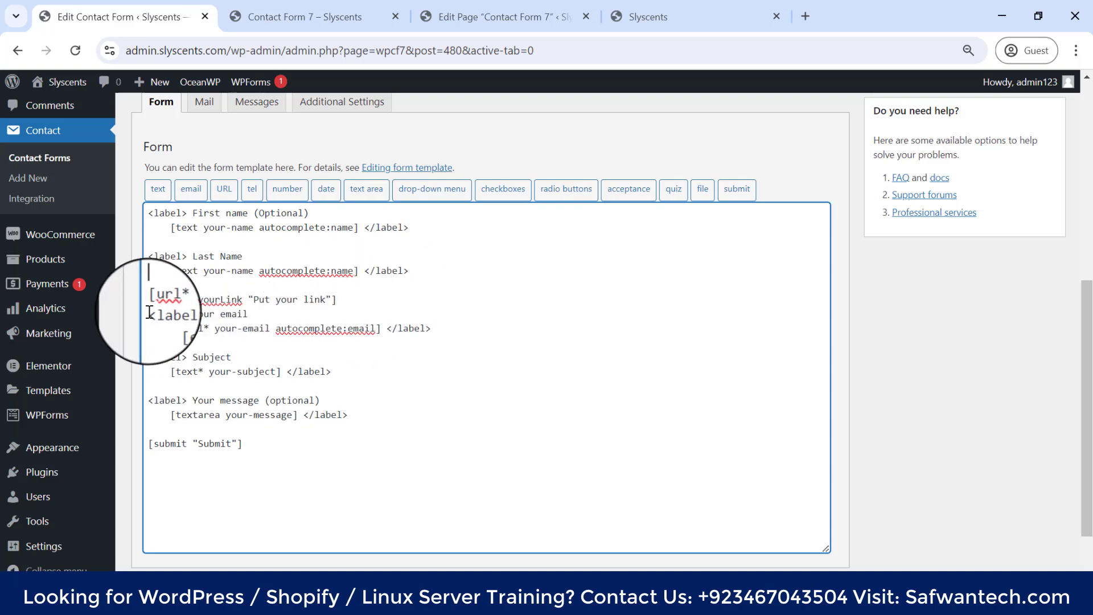
pyautogui.click(325, 300)
pyautogui.press('Return')
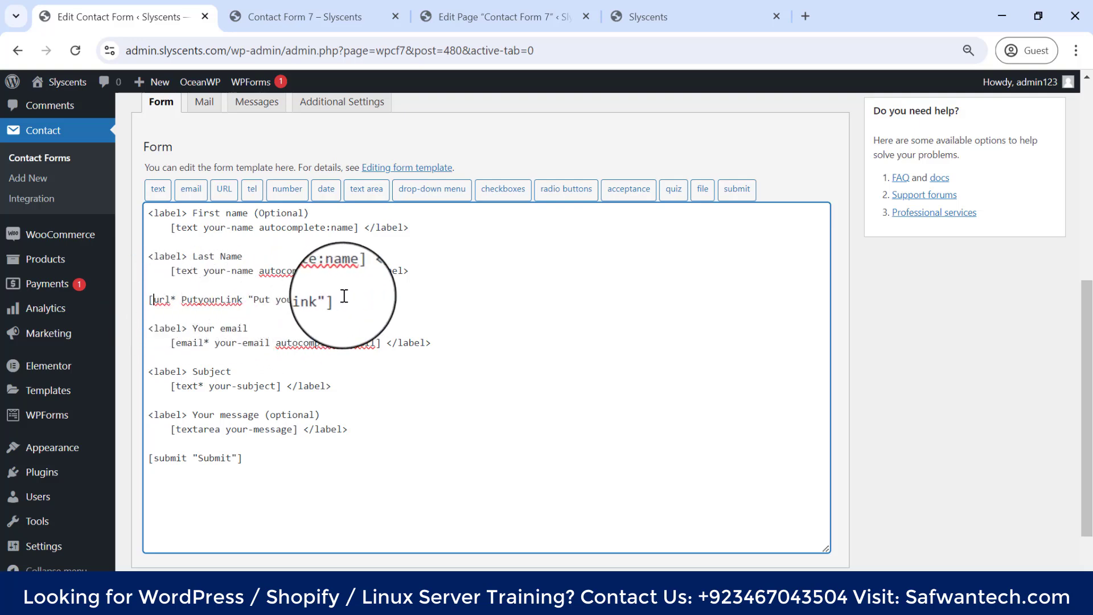
pyautogui.moveTo(339, 300); pyautogui.dragTo(149, 299)
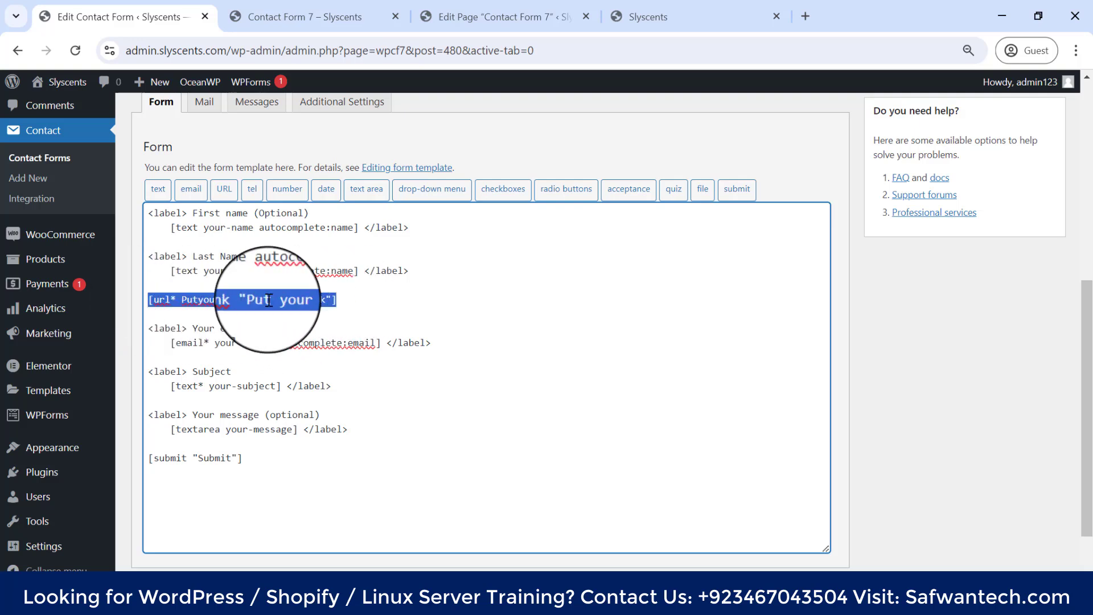
pyautogui.scroll(-2, 268, 353)
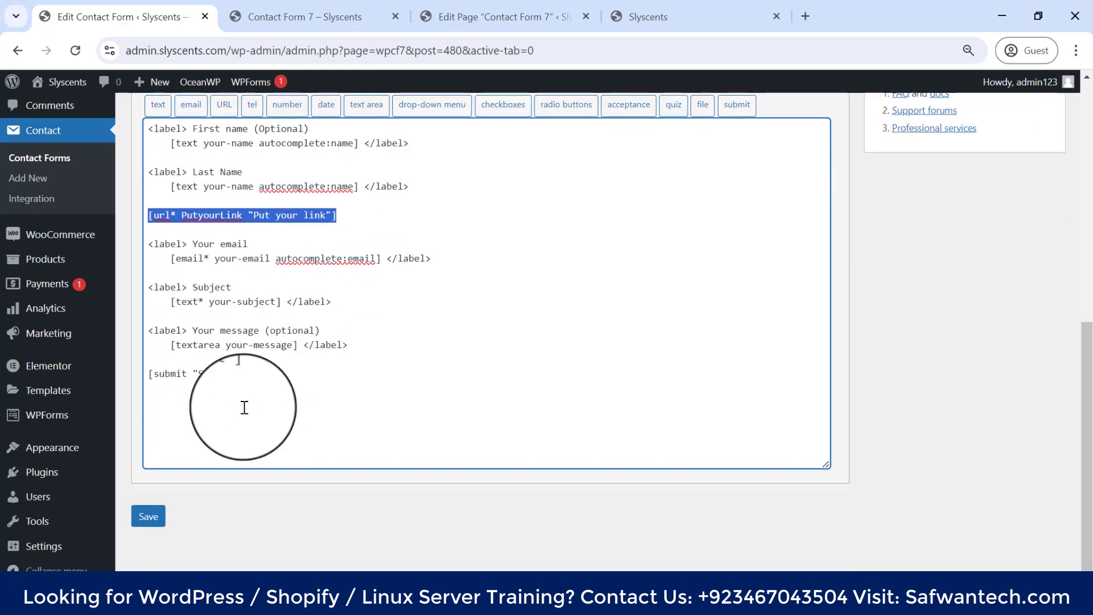
pyautogui.click(149, 518)
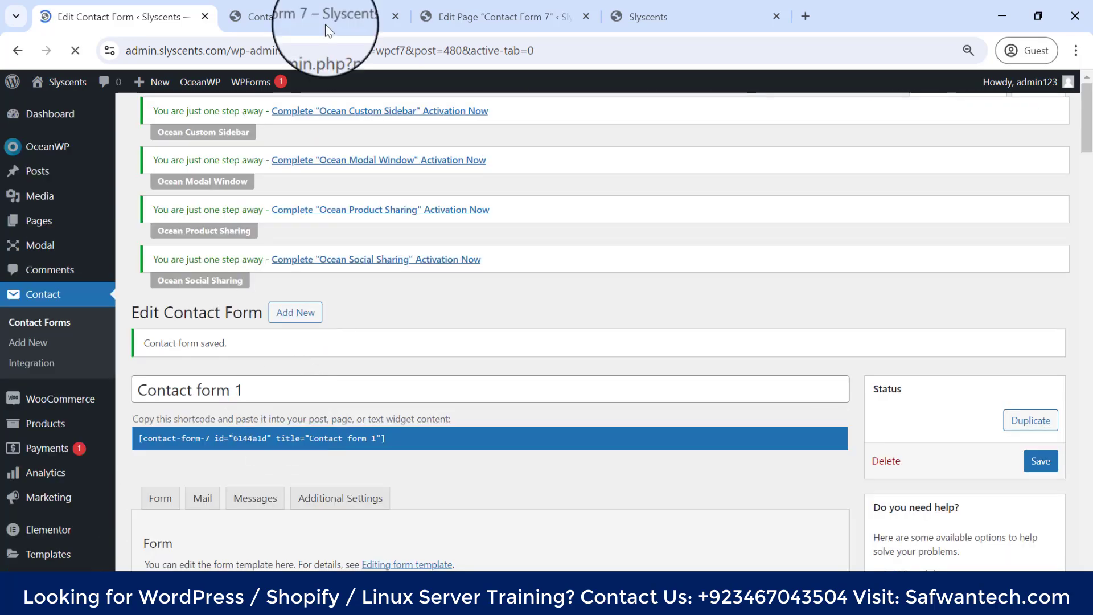
# Reload the published contact form page and test the new link field by replacing its text with "google".
pyautogui.click(323, 19)
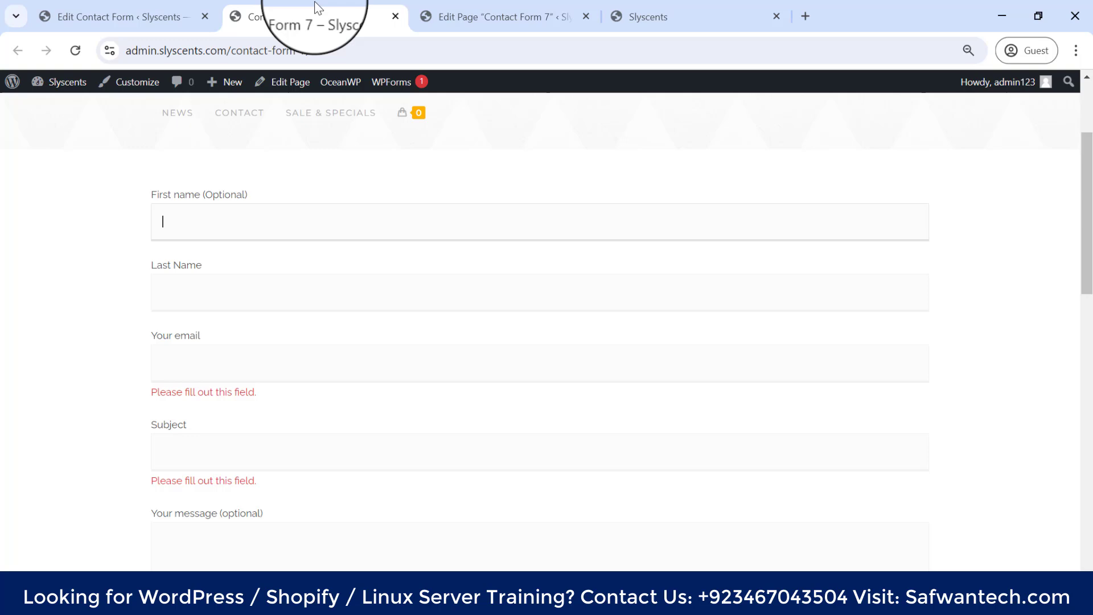
pyautogui.click(75, 50)
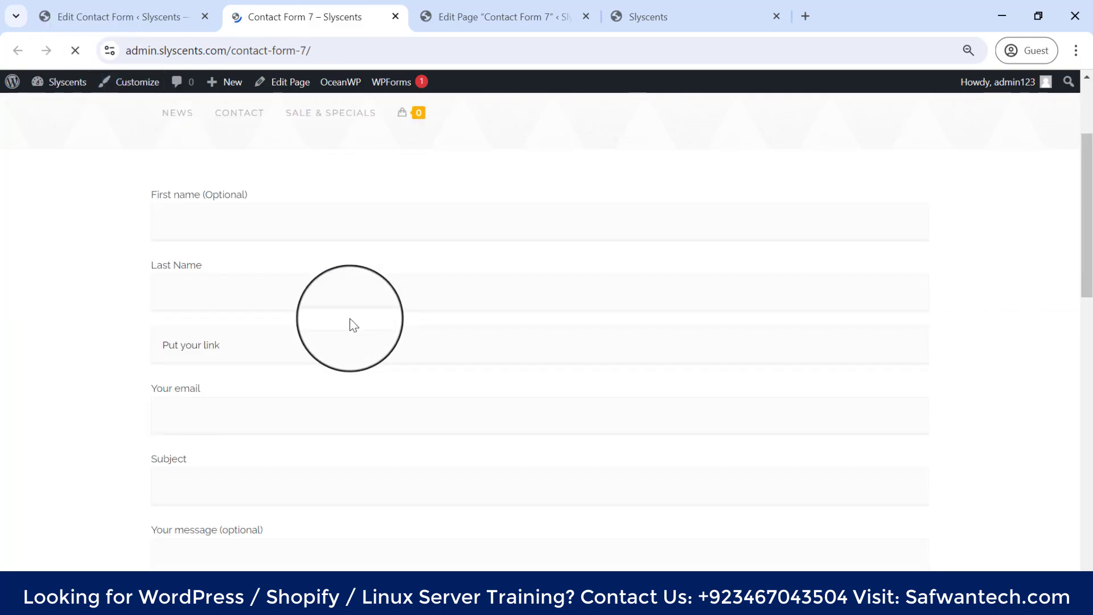
pyautogui.click(265, 277)
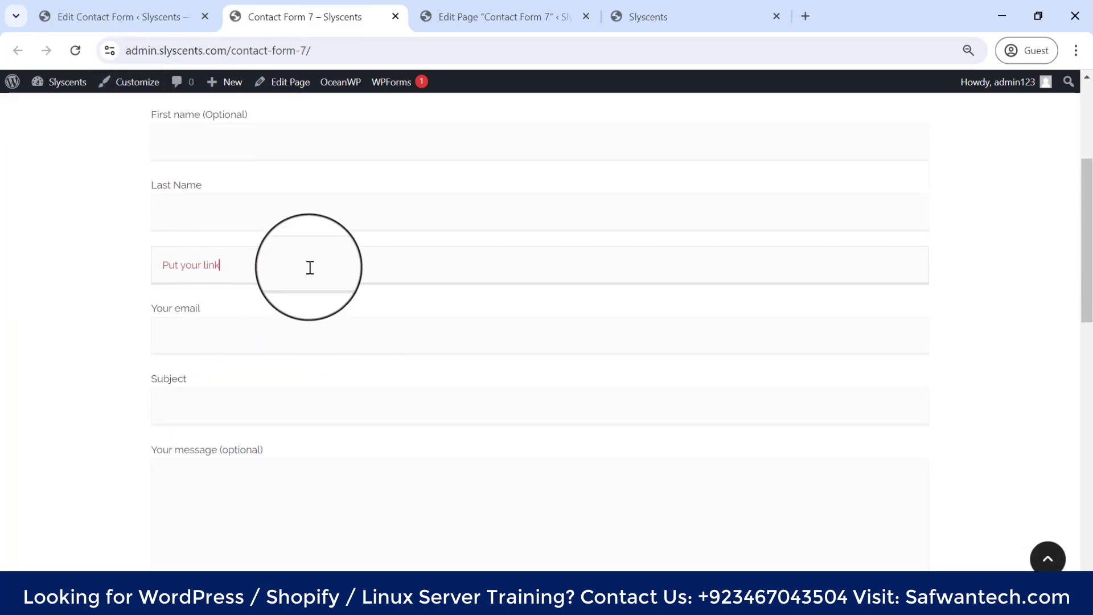
pyautogui.click(300, 319)
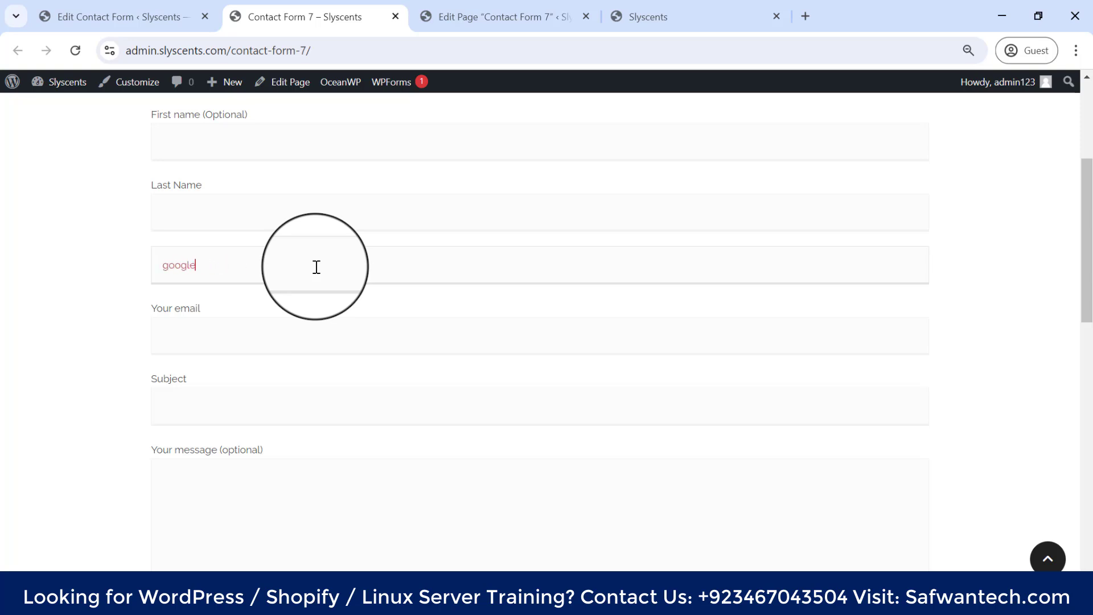
# Clear the link field on the published form and compare the empty field with the labelled Last Name field.
pyautogui.press('BackSpace')
pyautogui.press('BackSpace')
pyautogui.press('BackSpace')
pyautogui.press('BackSpace')
pyautogui.press('BackSpace')
pyautogui.press('BackSpace')
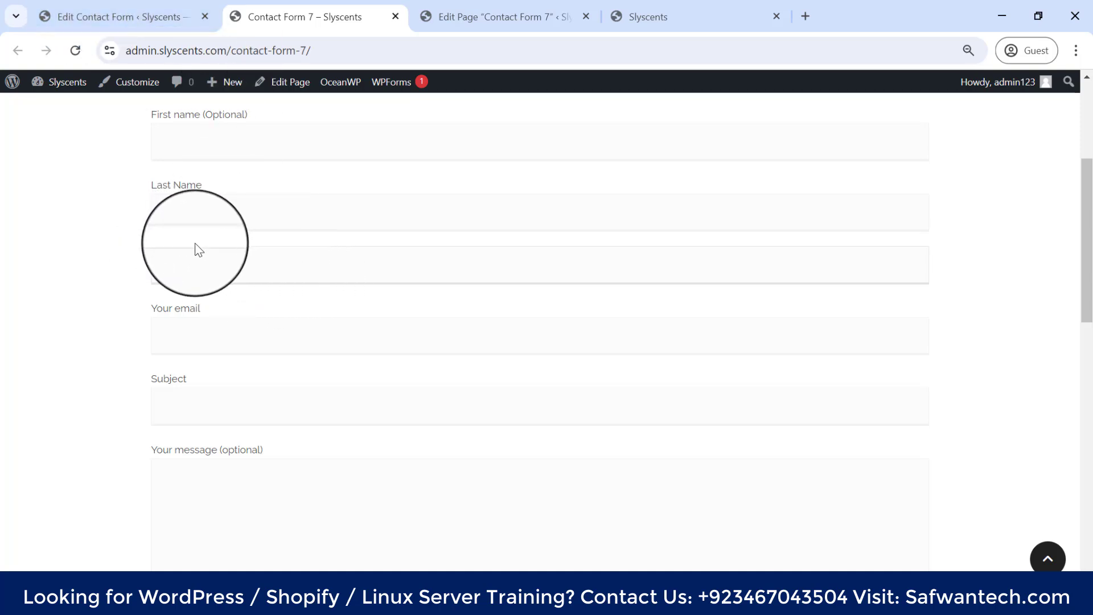
pyautogui.click(164, 263)
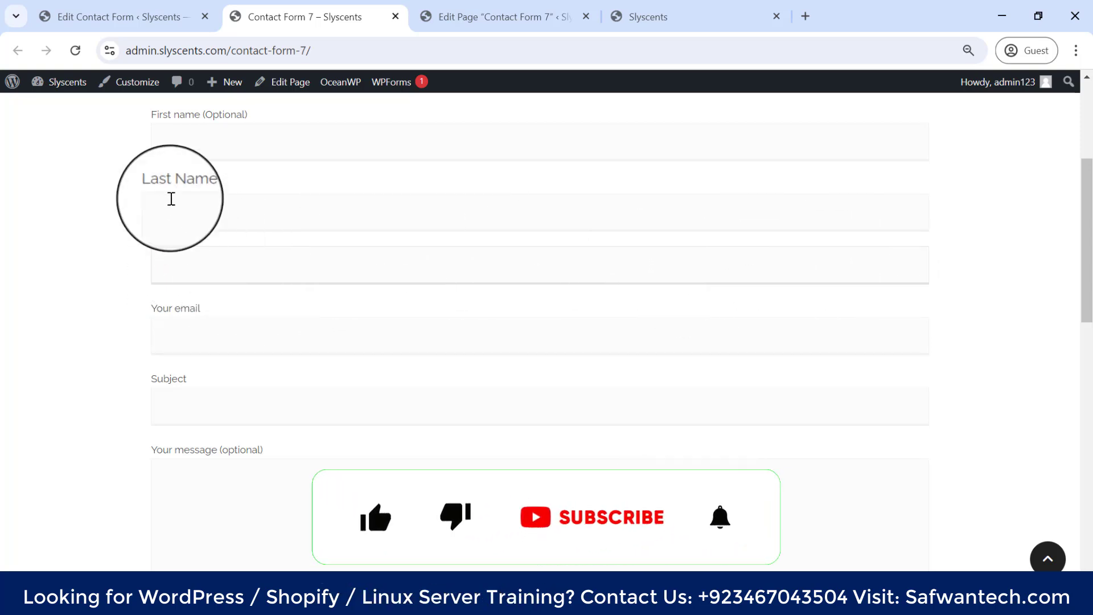
pyautogui.moveTo(144, 186); pyautogui.dragTo(256, 183)
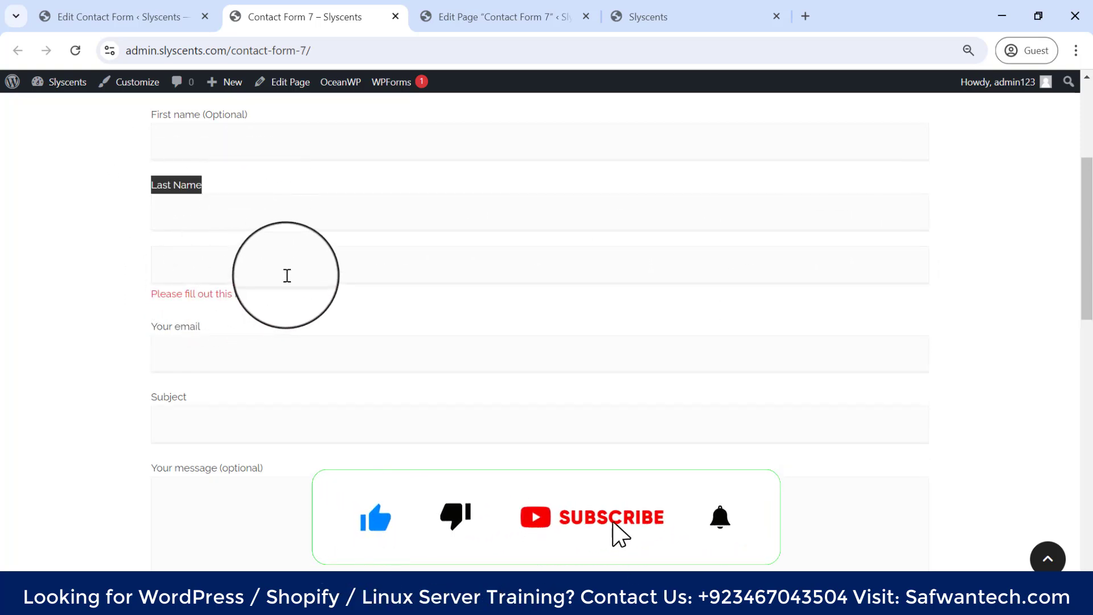
pyautogui.click(287, 276)
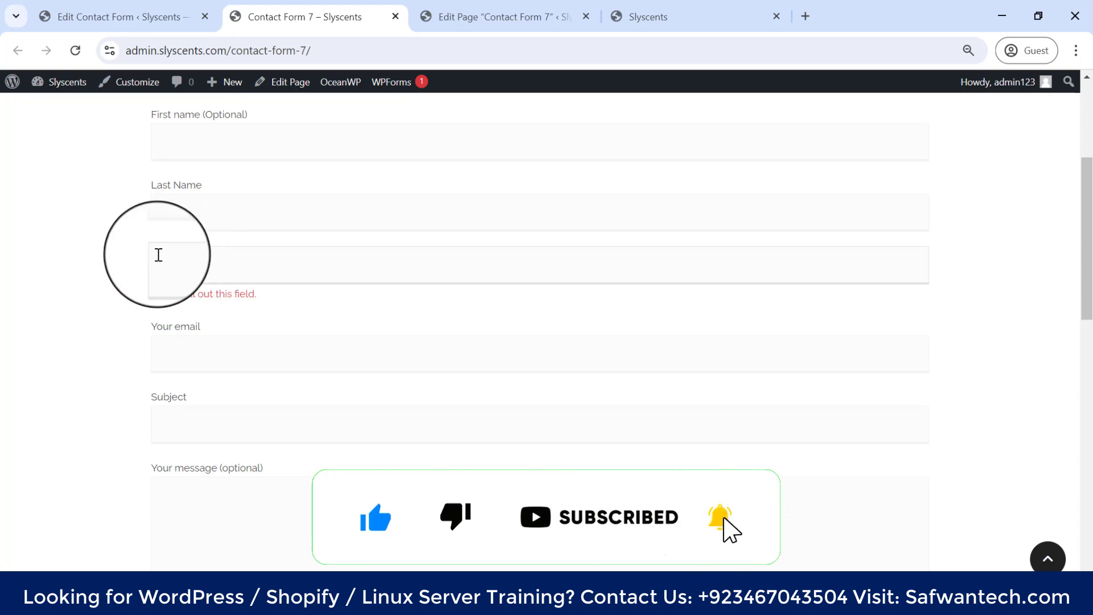
# Add the line "<label> Place Your Link" directly above the URL tag in the form template and save the form.
pyautogui.click(146, 5)
pyautogui.scroll(-5, 488, 337)
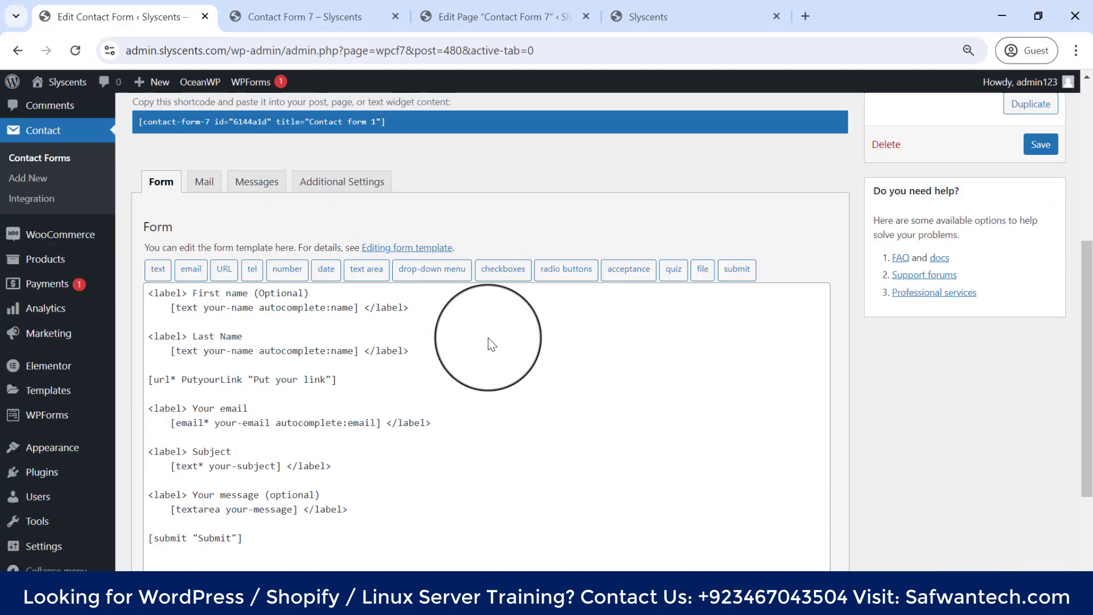
pyautogui.scroll(-3, 487, 338)
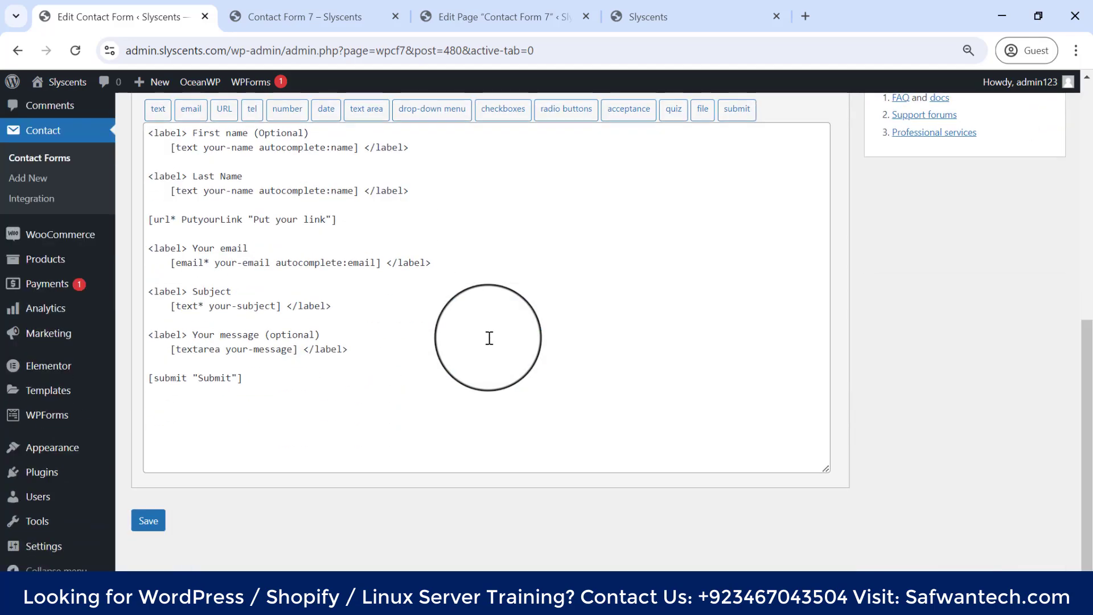
pyautogui.scroll(2, 489, 338)
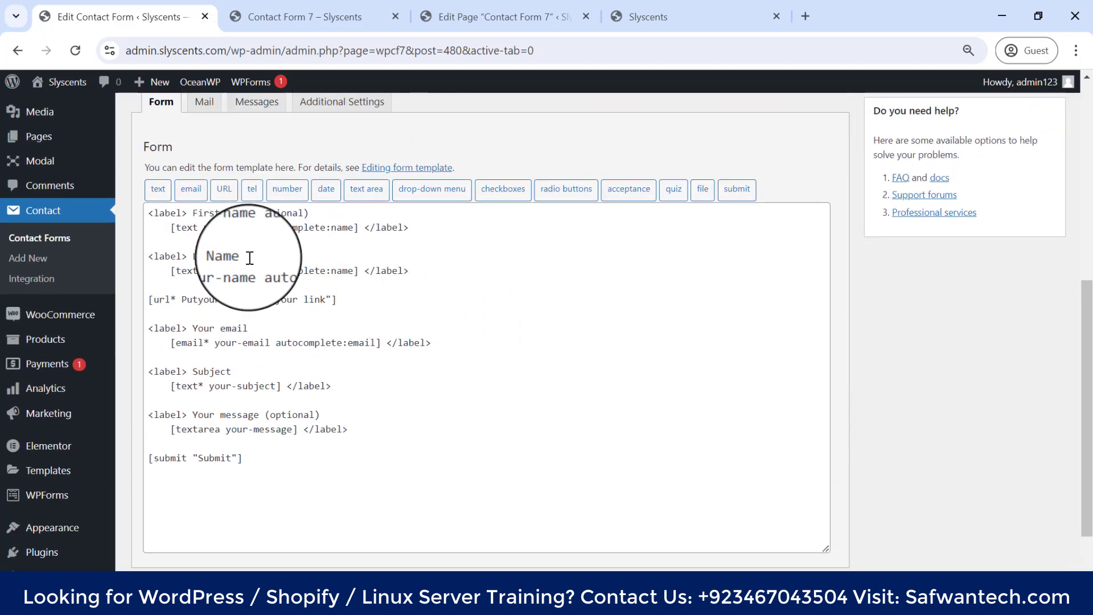
pyautogui.moveTo(248, 256); pyautogui.dragTo(151, 257)
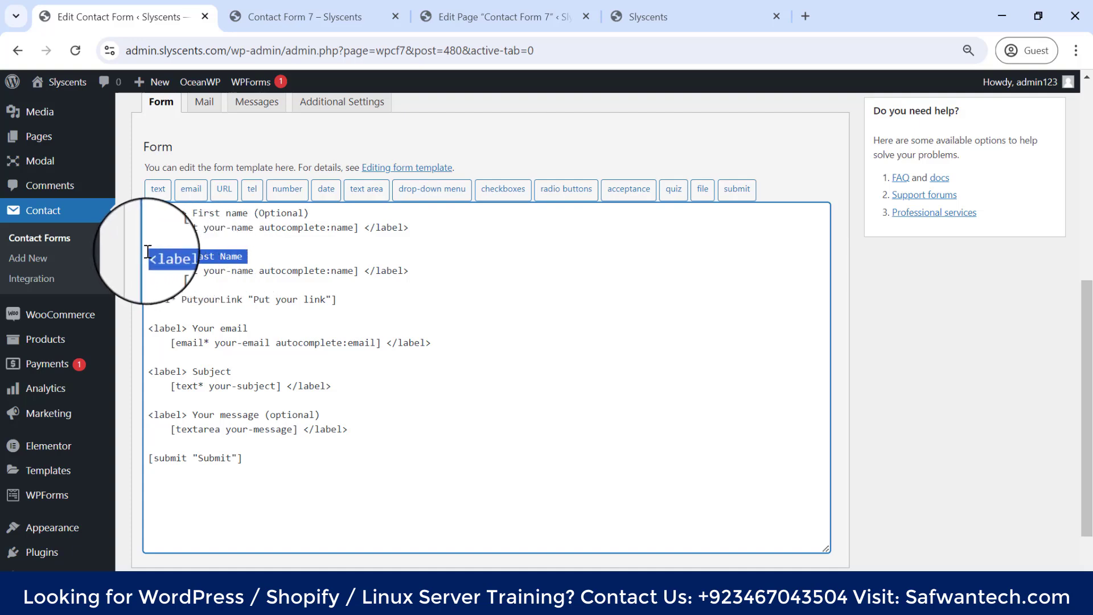
pyautogui.click(164, 287)
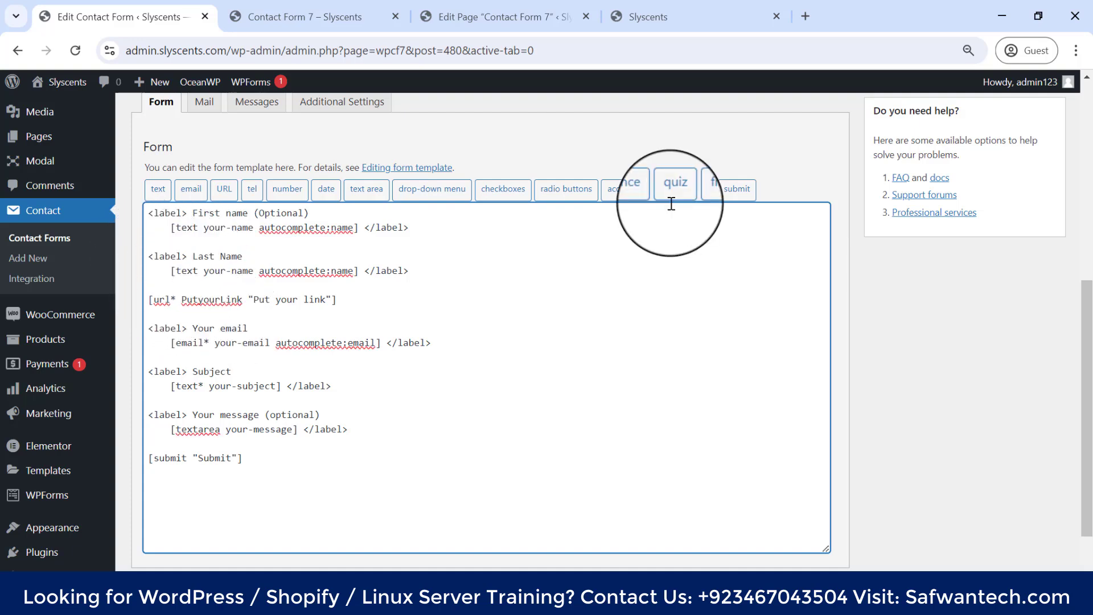
pyautogui.press('Return')
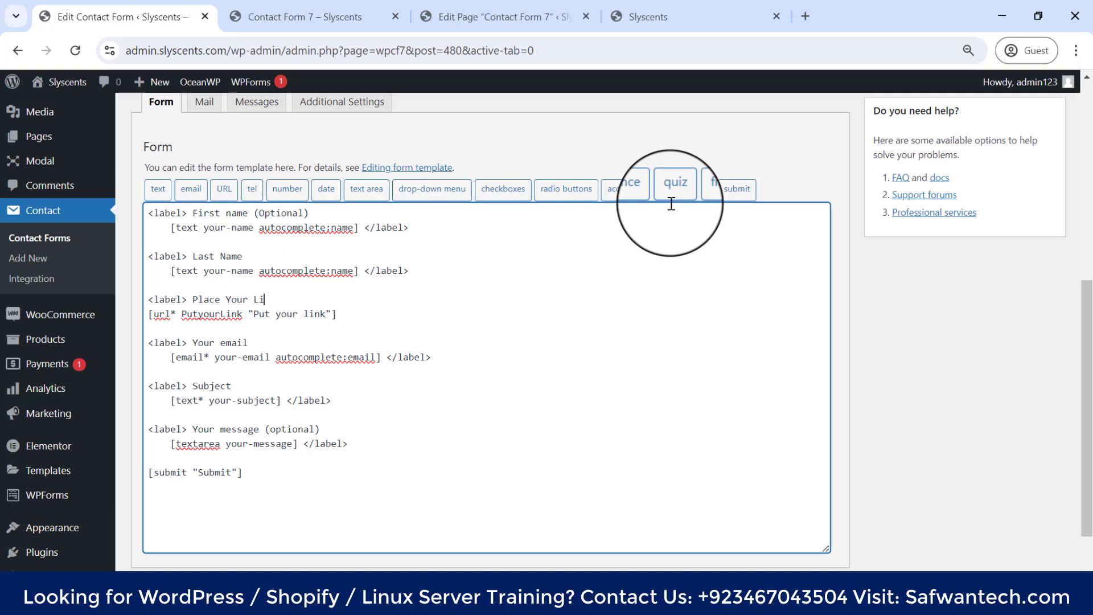
pyautogui.scroll(-2, 207, 317)
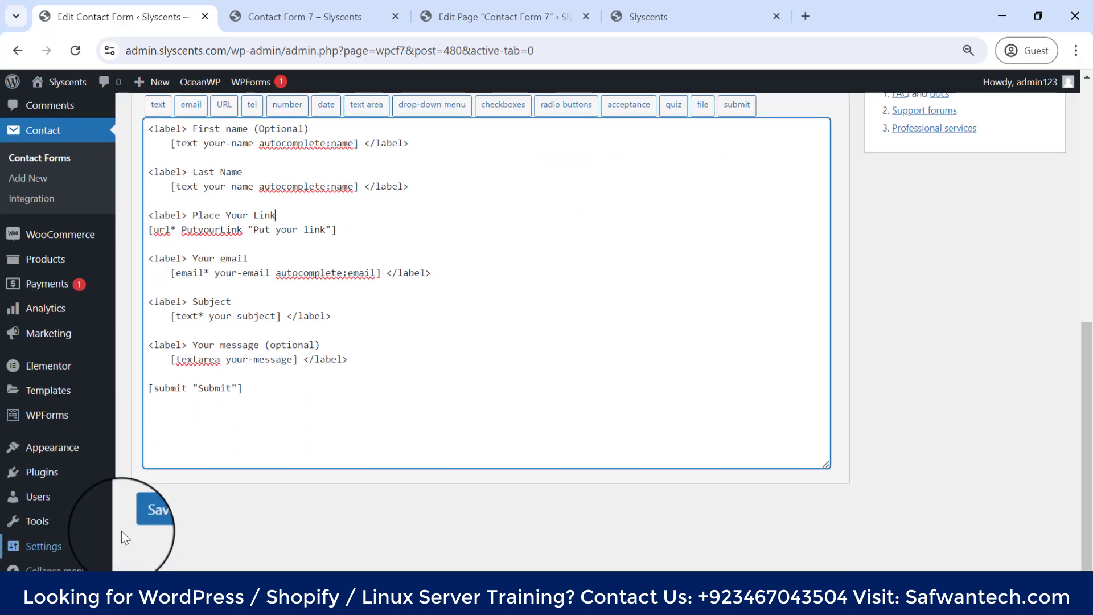
pyautogui.click(146, 514)
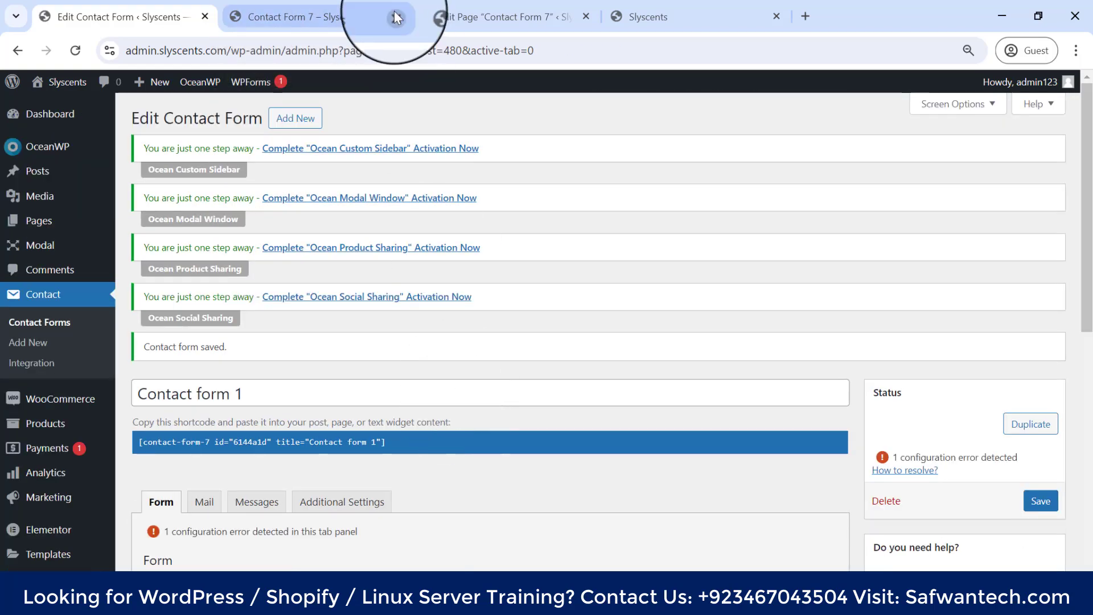
# Reload the published contact form page and check the link field's label and spacing.
pyautogui.click(376, 14)
pyautogui.click(74, 50)
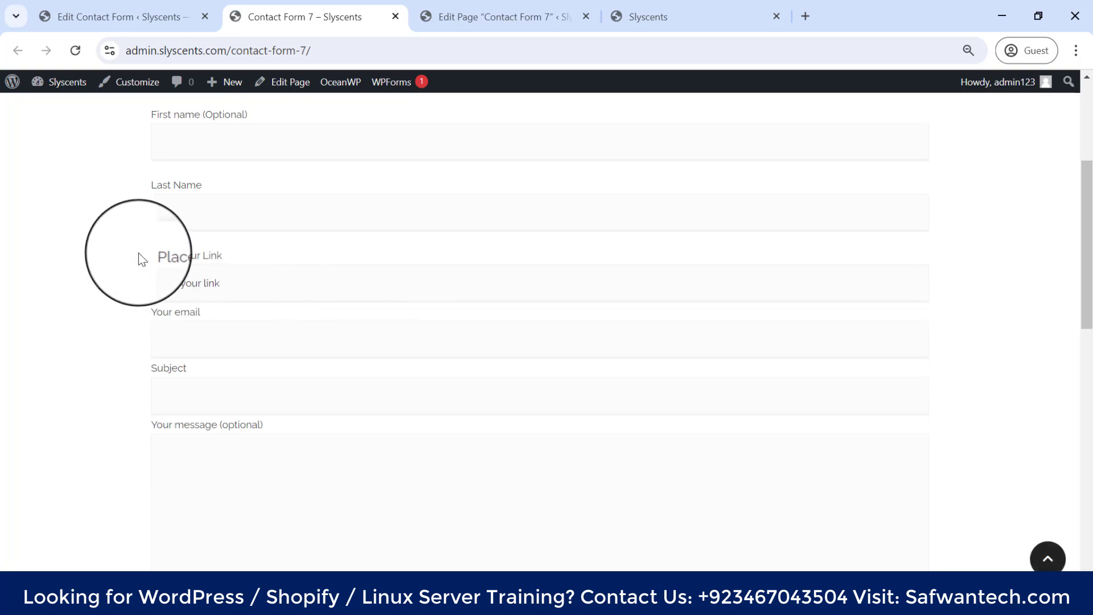
pyautogui.click(196, 279)
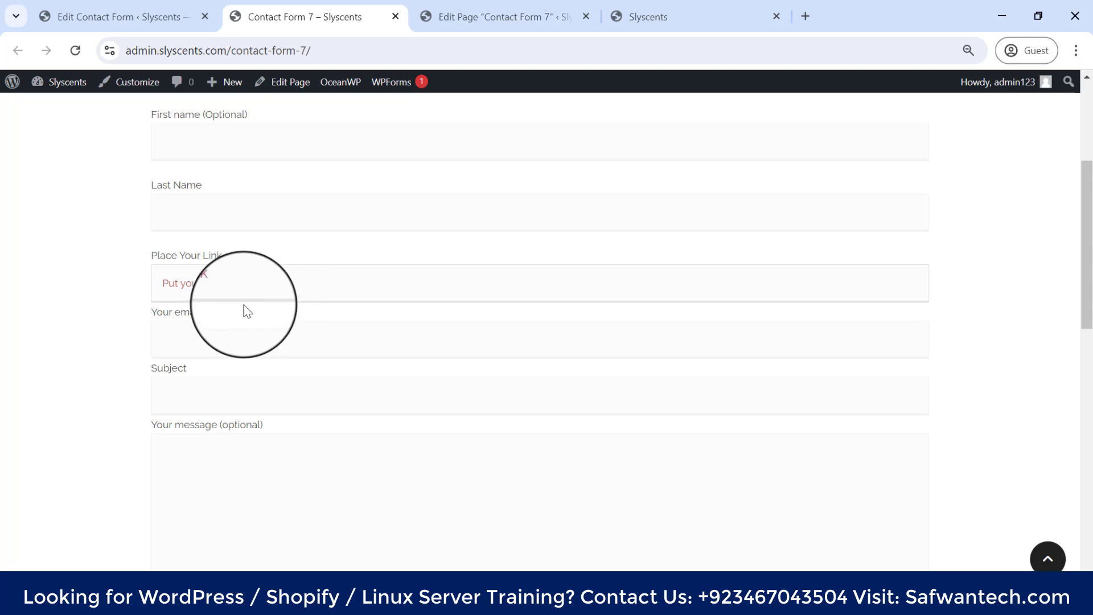
pyautogui.scroll(2, 186, 334)
pyautogui.scroll(-1, 182, 237)
# Review the First name, Last Name, Place Your Link and Your email blocks in the contact form's template.
pyautogui.click(123, 16)
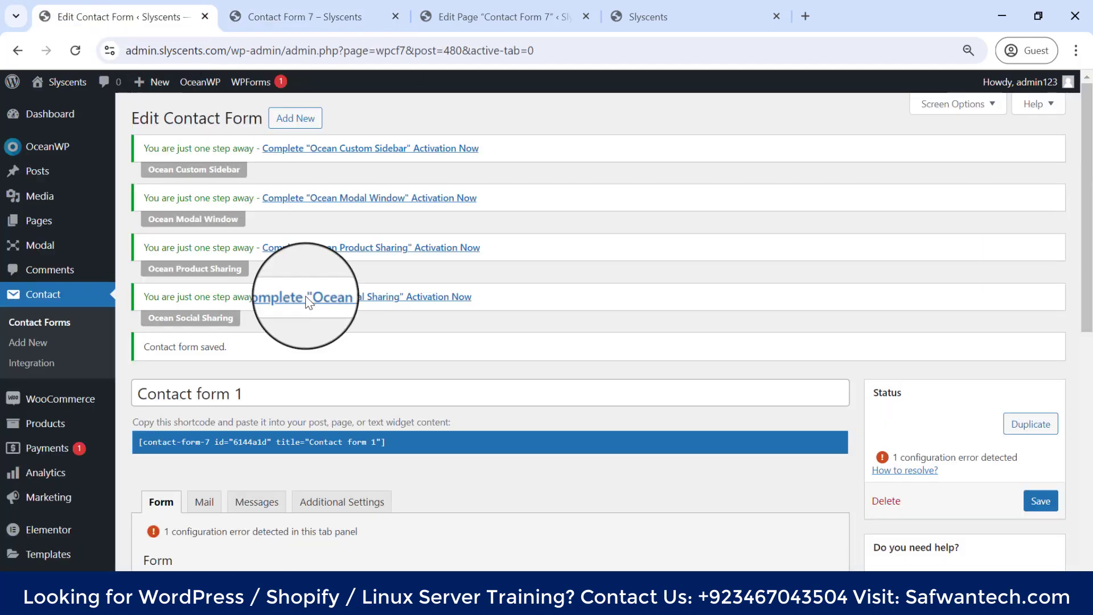
pyautogui.scroll(-7, 308, 301)
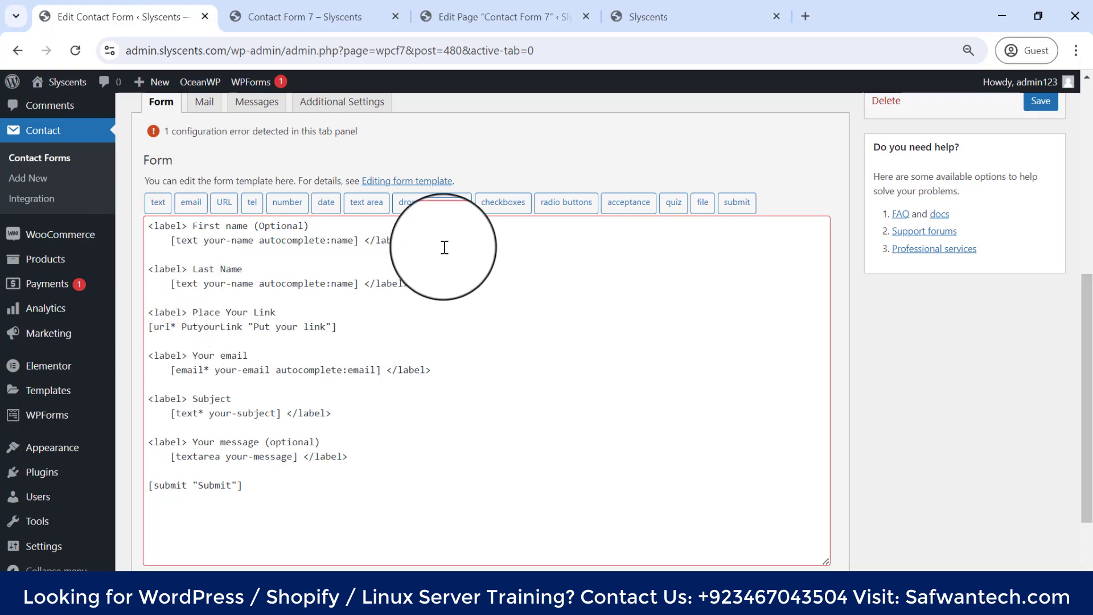
pyautogui.moveTo(409, 240); pyautogui.dragTo(149, 226)
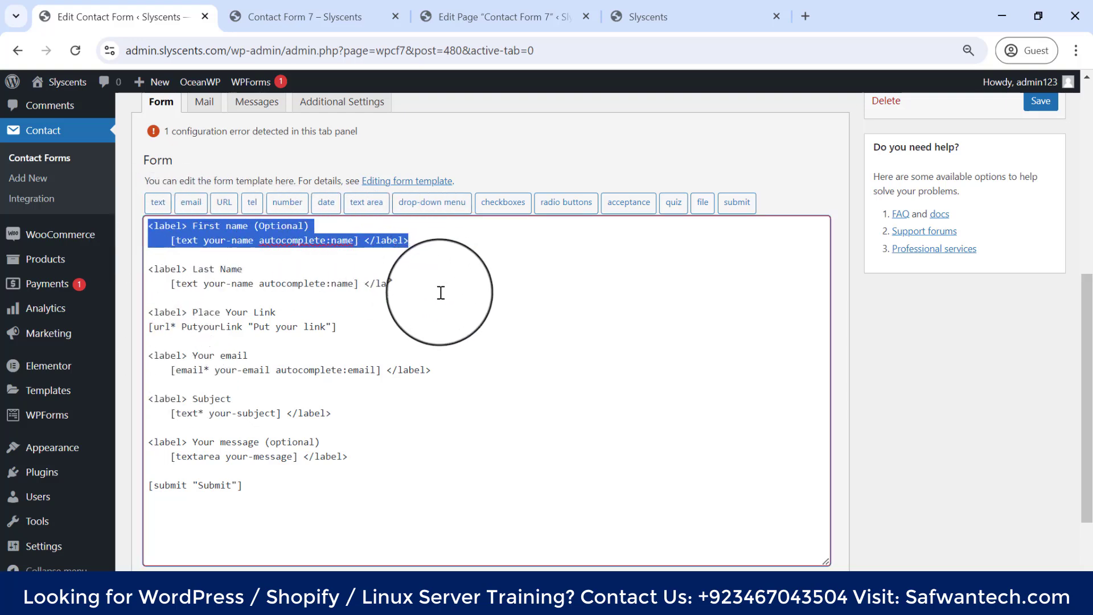
pyautogui.moveTo(418, 287); pyautogui.dragTo(149, 269)
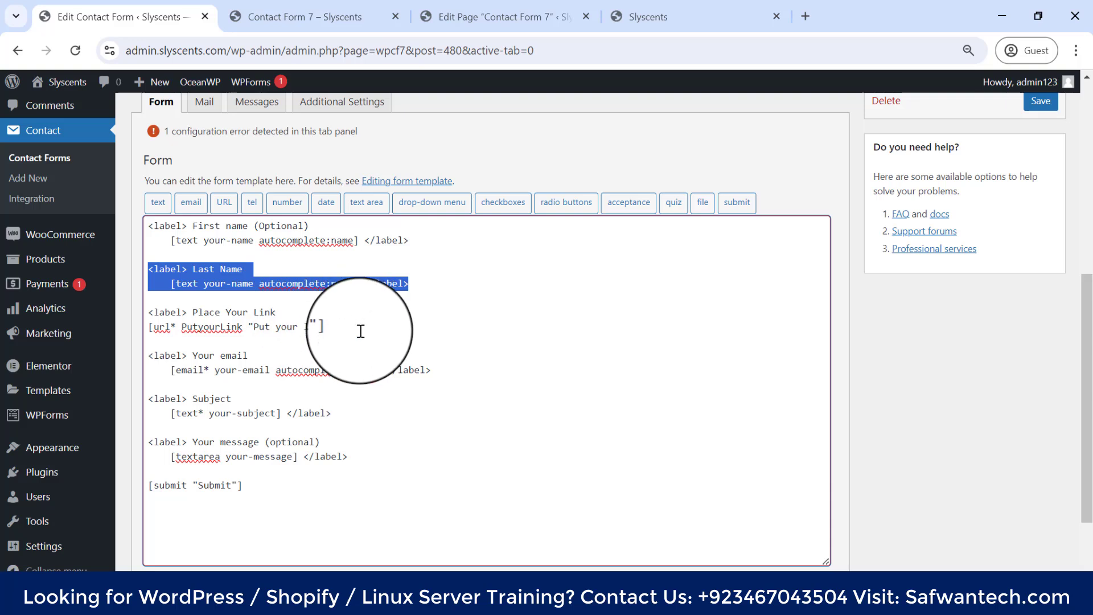
pyautogui.moveTo(360, 331); pyautogui.dragTo(111, 302)
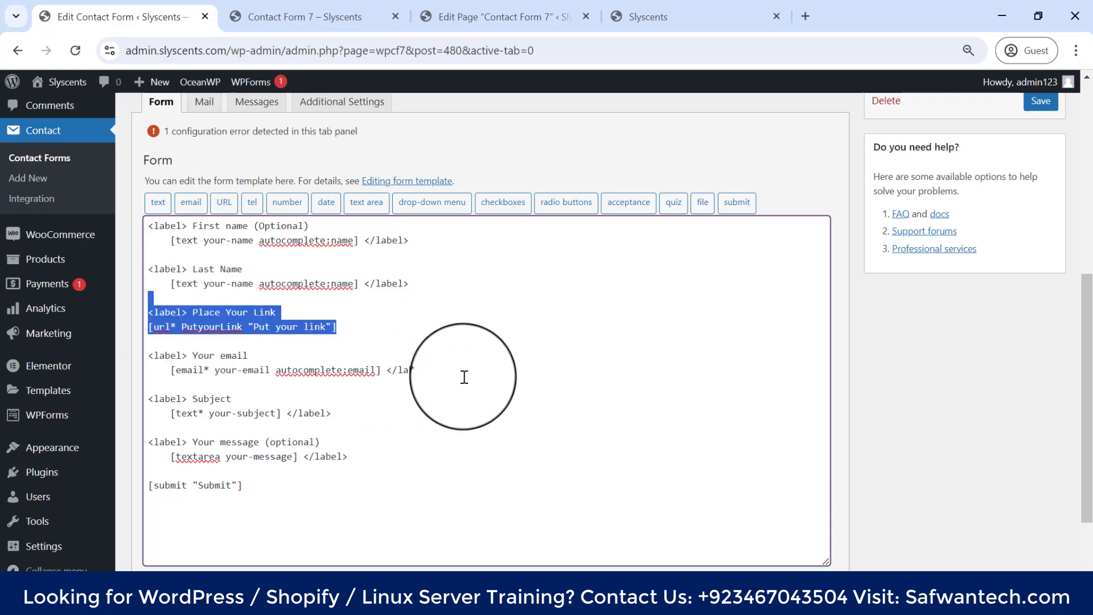
pyautogui.moveTo(455, 375); pyautogui.dragTo(161, 357)
pyautogui.doubleClick(194, 357)
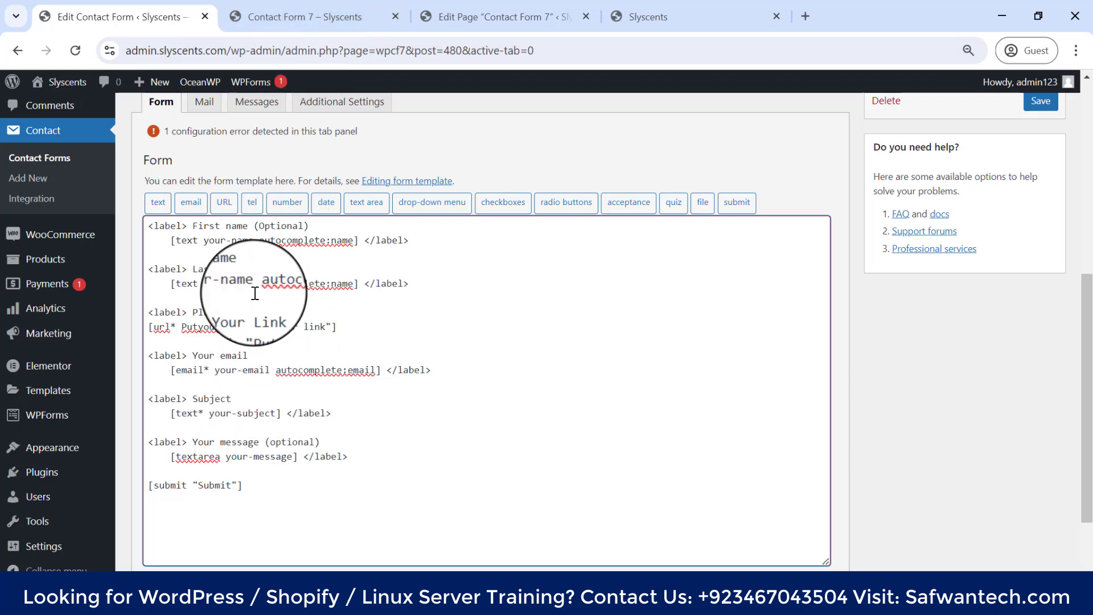
# Add two blank lines below the URL tag in the form template and open the telephone form-tag generator, reading its description.
pyautogui.press('Return')
pyautogui.press('Return')
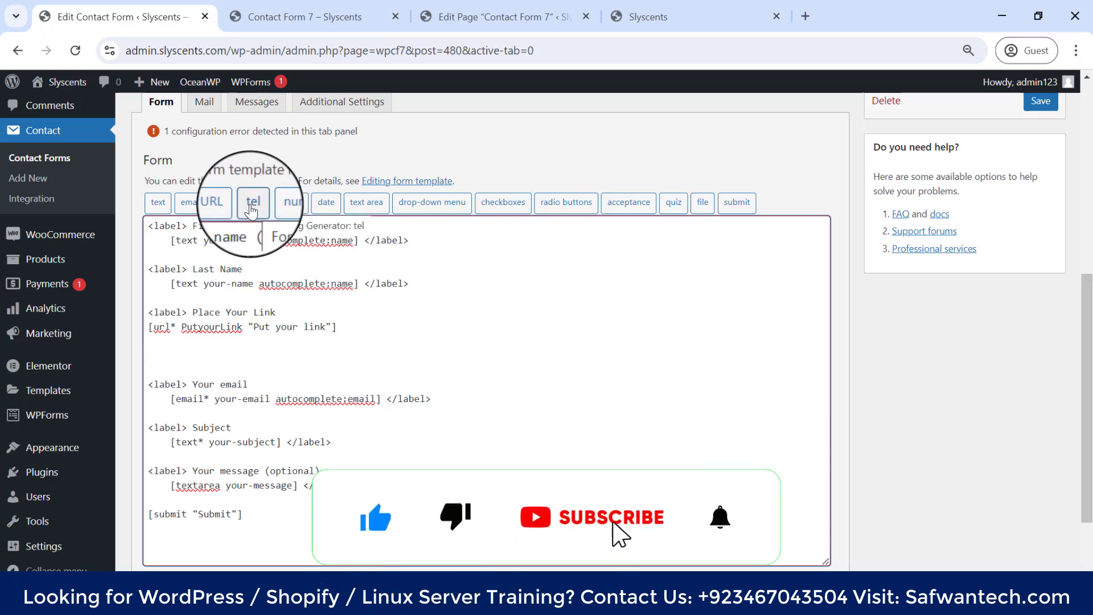
pyautogui.click(252, 202)
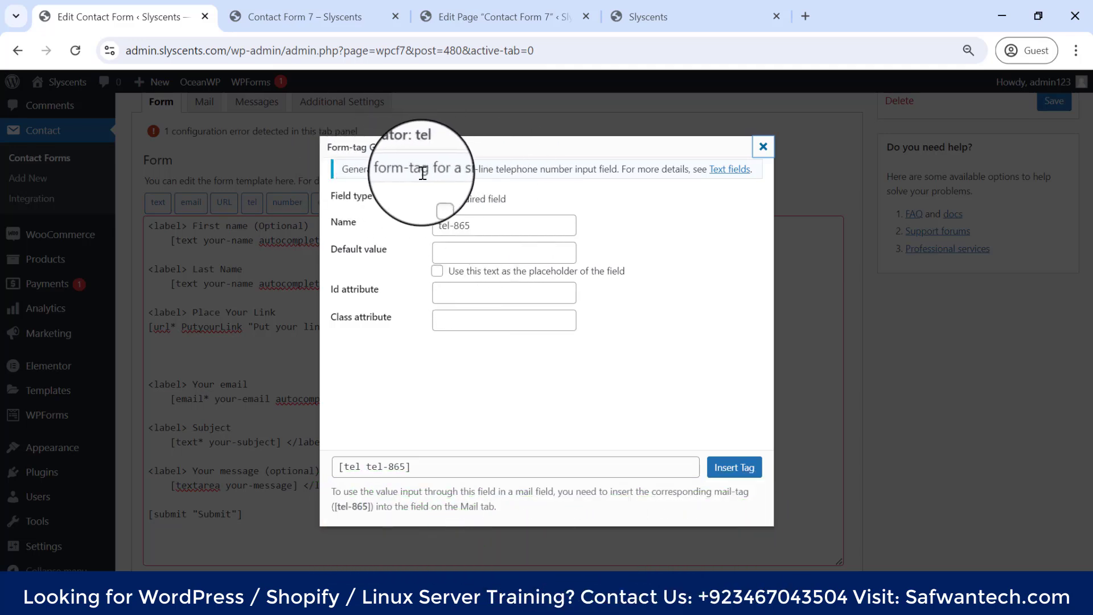
pyautogui.moveTo(425, 171); pyautogui.dragTo(392, 169)
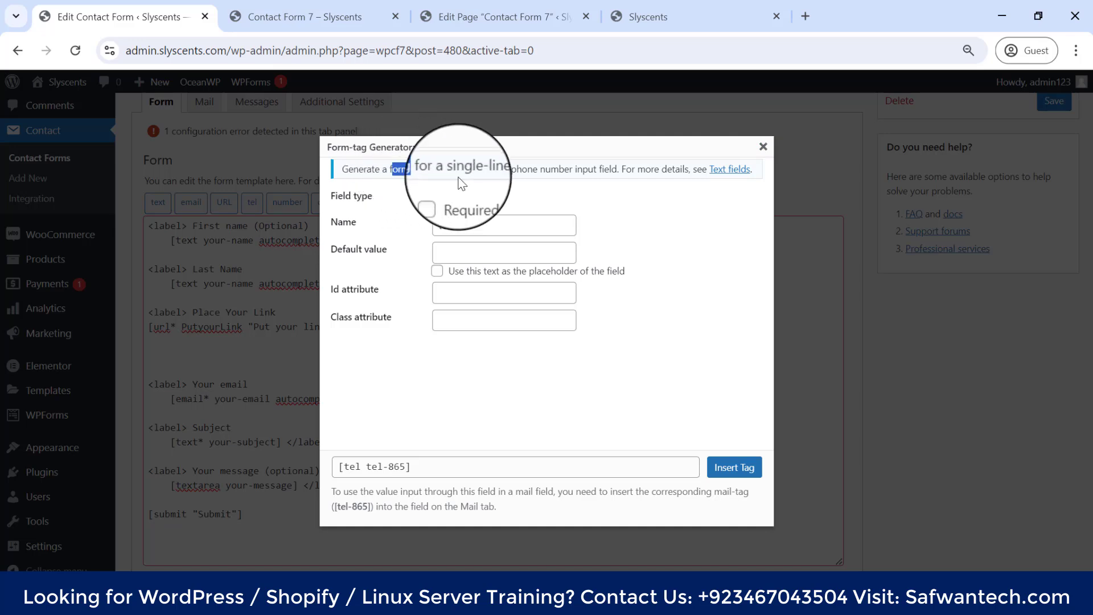
pyautogui.doubleClick(576, 170)
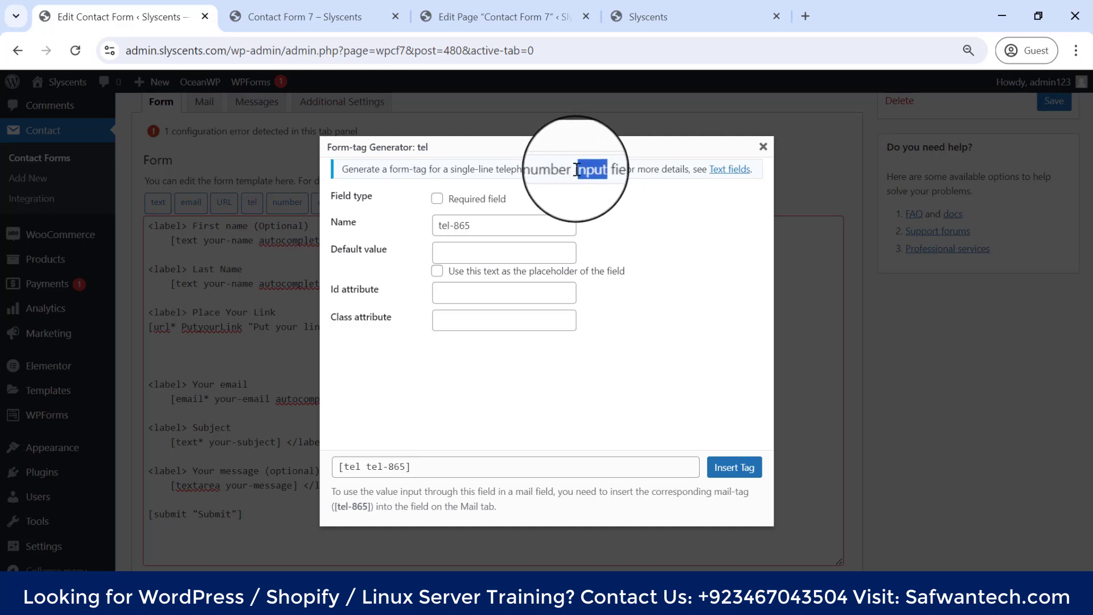
pyautogui.doubleClick(576, 170)
pyautogui.moveTo(620, 170); pyautogui.dragTo(622, 171)
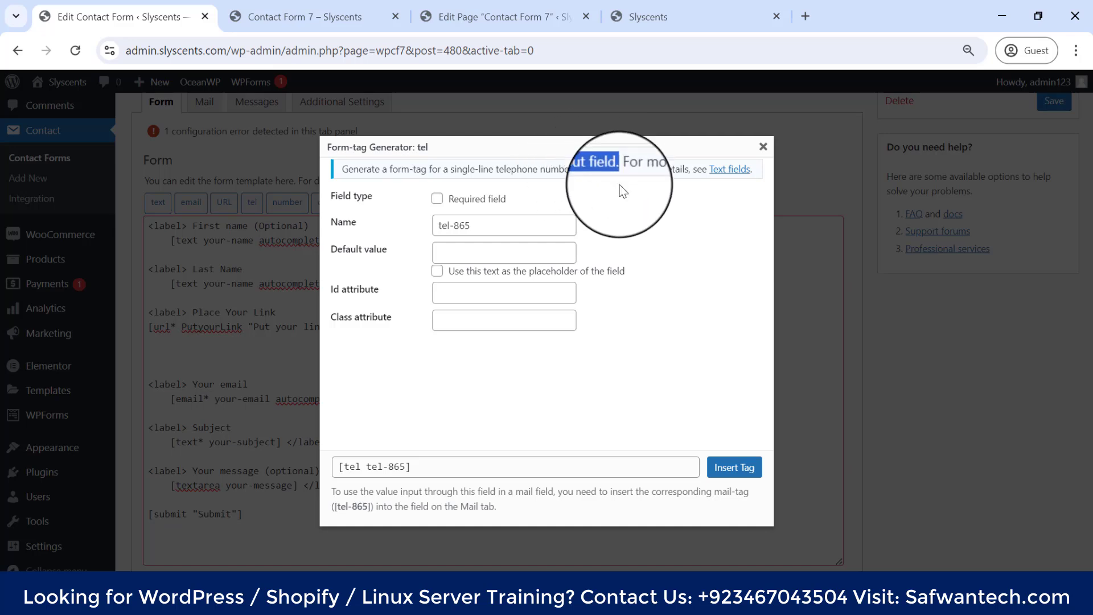
# Make the telephone tag required, name it phoneno, enable the placeholder option, and copy the generated tag before closing the generator.
pyautogui.click(436, 199)
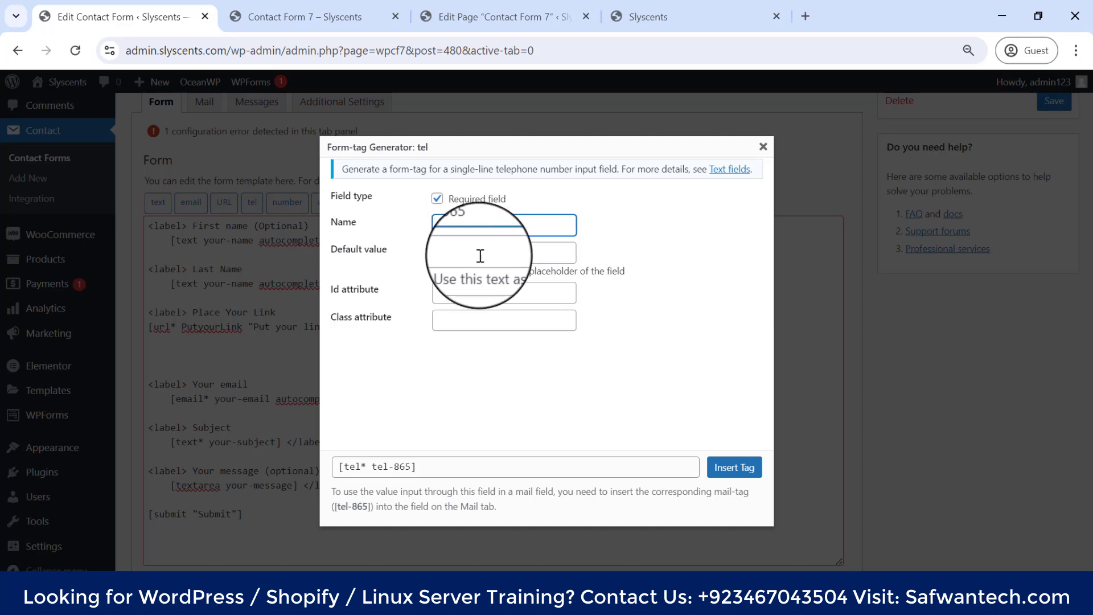
pyautogui.moveTo(434, 225); pyautogui.dragTo(934, 219)
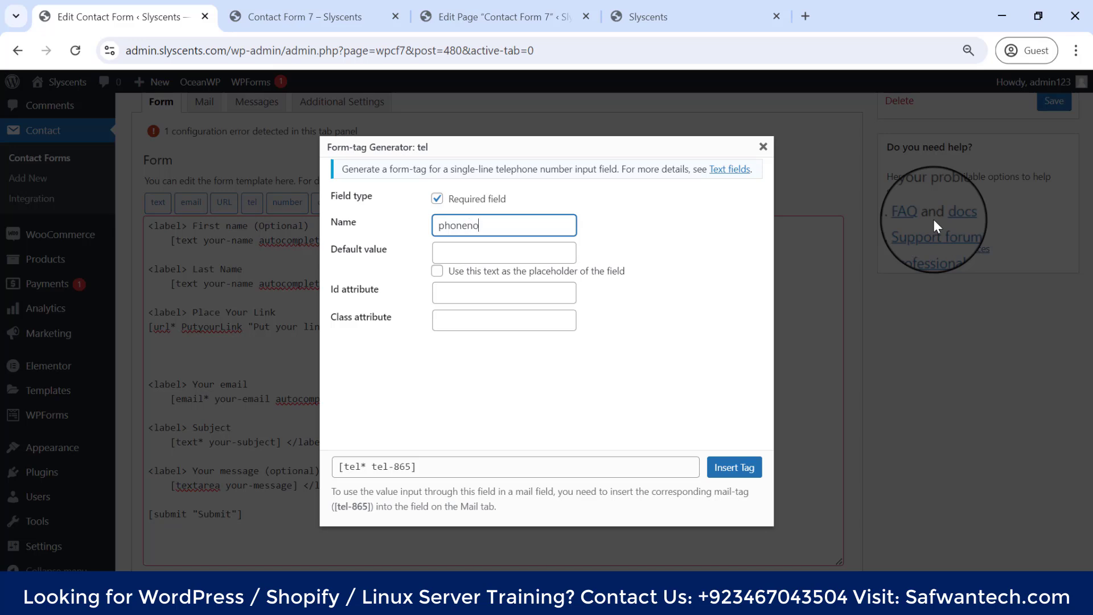
pyautogui.click(470, 357)
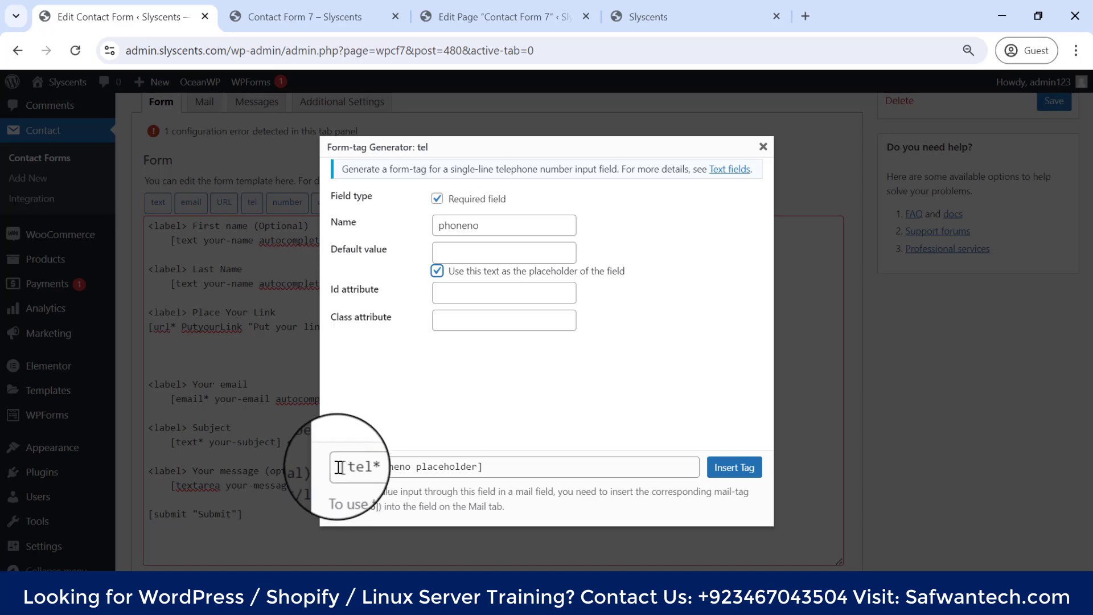
pyautogui.click(444, 467)
pyautogui.hotkey('ctrl', 'c')
pyautogui.rightClick(447, 470)
pyautogui.click(473, 305)
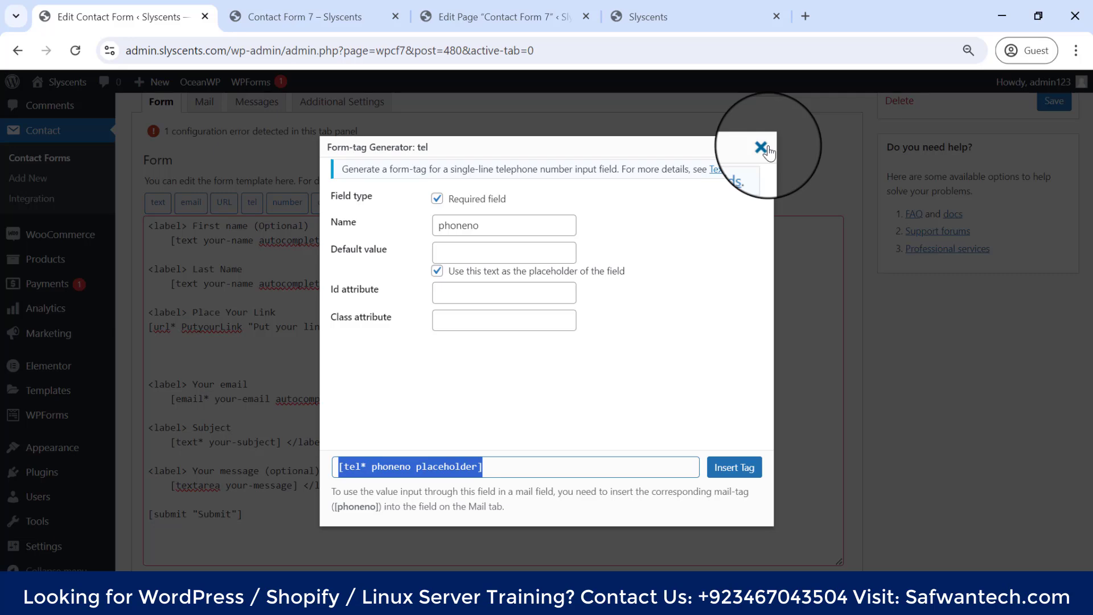
pyautogui.click(761, 147)
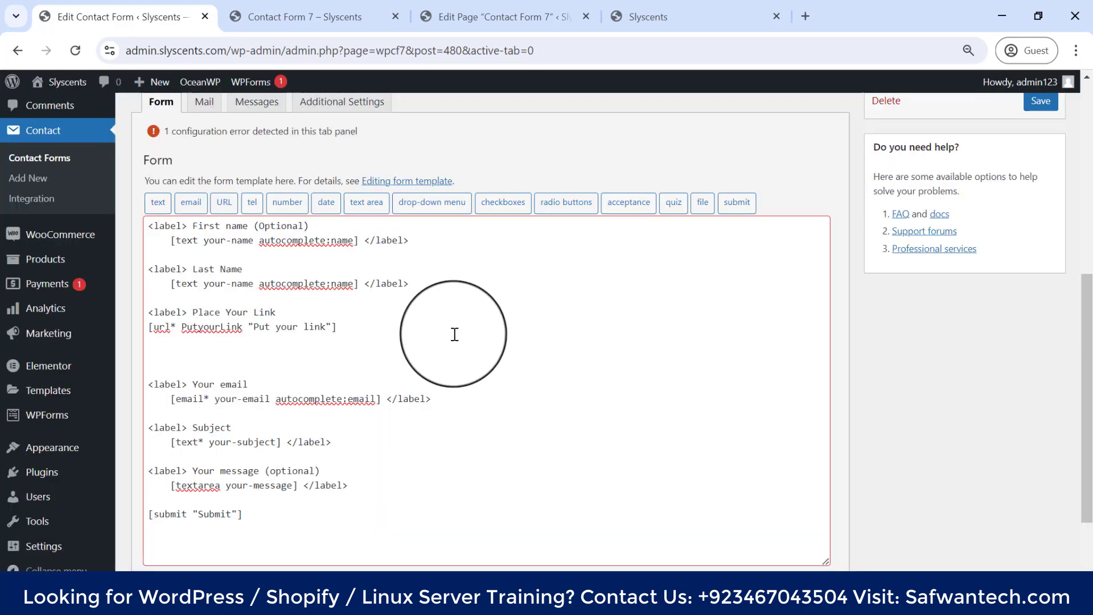
# Paste the tag [tel* phoneno placeholder] between the URL tag and the Your email block and save the form.
pyautogui.click(193, 349)
pyautogui.rightClick(181, 359)
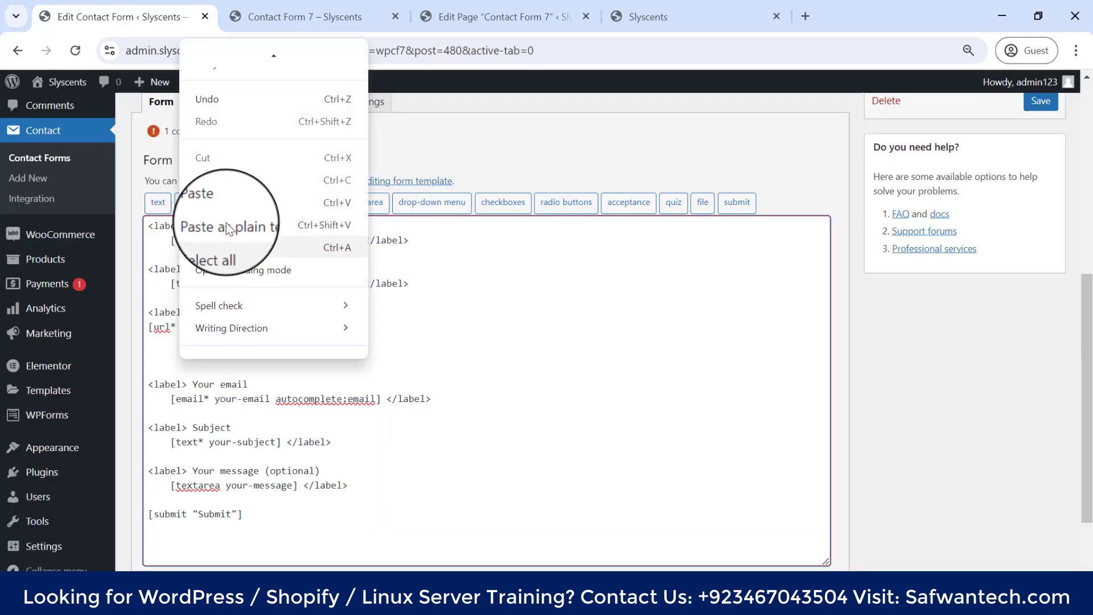
pyautogui.click(245, 191)
pyautogui.scroll(-2, 341, 353)
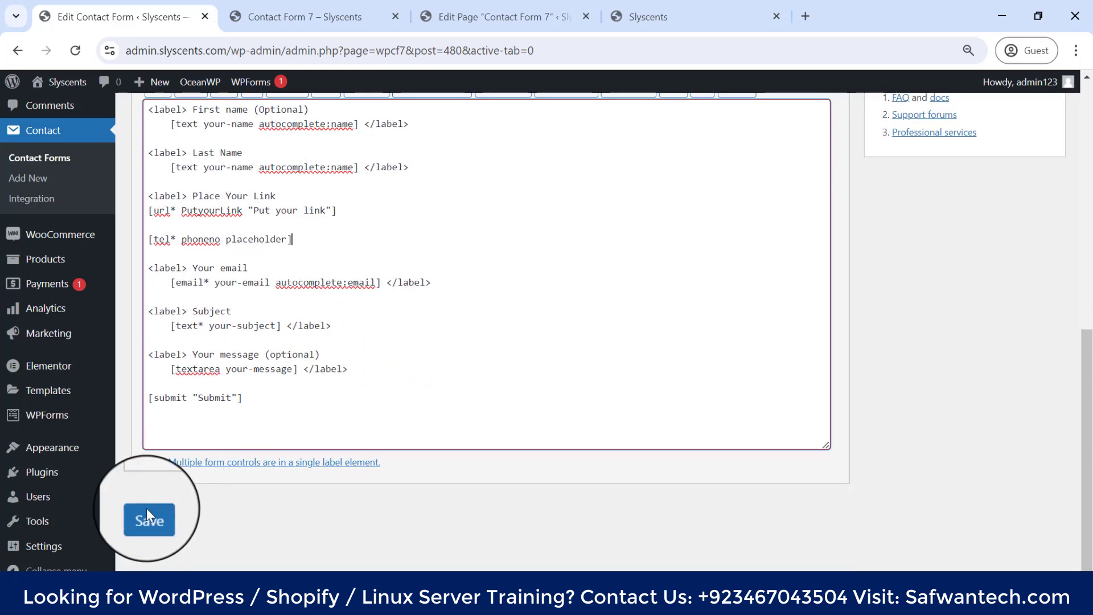
pyautogui.click(143, 522)
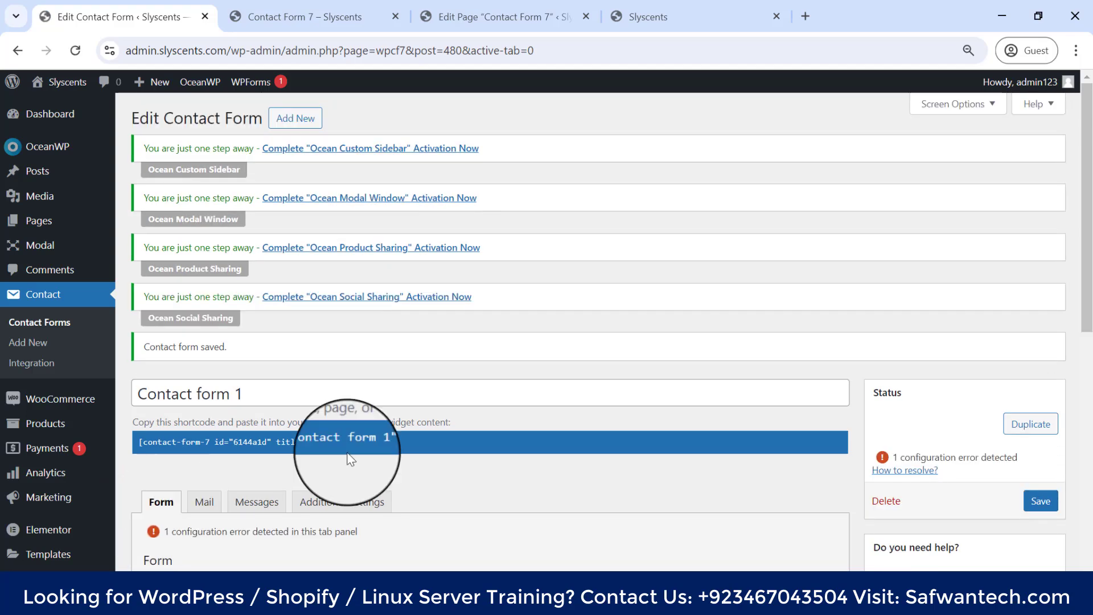
# Reload the published contact form page and test the unlabelled telephone field by entering a sample number.
pyautogui.click(296, 17)
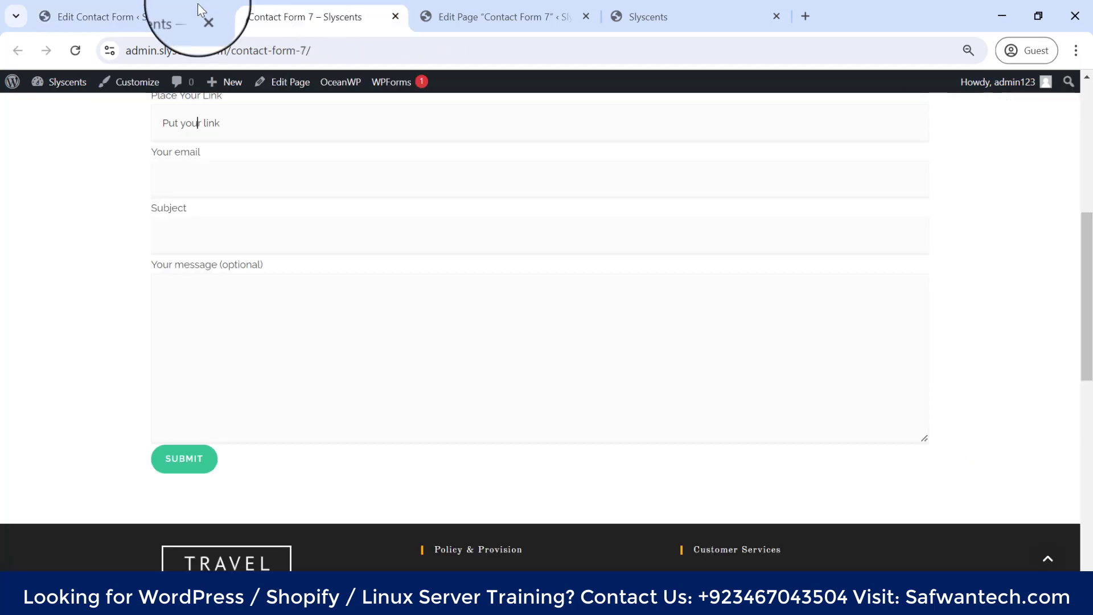
pyautogui.click(75, 50)
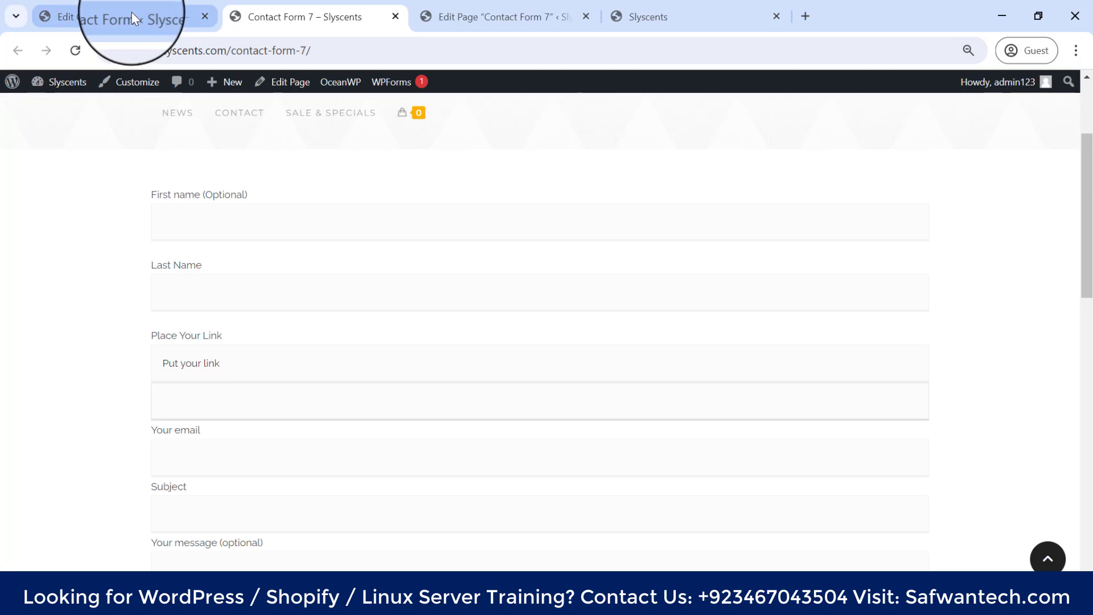
pyautogui.write('421424')
# Add the line "<label> Phone Number" directly above the telephone tag in the form template and save the form.
pyautogui.click(165, 14)
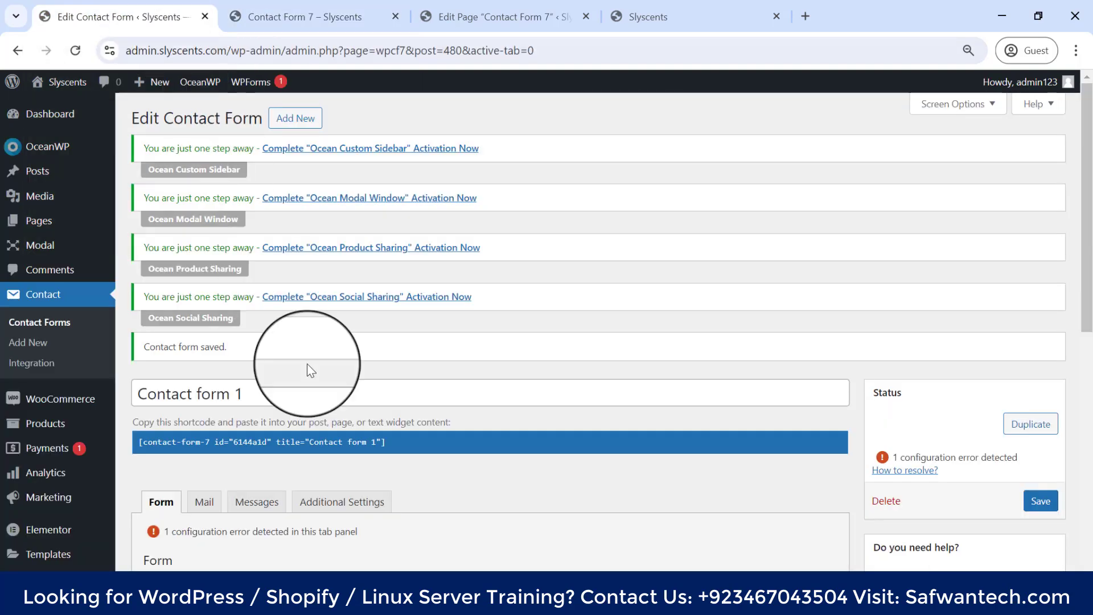
pyautogui.scroll(-6, 318, 387)
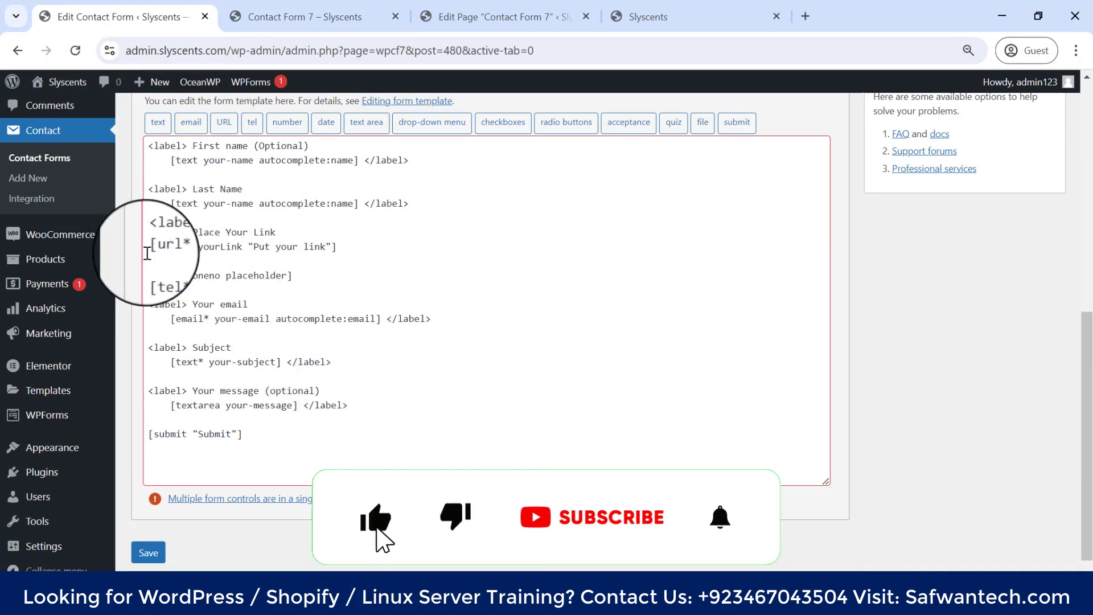
pyautogui.scroll(1, 297, 393)
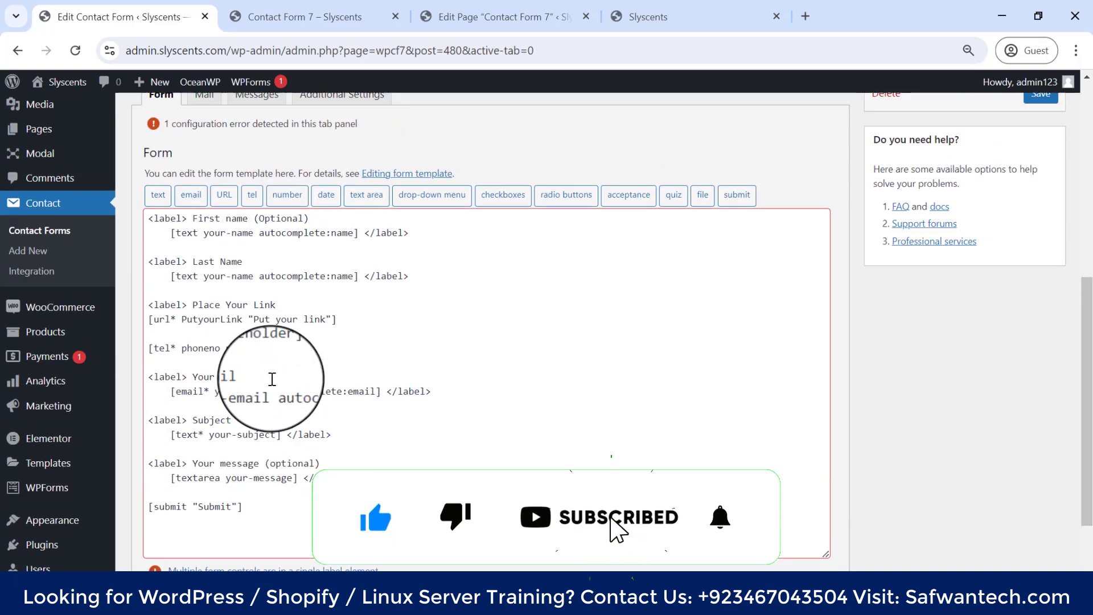
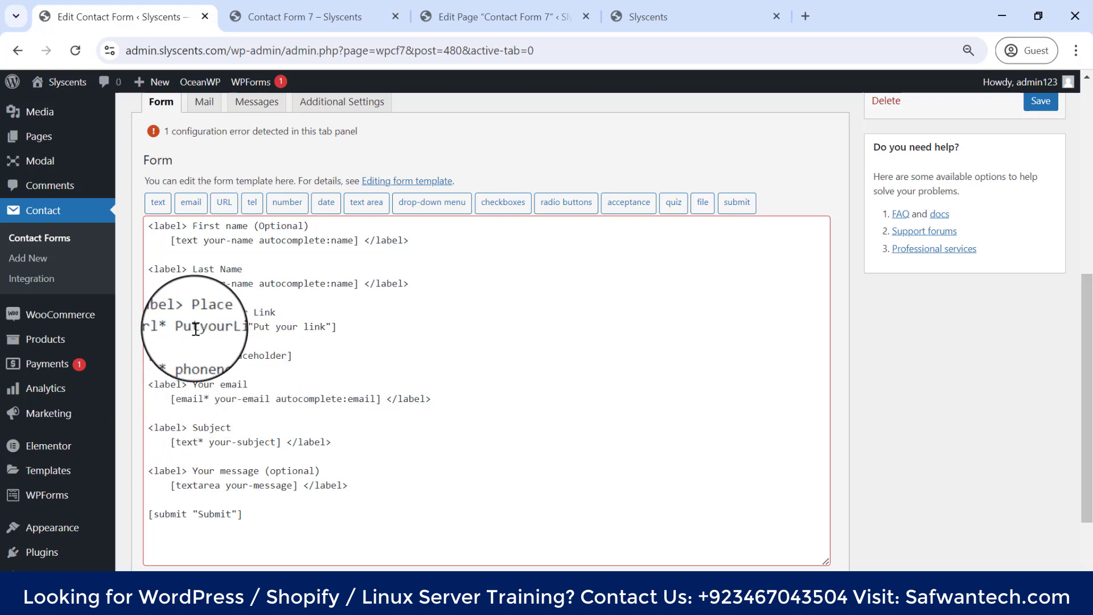
pyautogui.moveTo(279, 312); pyautogui.dragTo(149, 313)
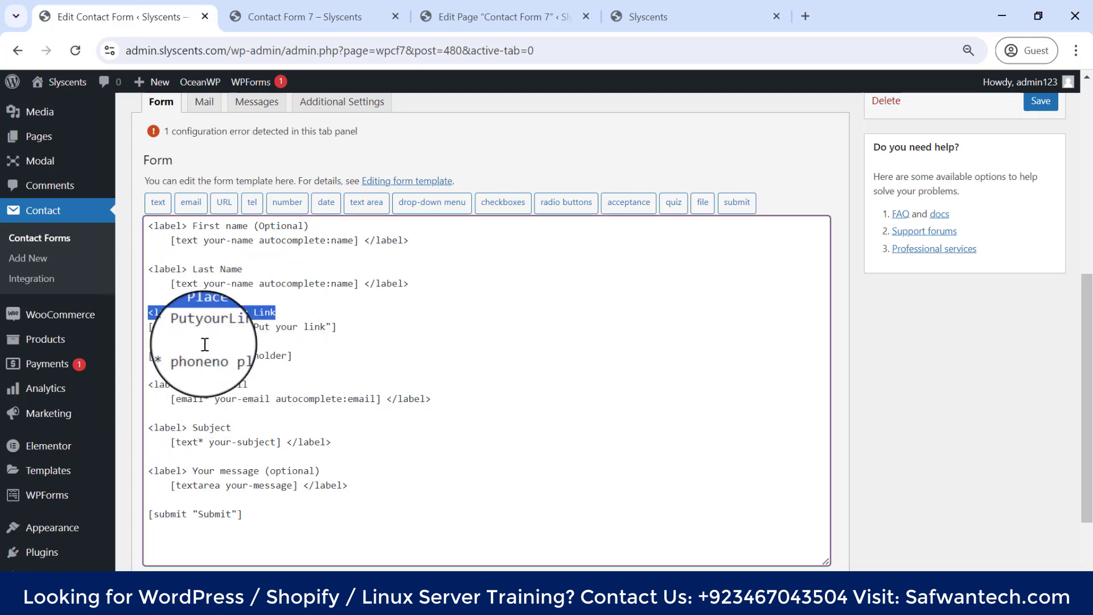
pyautogui.click(207, 347)
pyautogui.press('Return')
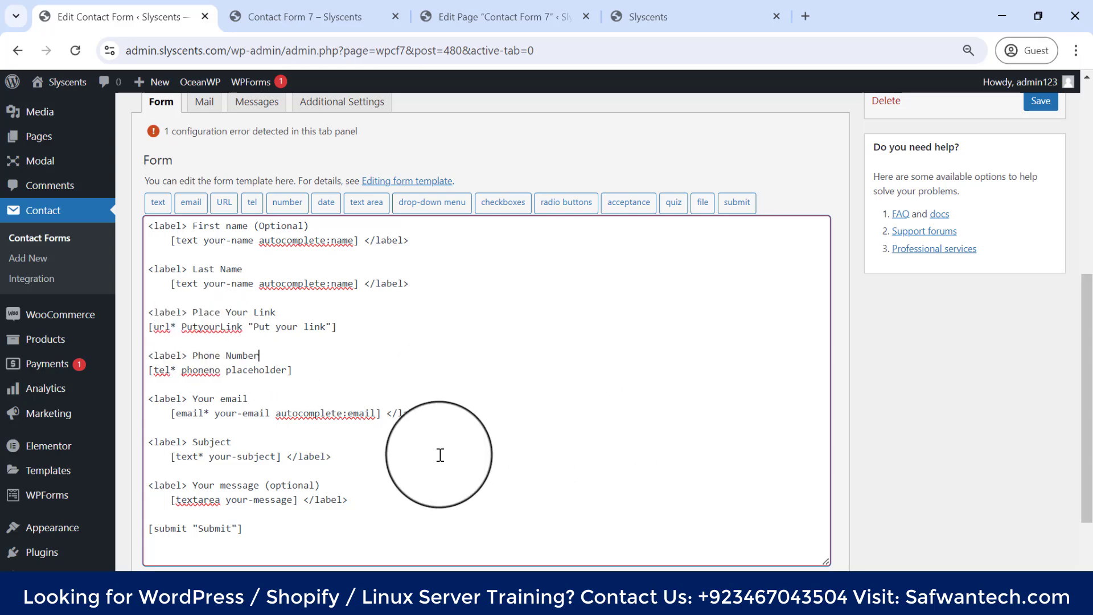
pyautogui.scroll(-3, 439, 456)
pyautogui.click(144, 556)
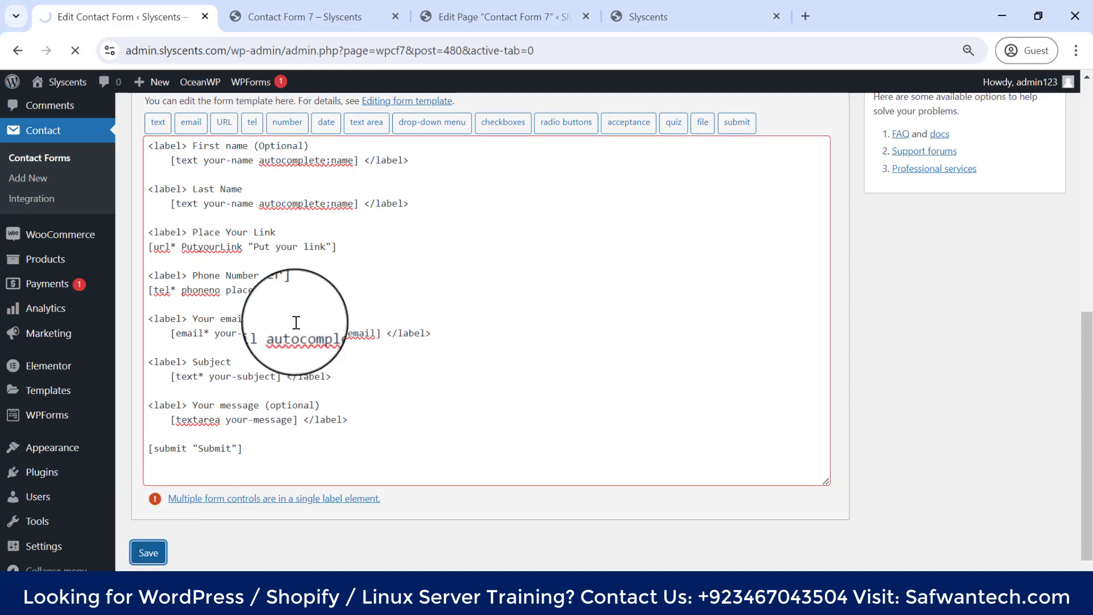
# Delete the Last Name block and the extra blank line it leaves in the form template, saving the form.
pyautogui.scroll(-10, 296, 322)
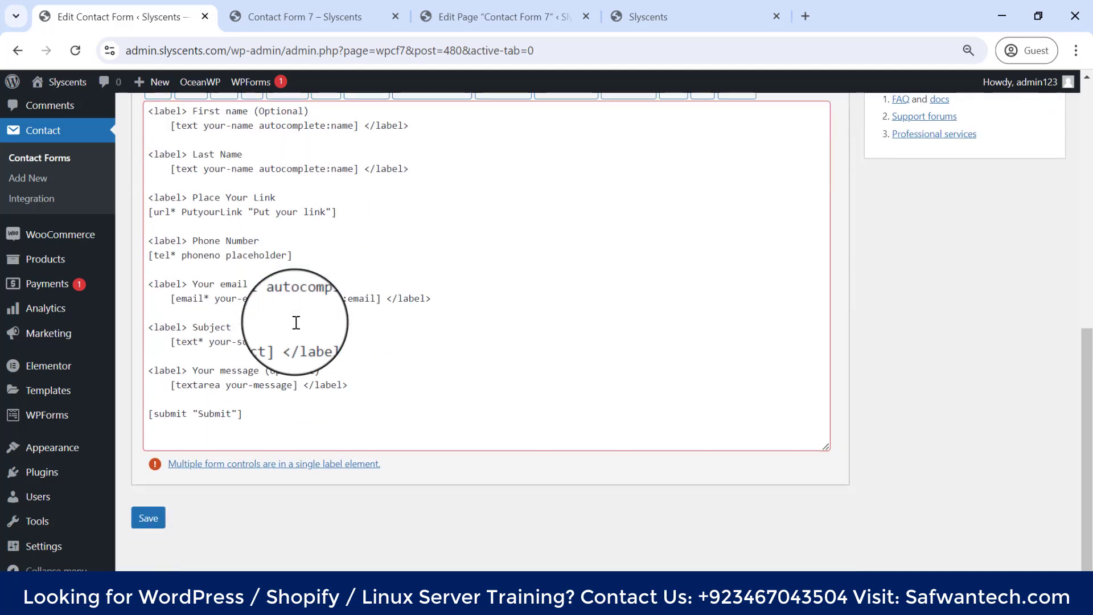
pyautogui.scroll(3, 297, 325)
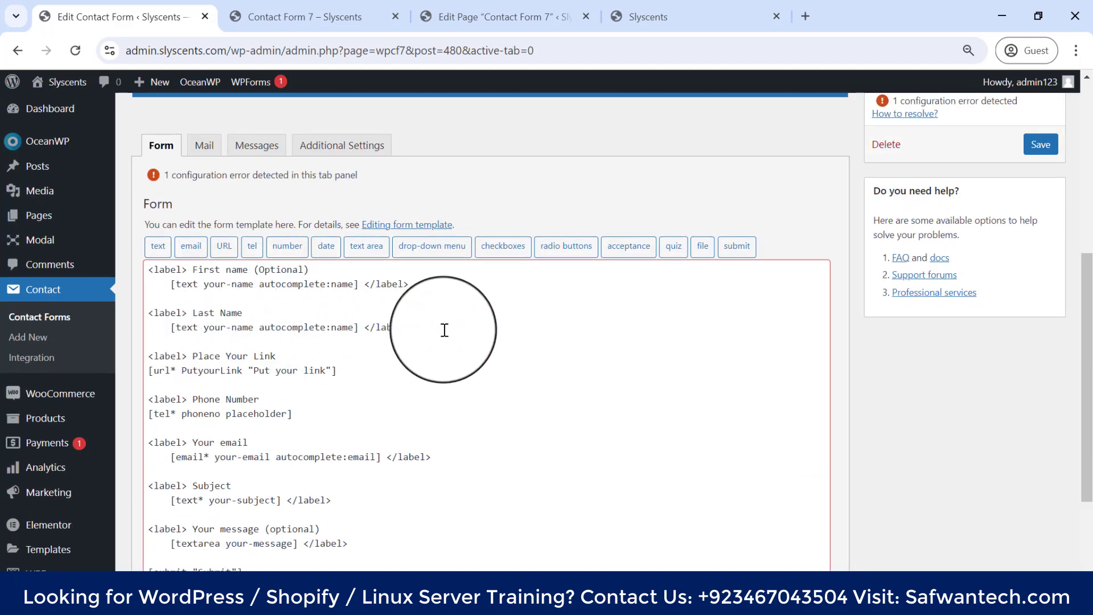
pyautogui.moveTo(438, 331); pyautogui.dragTo(135, 317)
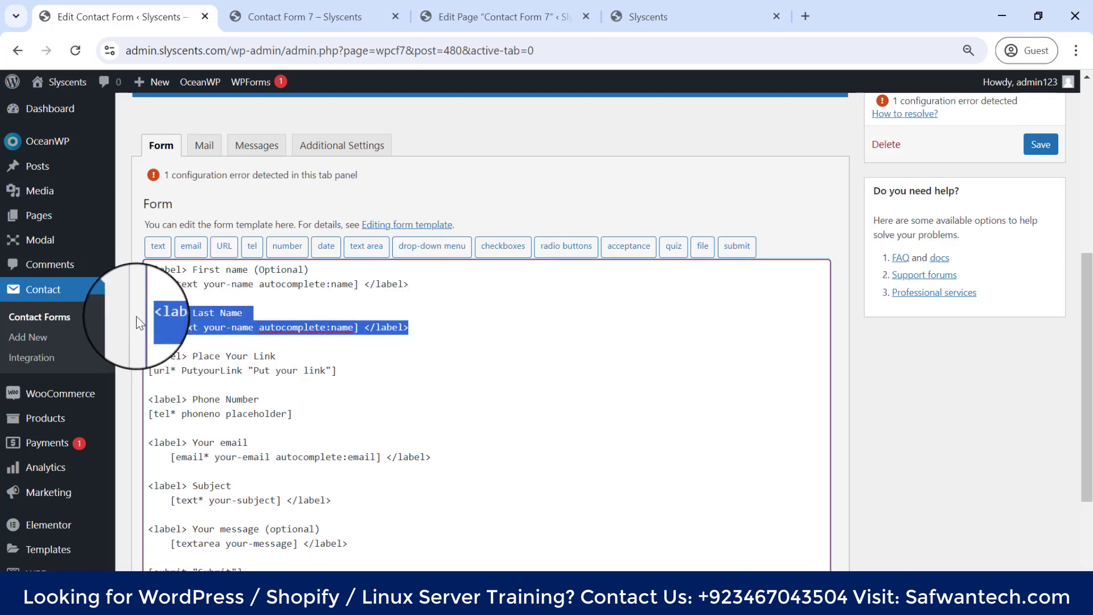
pyautogui.press('BackSpace')
pyautogui.scroll(-3, 289, 353)
pyautogui.click(148, 517)
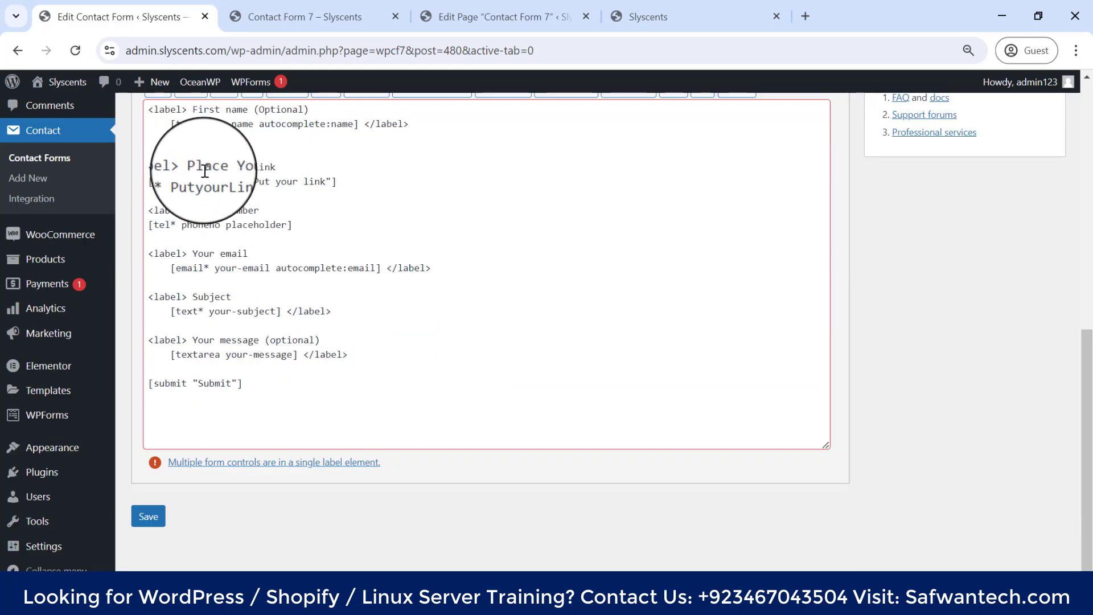
pyautogui.click(209, 148)
pyautogui.press('BackSpace')
pyautogui.click(148, 517)
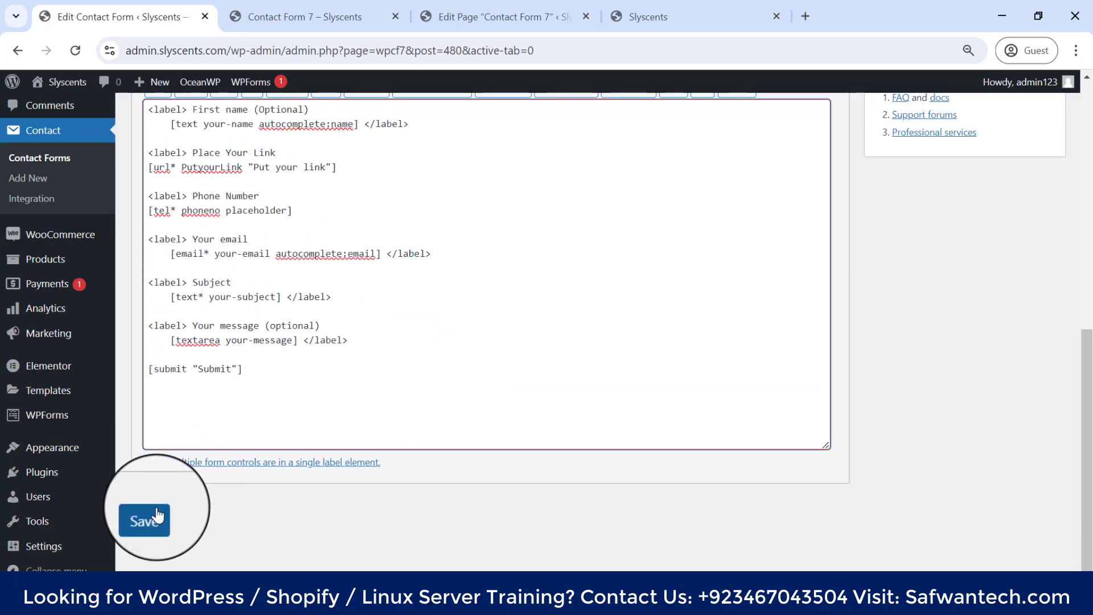
# Reload the published contact form page and check the Phone Number field and the removal of Last Name.
pyautogui.click(302, 16)
pyautogui.click(81, 55)
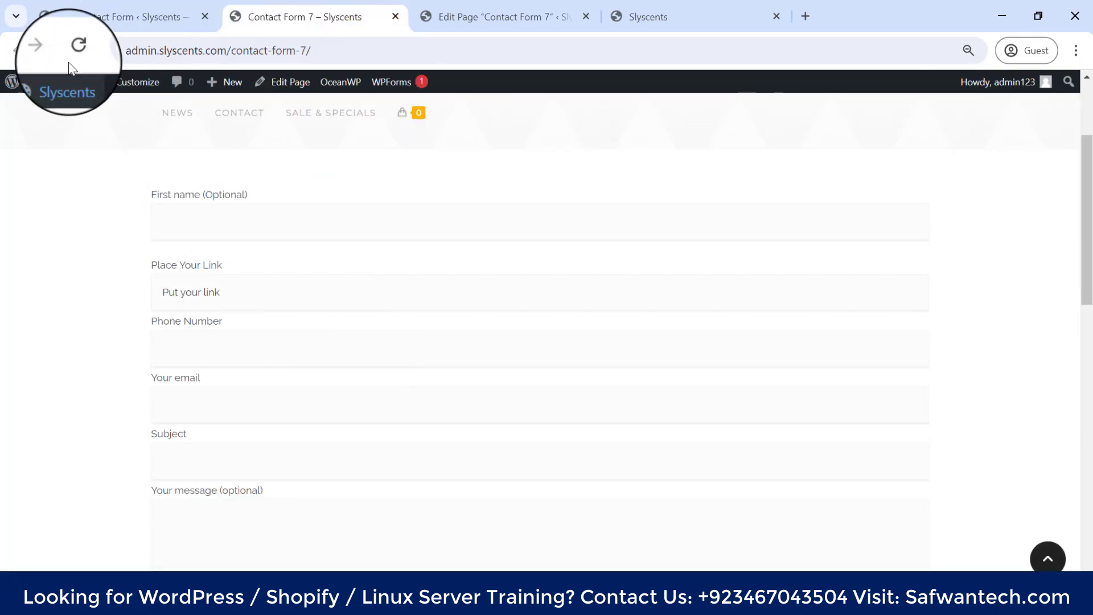
pyautogui.click(75, 51)
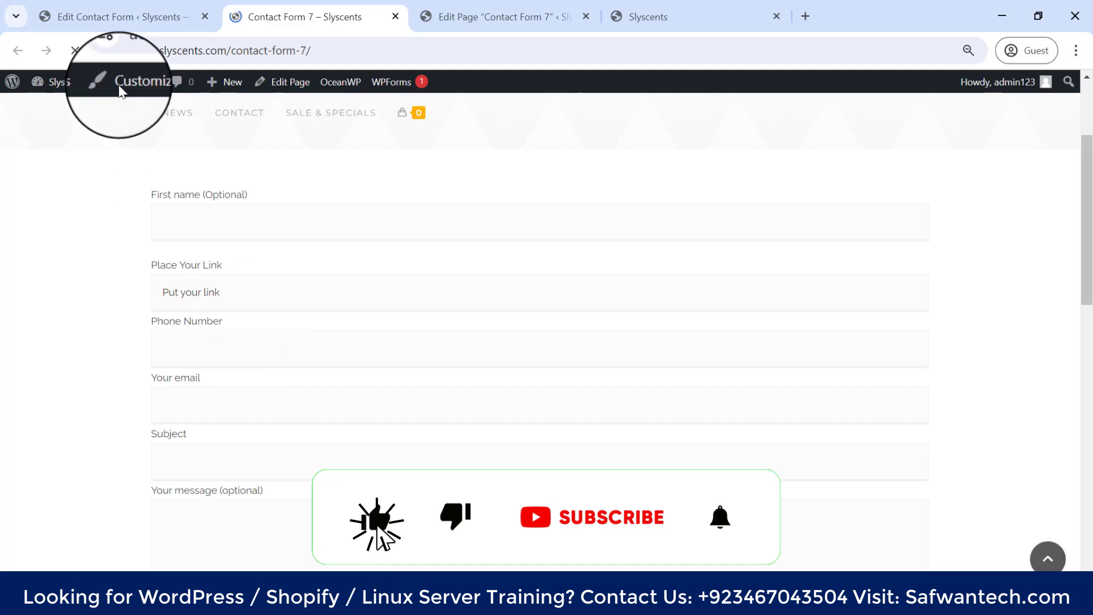
pyautogui.click(227, 294)
pyautogui.click(232, 318)
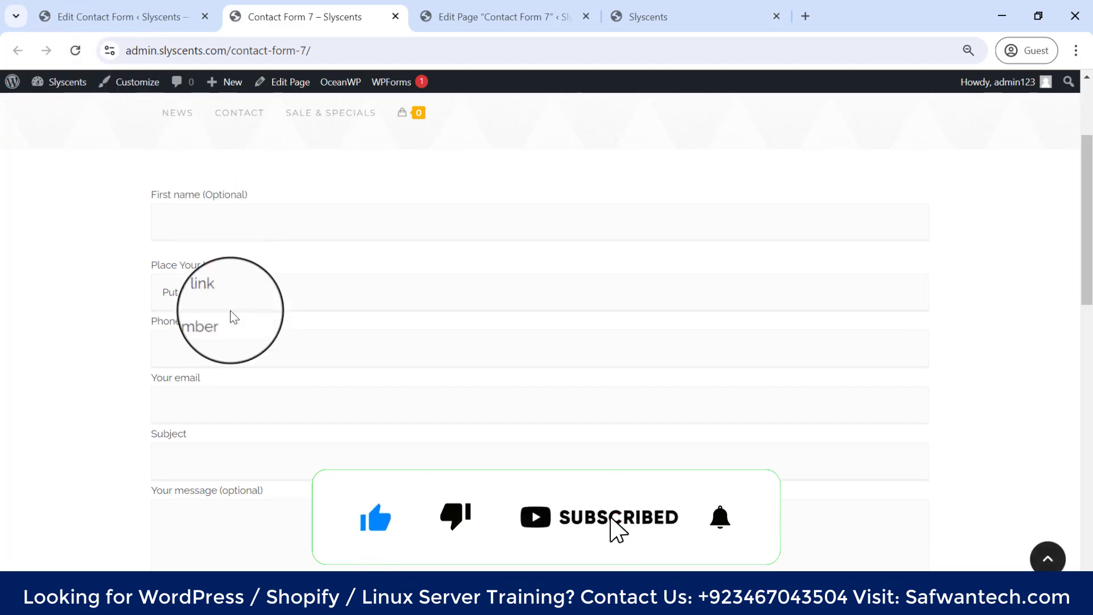
pyautogui.scroll(3, 234, 242)
# Return to the Contact form 1 editor and add two blank lines between the telephone tag and the Your email label.
pyautogui.click(110, 12)
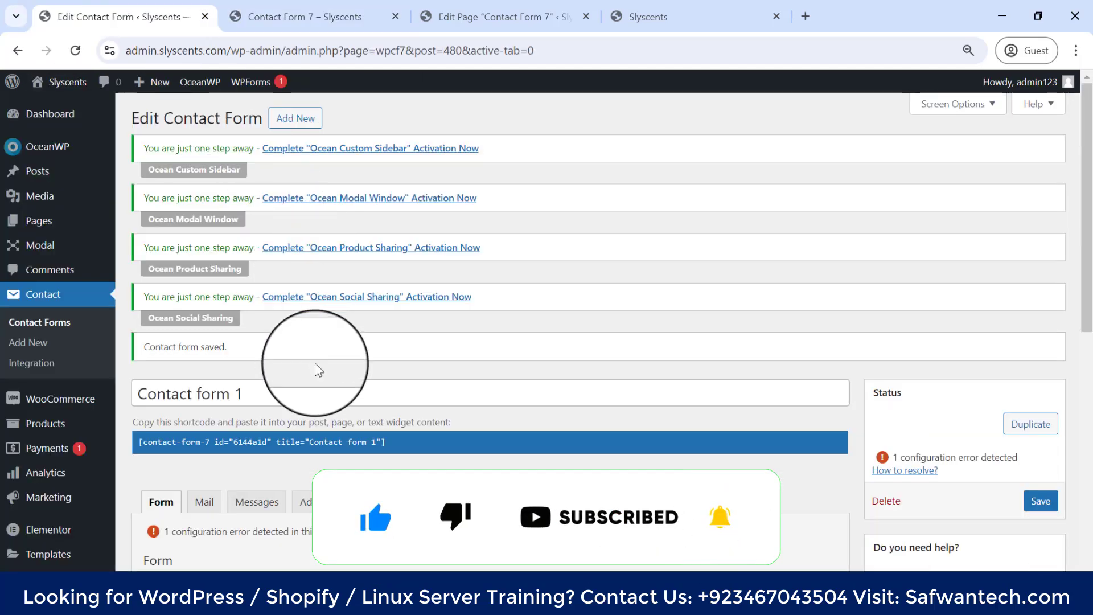
pyautogui.scroll(-8, 319, 371)
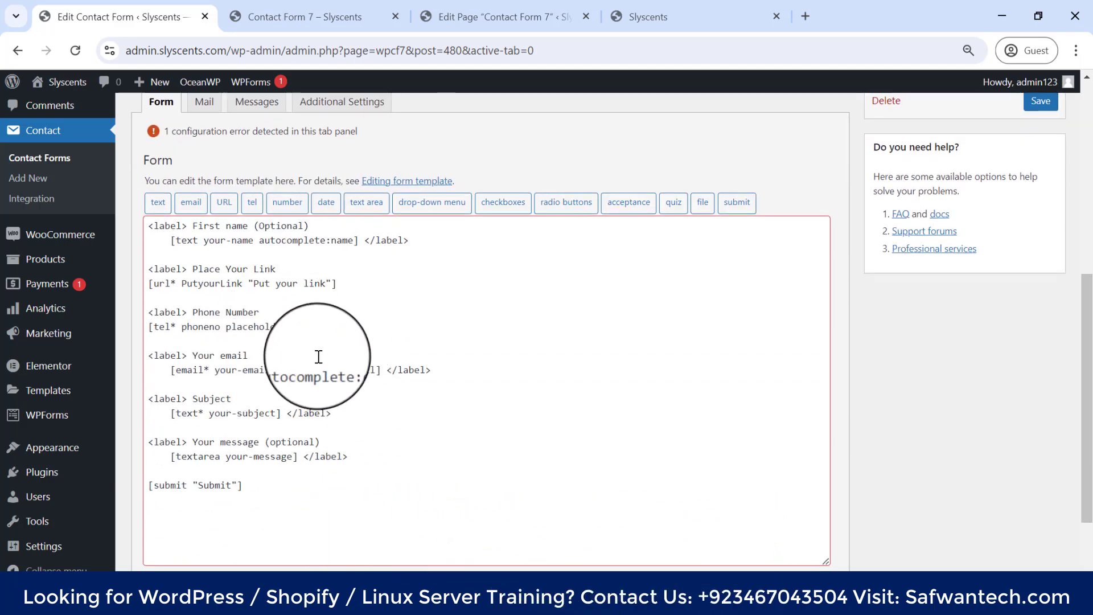
pyautogui.click(245, 342)
pyautogui.press('Return')
pyautogui.press('Return')
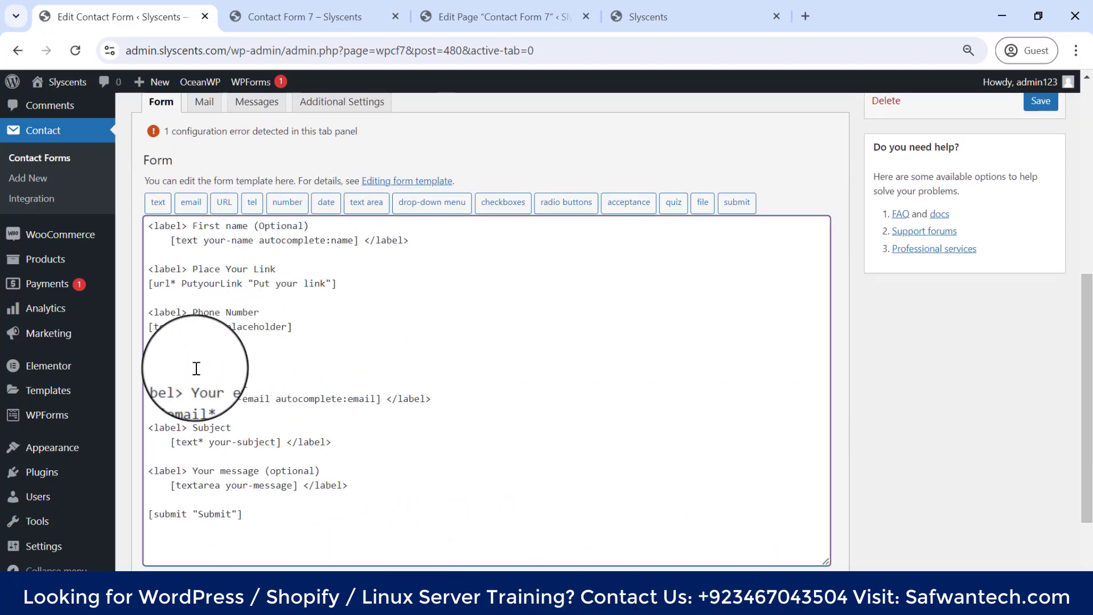
# Configure a new number form tag as a slider with a range from 5 to 20.
pyautogui.scroll(3, 322, 336)
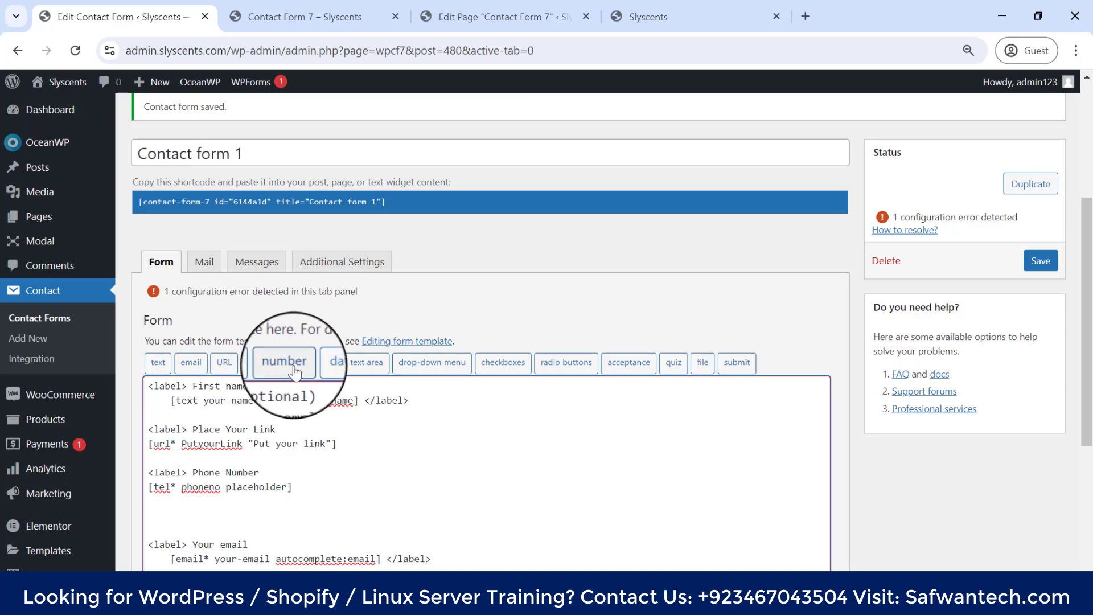
pyautogui.click(296, 367)
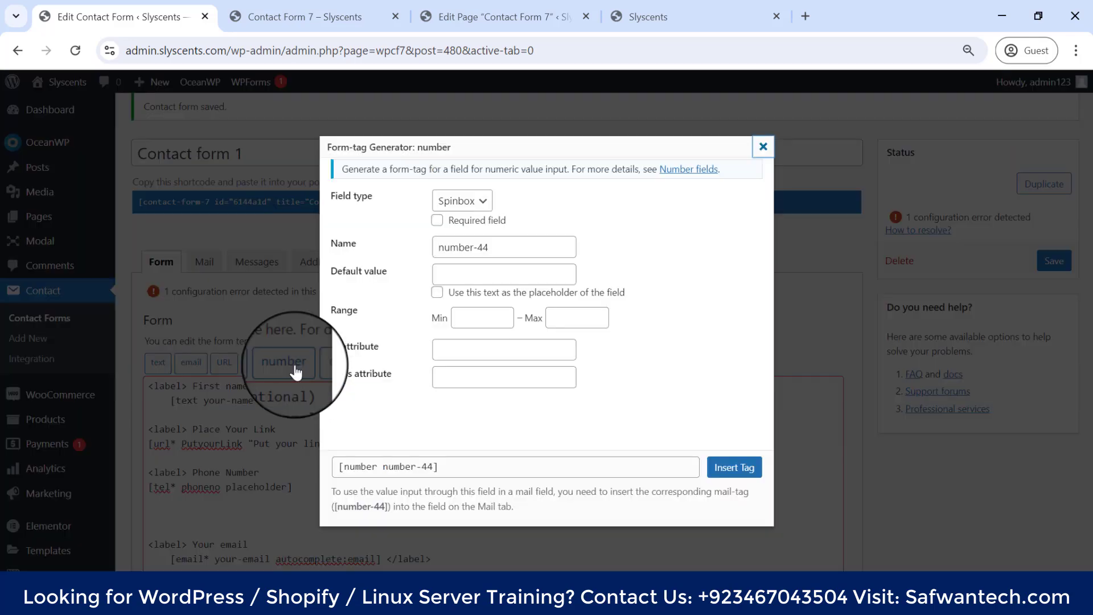
pyautogui.click(477, 200)
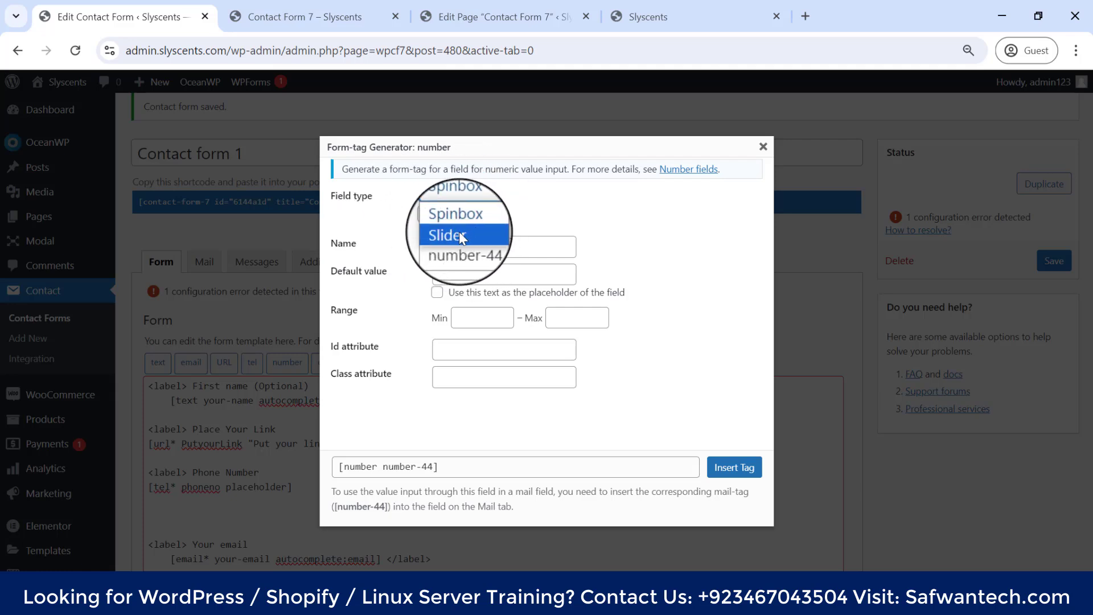
pyautogui.click(459, 233)
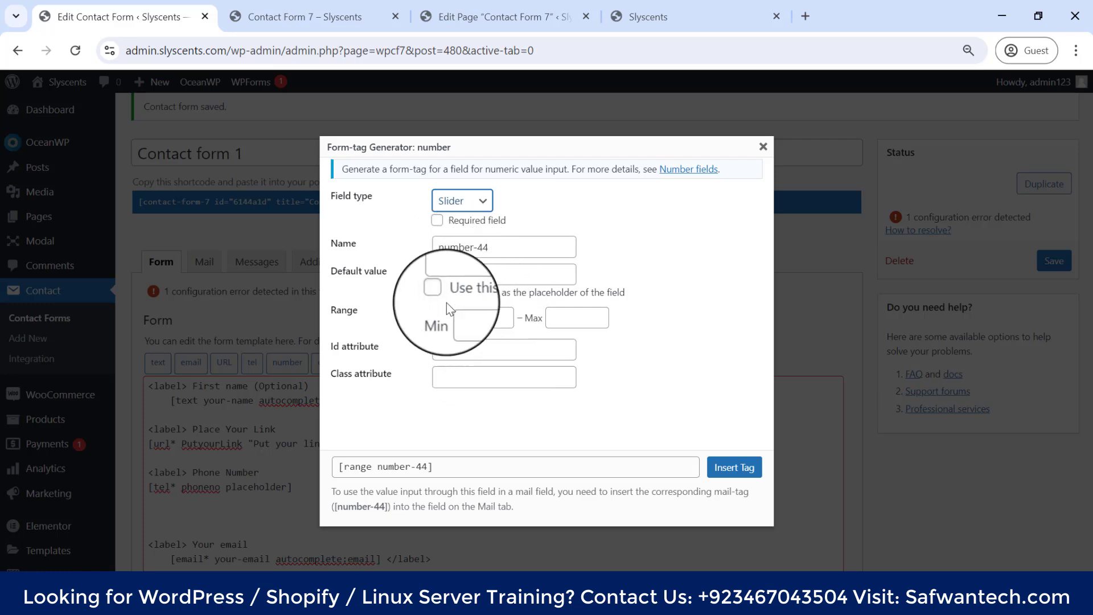
pyautogui.click(471, 315)
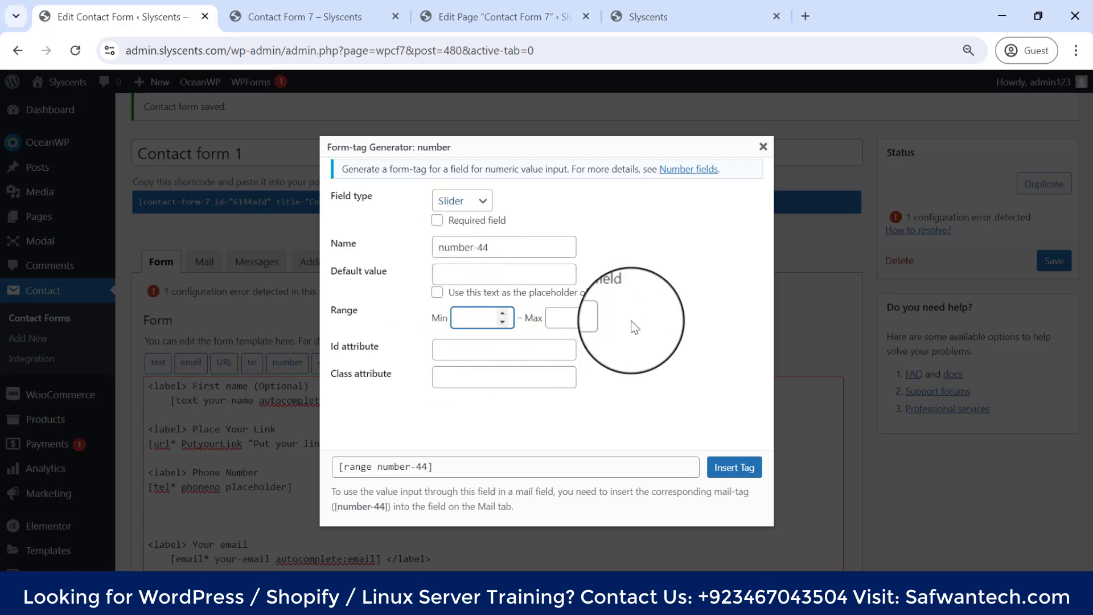
pyautogui.write('5')
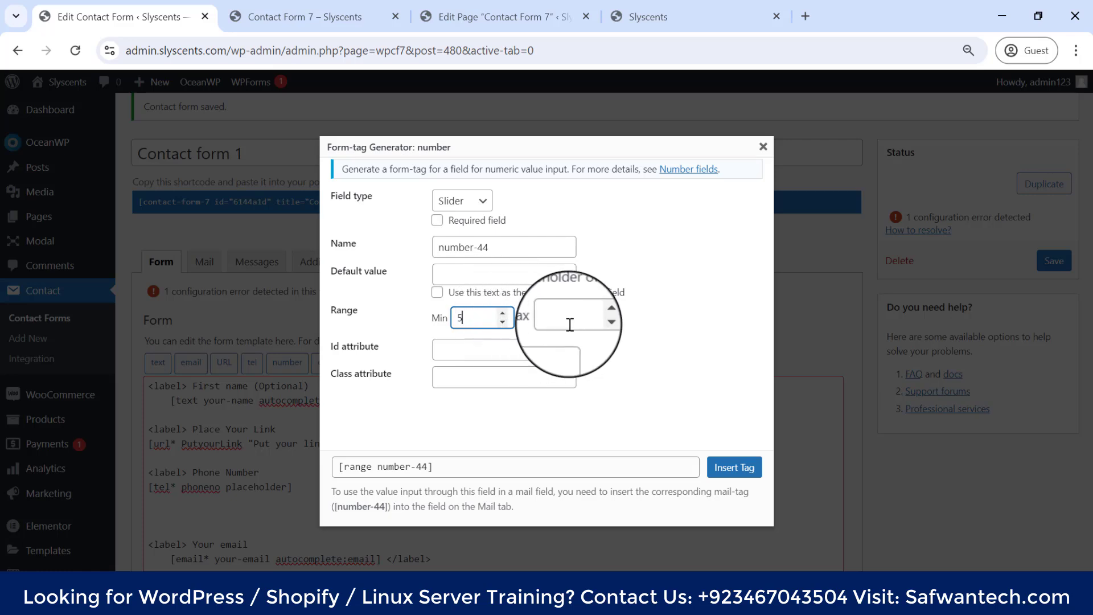
pyautogui.click(573, 322)
pyautogui.write('2')
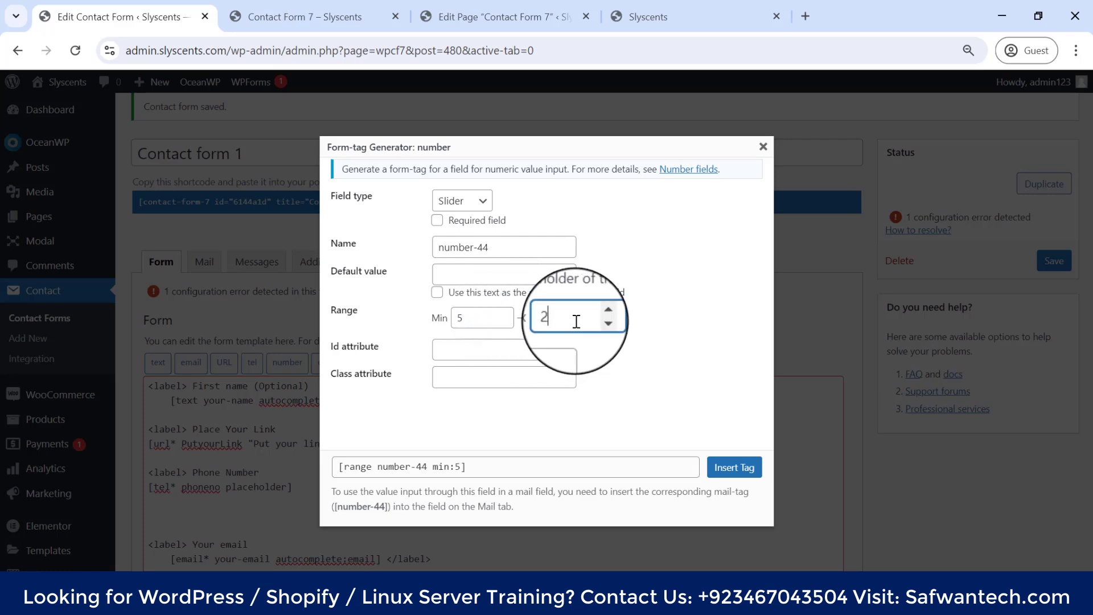
pyautogui.write('0')
pyautogui.click(607, 354)
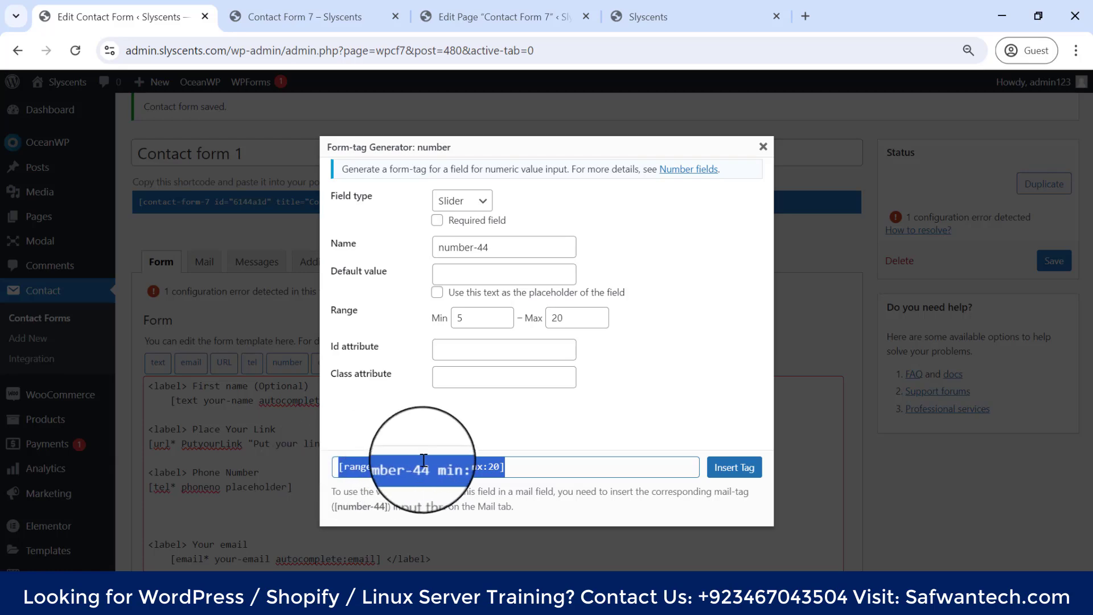
# Copy the generated range tag, paste it between the telephone tag and the Your email block, and save the form.
pyautogui.rightClick(420, 466)
pyautogui.click(456, 298)
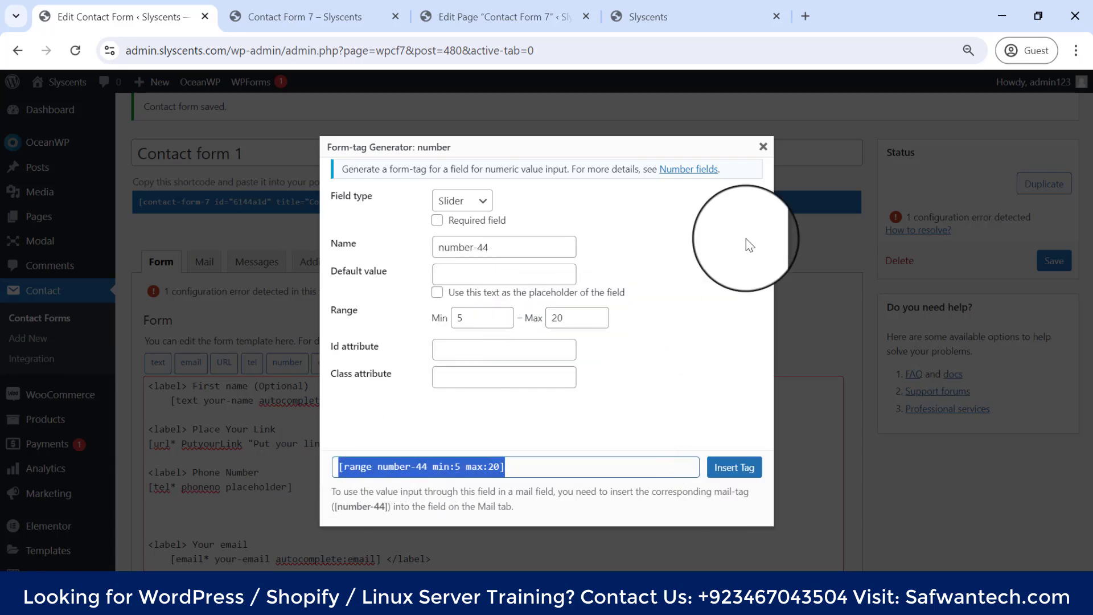
pyautogui.click(763, 146)
pyautogui.scroll(-3, 197, 369)
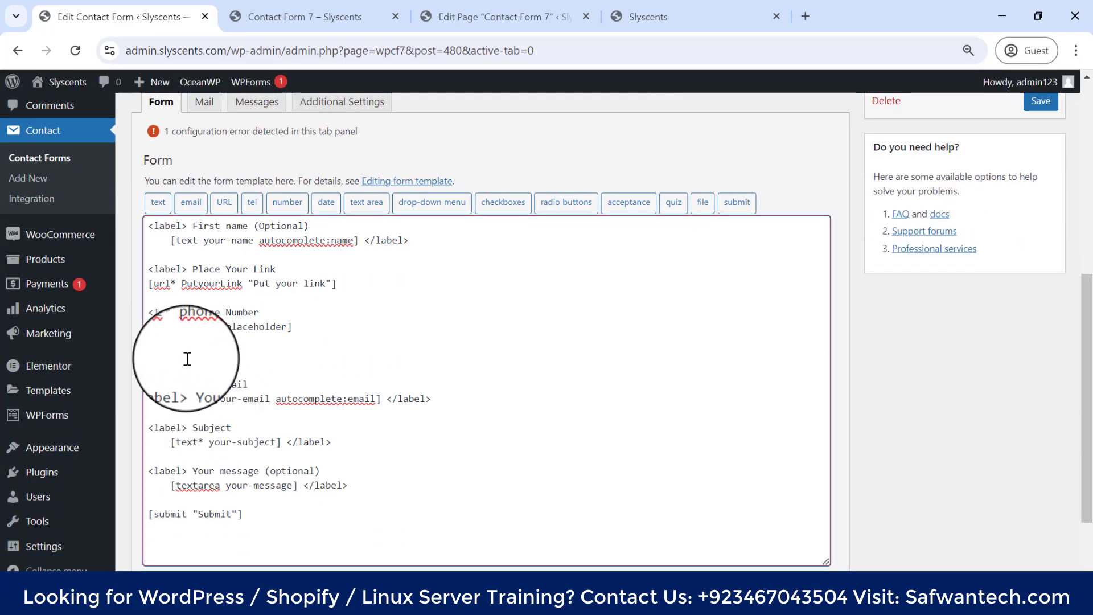
pyautogui.rightClick(186, 359)
pyautogui.click(240, 199)
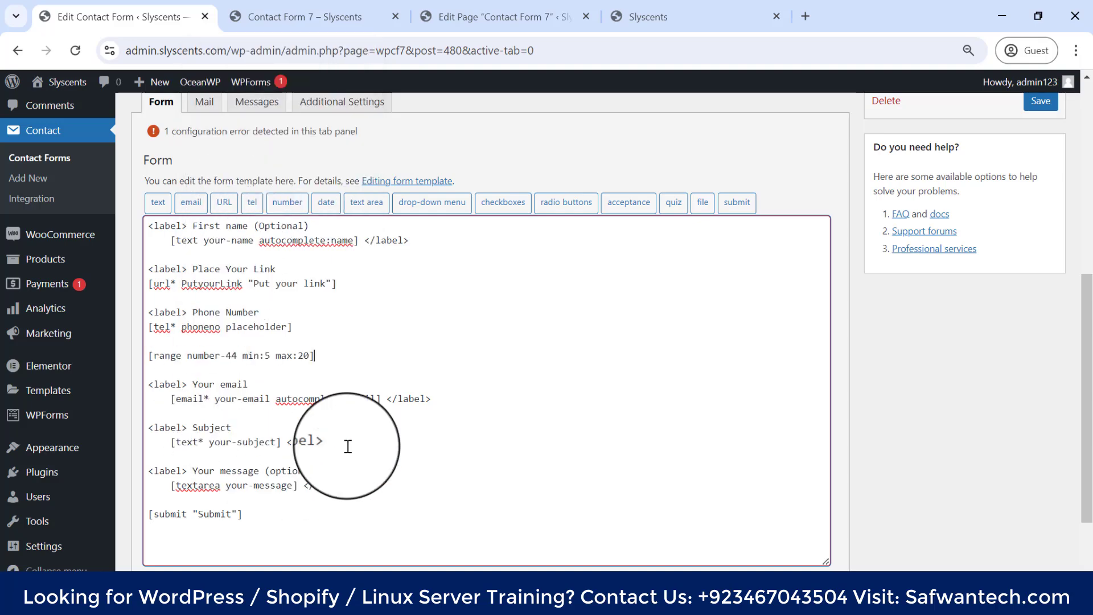
pyautogui.scroll(-2, 249, 466)
pyautogui.click(148, 516)
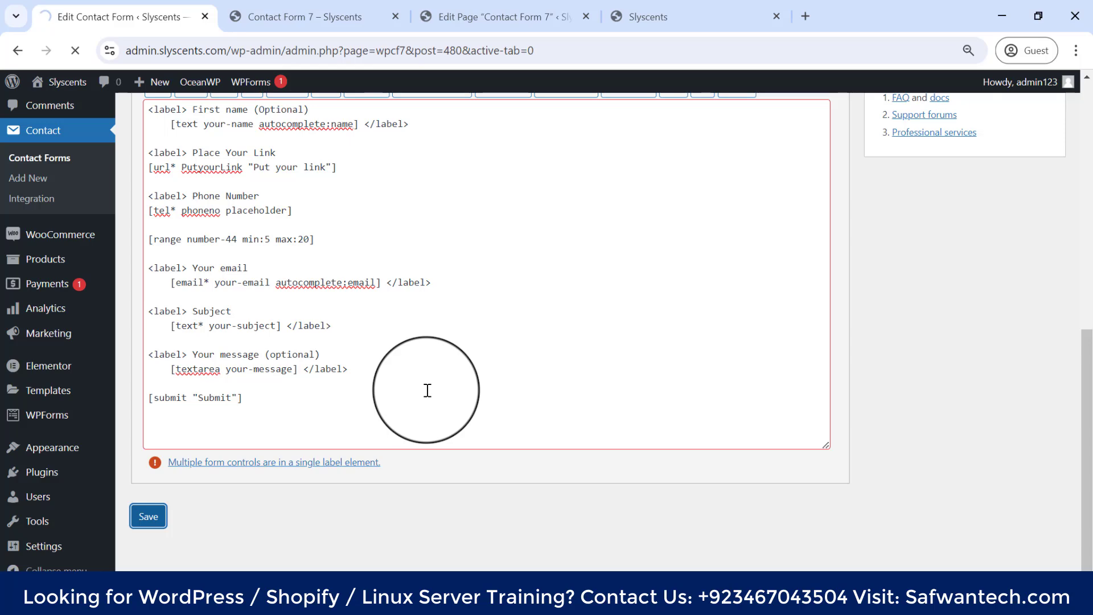
# Reload the published contact form page and test the slider below Phone Number by moving its handle both ways.
pyautogui.scroll(-3, 378, 367)
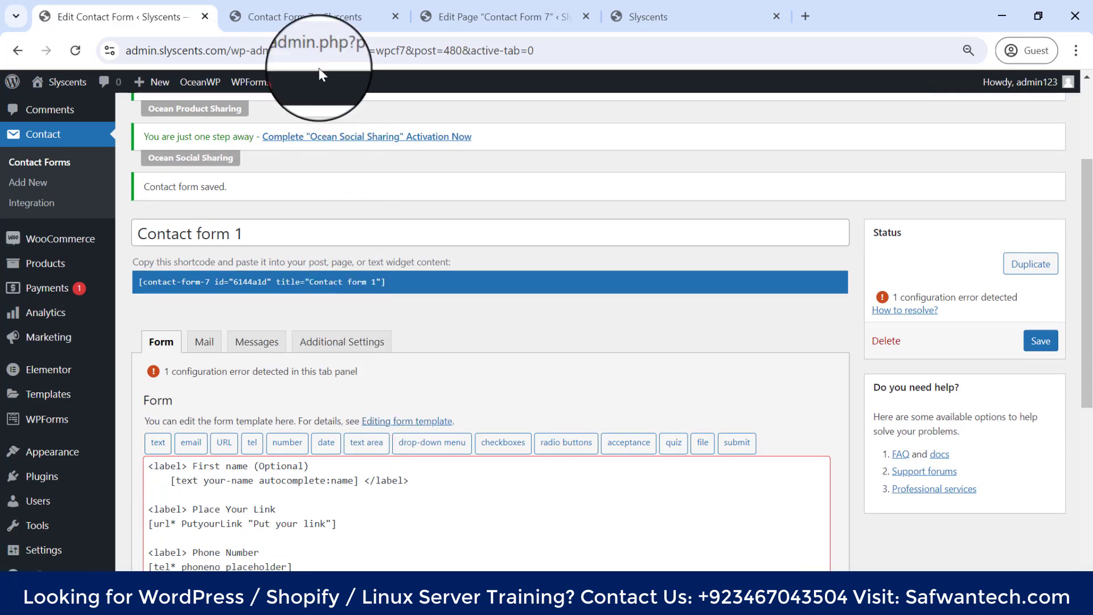
pyautogui.click(302, 16)
pyautogui.click(75, 50)
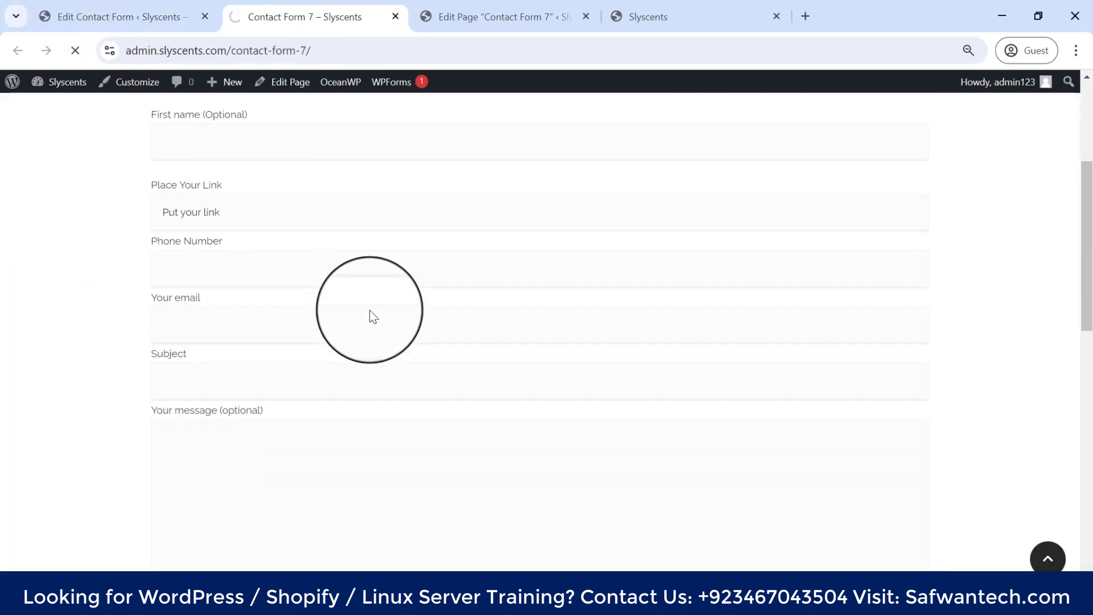
pyautogui.scroll(1, 367, 309)
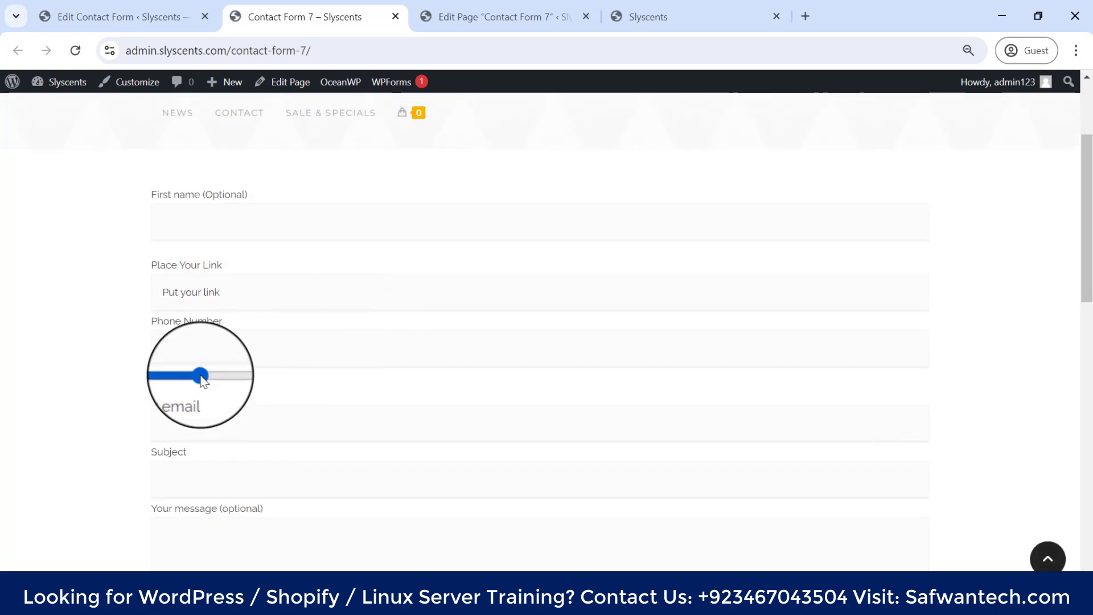
pyautogui.moveTo(200, 377)
pyautogui.mouseDown()
pyautogui.moveTo(170, 377)
pyautogui.moveTo(208, 383)
pyautogui.mouseUp()
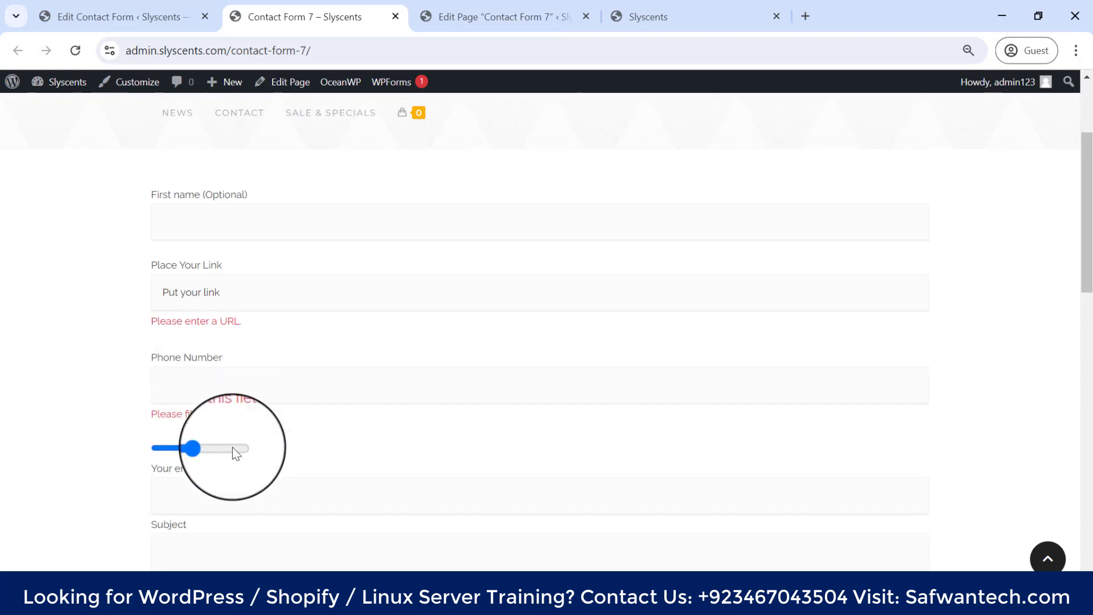
pyautogui.moveTo(211, 450); pyautogui.dragTo(180, 449)
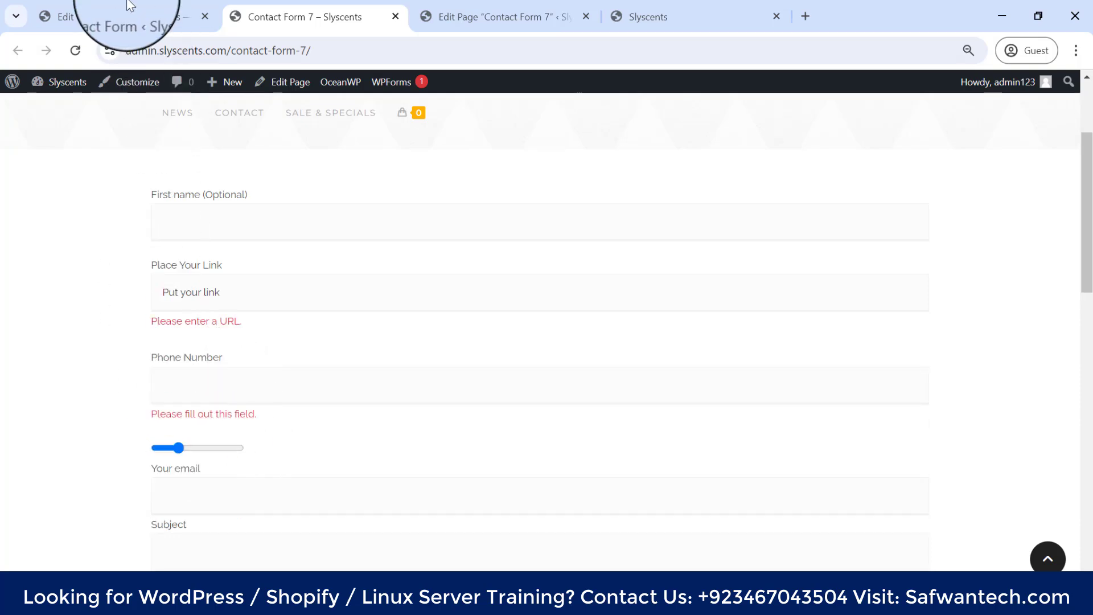
# Generate a required date tag with the placeholder option enabled and insert it into the Contact form 1 template.
pyautogui.click(114, 16)
pyautogui.scroll(-5, 364, 445)
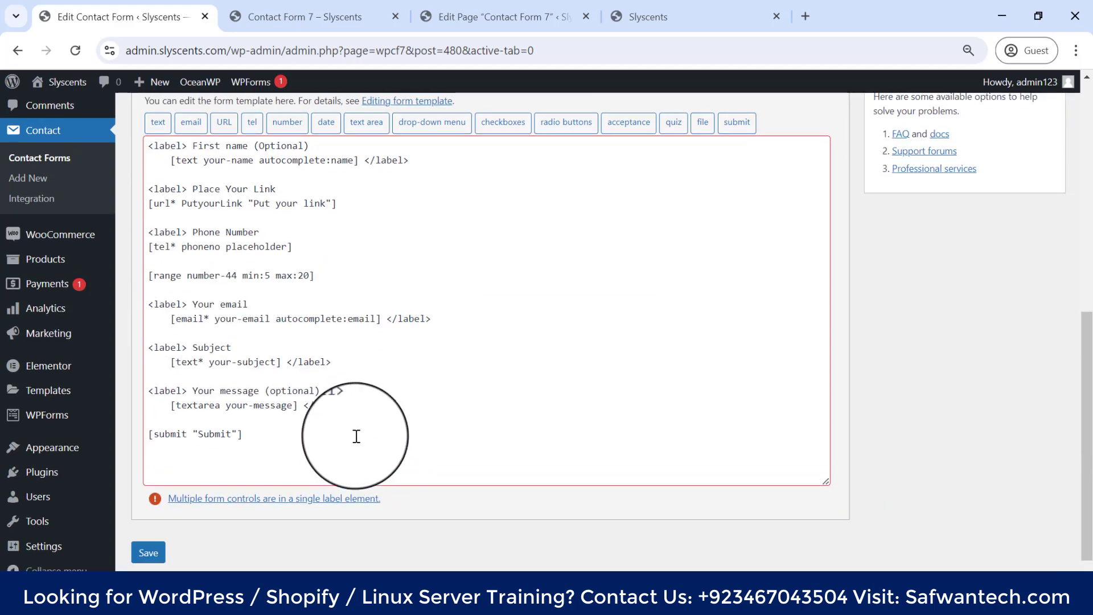
pyautogui.scroll(4, 356, 439)
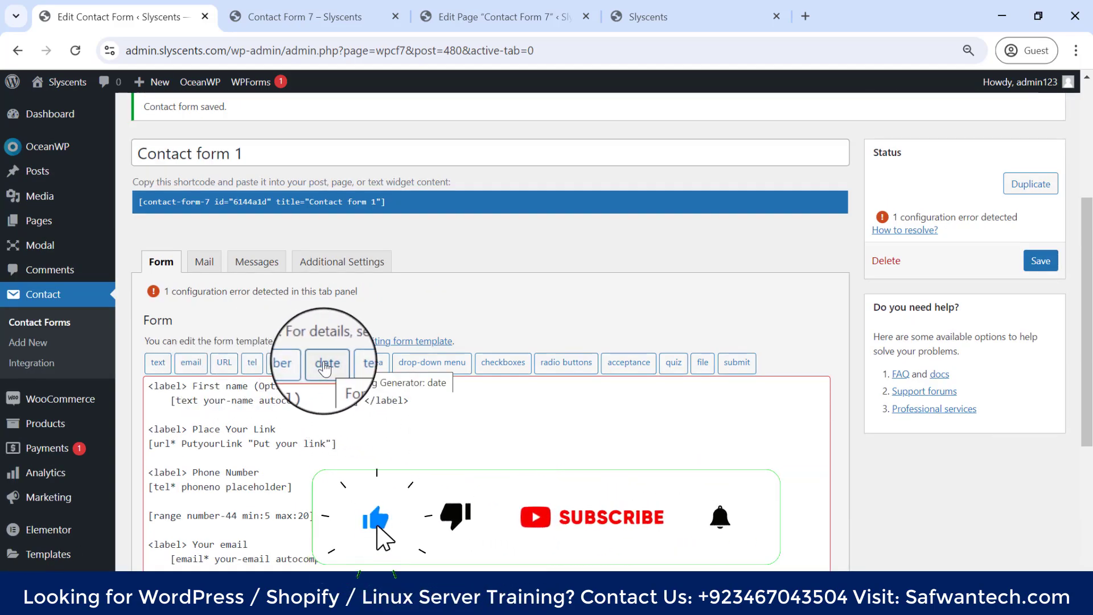
pyautogui.click(324, 367)
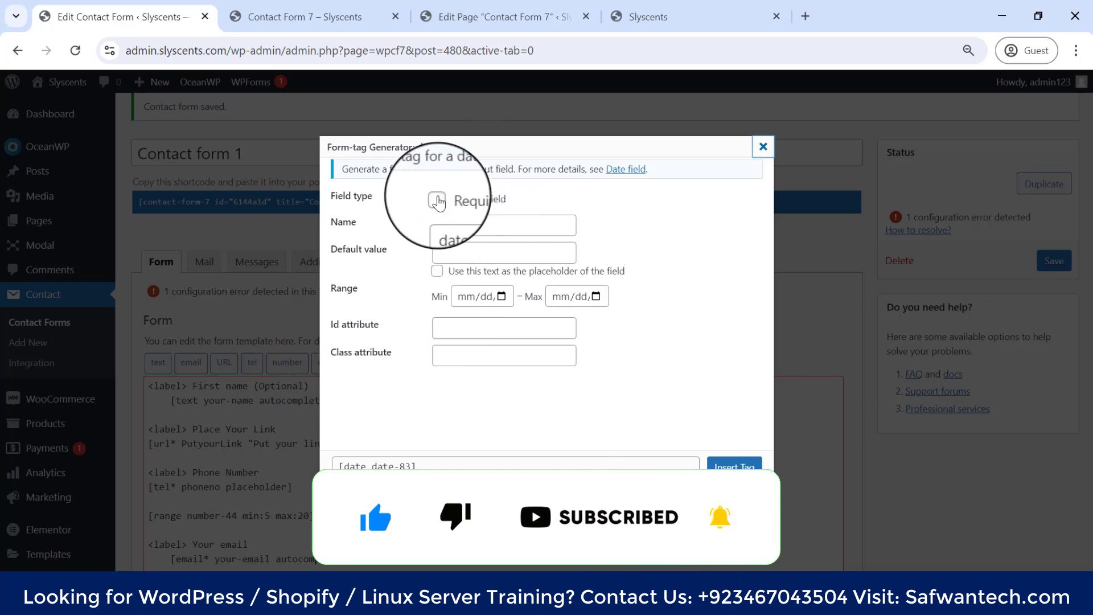
pyautogui.click(437, 198)
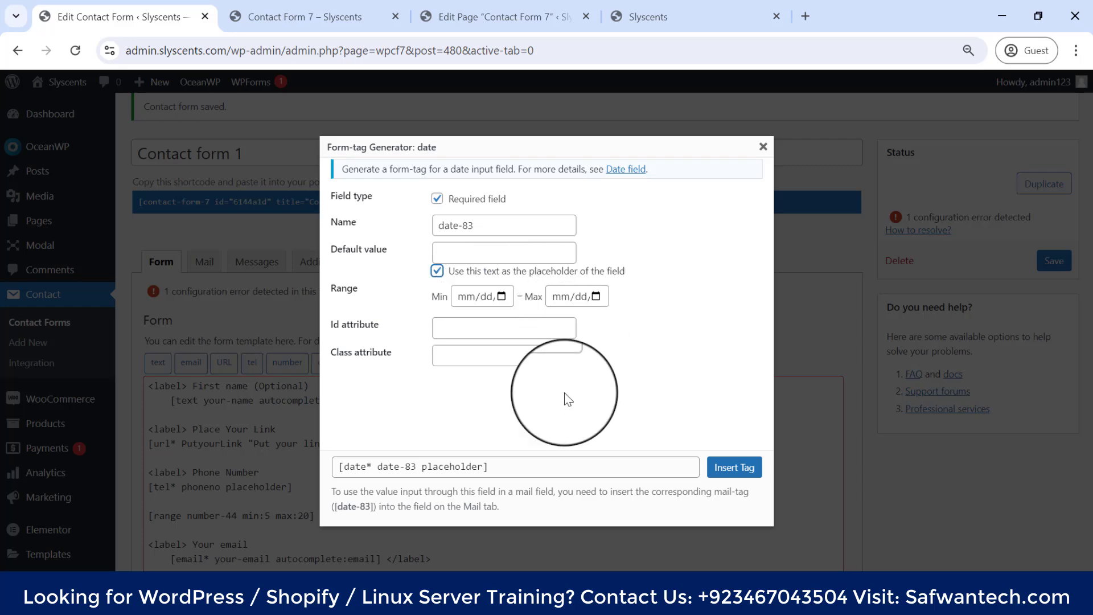
pyautogui.click(735, 467)
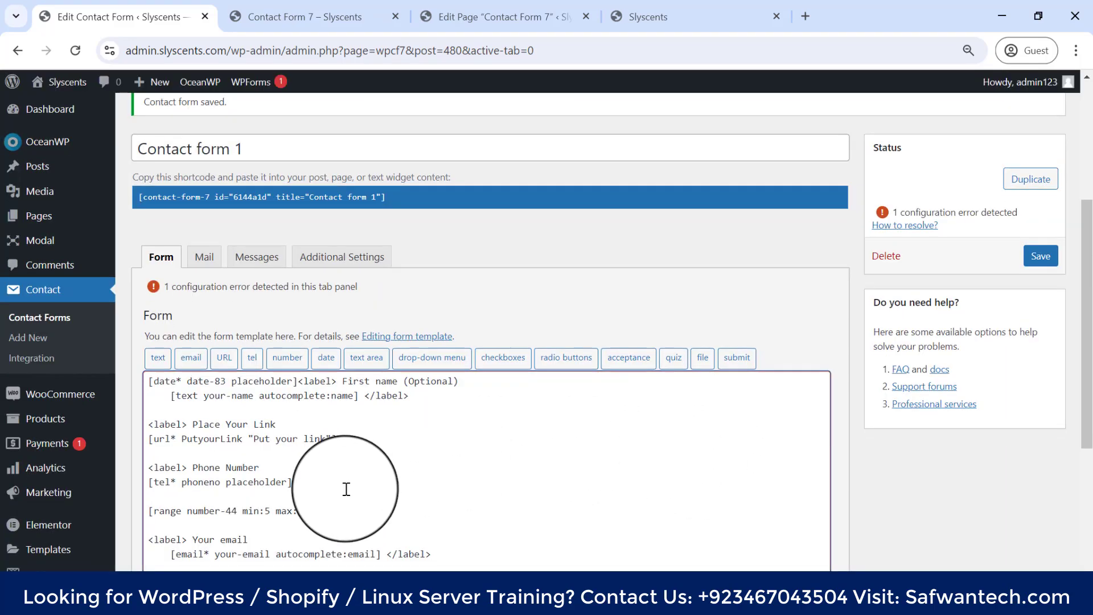
# Move the date tag from the start of the template to its own line between the Your email and Subject blocks, and save the form.
pyautogui.scroll(-4, 225, 415)
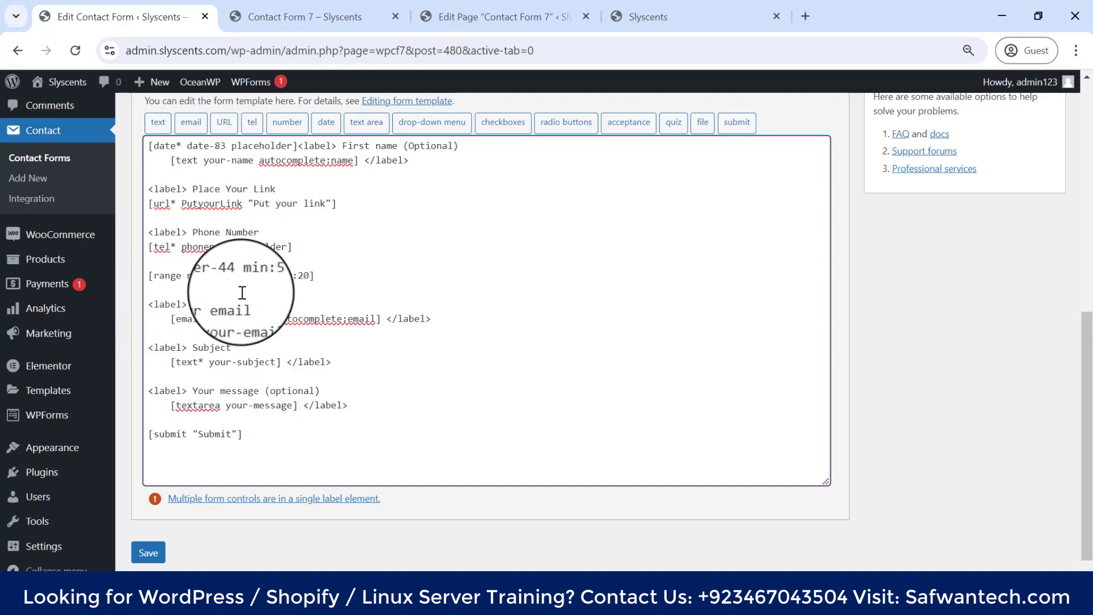
pyautogui.scroll(3, 245, 287)
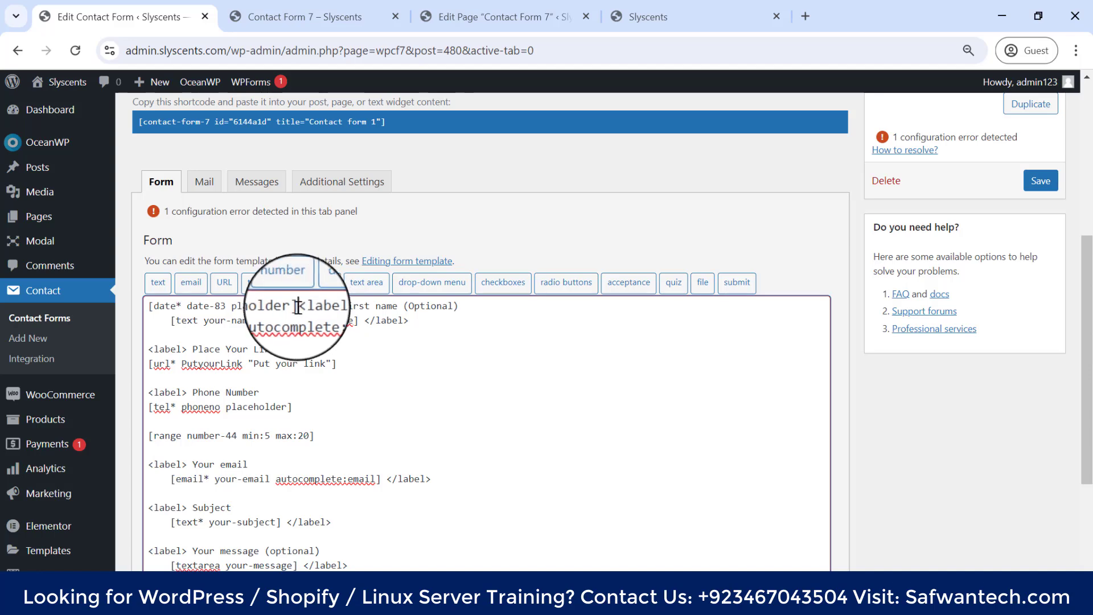
pyautogui.moveTo(305, 310); pyautogui.dragTo(149, 313)
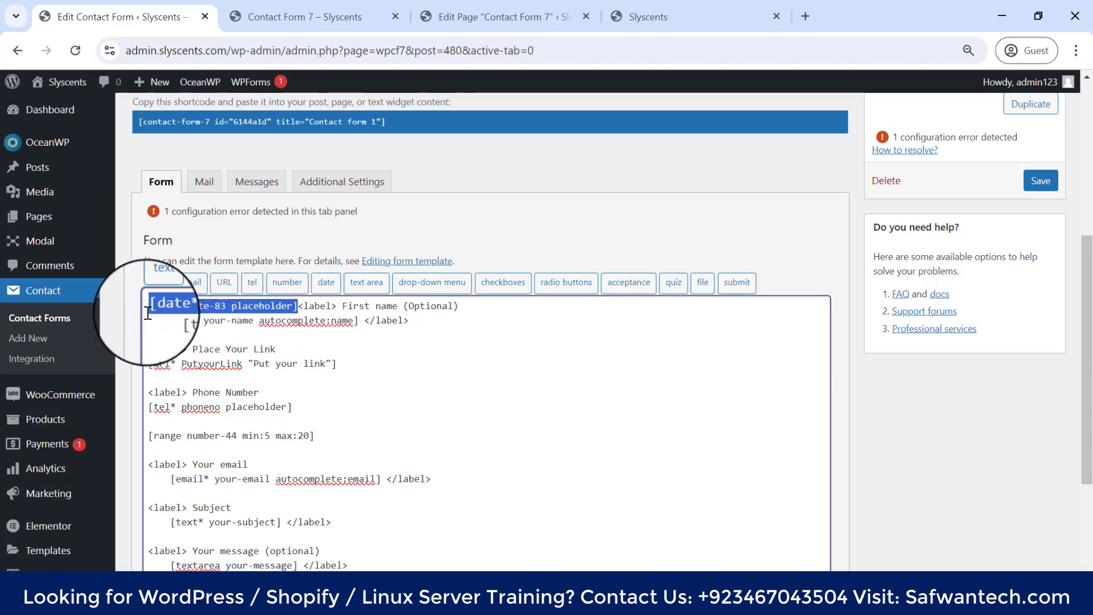
pyautogui.rightClick(267, 305)
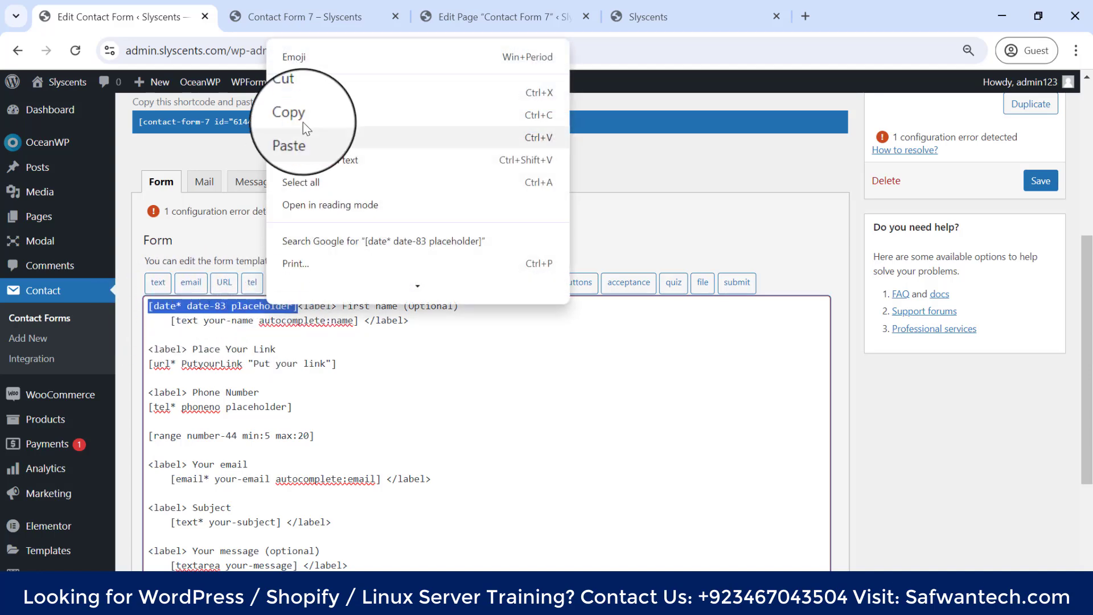
pyautogui.click(308, 103)
pyautogui.scroll(-3, 321, 387)
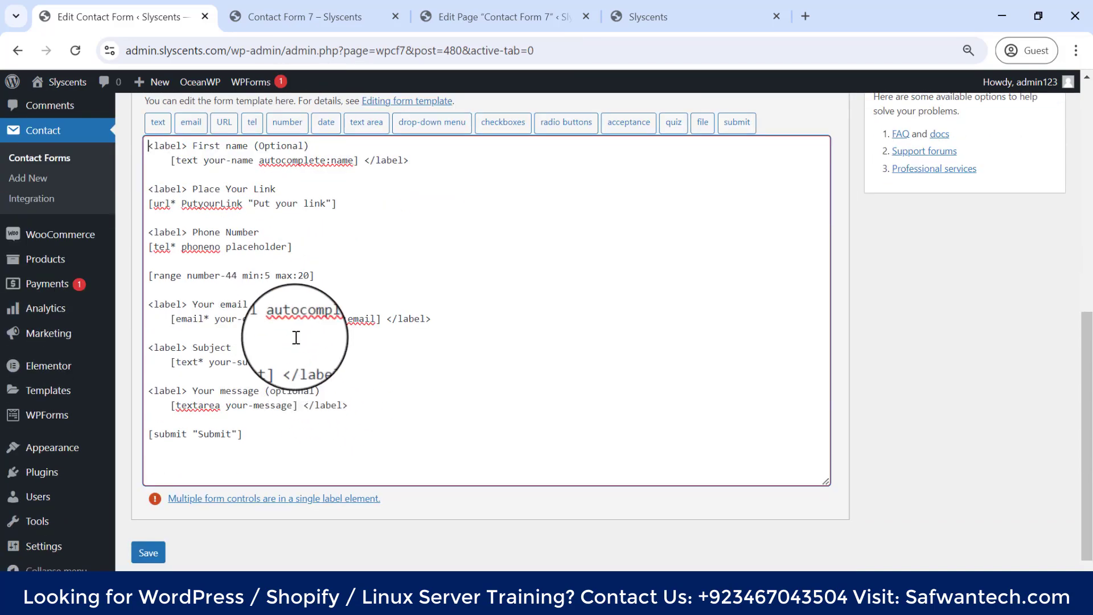
pyautogui.press('Return')
pyautogui.press('Return')
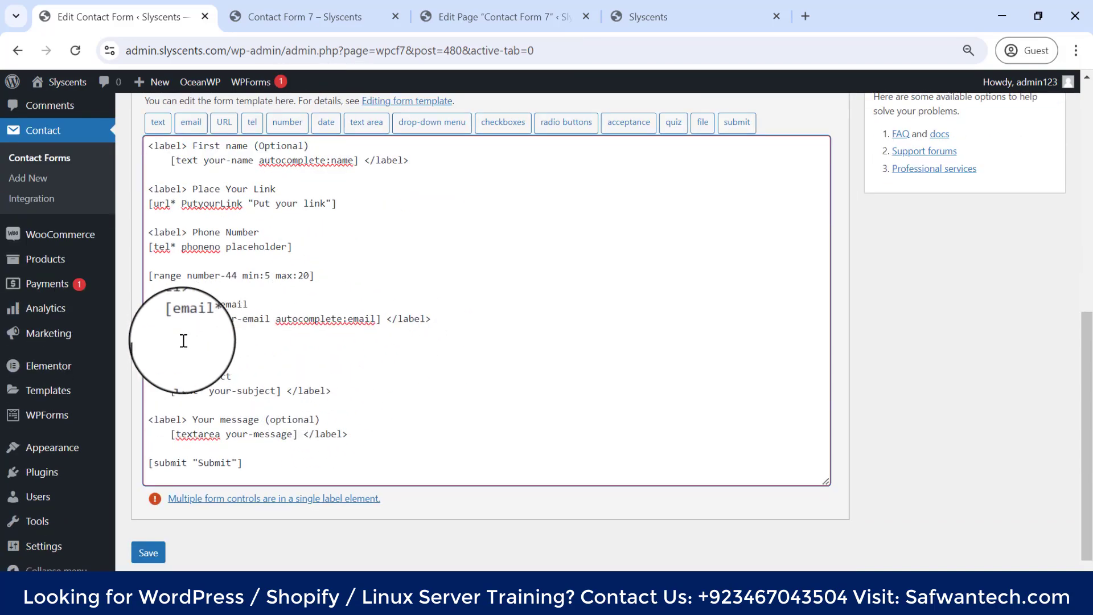
pyautogui.rightClick(183, 348)
pyautogui.click(232, 219)
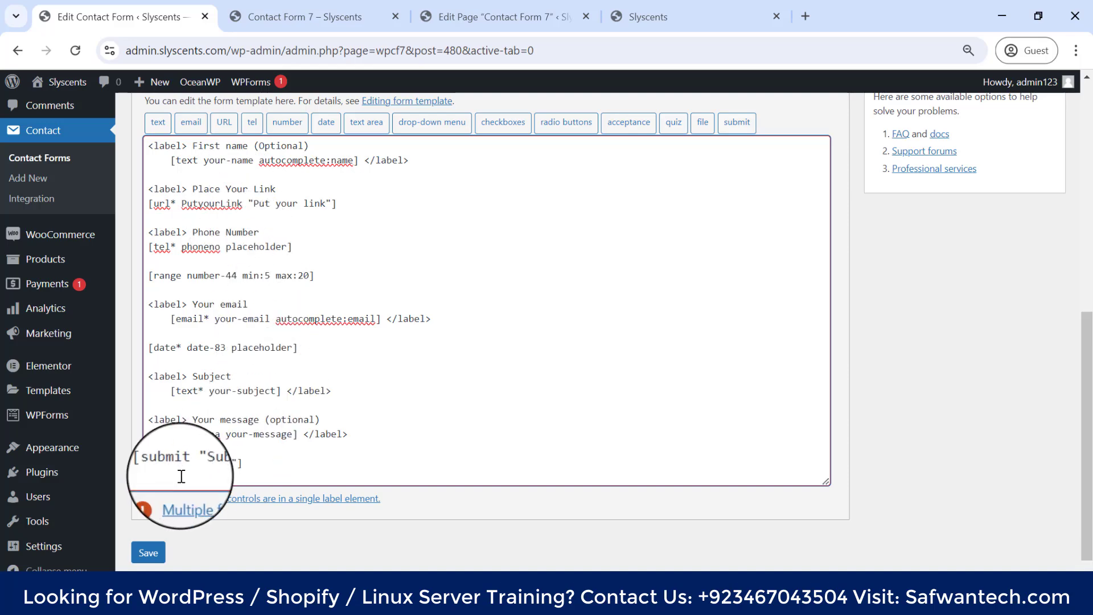
pyautogui.click(148, 553)
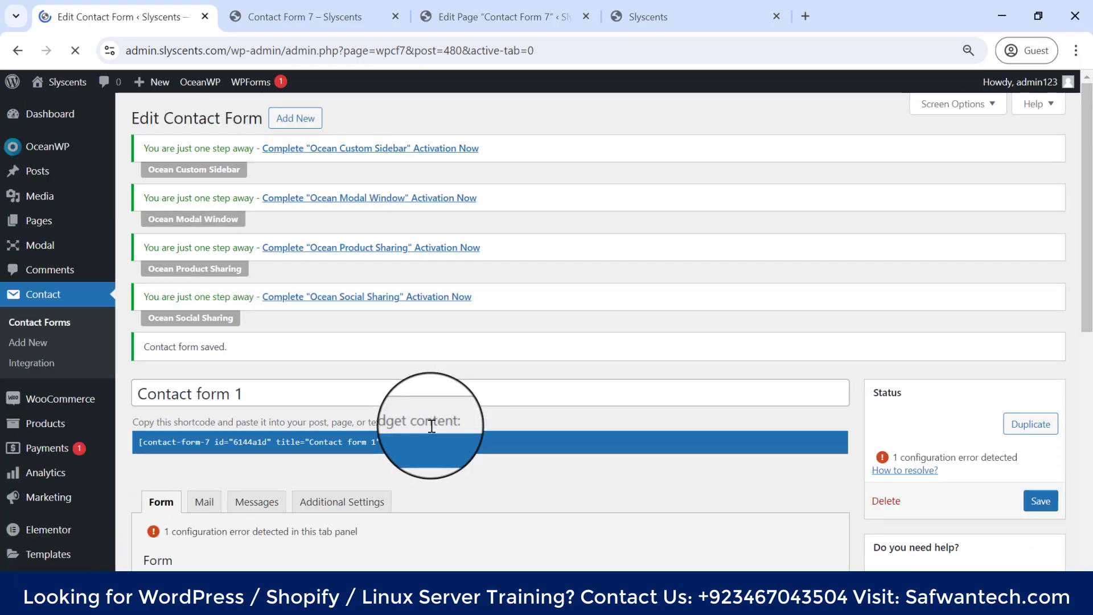
# Reload the published contact form page and enter month 04 and day 01 in the date field above Subject.
pyautogui.click(342, 16)
pyautogui.click(74, 51)
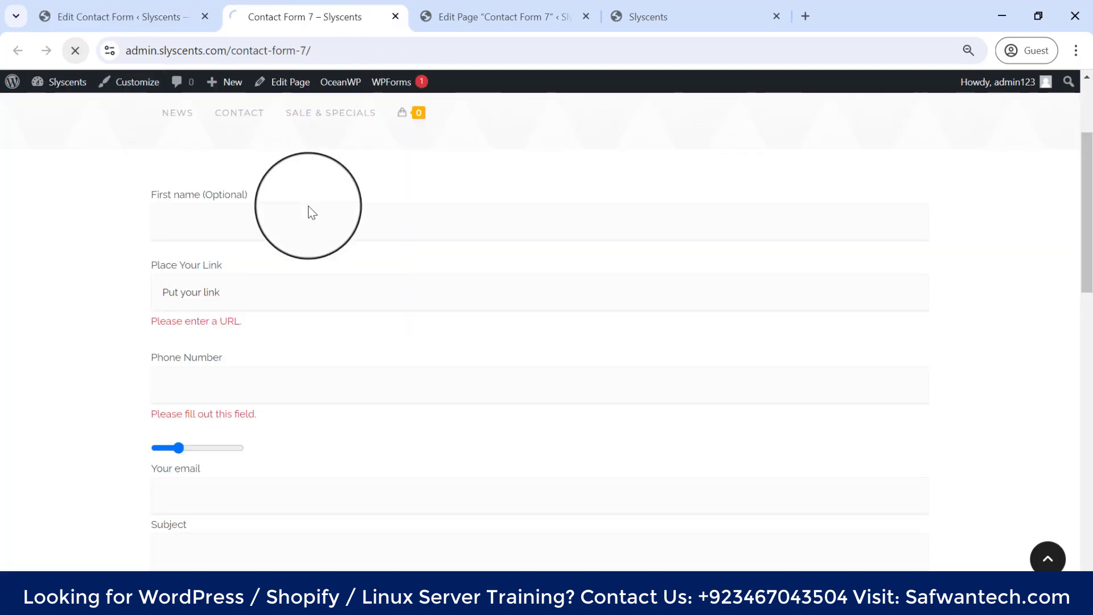
pyautogui.scroll(-3, 341, 328)
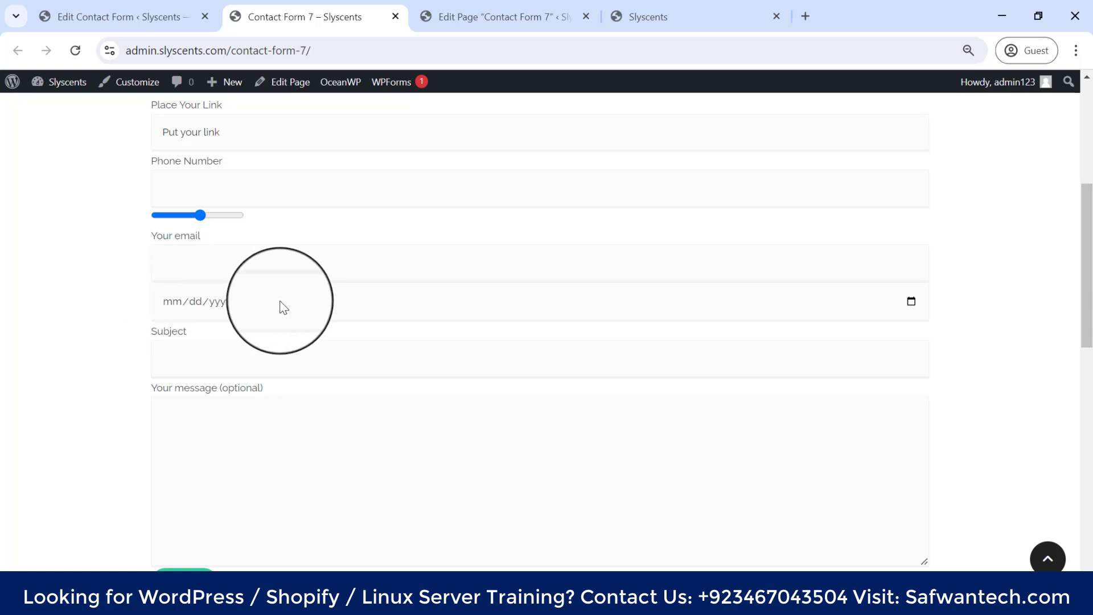
pyautogui.click(170, 307)
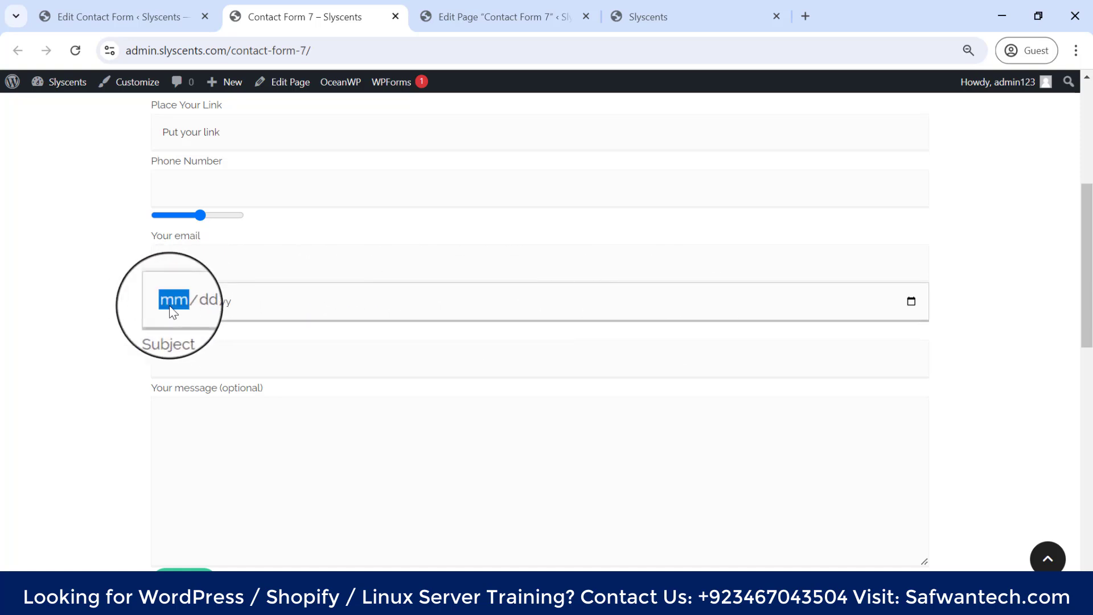
pyautogui.write('41')
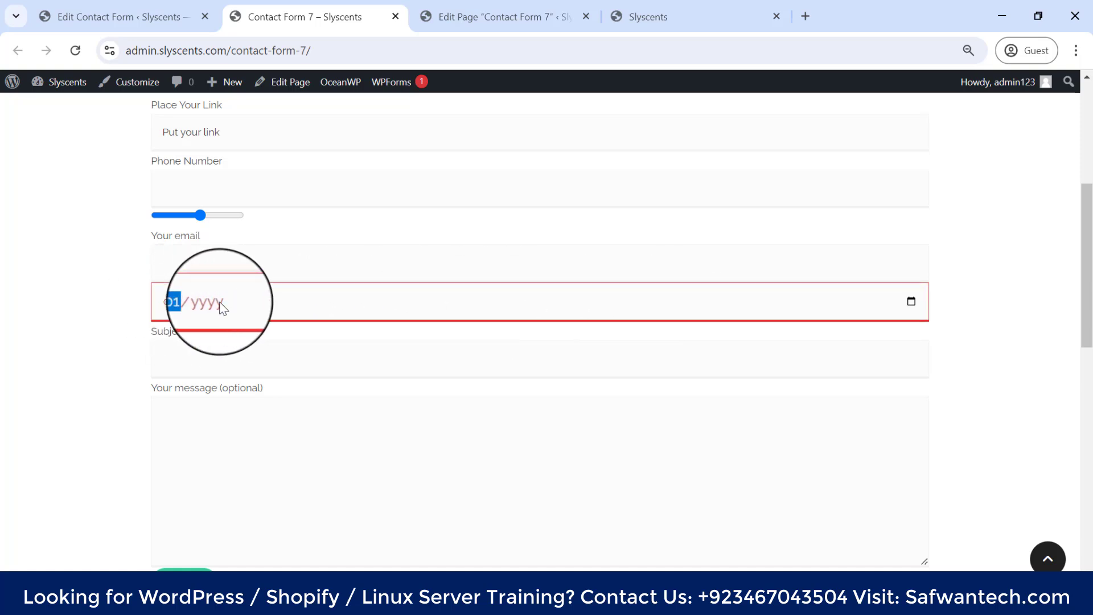
# Open the date field's calendar, browse its year list back to the 1970s, and close it without picking a date.
pyautogui.click(911, 303)
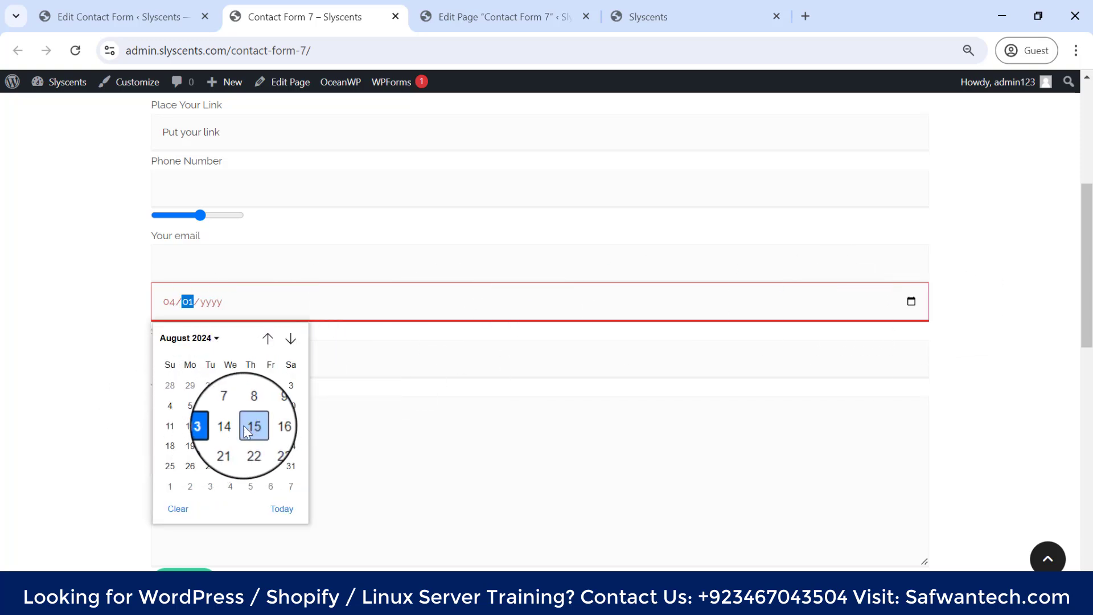
pyautogui.click(207, 340)
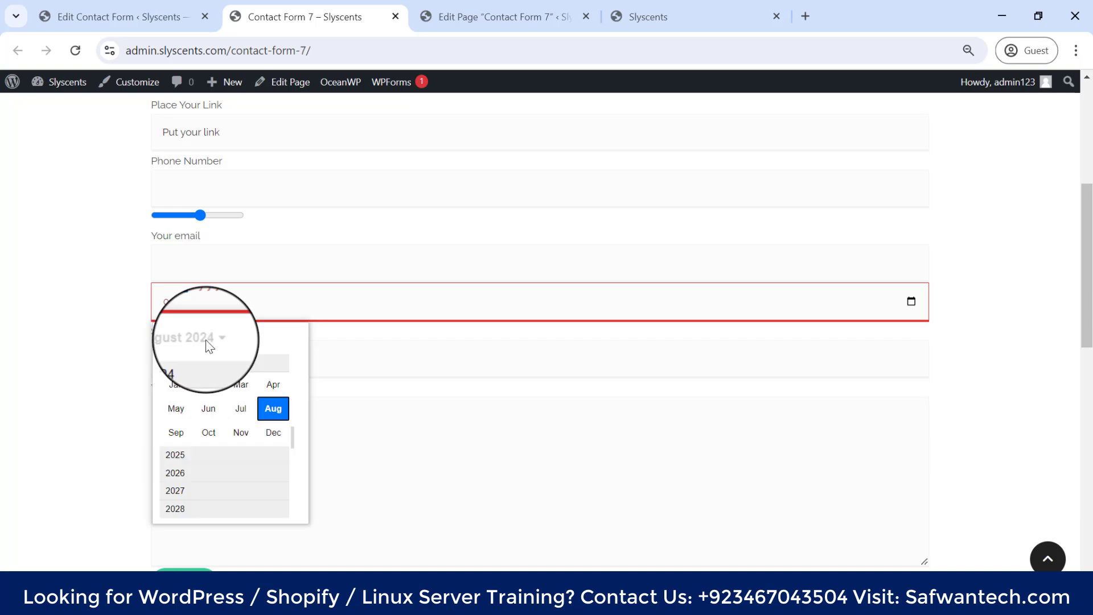
pyautogui.scroll(3, 208, 464)
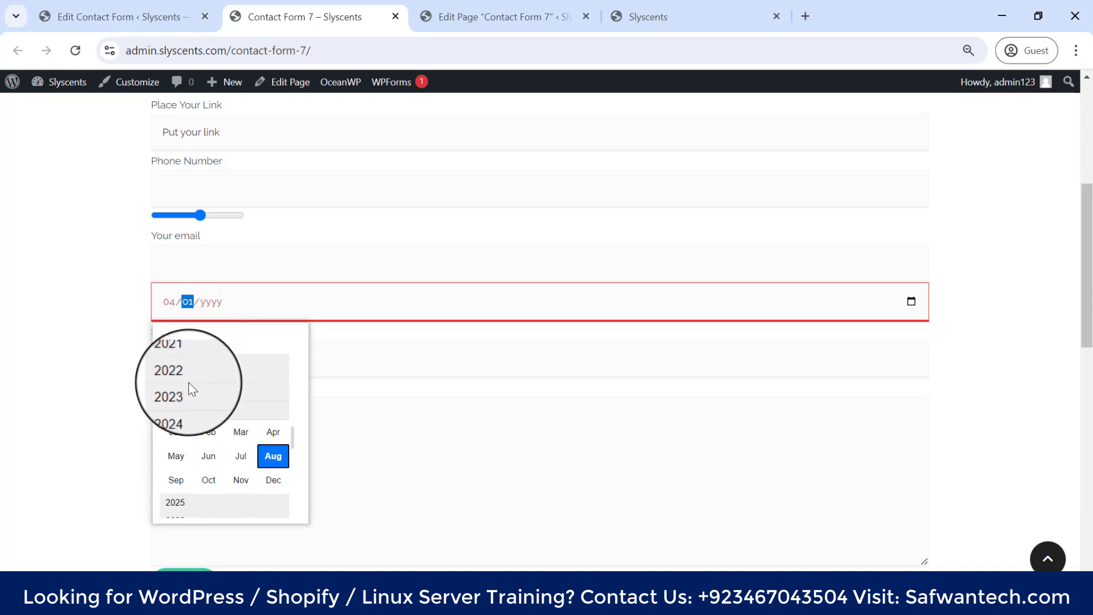
pyautogui.scroll(8, 189, 382)
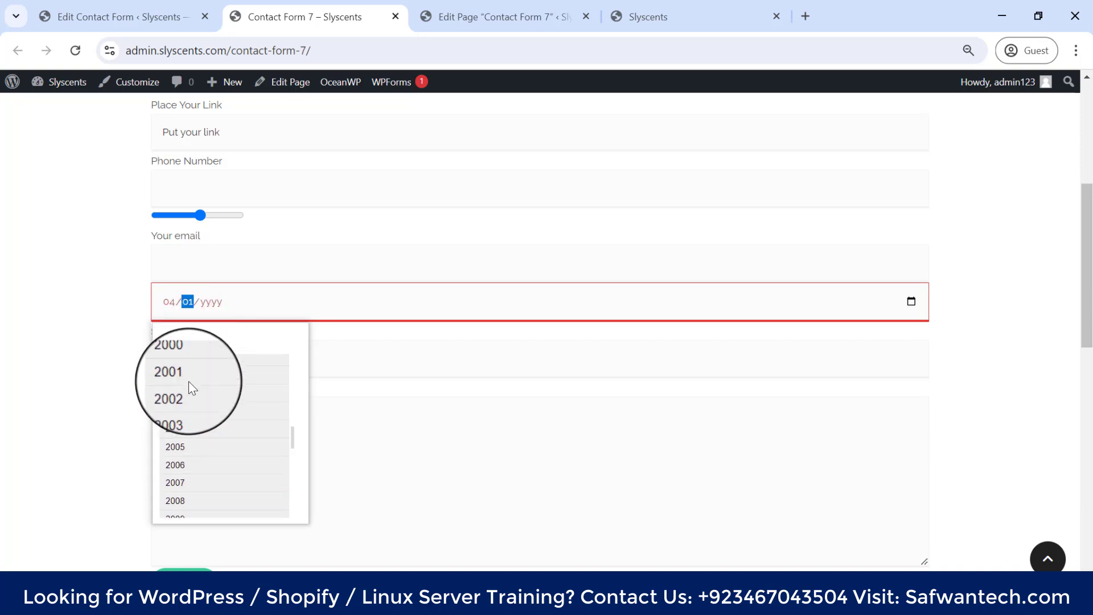
pyautogui.scroll(8, 189, 381)
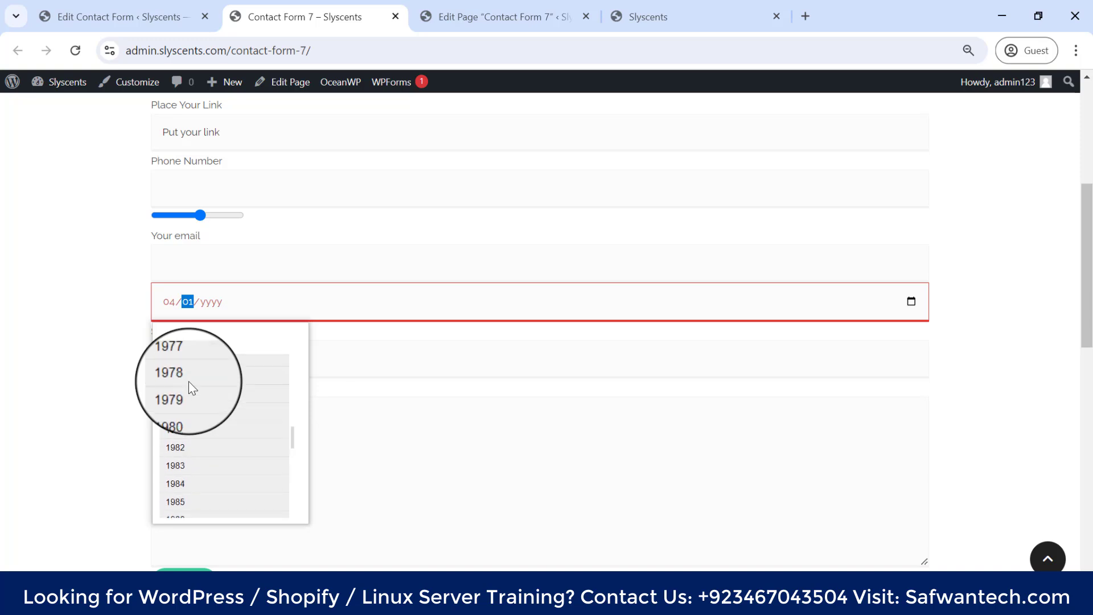
pyautogui.scroll(4, 189, 382)
pyautogui.click(117, 358)
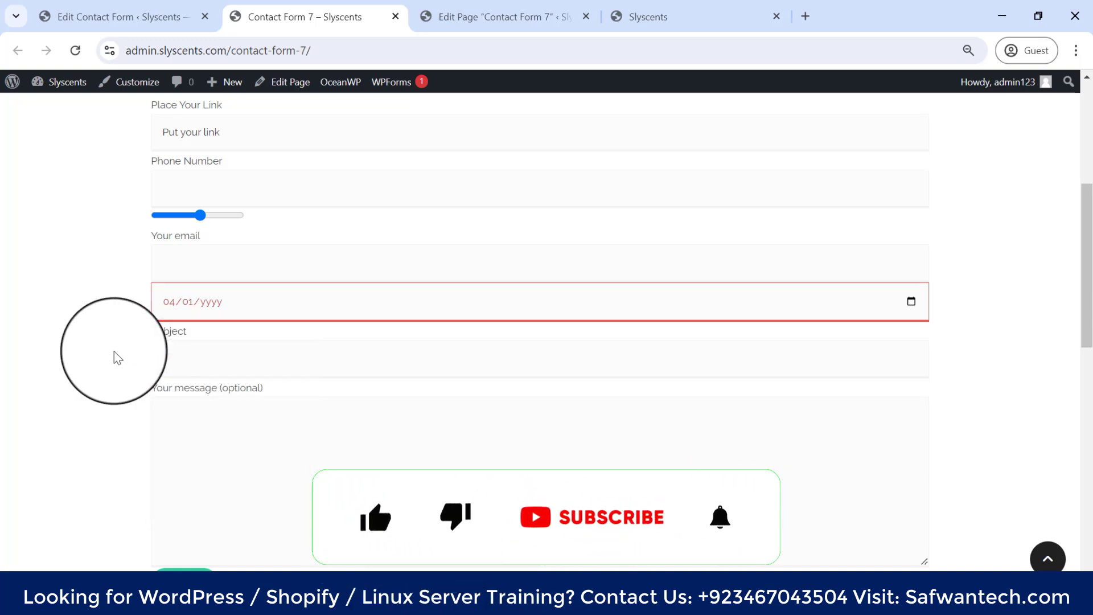
# Pick August 21, 2024 in the date field's calendar, and overwrite the year with 22.
pyautogui.click(912, 299)
pyautogui.click(224, 451)
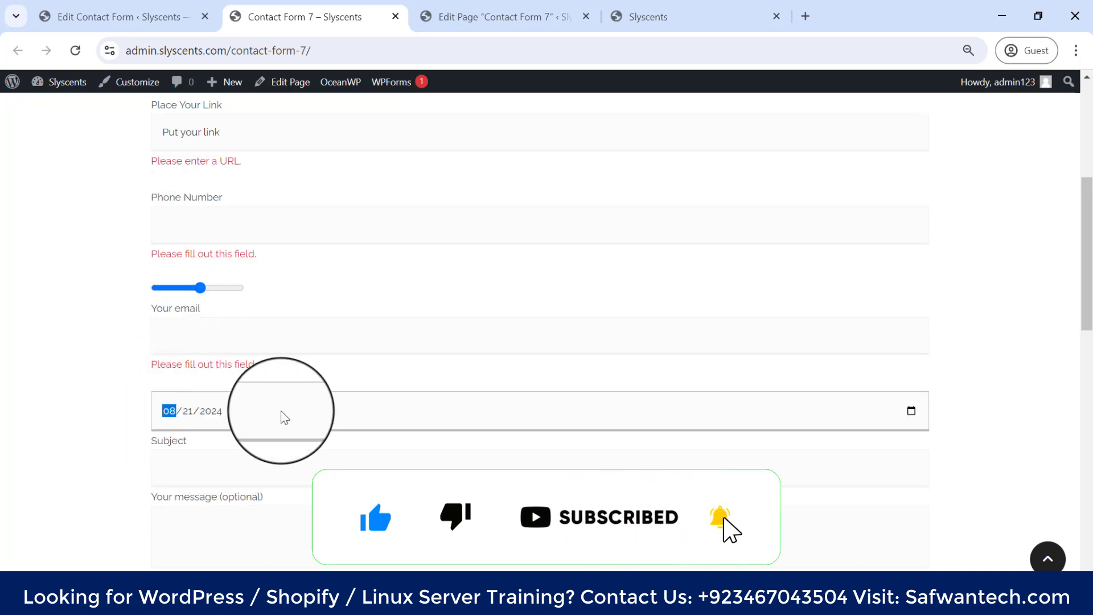
pyautogui.click(208, 411)
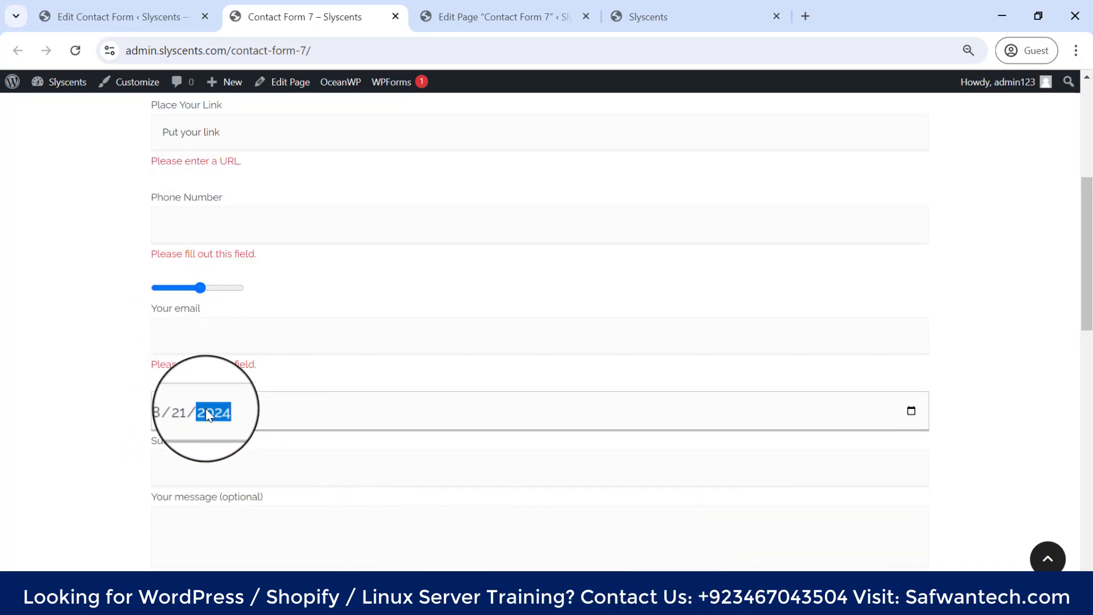
pyautogui.write('22')
pyautogui.scroll(-3, 319, 414)
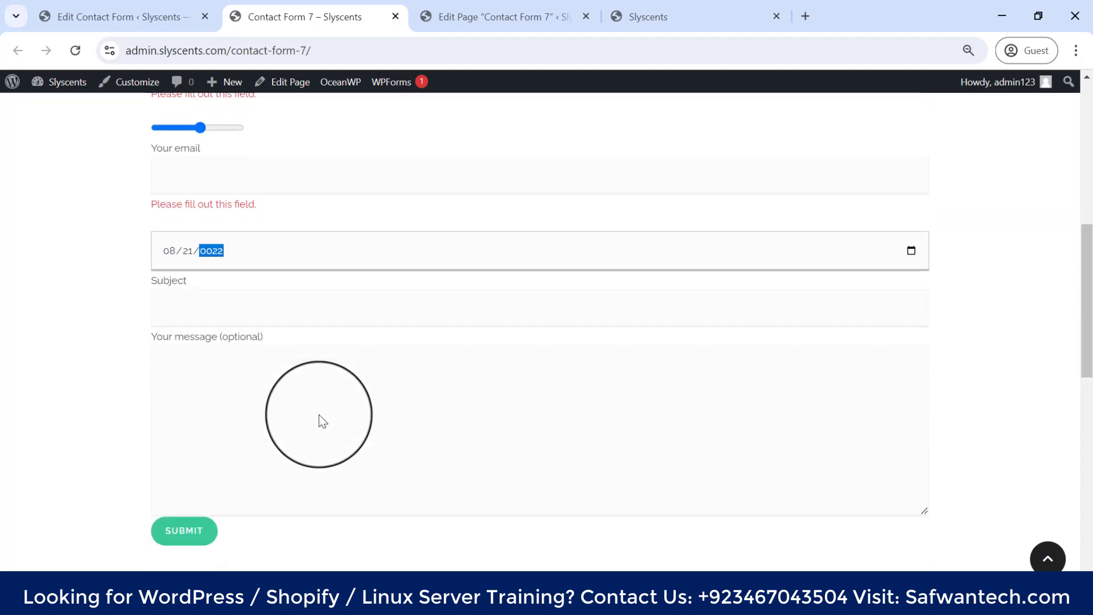
# Check the text area tag in the Contact form 1 template, and enlarge the Your message box on the published page vertically.
pyautogui.click(137, 17)
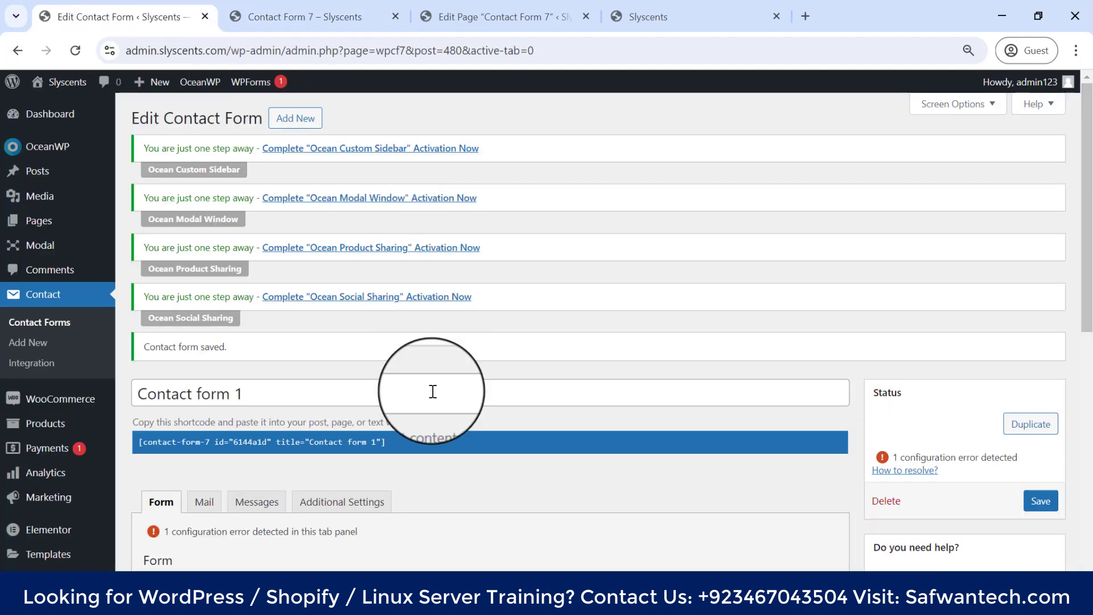
pyautogui.scroll(-3, 410, 353)
pyautogui.scroll(-4, 400, 333)
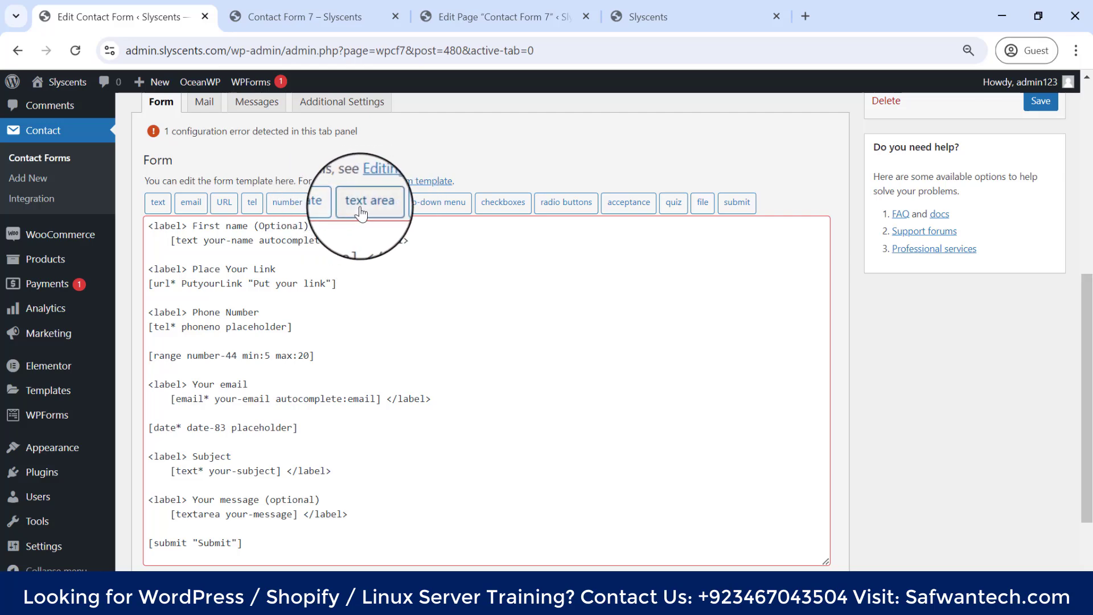
pyautogui.scroll(-2, 361, 212)
pyautogui.click(317, 14)
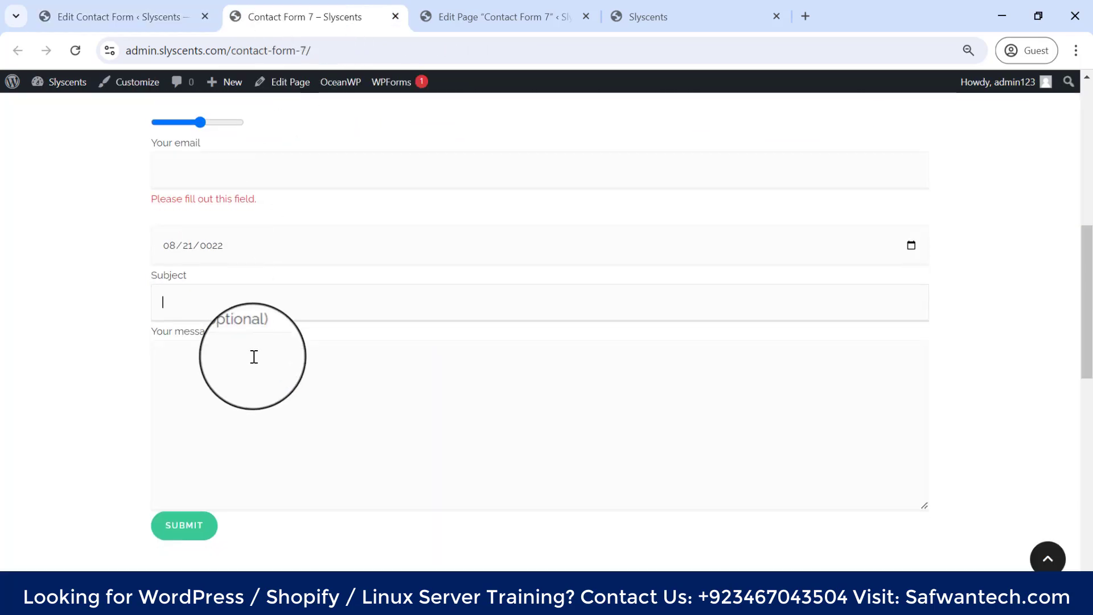
pyautogui.scroll(-3, 239, 325)
pyautogui.click(161, 198)
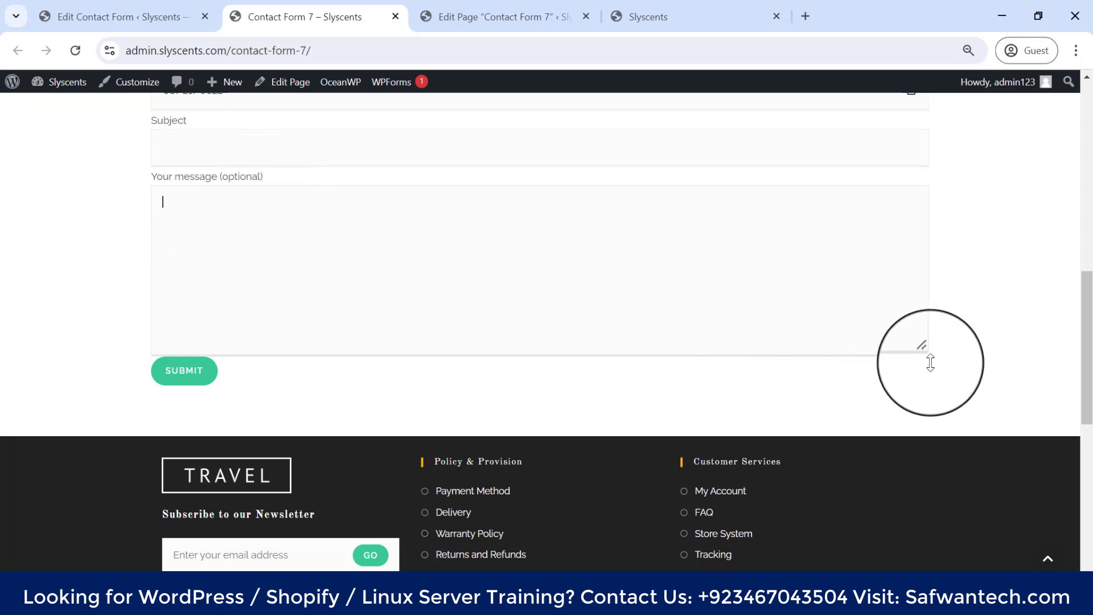
pyautogui.moveTo(931, 362); pyautogui.dragTo(513, 510)
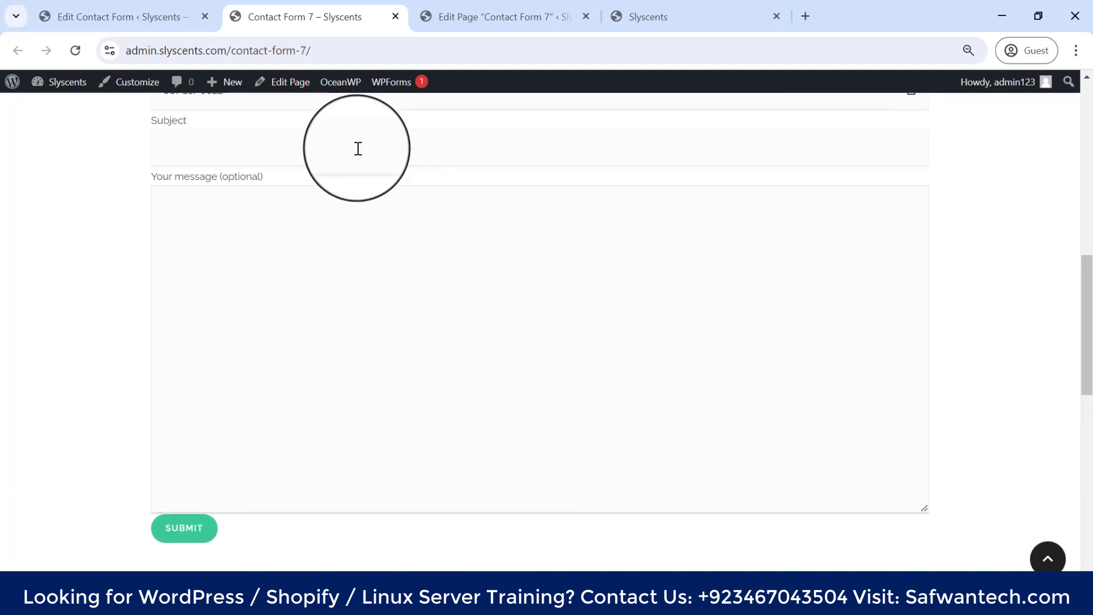
# Compare the form editor's tag options with the Subject and Your message fields on the published page.
pyautogui.click(74, 17)
pyautogui.scroll(5, 408, 338)
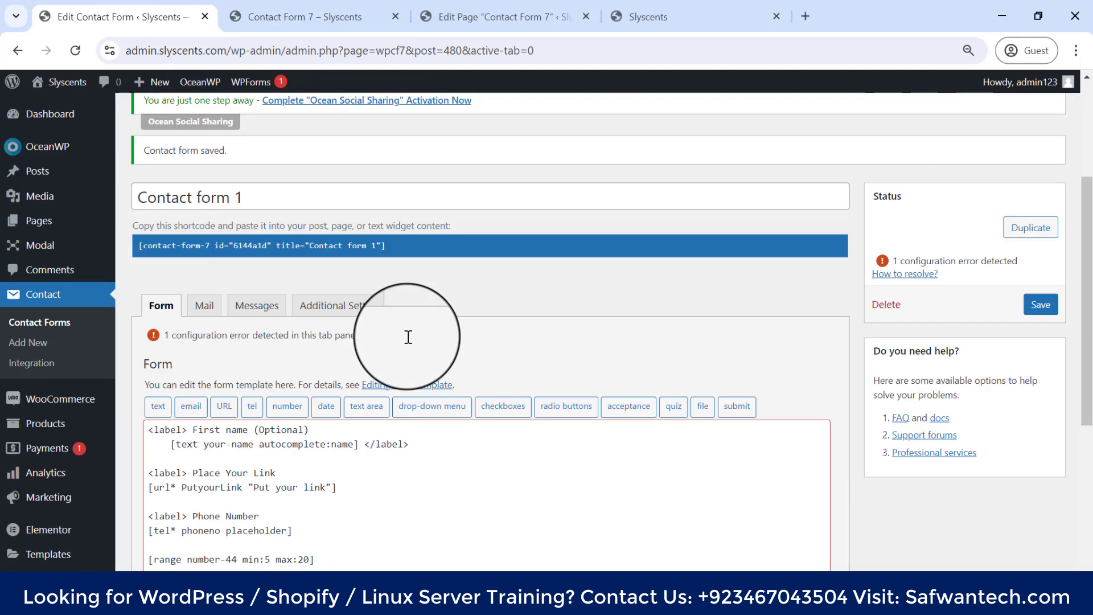
pyautogui.click(322, 8)
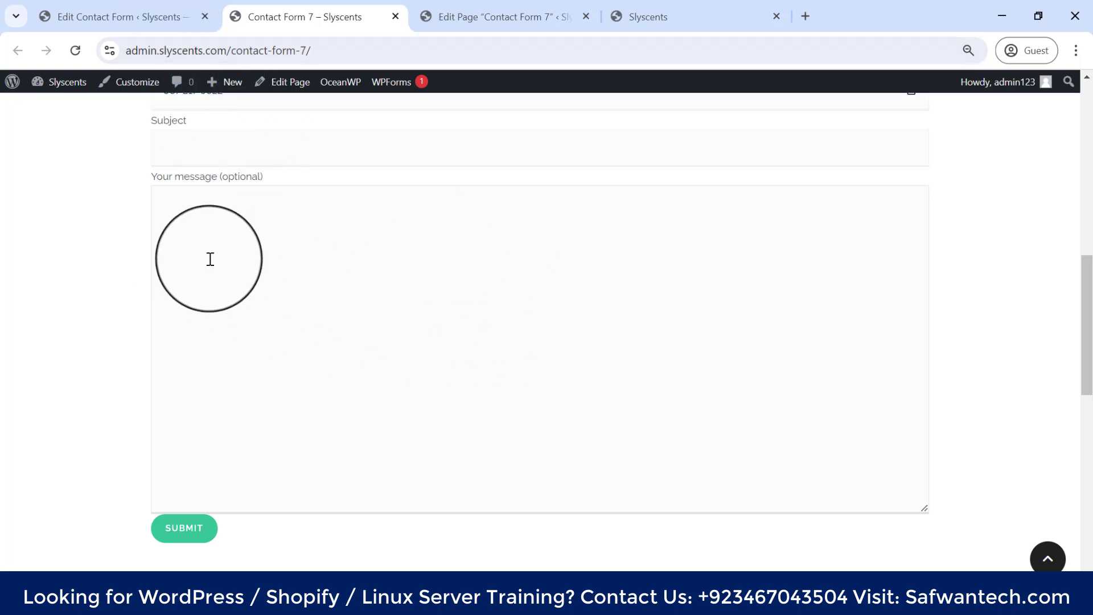
pyautogui.click(276, 247)
pyautogui.scroll(3, 228, 268)
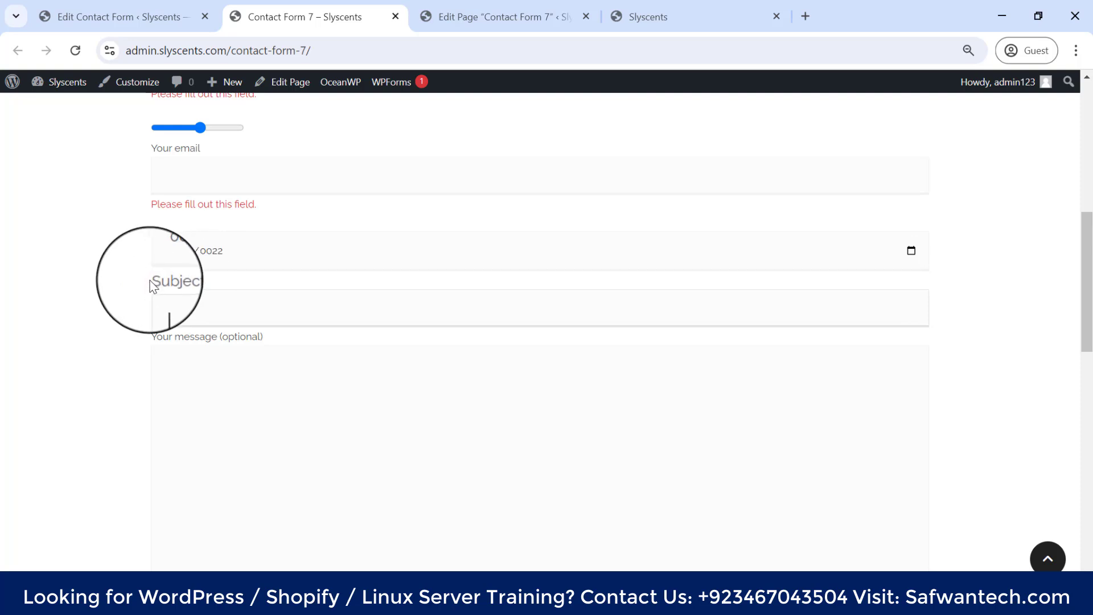
pyautogui.click(207, 310)
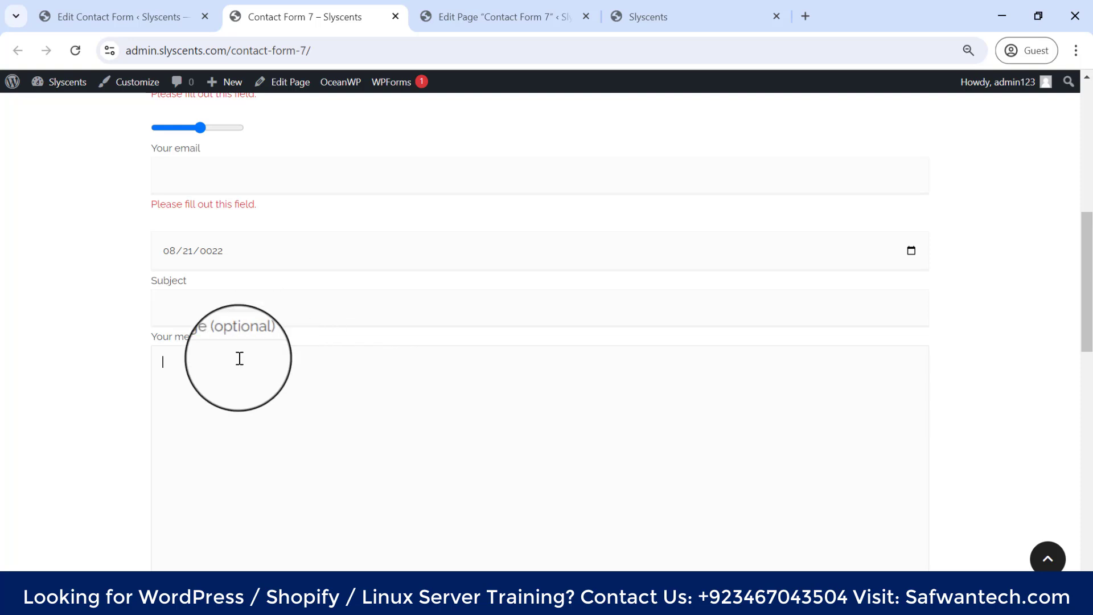
# In the form editor, start a required drop-down menu tag named dropdown with options A, B and C, one per line.
pyautogui.click(126, 16)
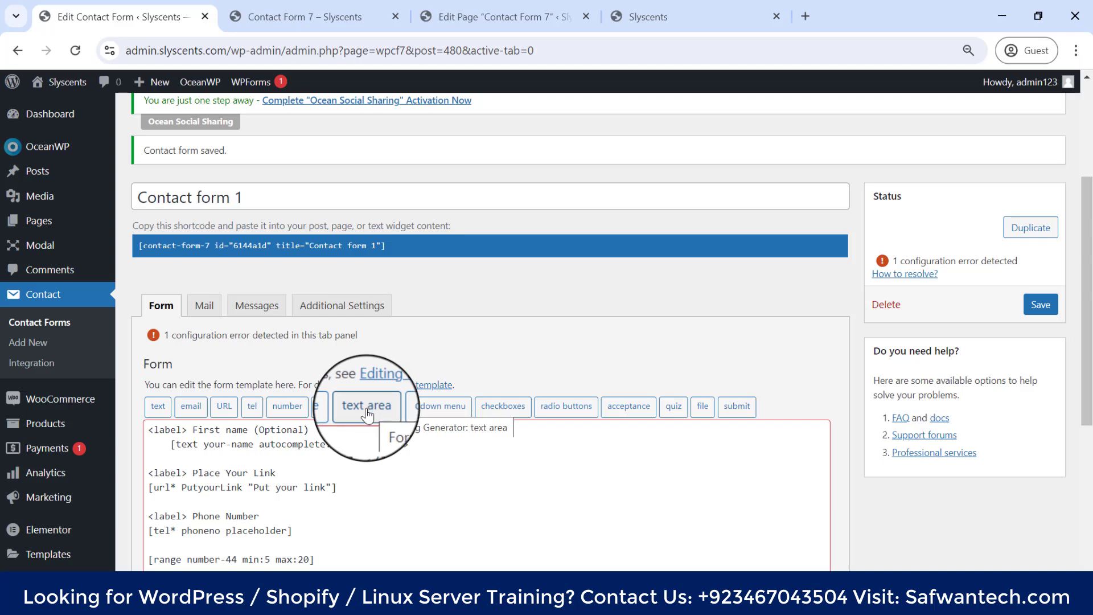
pyautogui.scroll(-1, 366, 424)
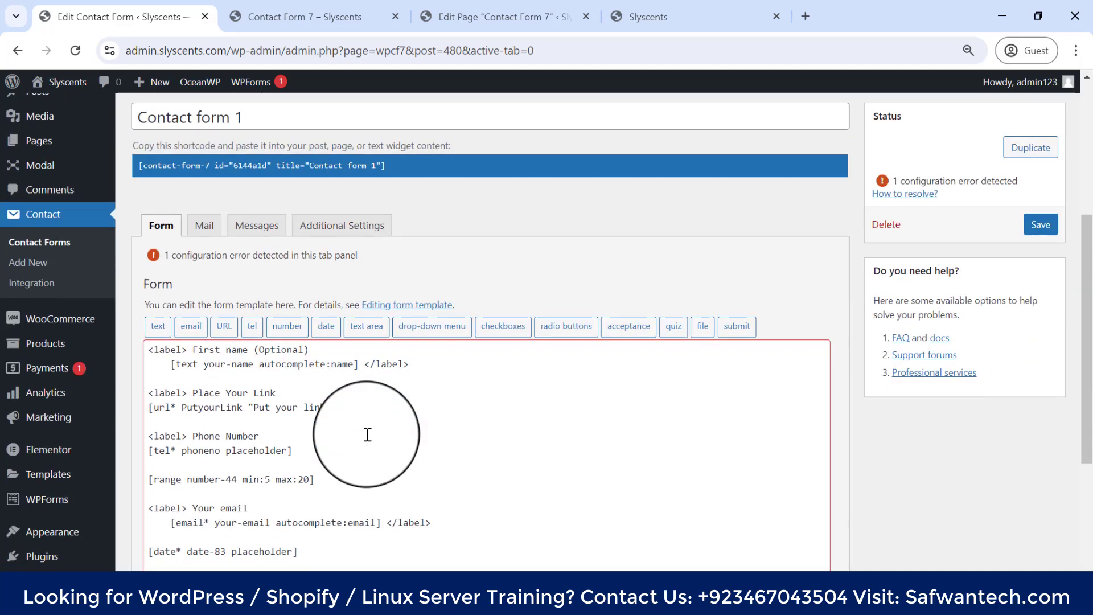
pyautogui.click(421, 336)
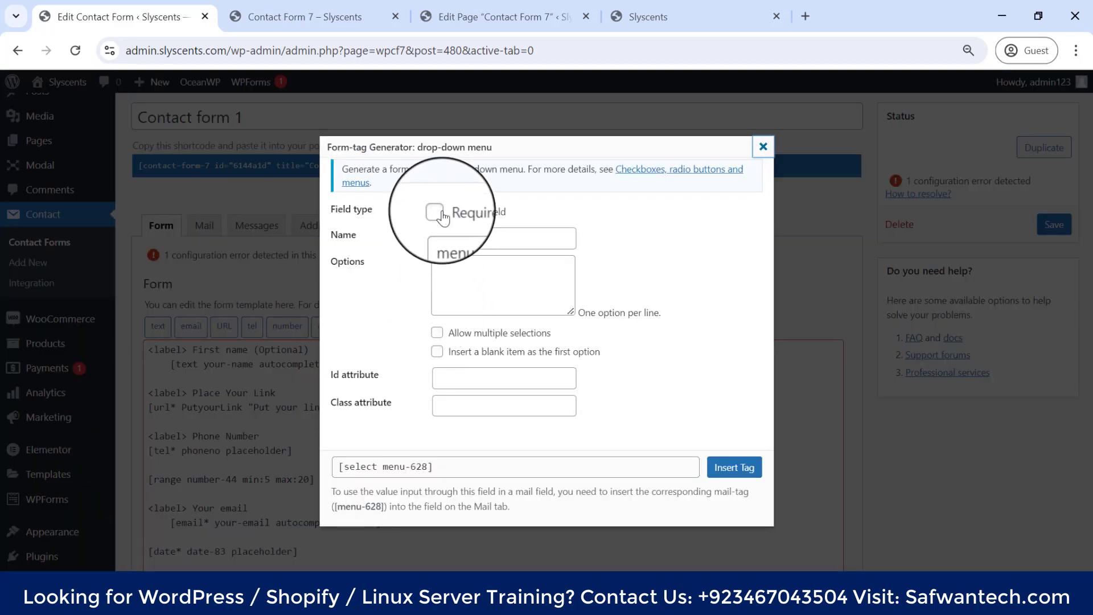
pyautogui.tripleClick(495, 235)
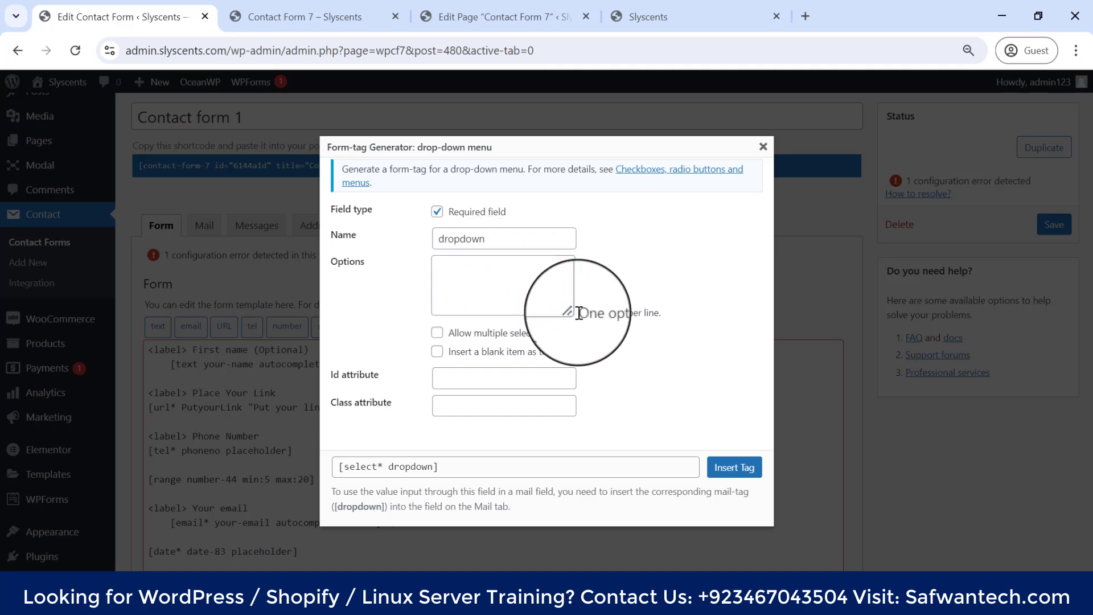
pyautogui.moveTo(579, 313); pyautogui.dragTo(624, 317)
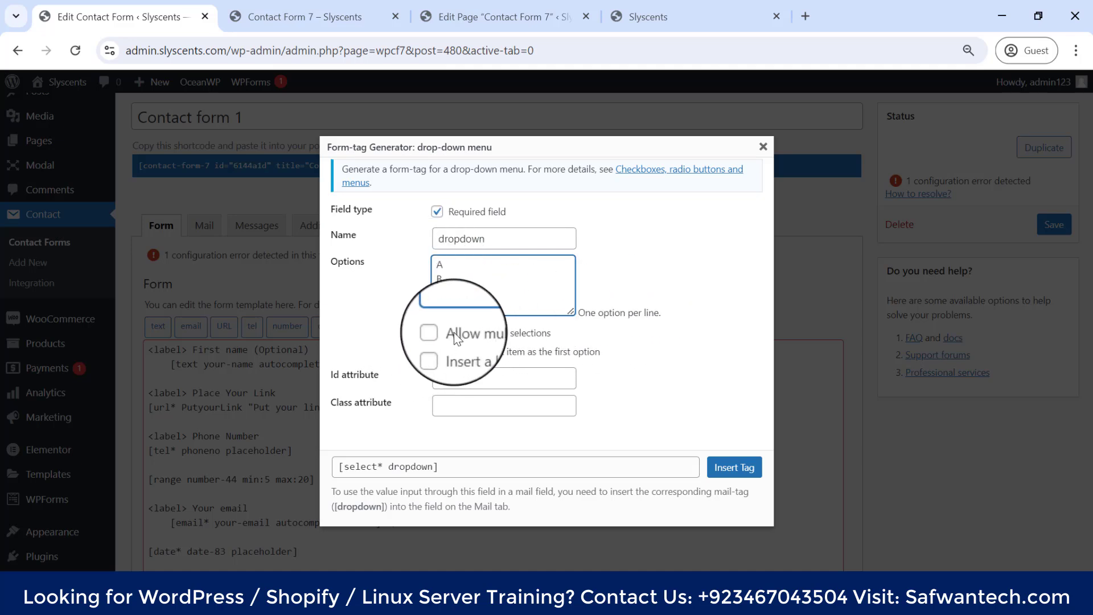
# Review the multiple-selection and blank-item options of the drop-down tag, and allow multiple selections.
pyautogui.moveTo(449, 333); pyautogui.dragTo(551, 335)
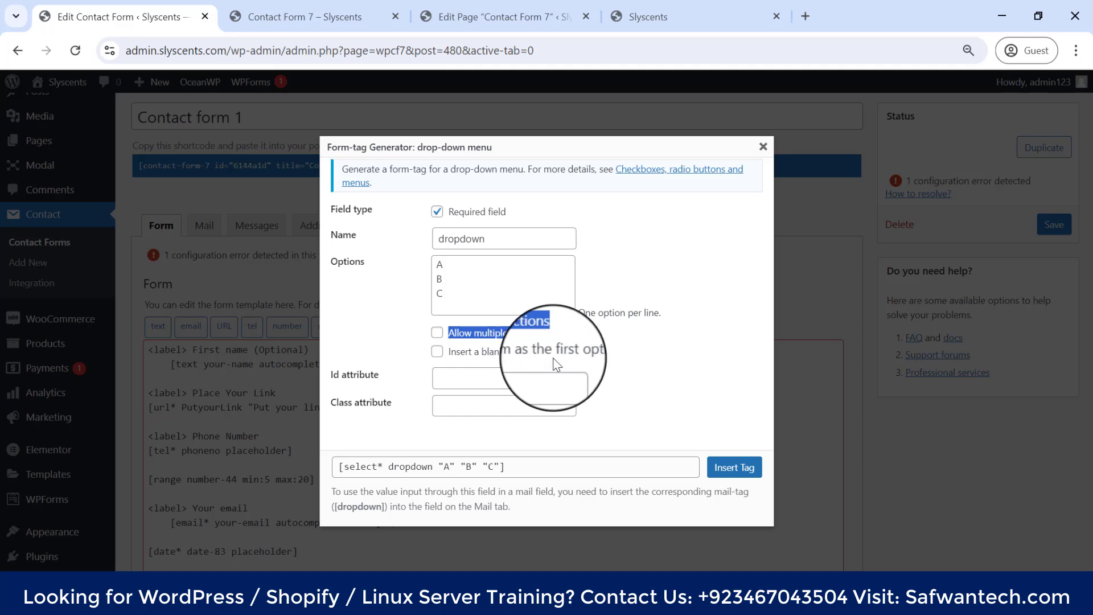
pyautogui.moveTo(618, 351); pyautogui.dragTo(490, 350)
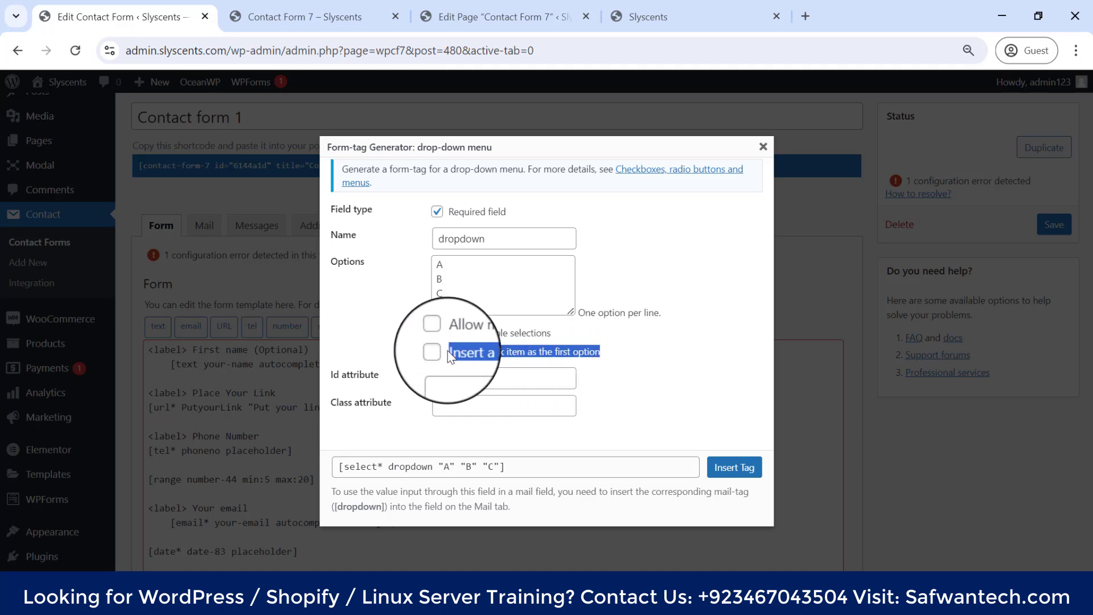
pyautogui.click(436, 333)
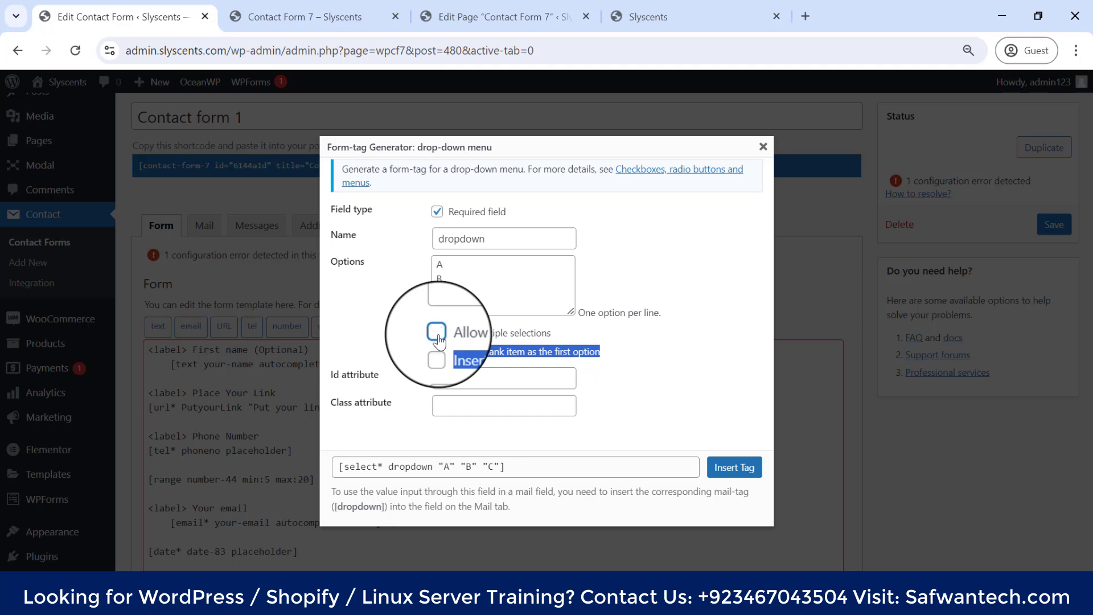
pyautogui.click(627, 351)
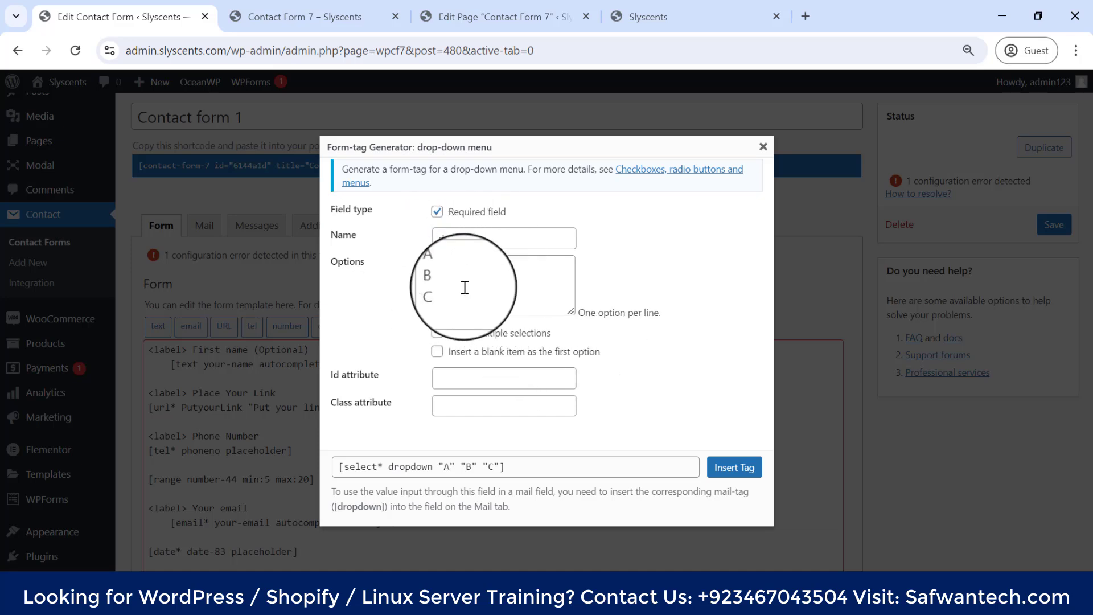
pyautogui.click(436, 333)
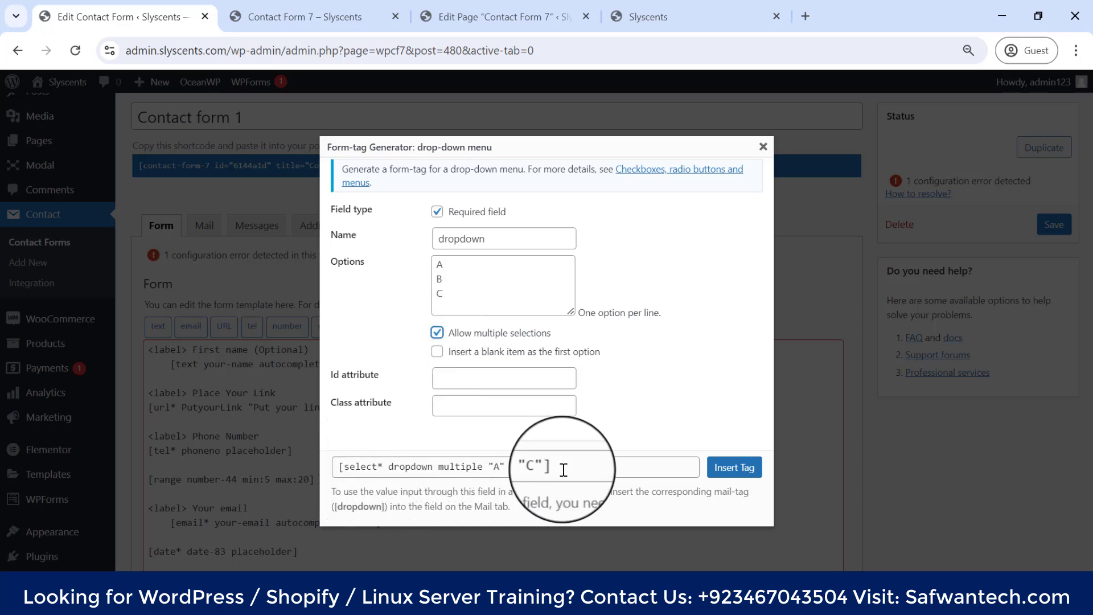
# Try inserting a blank item as the first drop-down option, inspect the generated tag, and turn the option off.
pyautogui.click(436, 353)
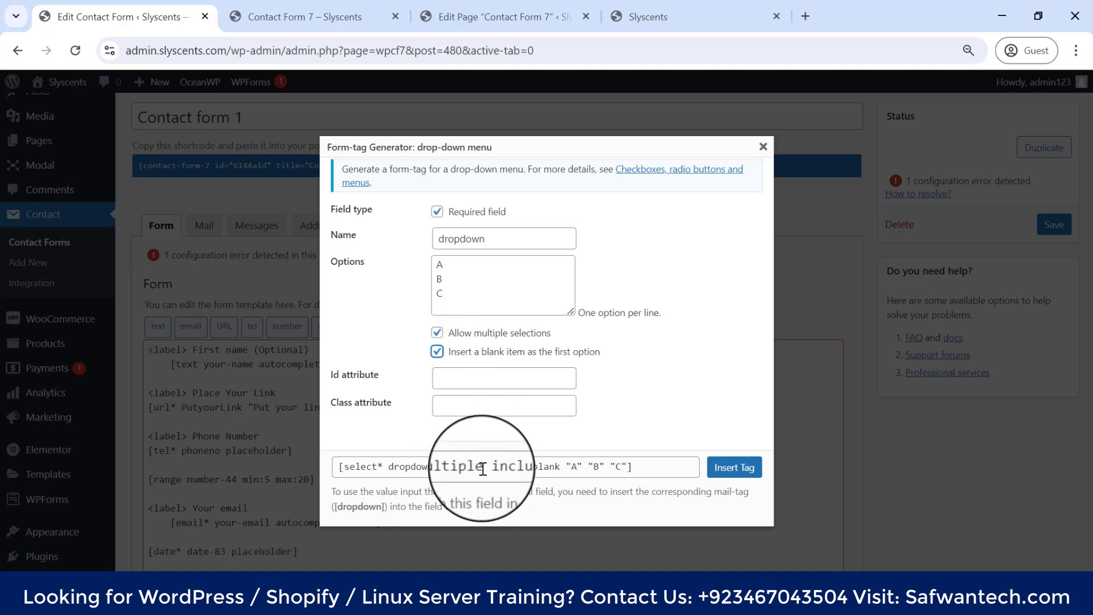
pyautogui.click(443, 465)
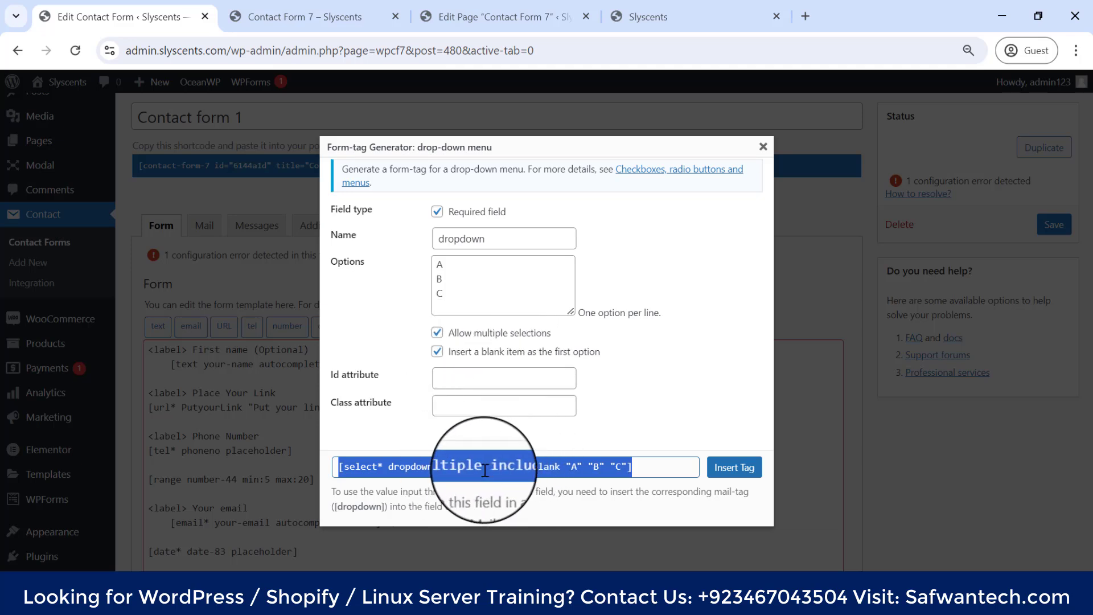
pyautogui.click(436, 353)
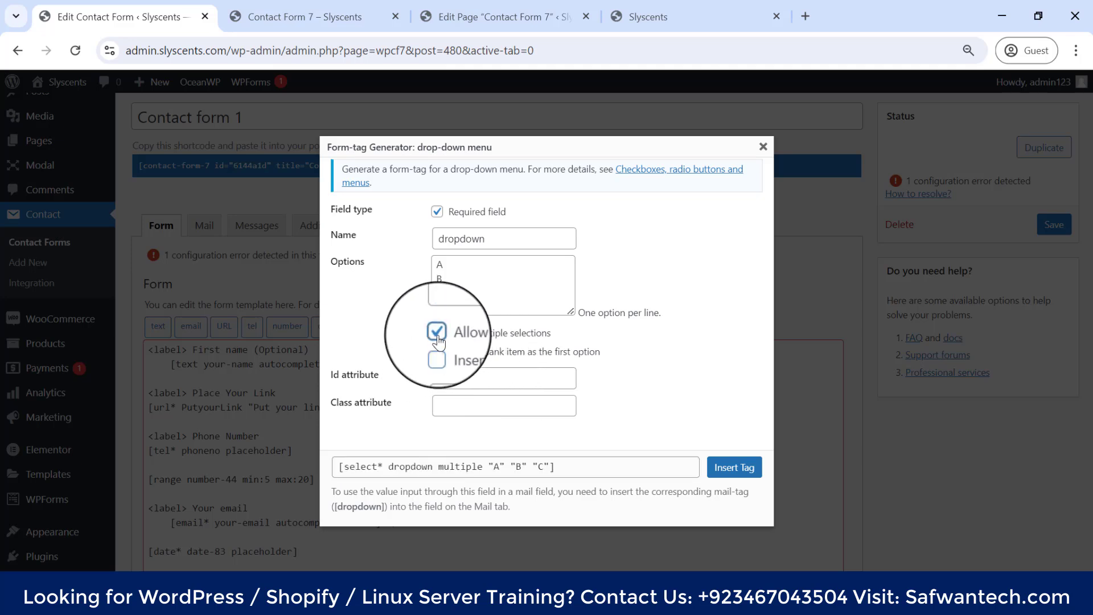
# Turn off multiple selections and examine how the generated drop-down tag reflects the field type, name and options.
pyautogui.click(418, 467)
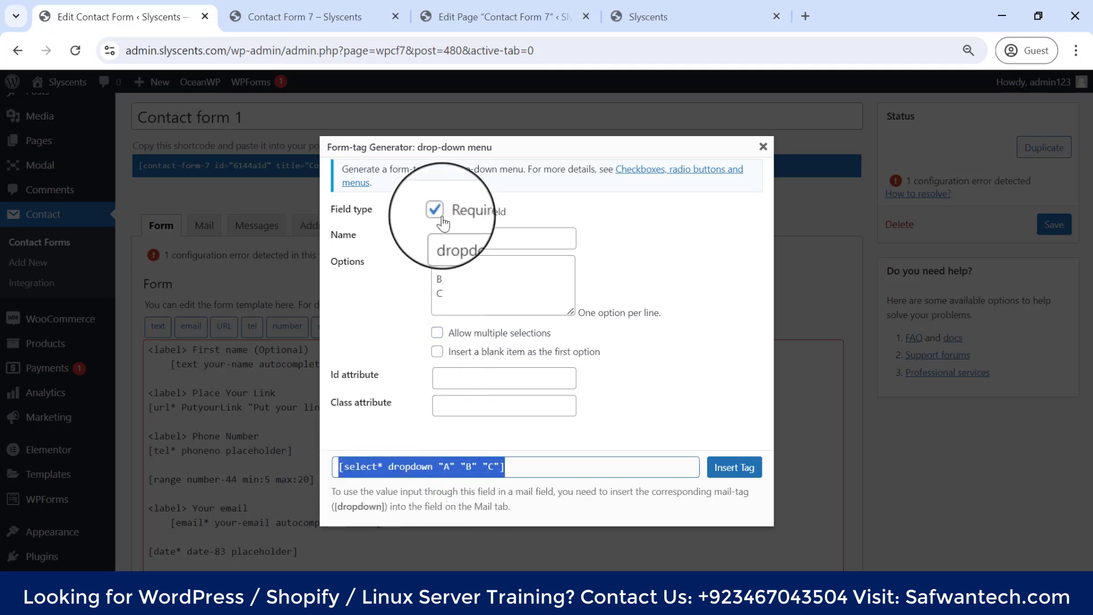
pyautogui.click(460, 240)
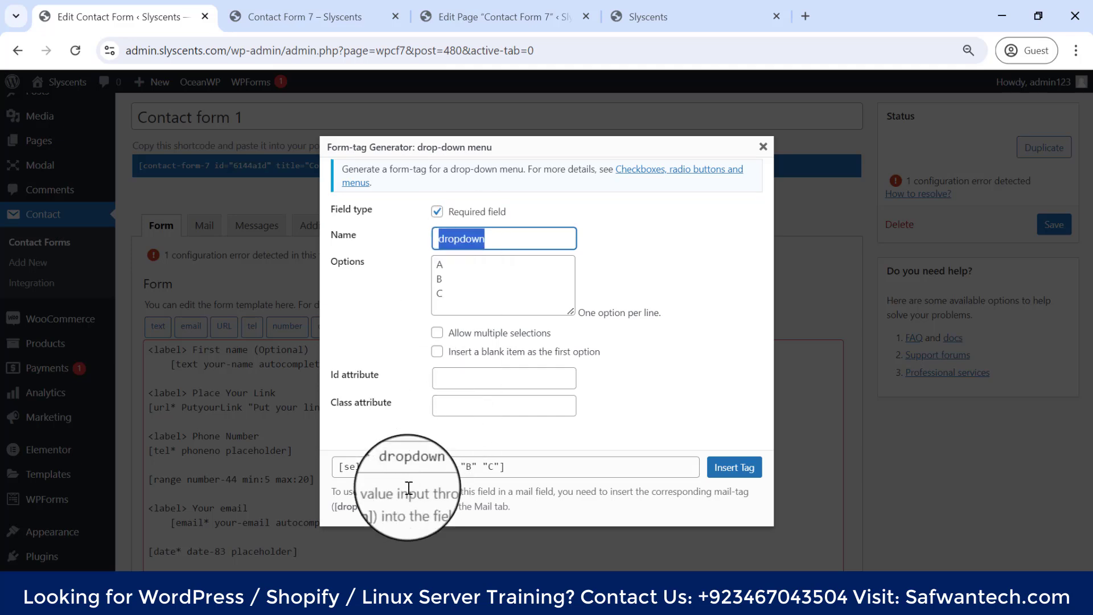
pyautogui.click(351, 467)
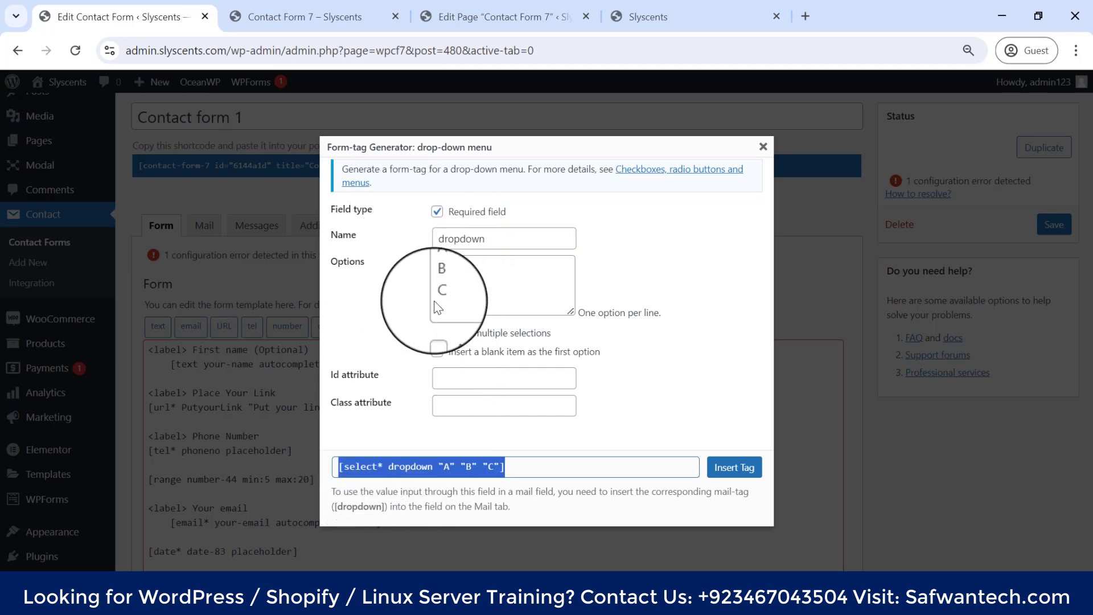
pyautogui.click(402, 468)
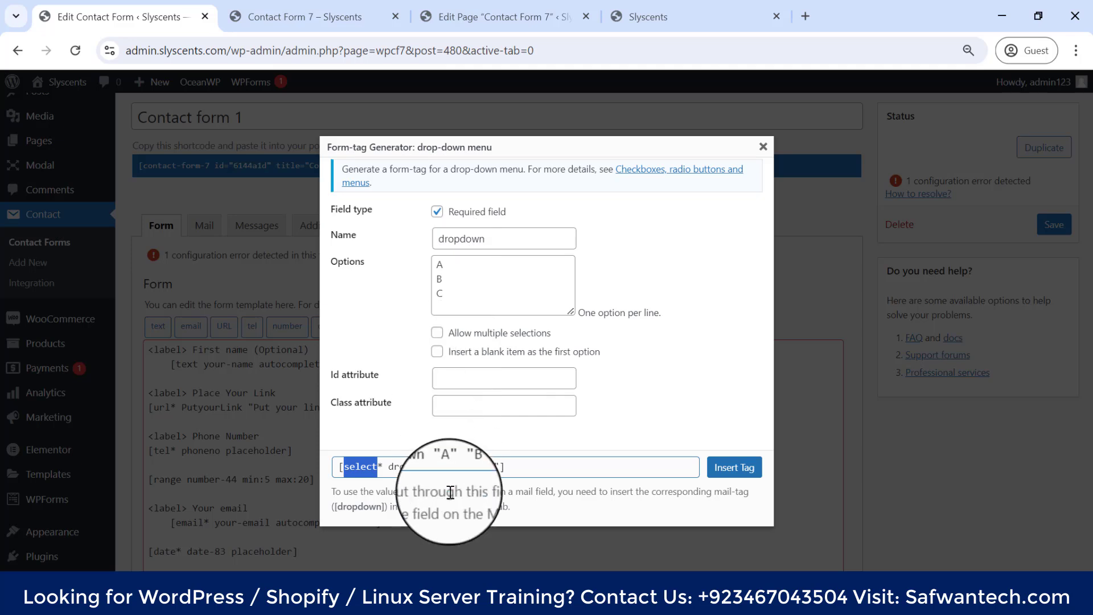
# Allow multiple selections and a blank first item for the drop-down, and copy its generated tag out of the generator.
pyautogui.click(437, 334)
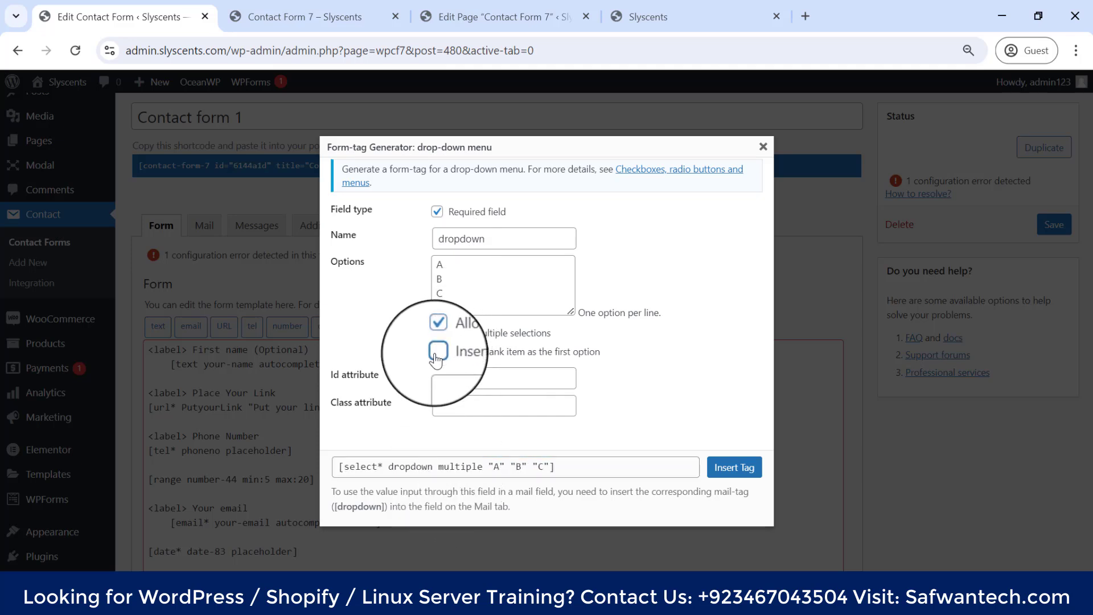
pyautogui.click(436, 352)
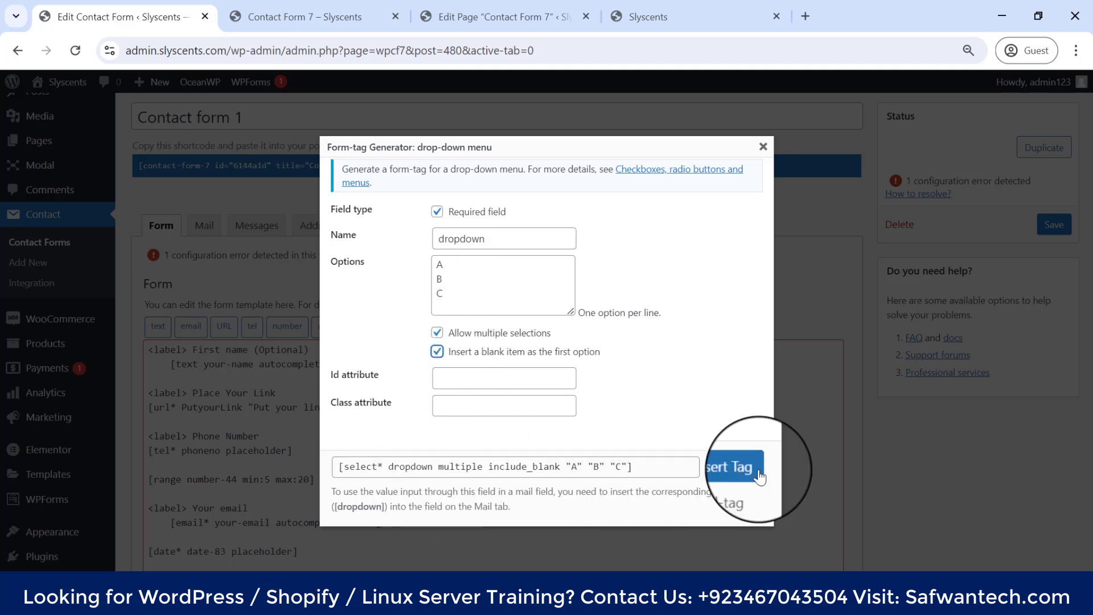
pyautogui.click(510, 467)
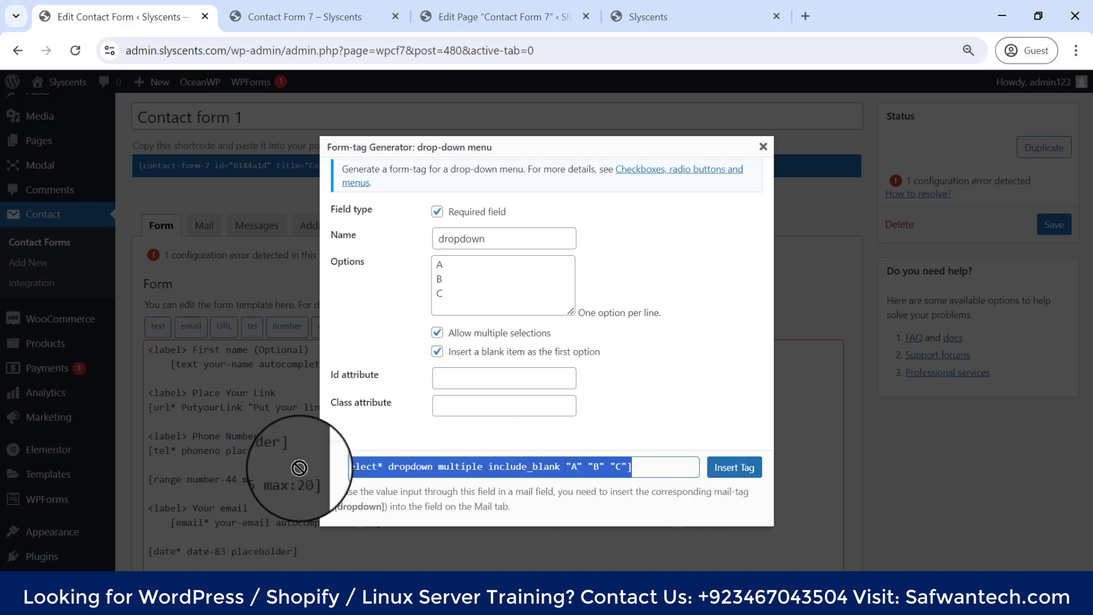
pyautogui.click(764, 146)
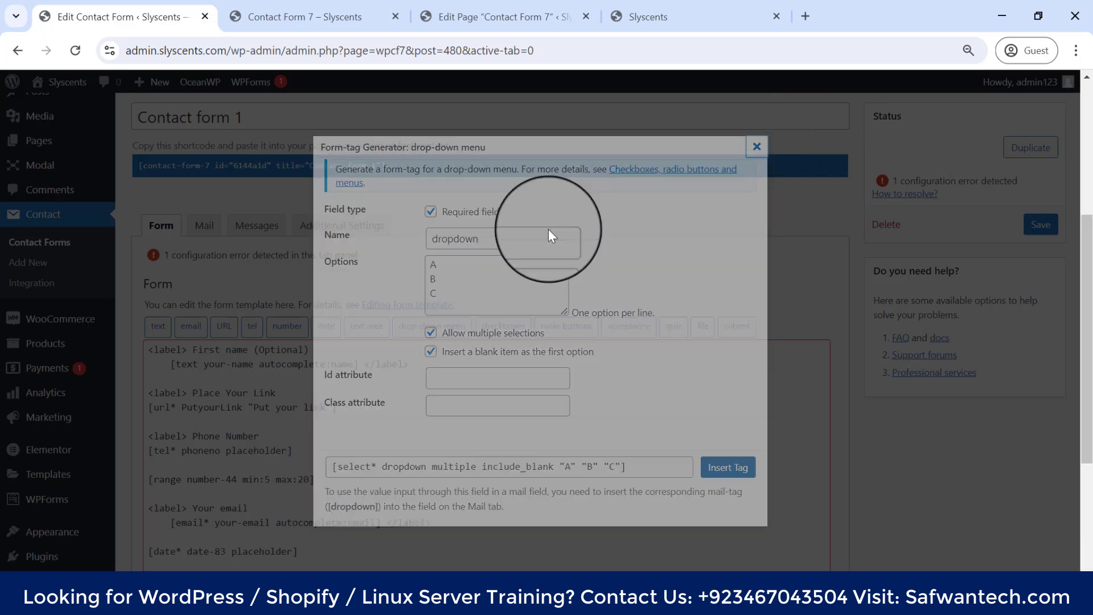
# Paste [select* dropdown multiple include_blank "A" "B" "C"] beneath the date tag in the form template, separated by blank lines.
pyautogui.scroll(-4, 324, 478)
pyautogui.scroll(3, 245, 319)
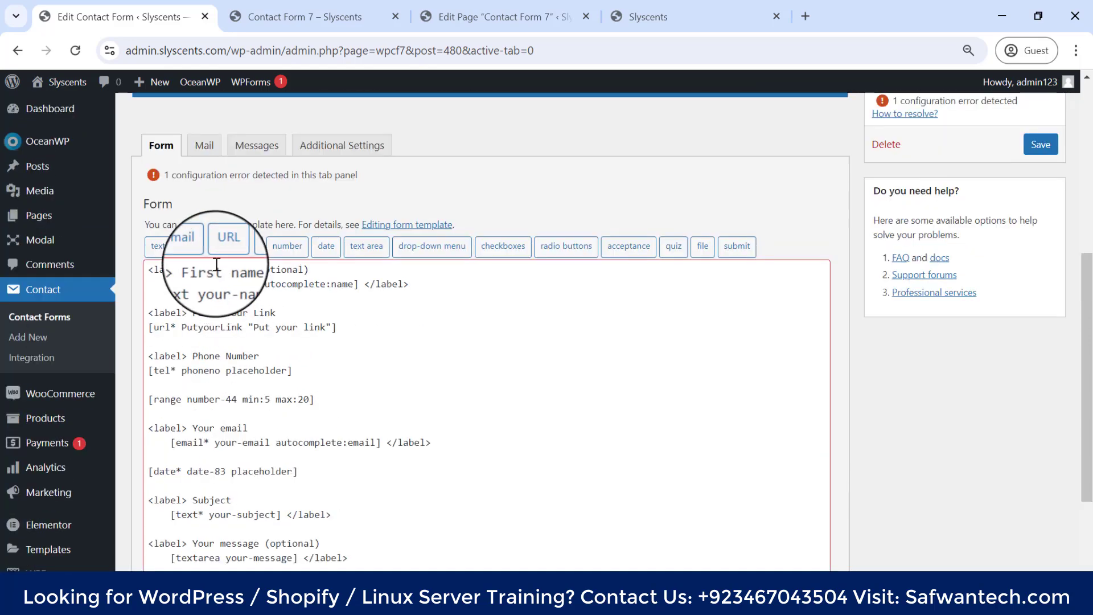
pyautogui.scroll(-3, 239, 319)
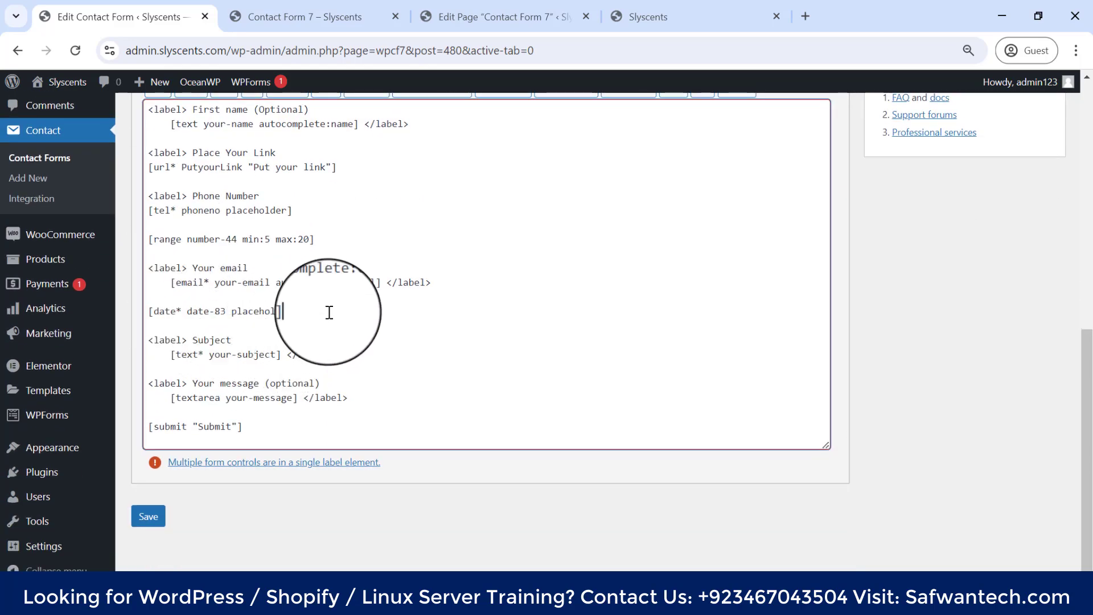
pyautogui.click(329, 312)
pyautogui.press('Return')
pyautogui.press('Return')
pyautogui.press('Return')
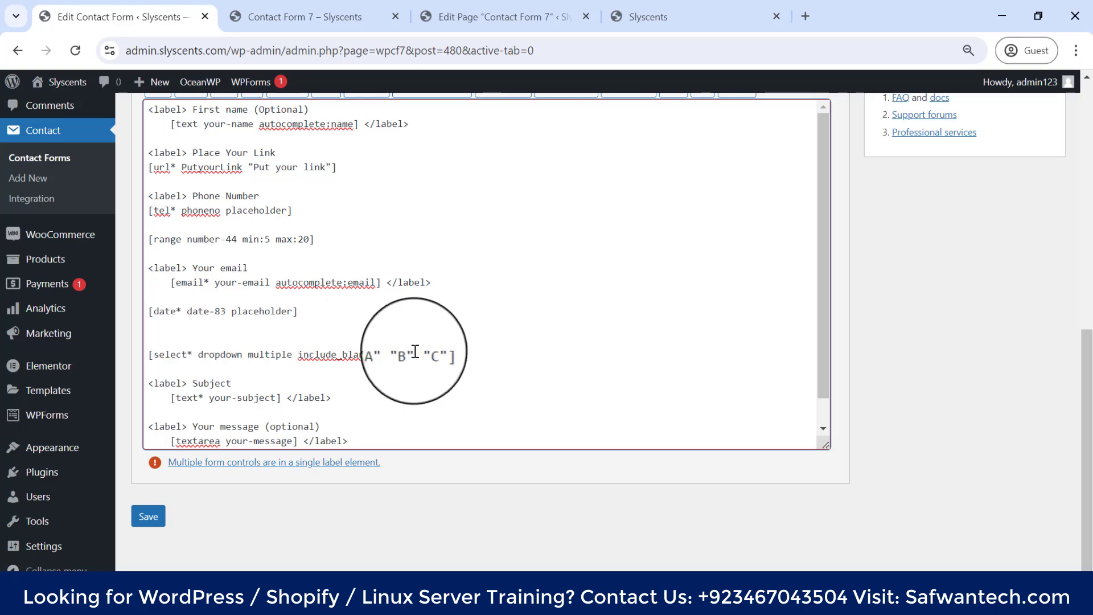
# Place the text cursor on the blank line directly above the drop-down tag in the form template.
pyautogui.click(179, 339)
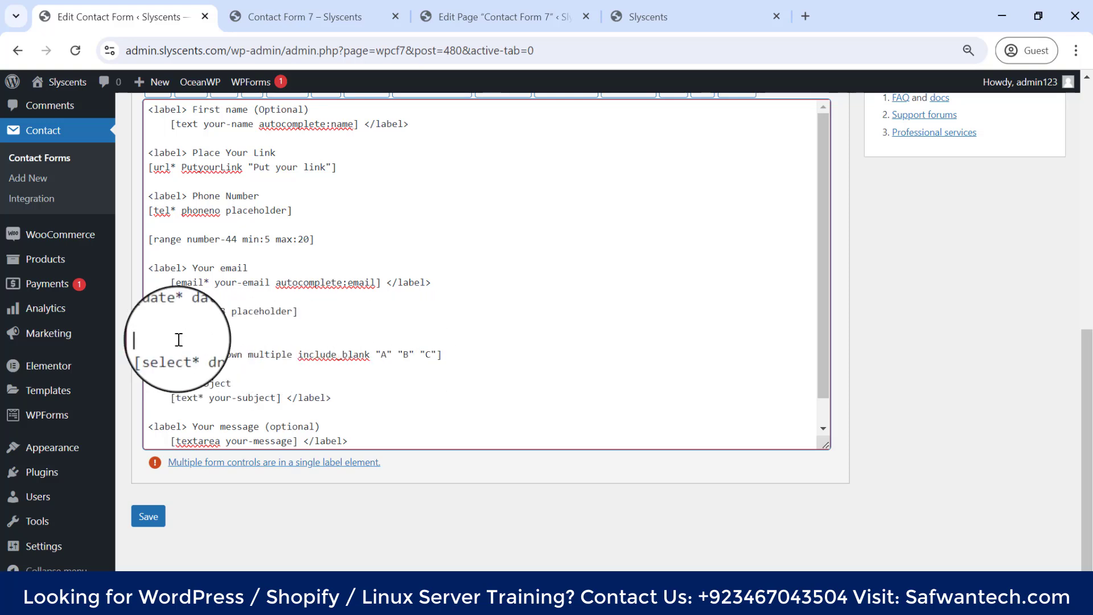
# Remove the extra blank line above the dropdown's select tag in the form template and save the contact form.
pyautogui.press('BackSpace')
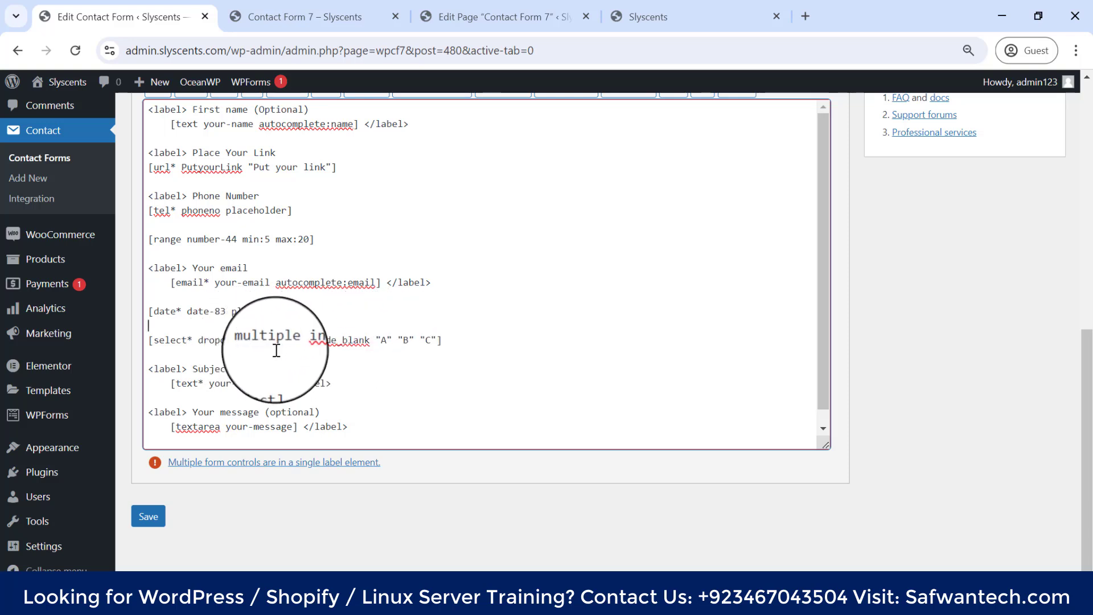
pyautogui.click(148, 523)
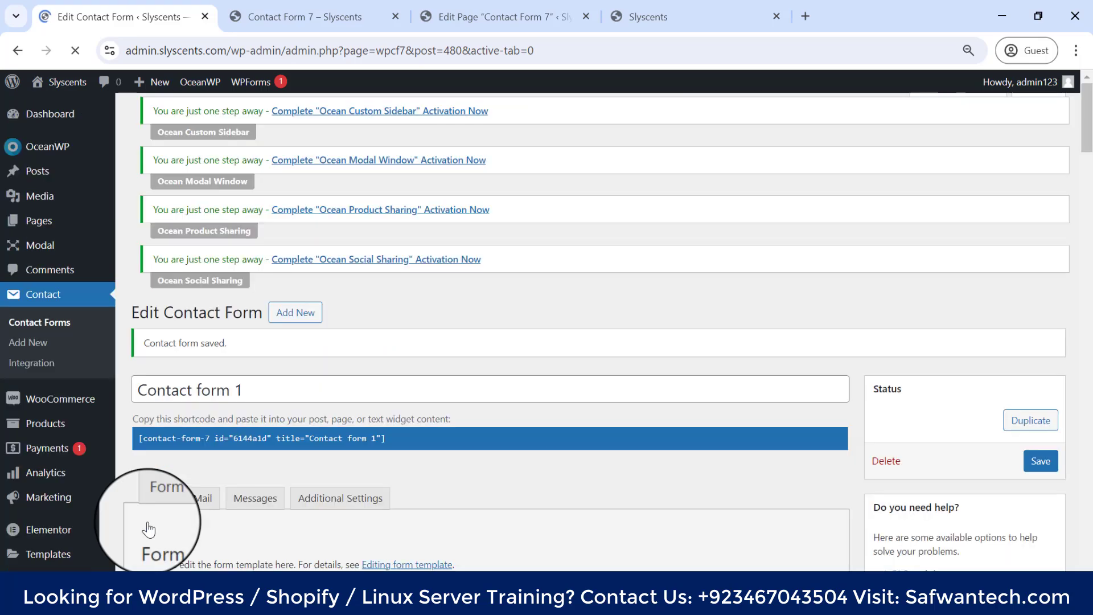
pyautogui.scroll(-7, 358, 349)
# Reload the published Contact Form 7 page and view the option list between the date and subject fields.
pyautogui.click(338, 8)
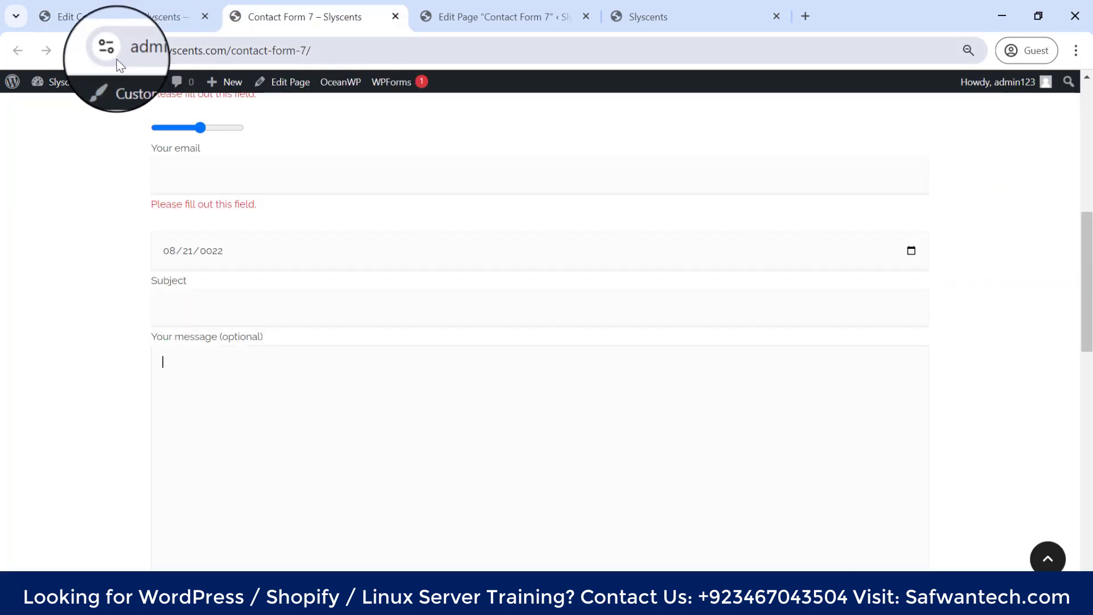
pyautogui.click(75, 50)
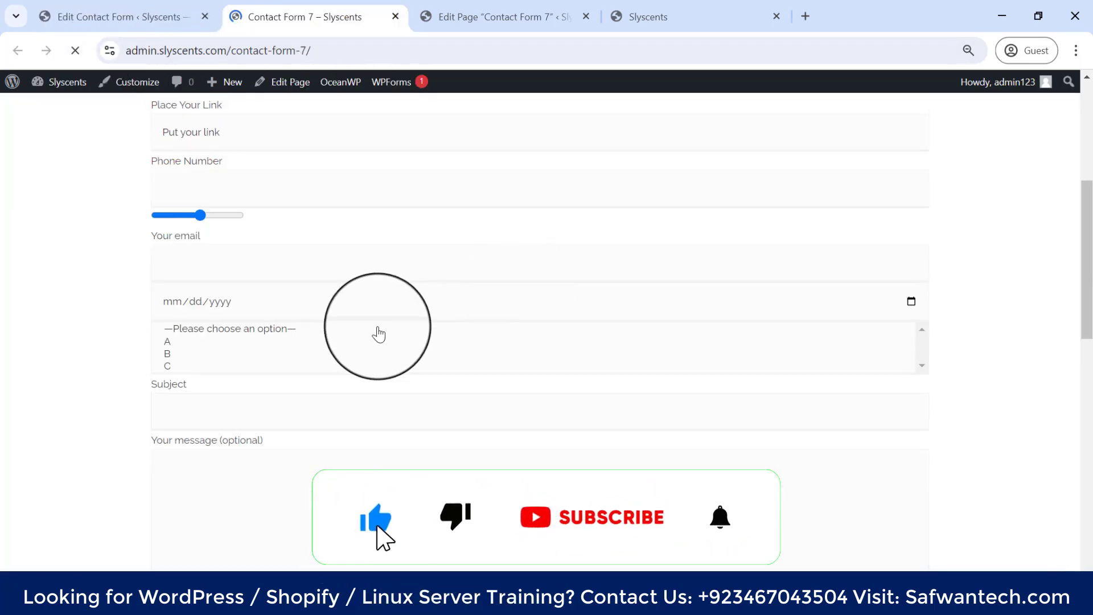
pyautogui.scroll(-2, 331, 331)
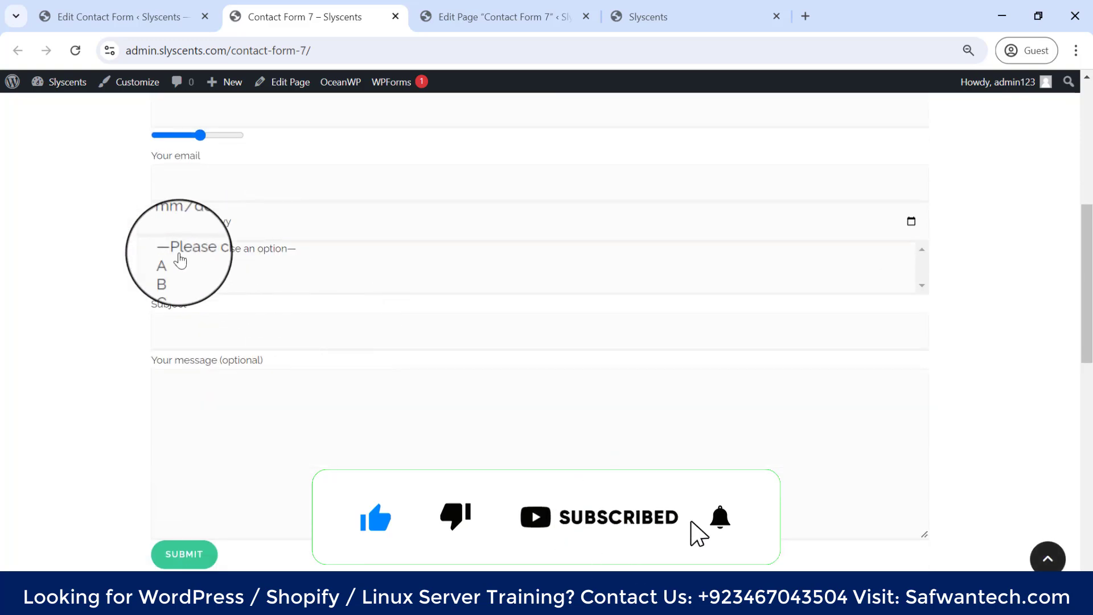
# Test the option list on the published form by selecting the placeholder and the lettered options one at a time, ending on B.
pyautogui.click(227, 249)
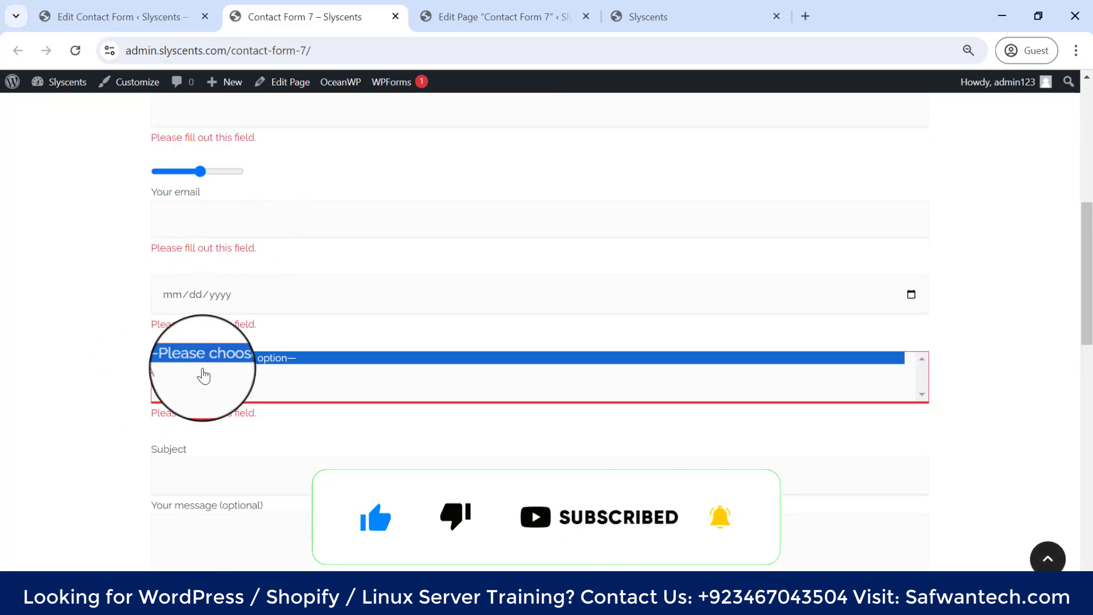
pyautogui.press('Down')
pyautogui.press('Down')
pyautogui.press('Down')
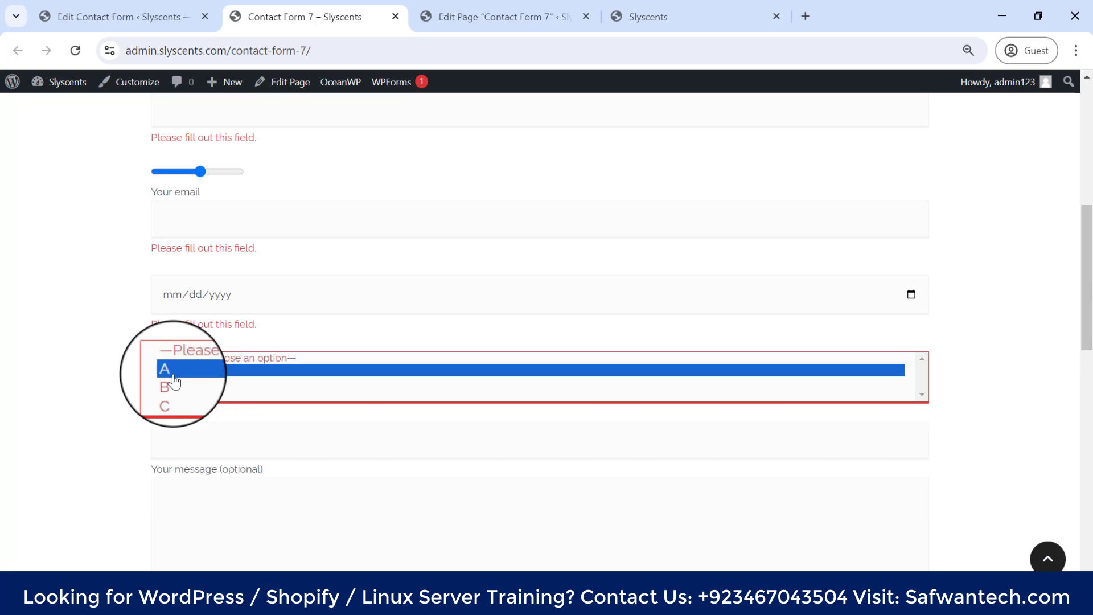
pyautogui.click(173, 375)
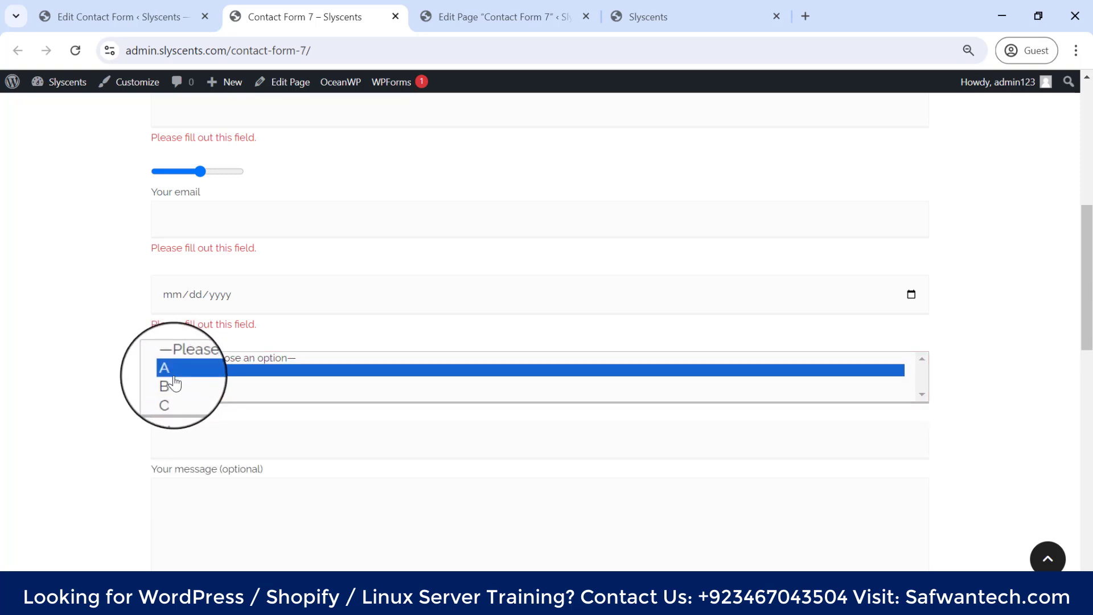
pyautogui.click(174, 383)
pyautogui.click(174, 372)
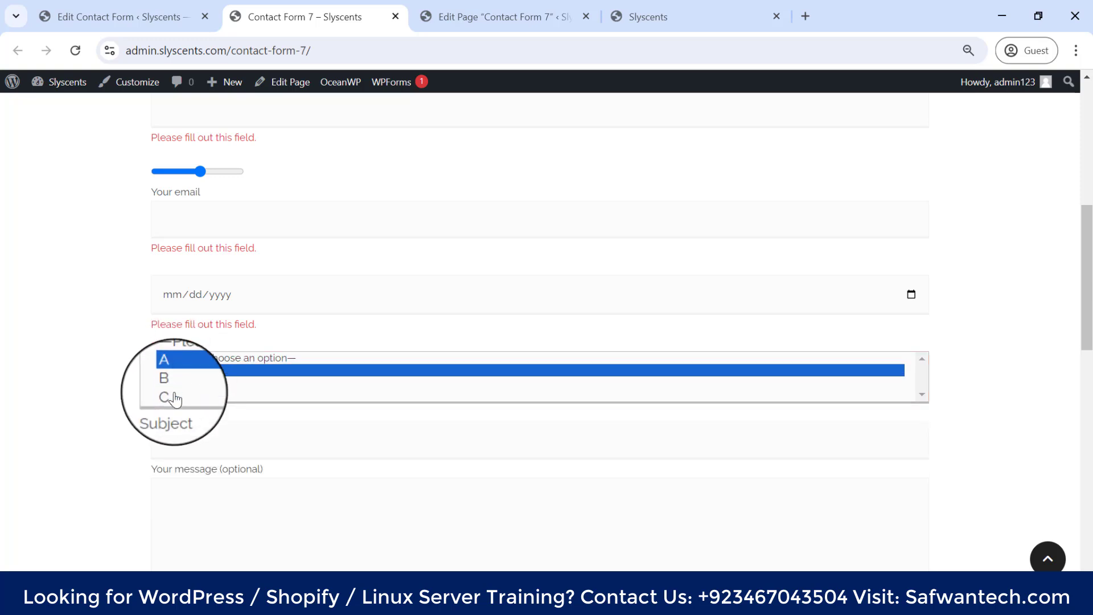
pyautogui.click(173, 395)
pyautogui.click(174, 383)
pyautogui.click(180, 373)
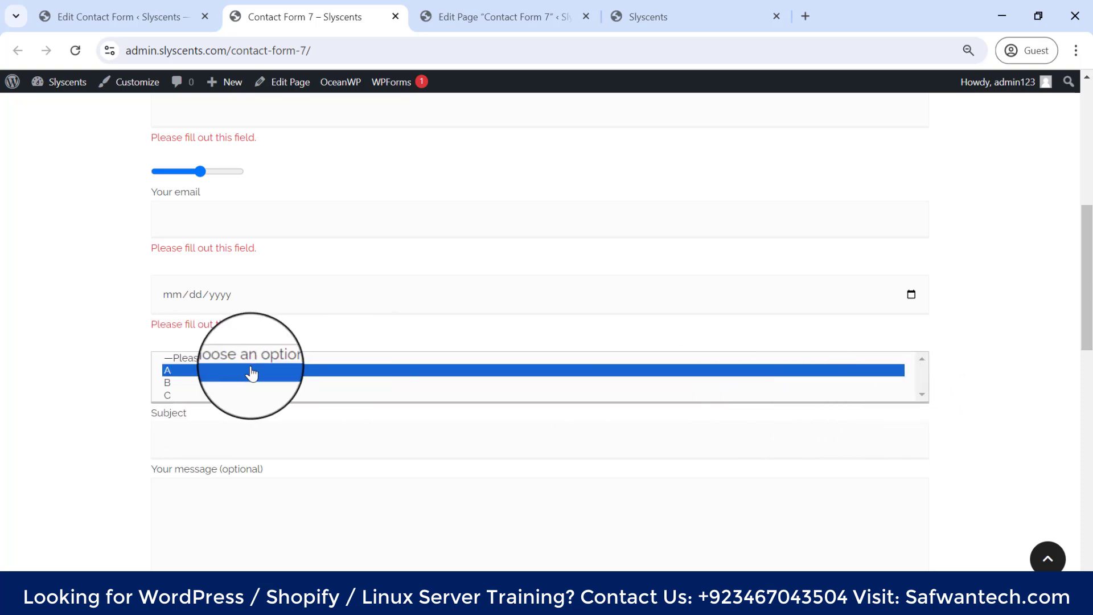
pyautogui.scroll(-1, 180, 307)
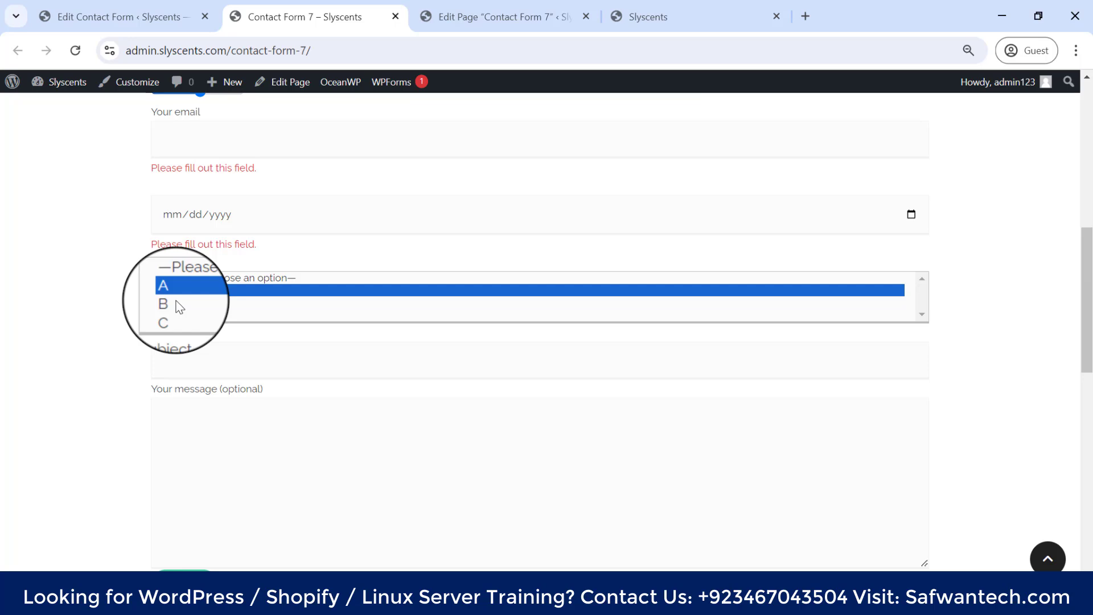
pyautogui.click(180, 307)
# In the contact form editor, examine the select tag's dropdown name, multiple attribute, include_blank attribute and option values.
pyautogui.click(152, 17)
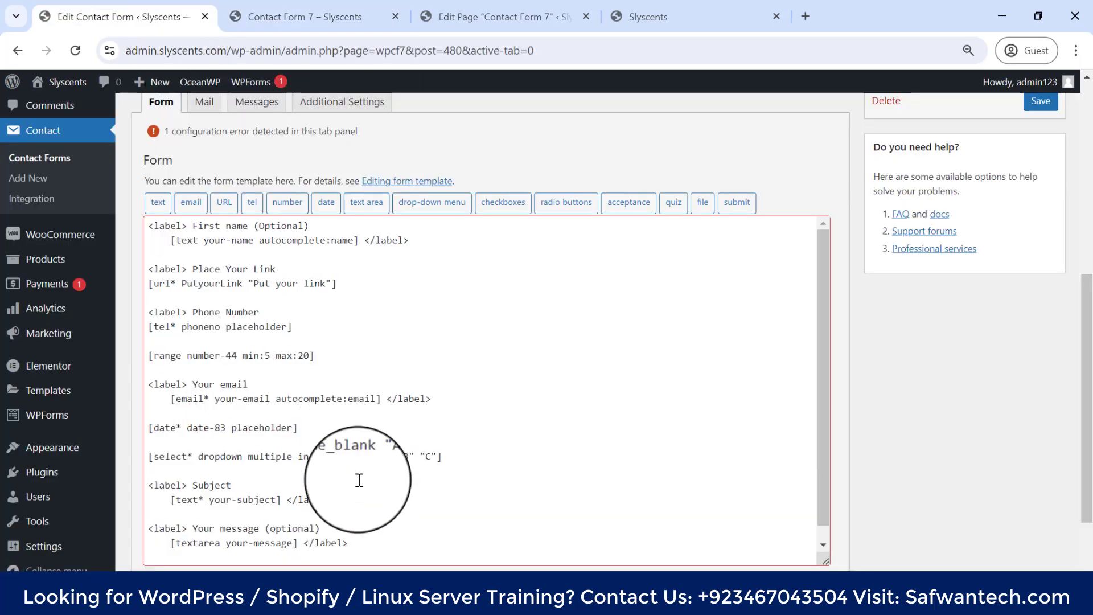
pyautogui.scroll(-1, 348, 466)
pyautogui.doubleClick(277, 442)
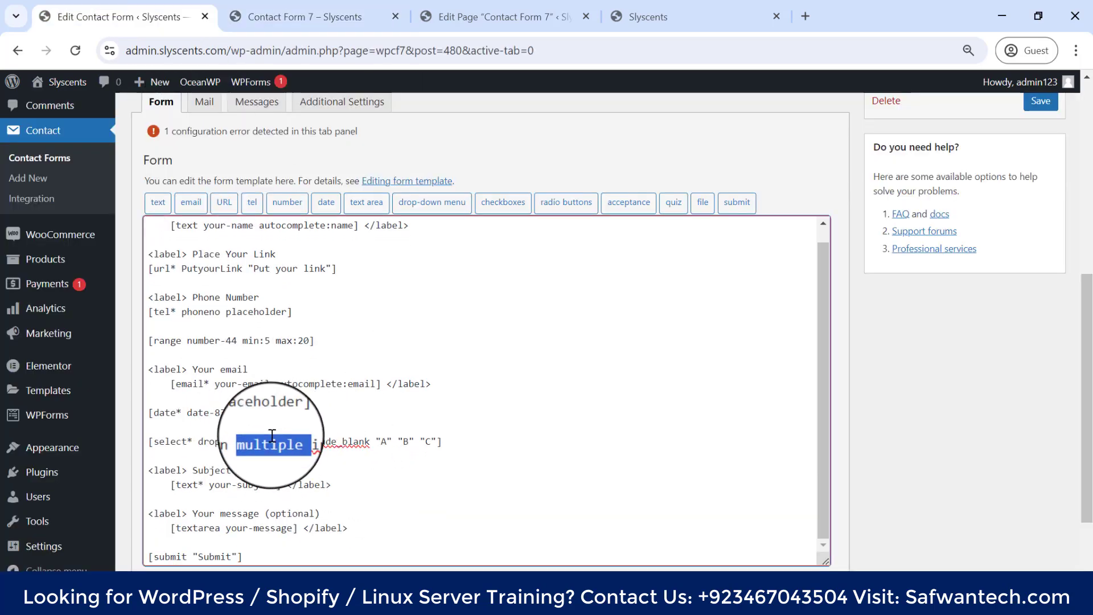
pyautogui.click(209, 442)
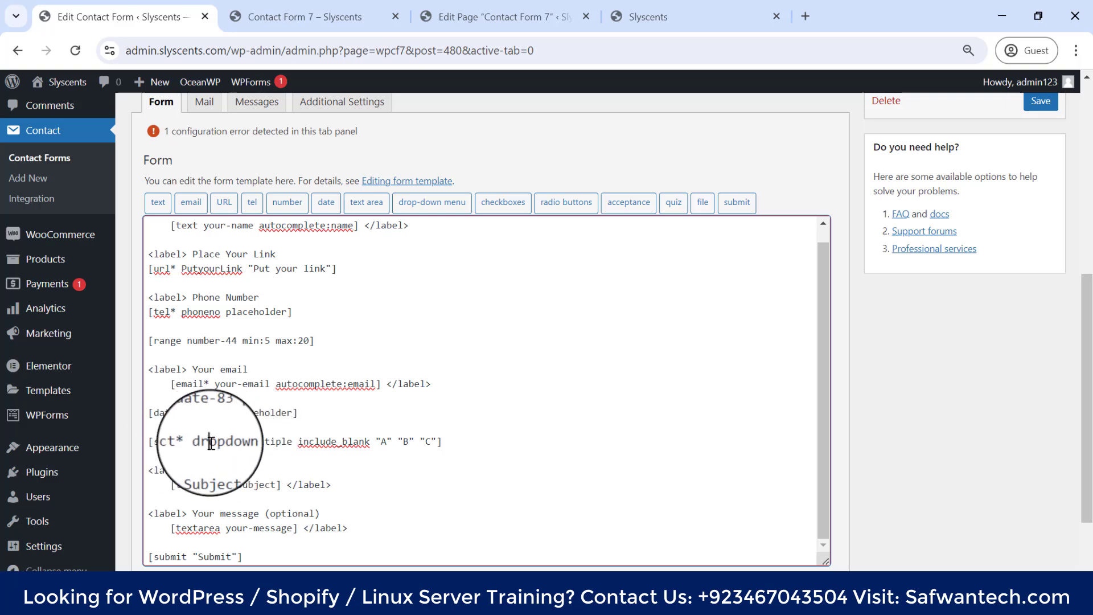
pyautogui.doubleClick(263, 442)
pyautogui.click(331, 443)
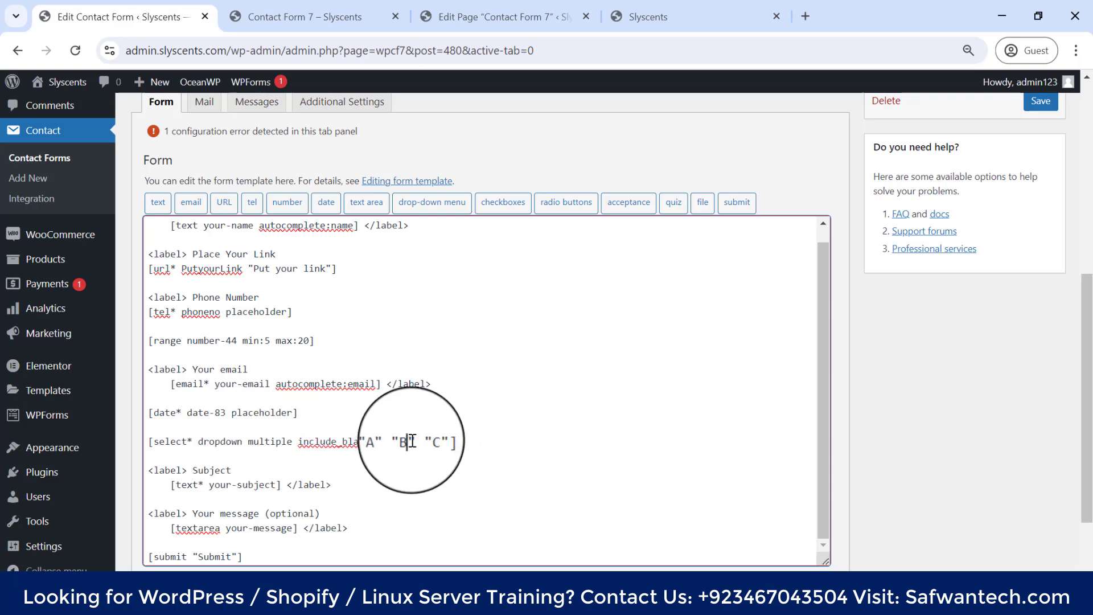
pyautogui.moveTo(372, 442); pyautogui.dragTo(142, 454)
pyautogui.click(141, 453)
pyautogui.click(261, 438)
pyautogui.doubleClick(261, 441)
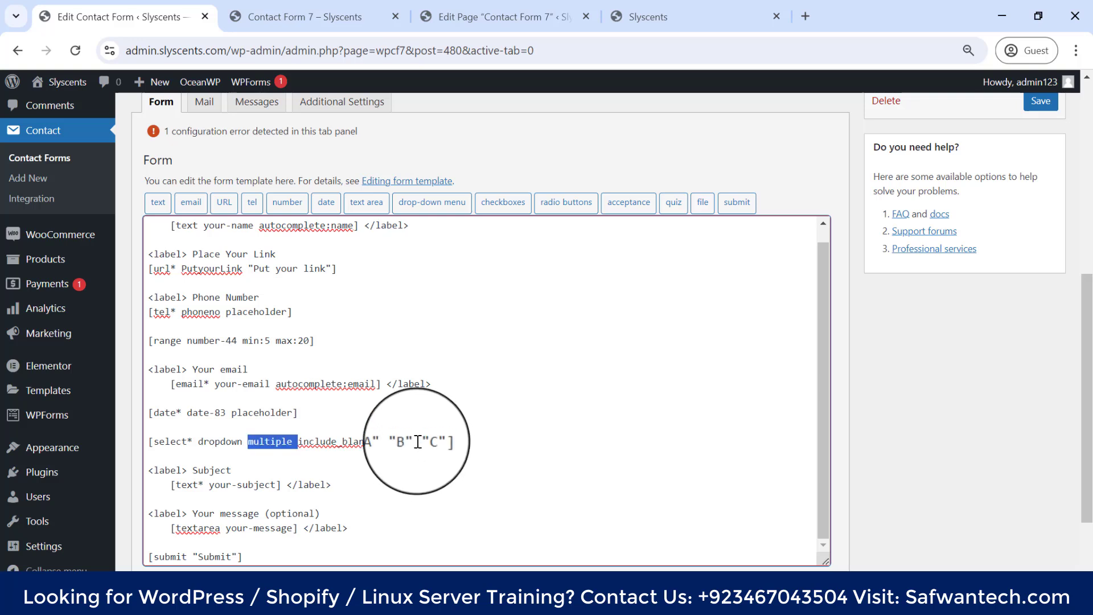
# Test multiple selection on the published form by selecting options A, B and C together, plus the placeholder option.
pyautogui.click(341, 16)
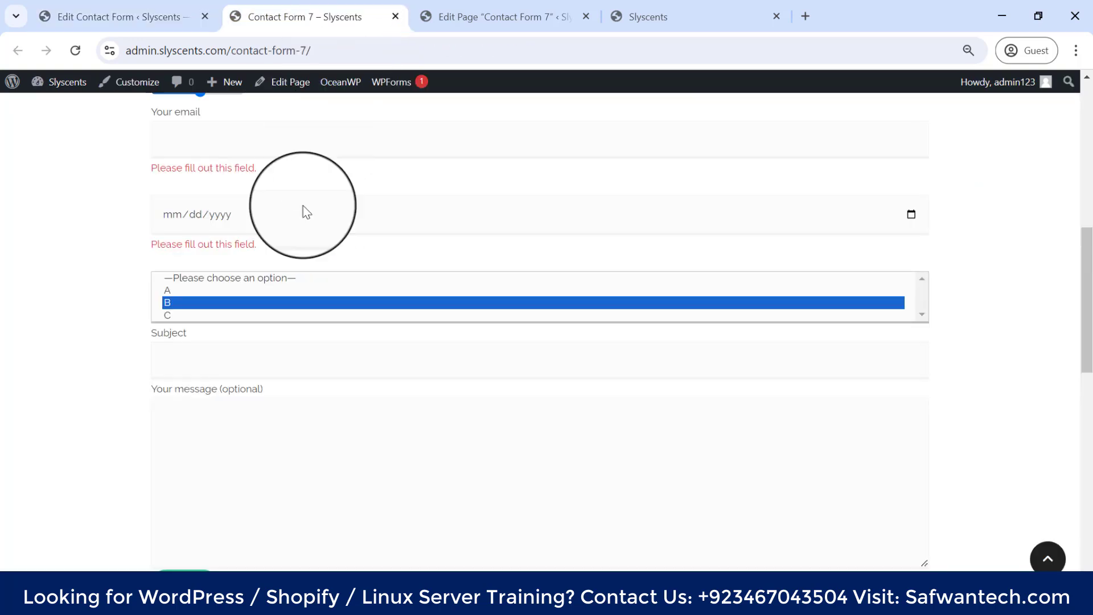
pyautogui.click(121, 285)
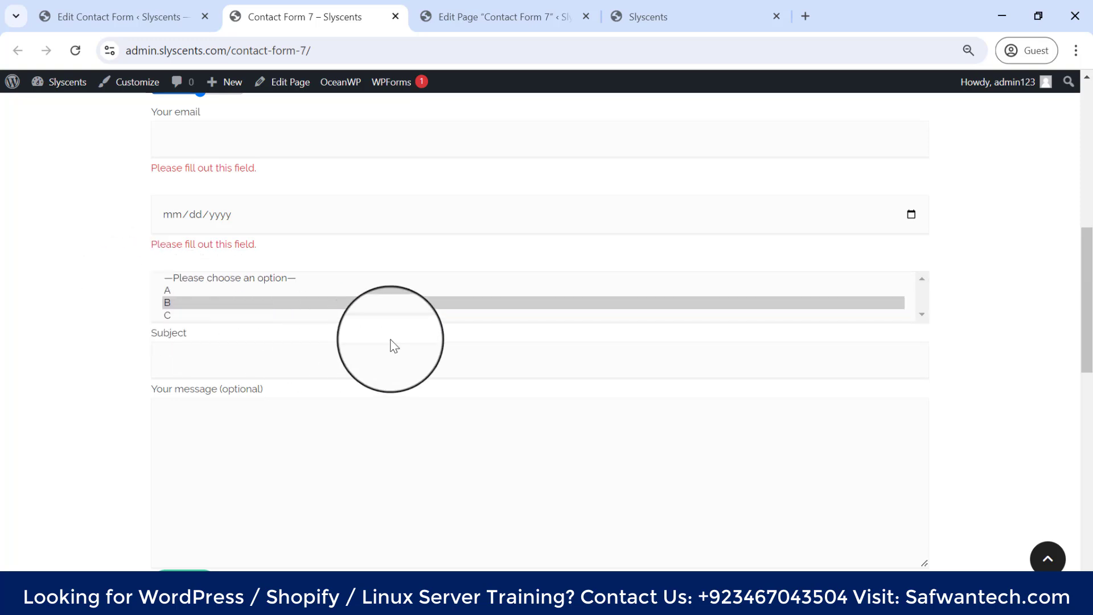
pyautogui.scroll(4, 315, 341)
pyautogui.scroll(-5, 315, 342)
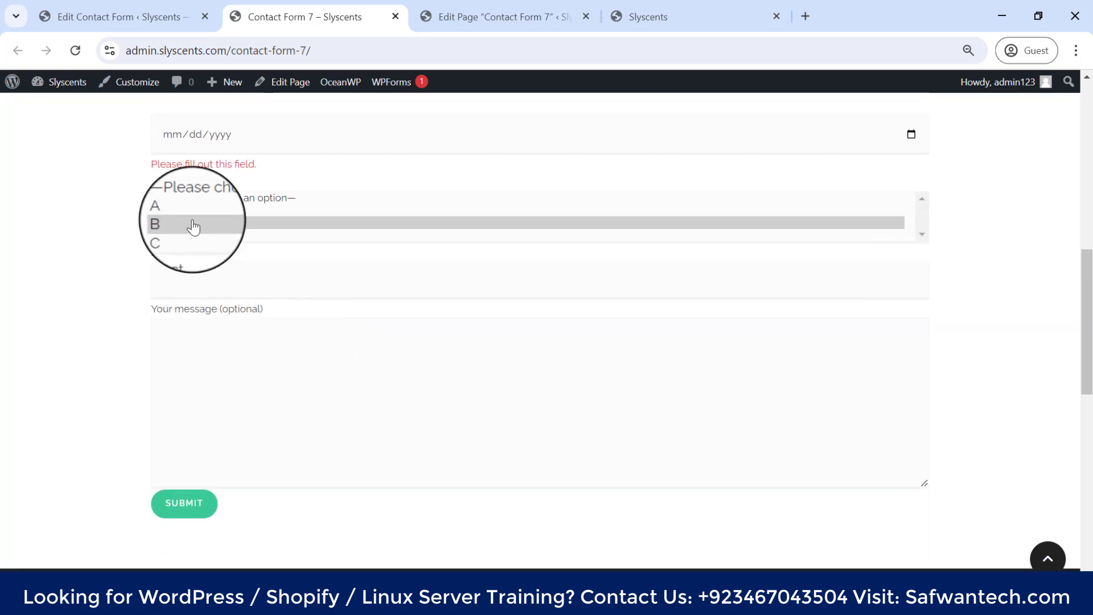
pyautogui.click(194, 223)
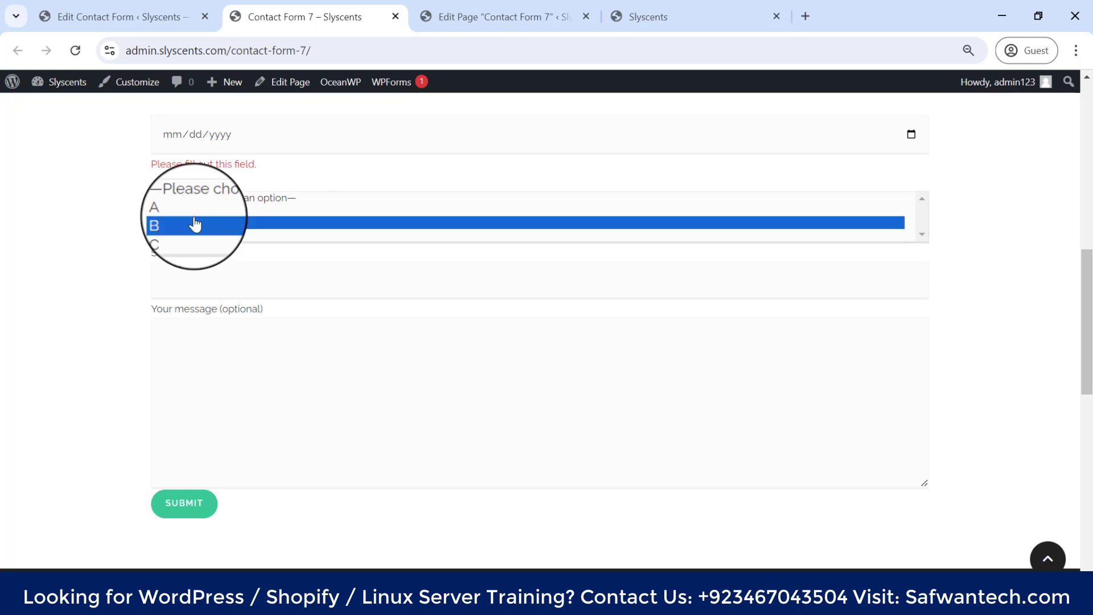
pyautogui.moveTo(203, 232); pyautogui.dragTo(221, 210)
pyautogui.keyDown('ctrl'); pyautogui.click(219, 221); pyautogui.keyUp('ctrl')
pyautogui.keyDown('ctrl'); pyautogui.click(219, 233); pyautogui.keyUp('ctrl')
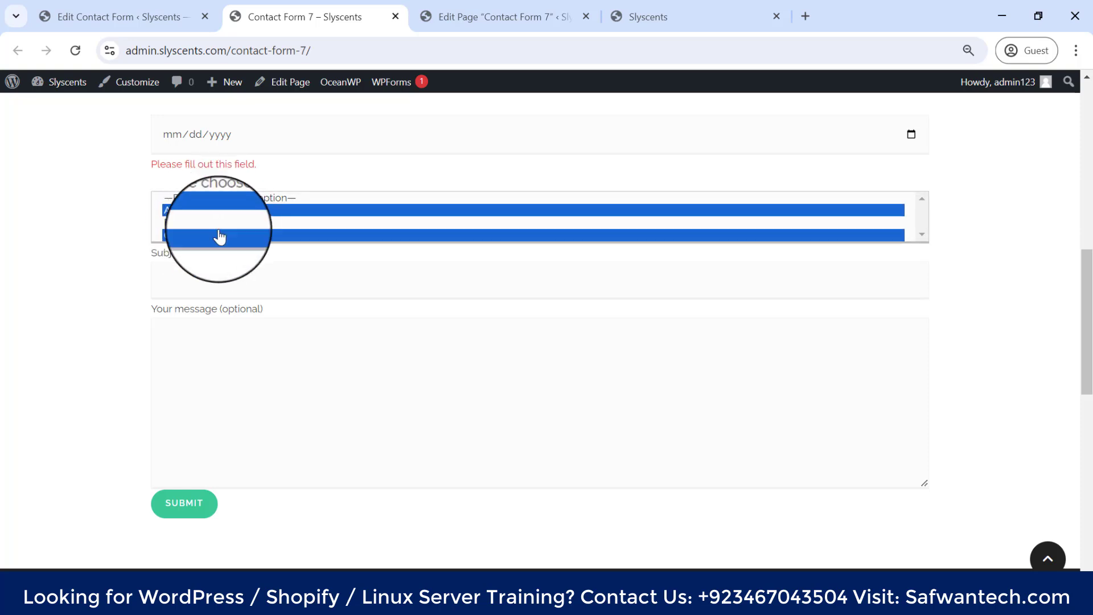
pyautogui.keyDown('ctrl'); pyautogui.click(219, 222); pyautogui.keyUp('ctrl')
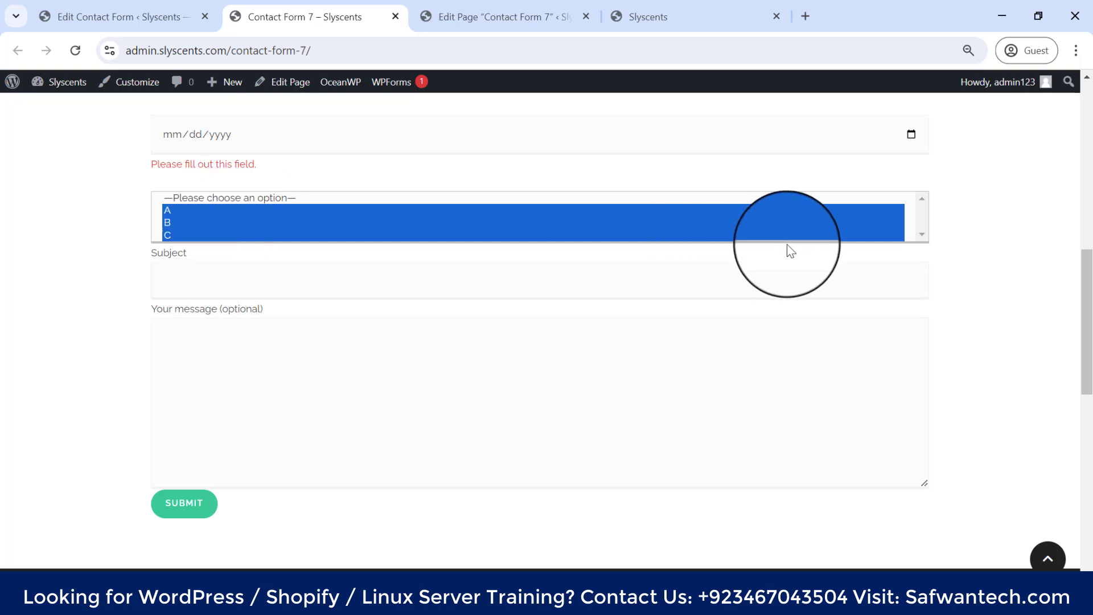
pyautogui.scroll(1, 293, 254)
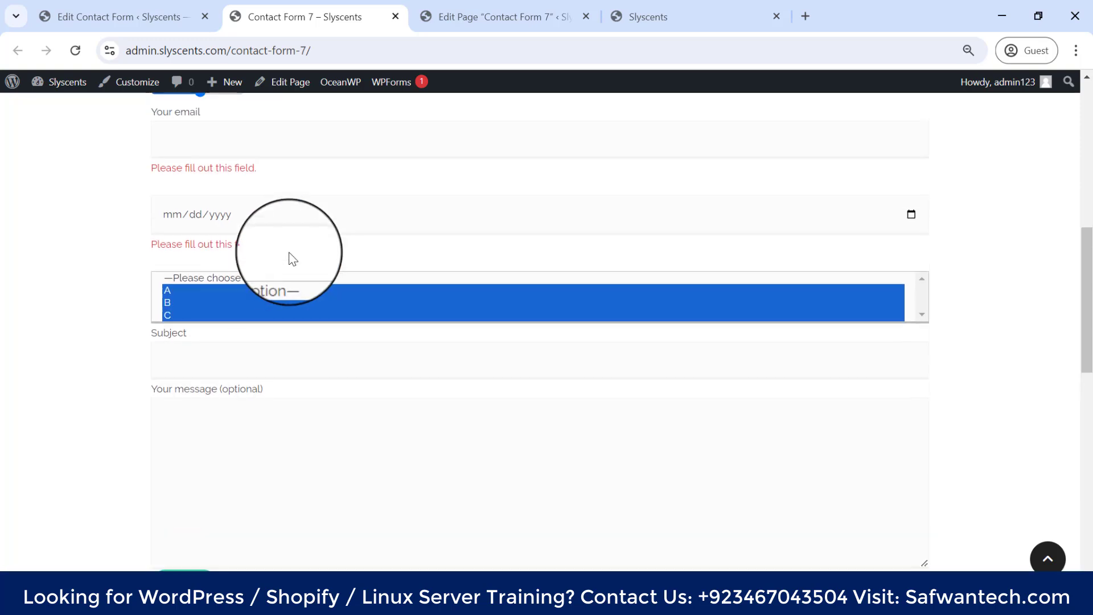
pyautogui.keyDown('ctrl'); pyautogui.click(288, 283); pyautogui.keyUp('ctrl')
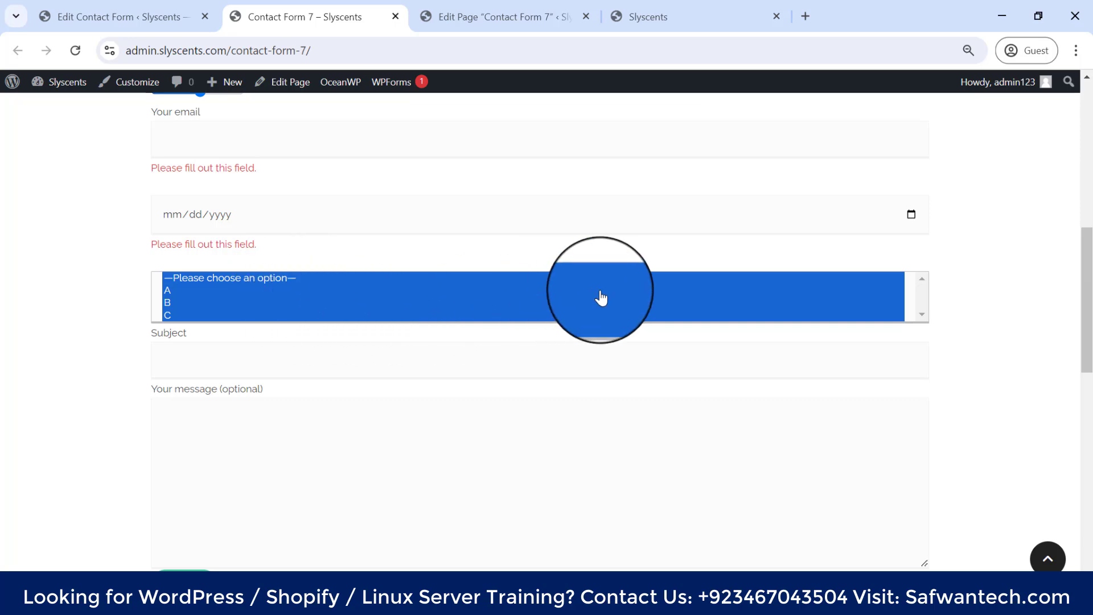
# Delete the multiple attribute from the dropdown's select tag in the form template and save the contact form.
pyautogui.click(123, 17)
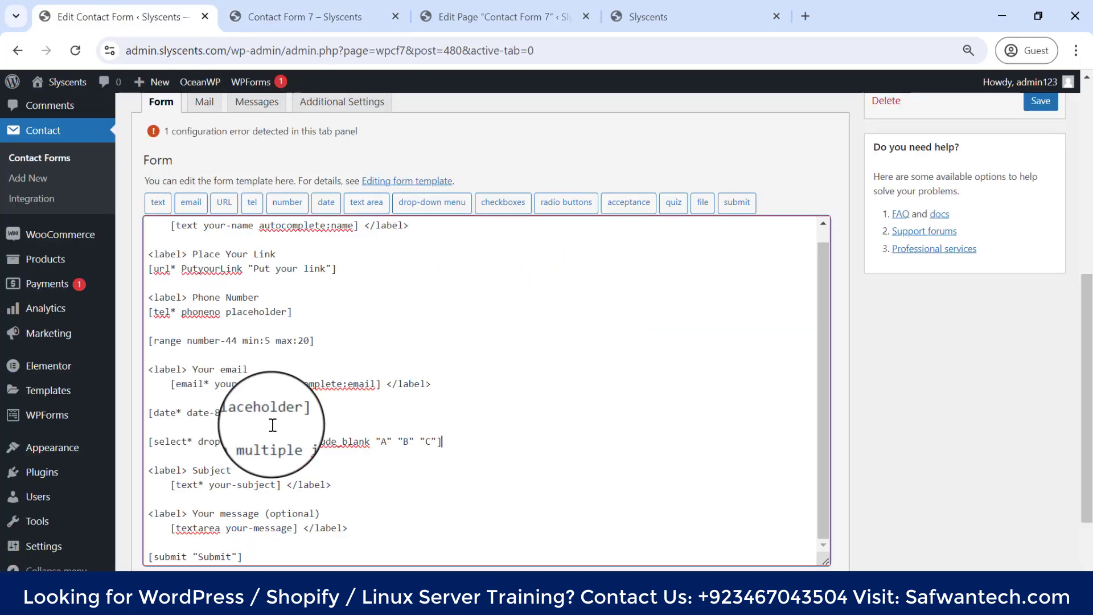
pyautogui.scroll(-2, 282, 410)
pyautogui.moveTo(298, 325); pyautogui.dragTo(251, 326)
pyautogui.press('BackSpace')
pyautogui.press('BackSpace')
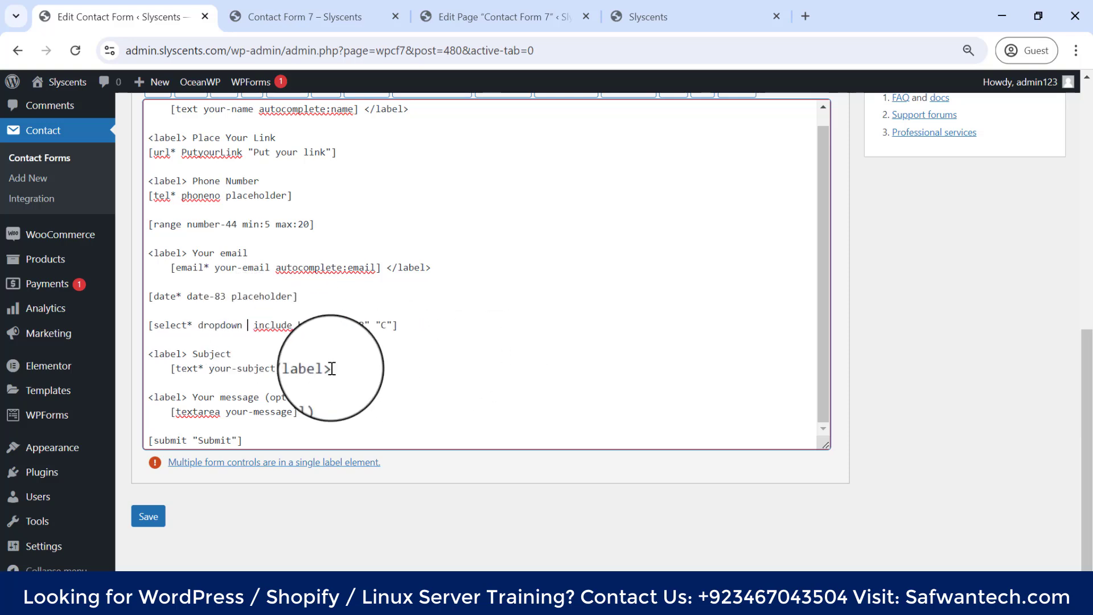
pyautogui.click(160, 516)
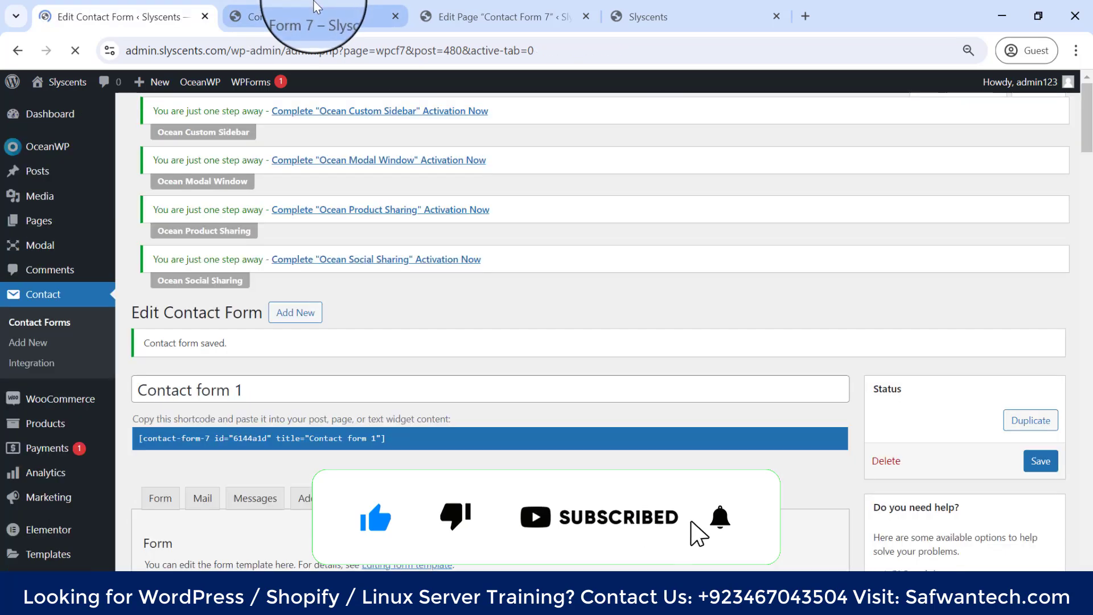
# Reload the published Contact Form 7 page and choose option A in the dropdown.
pyautogui.click(291, 19)
pyautogui.click(76, 51)
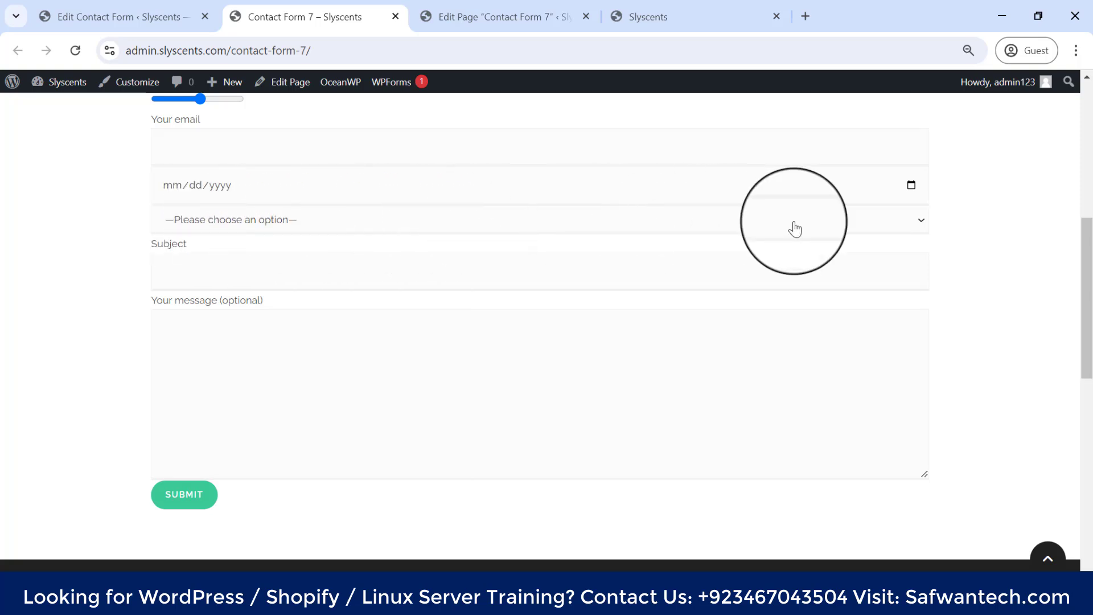
pyautogui.click(923, 228)
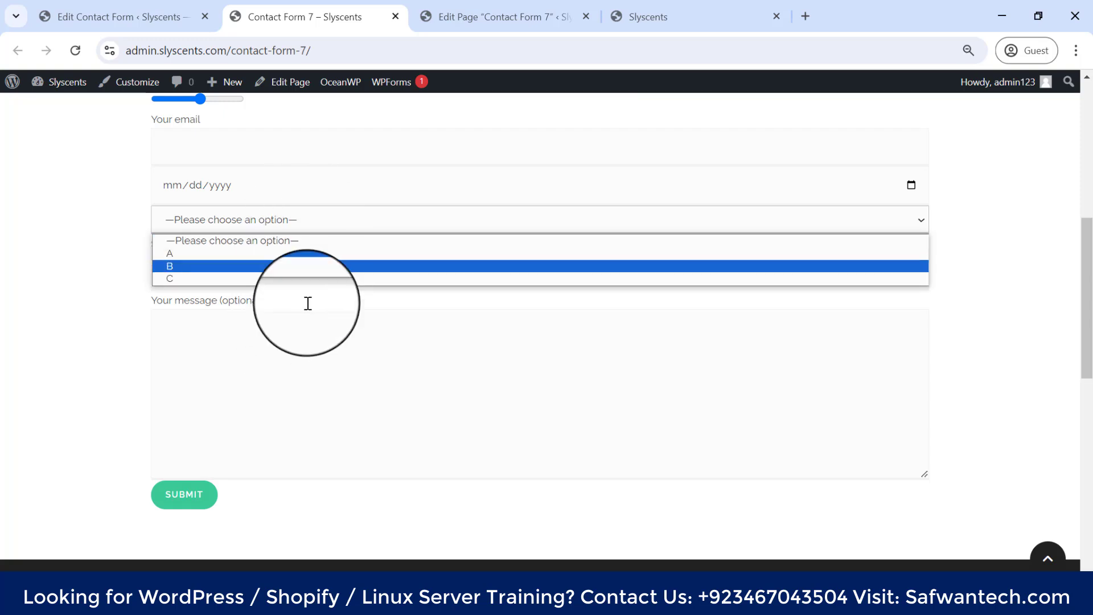
pyautogui.click(283, 254)
pyautogui.scroll(3, 283, 261)
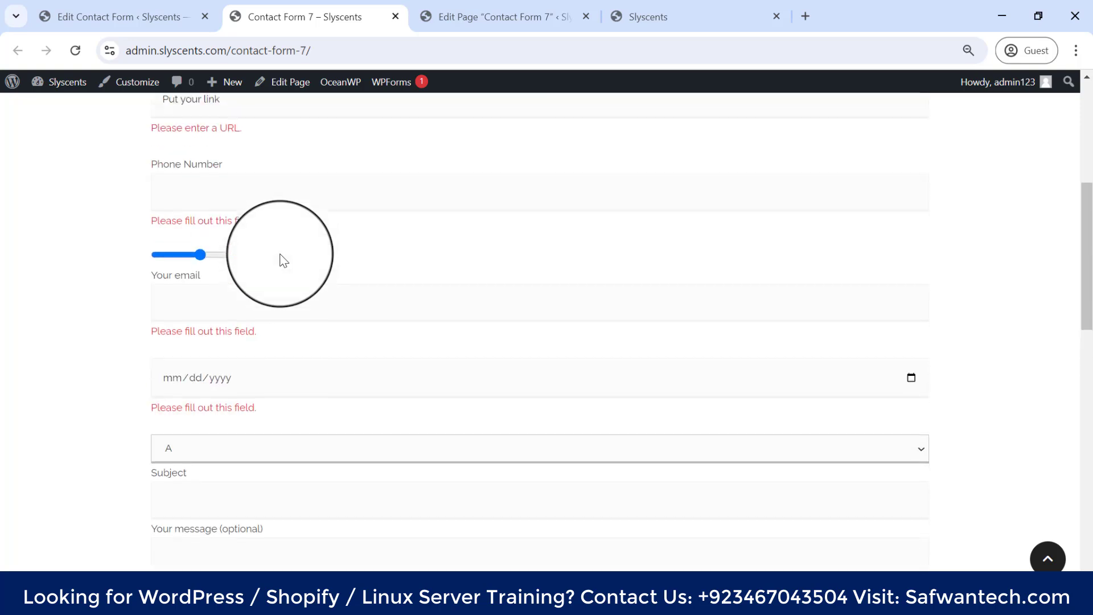
# Test the published dropdown's single selection by changing the choice to C.
pyautogui.click(298, 453)
pyautogui.click(296, 488)
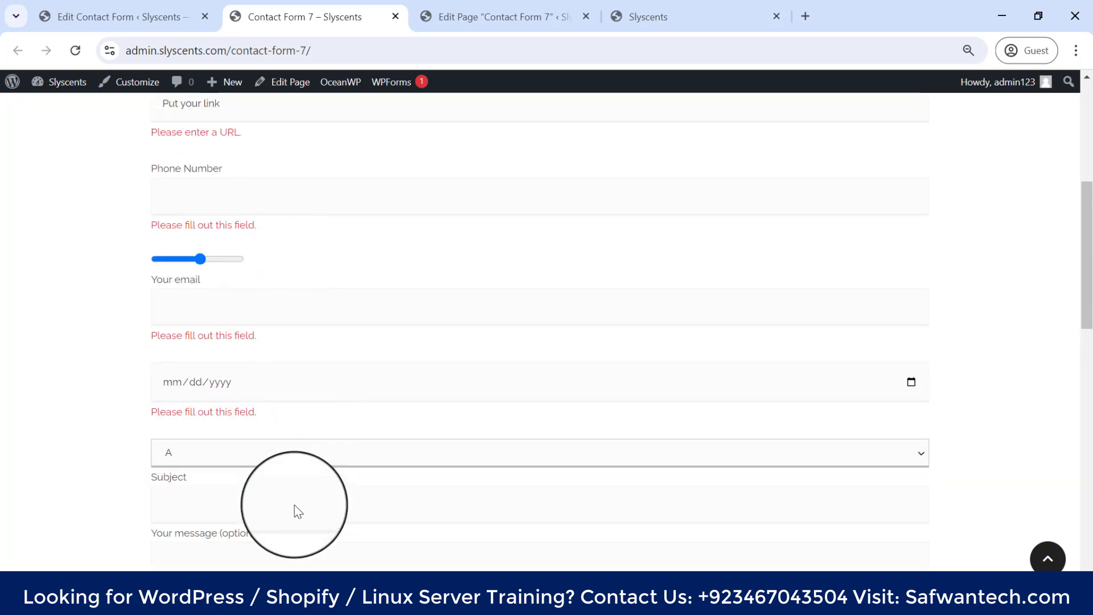
pyautogui.click(298, 468)
pyautogui.click(301, 514)
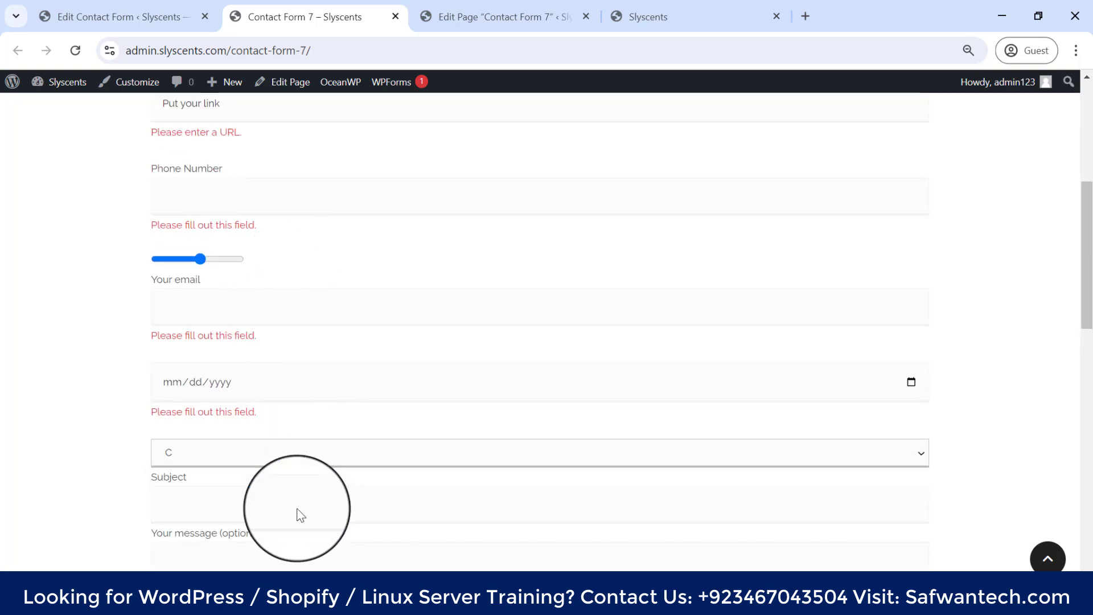
pyautogui.scroll(-3, 300, 461)
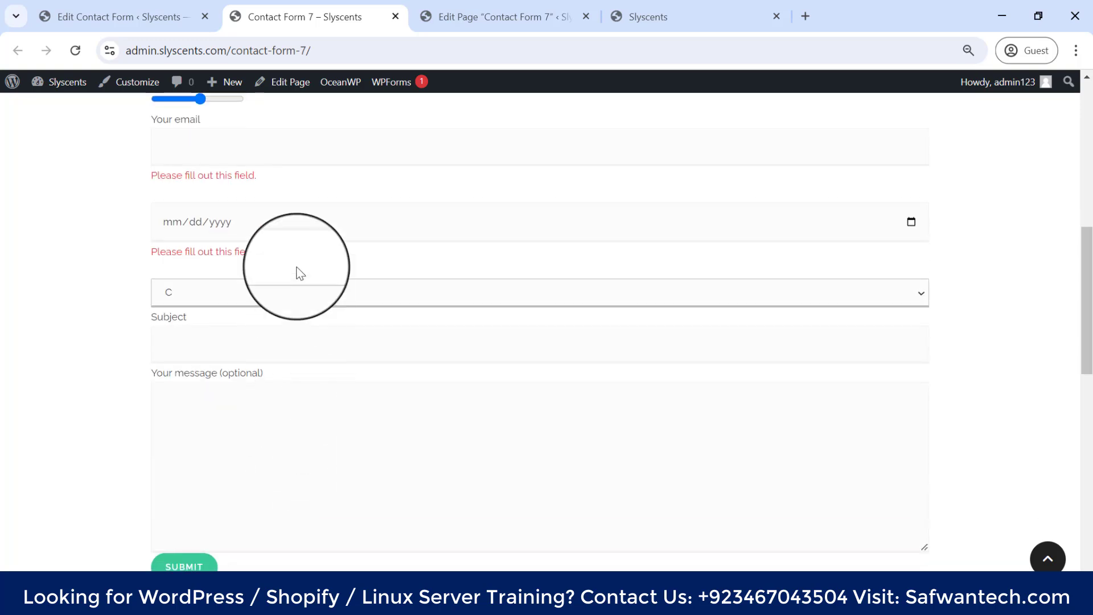
# Change the published dropdown's choice to A and open its option list again.
pyautogui.click(297, 303)
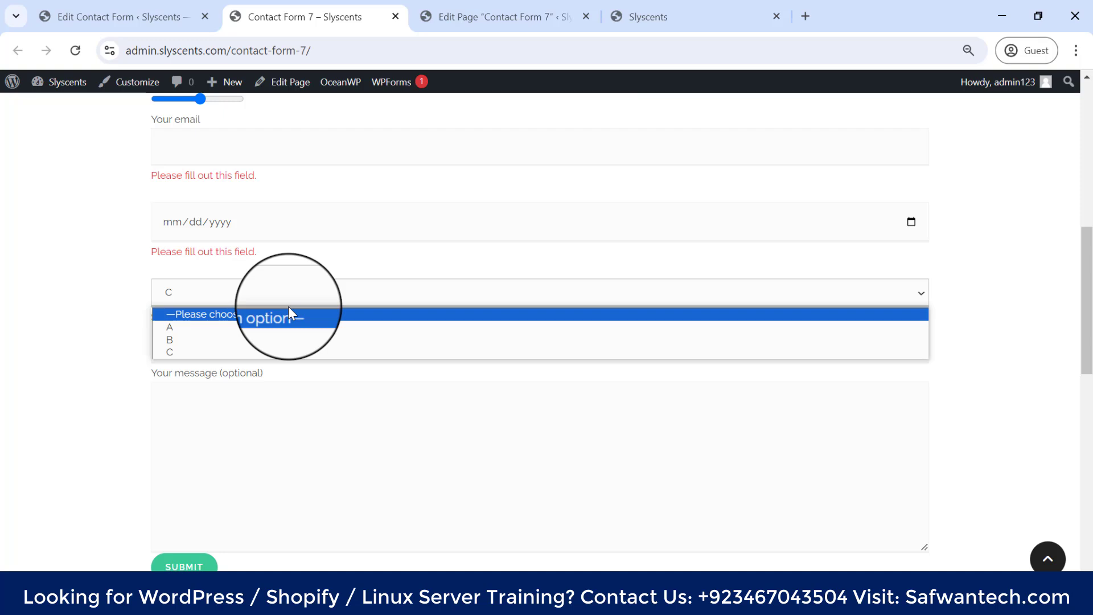
pyautogui.click(288, 326)
pyautogui.click(299, 297)
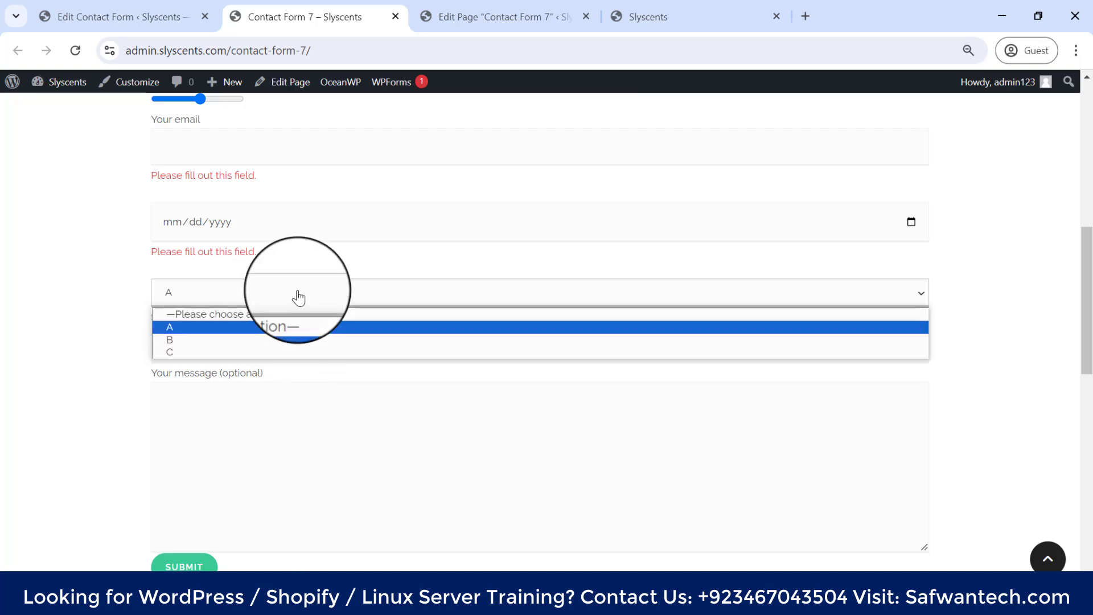
# Choose option B in the published form's dropdown.
pyautogui.click(283, 342)
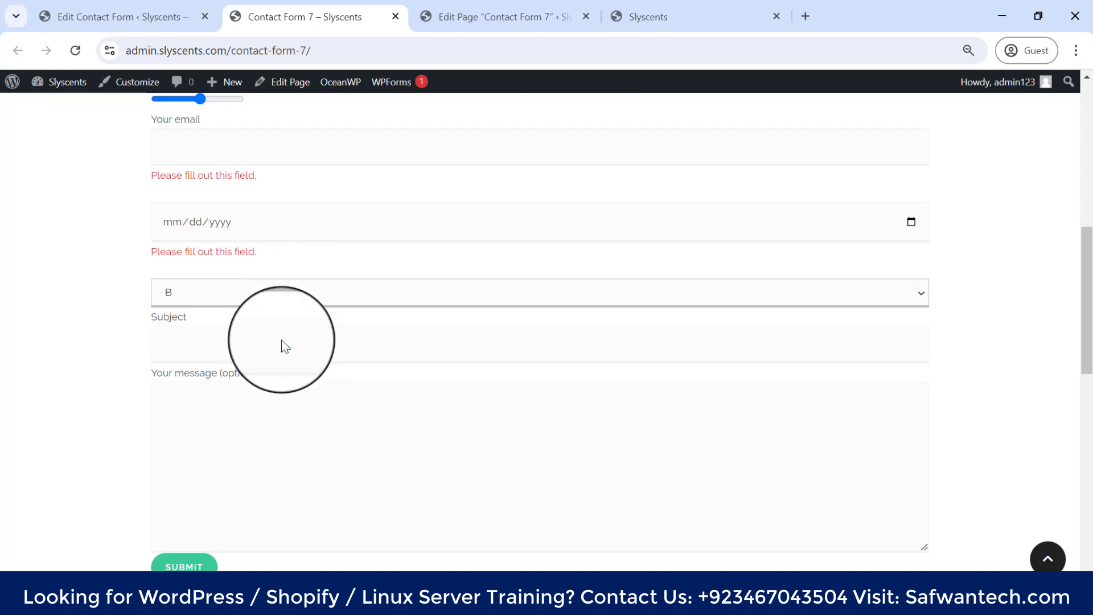
# Delete the include_blank attribute from the dropdown's select tag in the form template and save the contact form.
pyautogui.click(157, 7)
pyautogui.scroll(-10, 361, 377)
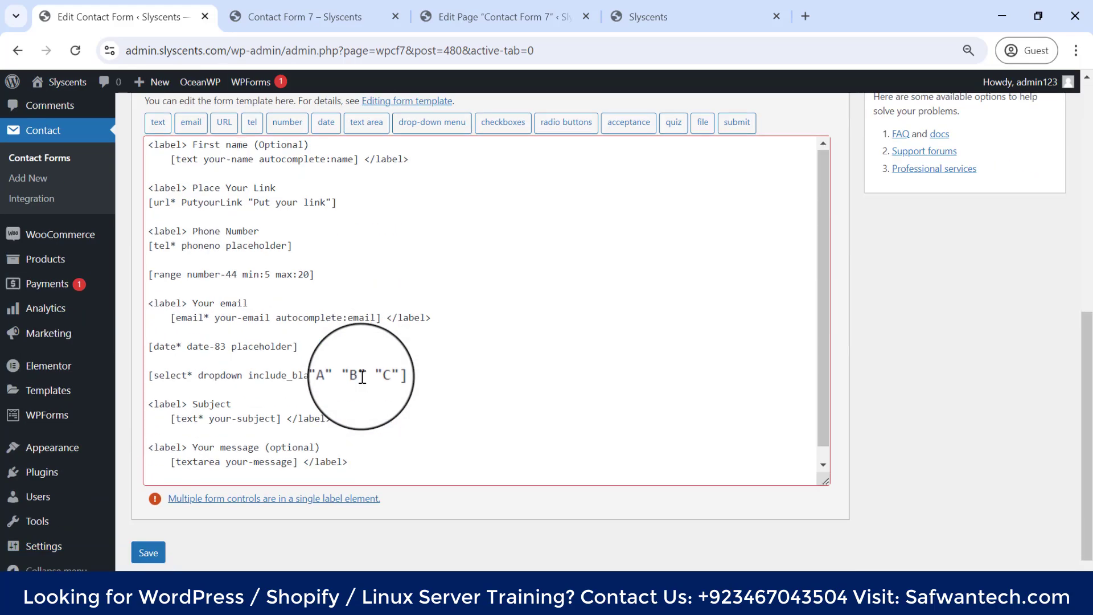
pyautogui.scroll(-1, 361, 377)
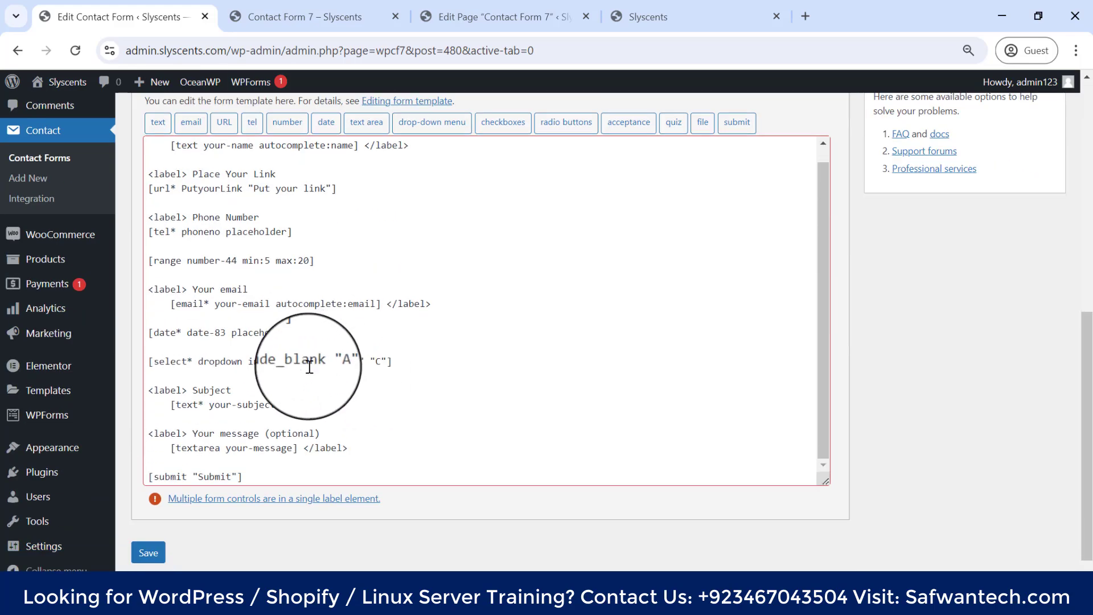
pyautogui.doubleClick(250, 359)
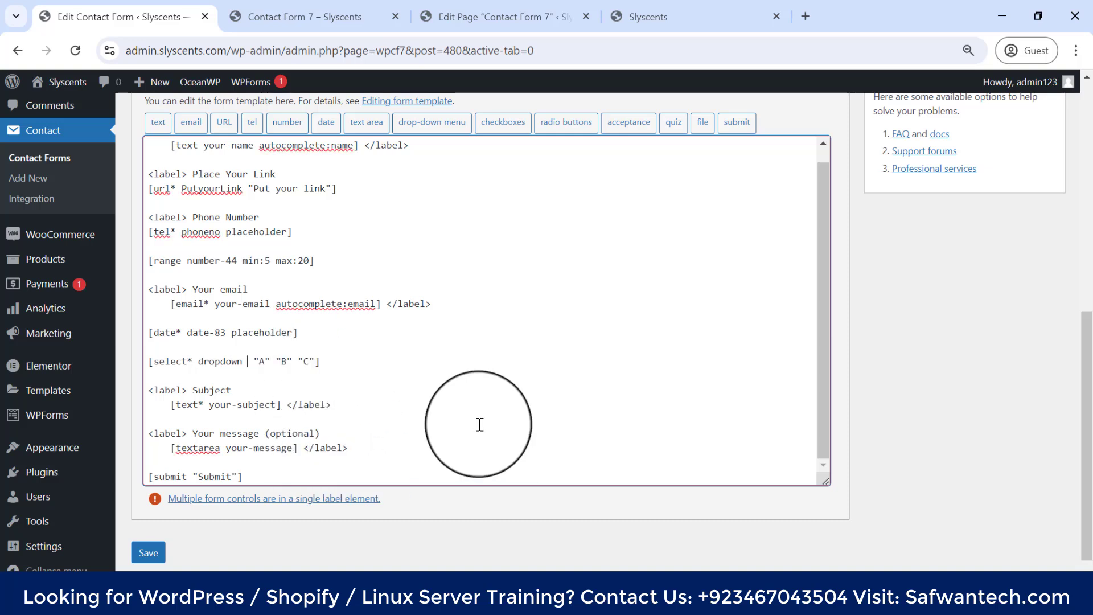
pyautogui.click(154, 555)
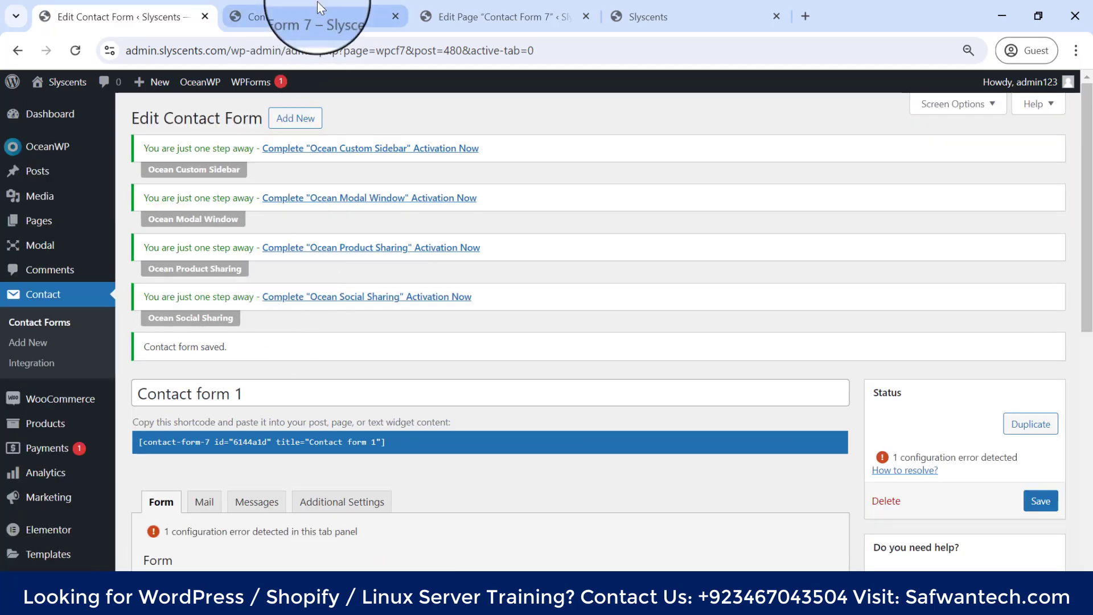
# Reload the published Contact Form 7 page and test the dropdown by choosing C and A, then reopen its option list.
pyautogui.moveTo(317, 3)
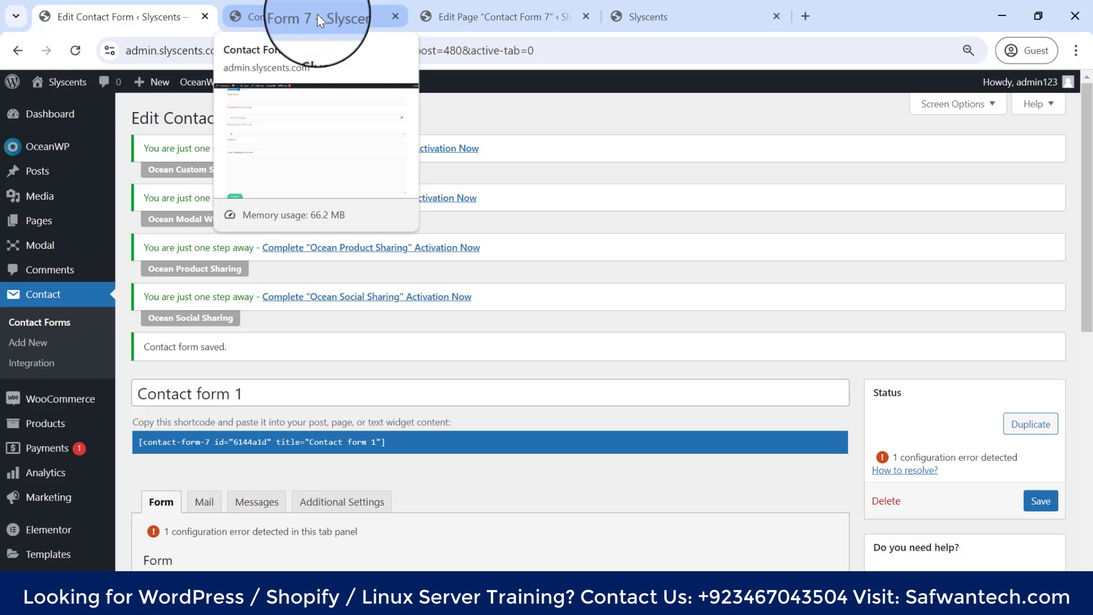
pyautogui.click(317, 15)
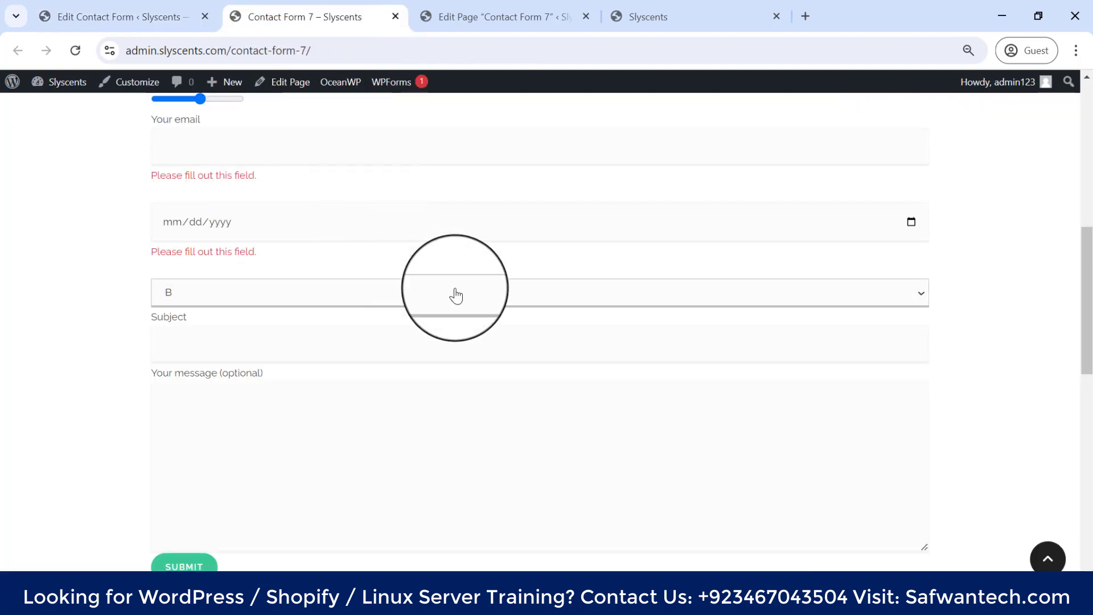
pyautogui.click(74, 51)
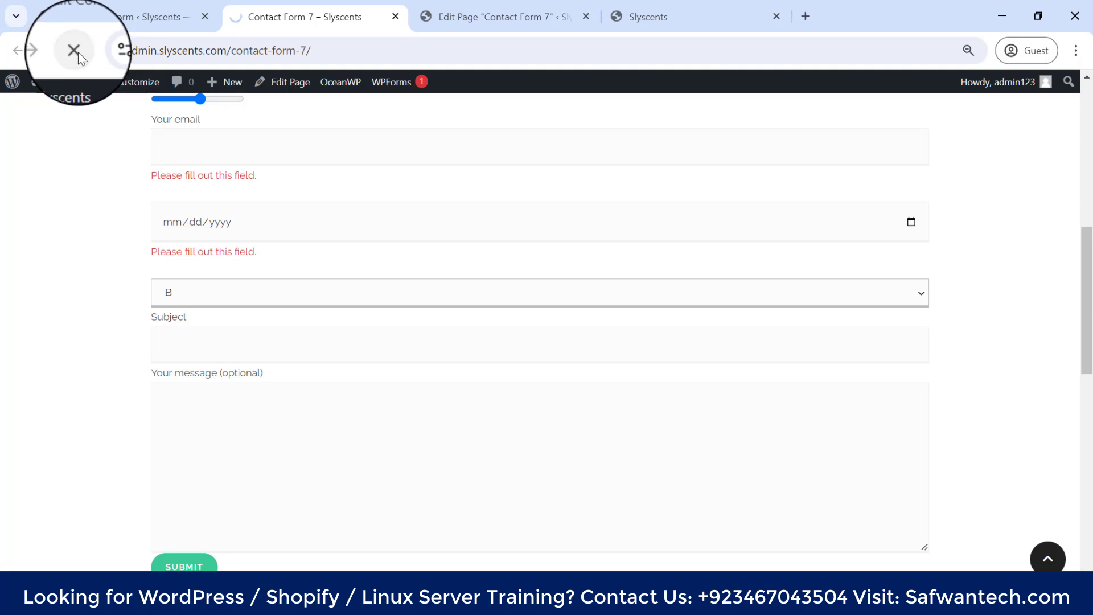
pyautogui.click(183, 225)
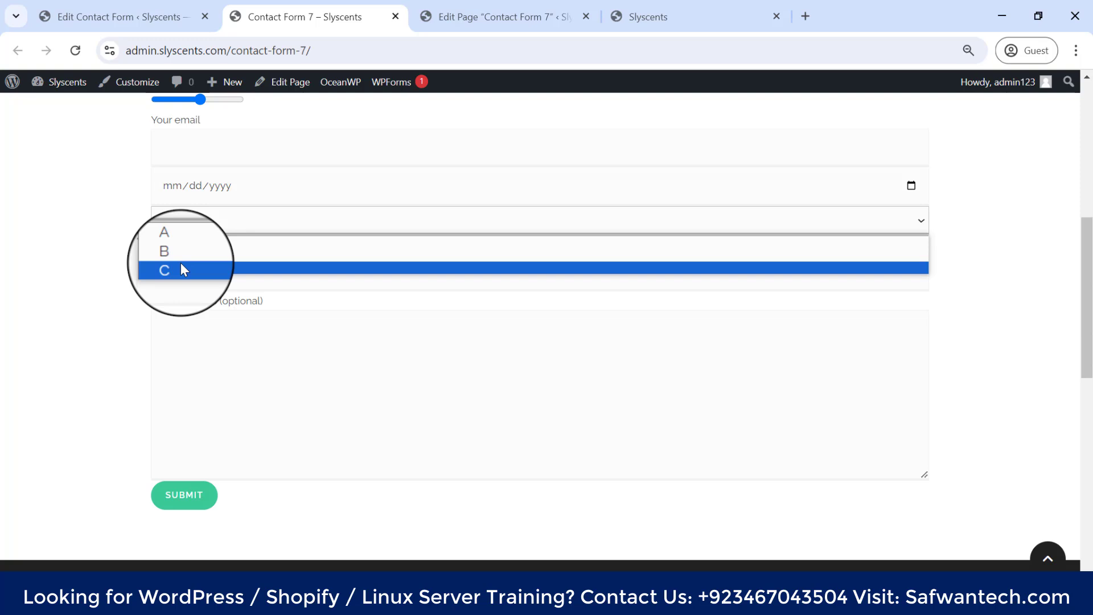
pyautogui.click(181, 264)
pyautogui.click(184, 302)
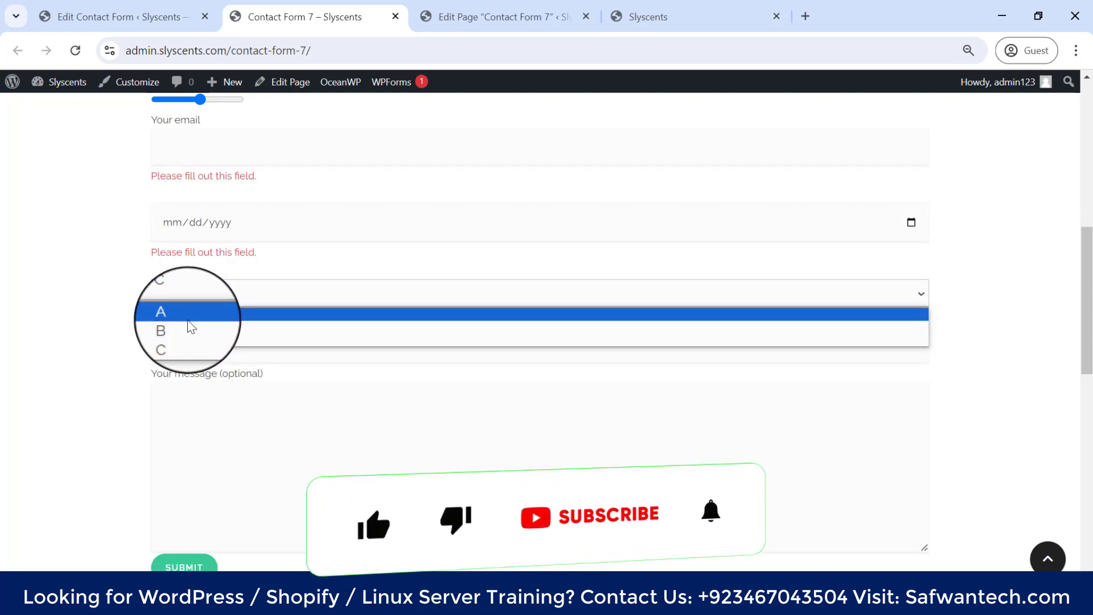
pyautogui.click(189, 323)
pyautogui.click(176, 293)
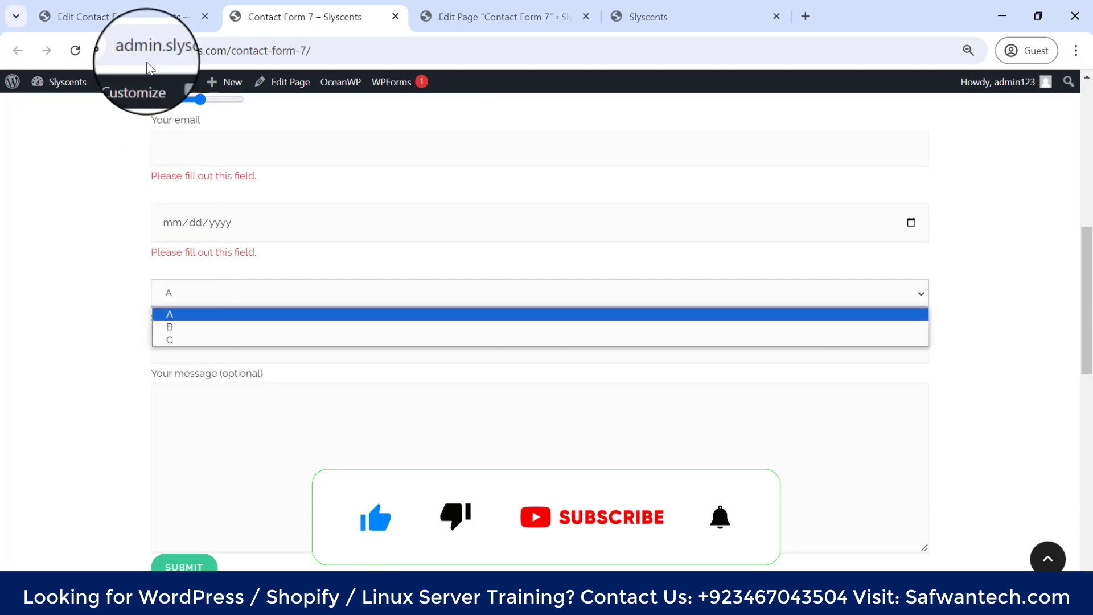
# Return to the contact form editor and add blank lines below the dropdown's select tag in the form template.
pyautogui.click(138, 23)
pyautogui.scroll(-7, 245, 450)
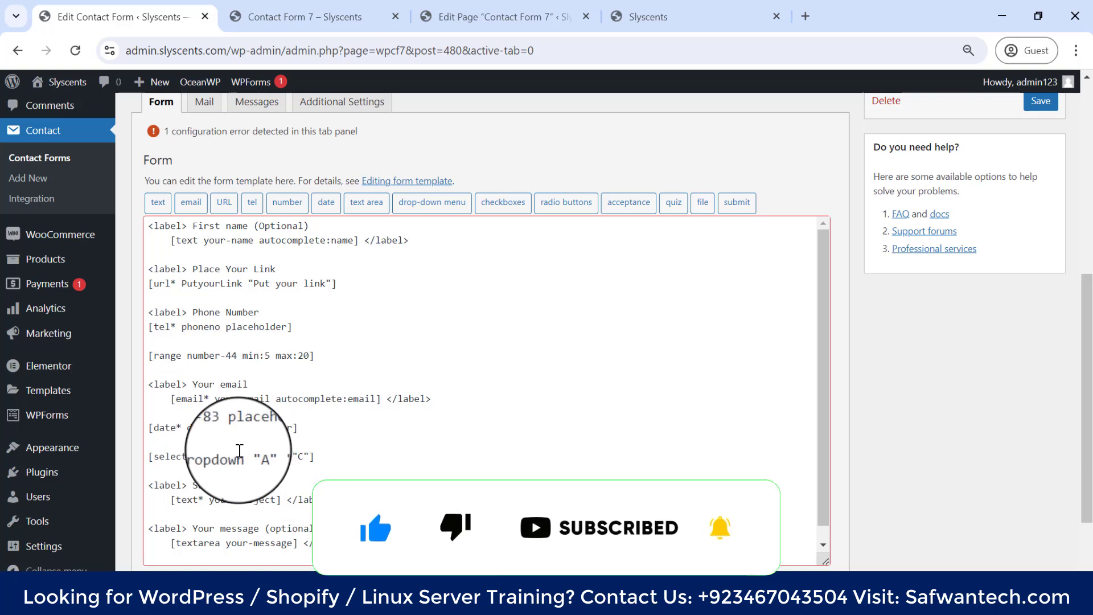
pyautogui.click(276, 456)
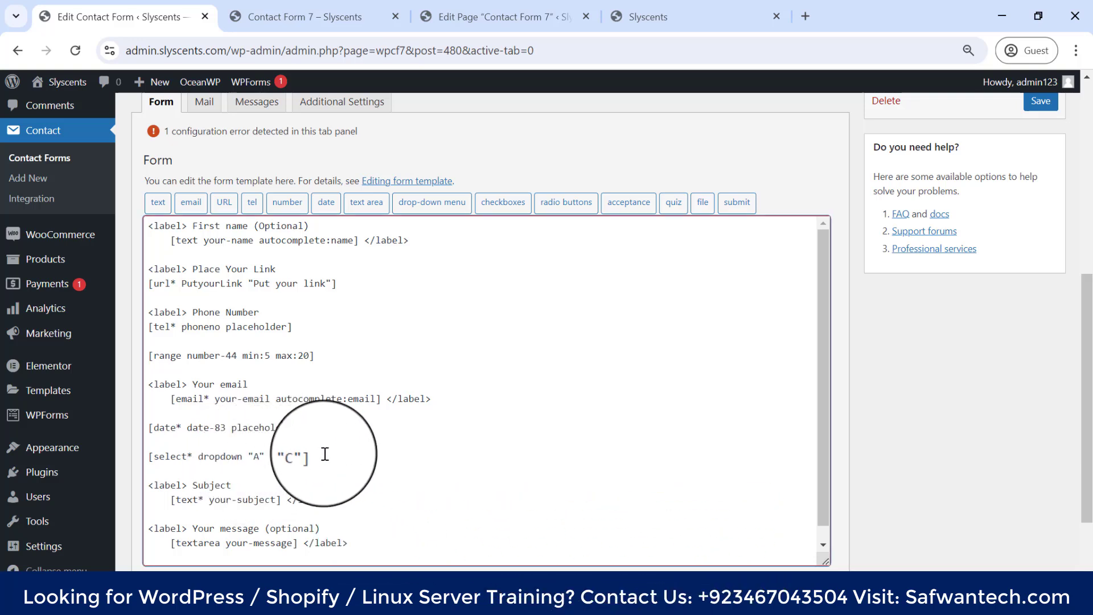
pyautogui.press('Return')
pyautogui.press('Return')
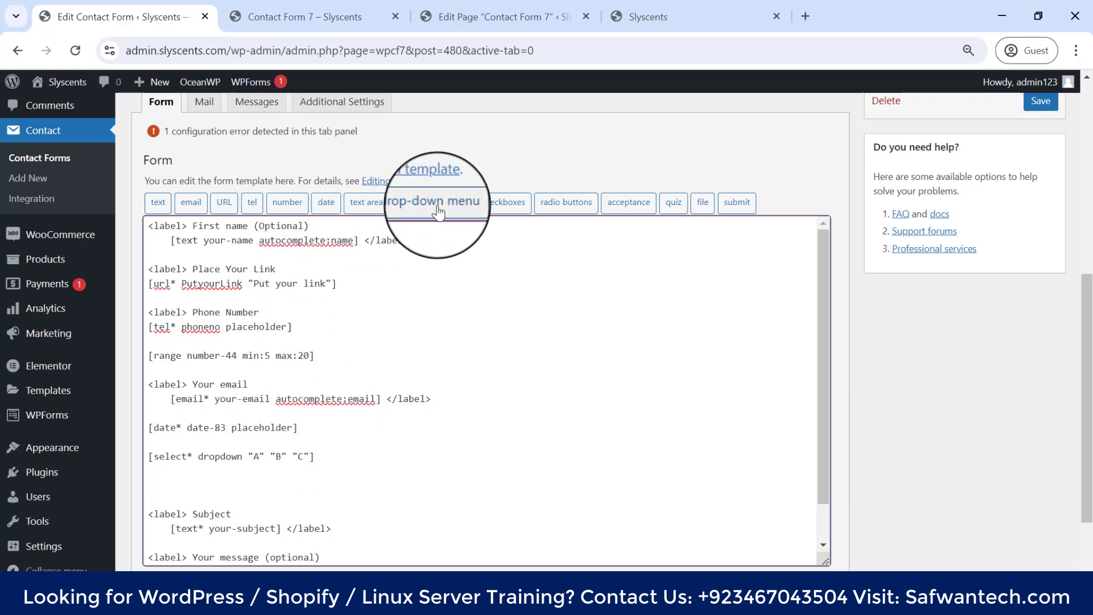
# Configure a required checkboxes tag with options A, B and C and the label first, and try to copy the generated tag.
pyautogui.click(502, 200)
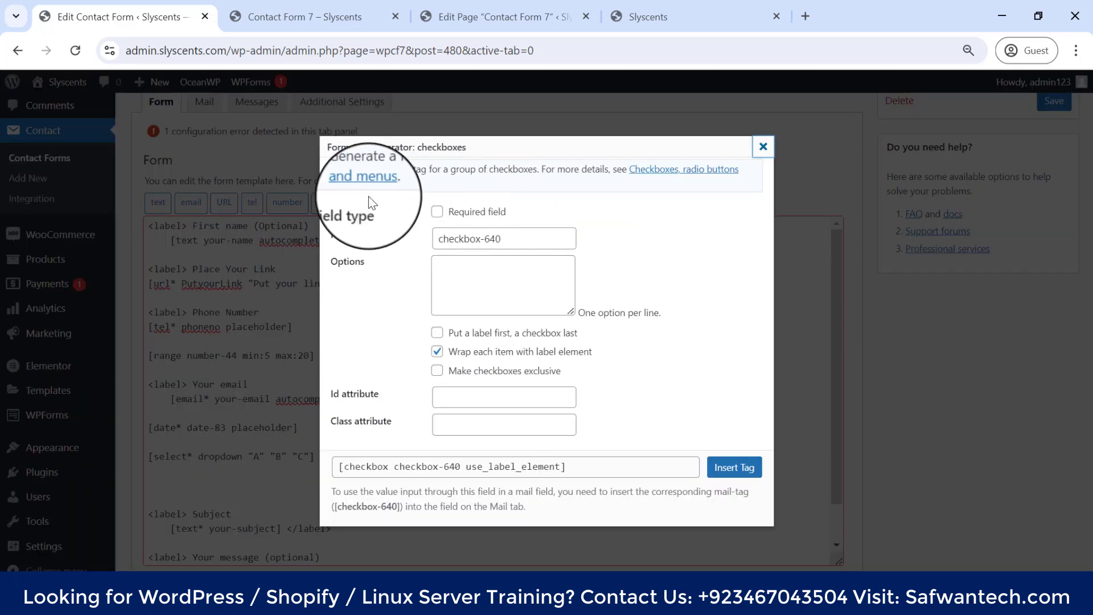
pyautogui.click(437, 213)
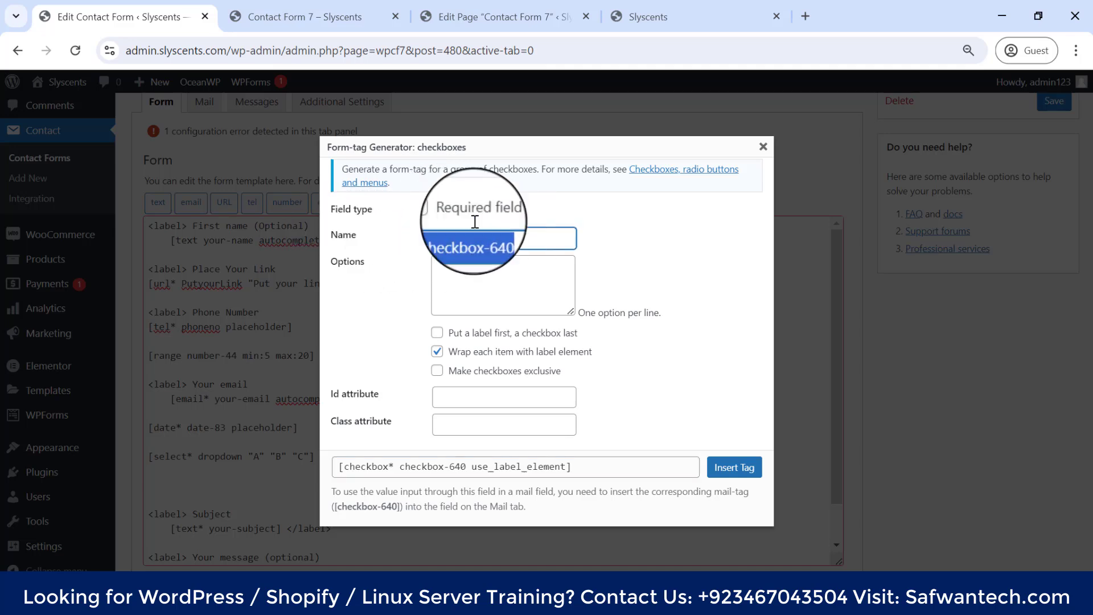
pyautogui.click(469, 263)
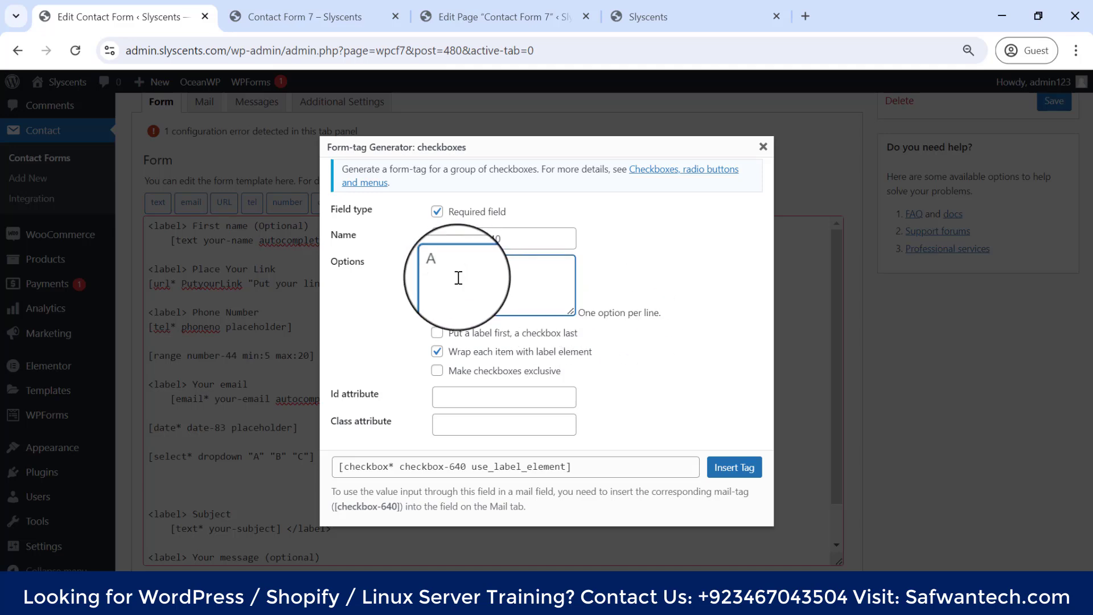
pyautogui.write('C')
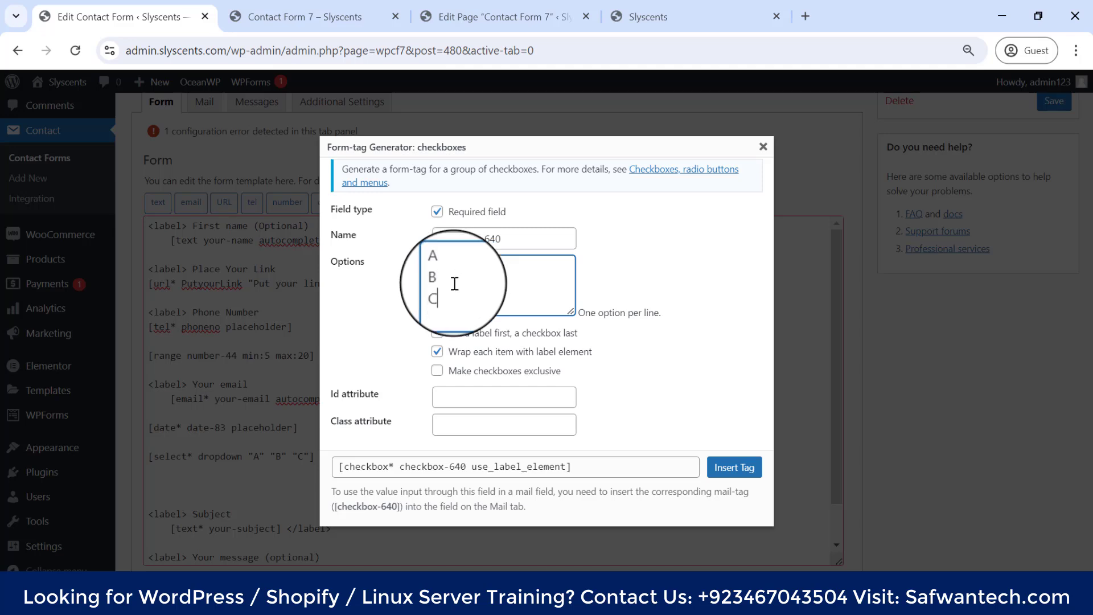
pyautogui.press('BackSpace')
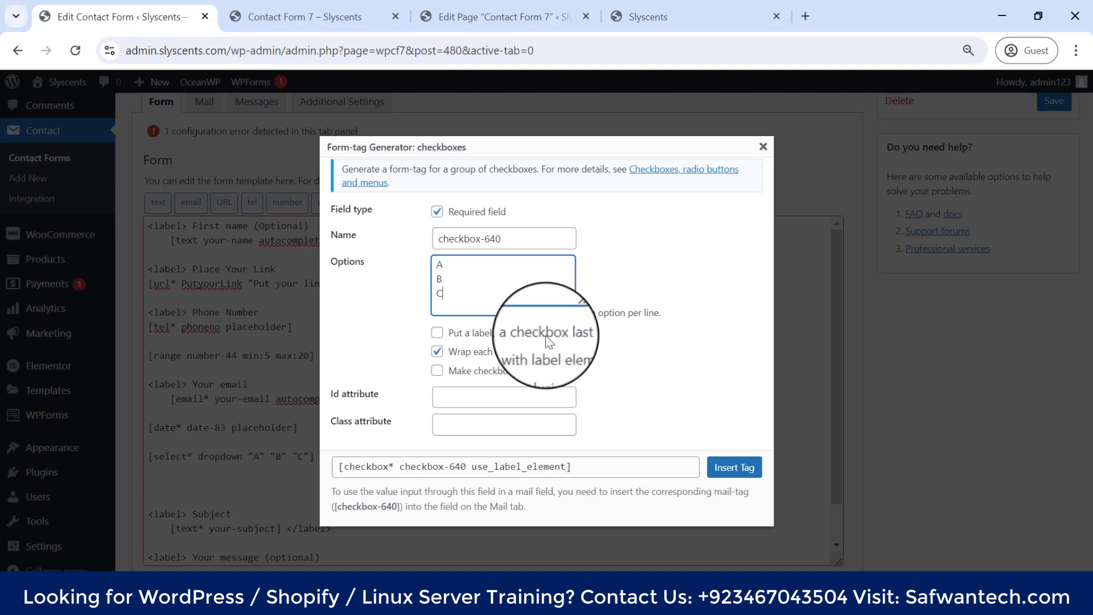
pyautogui.click(443, 337)
pyautogui.click(438, 333)
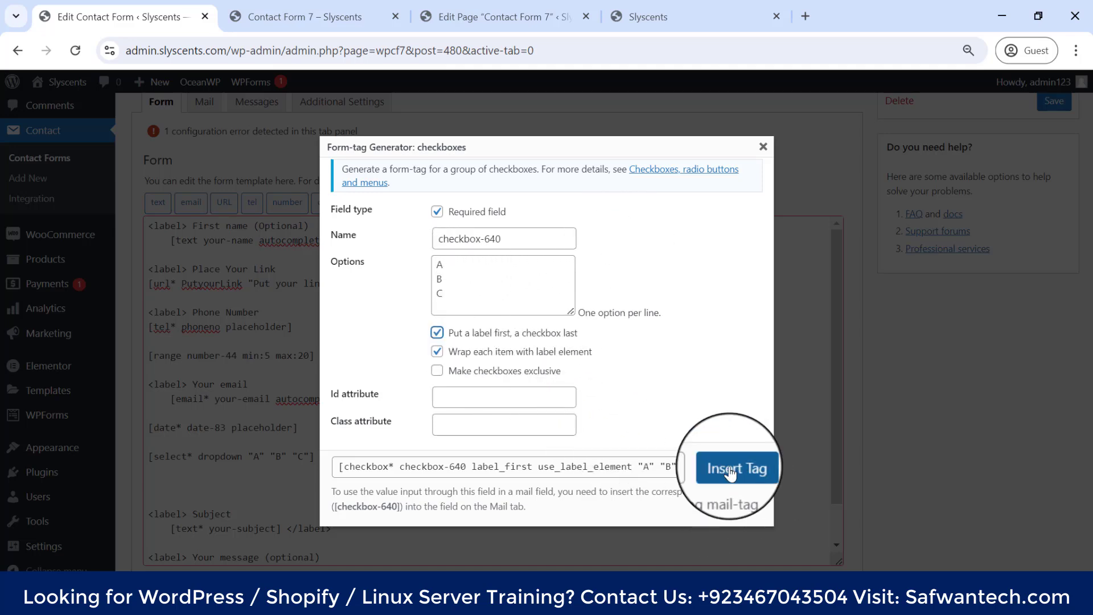
pyautogui.click(689, 467)
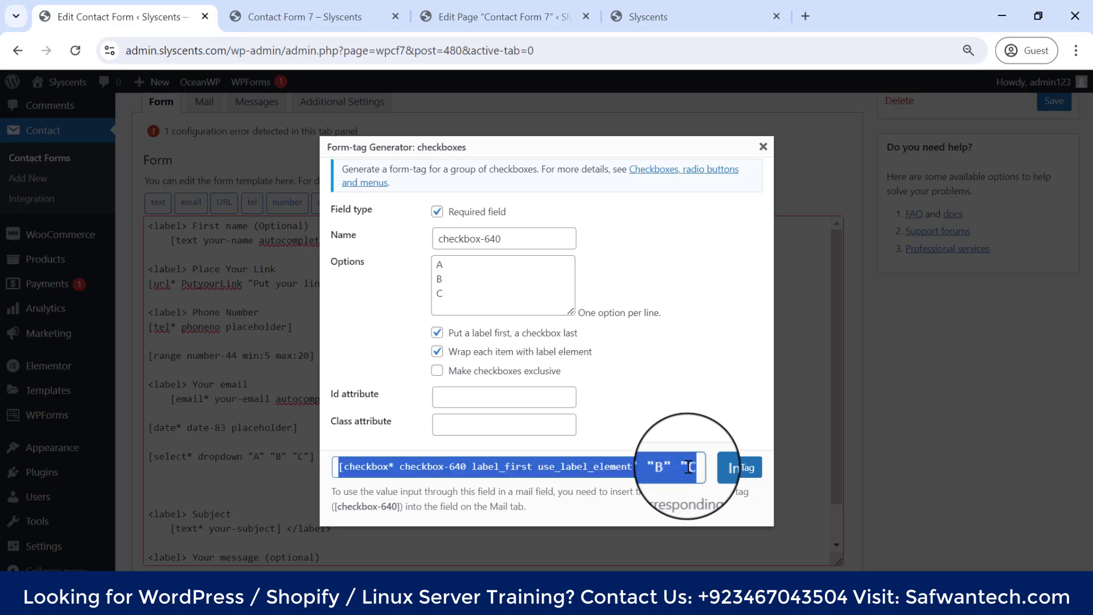
pyautogui.click(763, 147)
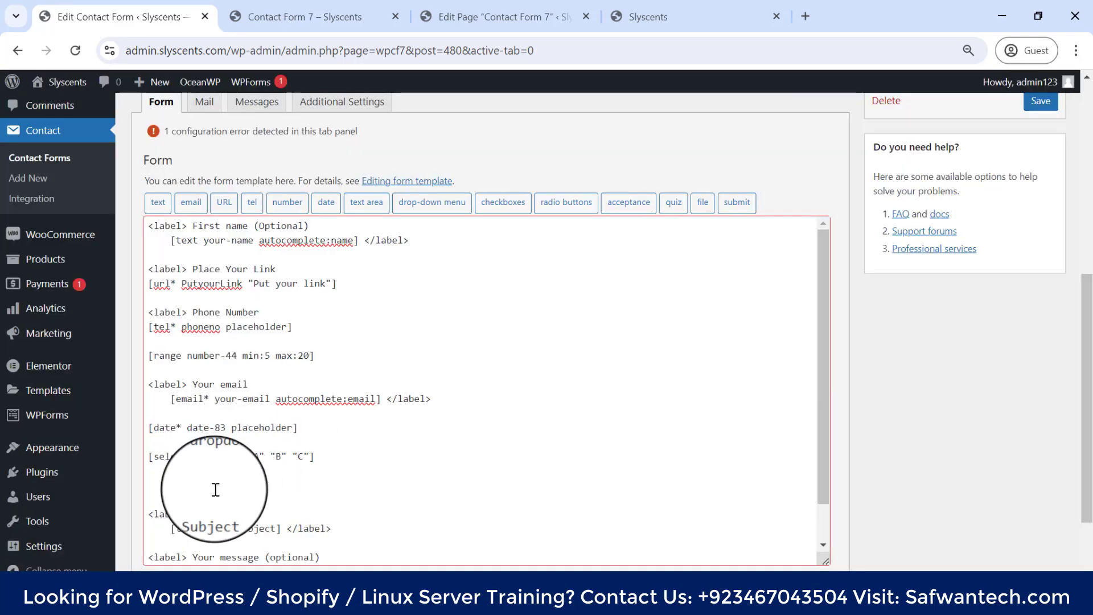
# Paste the select tag with multiple, include_blank and options A, B and C below the existing dropdown tag and save the form.
pyautogui.click(216, 490)
pyautogui.write('[select* dropdown multiple include_blank "A" "B" "C"]')
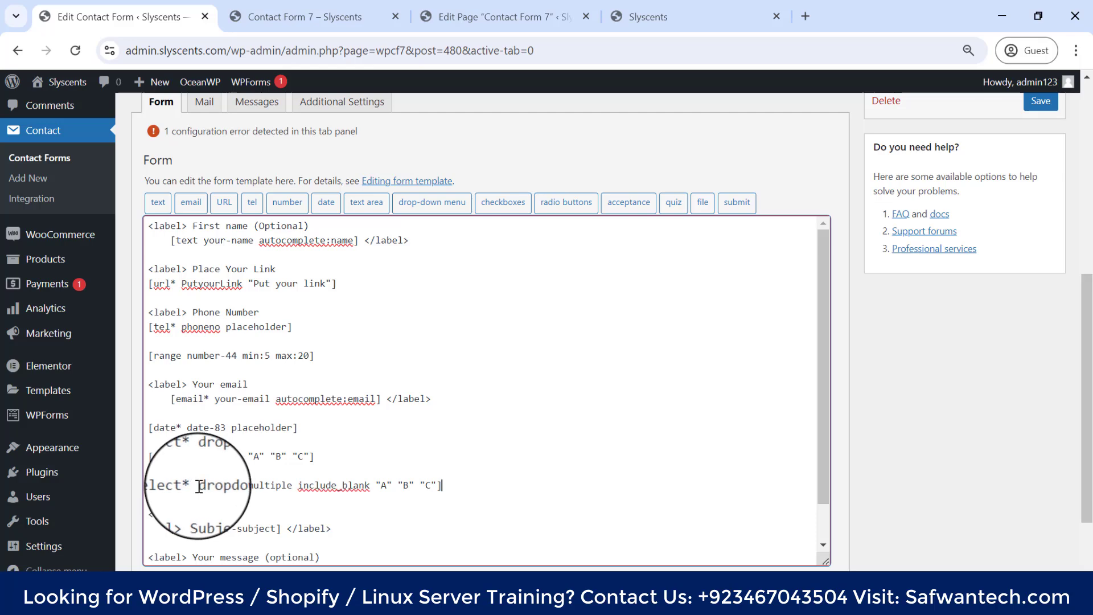
pyautogui.scroll(-4, 193, 501)
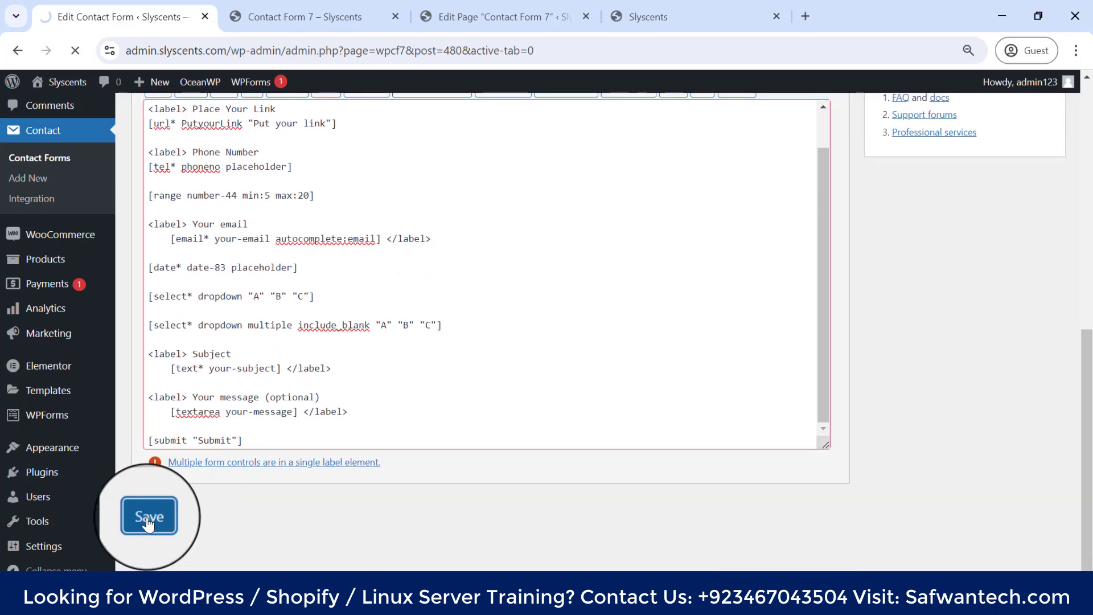
pyautogui.click(148, 518)
# Reload the published Contact Form 7 page and try options A, B and C in the list below the dropdown.
pyautogui.click(296, 17)
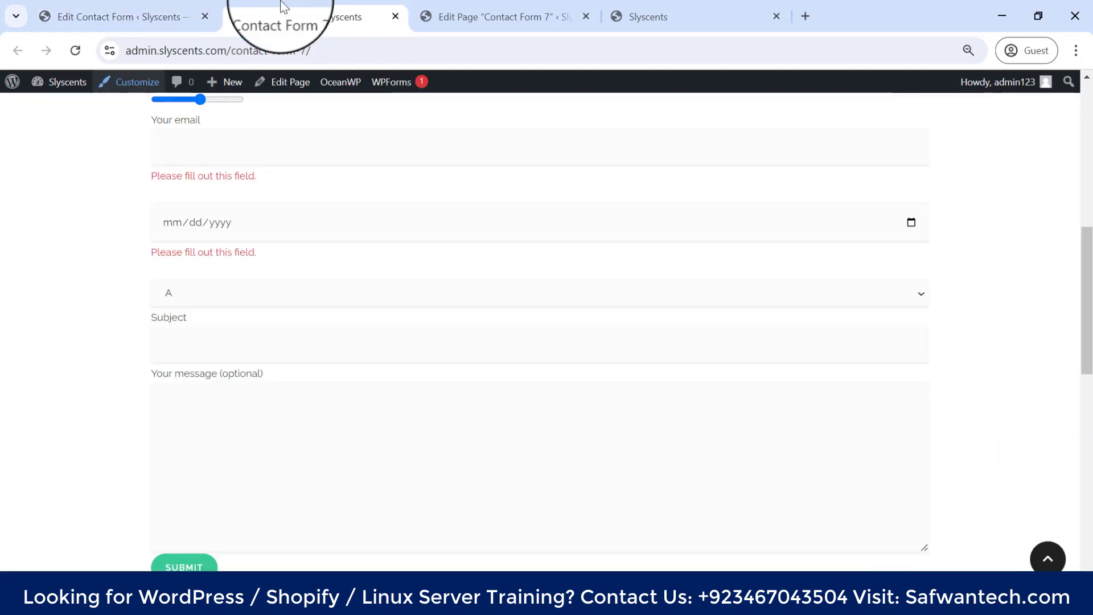
pyautogui.click(75, 50)
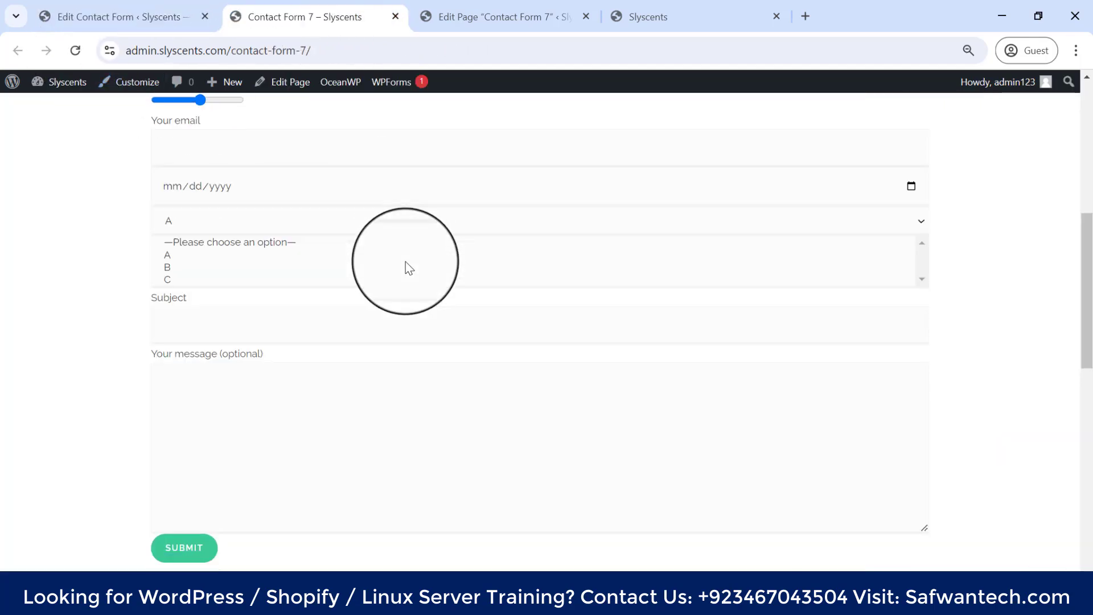
pyautogui.scroll(2, 405, 262)
pyautogui.scroll(-2, 403, 263)
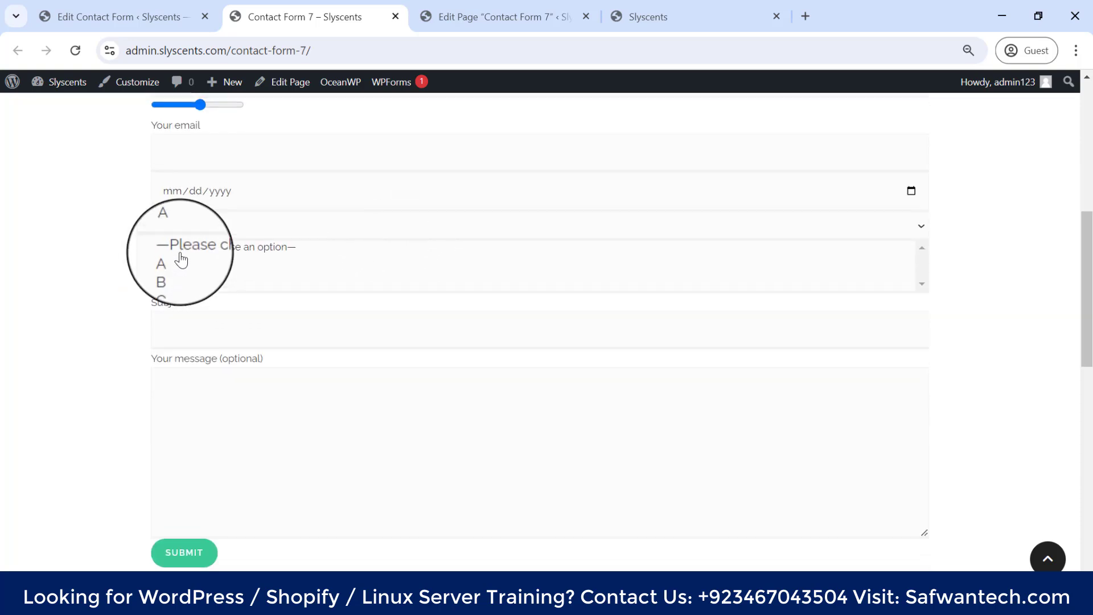
pyautogui.scroll(5, 179, 258)
pyautogui.scroll(-8, 182, 268)
pyautogui.scroll(3, 185, 277)
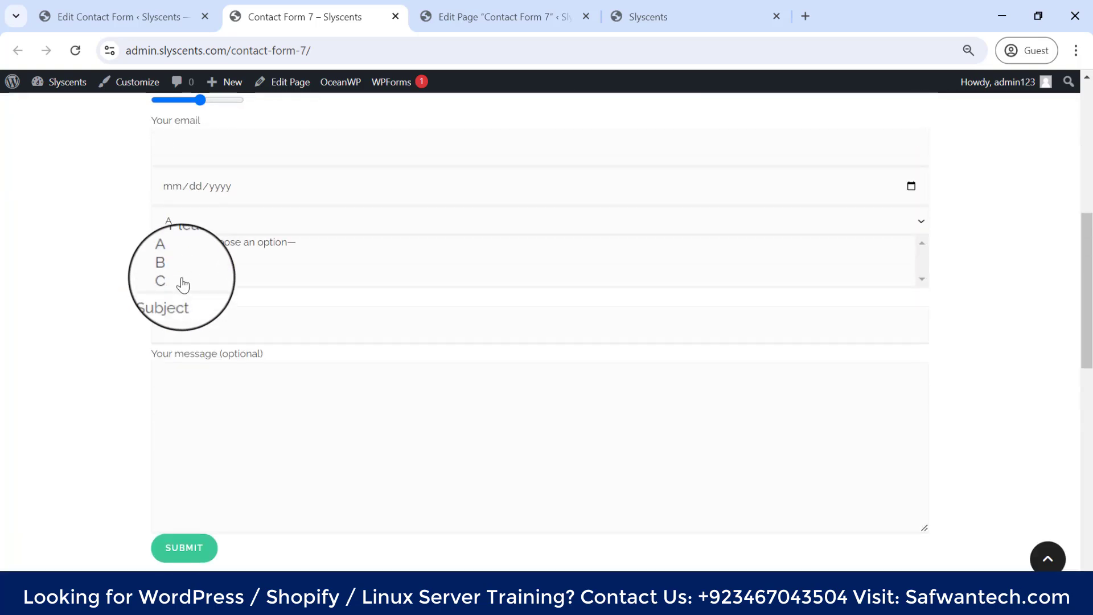
pyautogui.click(176, 258)
pyautogui.click(168, 340)
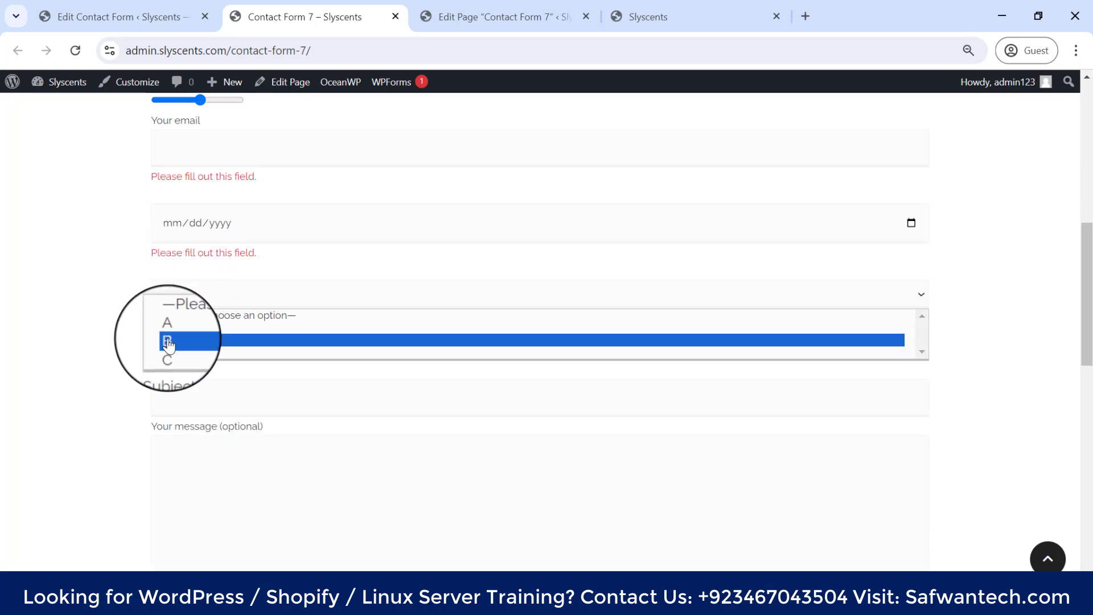
pyautogui.click(169, 351)
pyautogui.click(171, 341)
pyautogui.click(169, 329)
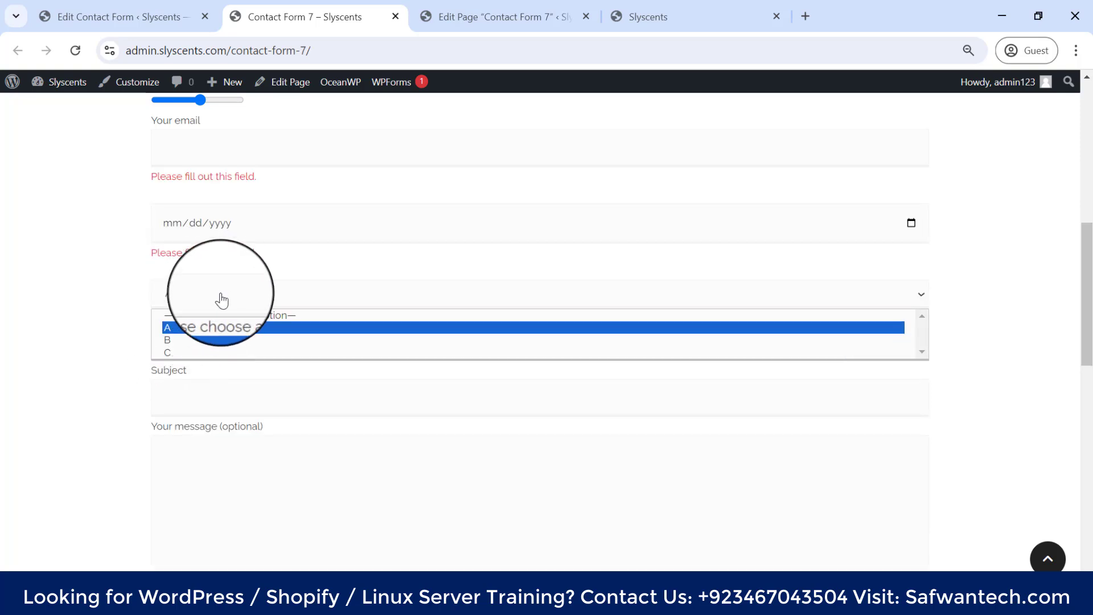
# Delete the second select tag containing multiple and include_blank from the contact form's template.
pyautogui.click(114, 17)
pyautogui.scroll(-8, 353, 355)
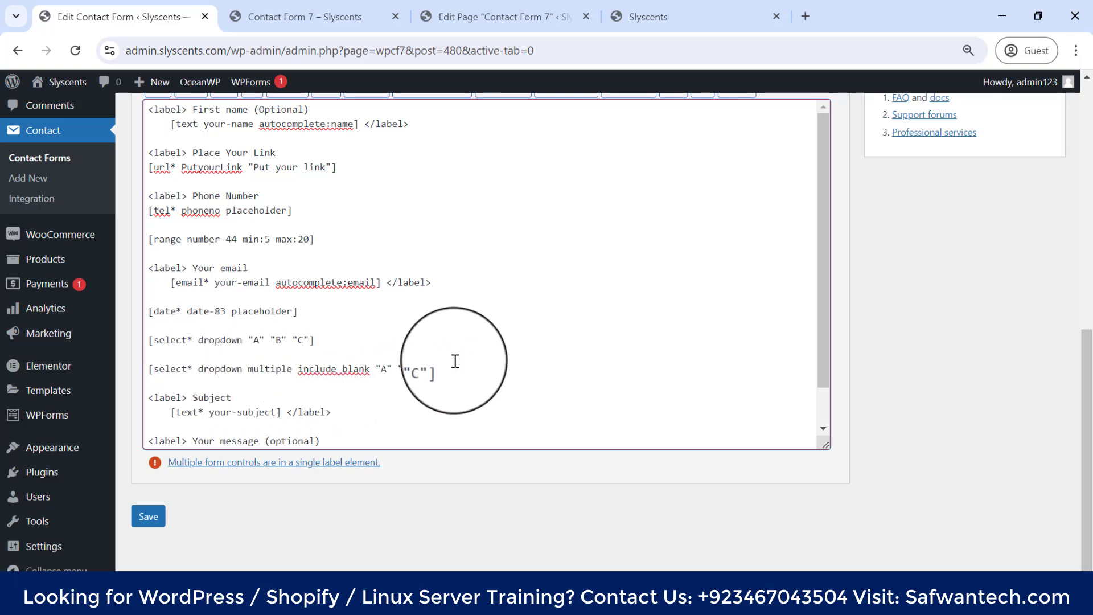
pyautogui.moveTo(456, 366); pyautogui.dragTo(149, 368)
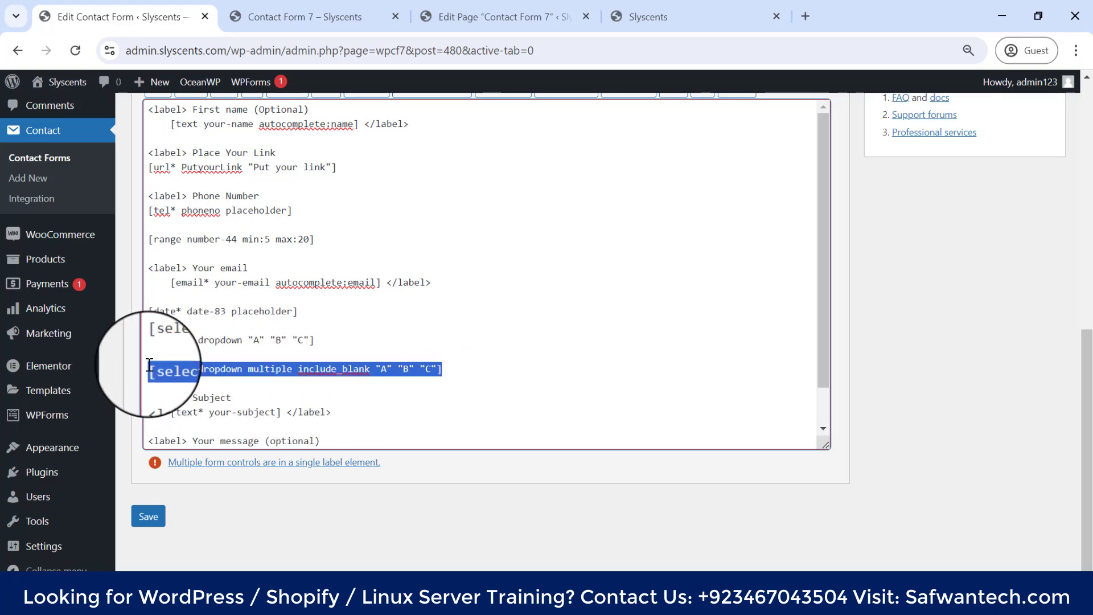
pyautogui.press('BackSpace')
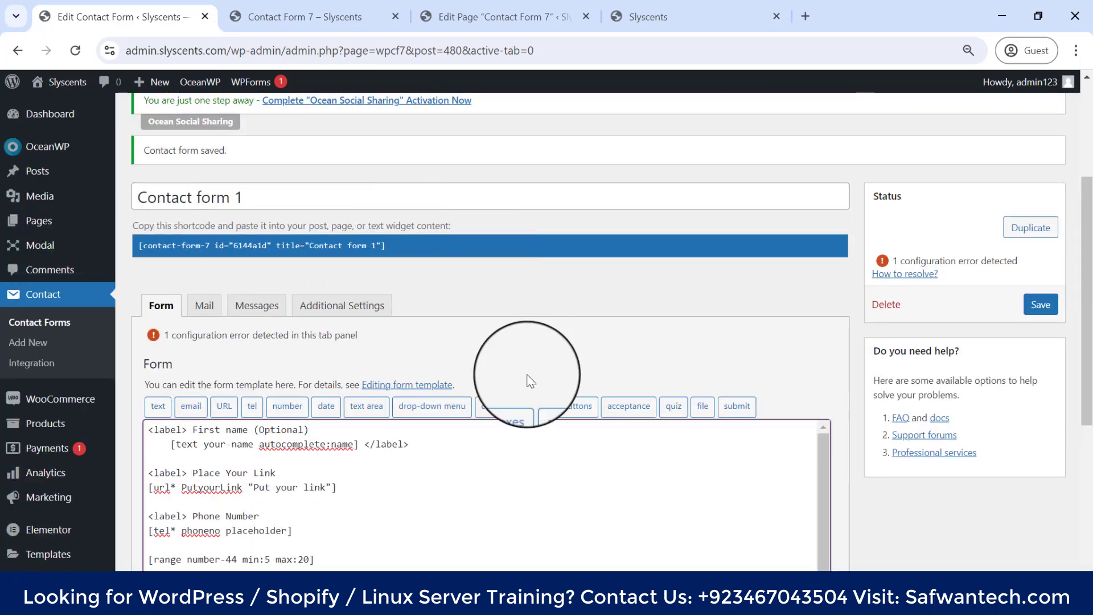
# Generate a checkboxes tag with options A, B and C and the label placed first, and copy the generated tag.
pyautogui.click(504, 407)
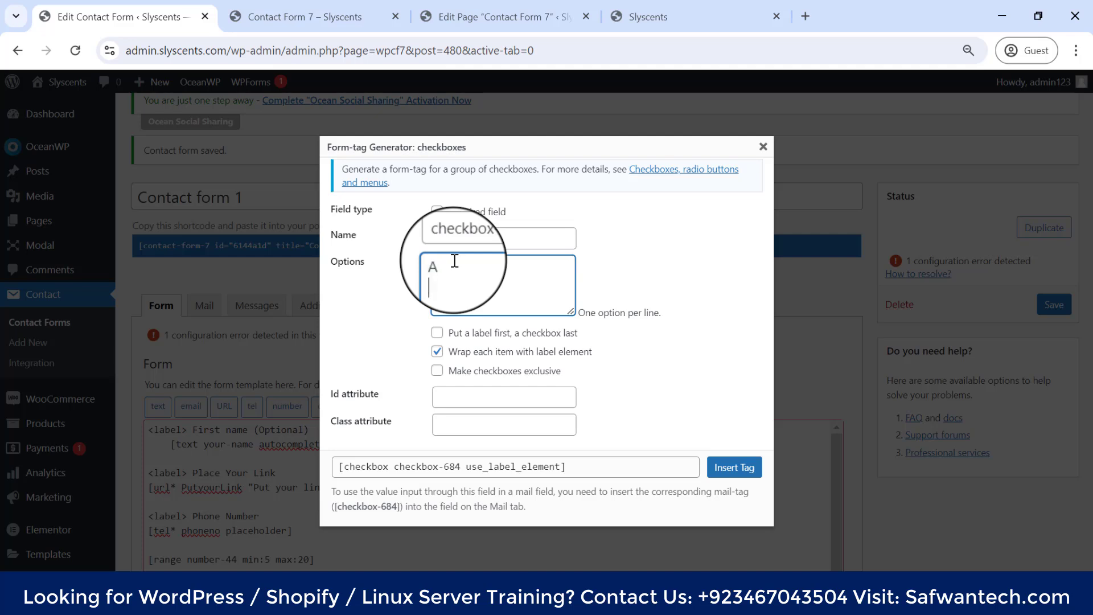
pyautogui.press('BackSpace')
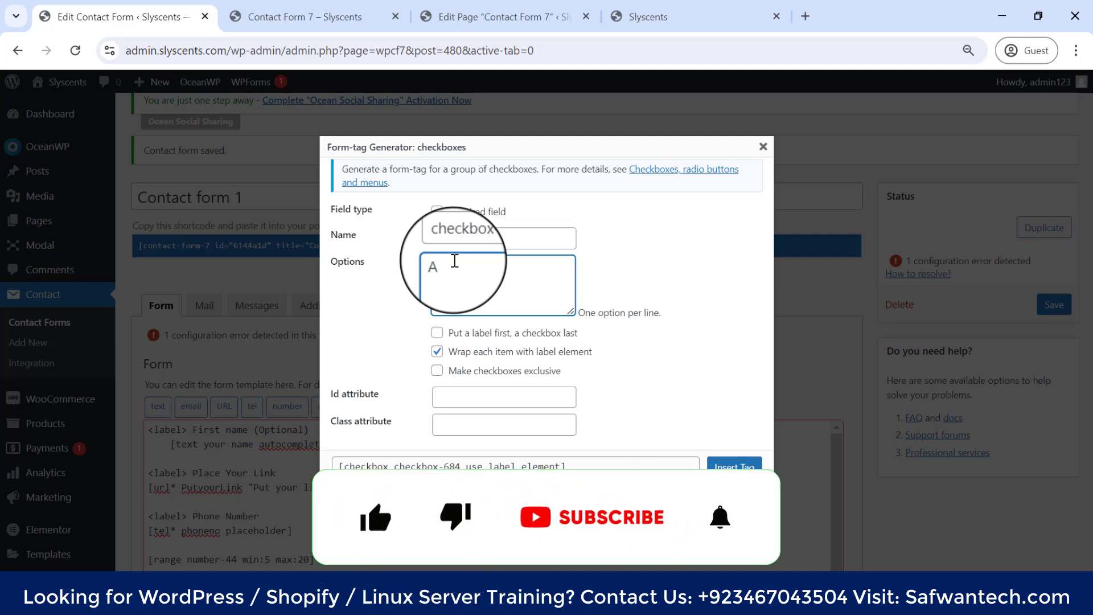
pyautogui.write('B')
pyautogui.press('Return')
pyautogui.write('C')
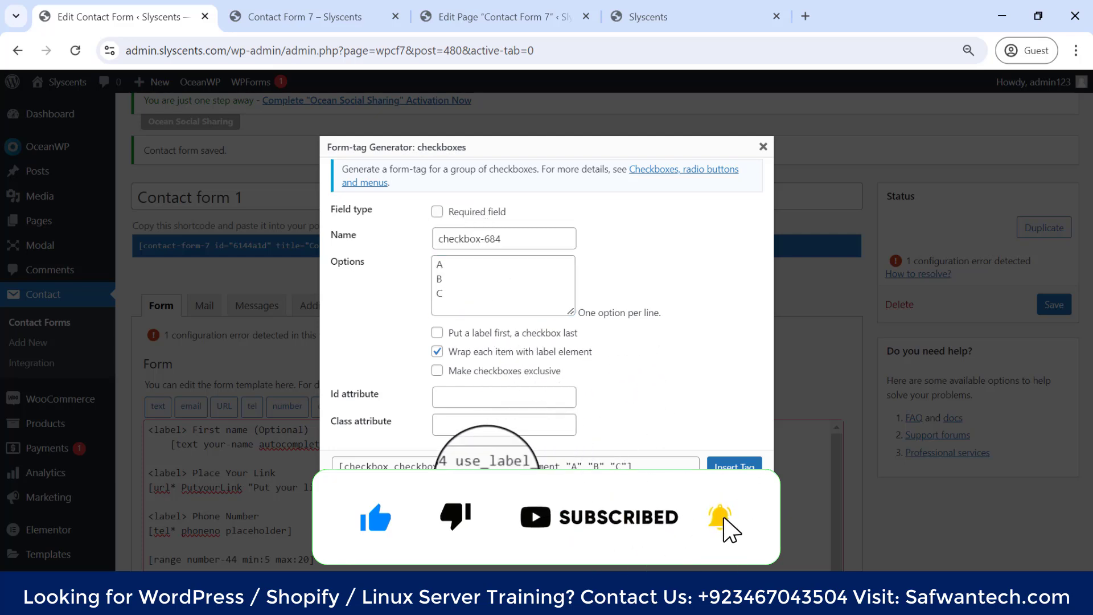
pyautogui.click(437, 333)
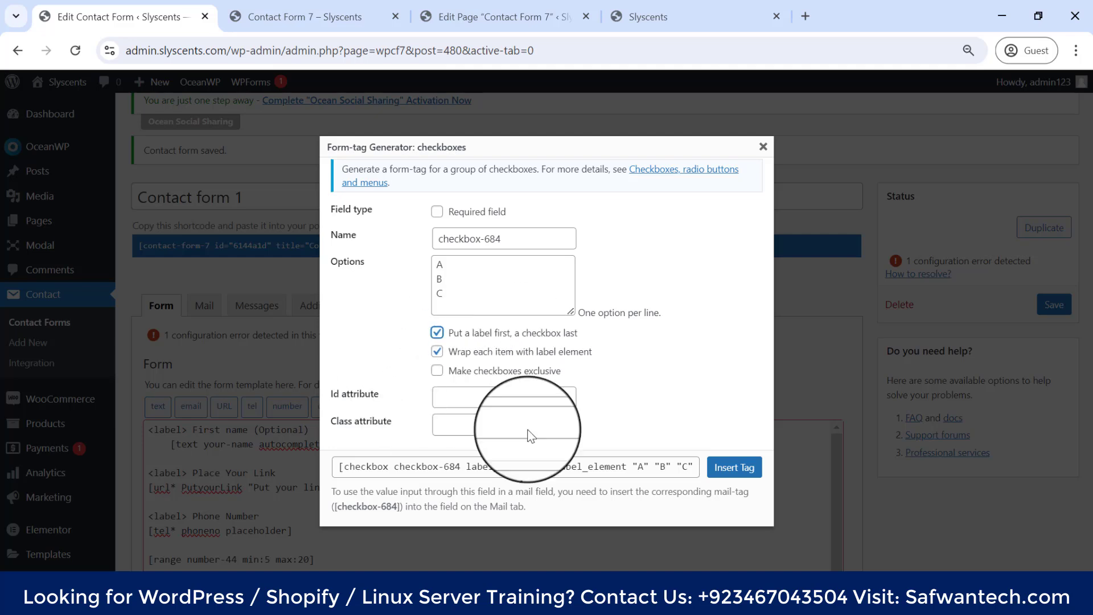
pyautogui.click(695, 466)
pyautogui.hotkey('ctrl', 'c')
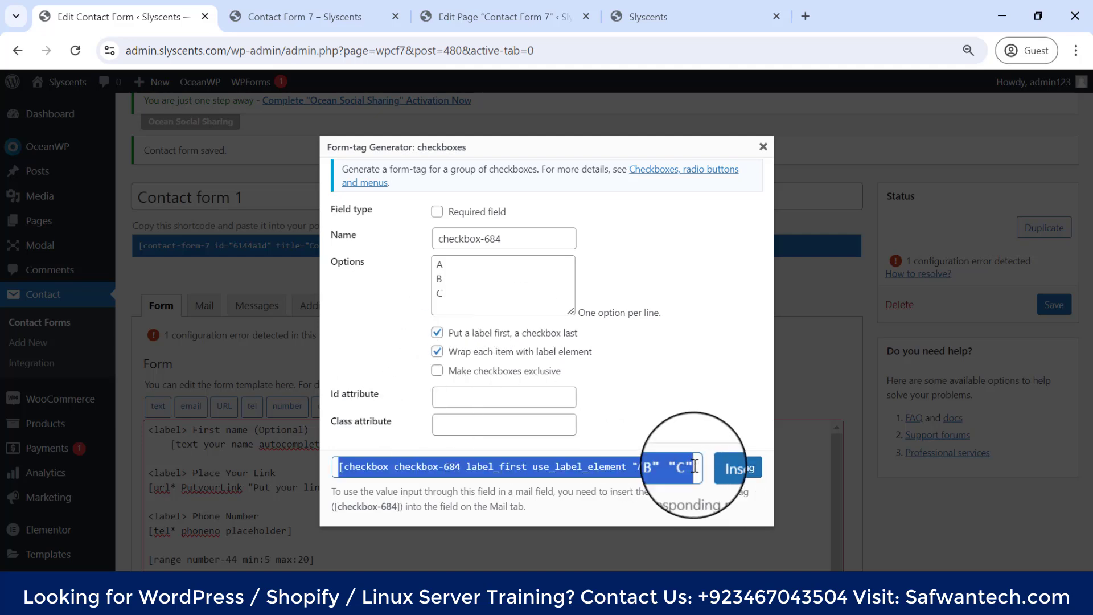
pyautogui.click(764, 147)
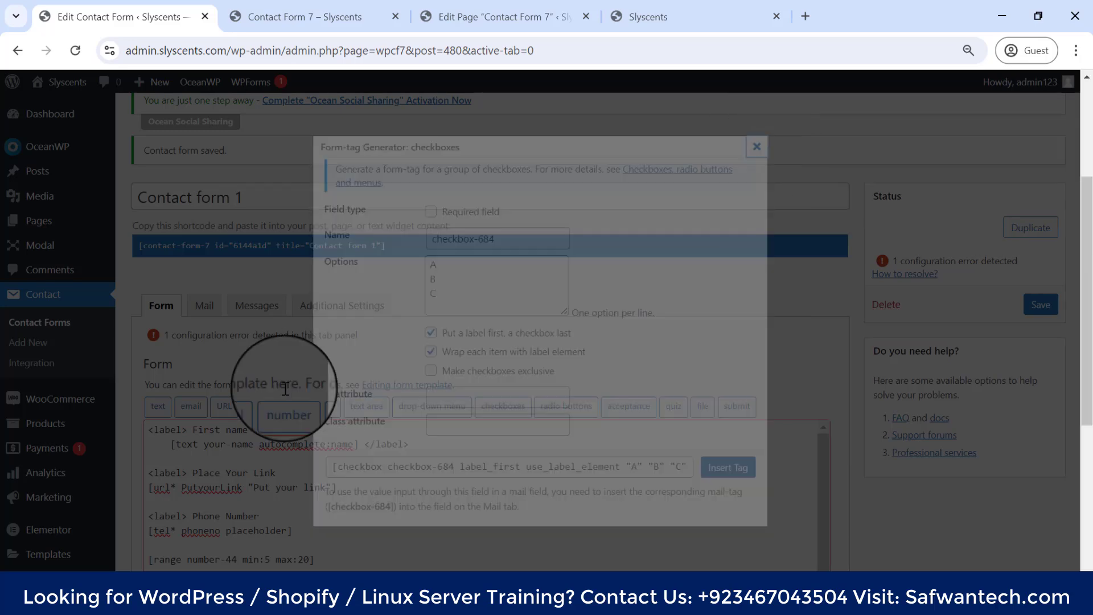
# Paste the checkbox tag below the select dropdown tag in the form template and save the contact form.
pyautogui.scroll(-4, 251, 398)
pyautogui.click(209, 448)
pyautogui.hotkey('ctrl', 'v')
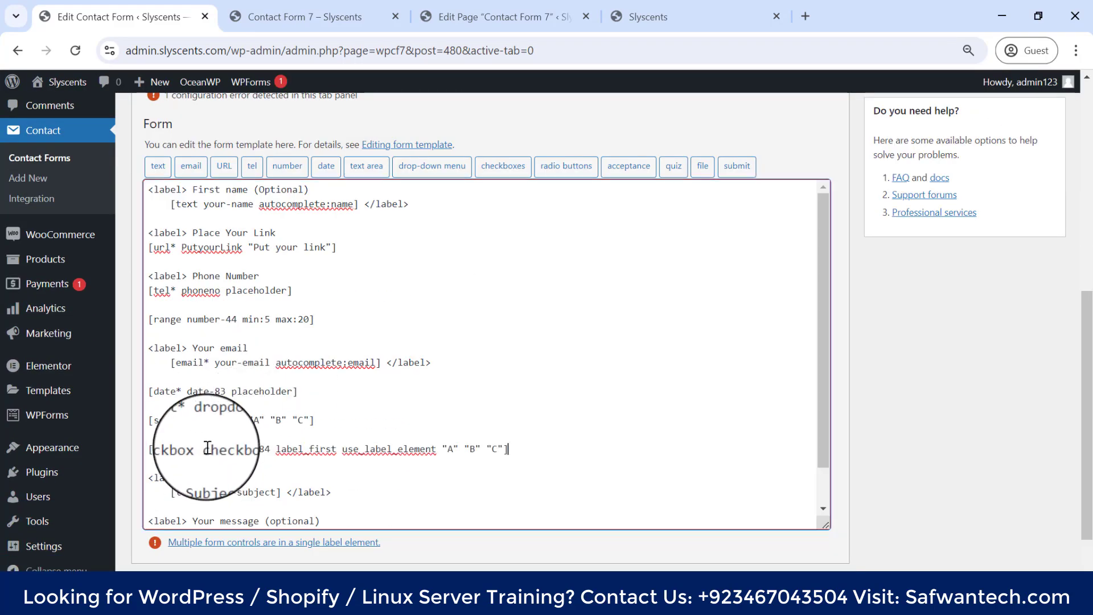
pyautogui.doubleClick(225, 449)
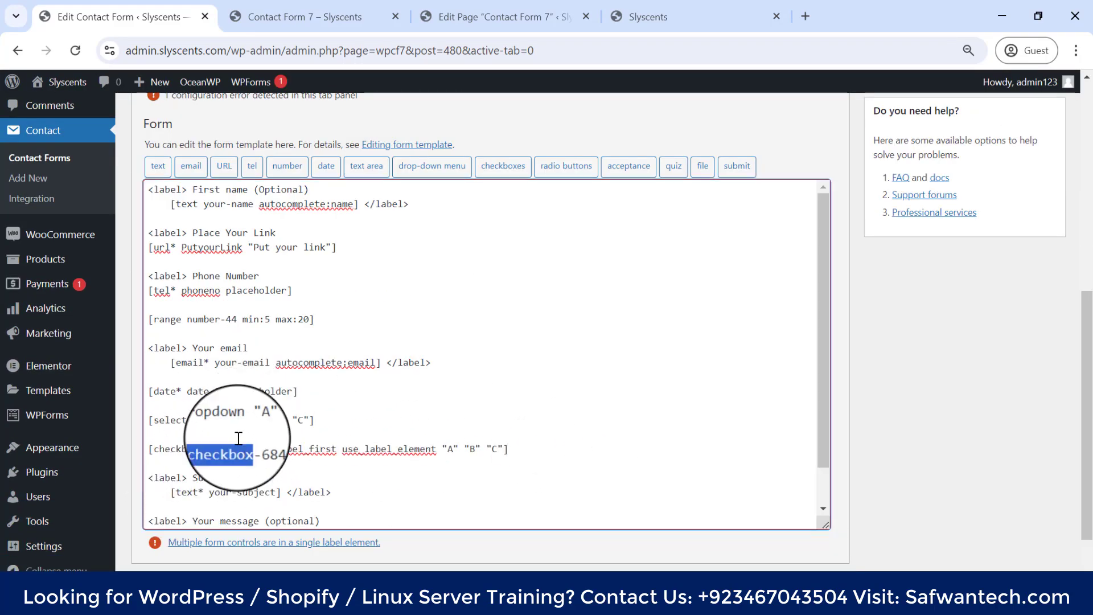
pyautogui.doubleClick(218, 420)
pyautogui.scroll(-3, 285, 484)
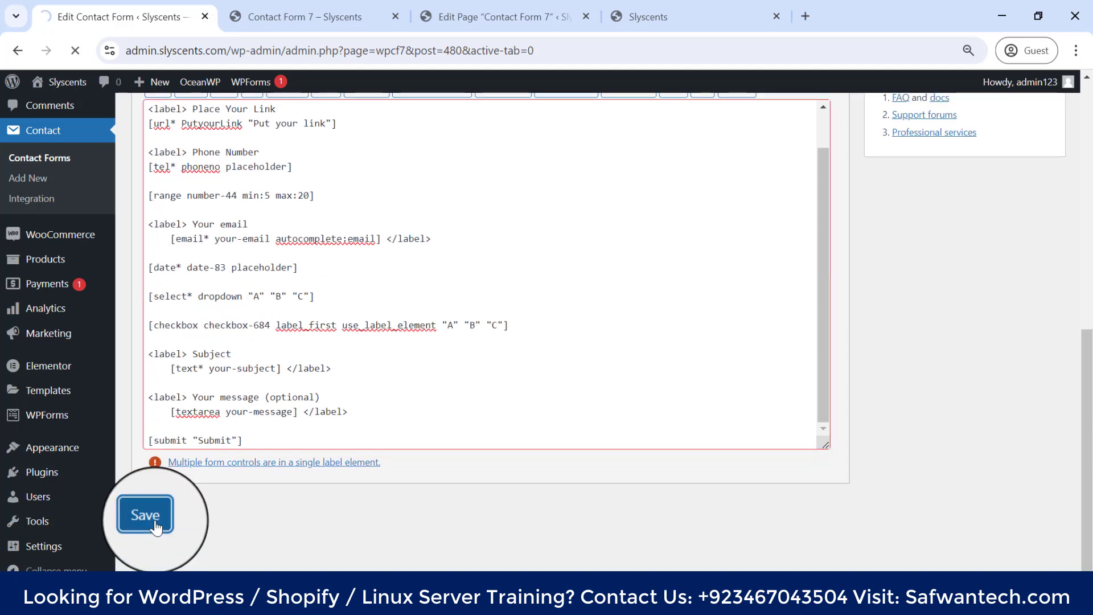
pyautogui.click(153, 523)
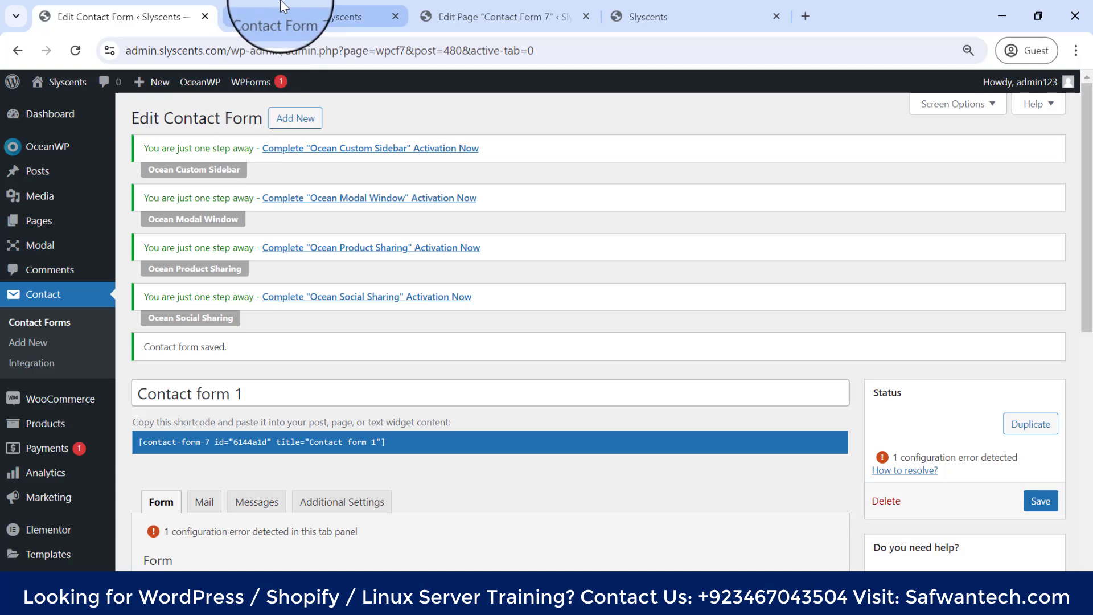
# Reload the published Contact Form 7 page and tick checkbox A below the dropdown.
pyautogui.click(285, 17)
pyautogui.click(75, 50)
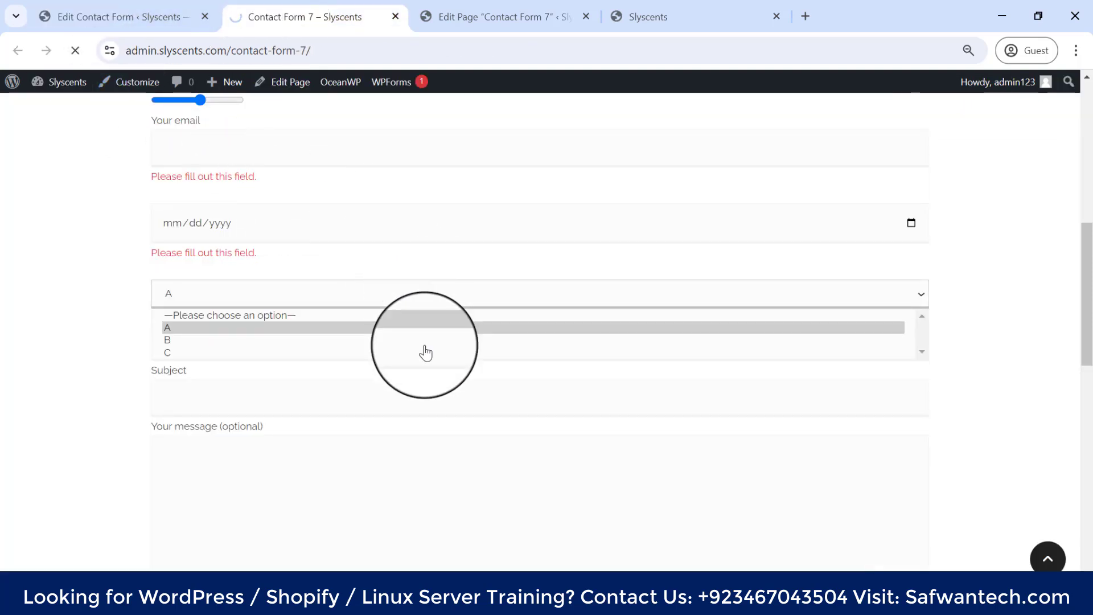
pyautogui.scroll(1, 390, 332)
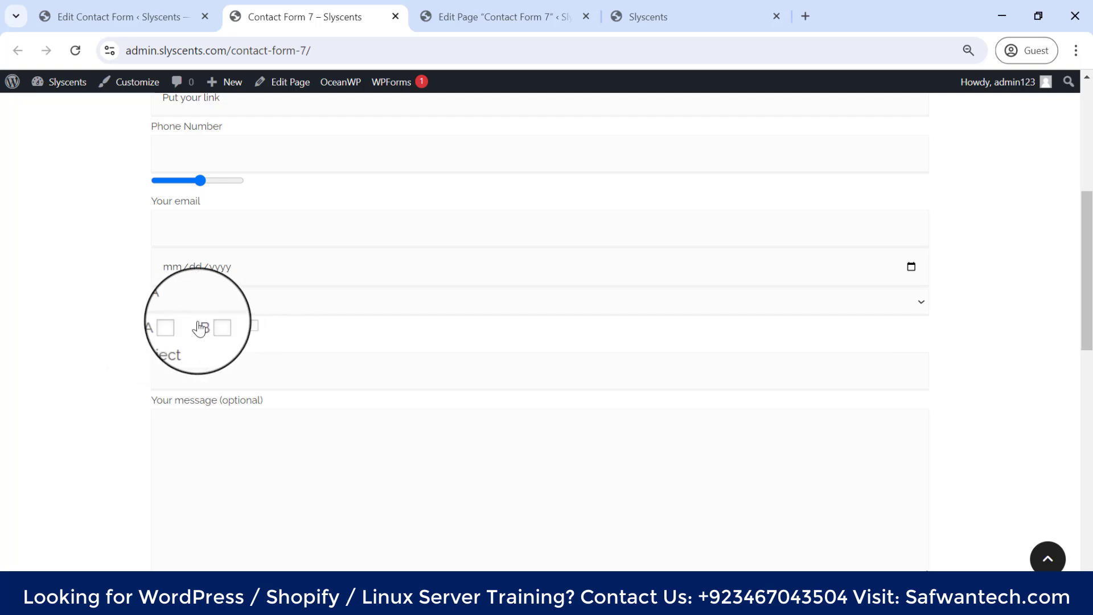
pyautogui.click(177, 328)
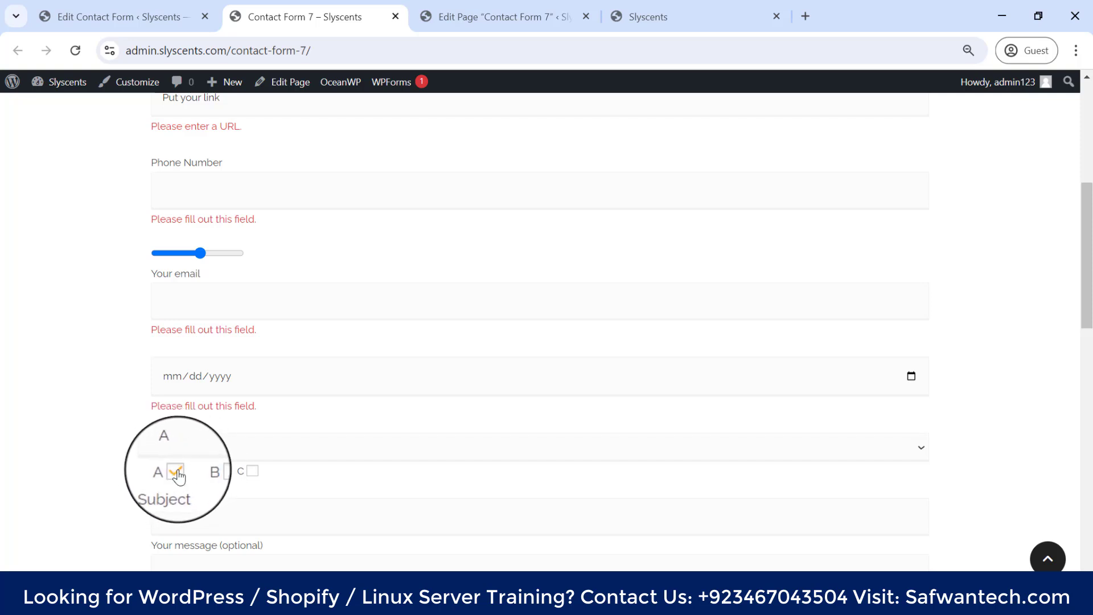
# Set a new checkboxes tag to put the label first and compare this option with the checkboxes on the published page.
pyautogui.click(131, 16)
pyautogui.scroll(-8, 341, 376)
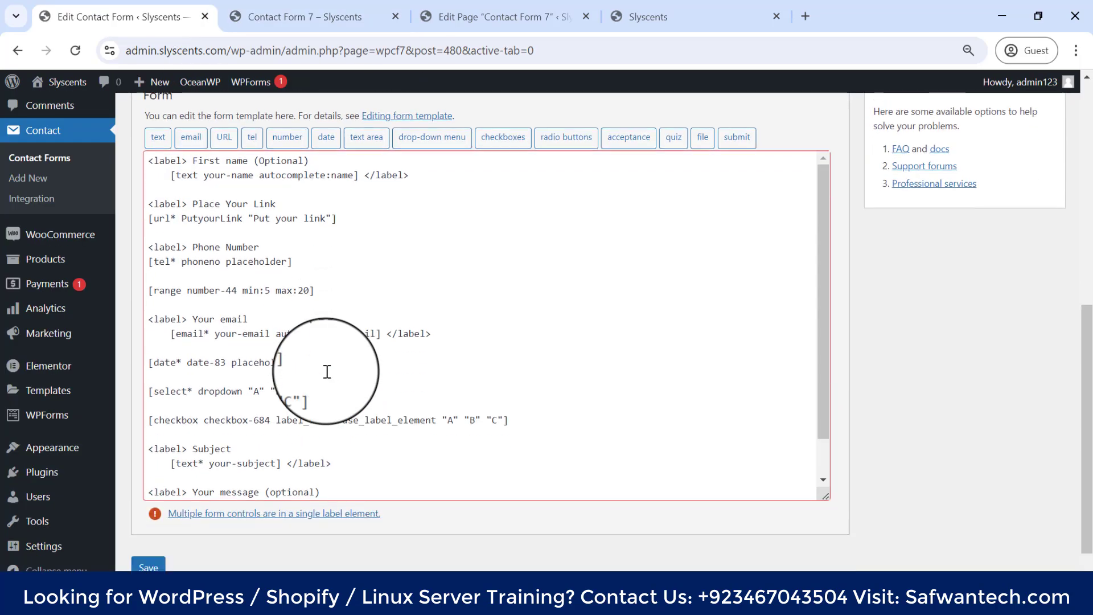
pyautogui.scroll(3, 319, 398)
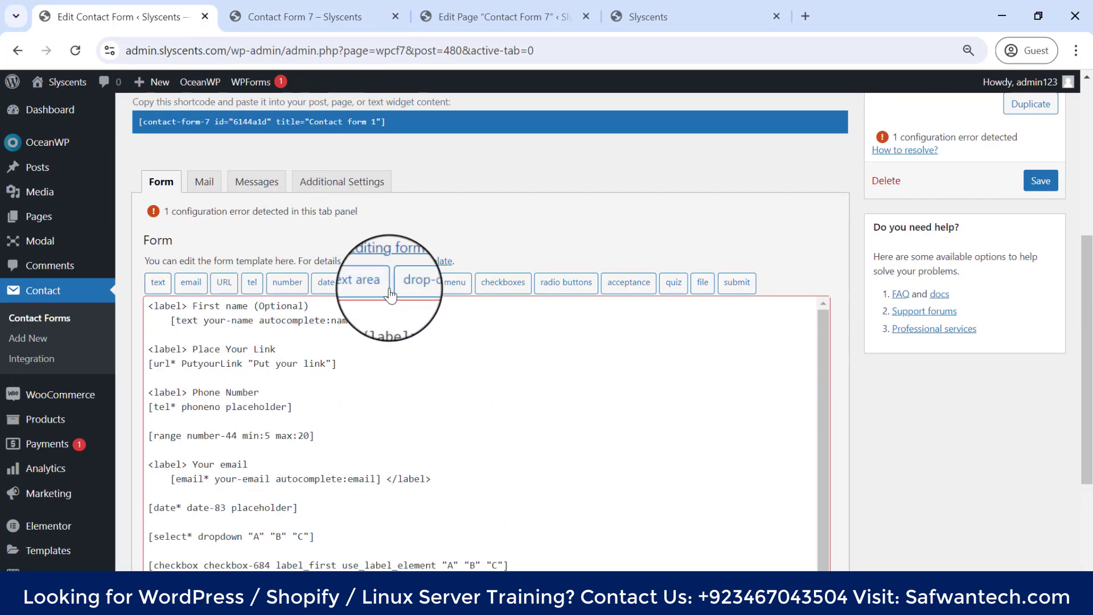
pyautogui.click(503, 282)
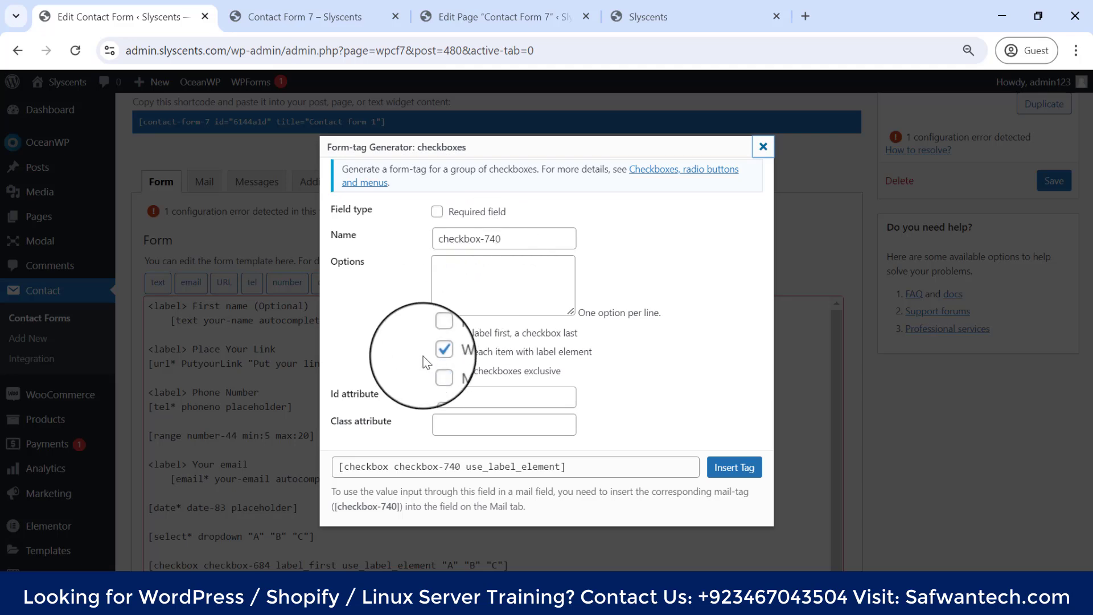
pyautogui.click(437, 333)
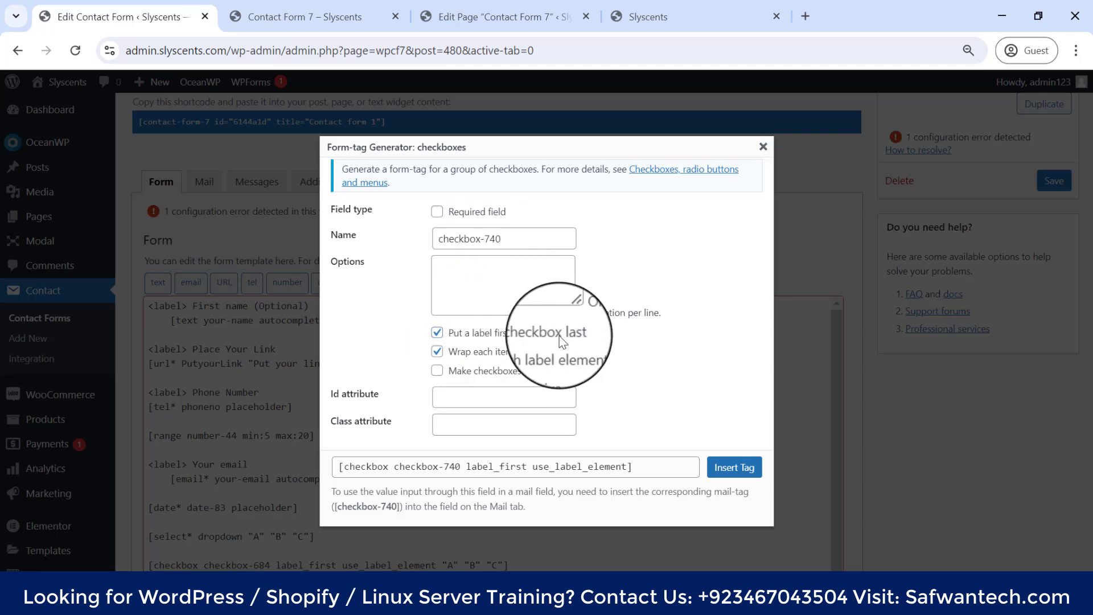
pyautogui.click(296, 17)
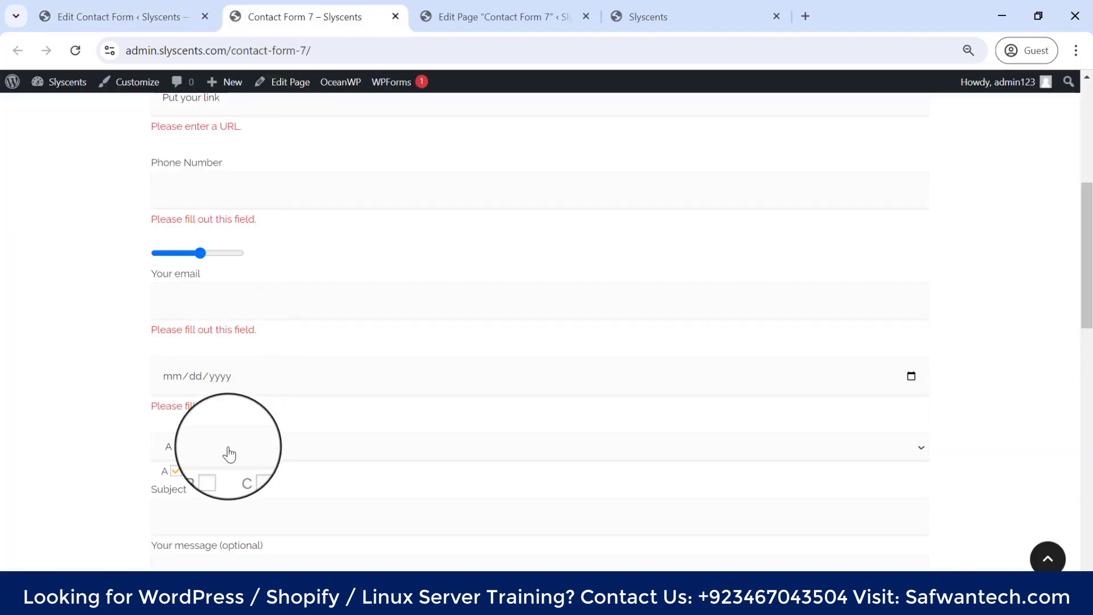
# Make the new tag's checkboxes exclusive, review the generated tag and attribute fields, and close the generator without inserting.
pyautogui.click(127, 26)
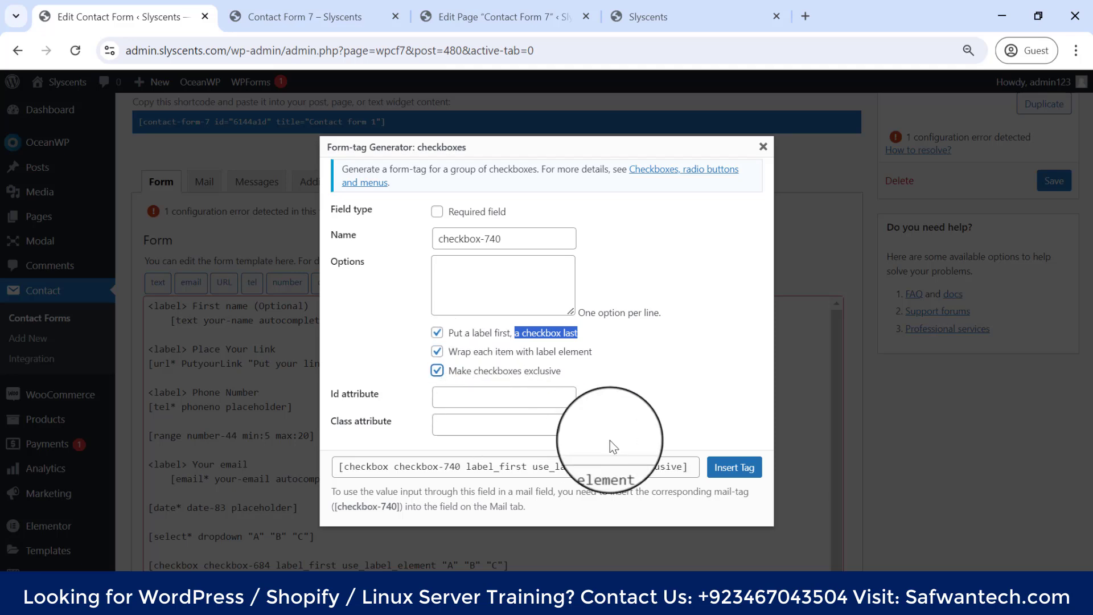
pyautogui.click(660, 468)
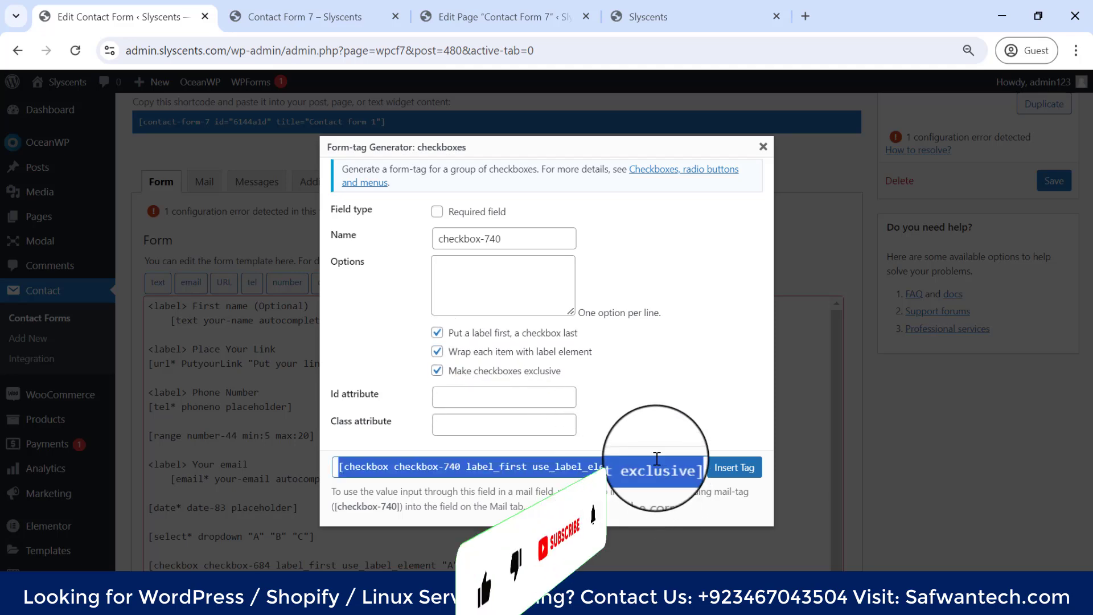
pyautogui.click(381, 348)
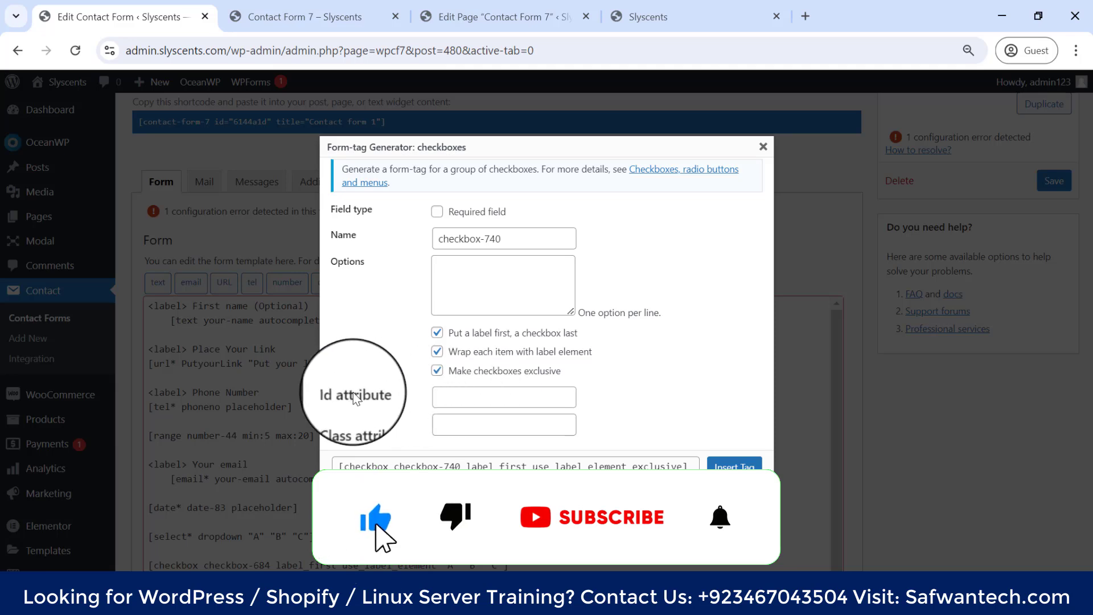
pyautogui.click(359, 425)
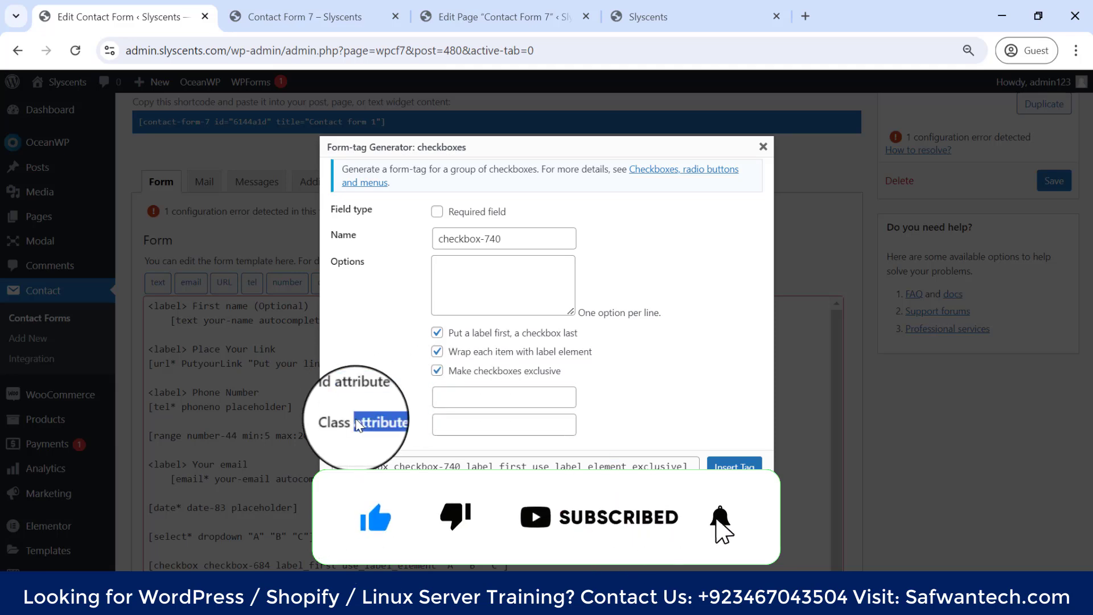
pyautogui.tripleClick(344, 422)
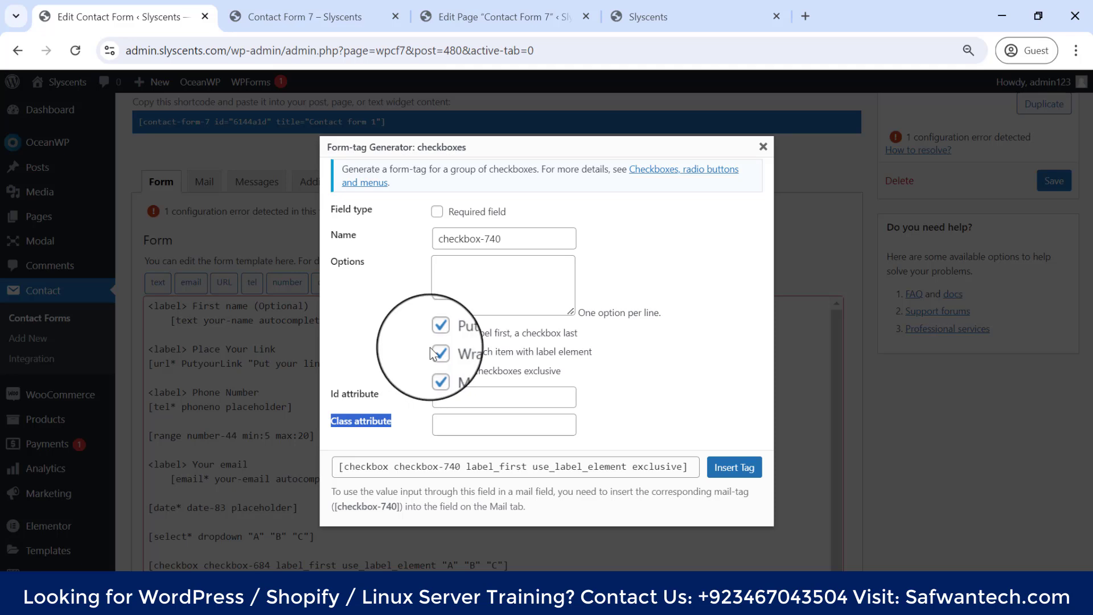
pyautogui.click(763, 149)
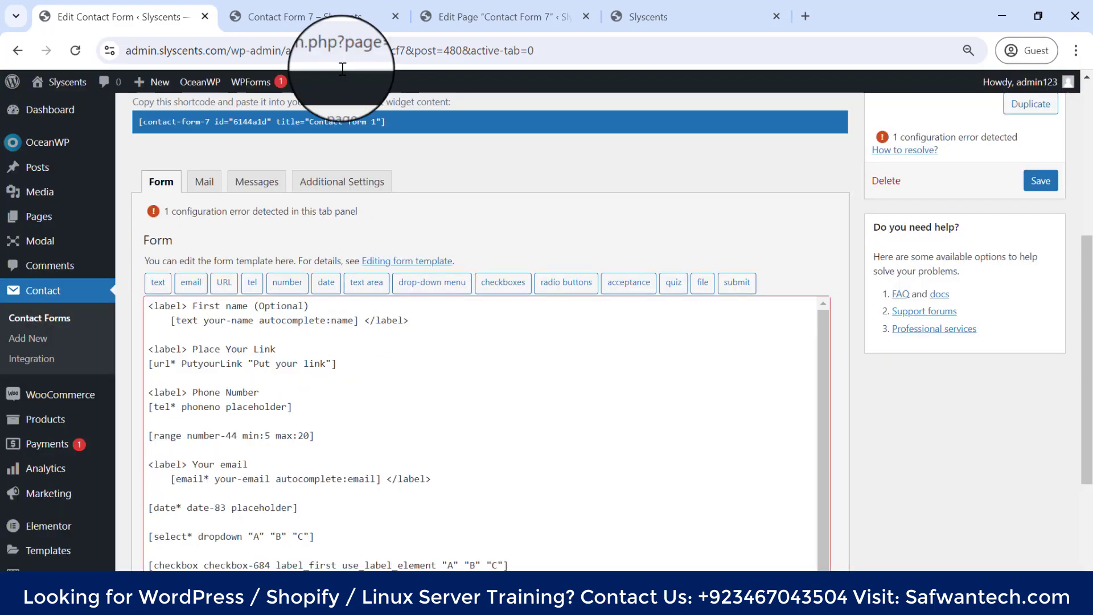
# Tick checkboxes B and C on the published page and look over the form's fields.
pyautogui.click(319, 17)
pyautogui.scroll(-3, 244, 476)
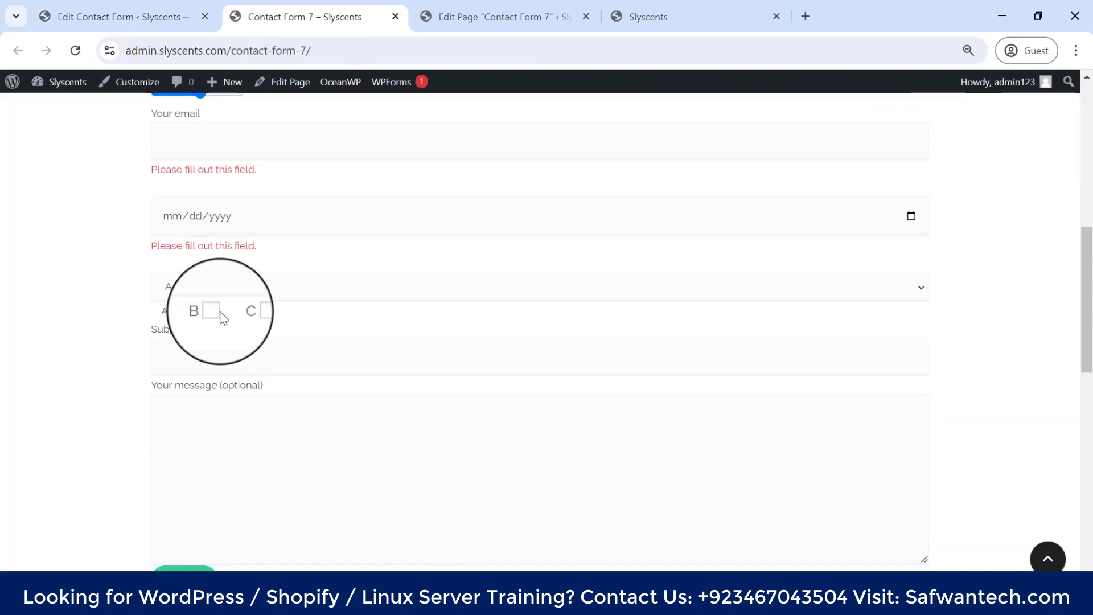
pyautogui.click(251, 315)
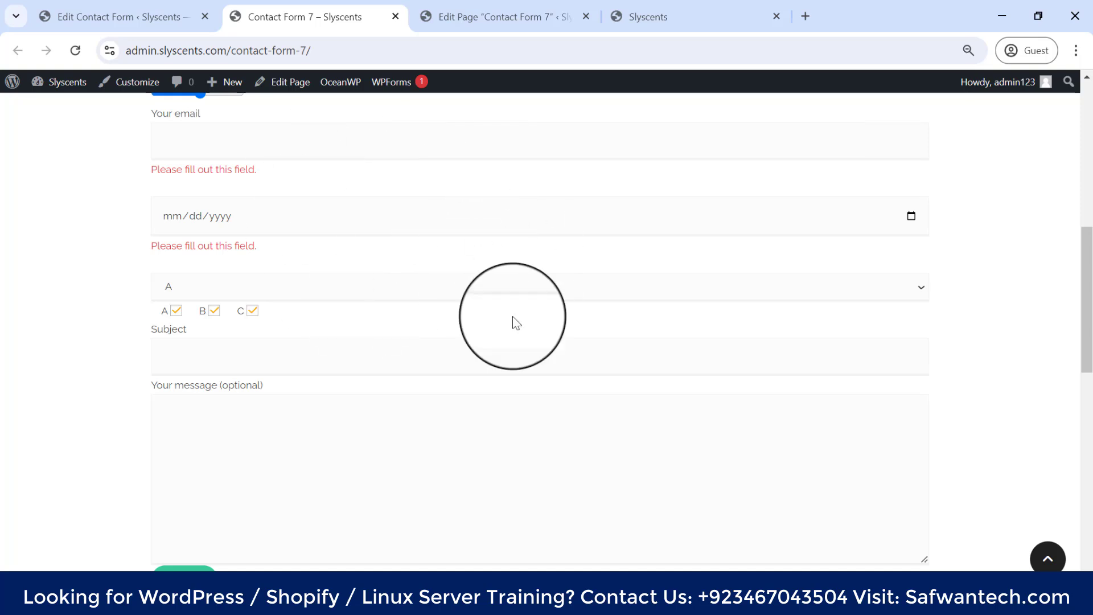
pyautogui.scroll(4, 592, 307)
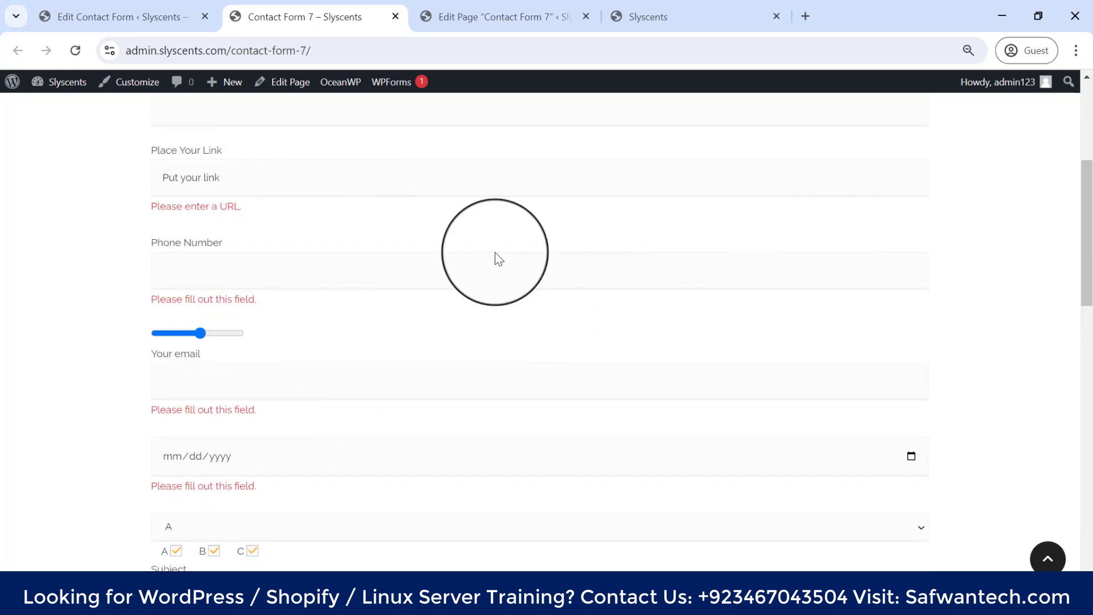
pyautogui.scroll(-4, 523, 261)
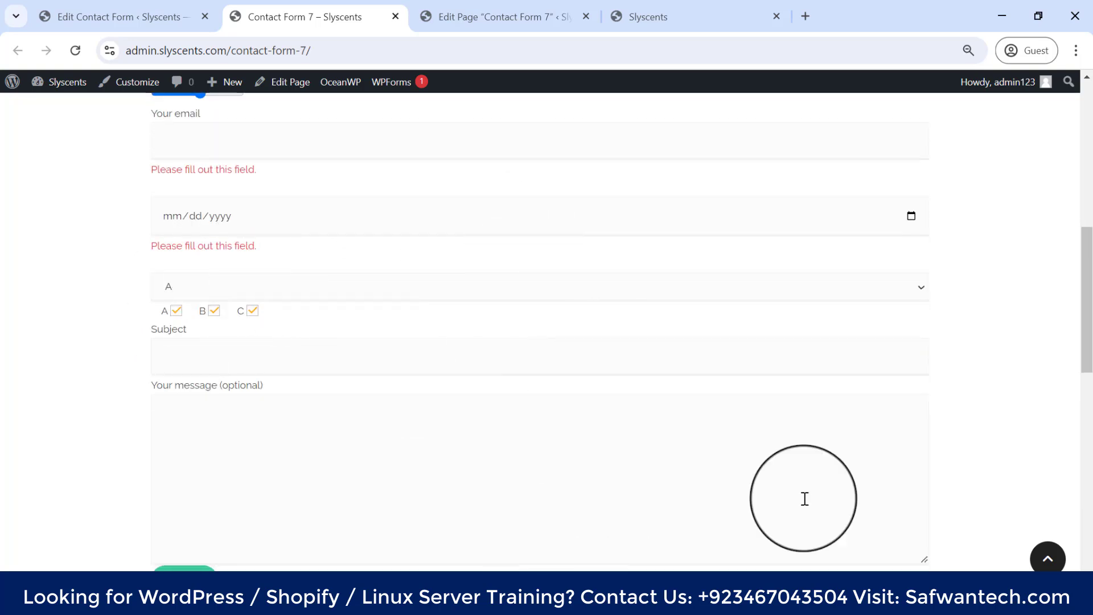
# Configure a radio buttons tag with options A, B, C and D and the label first, and select the generated tag.
pyautogui.click(134, 16)
pyautogui.scroll(-1, 326, 368)
pyautogui.scroll(-2, 450, 245)
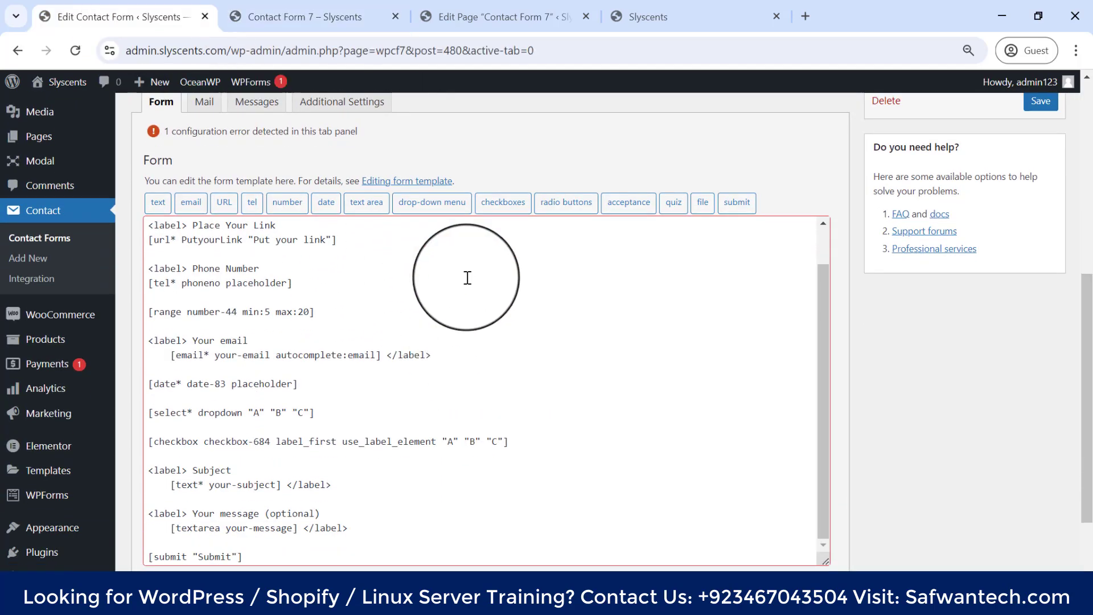
pyautogui.click(570, 200)
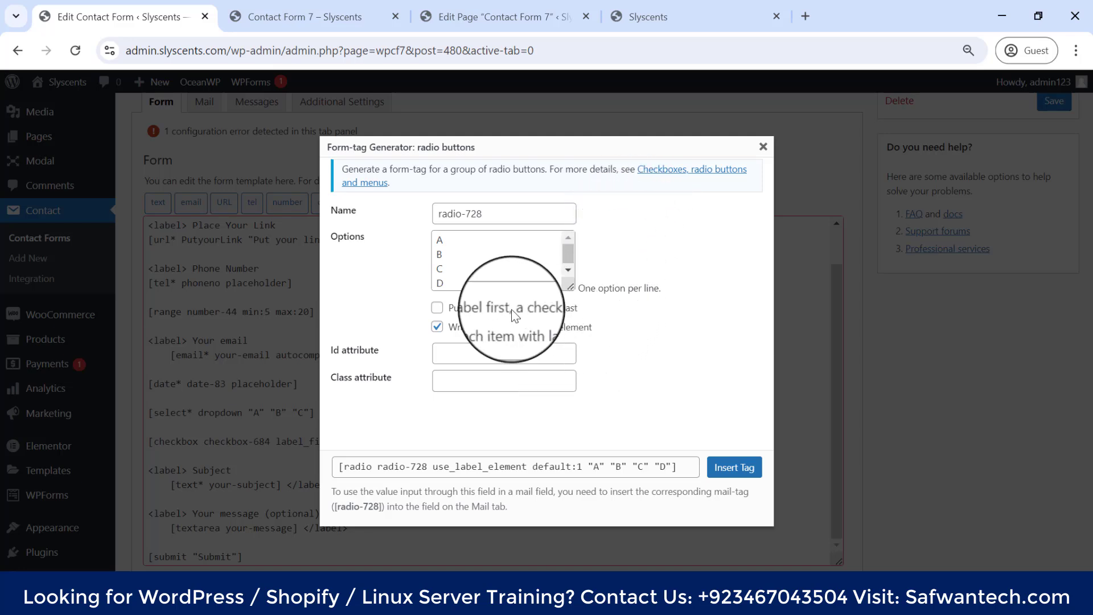
pyautogui.click(436, 308)
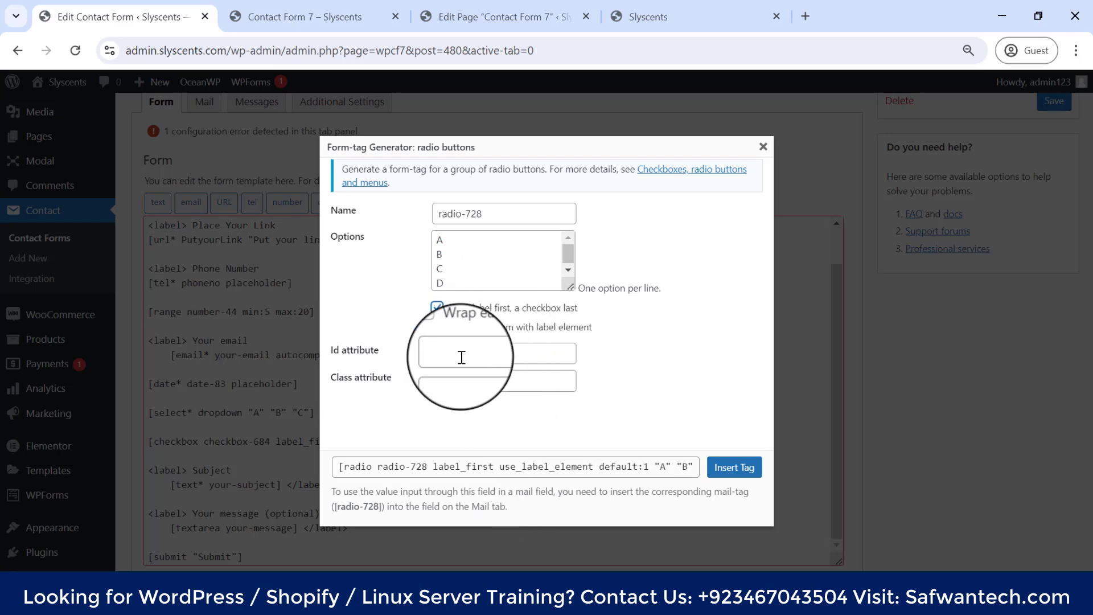
pyautogui.click(663, 466)
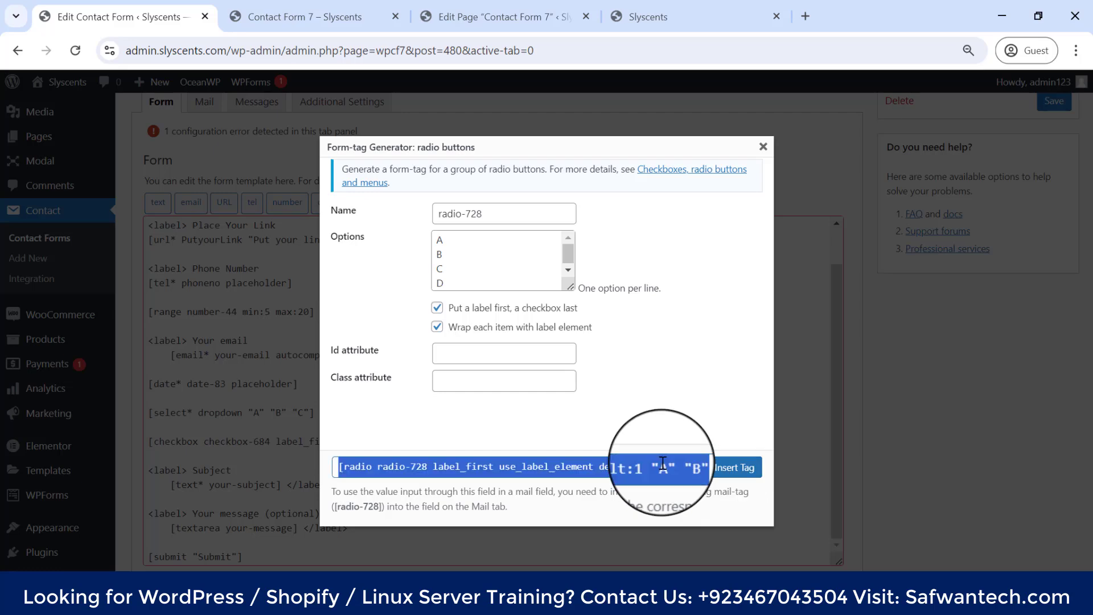
pyautogui.click(764, 146)
# Add the radio-728 tag with options A, B, C and D below the email field in the form template, separated by a blank line.
pyautogui.scroll(-2, 391, 334)
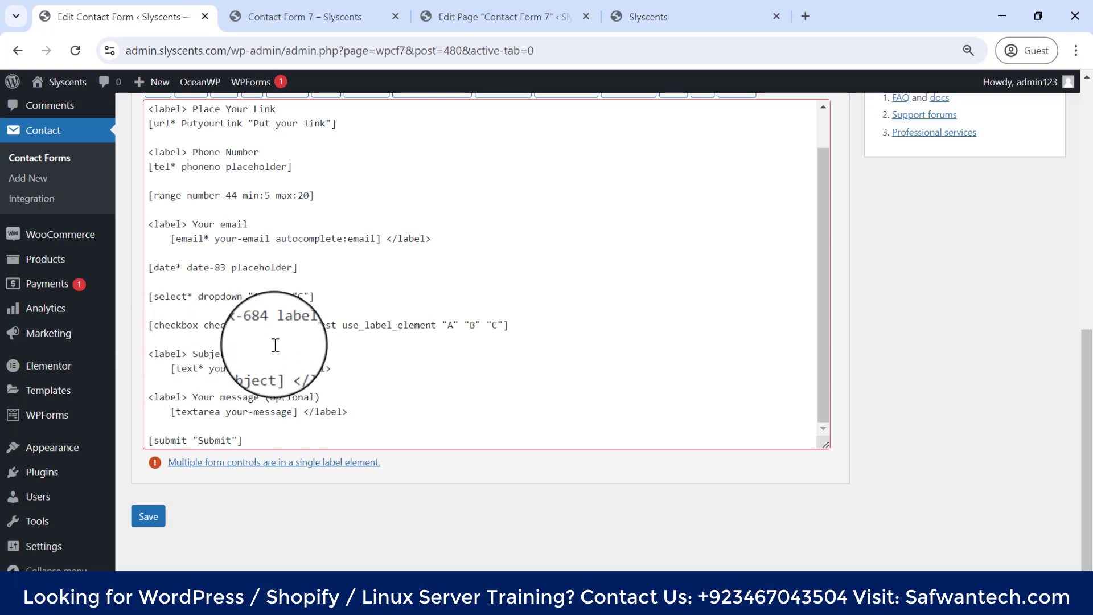
pyautogui.click(221, 357)
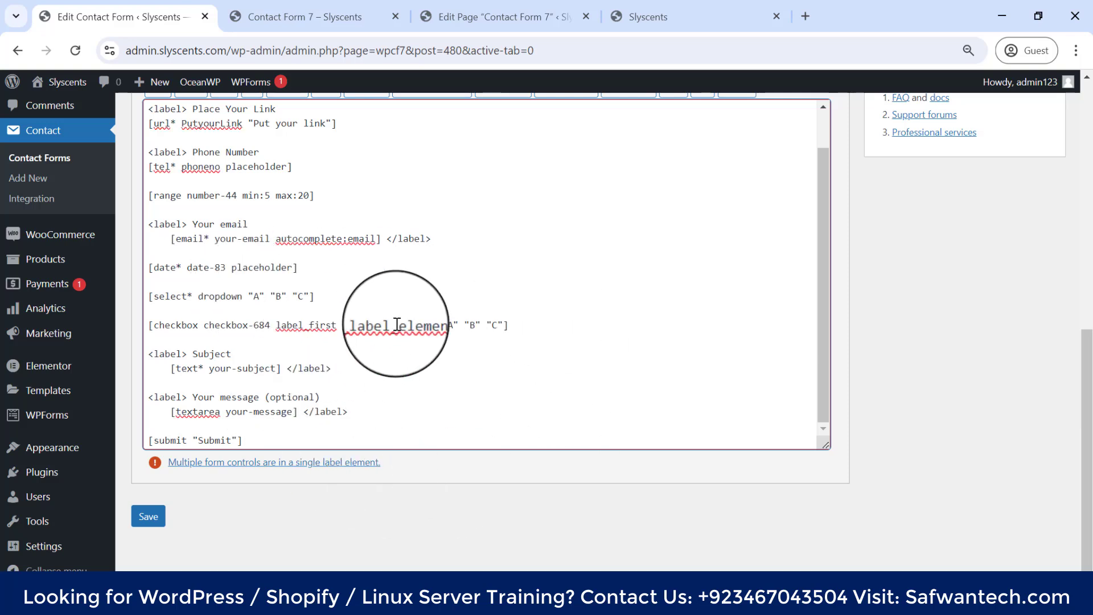
pyautogui.scroll(1, 243, 242)
pyautogui.scroll(2, 243, 242)
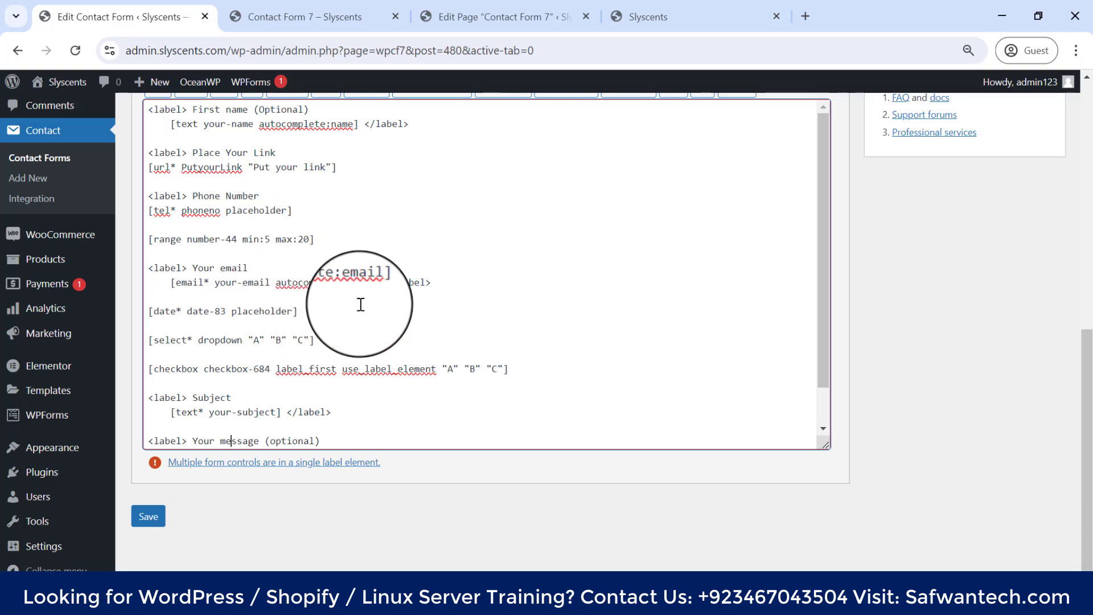
pyautogui.click(446, 284)
pyautogui.press('Return')
pyautogui.press('Return')
pyautogui.press('Return')
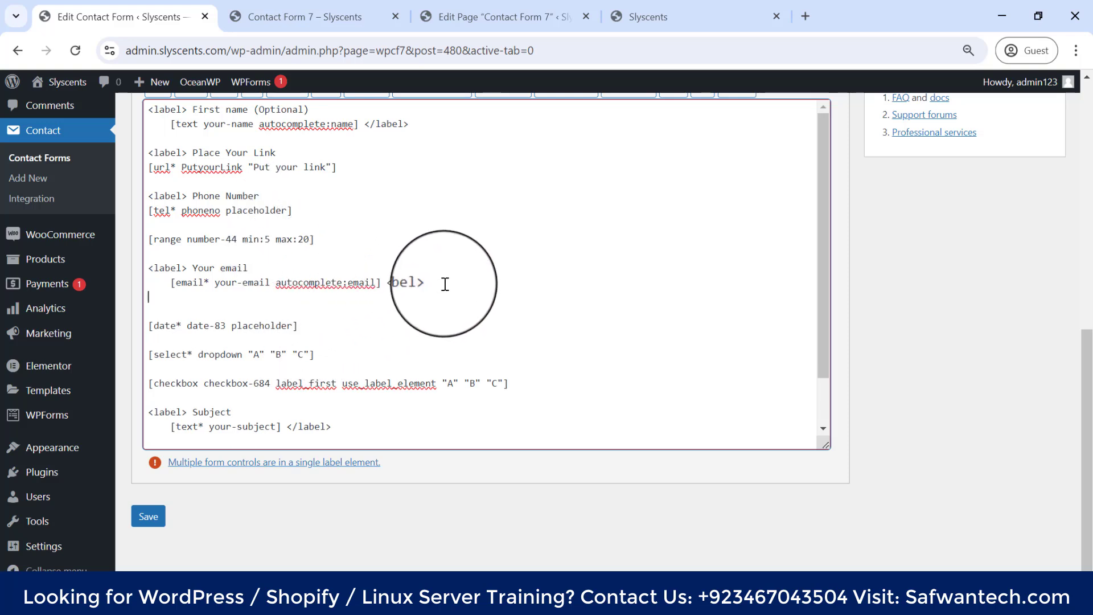
pyautogui.write('[radio radio-728 label_first use_label_element default:1 "A" "B" "C" "D"]')
pyautogui.click(170, 312)
pyautogui.press('BackSpace')
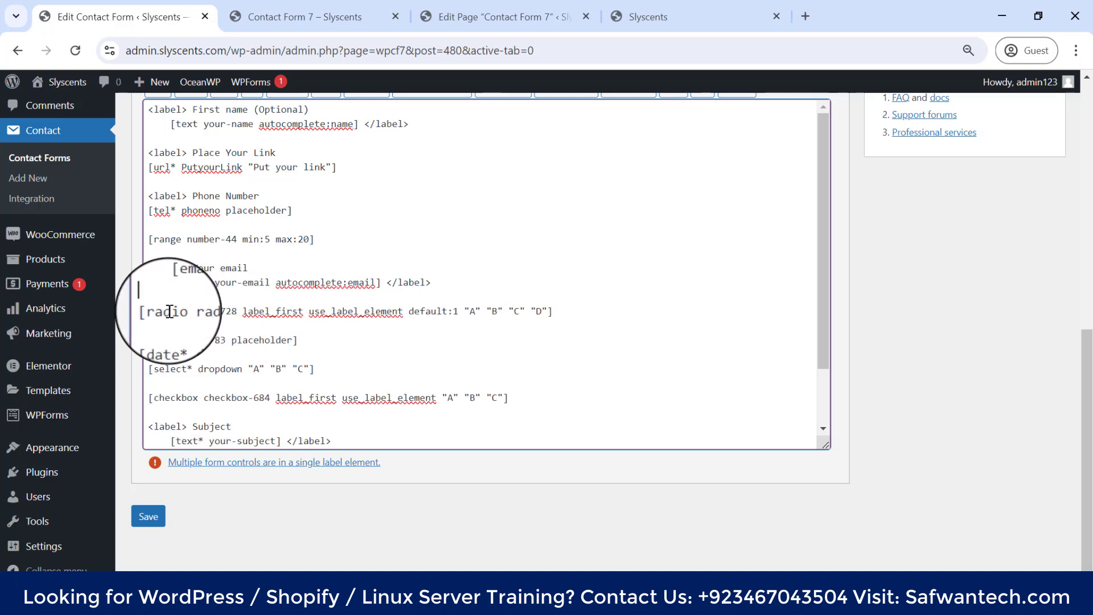
# Compare the radio tag's place in the template with the published form and save the contact form.
pyautogui.moveTo(150, 314); pyautogui.dragTo(556, 310)
pyautogui.click(329, 25)
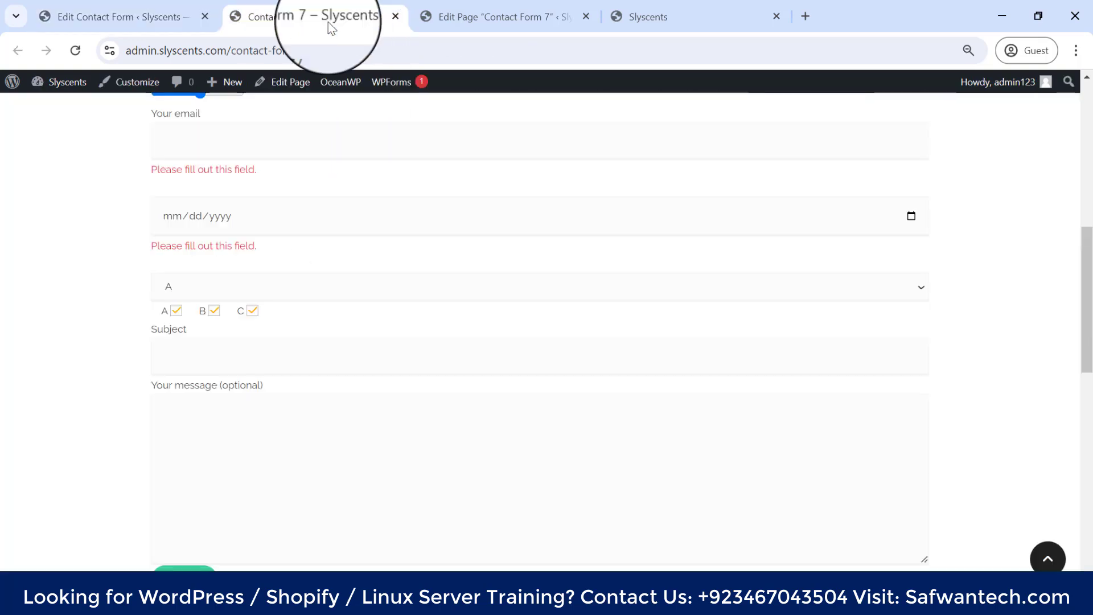
pyautogui.scroll(5, 181, 242)
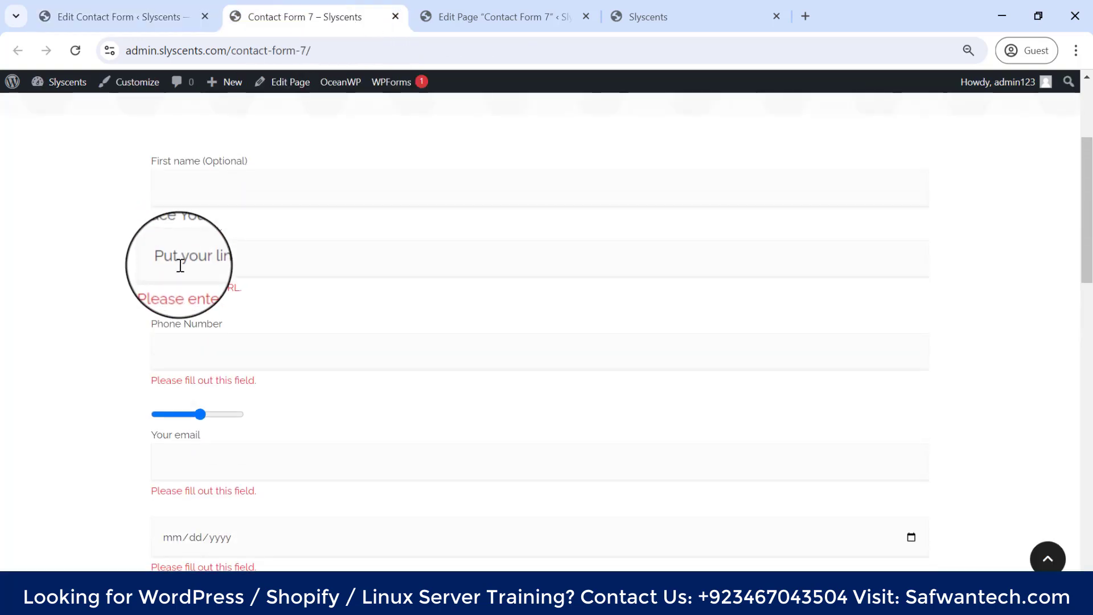
pyautogui.scroll(-4, 197, 462)
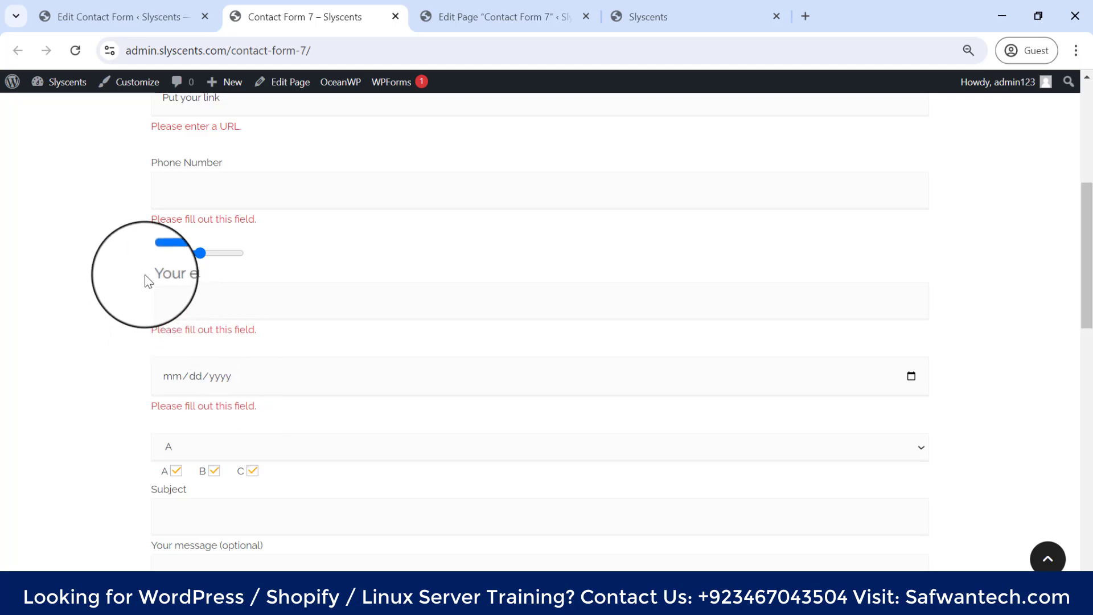
pyautogui.click(142, 18)
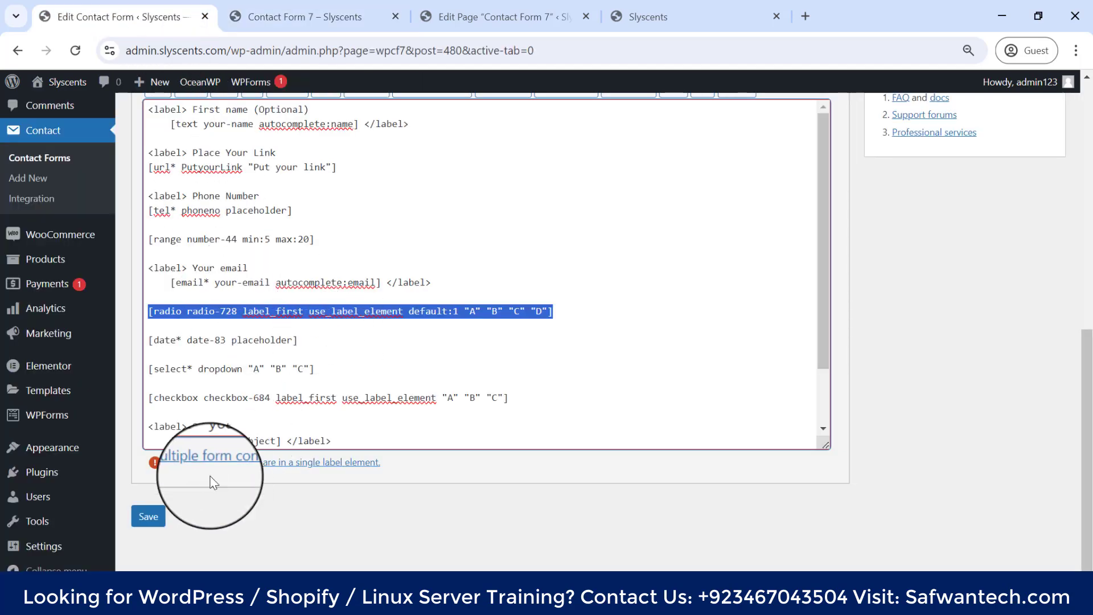
pyautogui.click(153, 519)
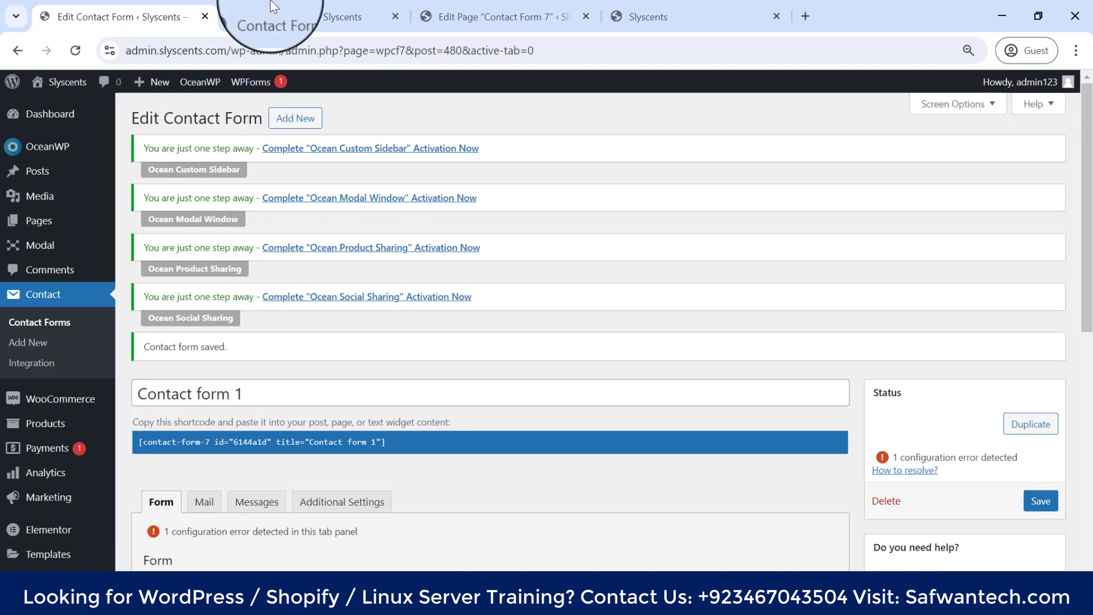
# Reload the published page and try radio buttons B, C, D and A below the email field.
pyautogui.click(296, 16)
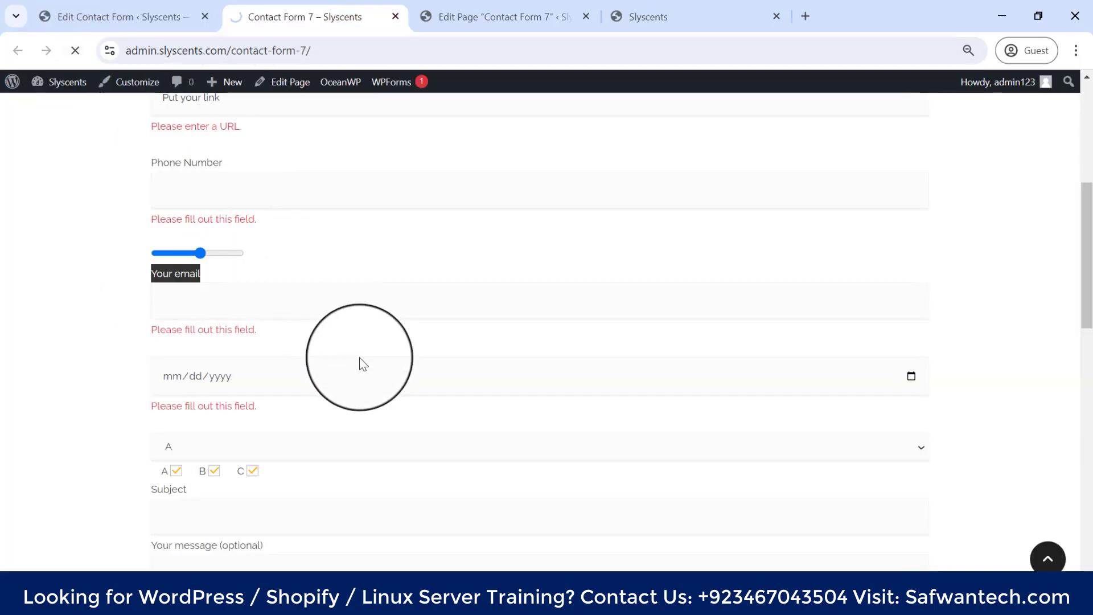
pyautogui.scroll(1, 332, 317)
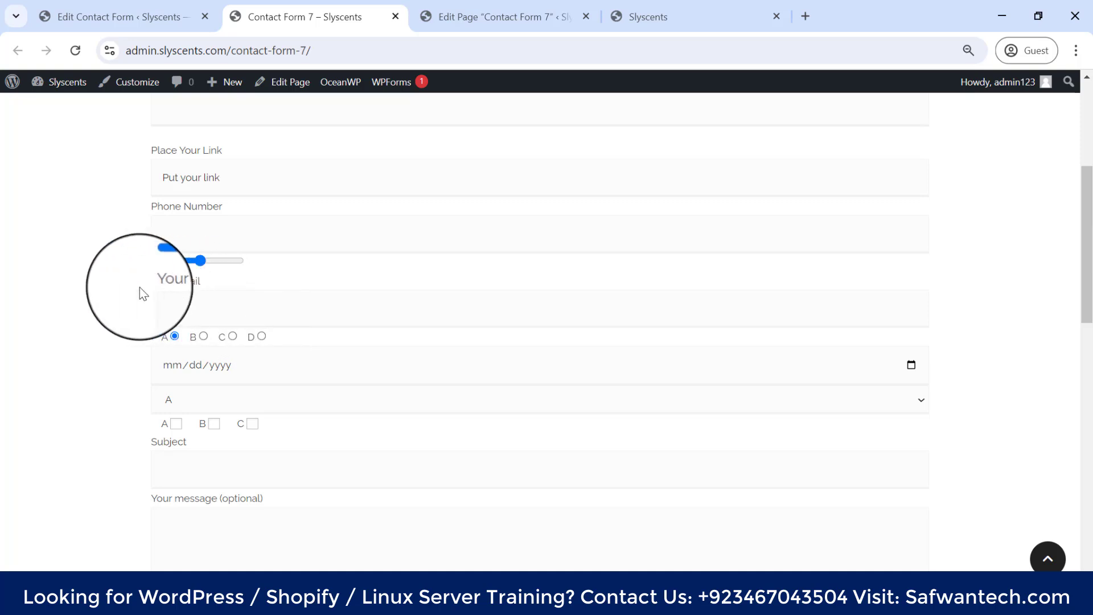
pyautogui.moveTo(140, 289); pyautogui.dragTo(302, 288)
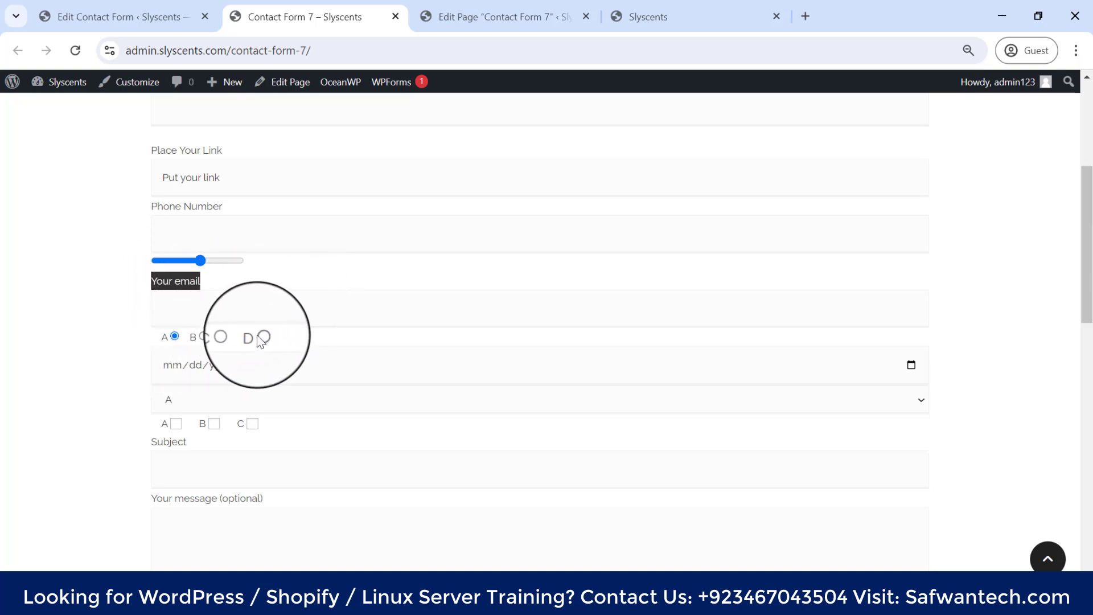
pyautogui.click(206, 336)
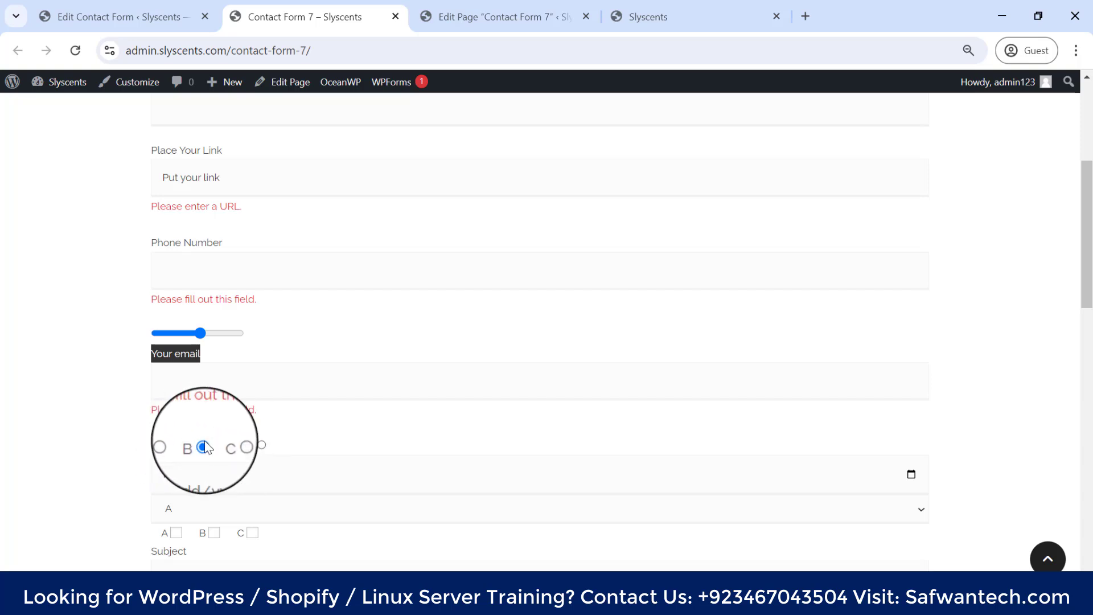
pyautogui.click(229, 446)
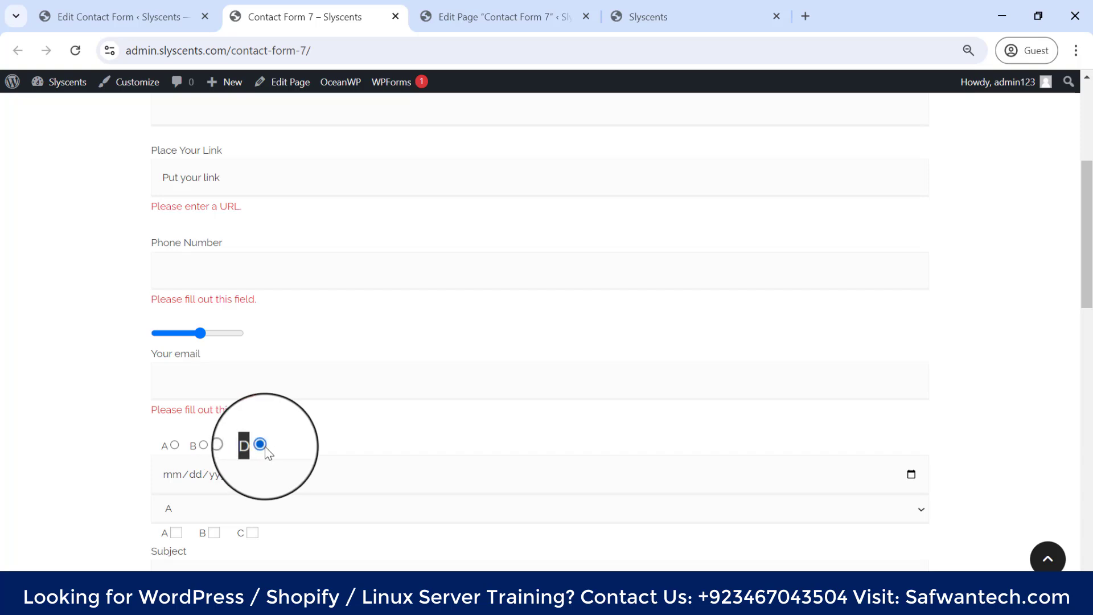
pyautogui.click(175, 445)
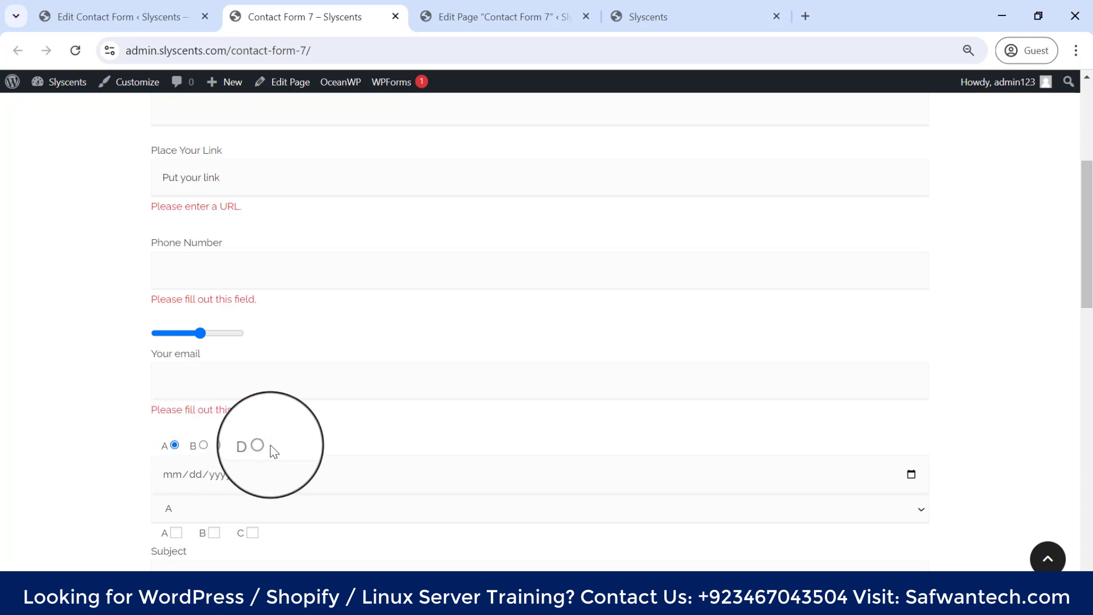
# Tick checkboxes A, B and C and switch between the radio options to compare how both field types select.
pyautogui.scroll(-1, 172, 454)
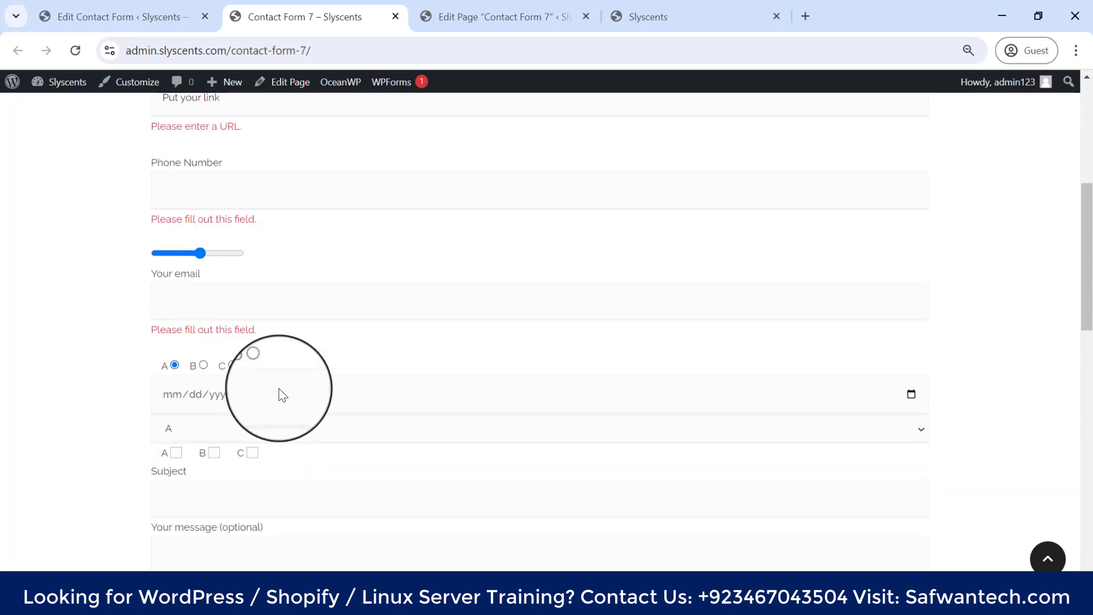
pyautogui.click(166, 461)
pyautogui.click(210, 492)
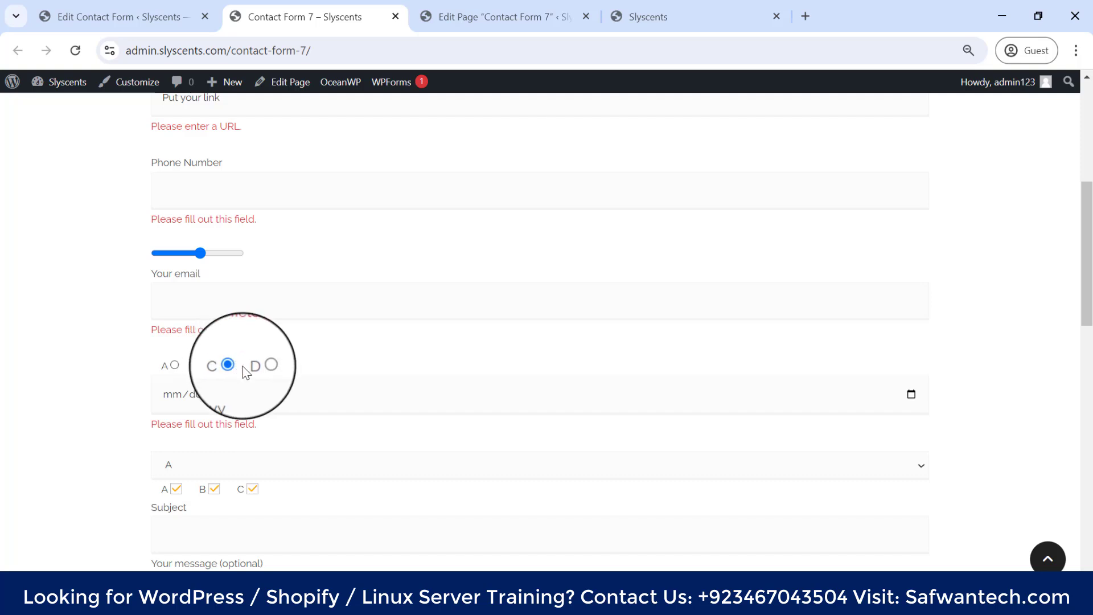
pyautogui.click(172, 369)
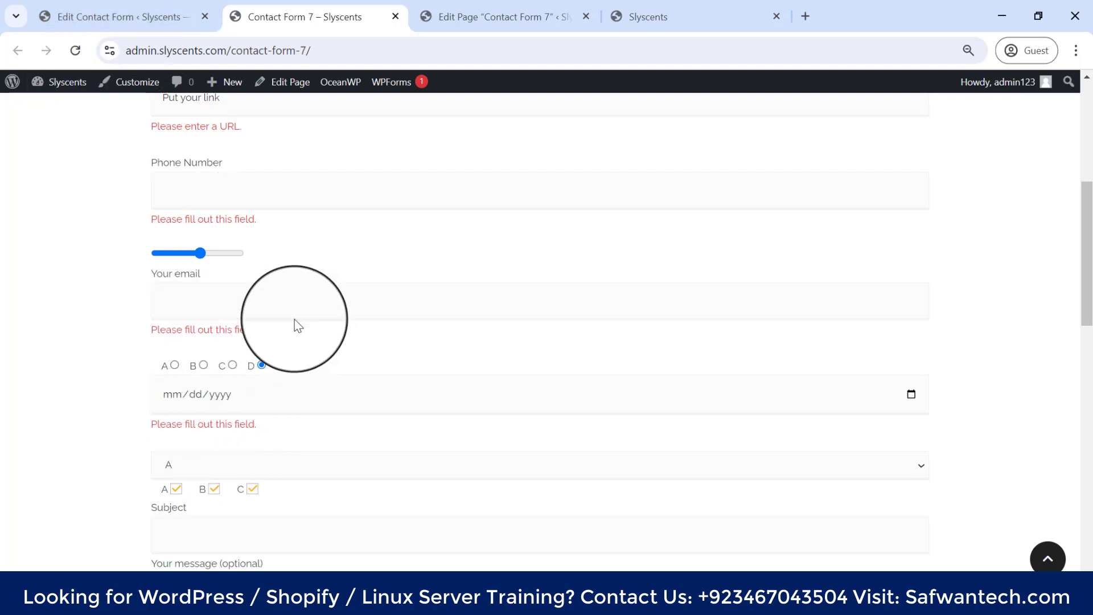
# Review the form template's tags and look over the published form's fields from the link field to the submit button.
pyautogui.click(171, 17)
pyautogui.scroll(-5, 507, 346)
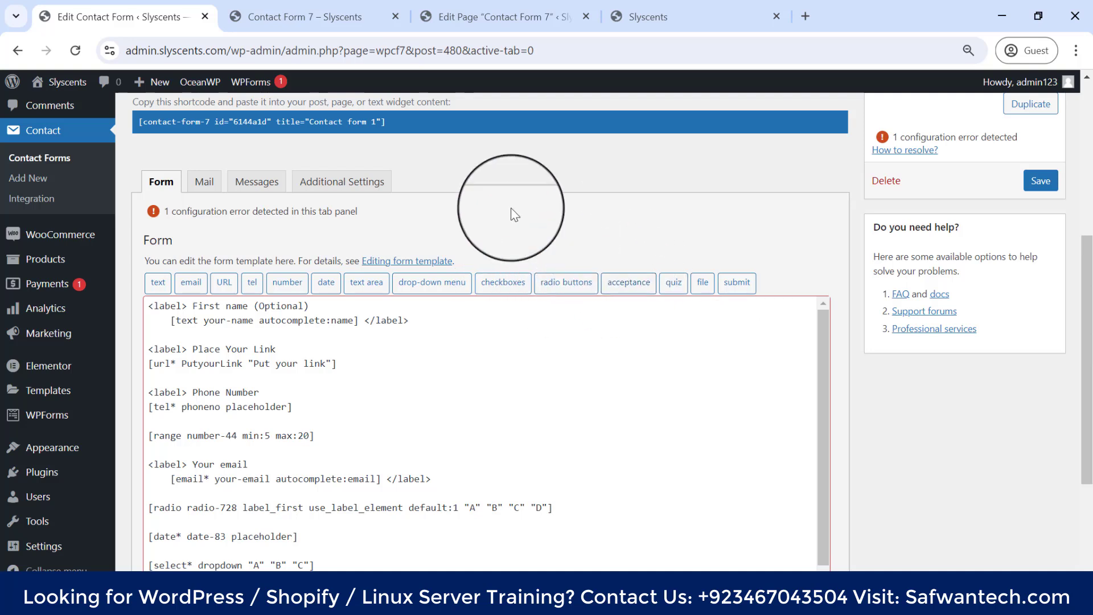
pyautogui.click(319, 7)
pyautogui.scroll(-7, 283, 382)
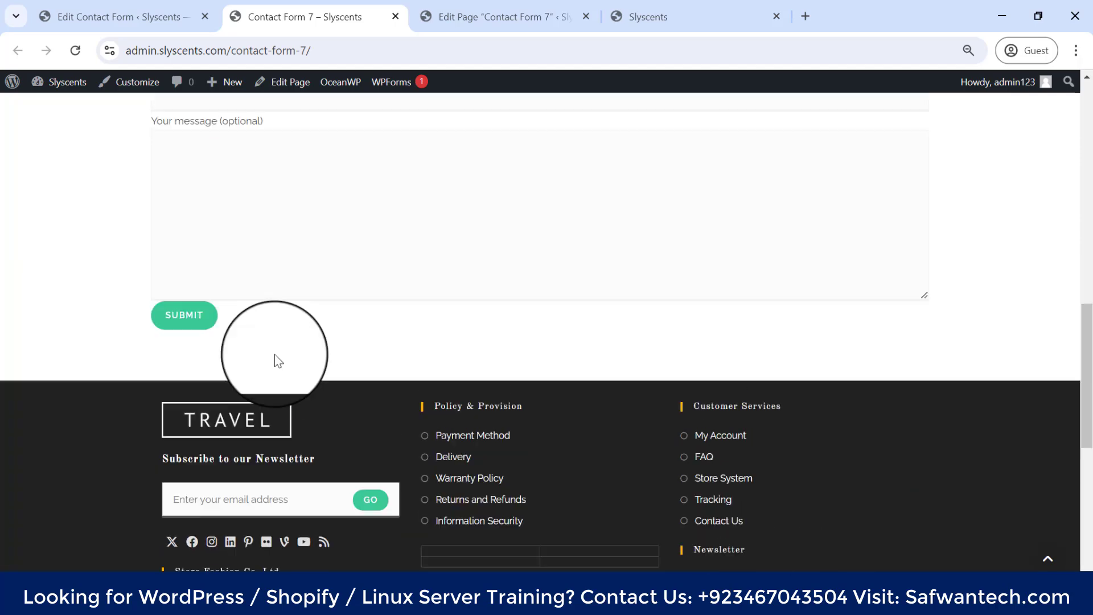
pyautogui.scroll(3, 256, 285)
pyautogui.scroll(5, 239, 223)
pyautogui.scroll(-4, 200, 171)
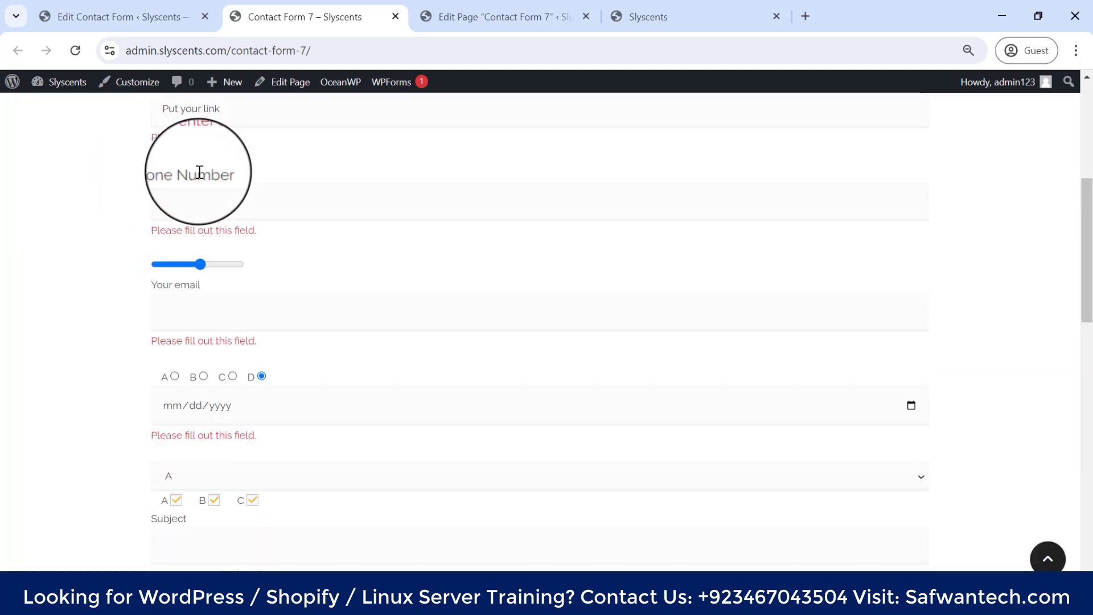
pyautogui.scroll(-2, 204, 215)
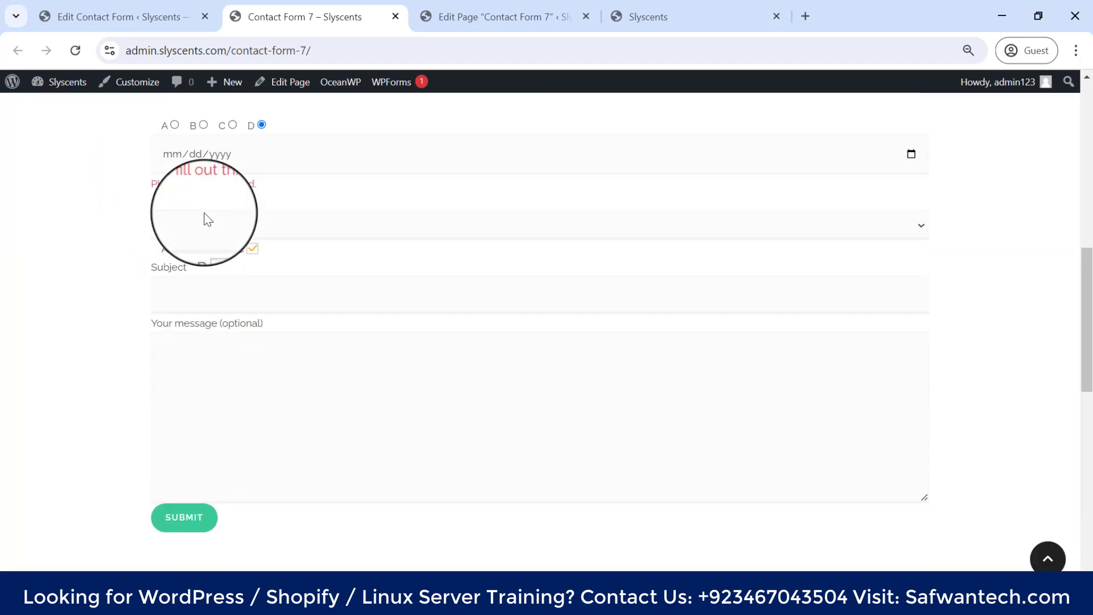
pyautogui.click(326, 313)
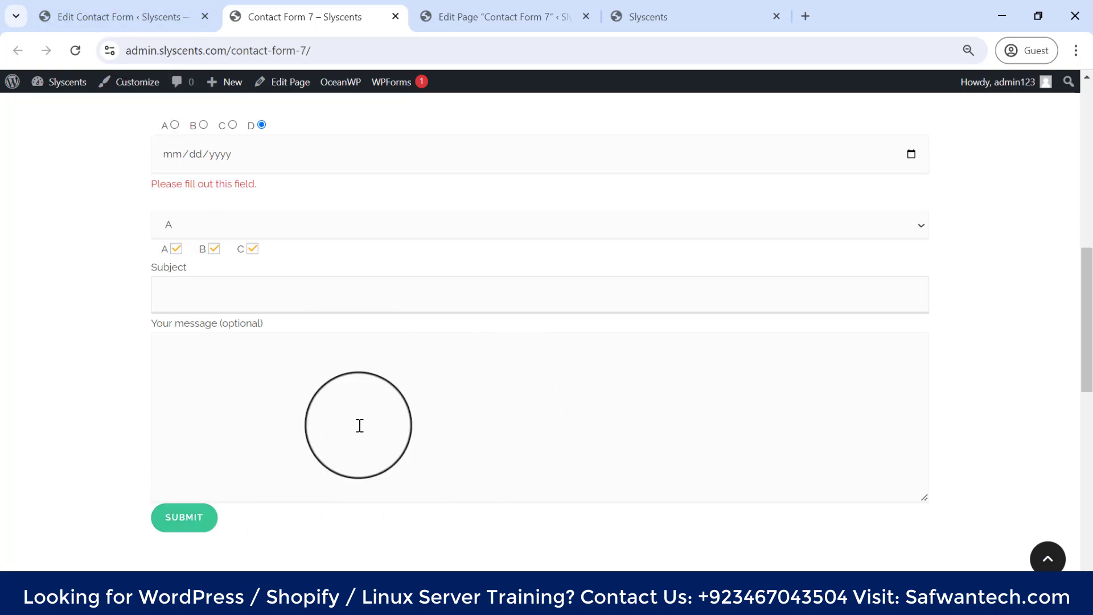
# Generate an optional acceptance checkbox tag, leaving its condition empty, and copy the generated acceptance-203 tag.
pyautogui.click(98, 12)
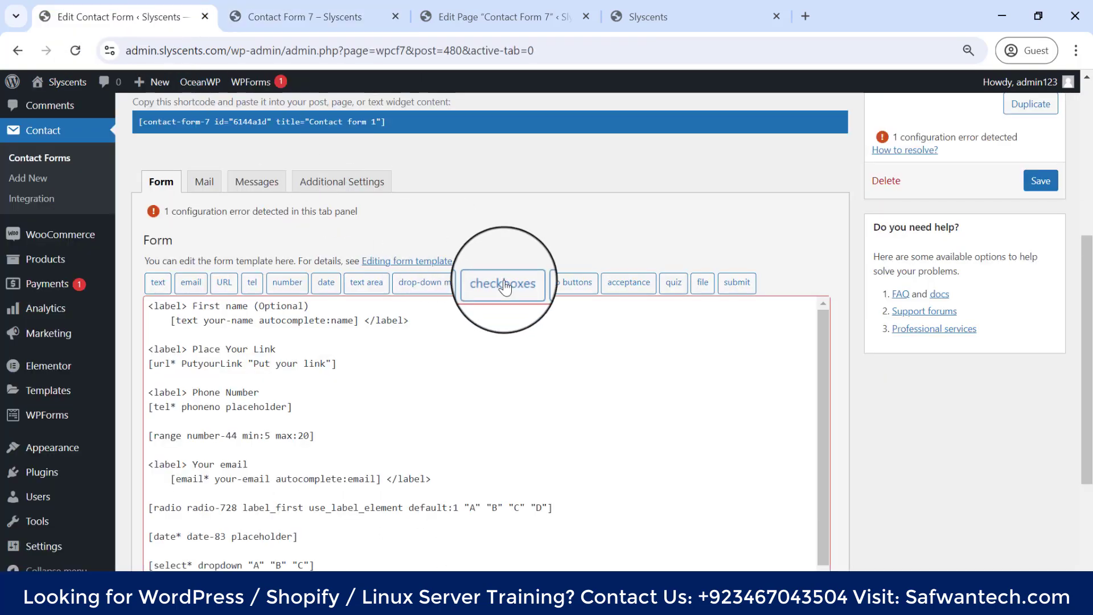
pyautogui.click(646, 285)
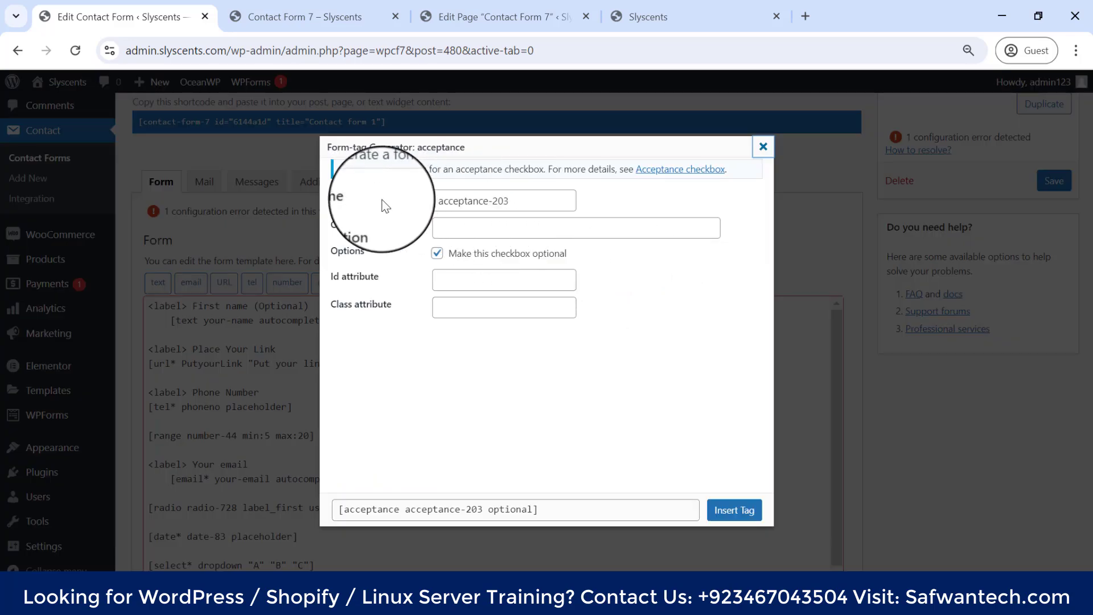
pyautogui.click(510, 200)
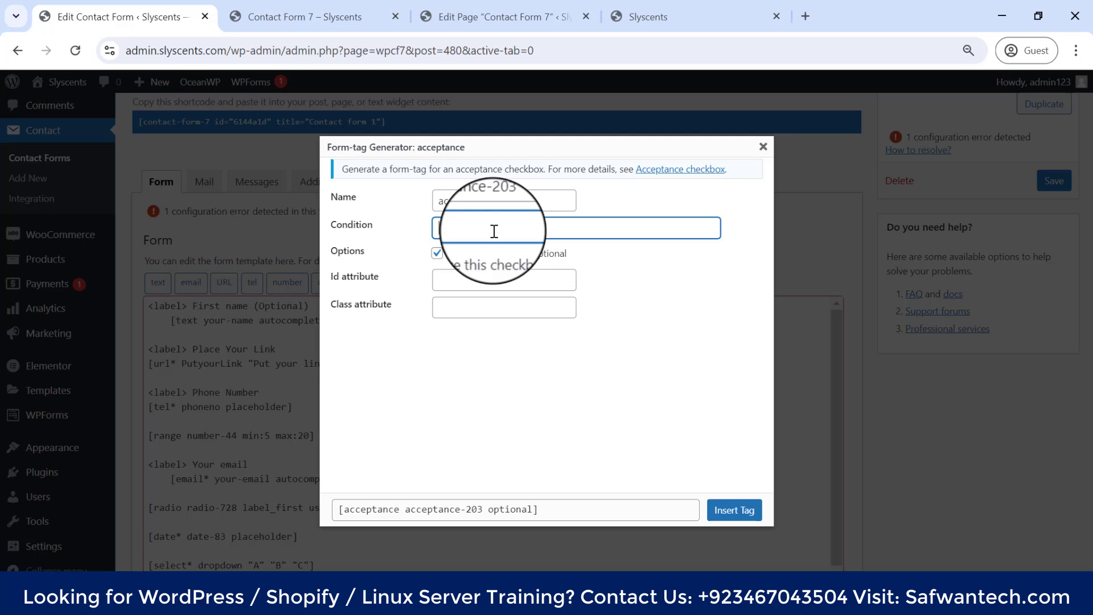
pyautogui.click(549, 512)
pyautogui.hotkey('ctrl', 'c')
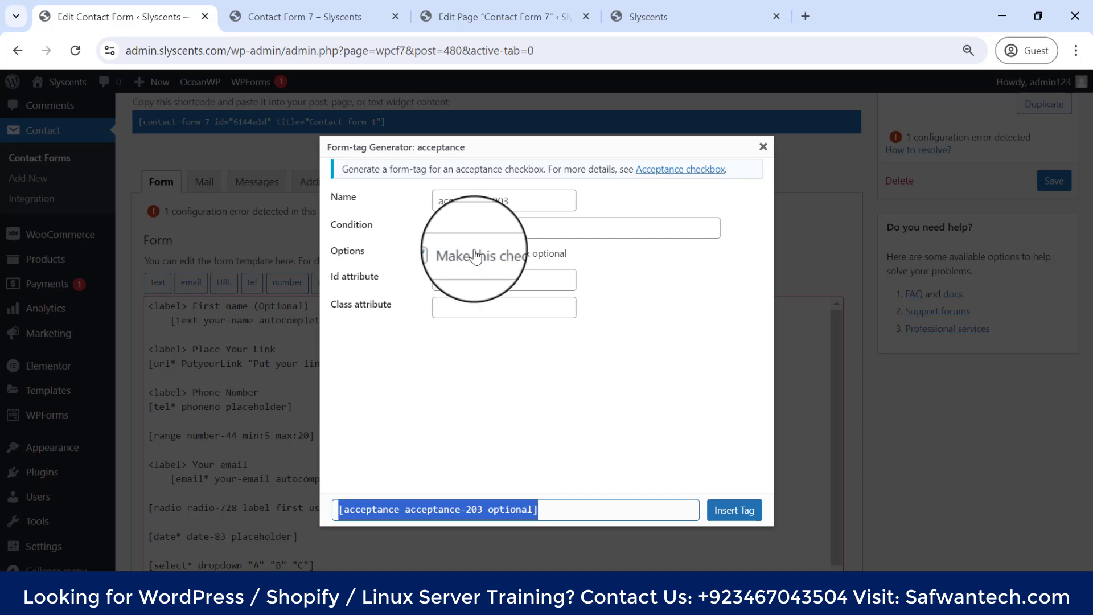
# Paste the acceptance tag on its own line between the message field and the submit button, and save the contact form.
pyautogui.click(763, 147)
pyautogui.scroll(-5, 190, 354)
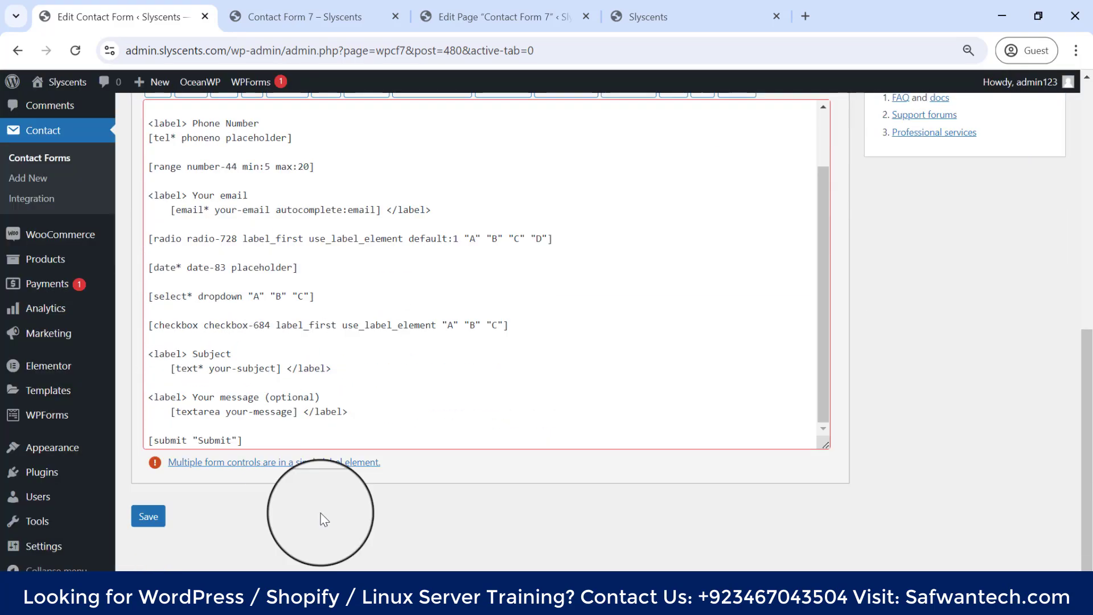
pyautogui.click(371, 415)
pyautogui.press('Return')
pyautogui.press('Return')
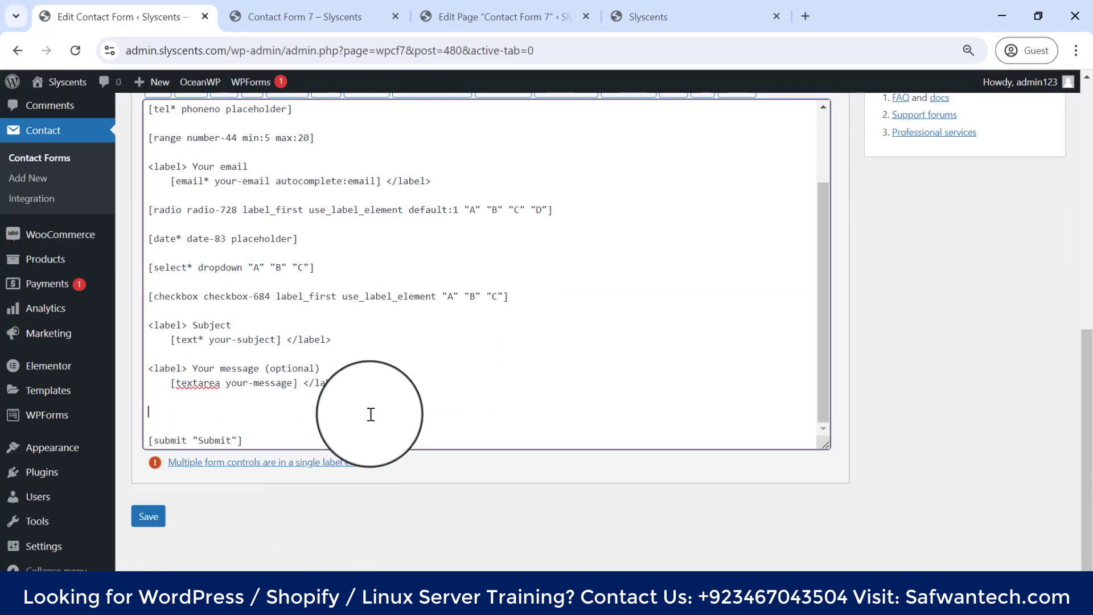
pyautogui.hotkey('ctrl', 'v')
pyautogui.click(144, 518)
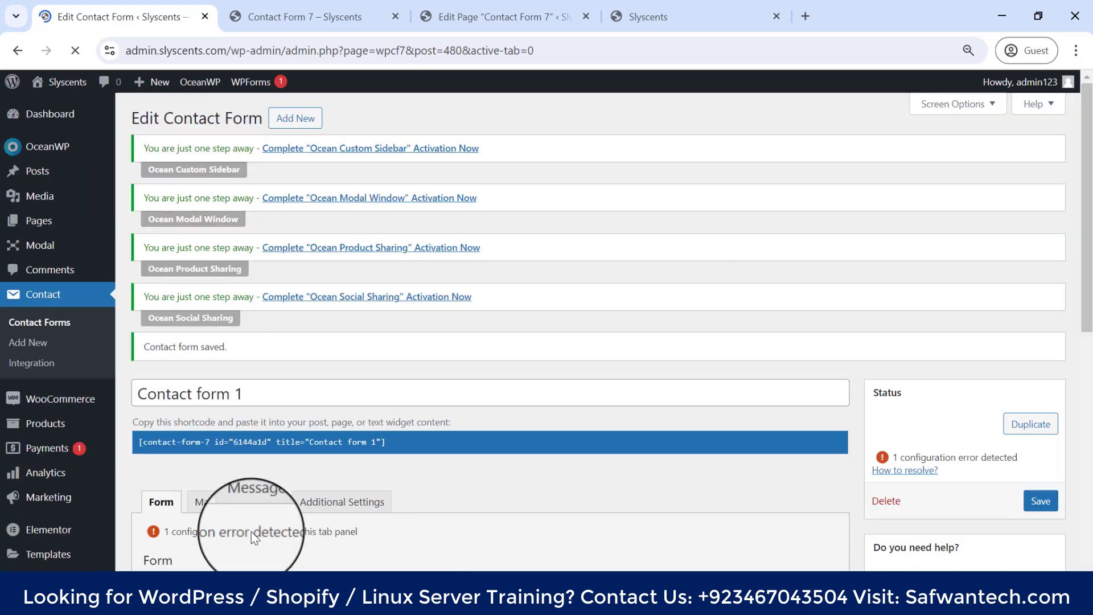
# Reload the published page, test the acceptance checkbox above the submit button, and compare it with the form template.
pyautogui.click(310, 17)
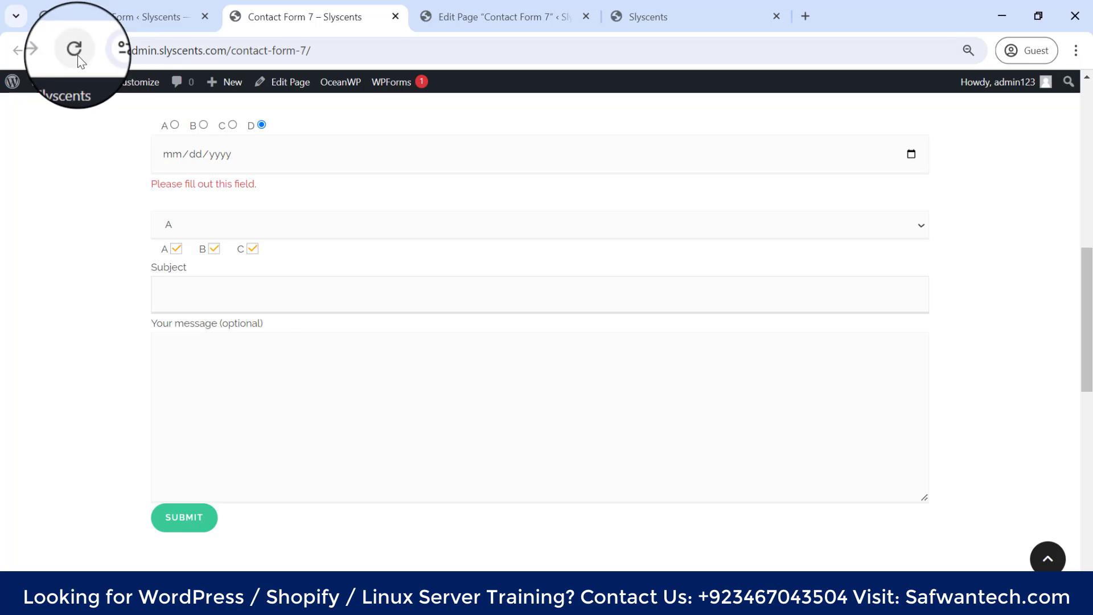
pyautogui.click(75, 50)
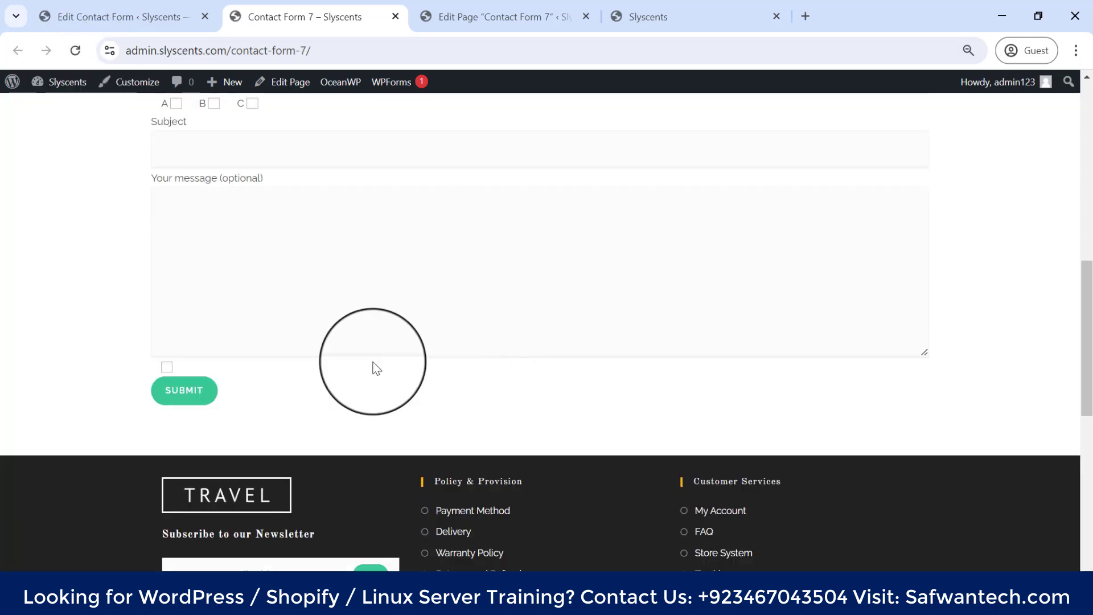
pyautogui.click(167, 367)
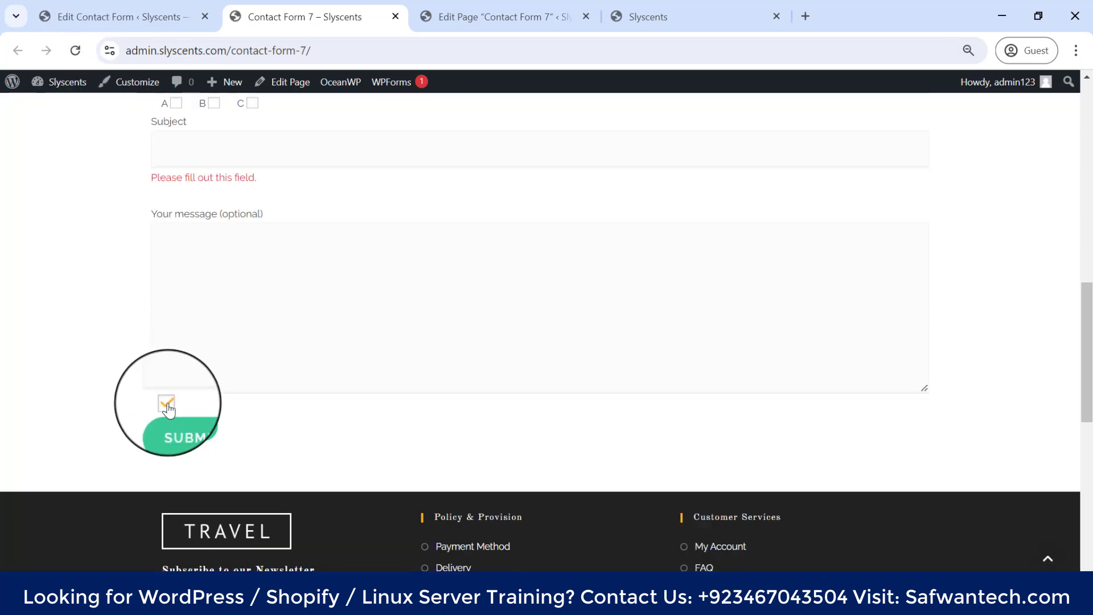
pyautogui.click(162, 7)
pyautogui.scroll(-7, 236, 435)
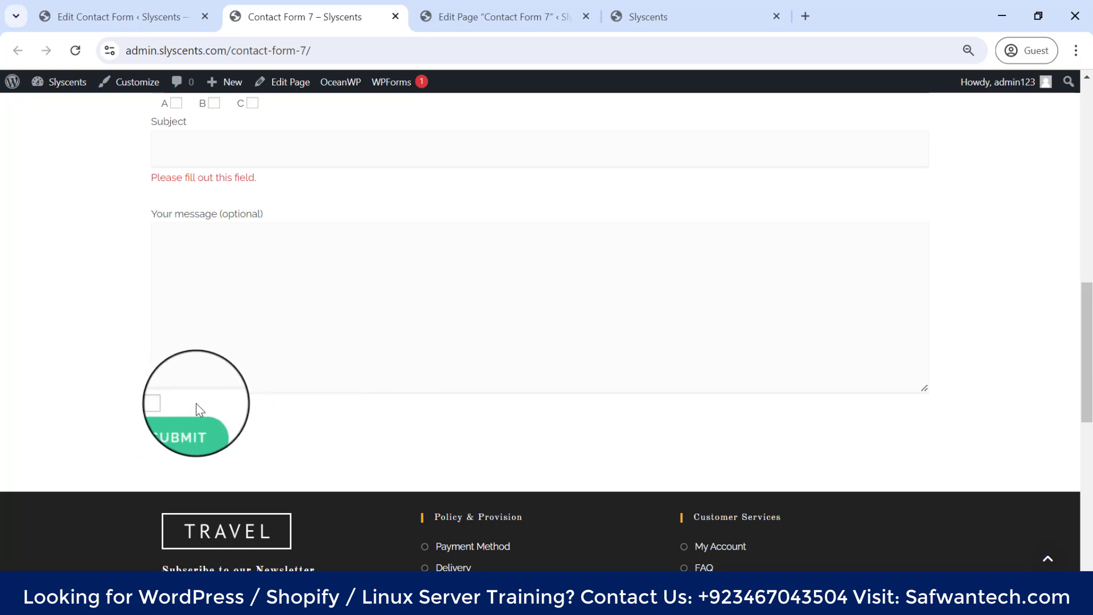
# Test the acceptance checkbox on the published form, and examine the submit tag and the tag generators in the form template.
pyautogui.click(167, 402)
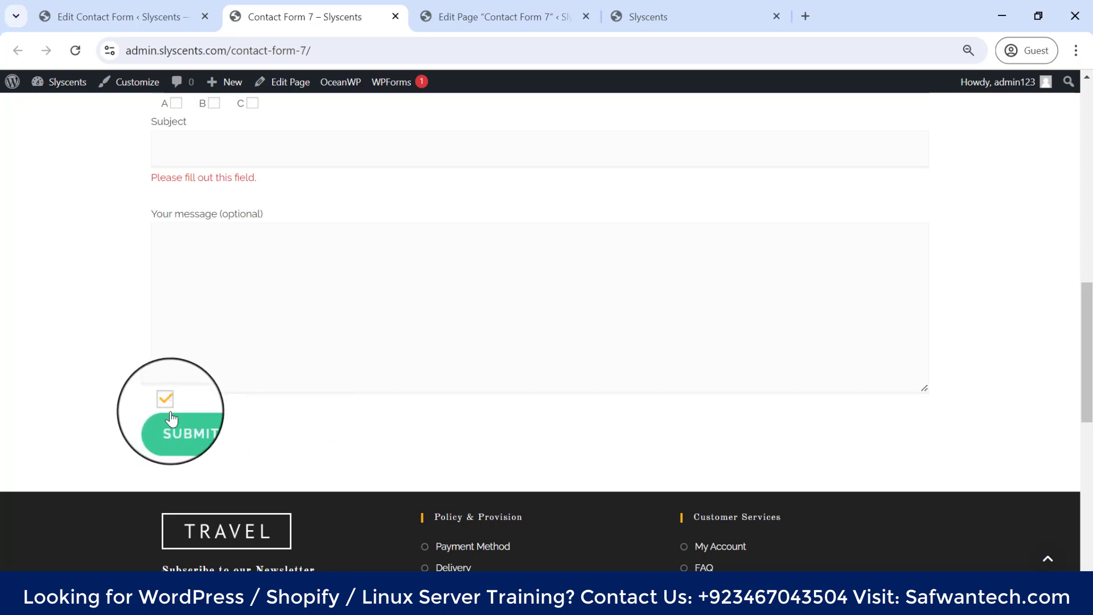
pyautogui.click(188, 427)
pyautogui.click(215, 8)
pyautogui.scroll(-2, 353, 273)
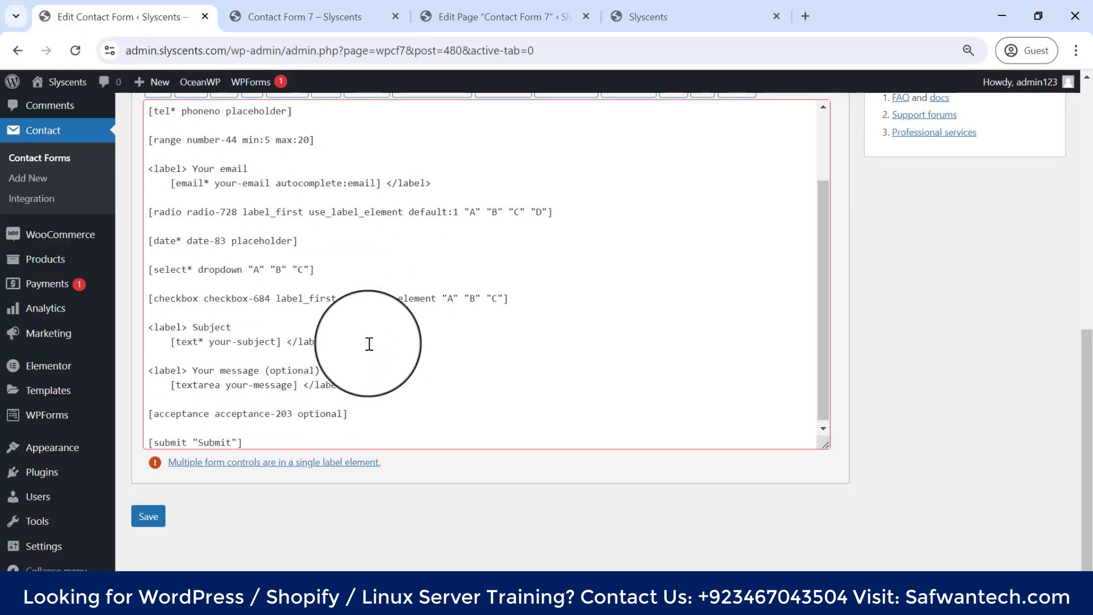
pyautogui.doubleClick(217, 444)
pyautogui.doubleClick(168, 440)
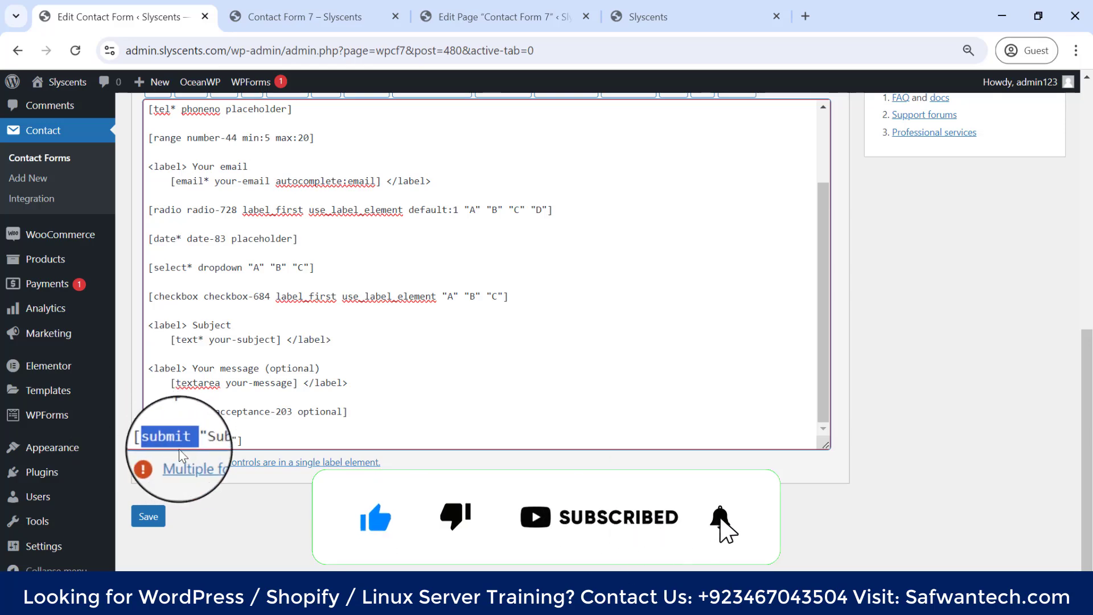
pyautogui.scroll(4, 184, 422)
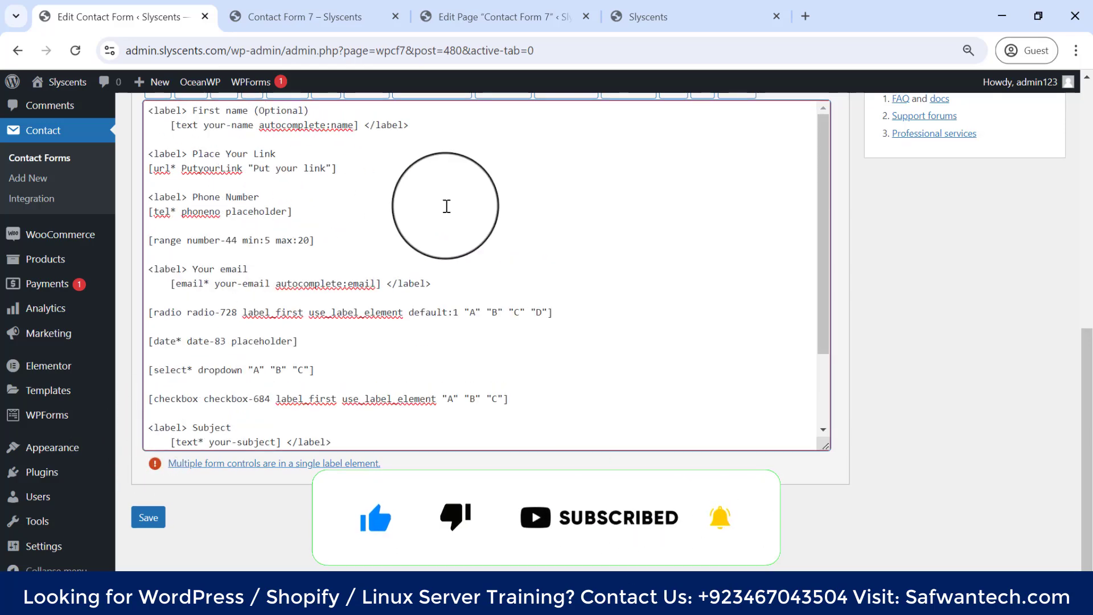
pyautogui.scroll(4, 447, 205)
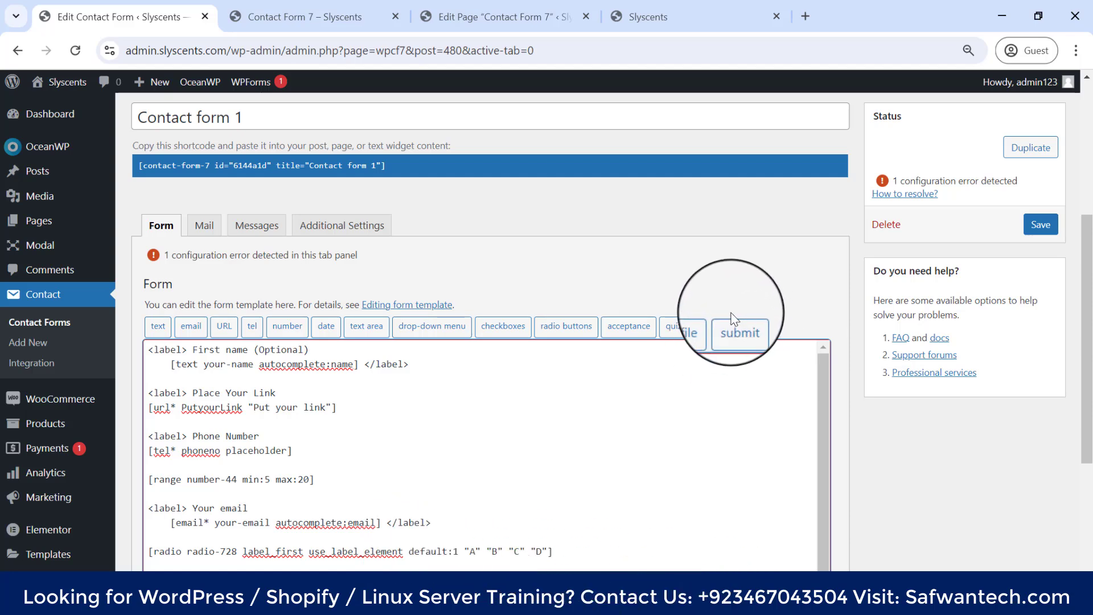
pyautogui.scroll(-3, 298, 445)
pyautogui.scroll(-4, 298, 444)
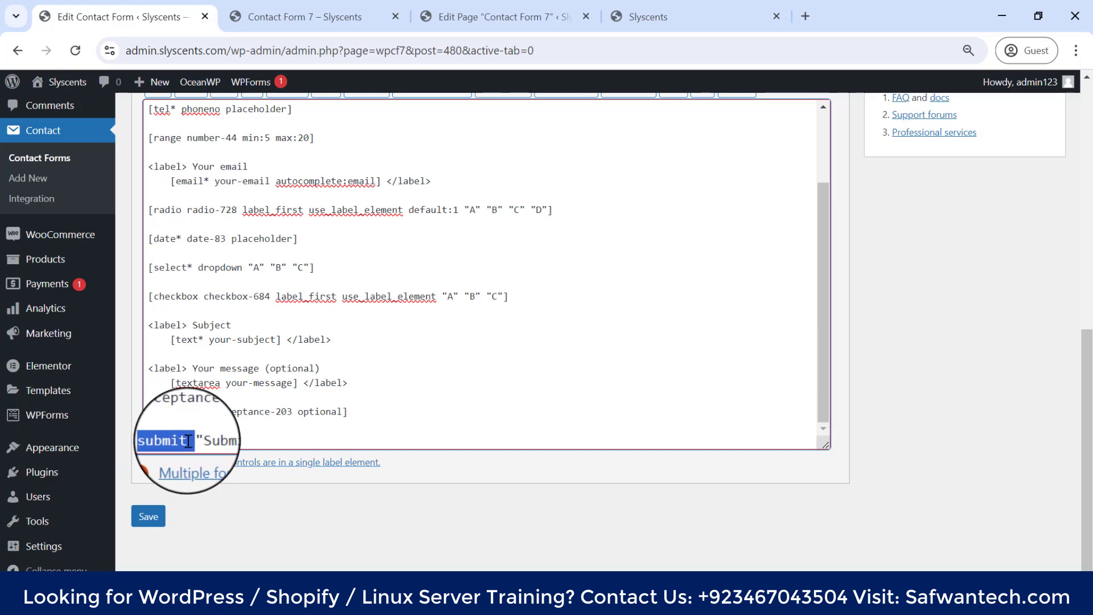
# Change the submit tag's label to "Send Please" in the form template, and save the contact form.
pyautogui.click(185, 443)
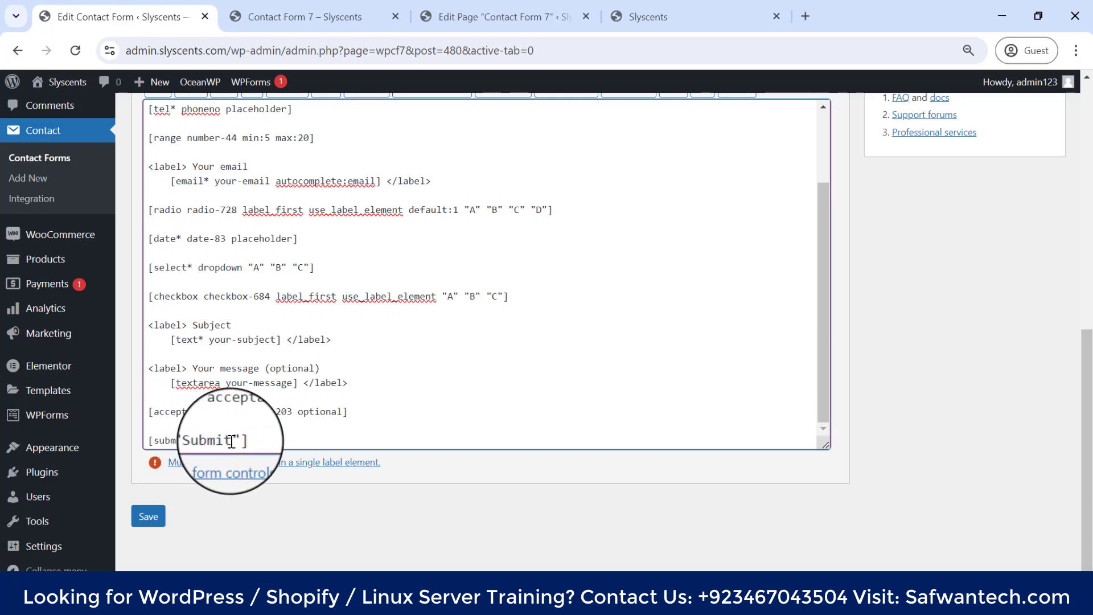
pyautogui.moveTo(233, 443); pyautogui.dragTo(198, 443)
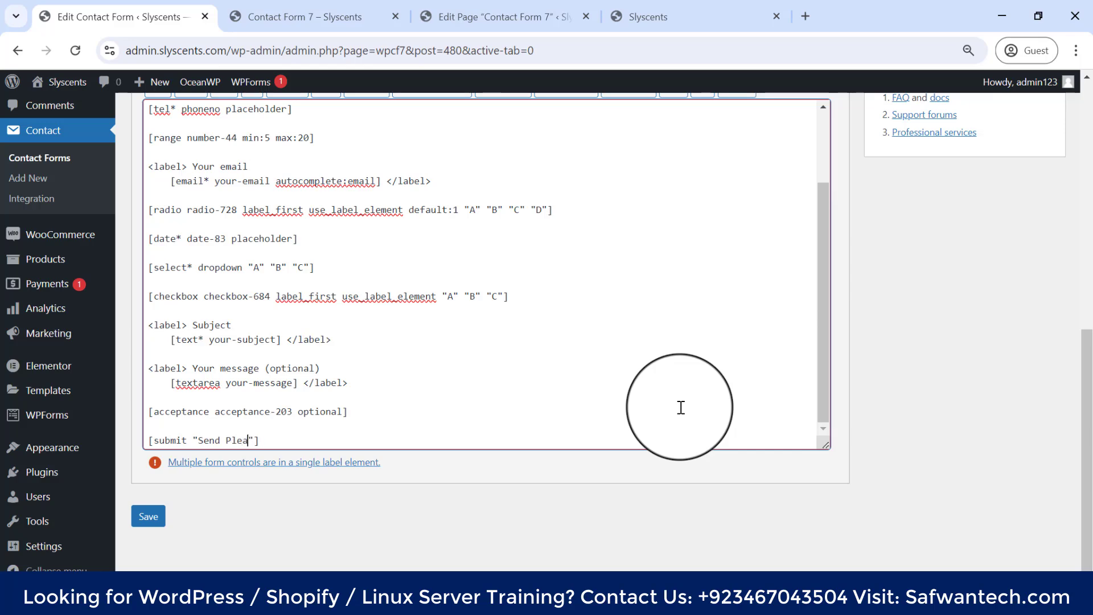
pyautogui.click(147, 517)
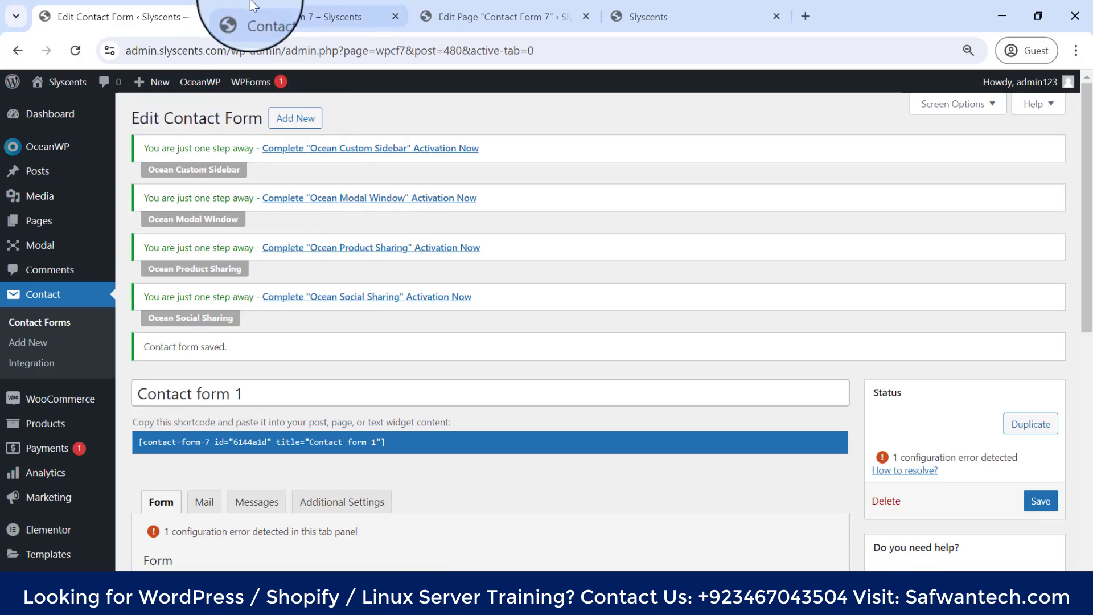
# Reload the published page, check the submit button's label, and compare it with the submit tag in the form template.
pyautogui.click(304, 16)
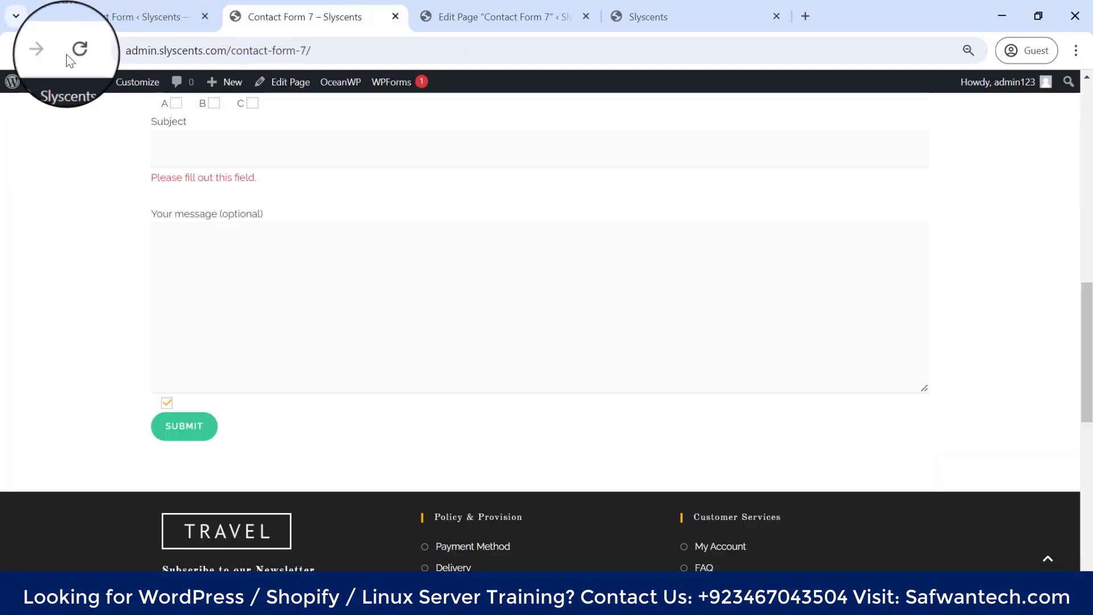
pyautogui.click(72, 52)
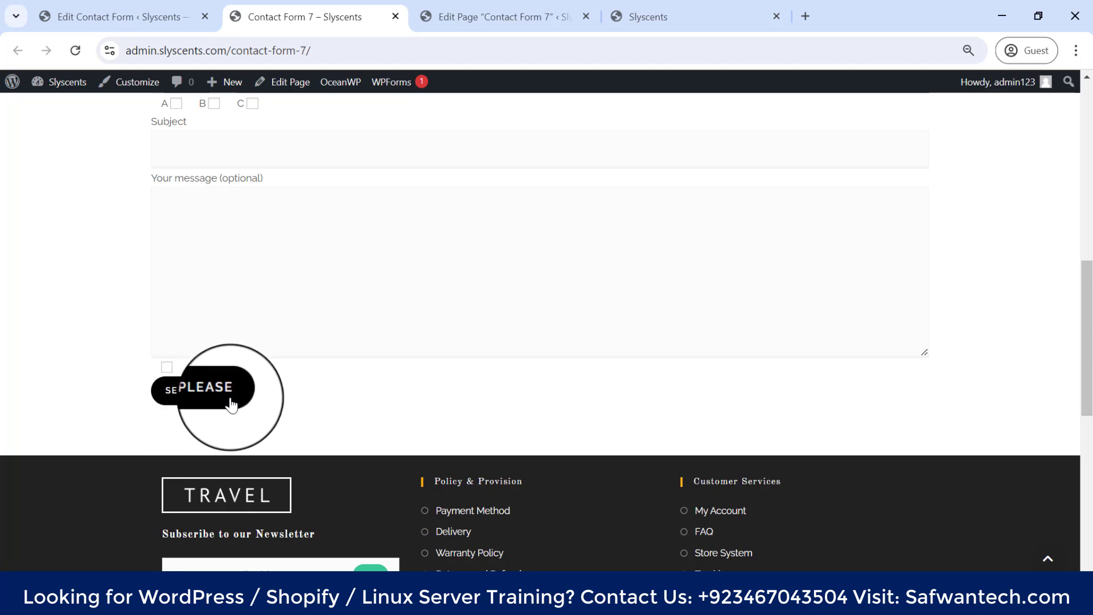
pyautogui.click(142, 6)
pyautogui.scroll(-5, 254, 464)
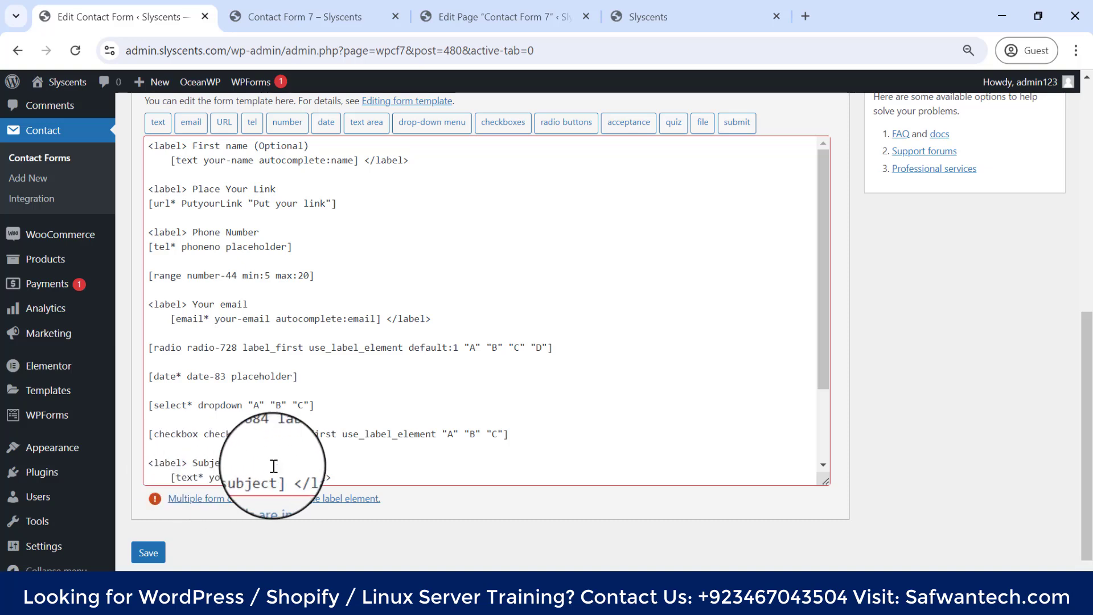
pyautogui.scroll(-5, 267, 469)
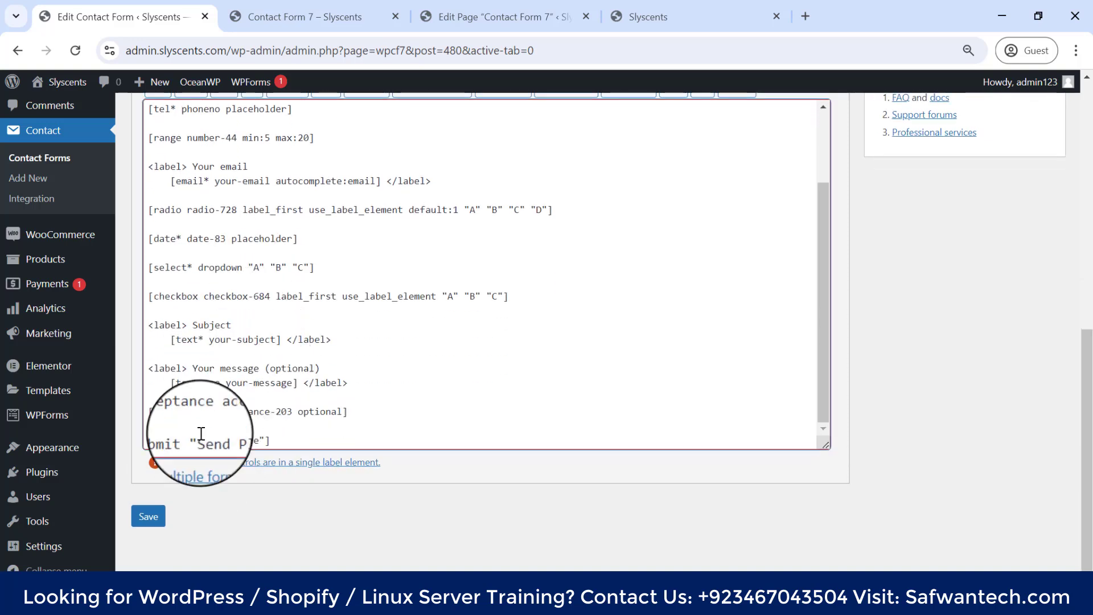
pyautogui.moveTo(149, 426); pyautogui.dragTo(259, 440)
pyautogui.click(152, 441)
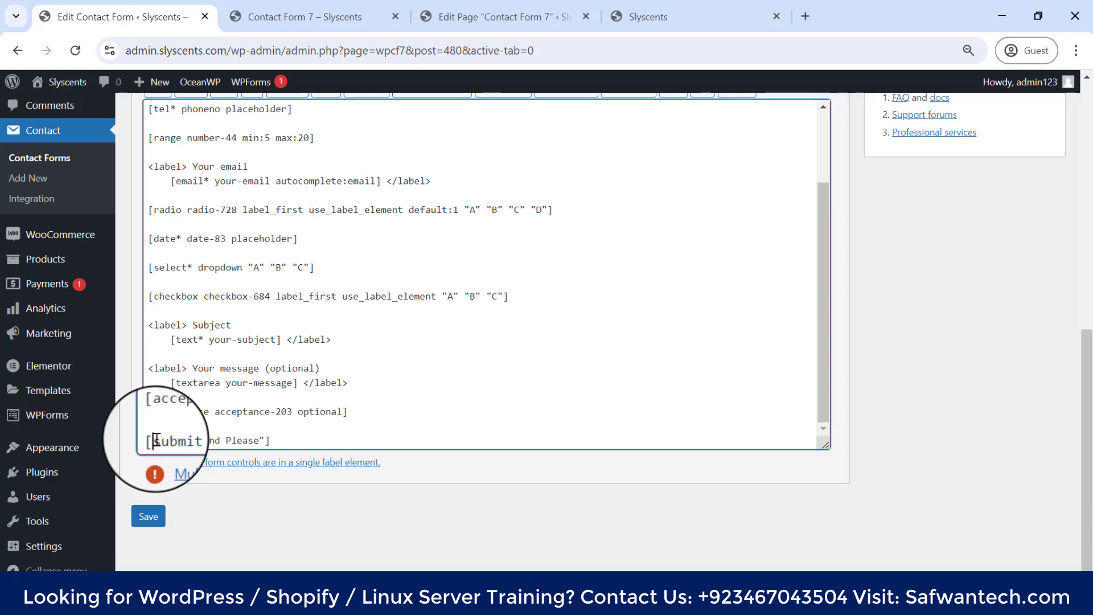
pyautogui.click(318, 17)
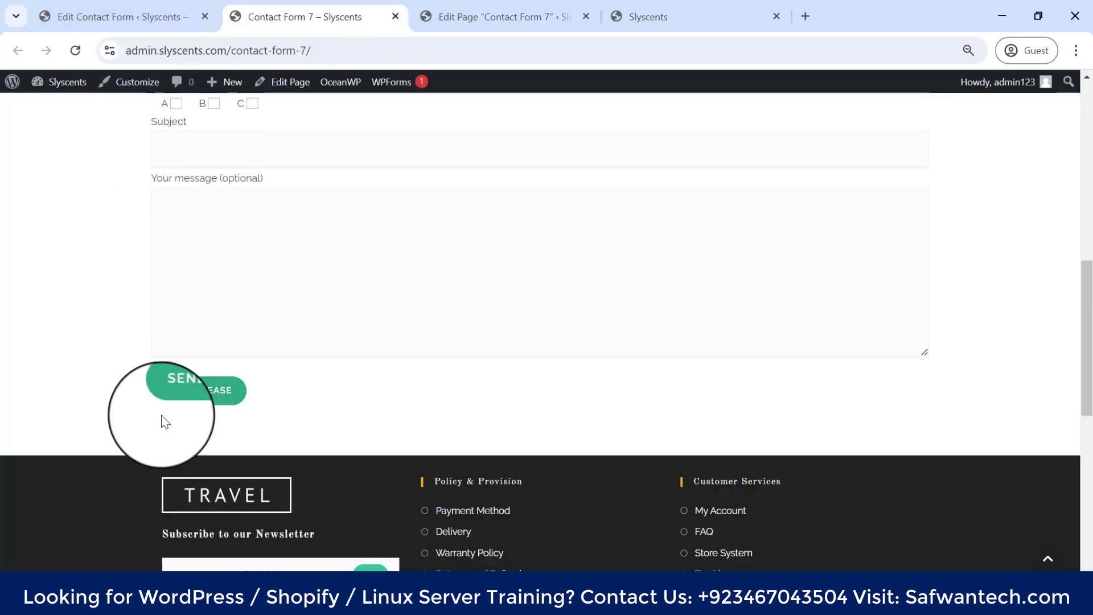
pyautogui.click(114, 17)
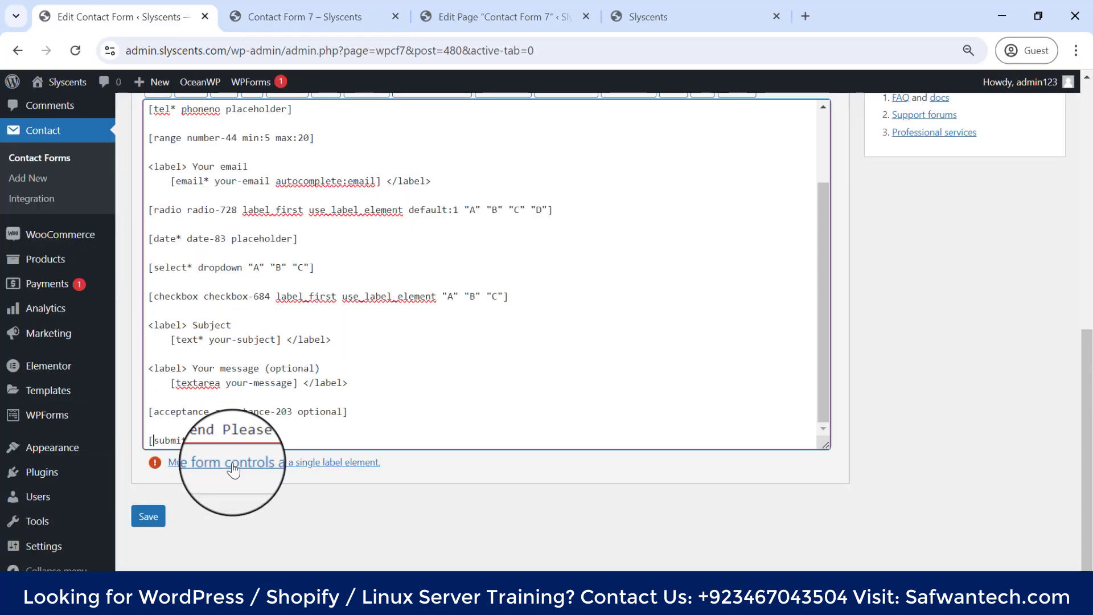
# Rename the submit tag's type to submit1 in the form template, and save the contact form.
pyautogui.moveTo(184, 441); pyautogui.dragTo(163, 443)
pyautogui.click(188, 442)
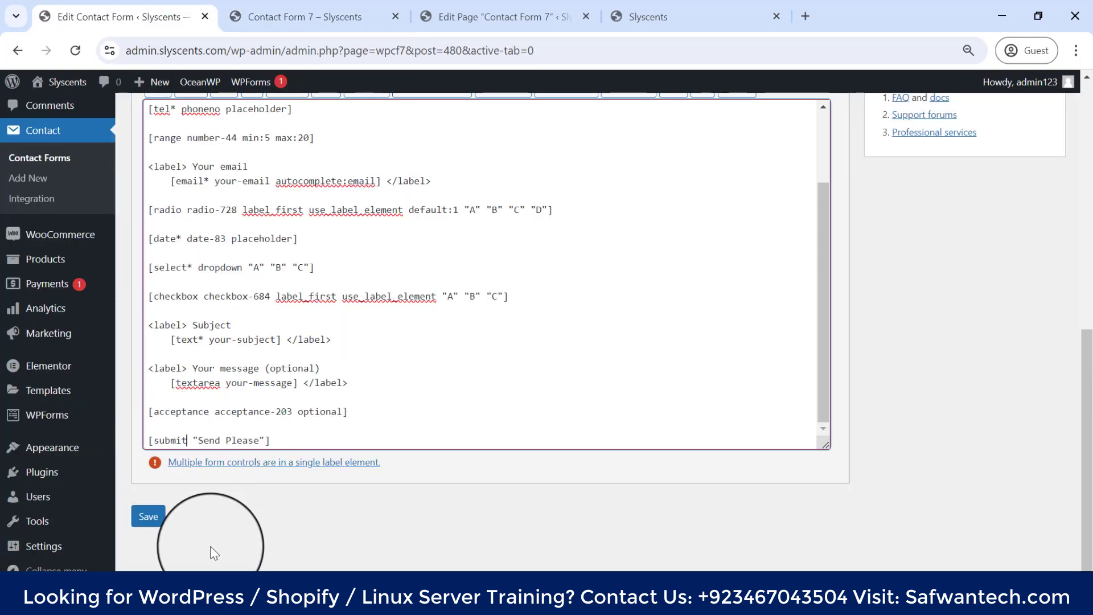
pyautogui.click(148, 516)
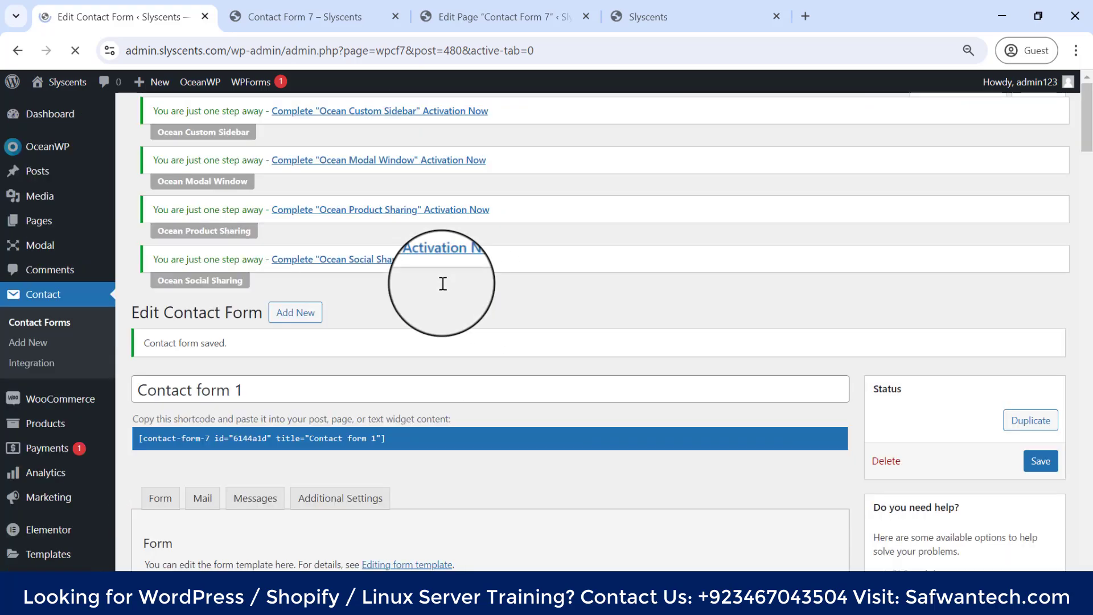
# Reload the published page and examine how the submit1 tag is rendered below the acceptance checkbox.
pyautogui.click(345, 18)
pyautogui.click(68, 55)
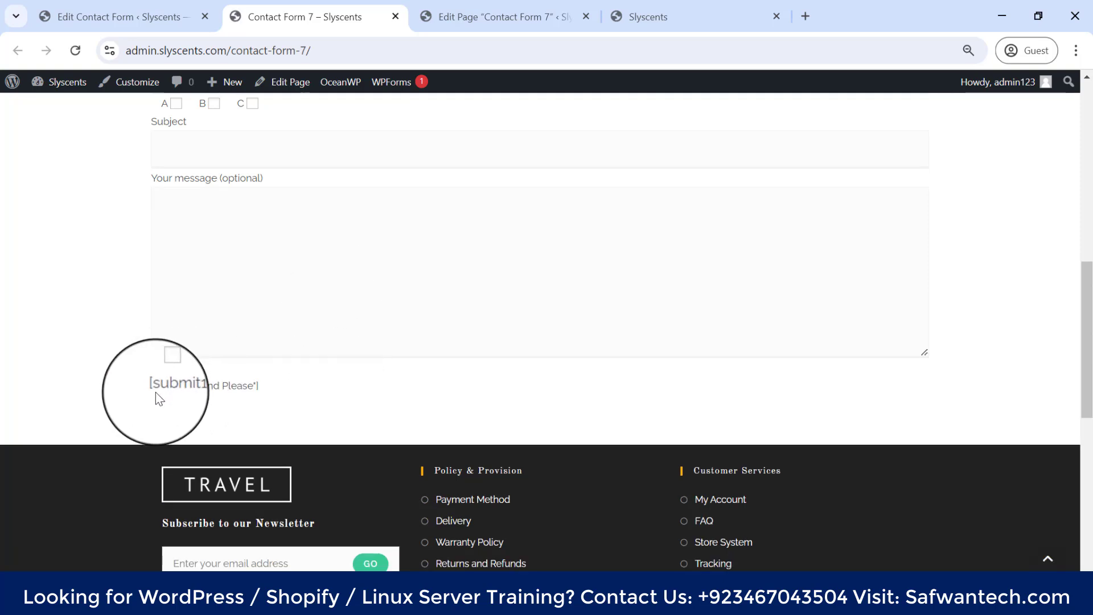
pyautogui.moveTo(158, 392)
pyautogui.mouseDown()
pyautogui.moveTo(253, 393)
pyautogui.moveTo(145, 396)
pyautogui.mouseUp()
pyautogui.click(263, 389)
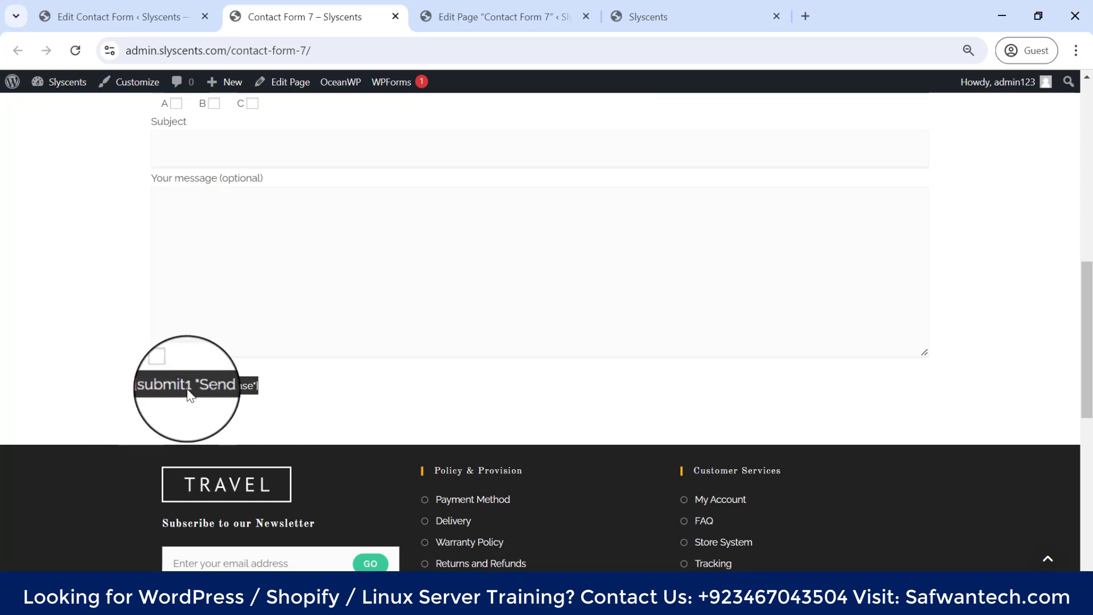
pyautogui.scroll(5, 188, 390)
pyautogui.click(236, 426)
pyautogui.scroll(-11, 239, 425)
pyautogui.scroll(5, 208, 346)
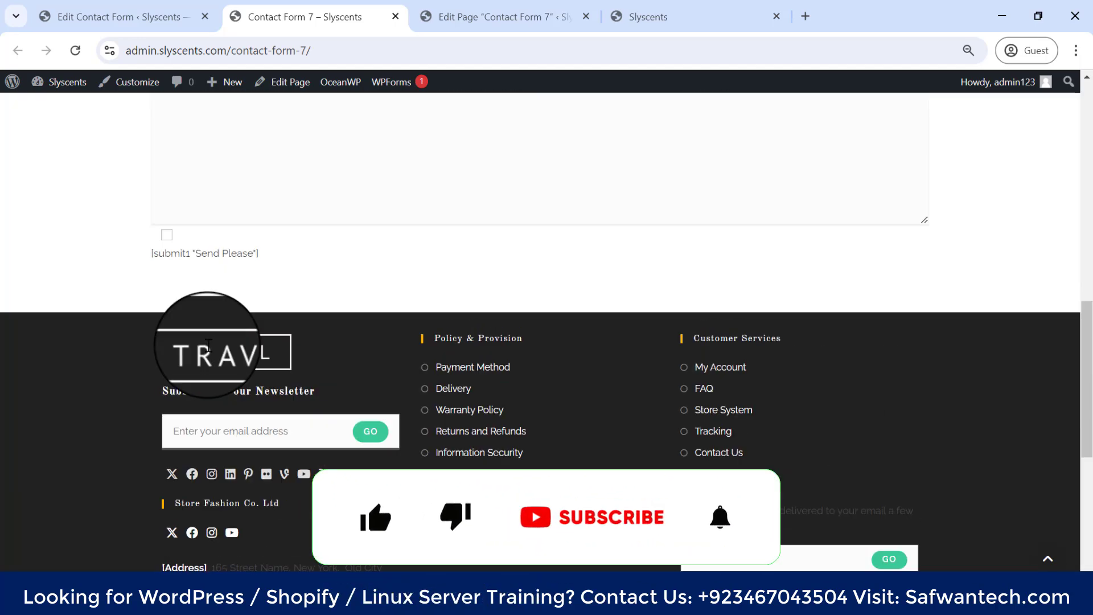
pyautogui.moveTo(150, 253); pyautogui.dragTo(275, 261)
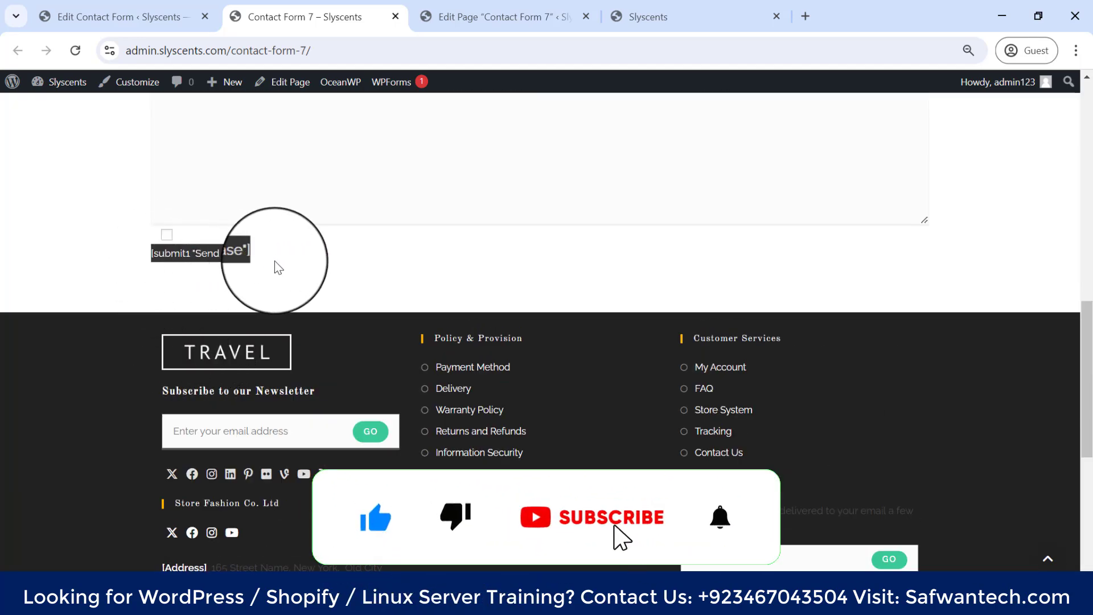
pyautogui.click(270, 263)
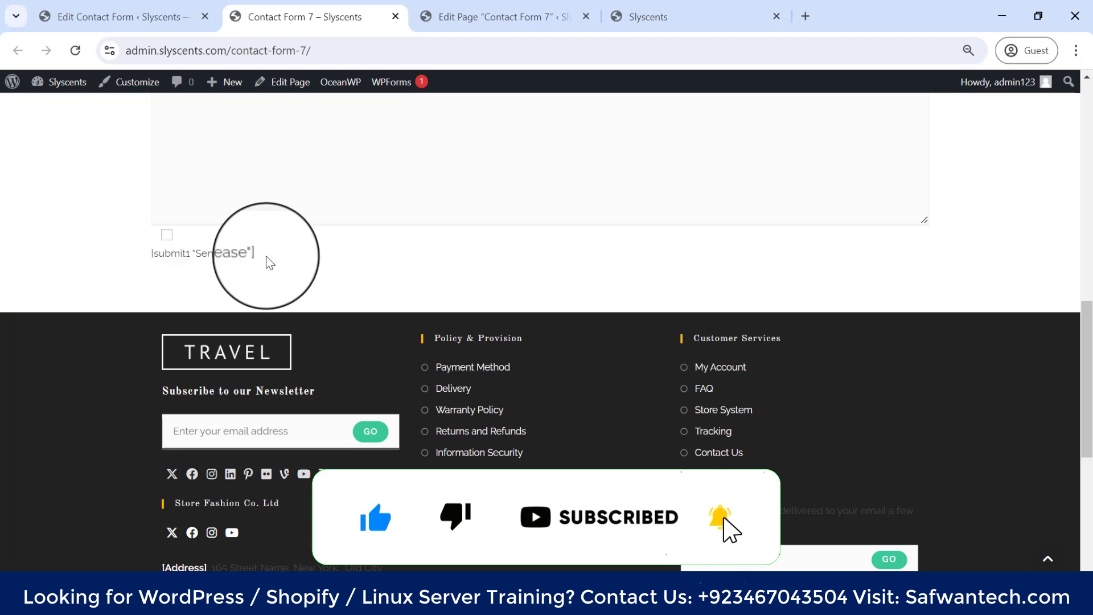
pyautogui.moveTo(270, 262); pyautogui.dragTo(152, 252)
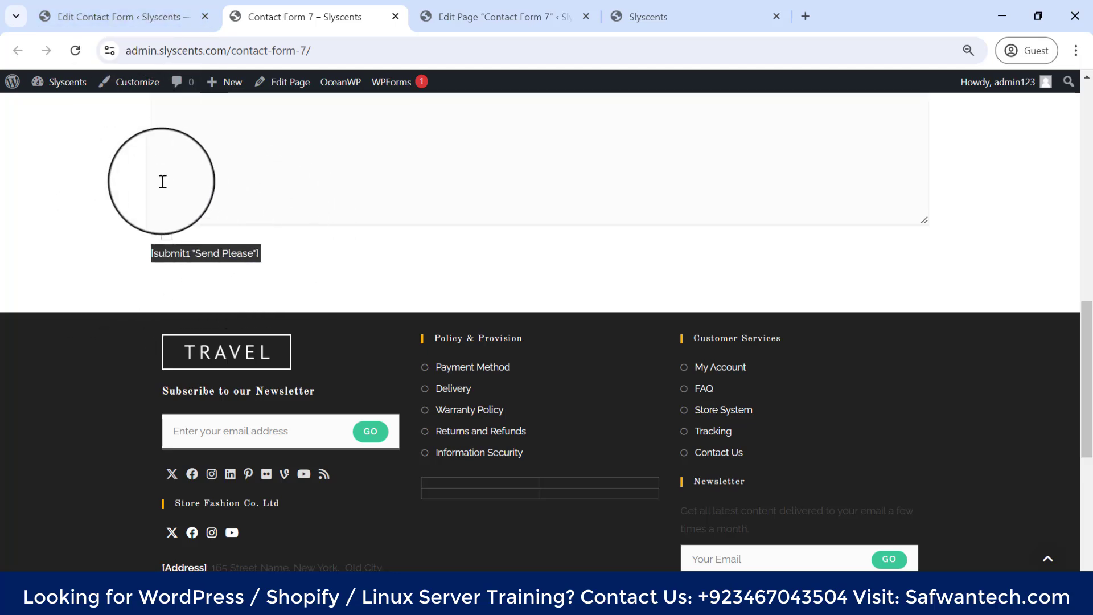
# Restore the submit1 tag to submit in the form template, and save the contact form.
pyautogui.click(122, 16)
pyautogui.scroll(-10, 171, 285)
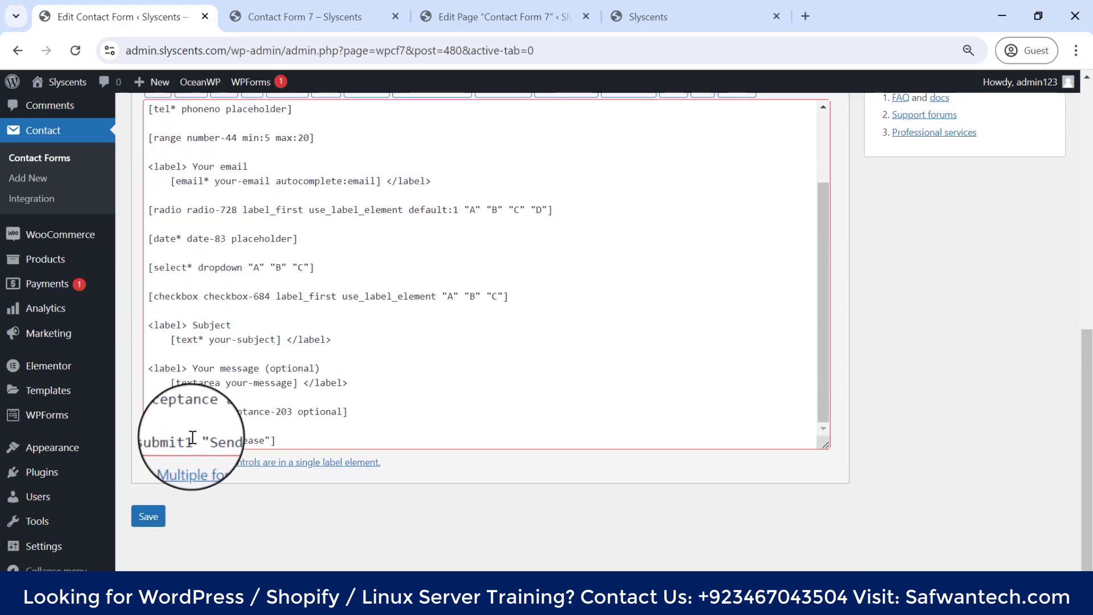
pyautogui.click(193, 440)
pyautogui.press('BackSpace')
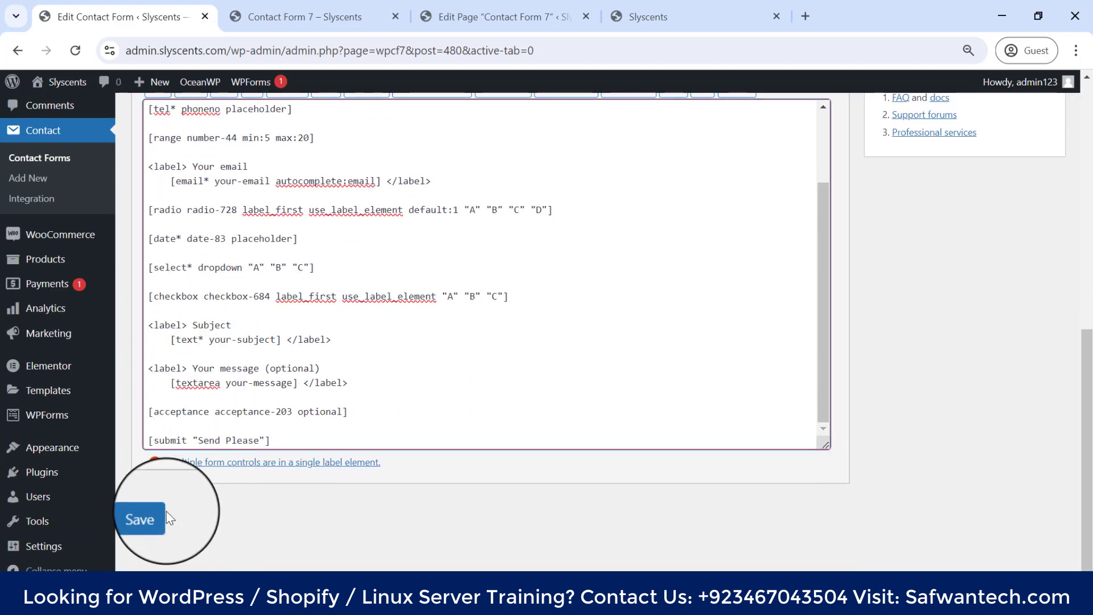
pyautogui.click(152, 514)
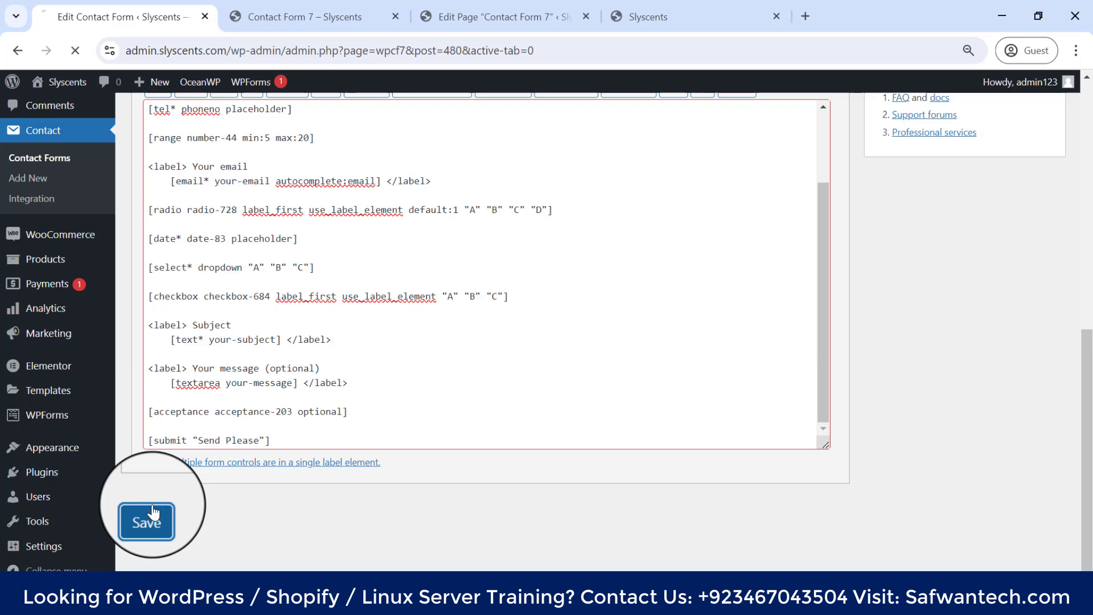
# Reload the published page, check the submit button, and look over the form's other fields.
pyautogui.click(286, 5)
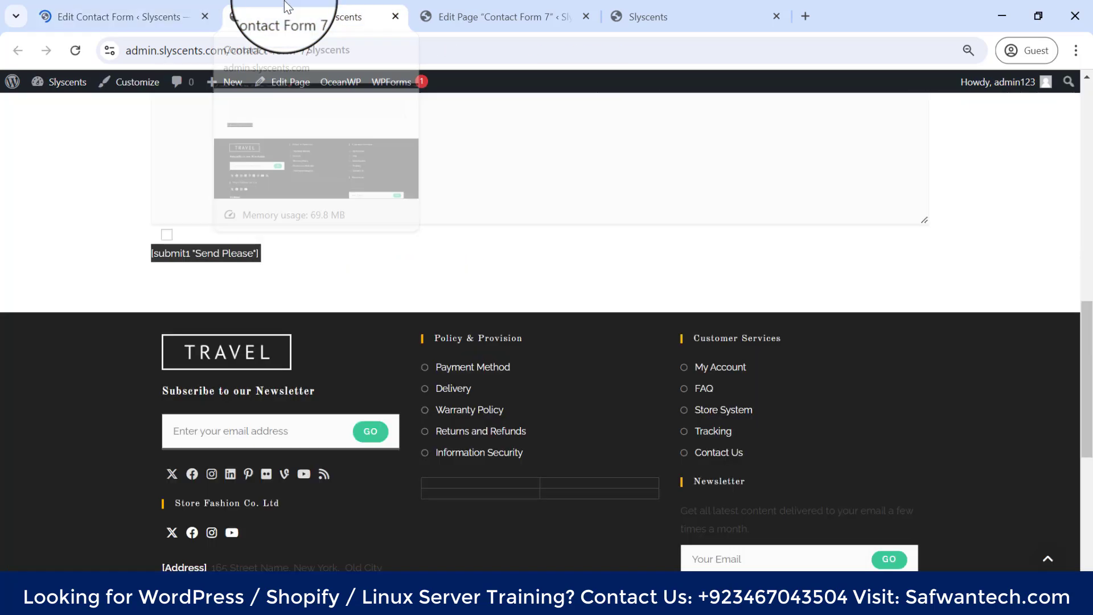
pyautogui.click(75, 50)
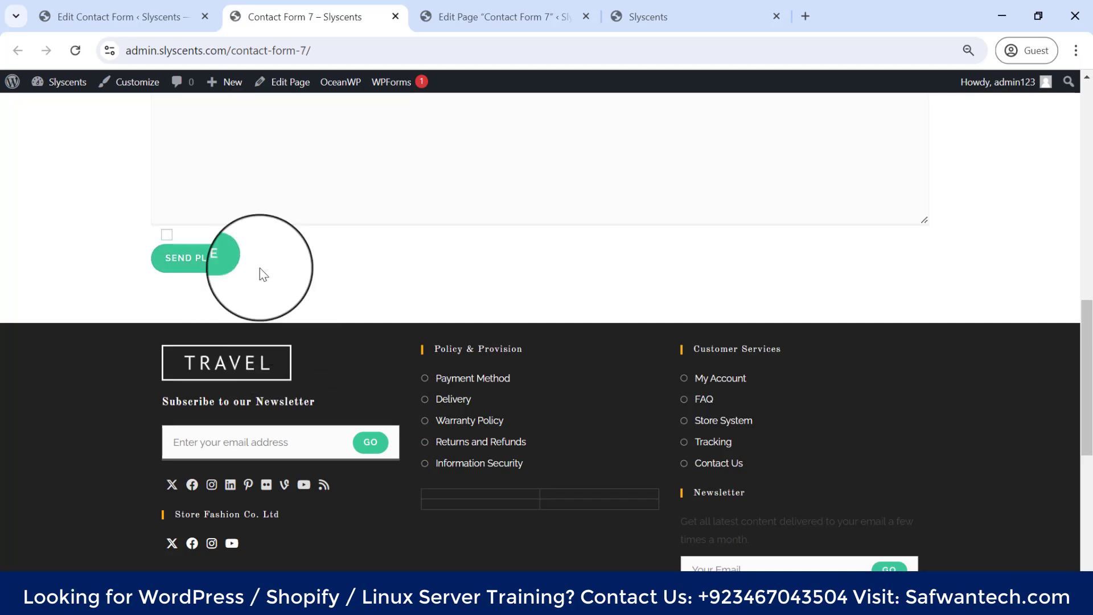
pyautogui.scroll(12, 344, 317)
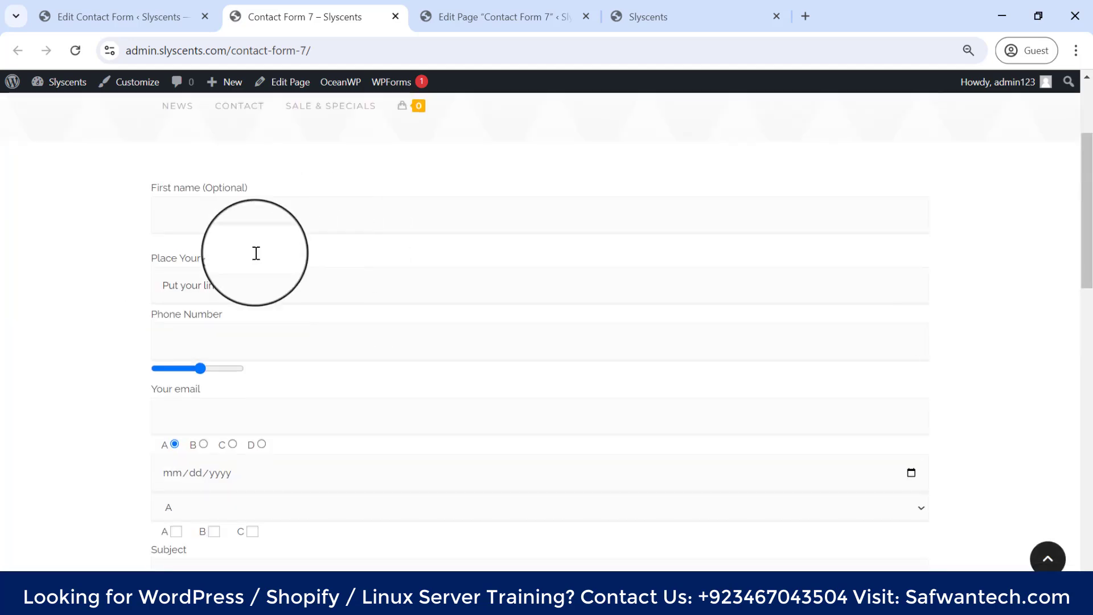
pyautogui.scroll(-3, 347, 370)
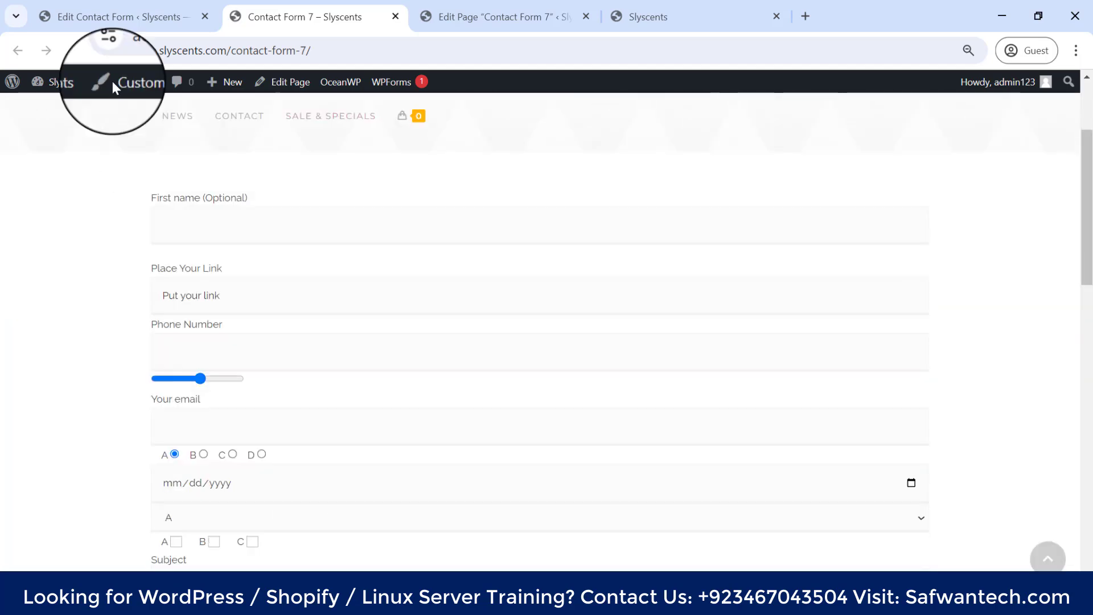
# Open the quiz tag generator in the contact form editor and enter the question-answer pair A|b.
pyautogui.click(114, 17)
pyautogui.scroll(-5, 647, 237)
pyautogui.click(682, 292)
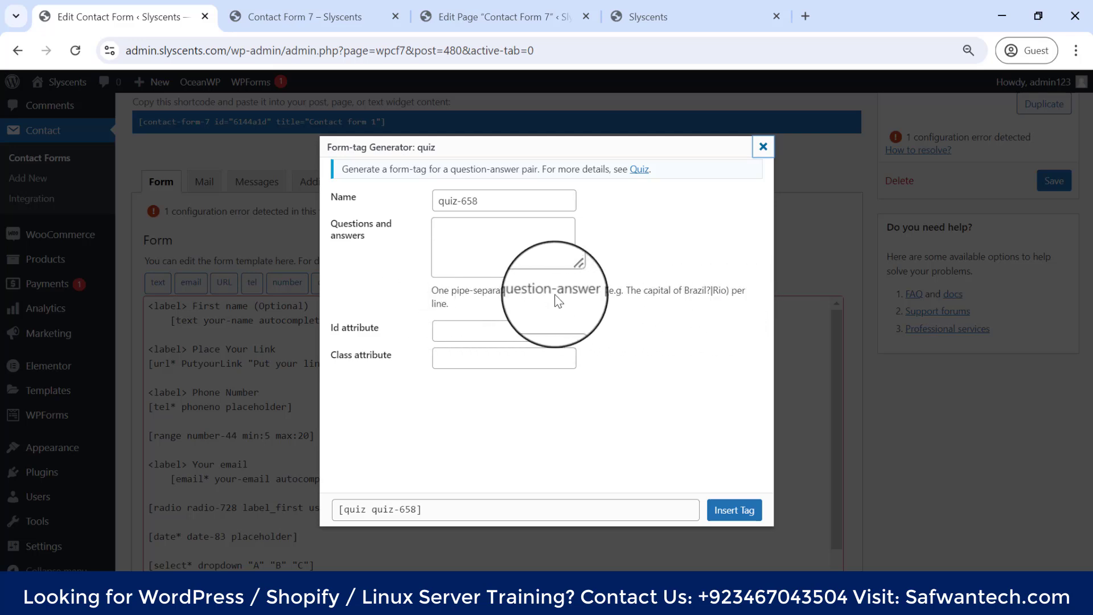
pyautogui.moveTo(558, 301); pyautogui.dragTo(509, 300)
pyautogui.click(446, 223)
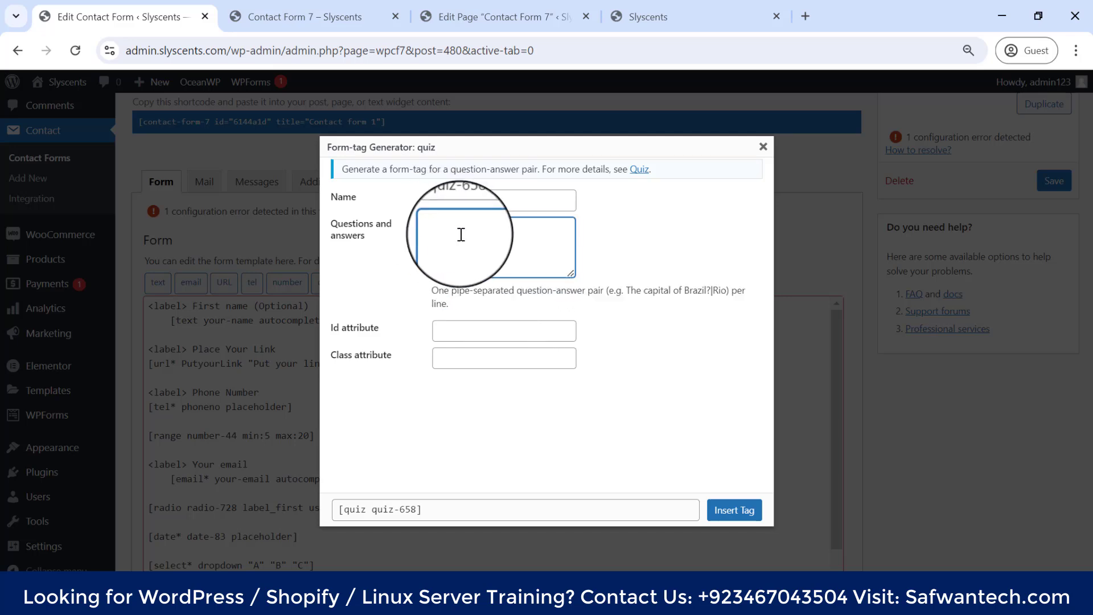
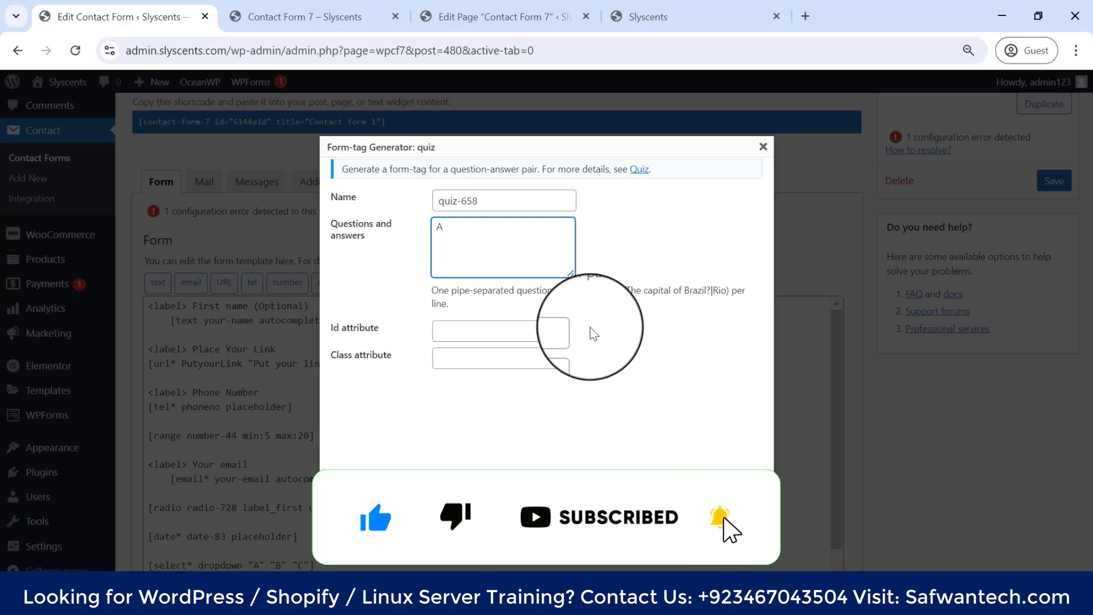
pyautogui.write('|')
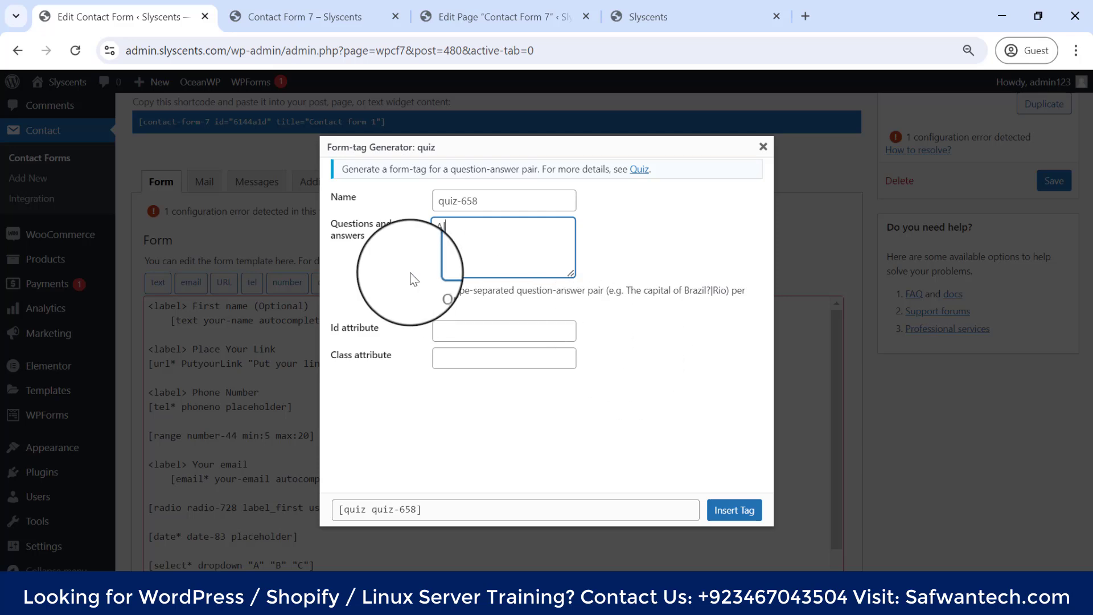
pyautogui.moveTo(454, 298); pyautogui.dragTo(469, 299)
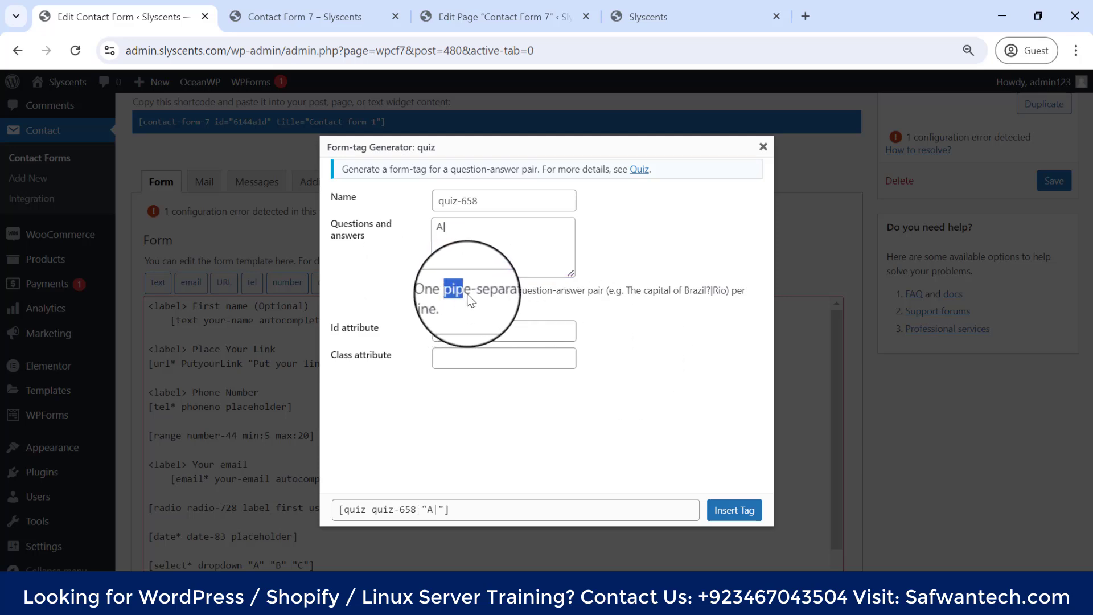
pyautogui.click(445, 226)
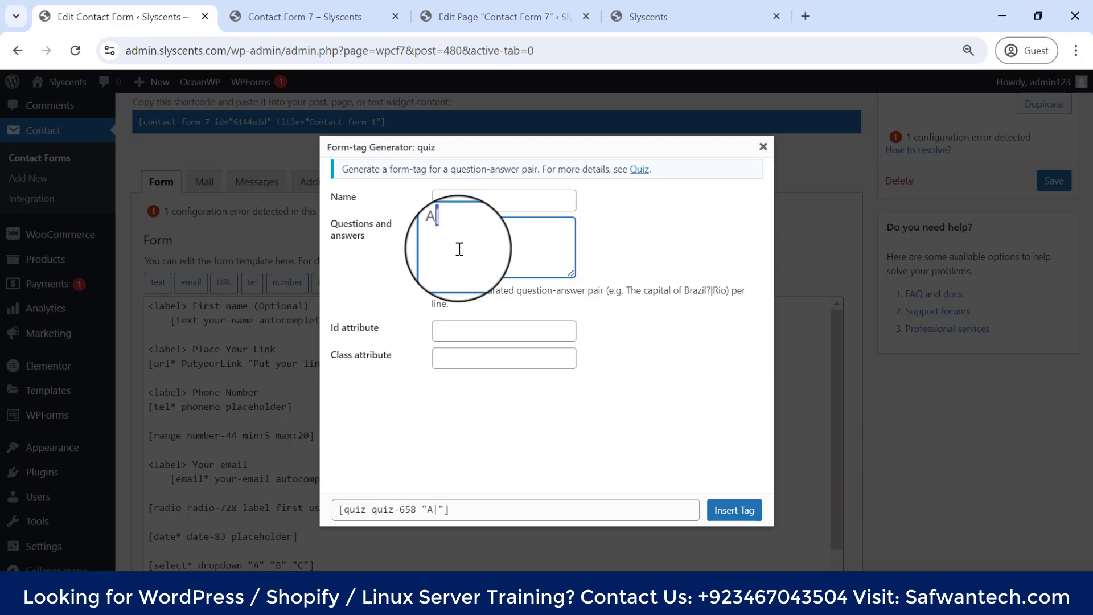
pyautogui.click(474, 226)
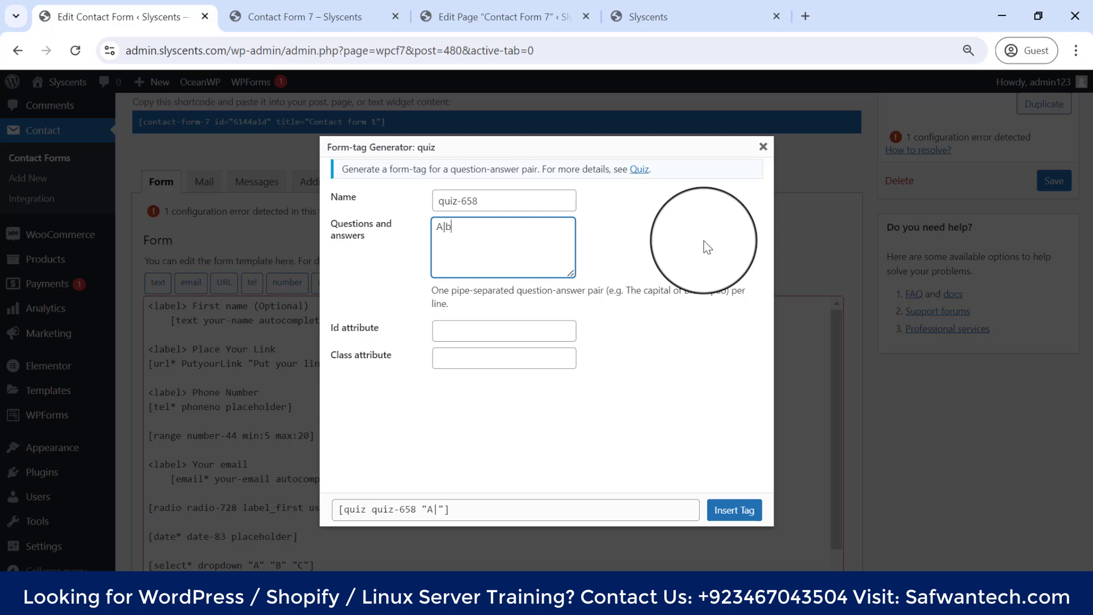
pyautogui.press('Tab')
pyautogui.write('b')
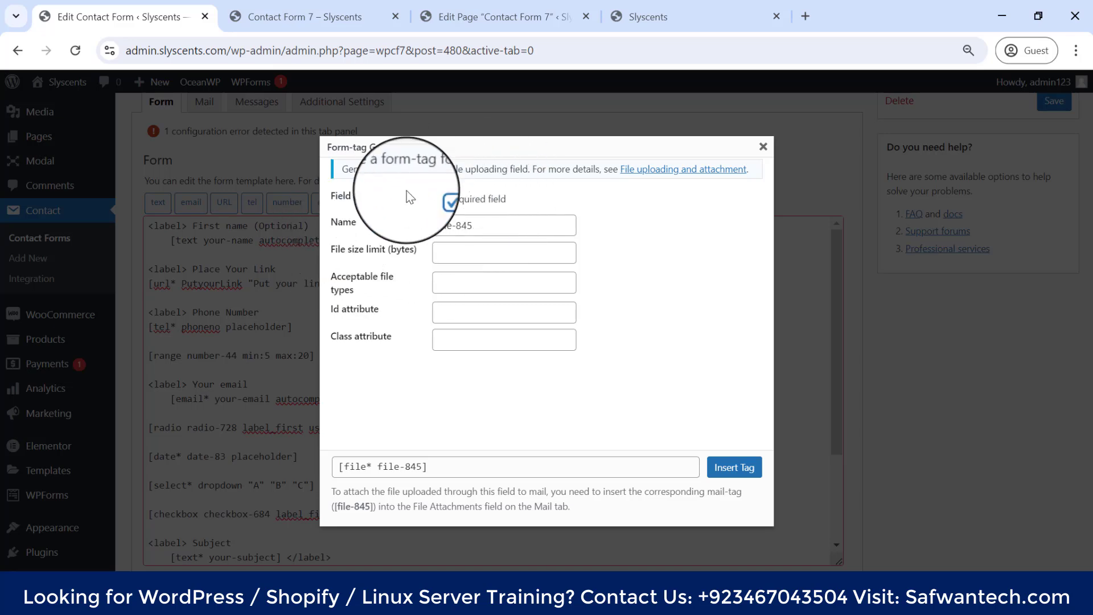
# Review the required file tag's name and size limit options, and set its acceptable file types to pdf|png|.
pyautogui.moveTo(327, 222); pyautogui.dragTo(364, 223)
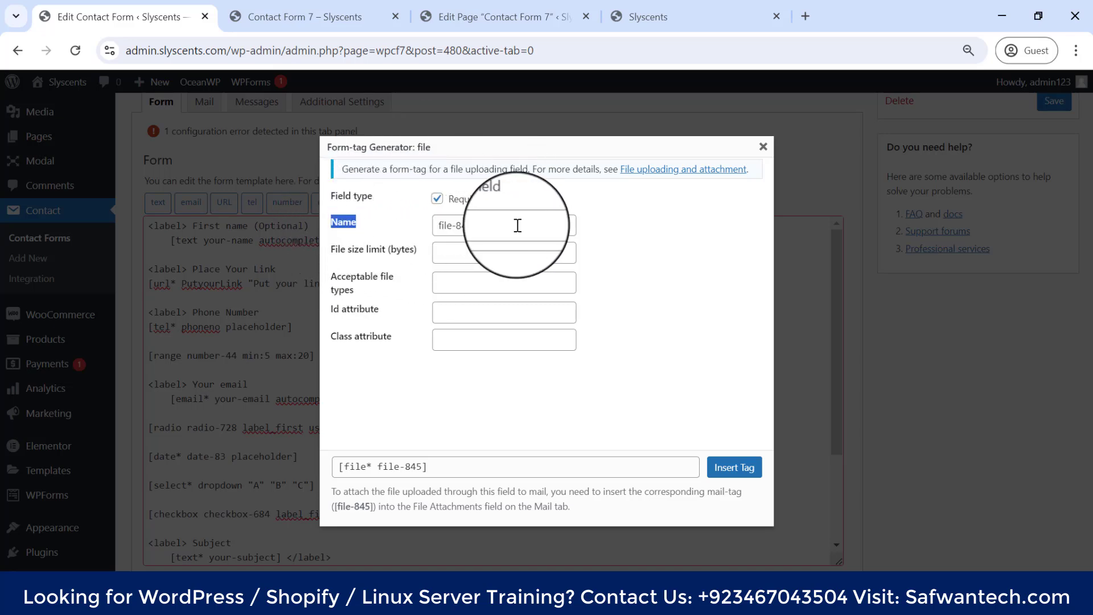
pyautogui.moveTo(518, 226); pyautogui.dragTo(421, 223)
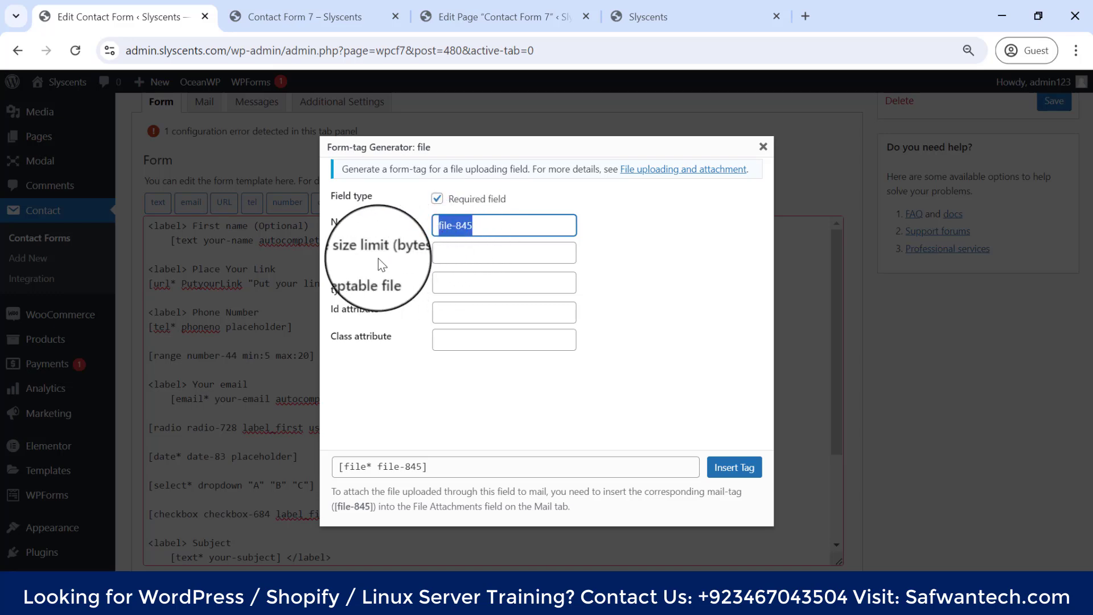
pyautogui.moveTo(336, 255); pyautogui.dragTo(412, 253)
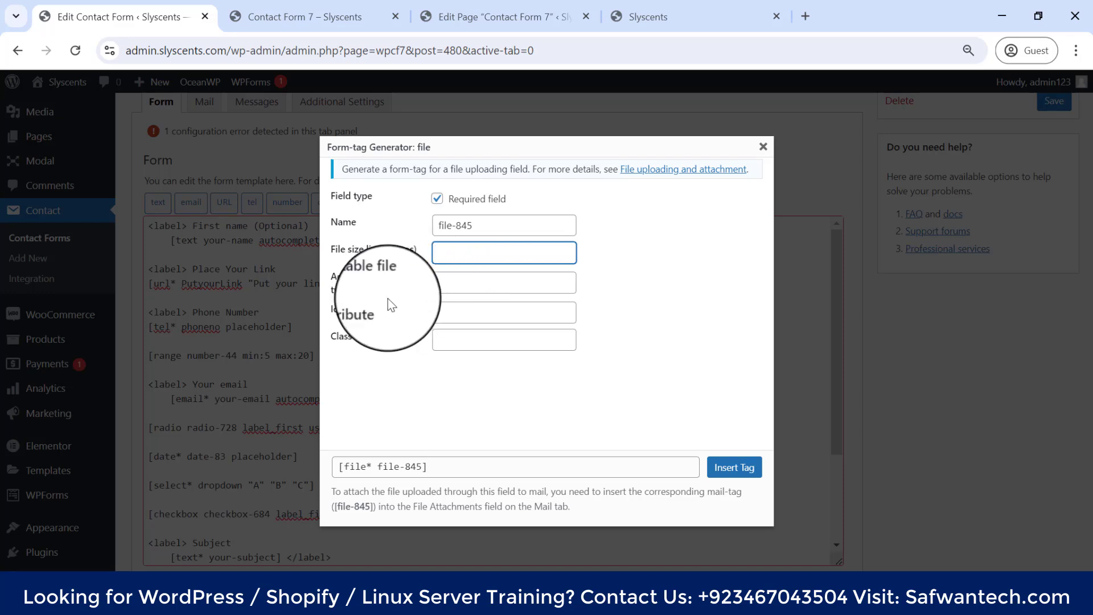
pyautogui.moveTo(326, 278); pyautogui.dragTo(401, 300)
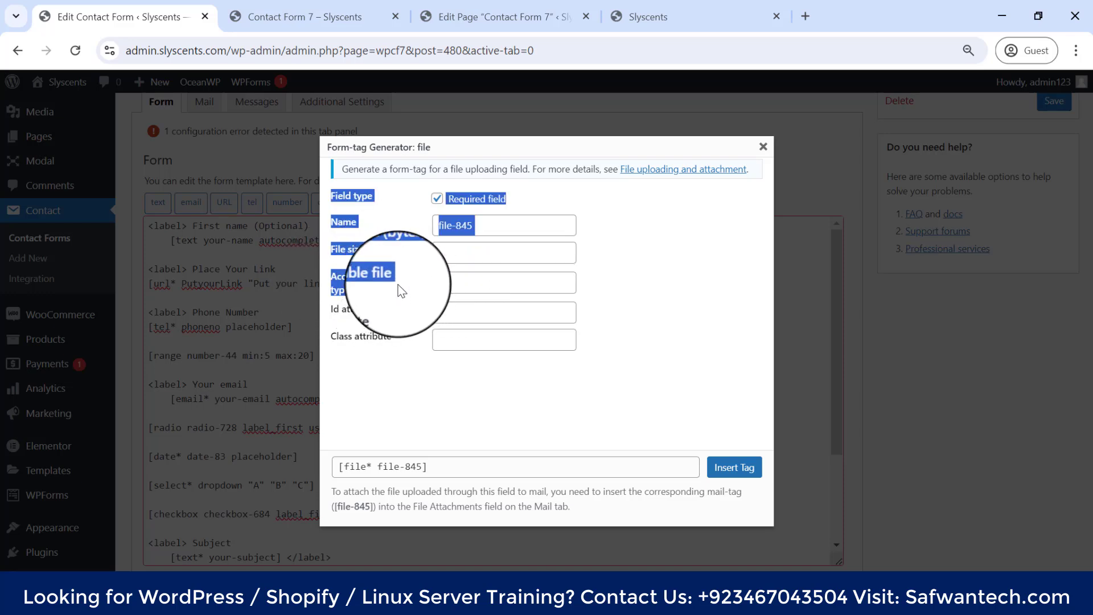
pyautogui.click(462, 280)
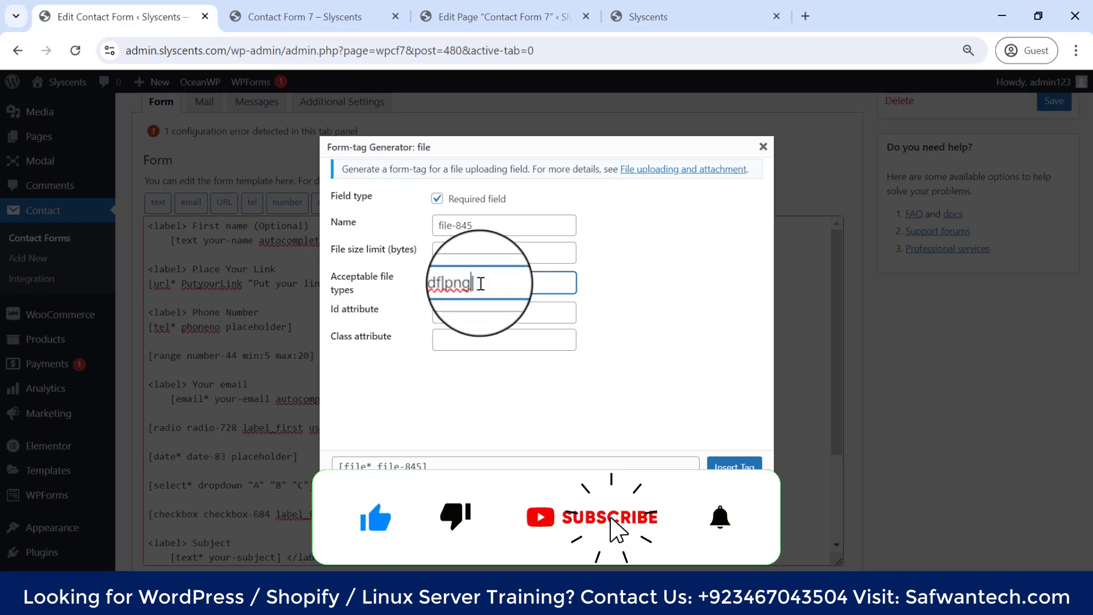
pyautogui.click(602, 286)
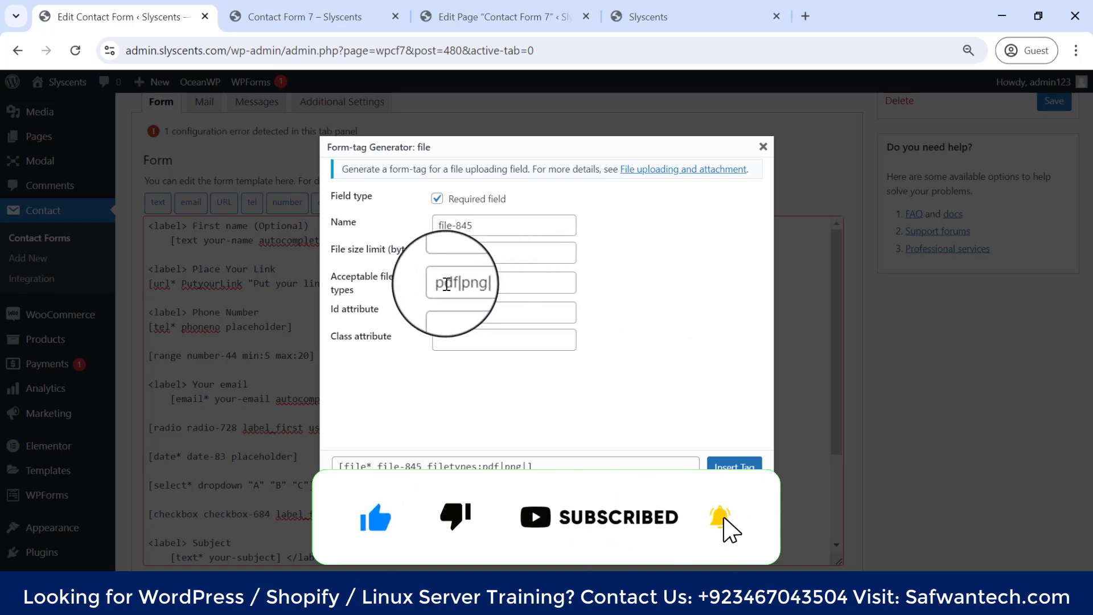
pyautogui.doubleClick(448, 283)
pyautogui.press('BackSpace')
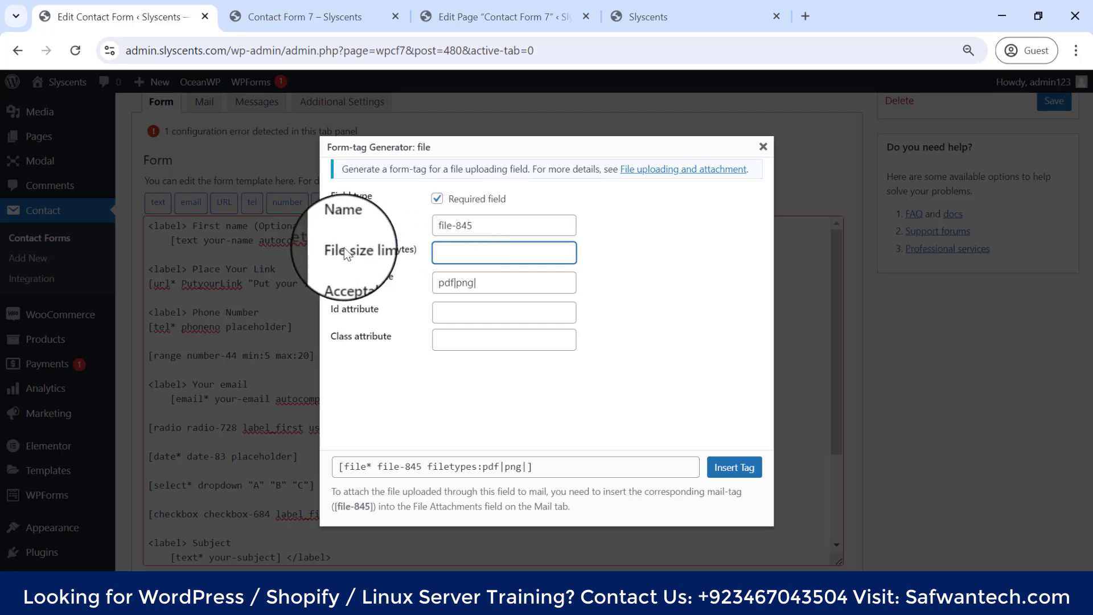
# Search Google in a new tab for "mb to byte calculator online" and convert 0.02 megabyte to bytes.
pyautogui.click(698, 16)
pyautogui.click(805, 16)
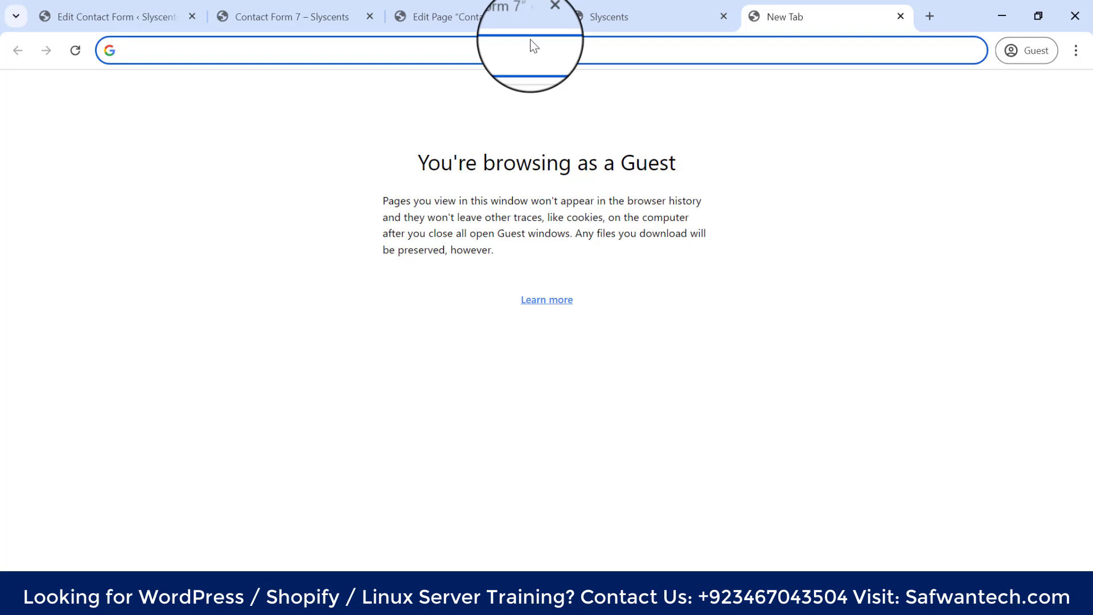
pyautogui.write('byte calcul')
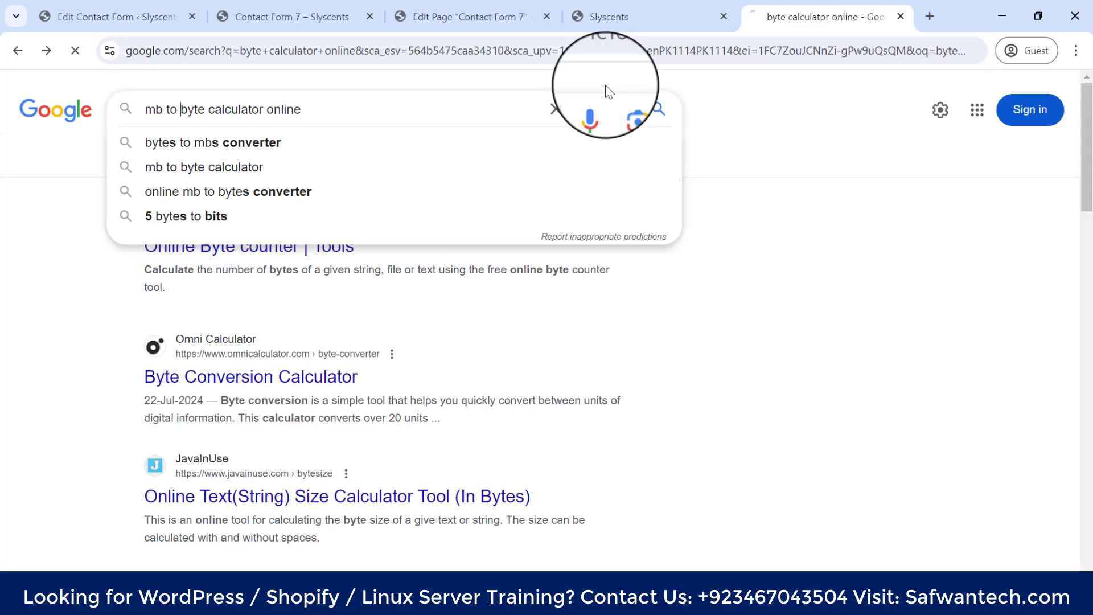
pyautogui.press('Return')
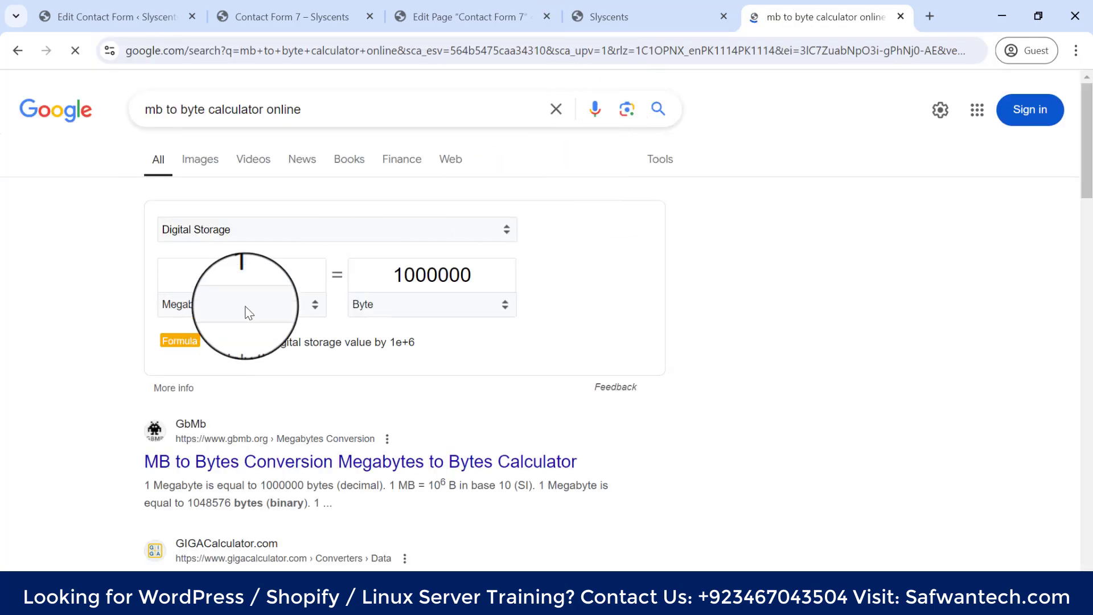
pyautogui.click(249, 277)
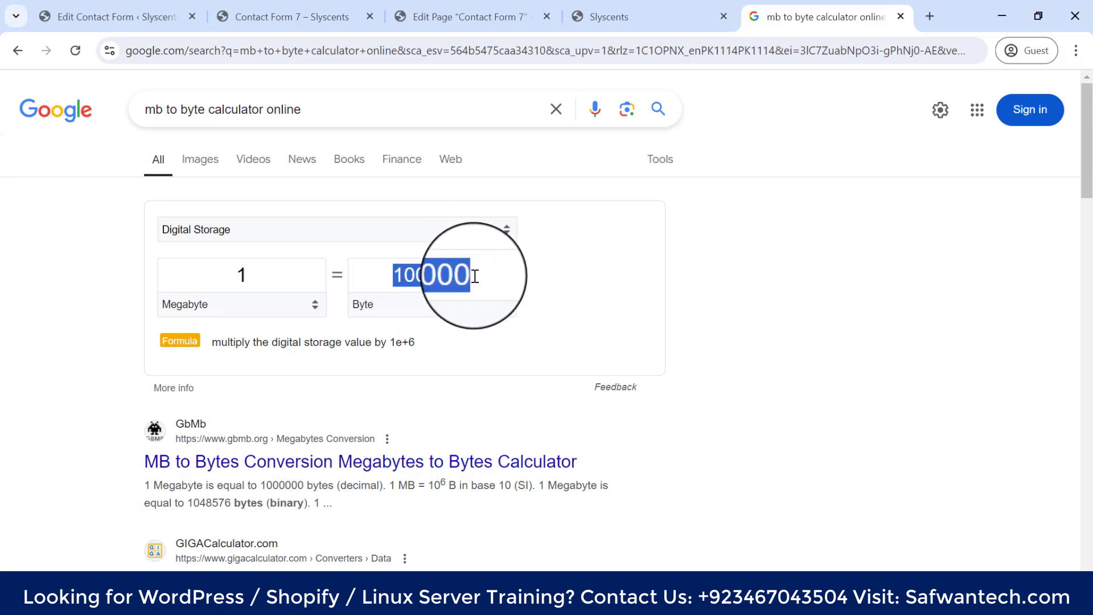
pyautogui.click(248, 276)
pyautogui.doubleClick(246, 276)
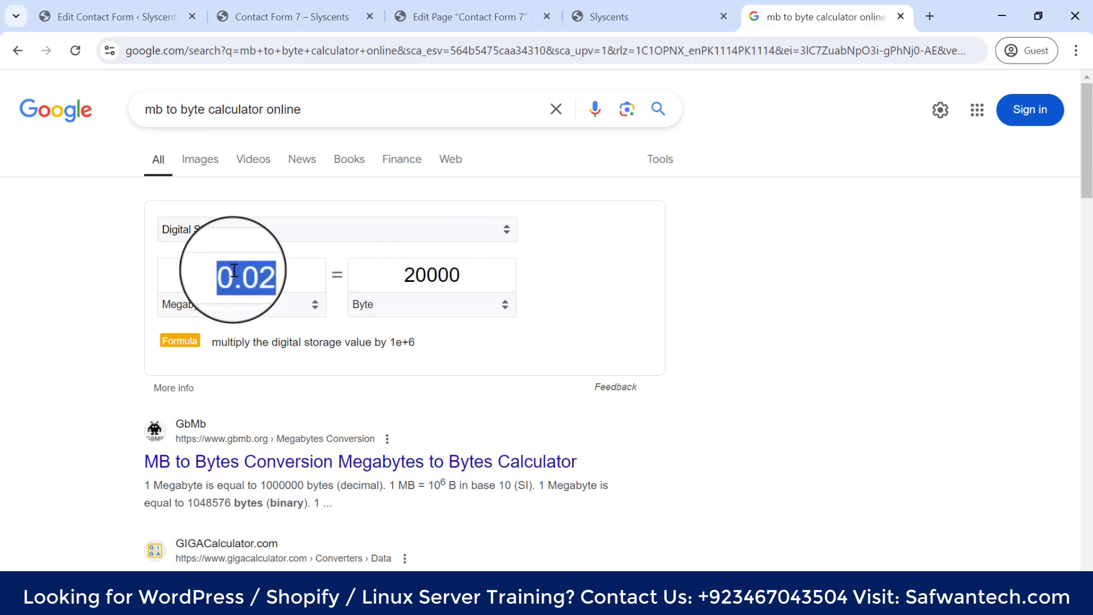
# Copy the converted value 20000 from the calculator into the file tag's size limit.
pyautogui.doubleClick(440, 275)
pyautogui.rightClick(435, 278)
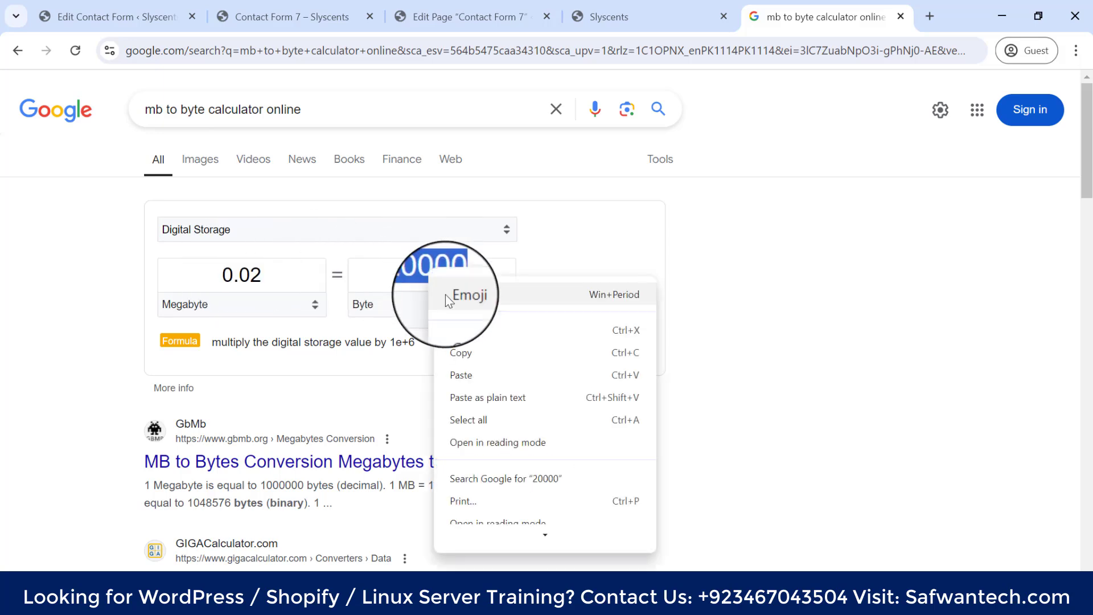
pyautogui.click(460, 353)
pyautogui.click(136, 17)
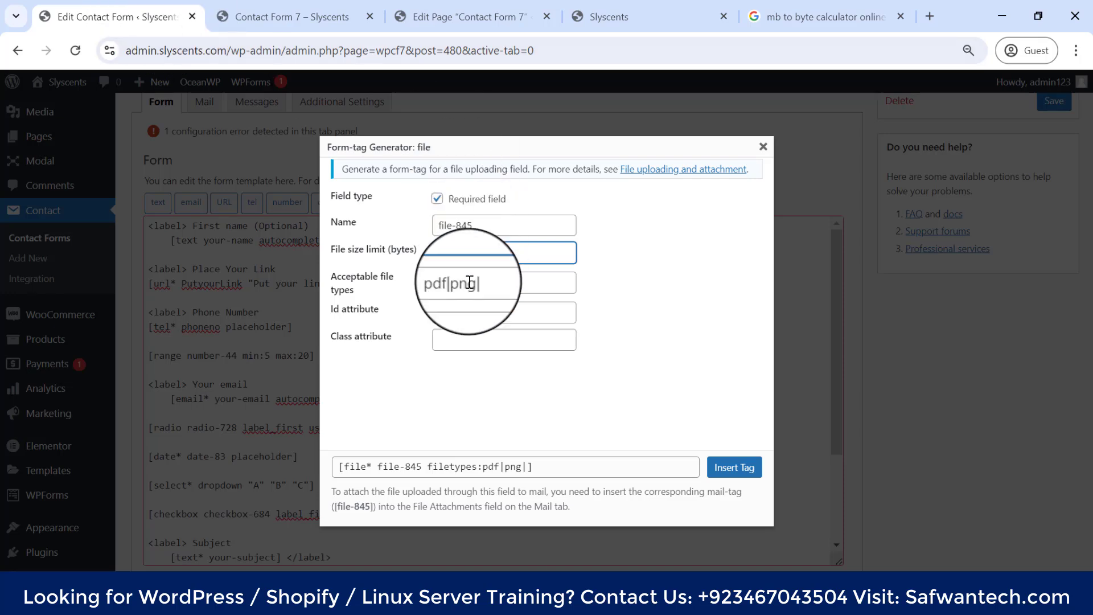
pyautogui.rightClick(480, 254)
pyautogui.click(530, 431)
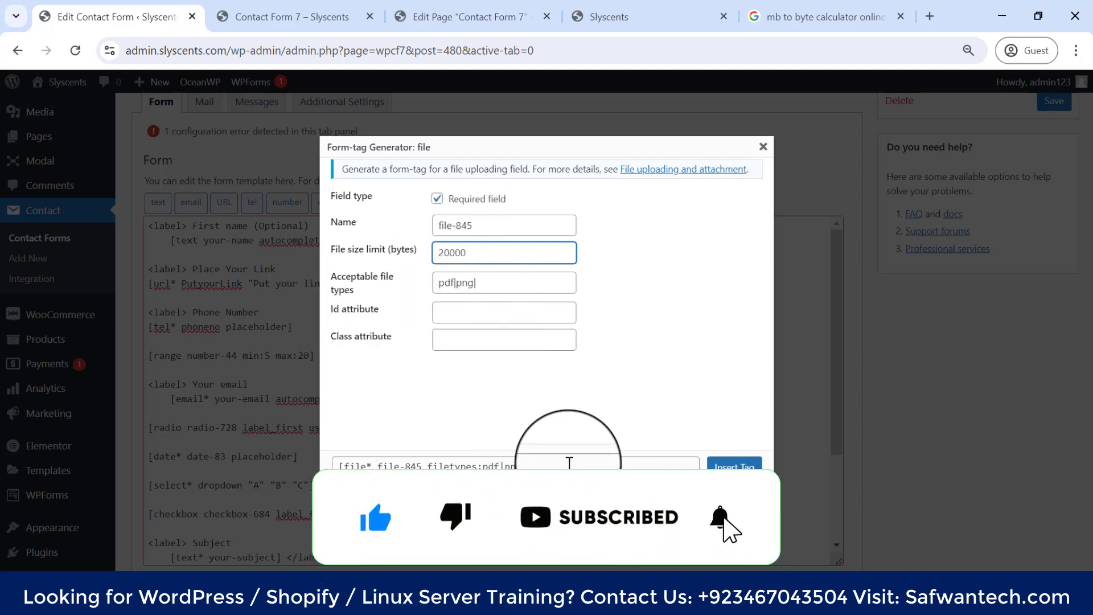
# Copy the generated file tag, paste it above the submit tag in the form template, and save the contact form.
pyautogui.click(570, 464)
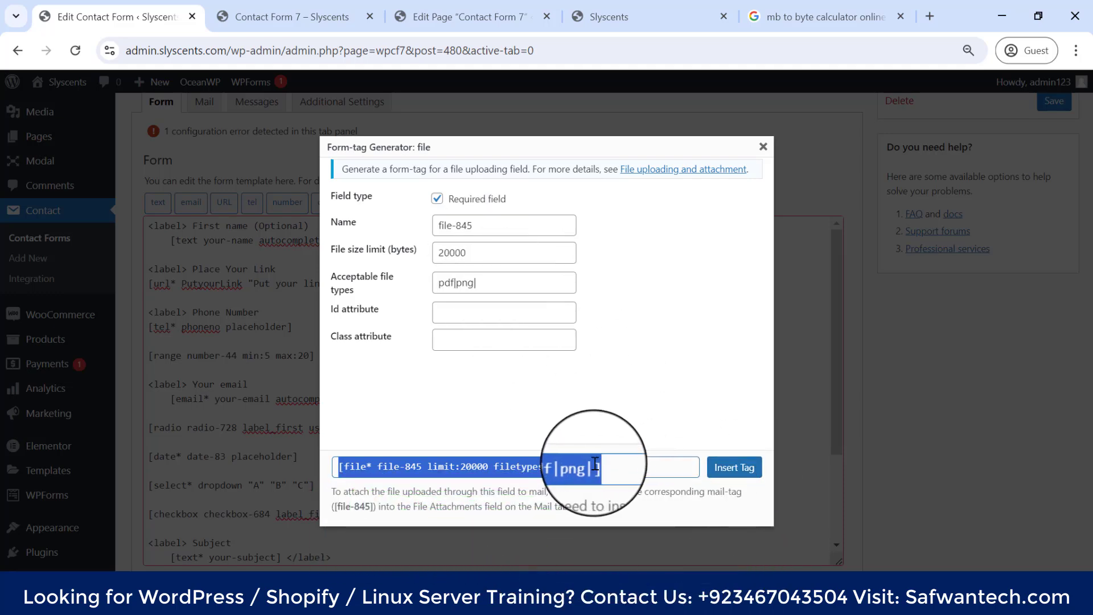
pyautogui.rightClick(603, 276)
pyautogui.click(626, 299)
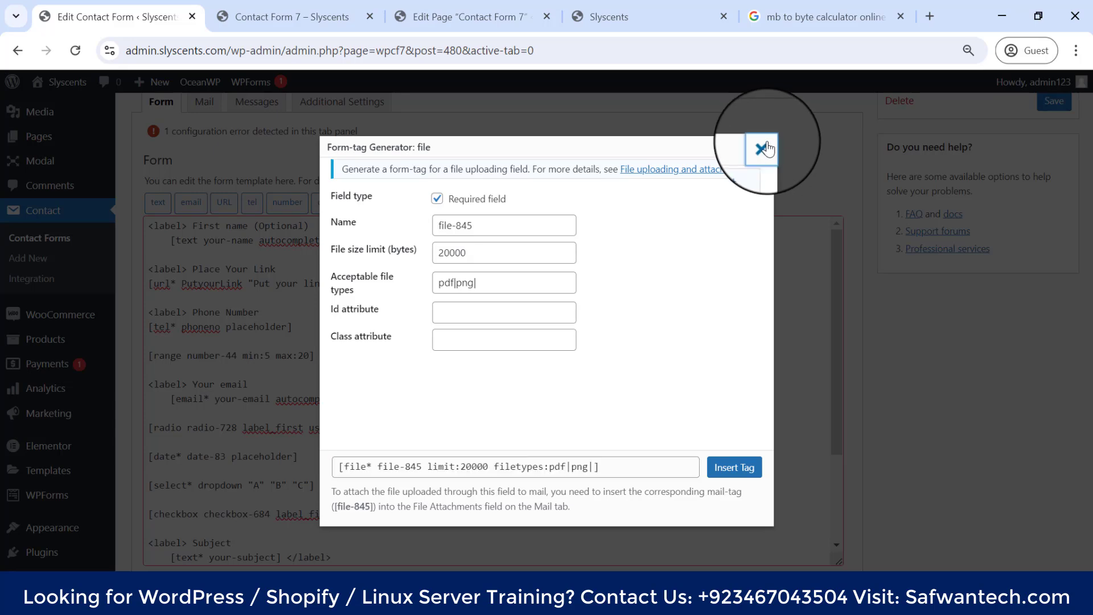
pyautogui.click(763, 147)
pyautogui.scroll(-3, 330, 349)
pyautogui.scroll(-3, 319, 387)
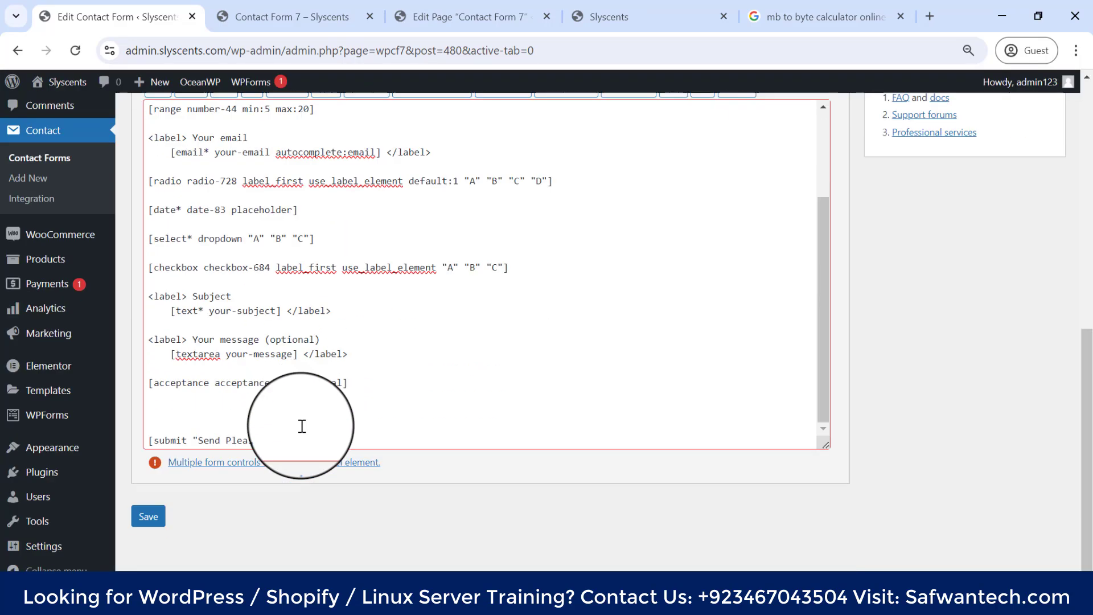
pyautogui.rightClick(199, 405)
pyautogui.click(258, 241)
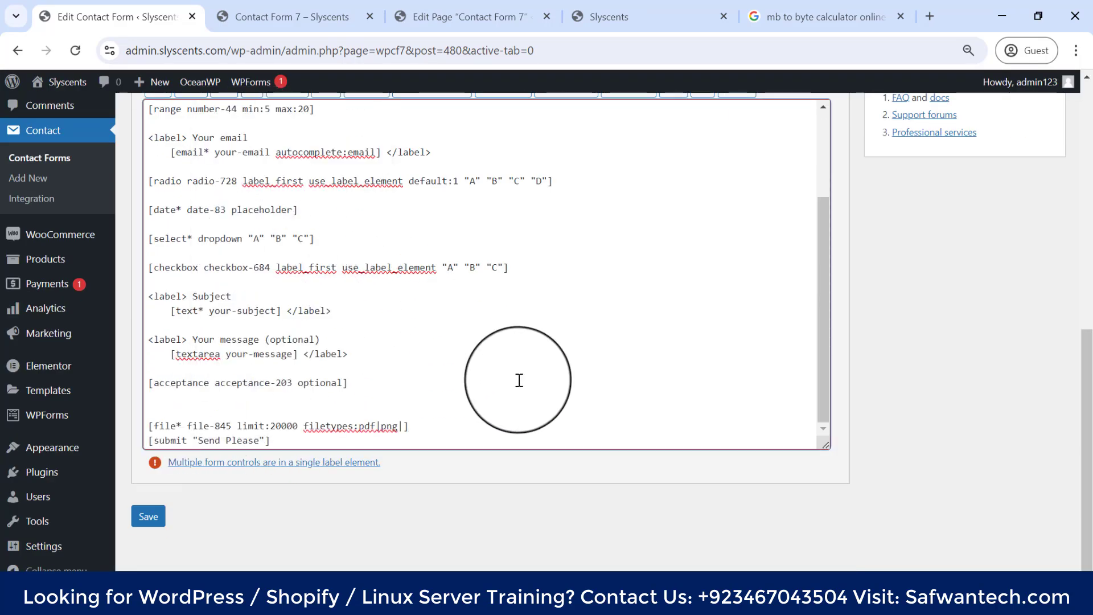
pyautogui.click(149, 517)
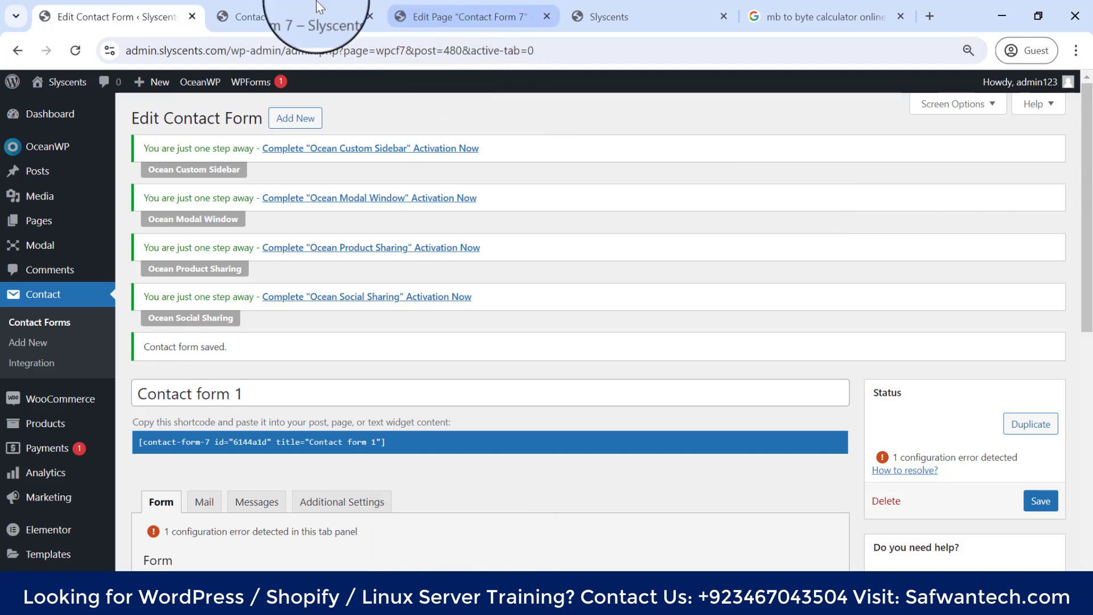
# Reload the published page and check the file upload field by opening its file chooser and cancelling it.
pyautogui.click(319, 17)
pyautogui.click(75, 50)
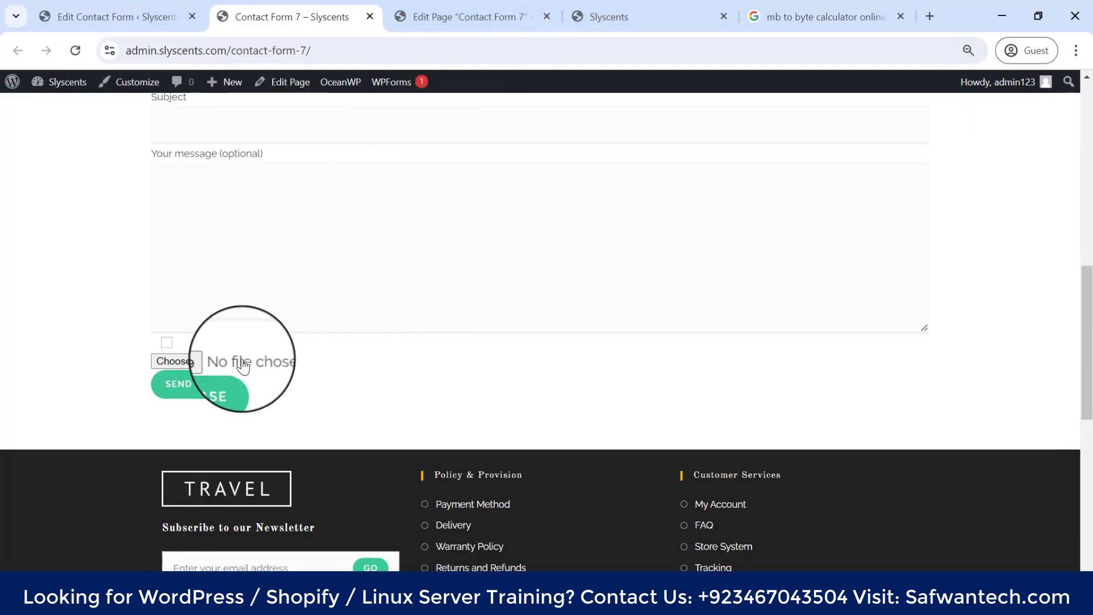
pyautogui.click(197, 360)
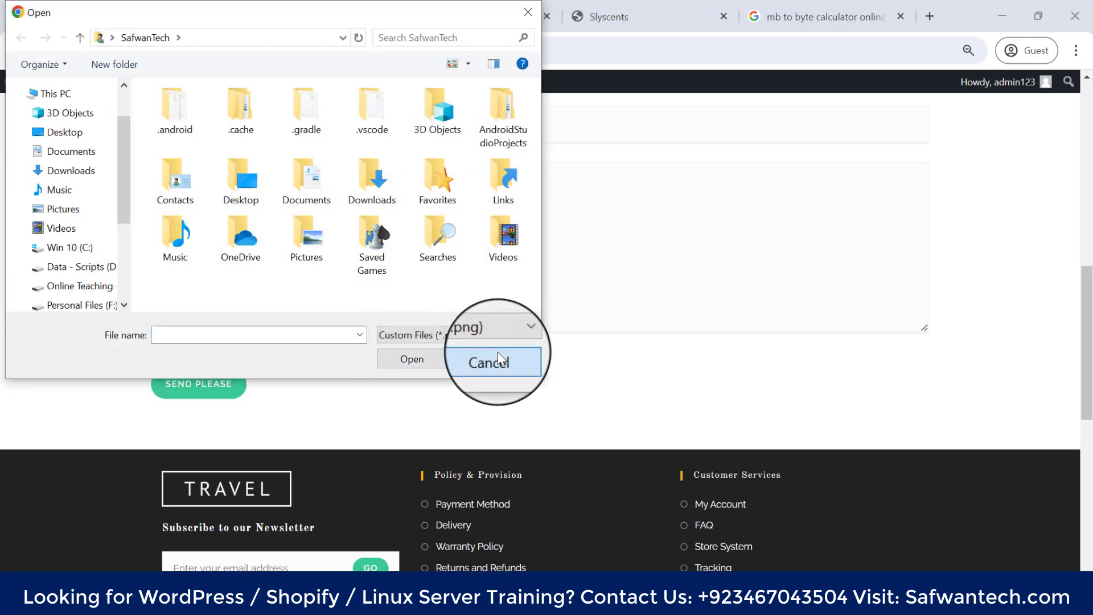
pyautogui.click(498, 358)
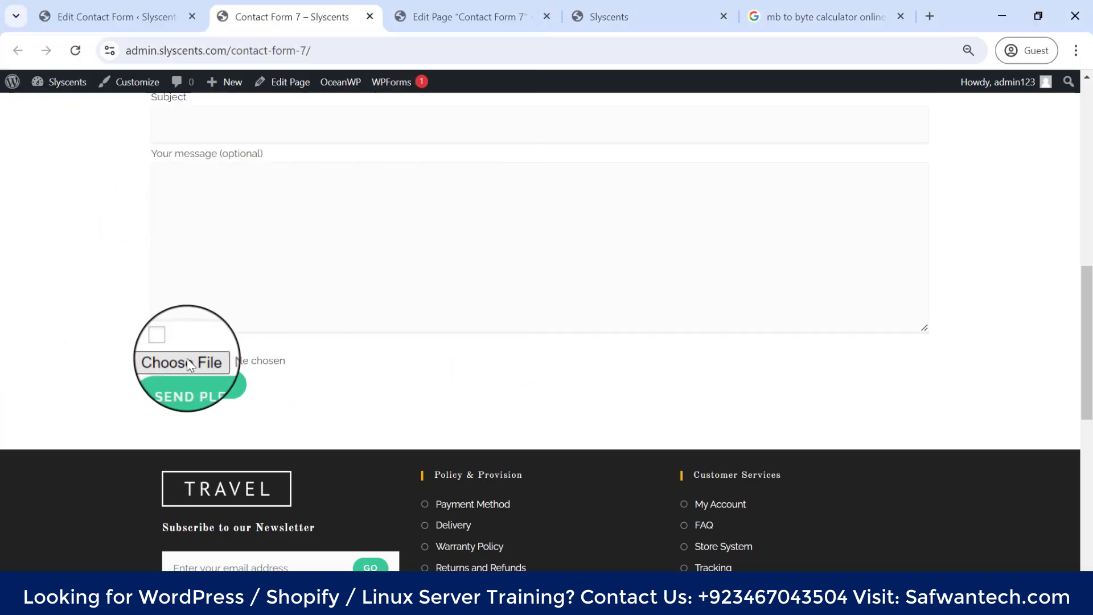
pyautogui.scroll(3, 211, 347)
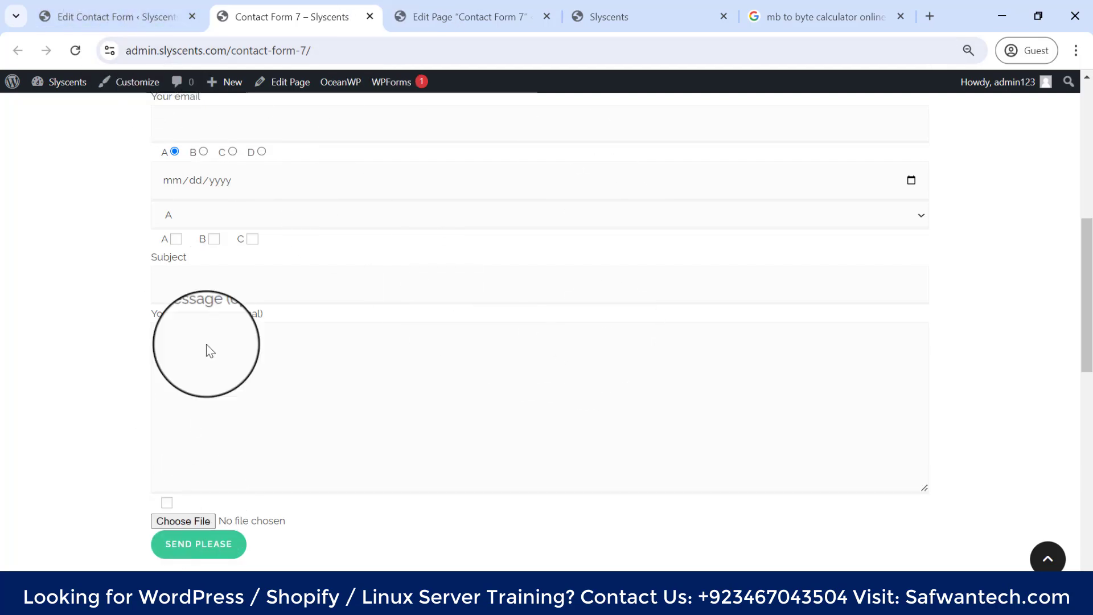
# Set the file tag's limit to 200000 in the form template.
pyautogui.click(131, 13)
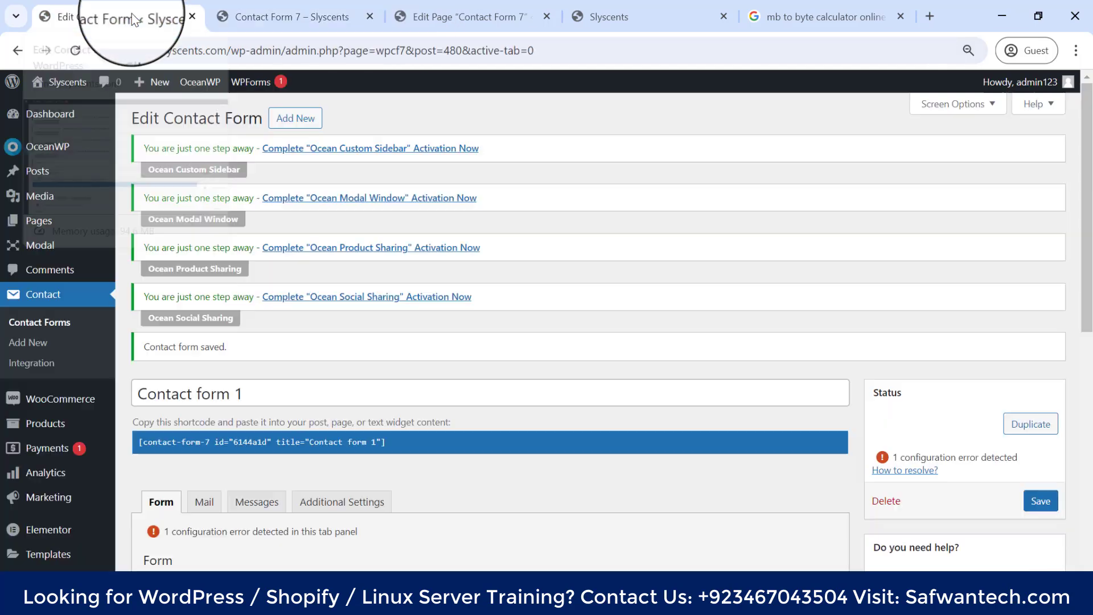
pyautogui.scroll(-10, 373, 416)
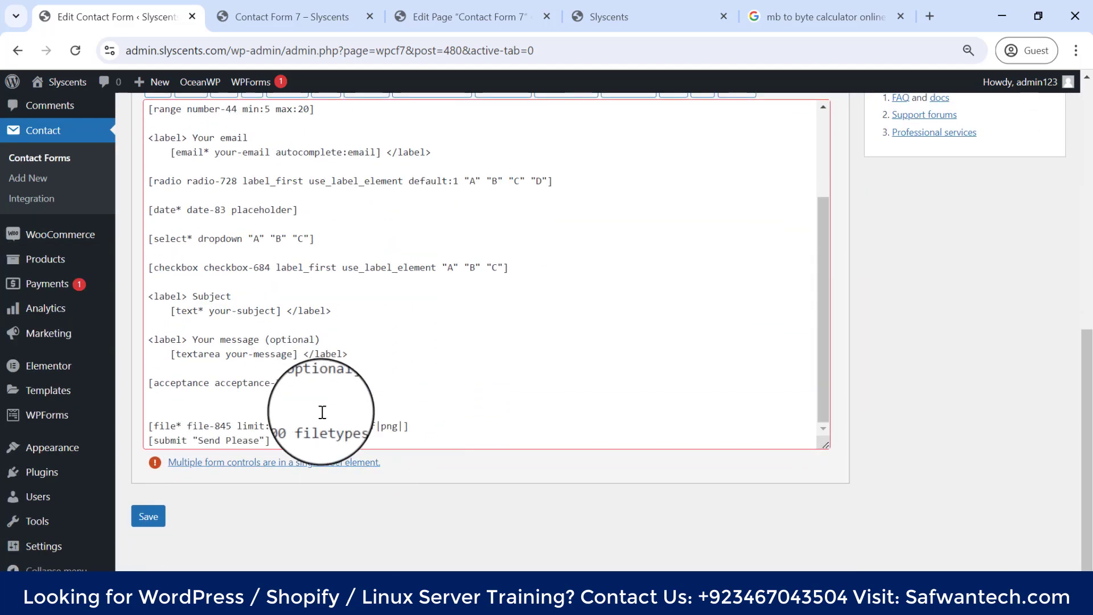
pyautogui.click(294, 430)
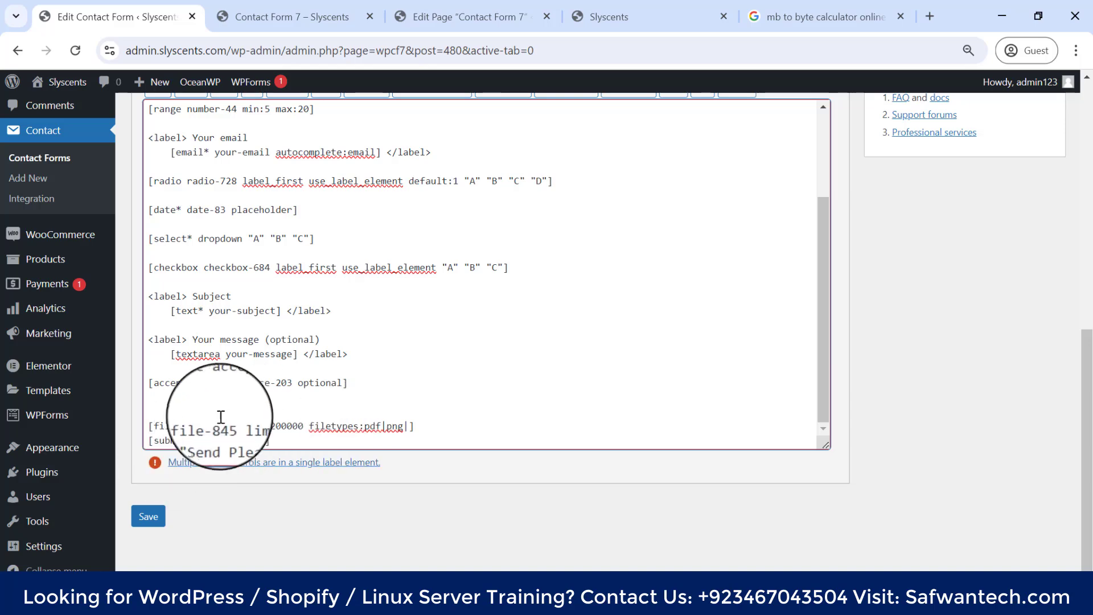
# Delete the contact form "Contact form 1" and confirm its deletion.
pyautogui.scroll(10, 517, 334)
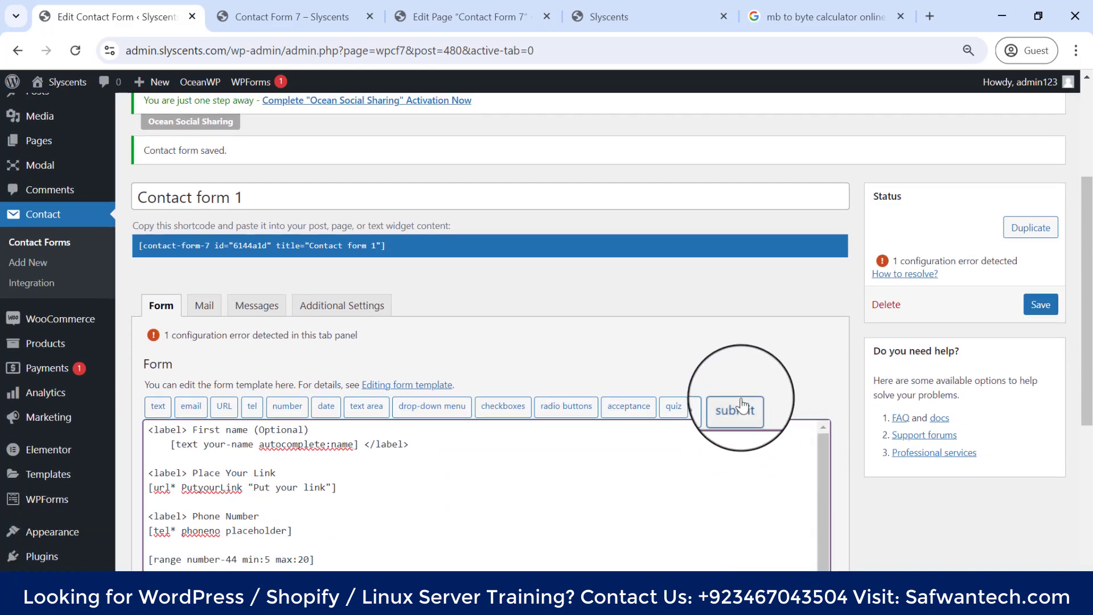
pyautogui.scroll(-3, 741, 393)
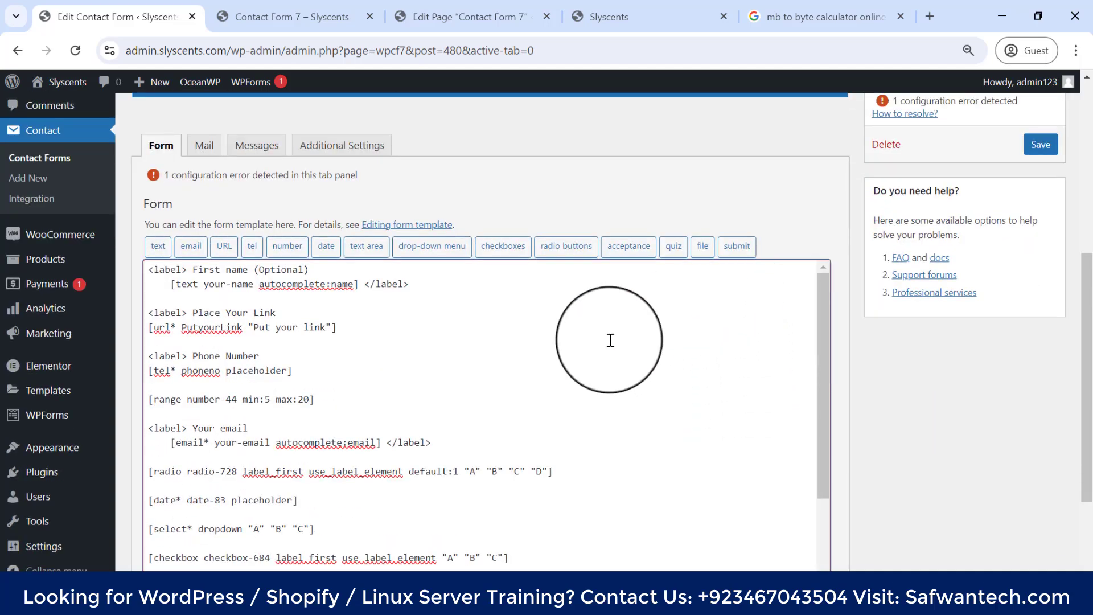
pyautogui.scroll(-5, 610, 340)
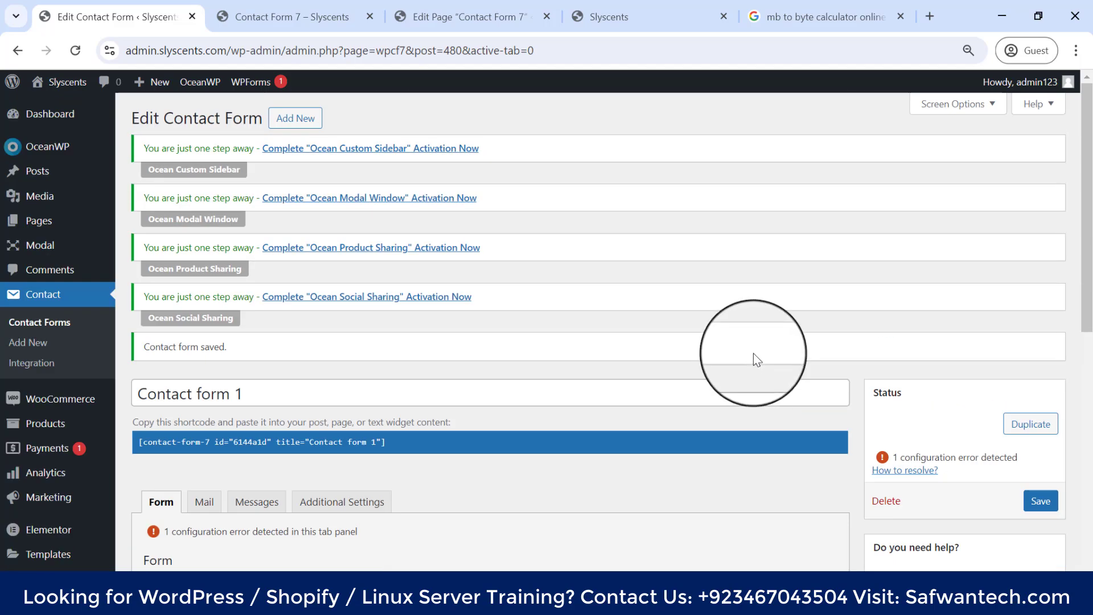
pyautogui.click(883, 506)
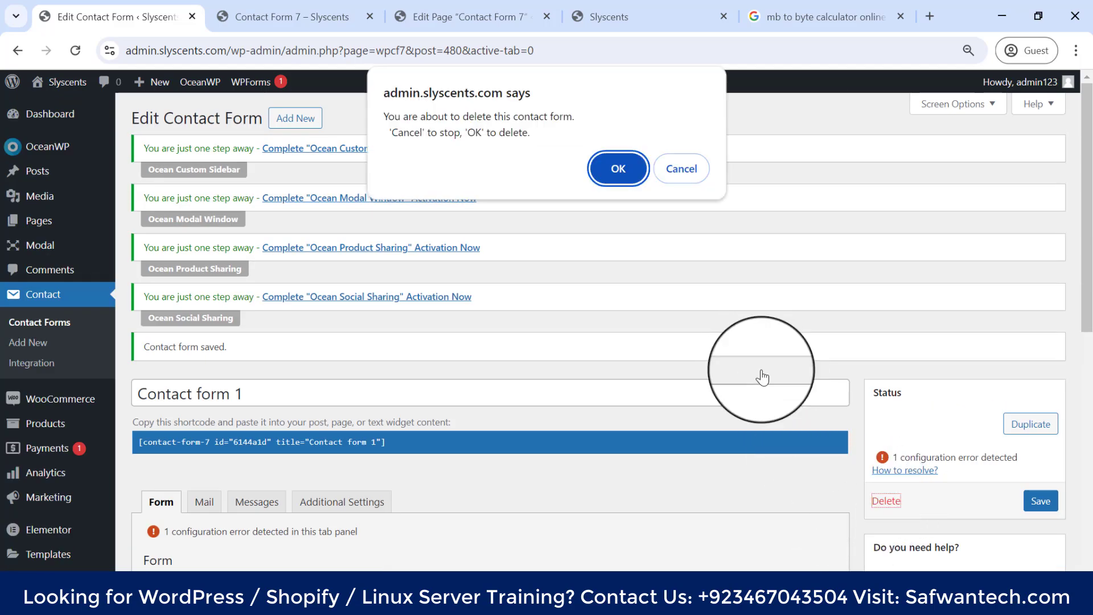
pyautogui.click(614, 166)
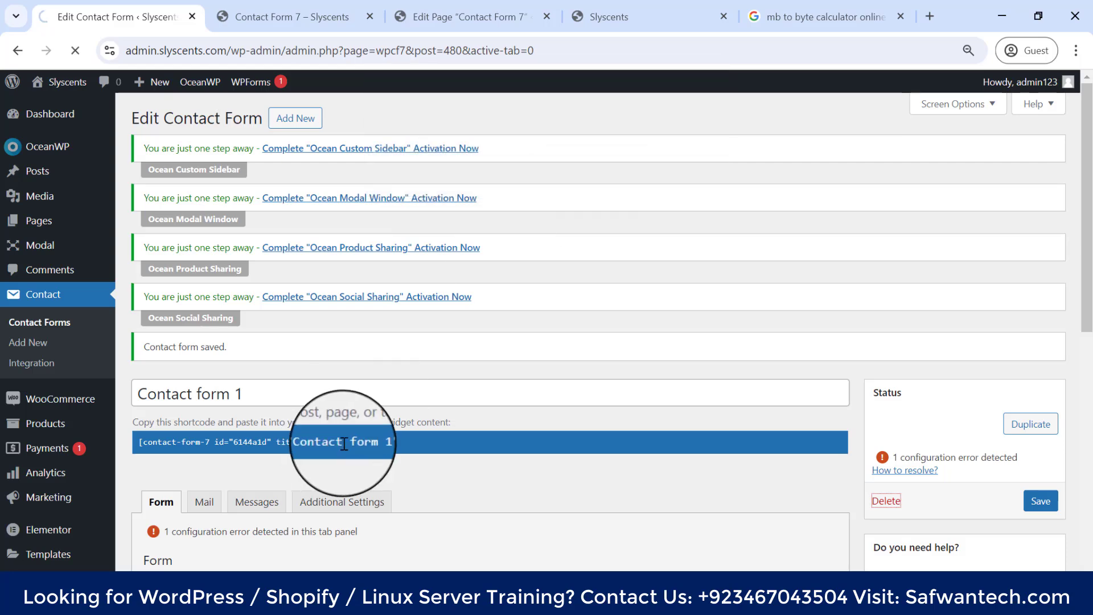
pyautogui.scroll(-3, 298, 470)
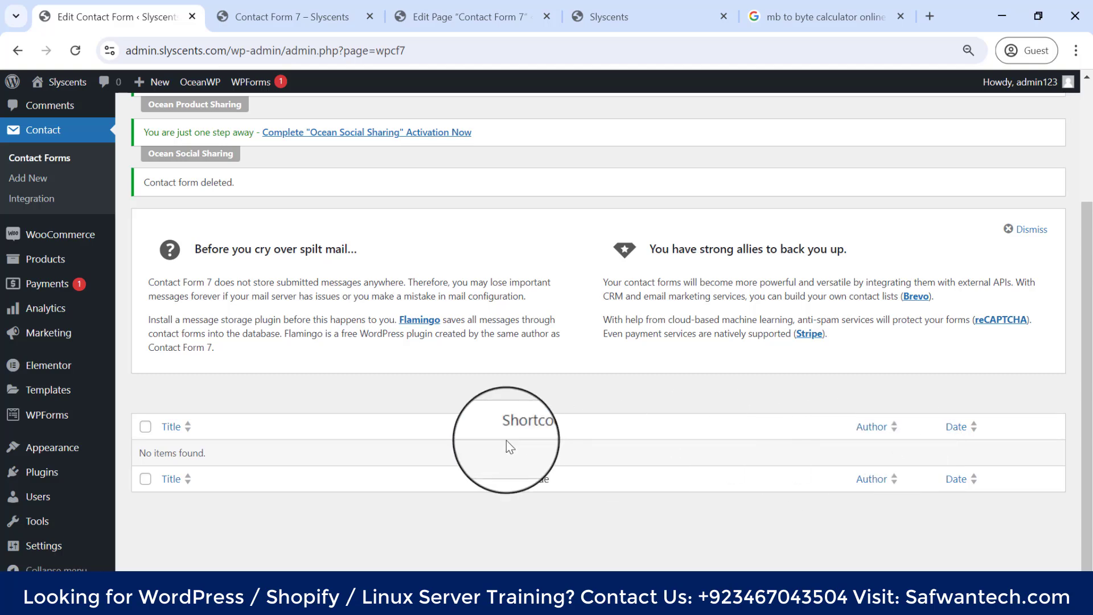
# Reload the published Contact Form 7 page and check what it shows in place of the deleted form.
pyautogui.click(292, 16)
pyautogui.click(75, 50)
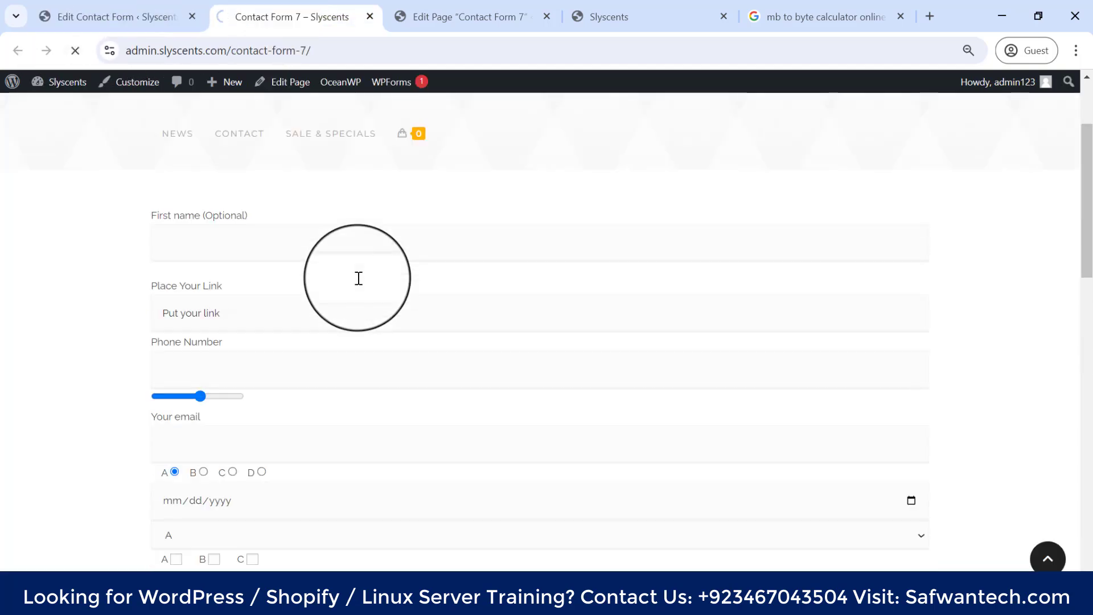
pyautogui.scroll(3, 279, 319)
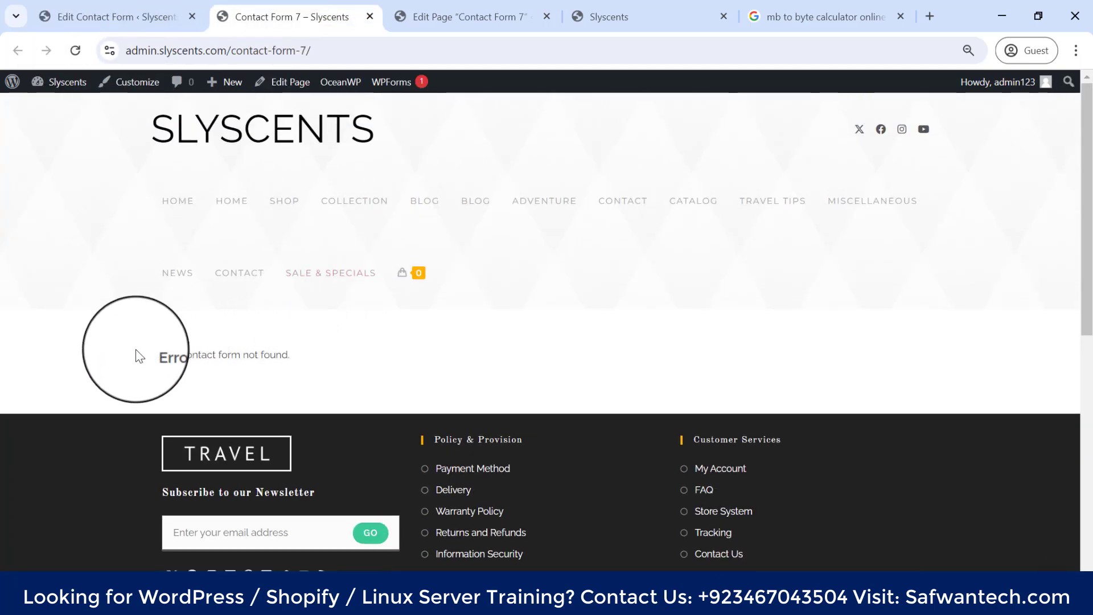
pyautogui.tripleClick(171, 349)
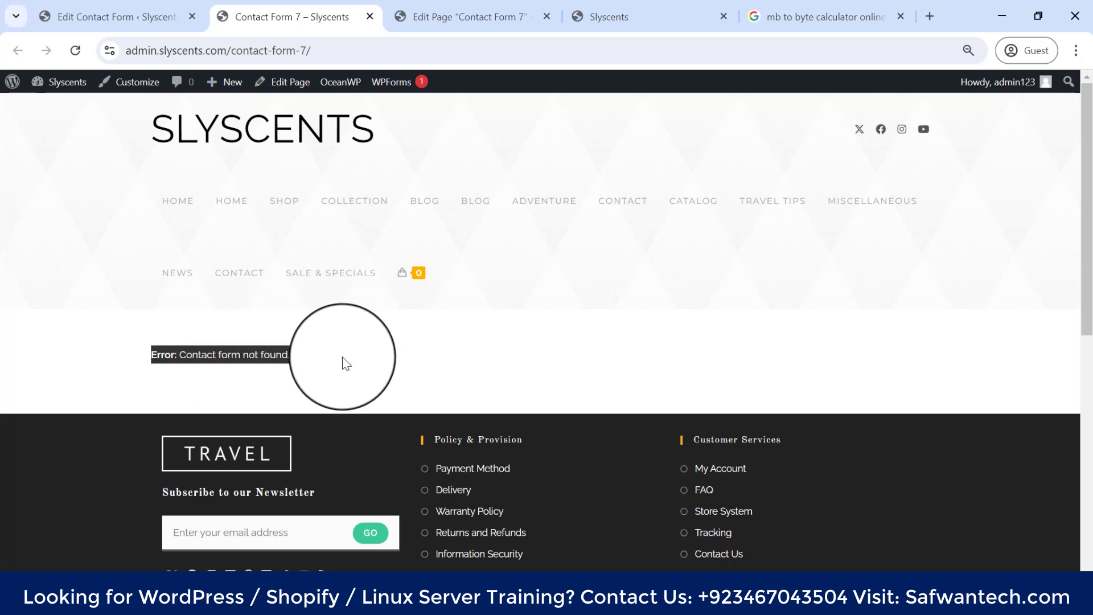
pyautogui.click(273, 359)
pyautogui.moveTo(181, 355); pyautogui.dragTo(326, 351)
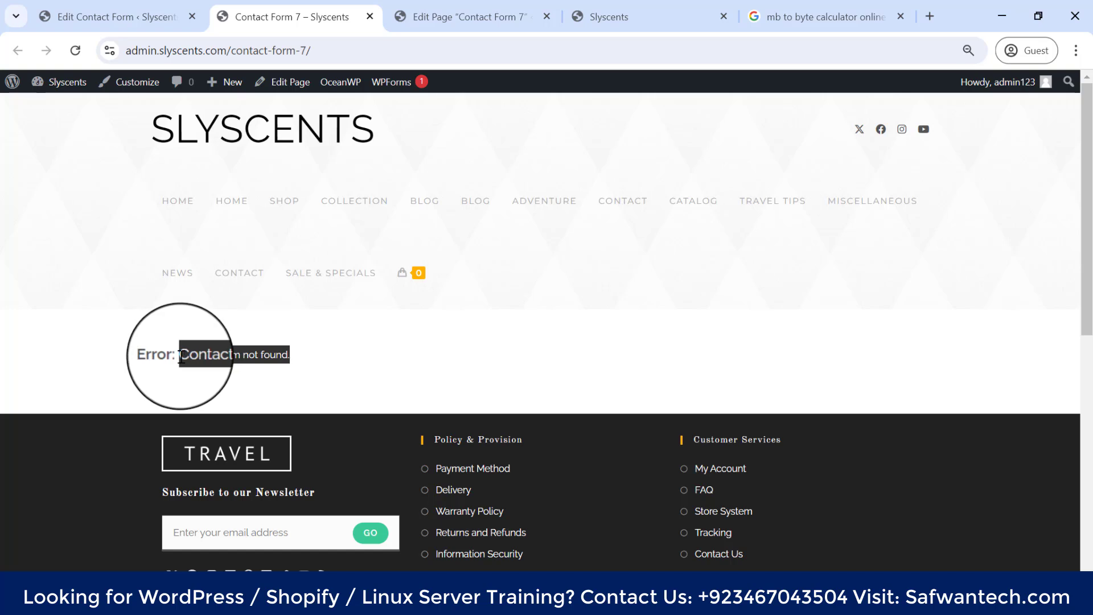
pyautogui.moveTo(181, 356); pyautogui.dragTo(332, 354)
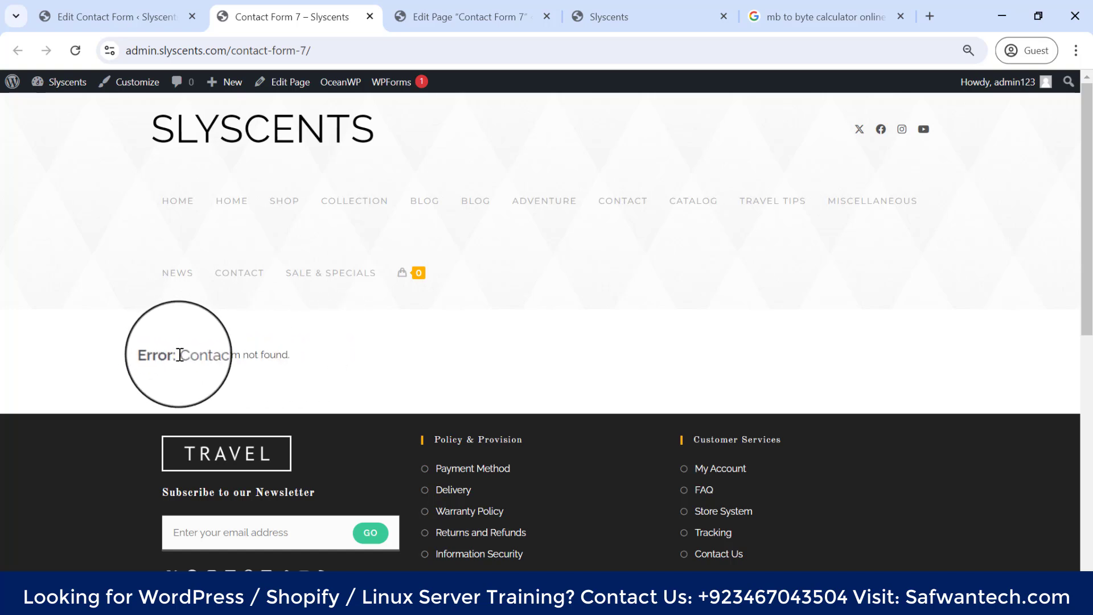
pyautogui.moveTo(182, 355); pyautogui.dragTo(304, 354)
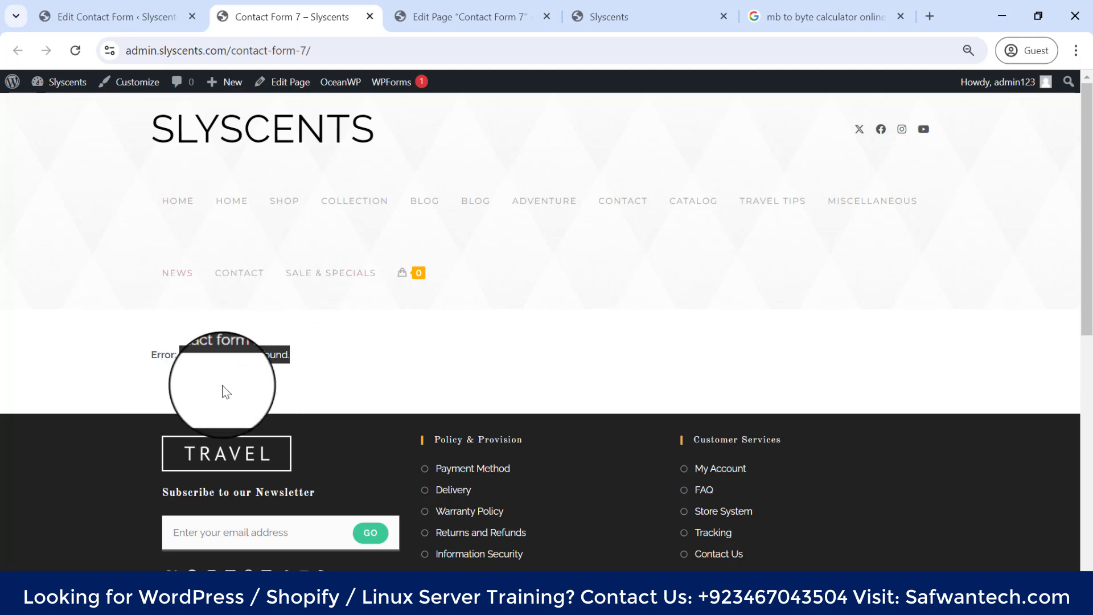
# Open the contact plugin's Integration page in the WordPress admin and look through the Brevo, Akismet and reCAPTCHA services.
pyautogui.click(125, 16)
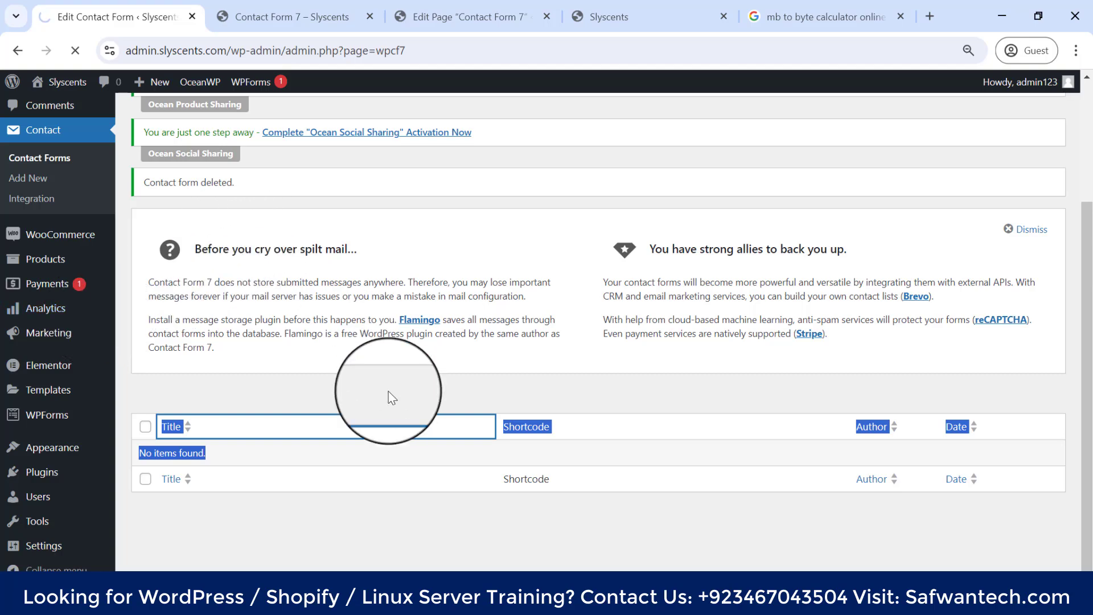
pyautogui.click(341, 392)
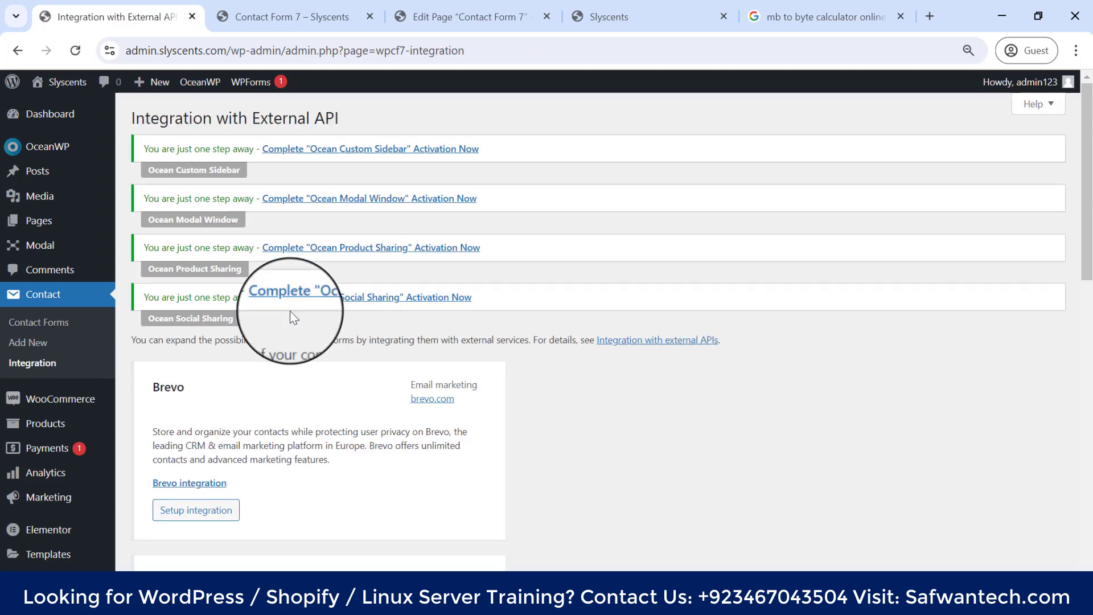
pyautogui.scroll(-5, 289, 311)
pyautogui.scroll(2, 290, 311)
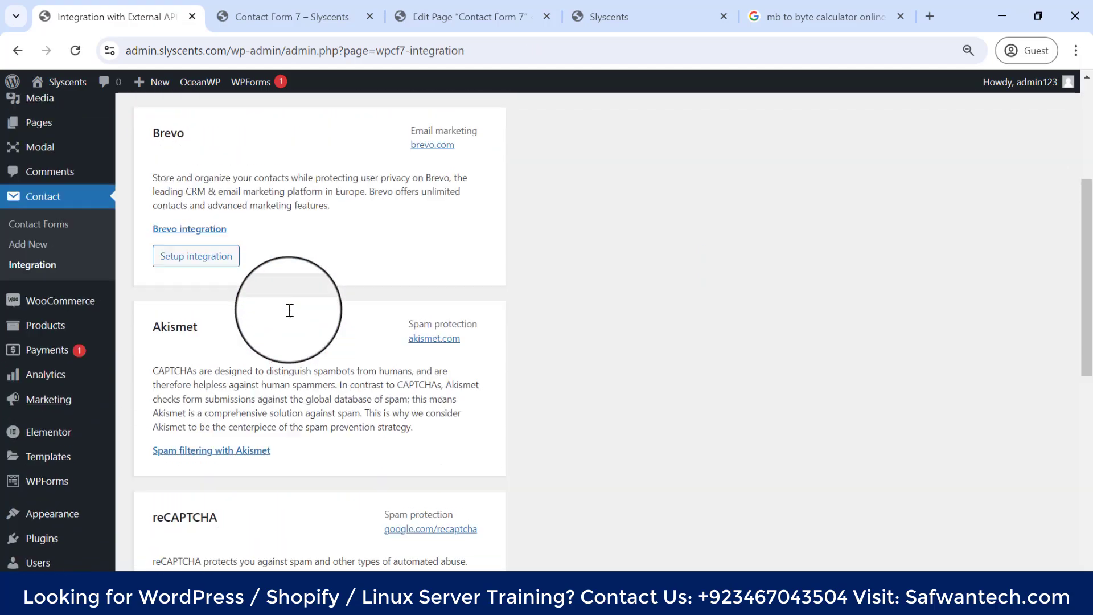
pyautogui.scroll(-5, 245, 197)
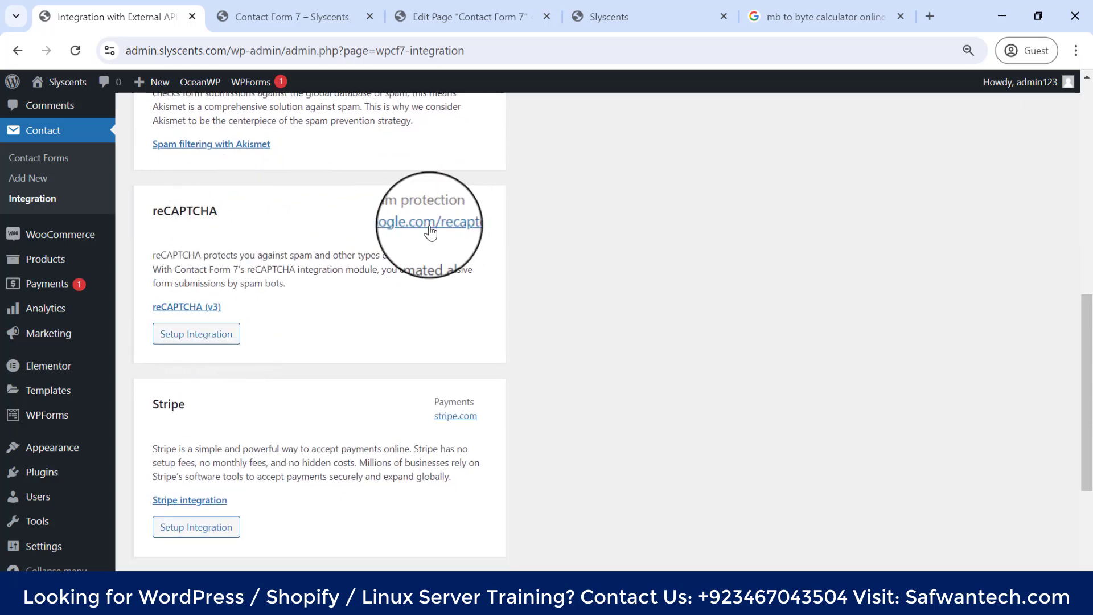
# Open the google.com/recaptcha link in a new tab, dismiss its announcement banner, and go to the v3 Admin Console.
pyautogui.rightClick(408, 225)
pyautogui.click(456, 237)
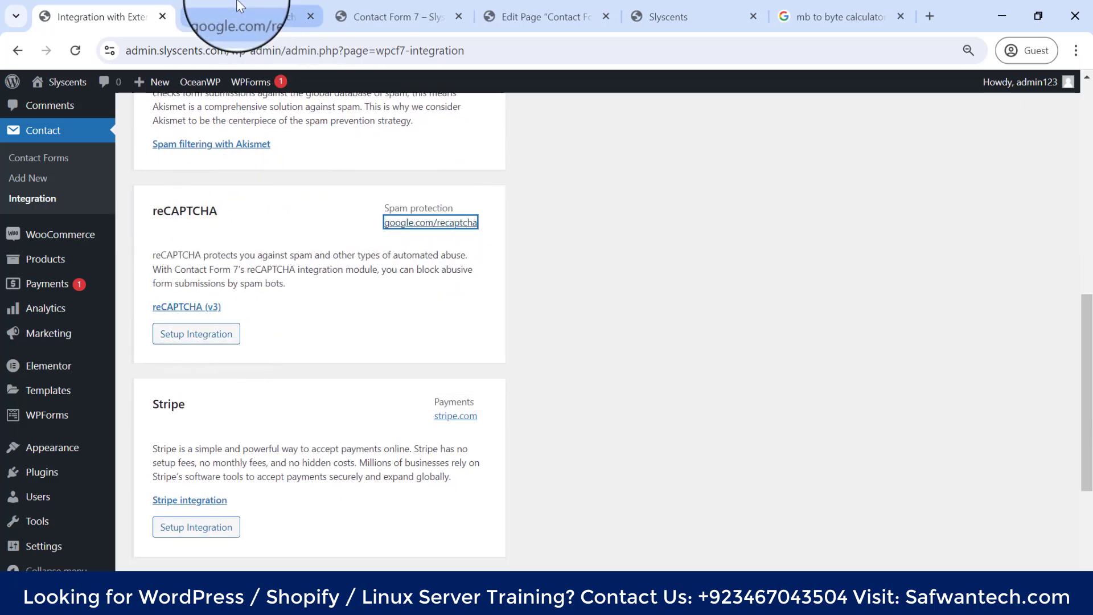
pyautogui.click(267, 17)
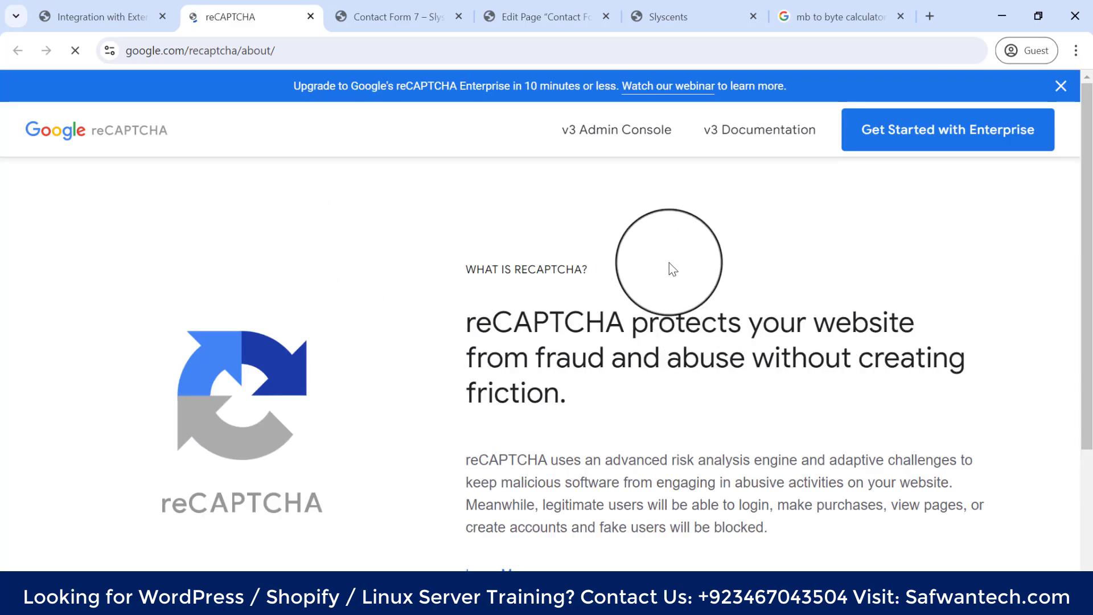
pyautogui.click(1059, 88)
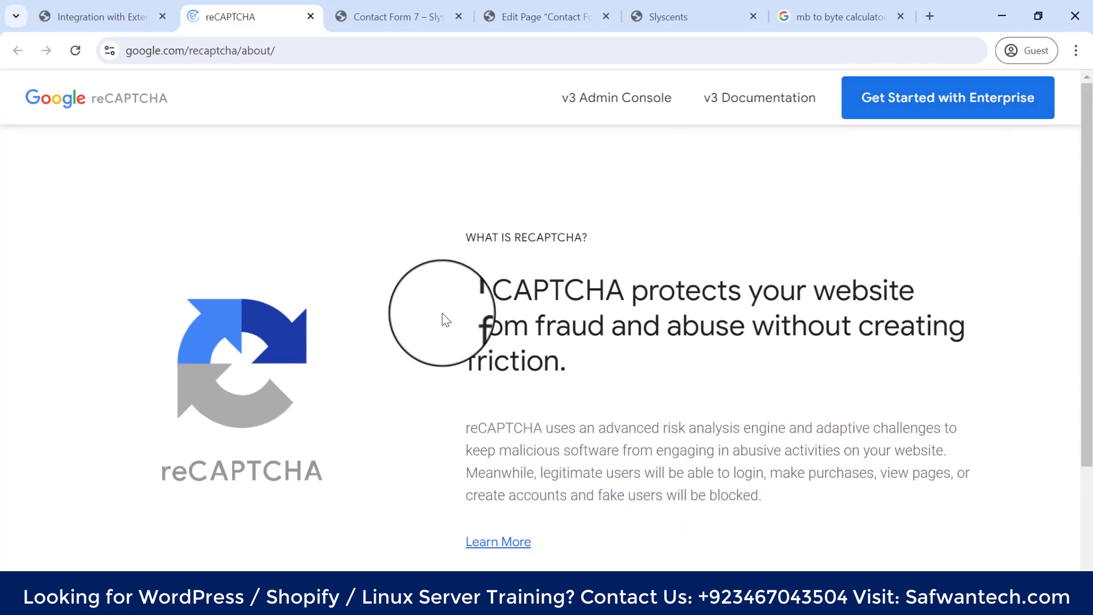
pyautogui.scroll(-3, 427, 273)
pyautogui.scroll(3, 432, 308)
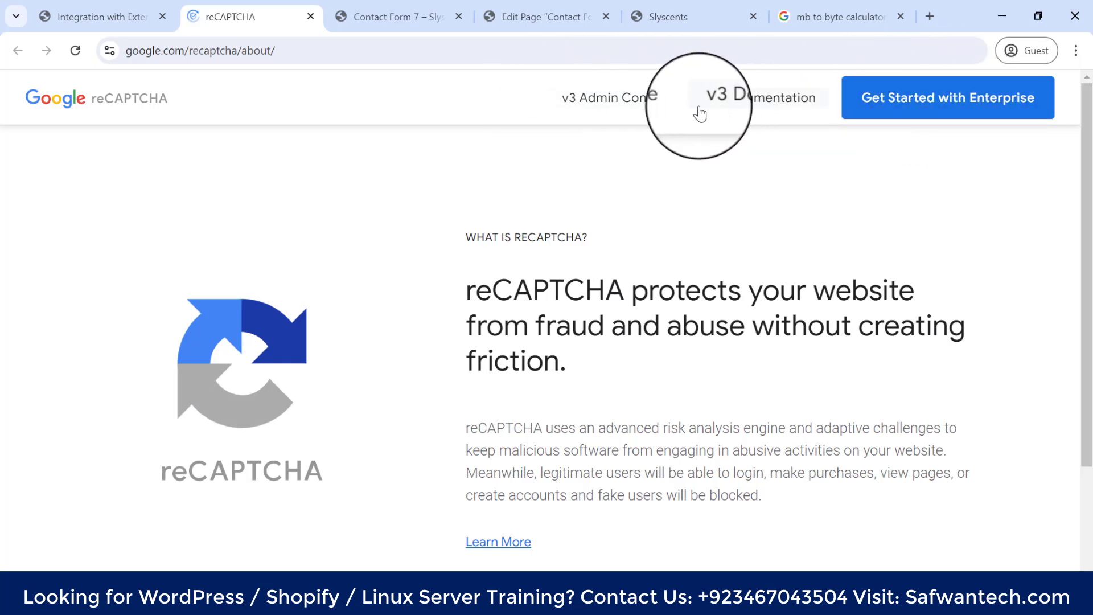
pyautogui.click(601, 105)
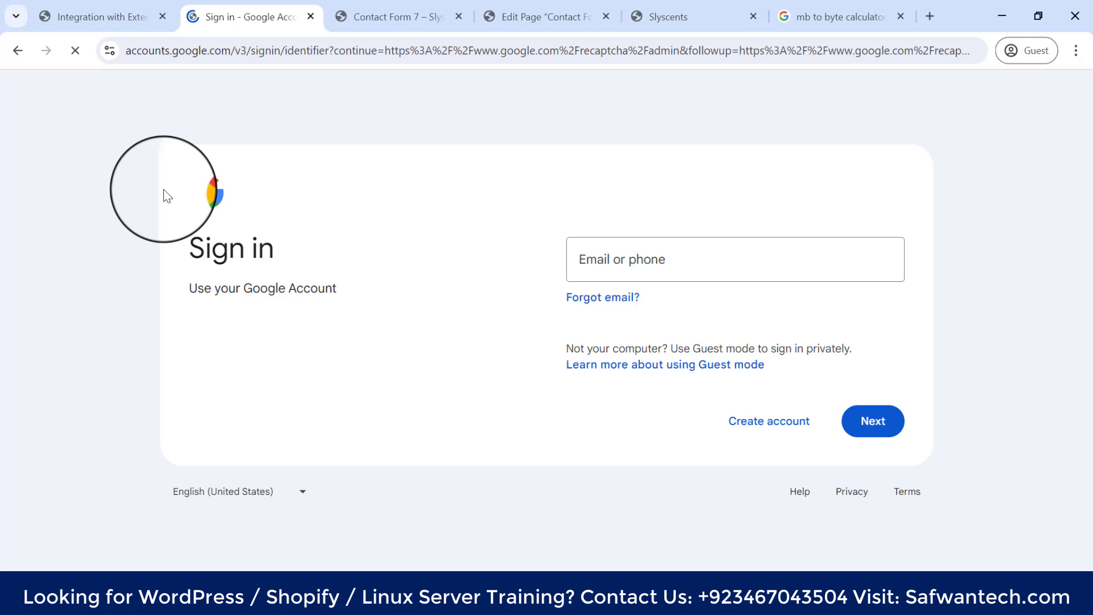
# Return to the WordPress integration page, open the reCAPTCHA integration setup, and inspect its Site Key and Secret Key fields.
pyautogui.click(94, 16)
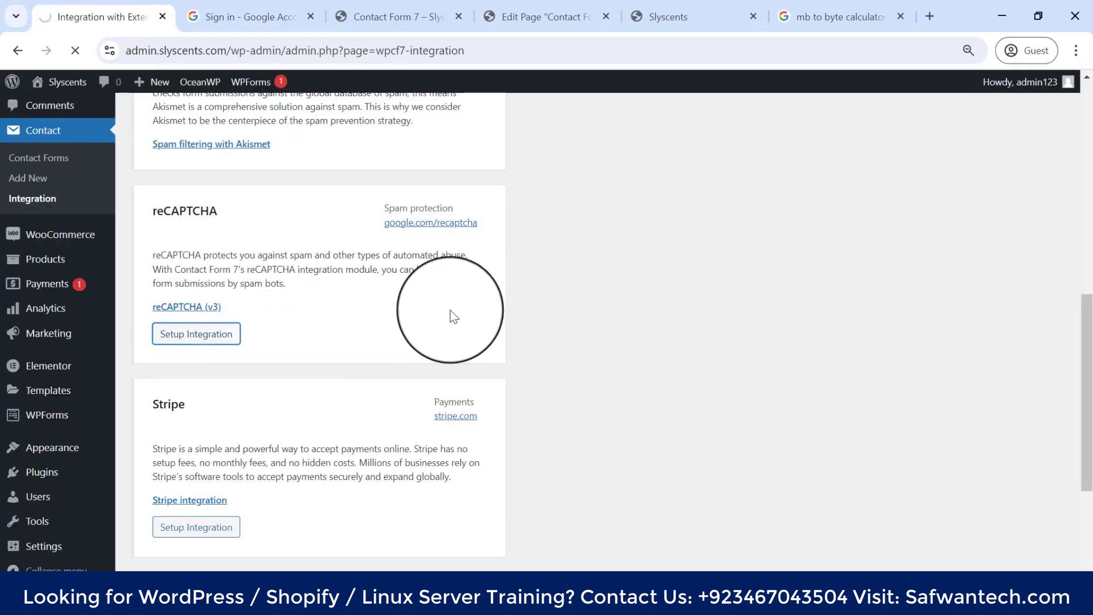
pyautogui.scroll(-3, 449, 312)
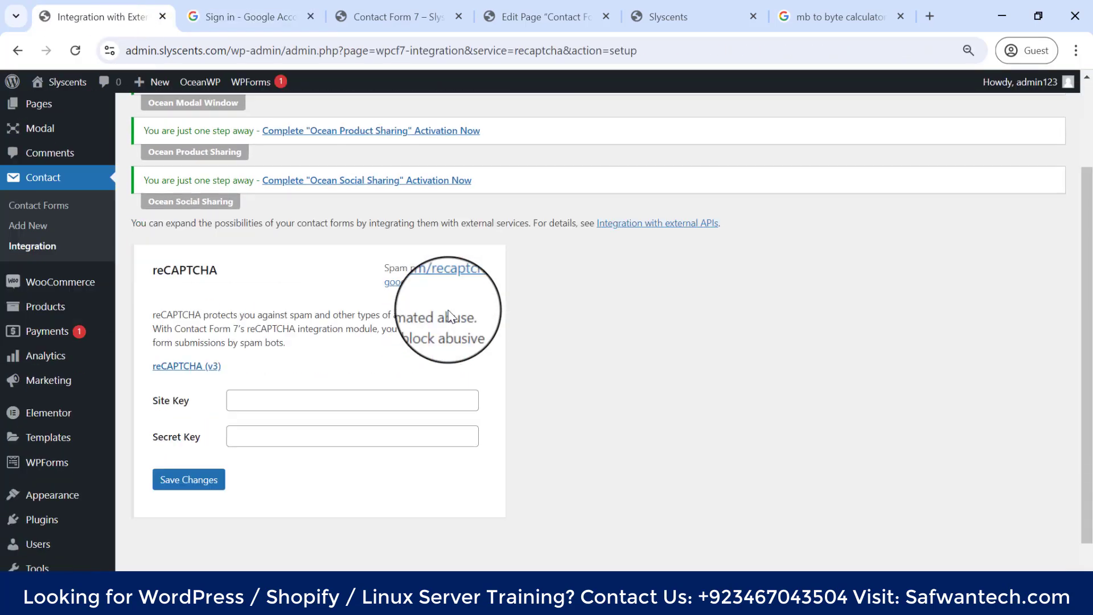
pyautogui.moveTo(141, 361); pyautogui.dragTo(224, 389)
pyautogui.click(206, 385)
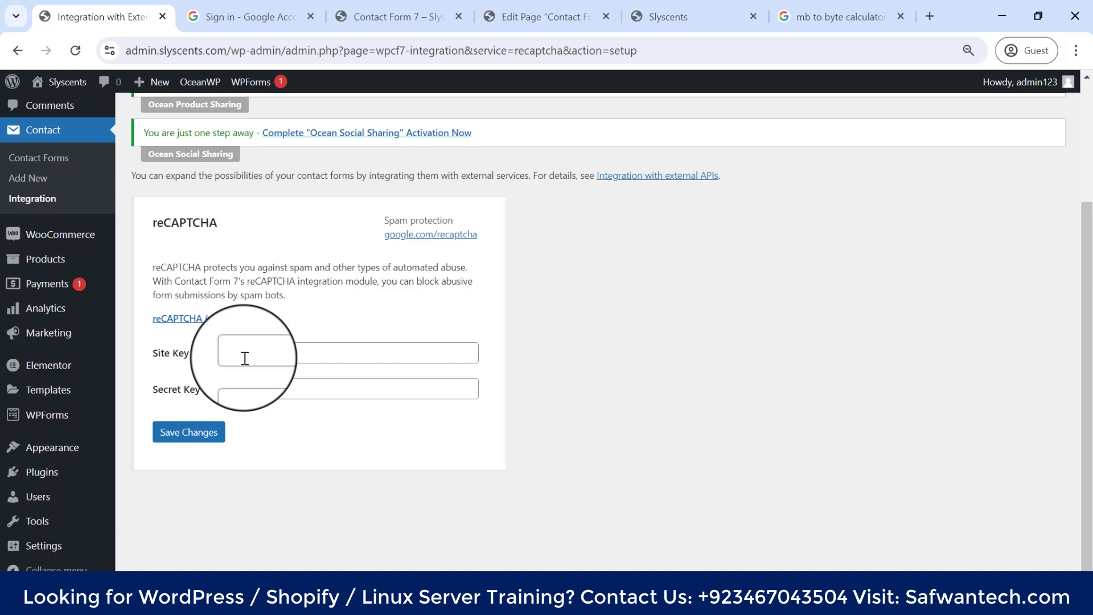
pyautogui.click(254, 388)
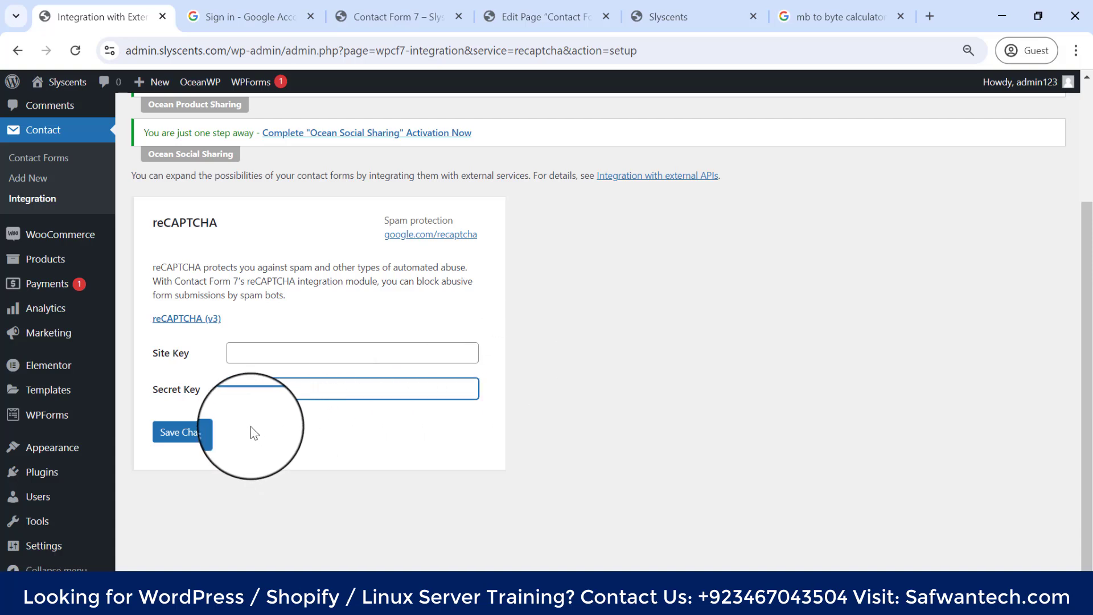
pyautogui.click(318, 439)
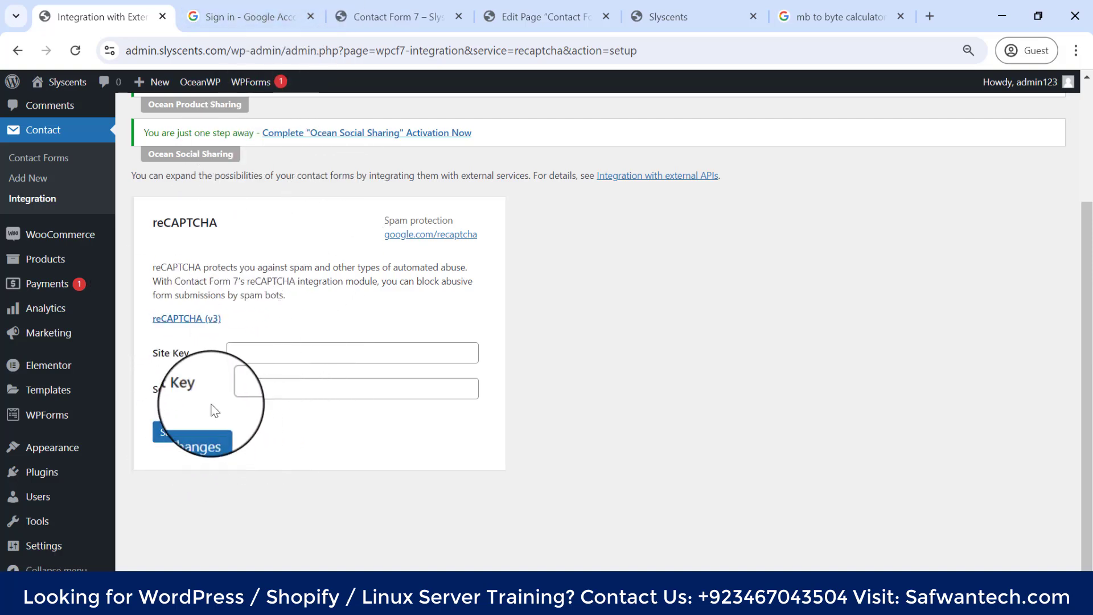
# Go back to the full integration list and review the Brevo, Akismet, reCAPTCHA, Stripe and Constant Contact entries.
pyautogui.scroll(3, 154, 168)
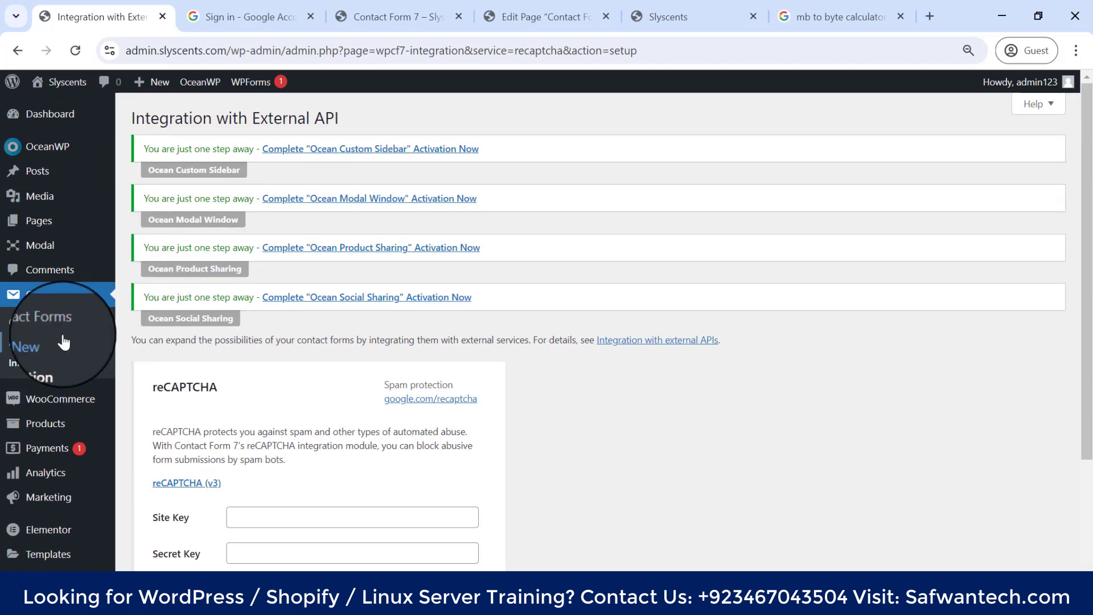
pyautogui.click(34, 364)
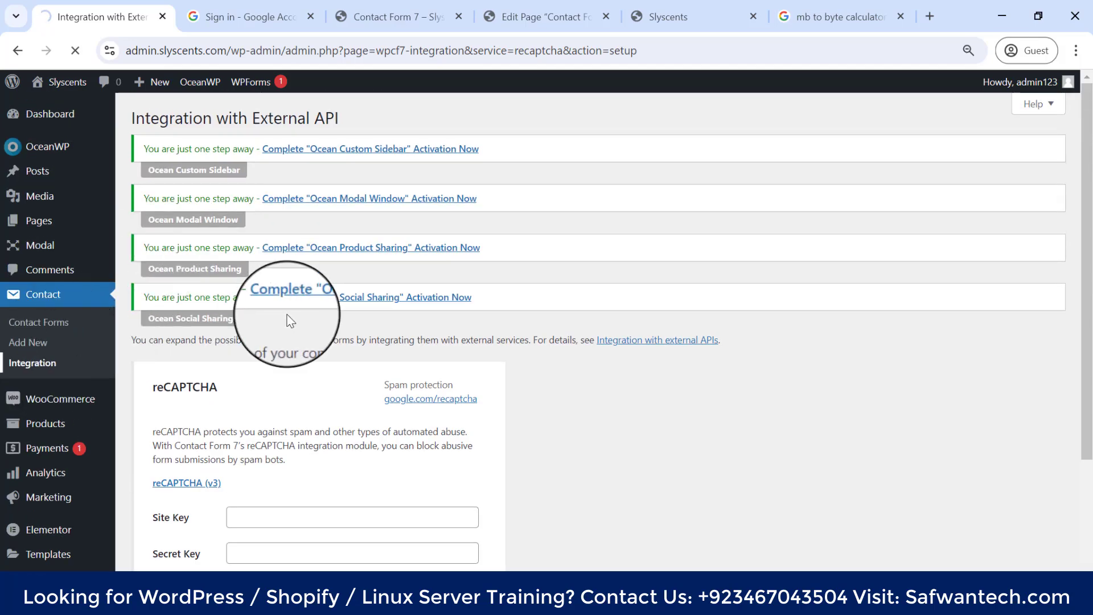
pyautogui.scroll(-4, 293, 316)
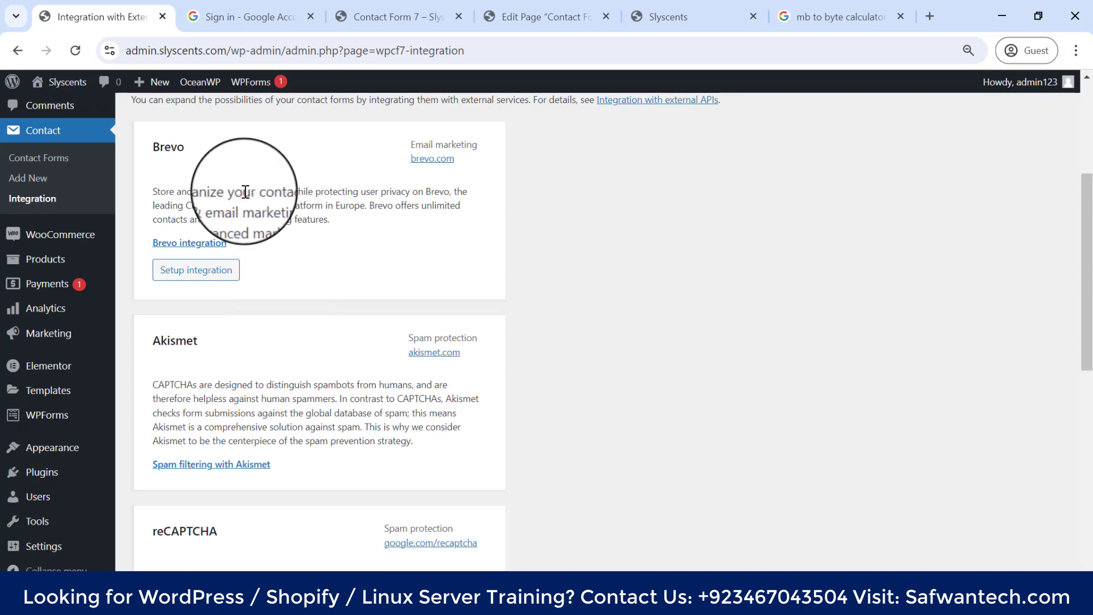
pyautogui.scroll(-7, 154, 156)
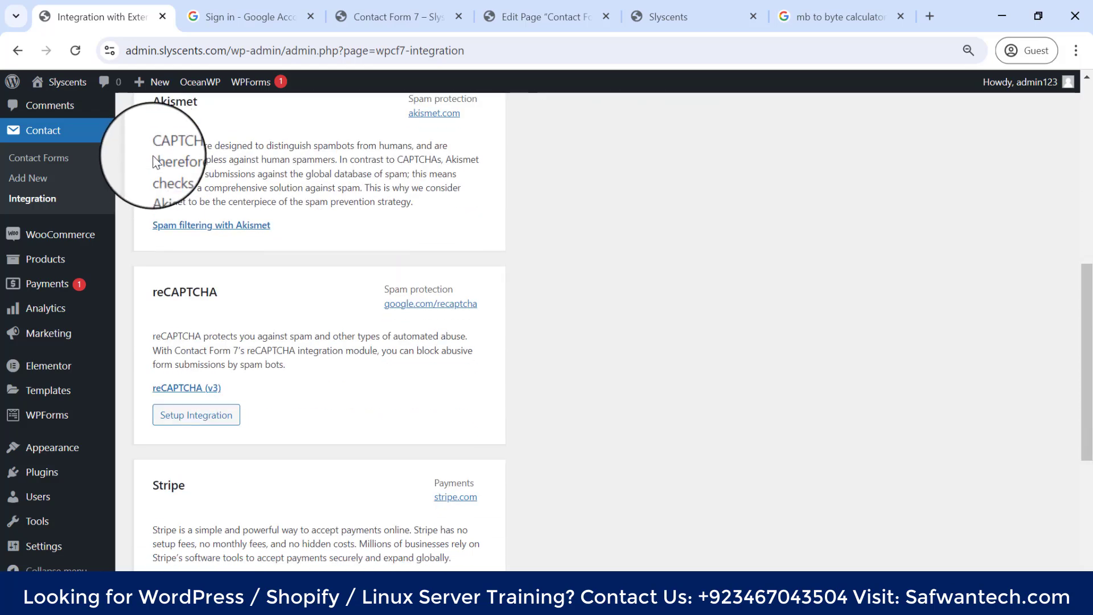
pyautogui.scroll(-3, 155, 156)
pyautogui.scroll(4, 154, 165)
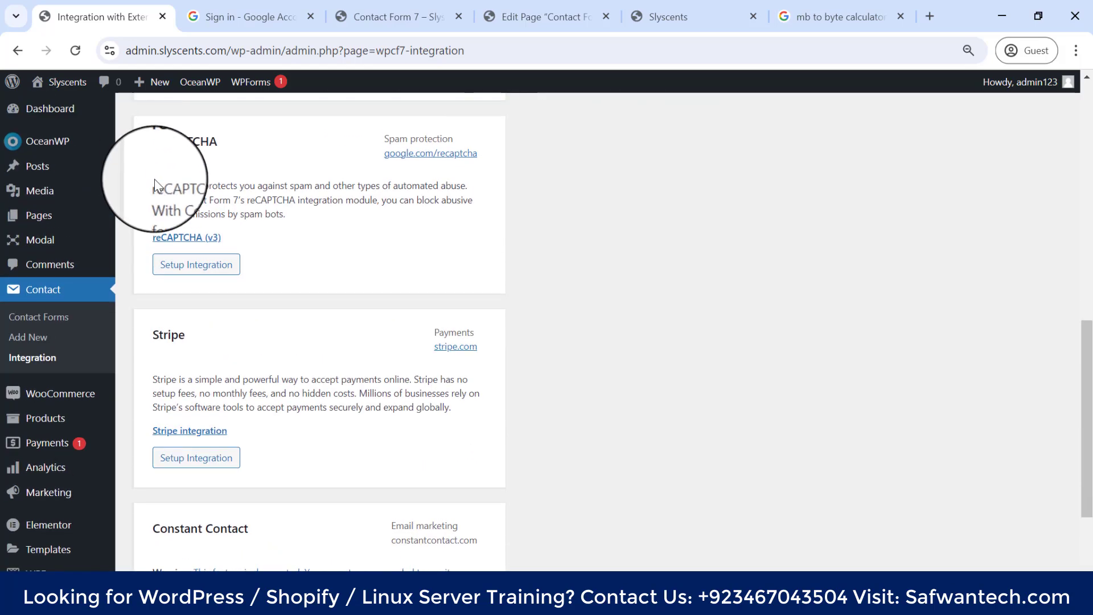
pyautogui.scroll(-2, 234, 228)
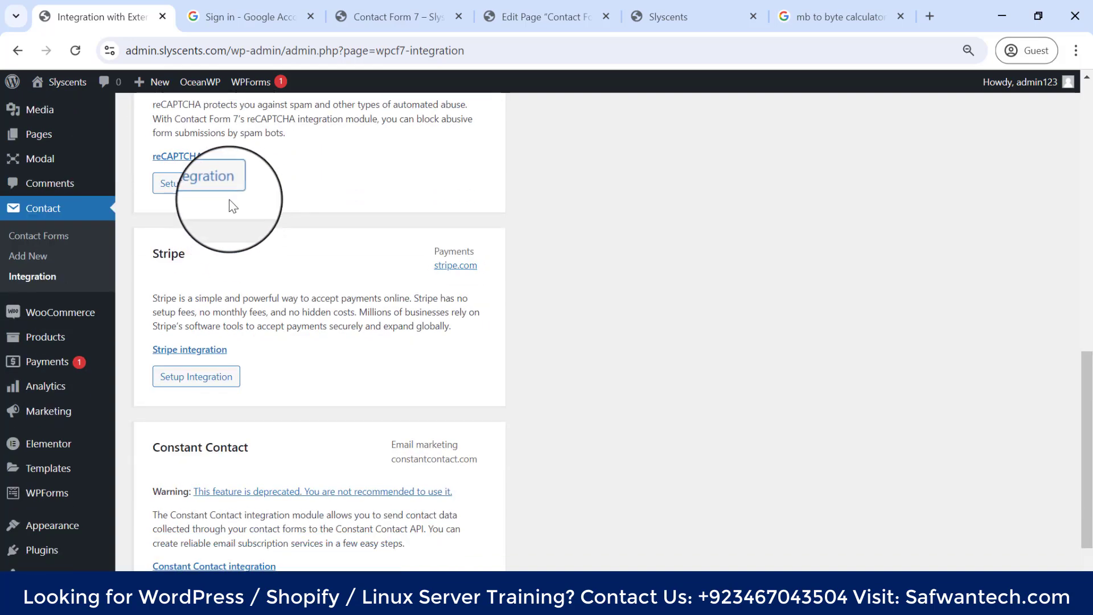
pyautogui.scroll(-2, 231, 217)
pyautogui.scroll(2, 265, 207)
pyautogui.scroll(2, 265, 207)
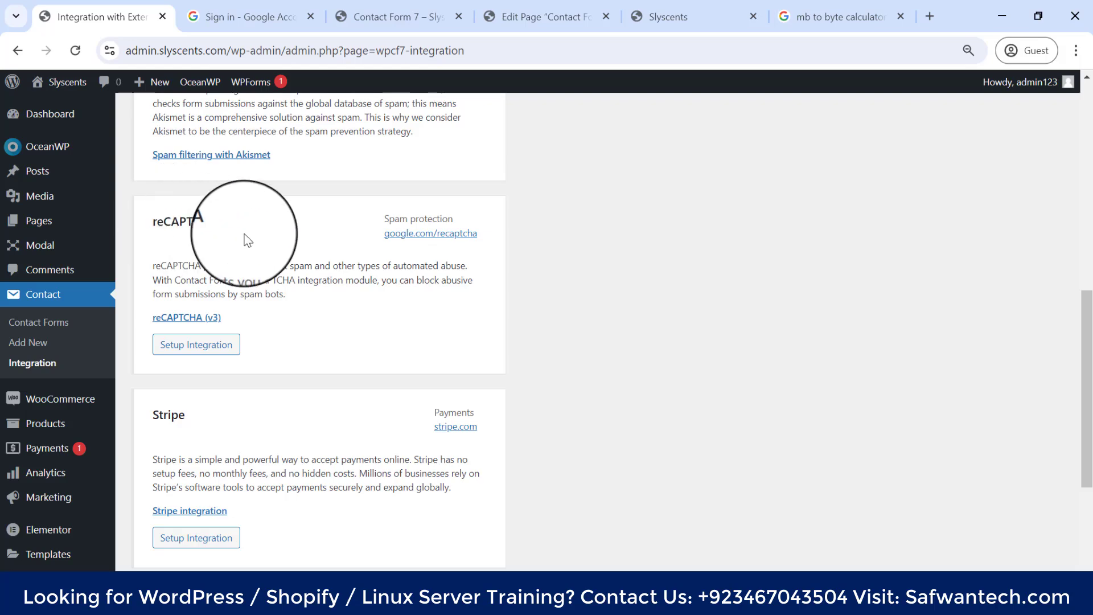
pyautogui.scroll(-3, 257, 231)
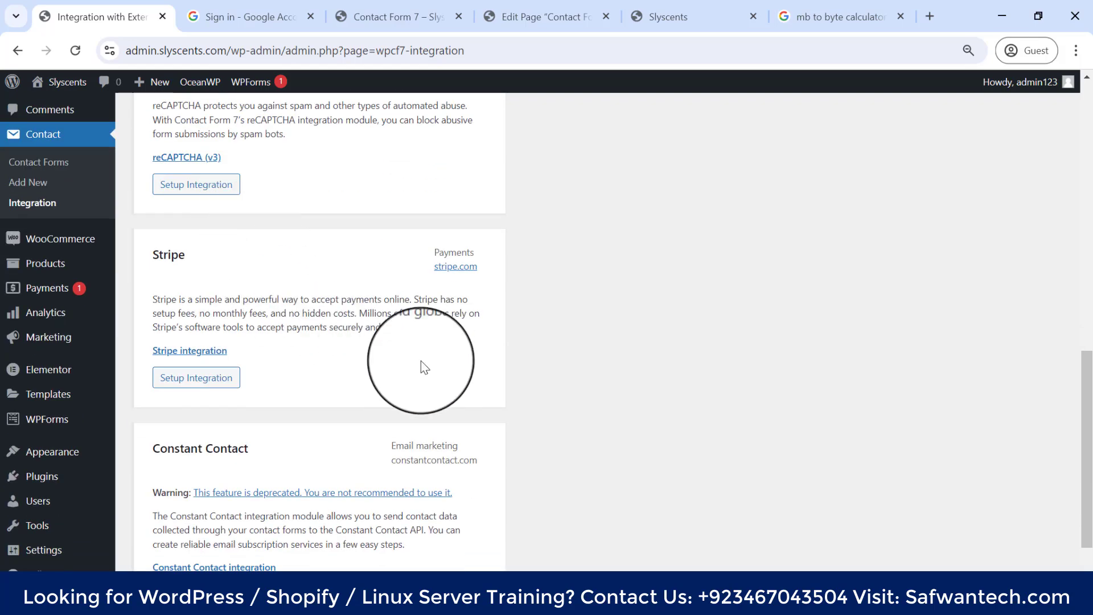
pyautogui.scroll(-2, 337, 357)
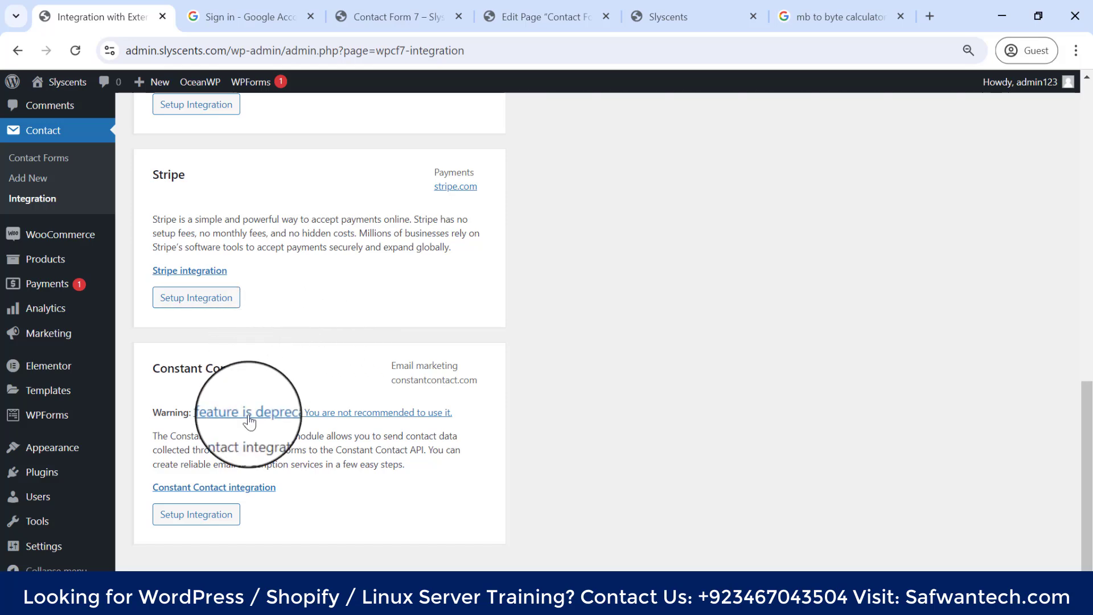
# Leave the integration list and open the installed plugins list, down to the Contact Form 7 entry.
pyautogui.scroll(6, 248, 290)
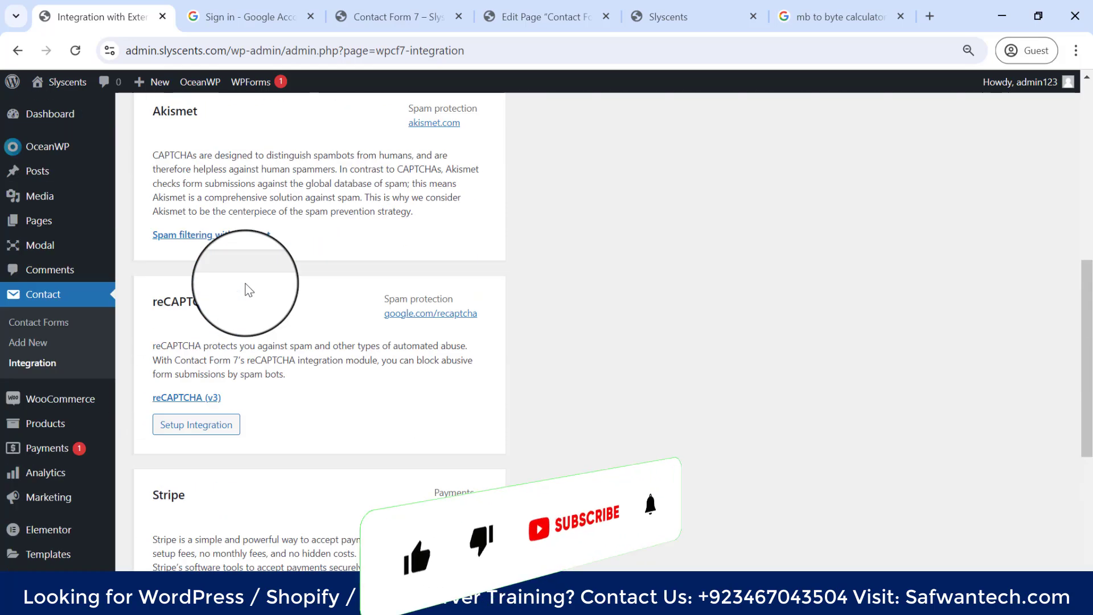
pyautogui.scroll(8, 249, 291)
pyautogui.scroll(-3, 60, 473)
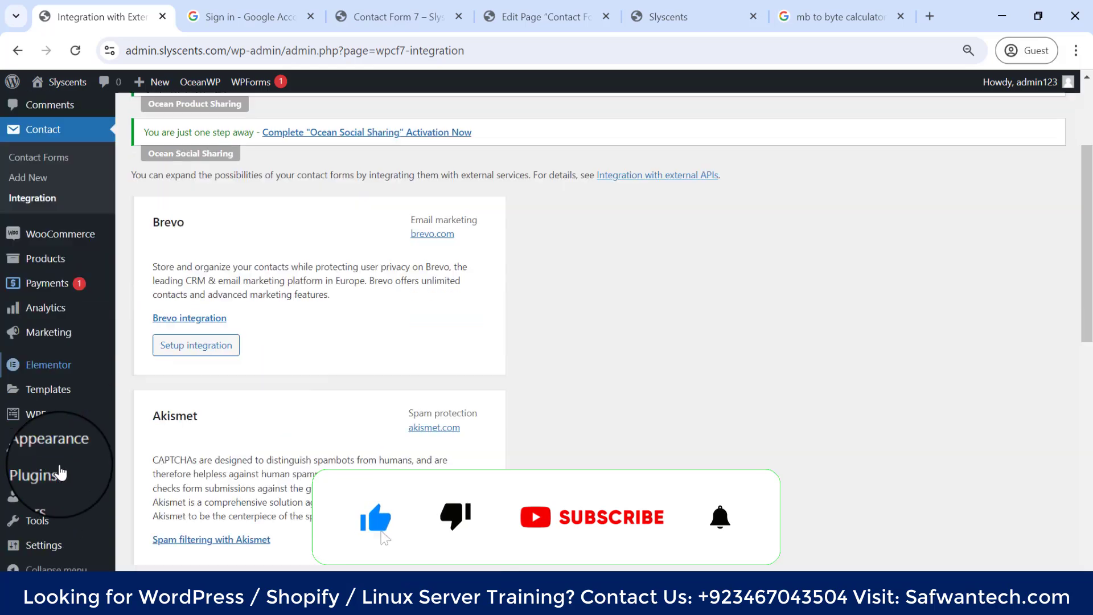
pyautogui.scroll(-3, 60, 473)
pyautogui.click(162, 475)
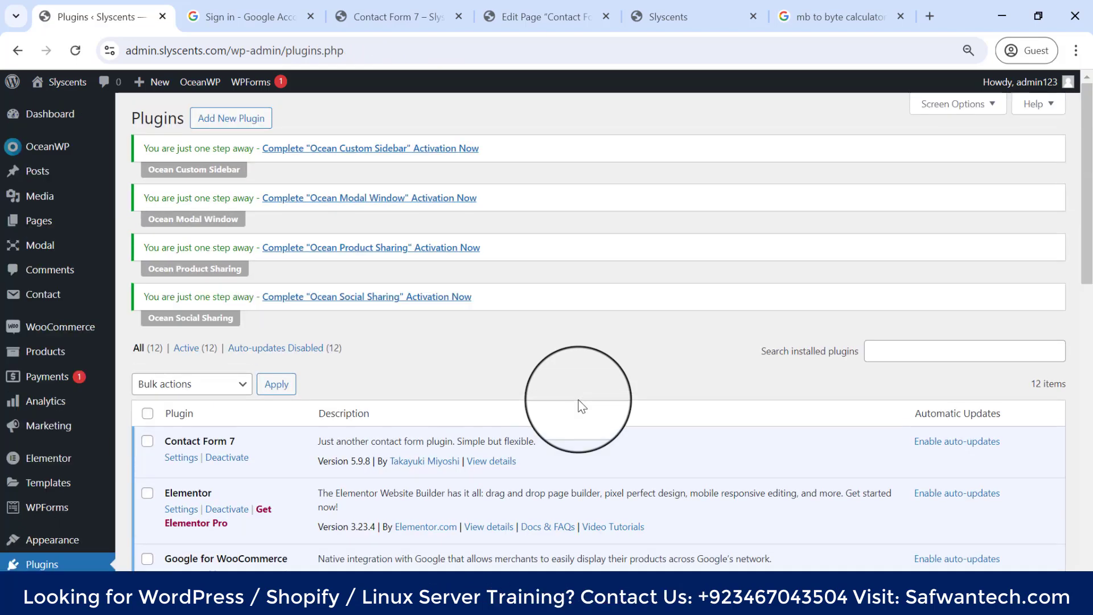
pyautogui.scroll(-4, 354, 330)
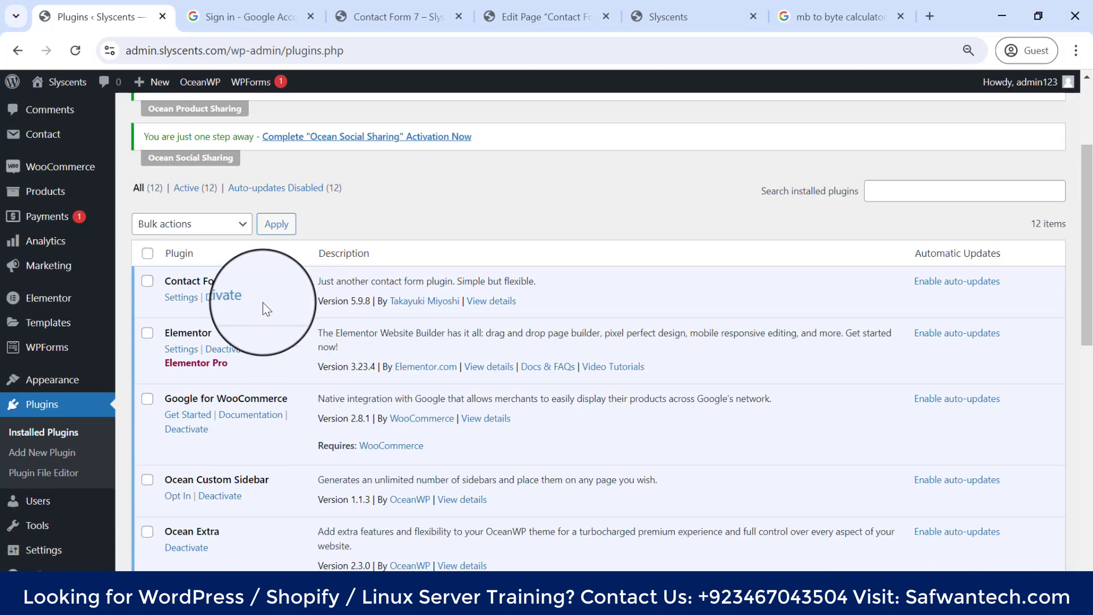
# Go to the Add Plugins page, search for "contact form 7 add ons", and browse the listed form plugins and add-ons.
pyautogui.scroll(4, 268, 264)
pyautogui.click(214, 122)
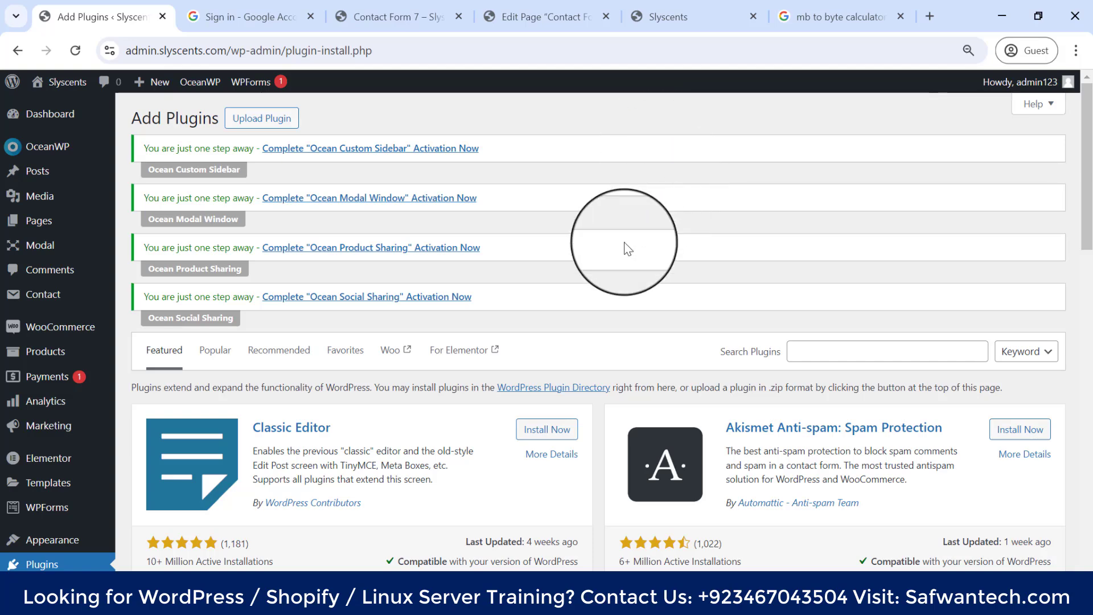
pyautogui.scroll(-4, 504, 306)
pyautogui.scroll(1, 855, 183)
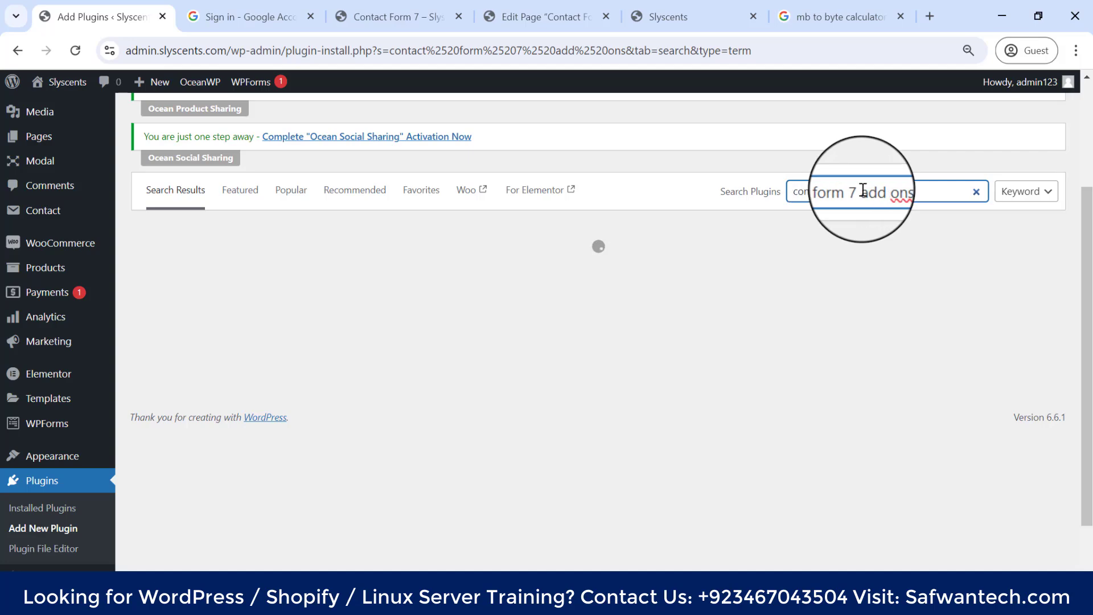
pyautogui.moveTo(866, 191); pyautogui.dragTo(844, 188)
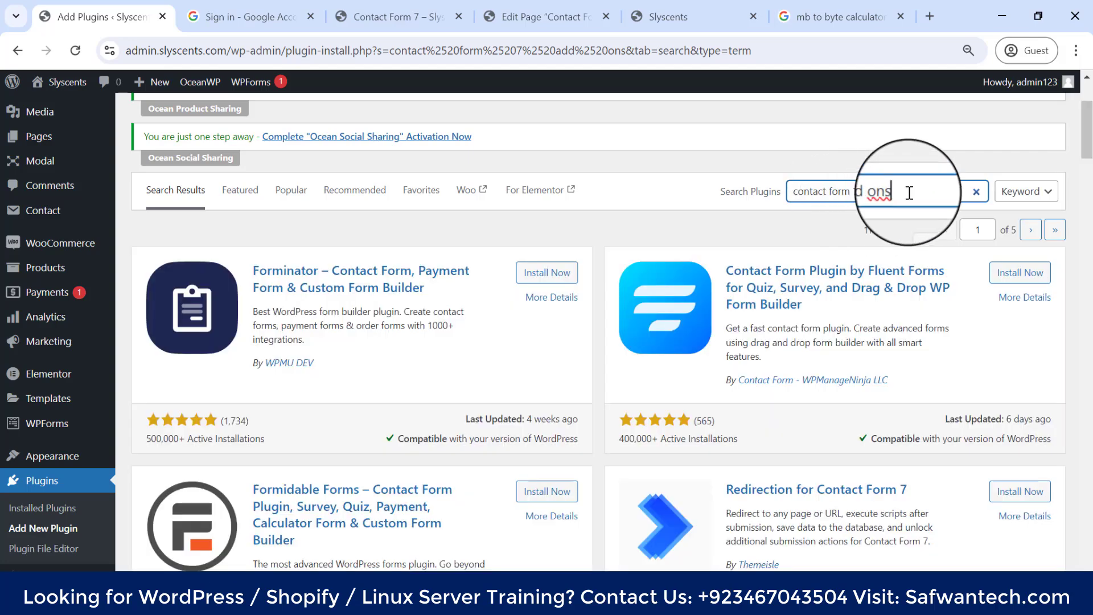
pyautogui.moveTo(915, 194); pyautogui.dragTo(856, 194)
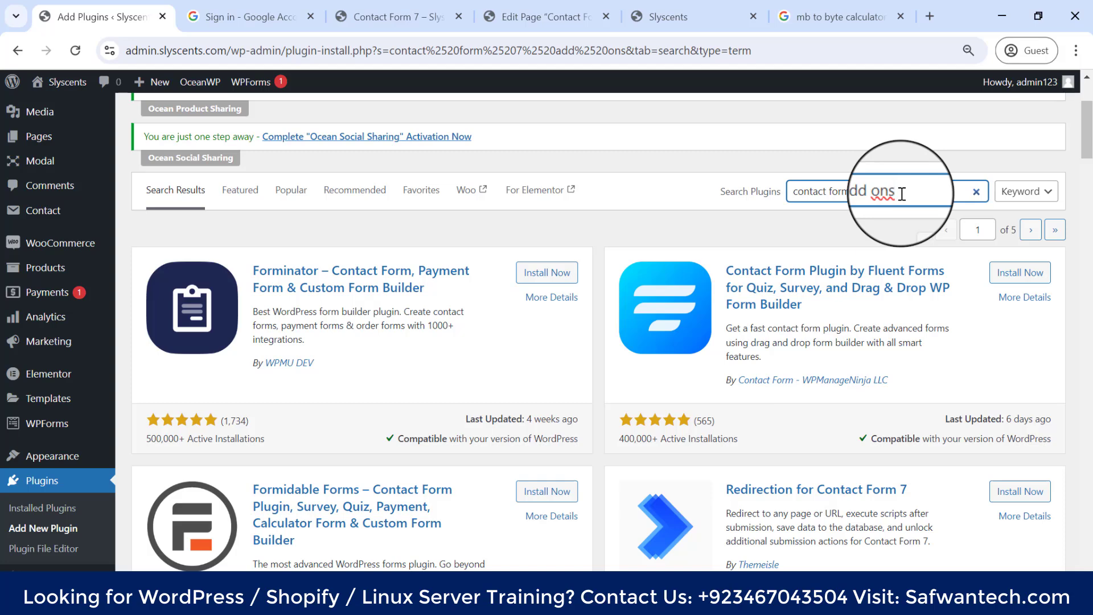
pyautogui.scroll(-3, 902, 194)
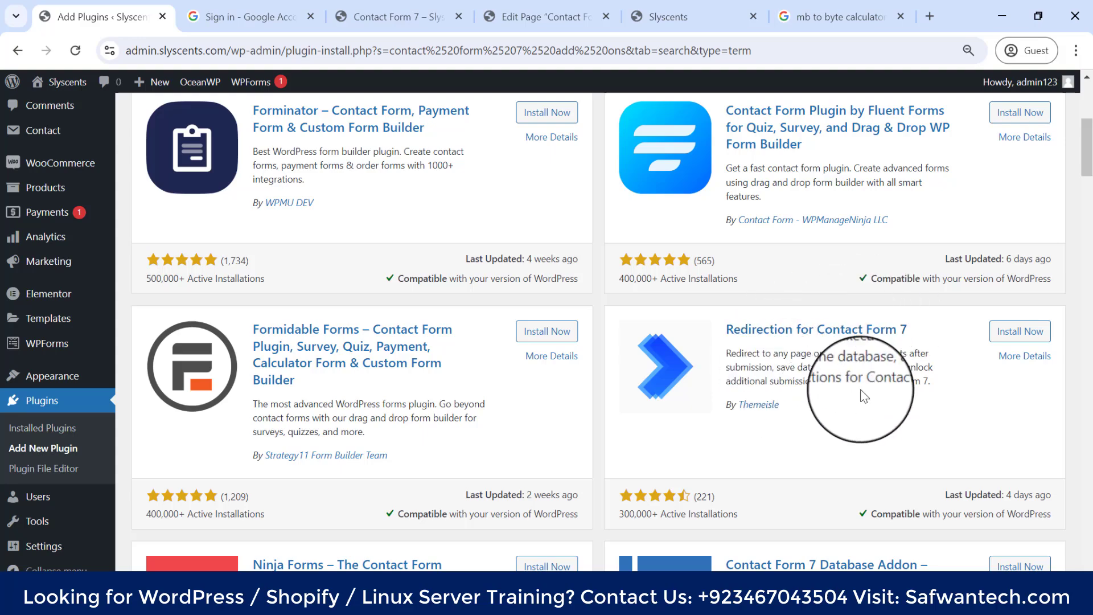
pyautogui.scroll(3, 735, 336)
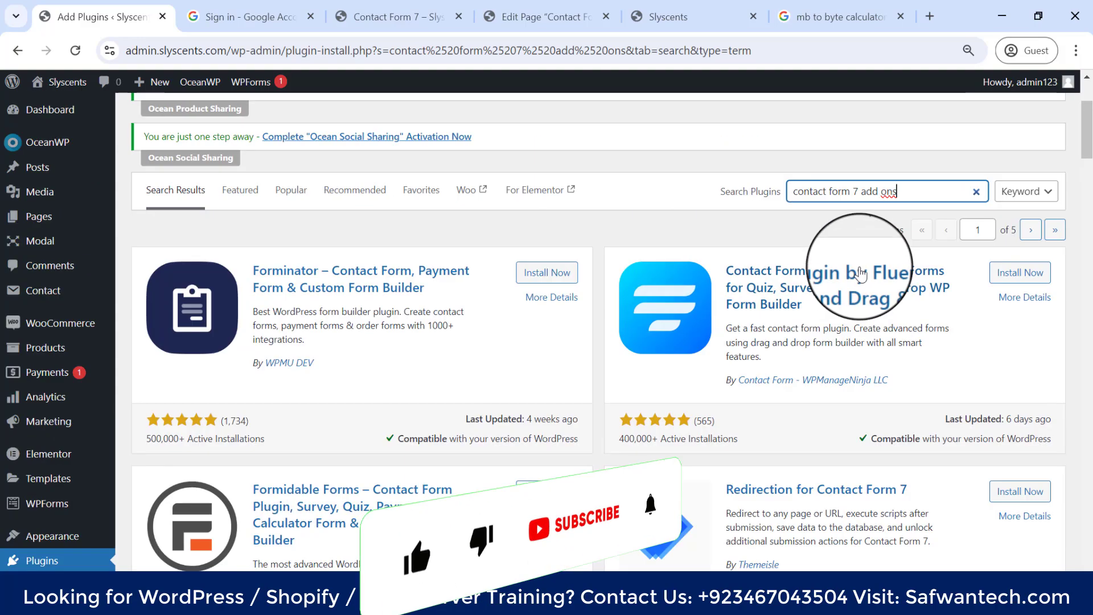
pyautogui.scroll(-7, 476, 317)
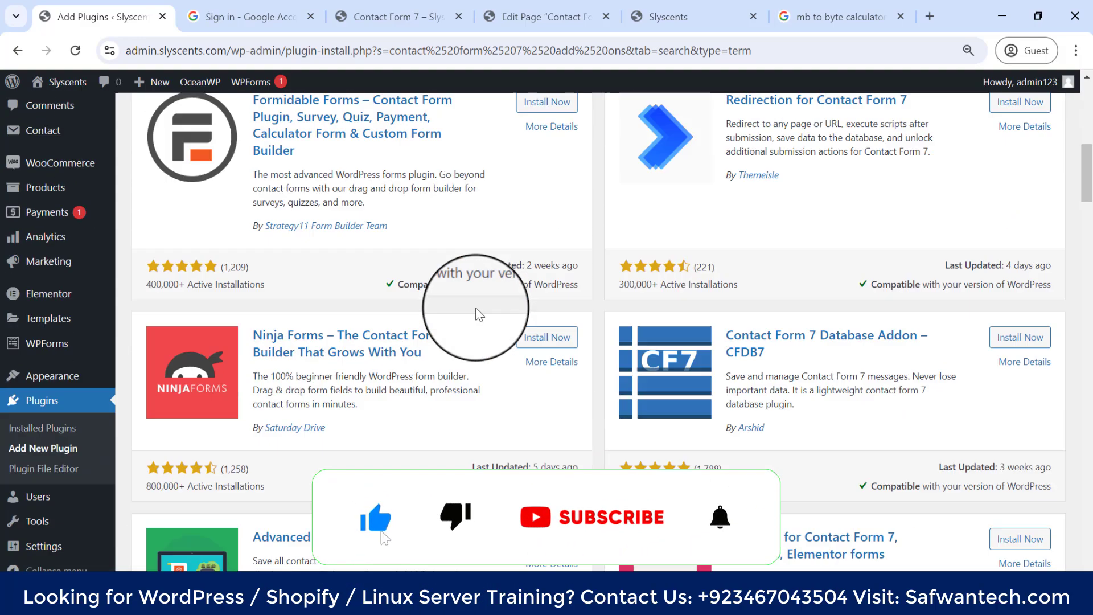
pyautogui.scroll(7, 566, 327)
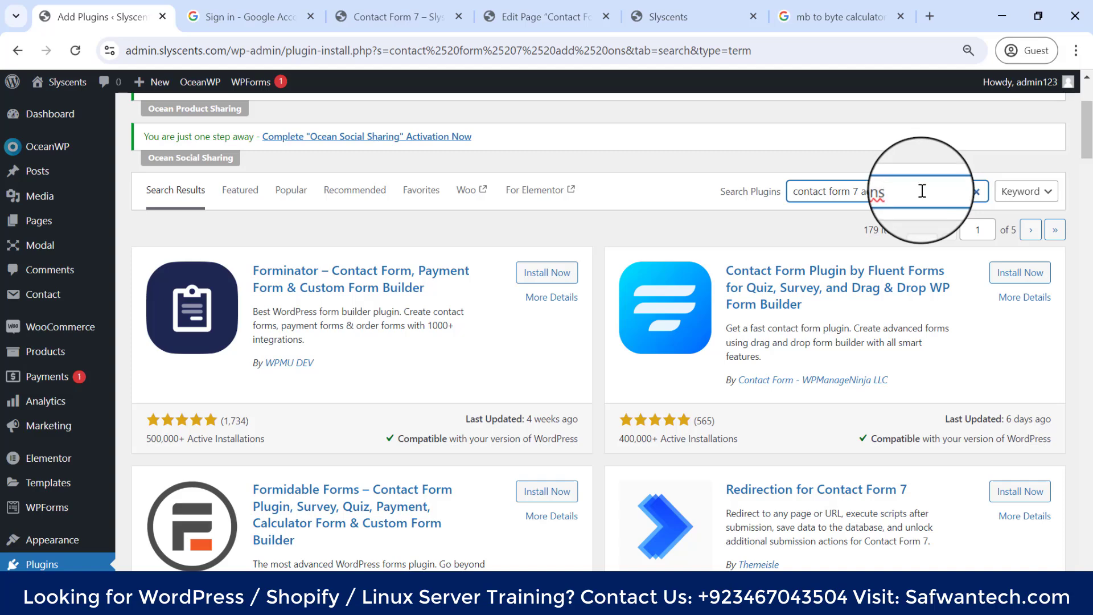
# Change the plugin search to "contact form 7 customizer" and browse the results down to Style Contact Form 7.
pyautogui.moveTo(923, 190); pyautogui.dragTo(862, 188)
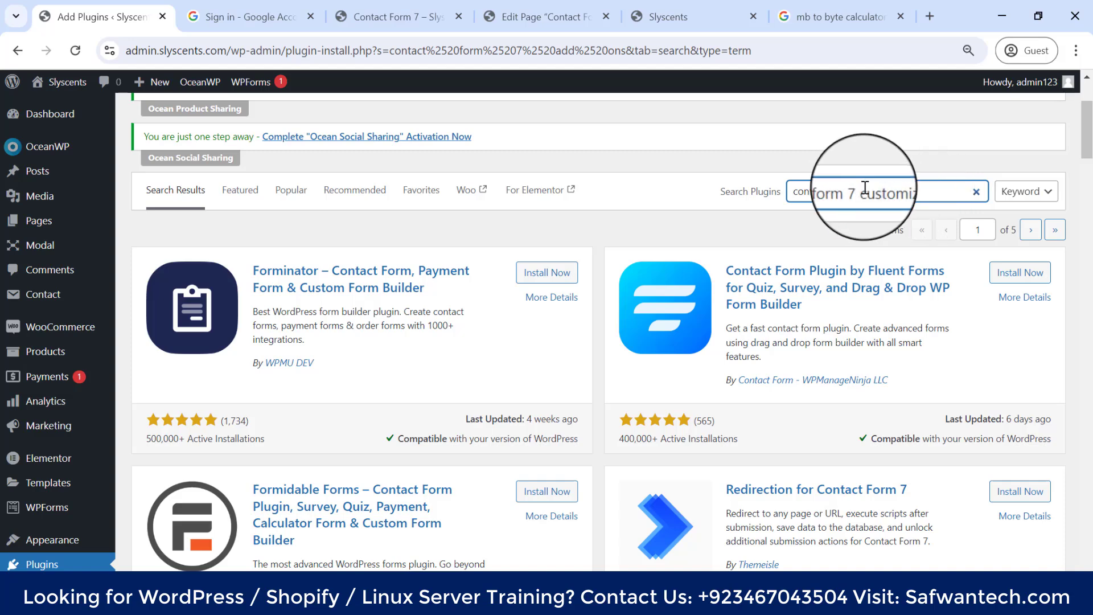
pyautogui.write('customizer')
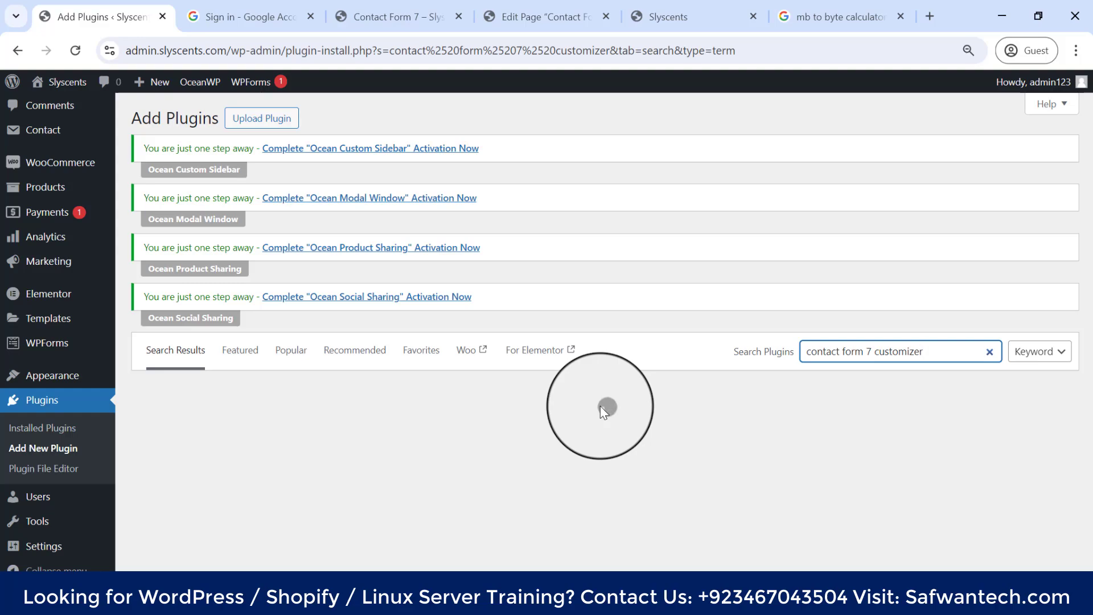
pyautogui.scroll(-5, 705, 315)
pyautogui.scroll(4, 401, 336)
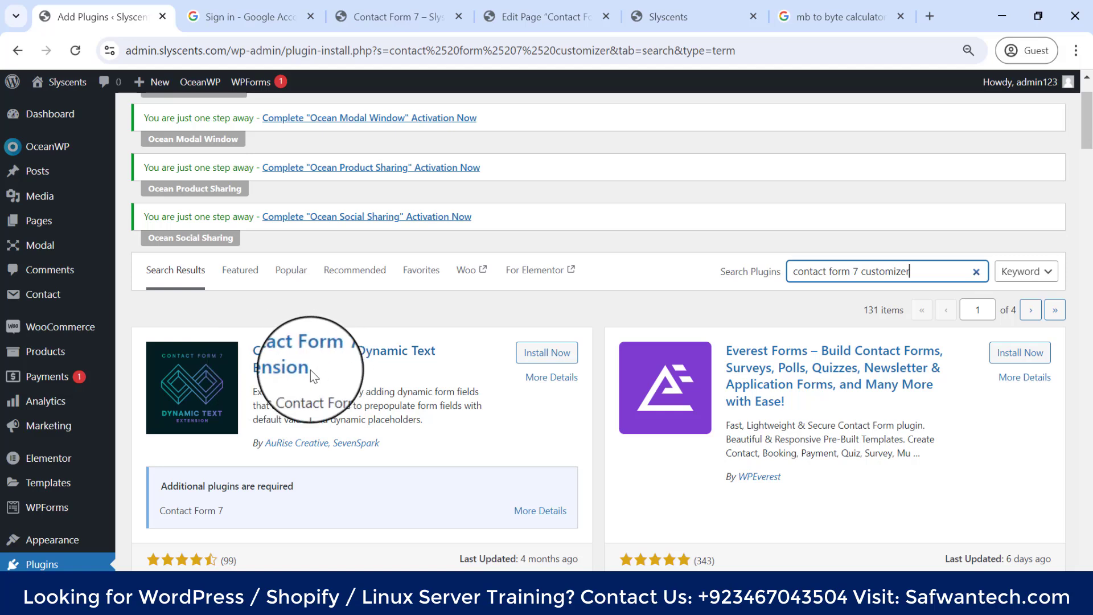
pyautogui.scroll(-1, 310, 370)
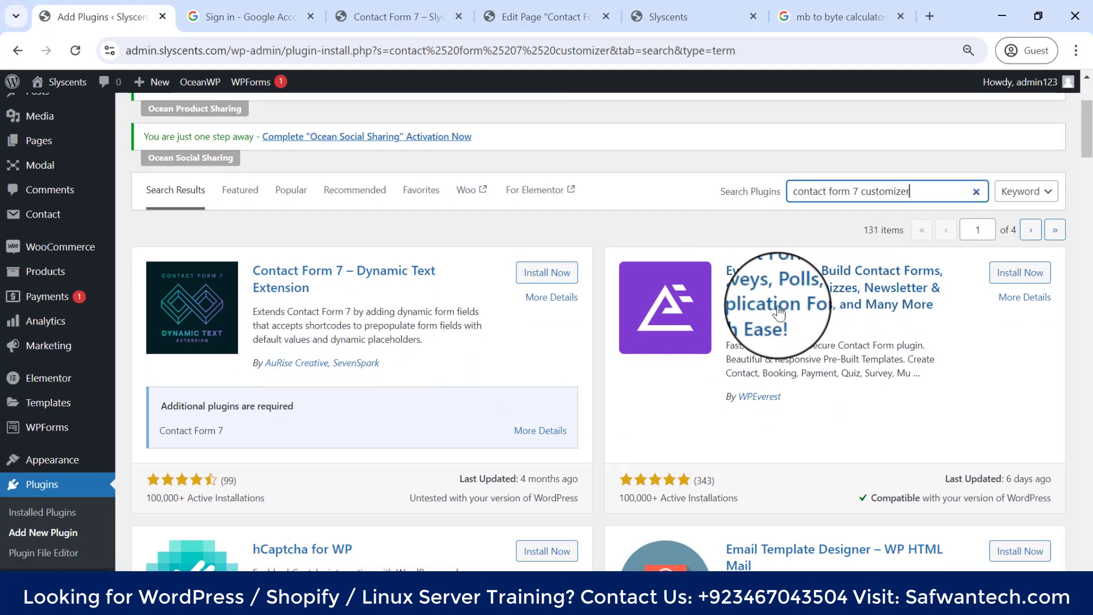
pyautogui.scroll(-3, 806, 284)
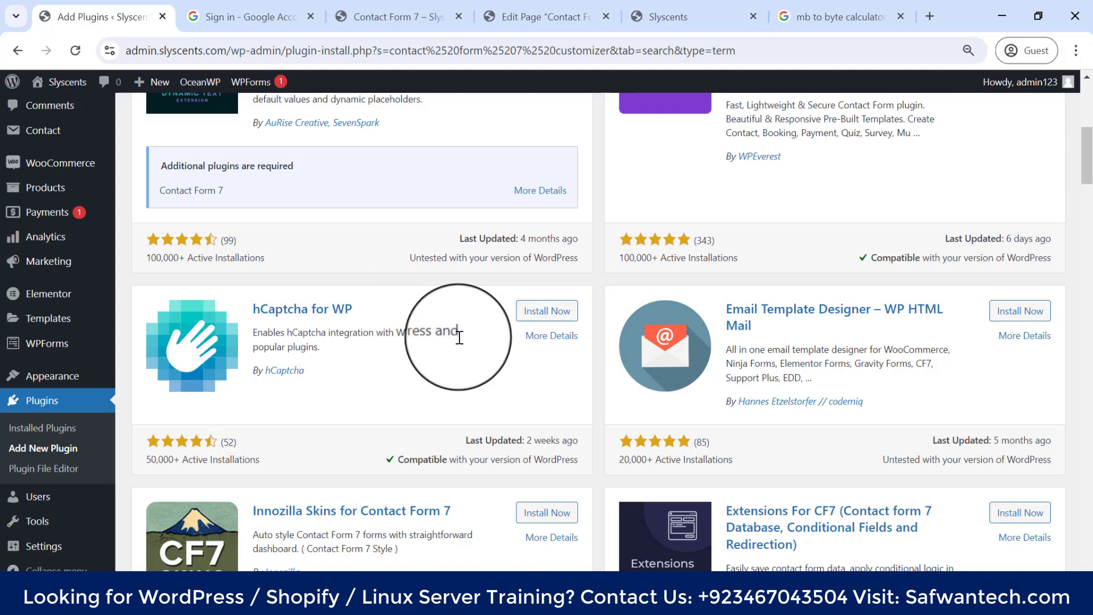
pyautogui.scroll(-3, 460, 337)
pyautogui.scroll(-2, 734, 365)
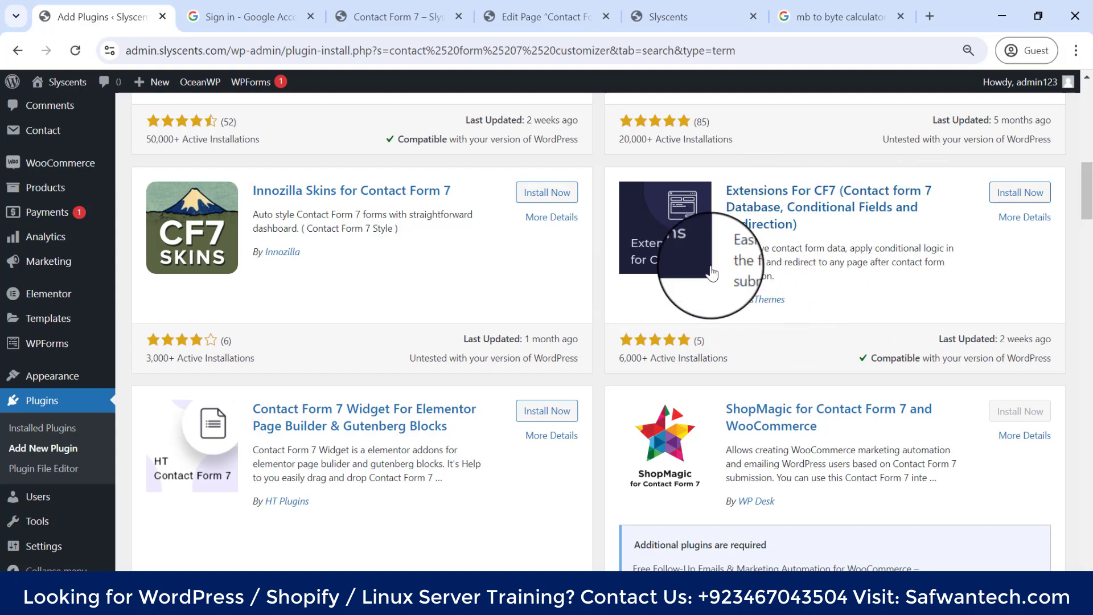
pyautogui.scroll(-5, 578, 251)
pyautogui.scroll(-3, 550, 381)
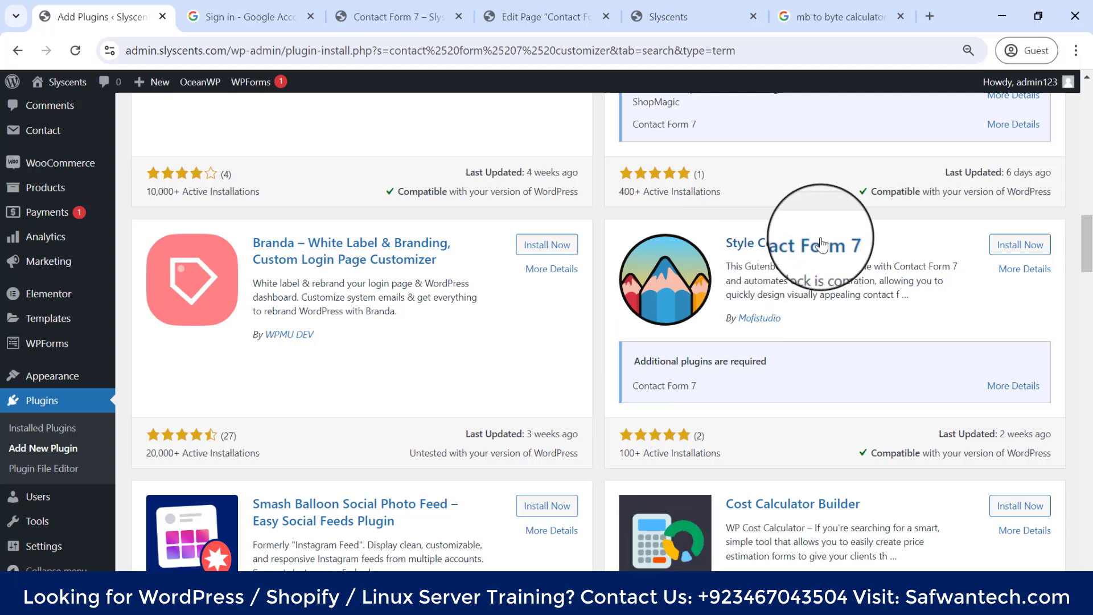
# Read the Style Contact Form 7 plugin's description and its additional plugin requirement.
pyautogui.moveTo(732, 266); pyautogui.dragTo(939, 268)
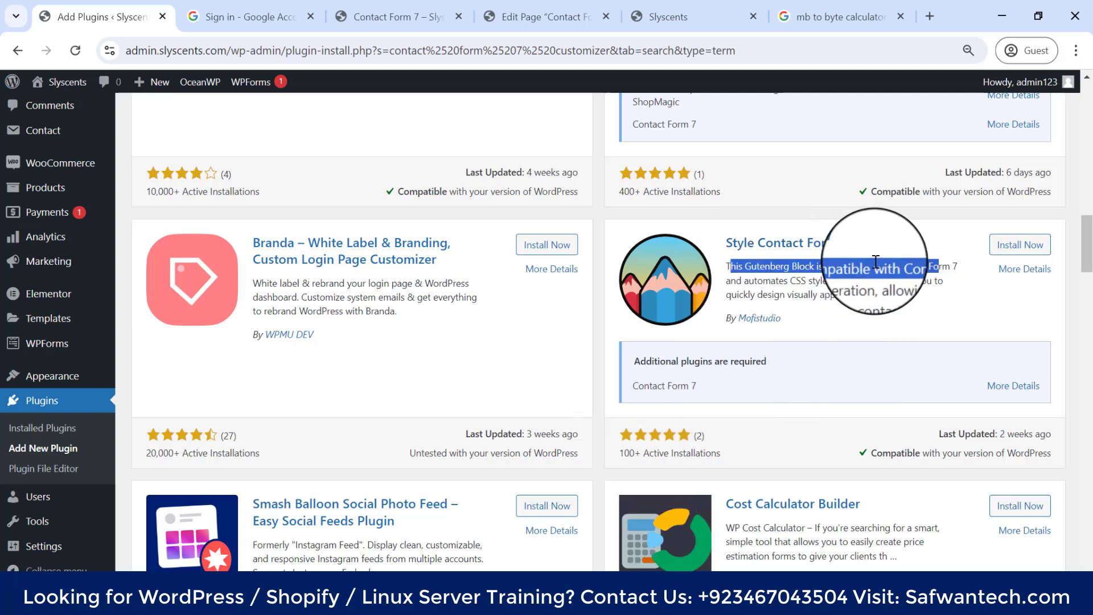
pyautogui.doubleClick(780, 283)
pyautogui.click(747, 281)
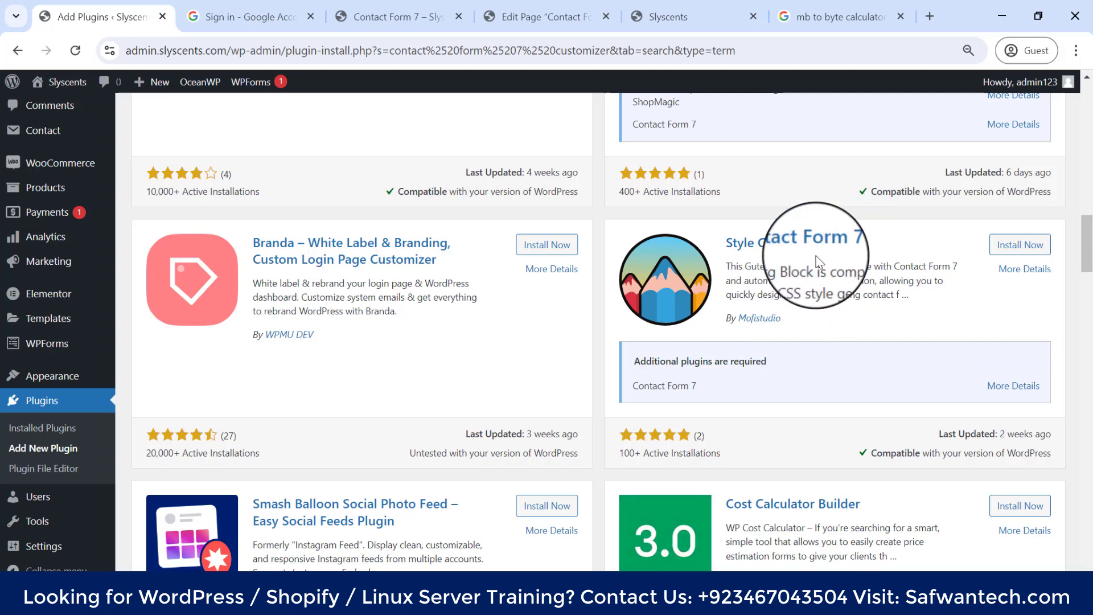
pyautogui.scroll(-2, 818, 262)
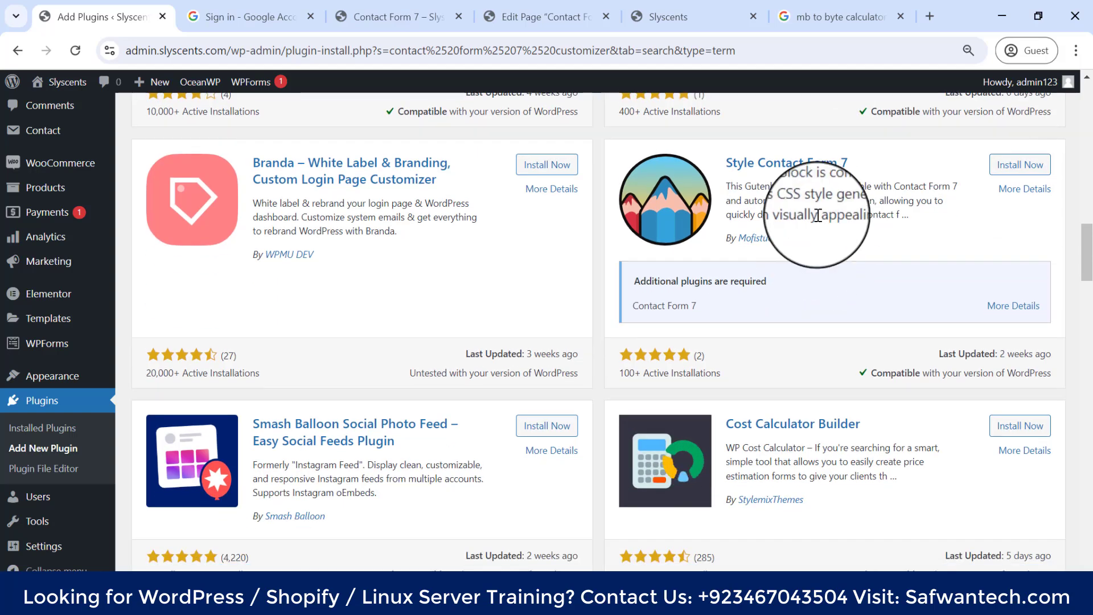
pyautogui.scroll(2, 818, 245)
pyautogui.moveTo(701, 386); pyautogui.dragTo(636, 388)
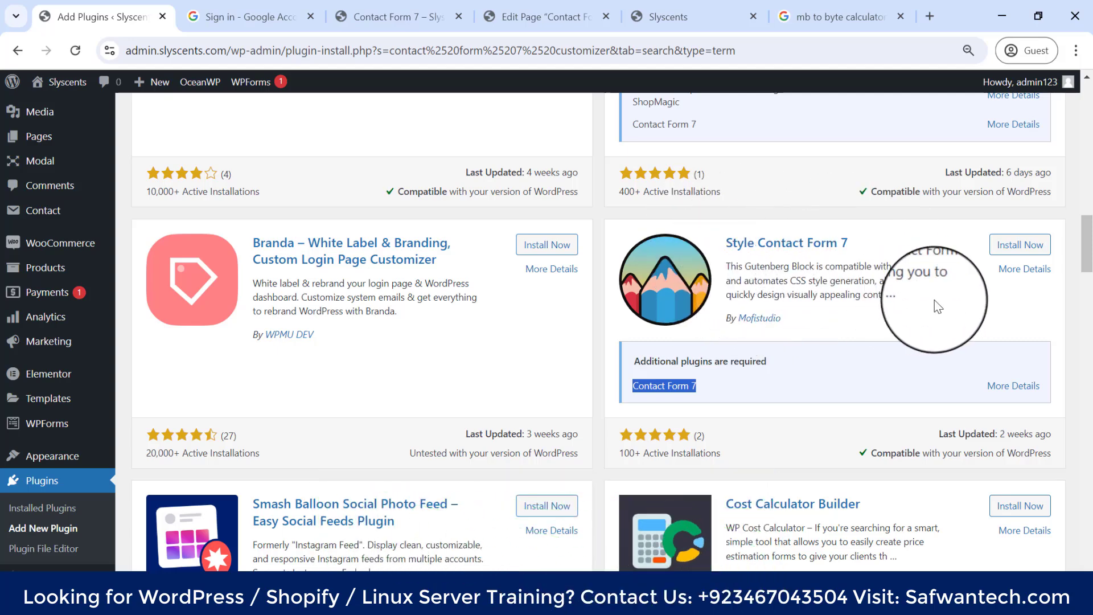
# Skim the remaining customizer results and shorten the plugin search to "contact form 7".
pyautogui.scroll(-10, 555, 386)
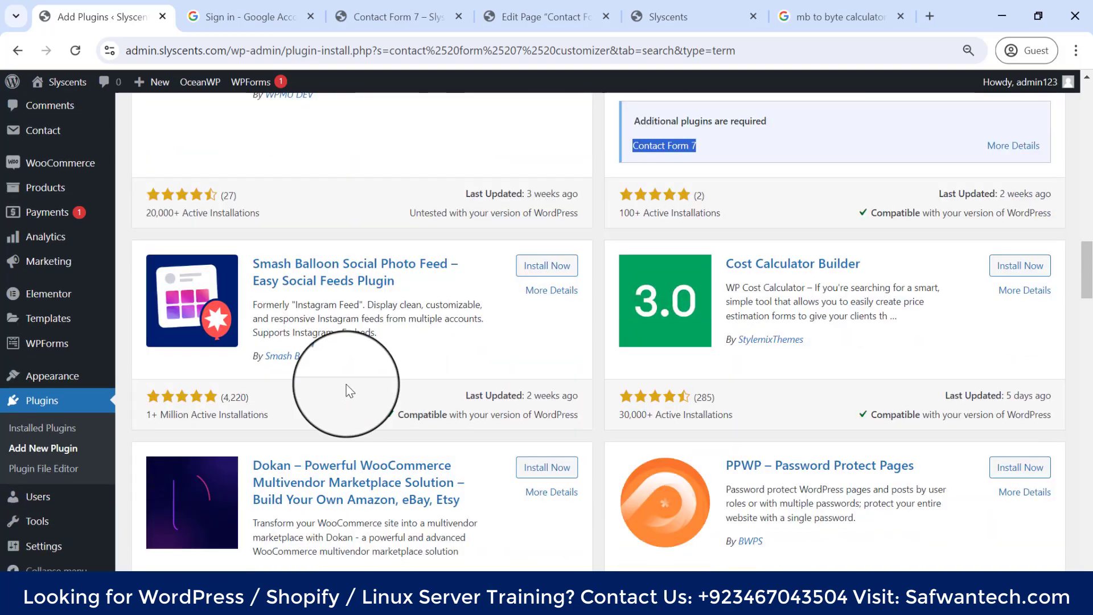
pyautogui.scroll(-5, 742, 341)
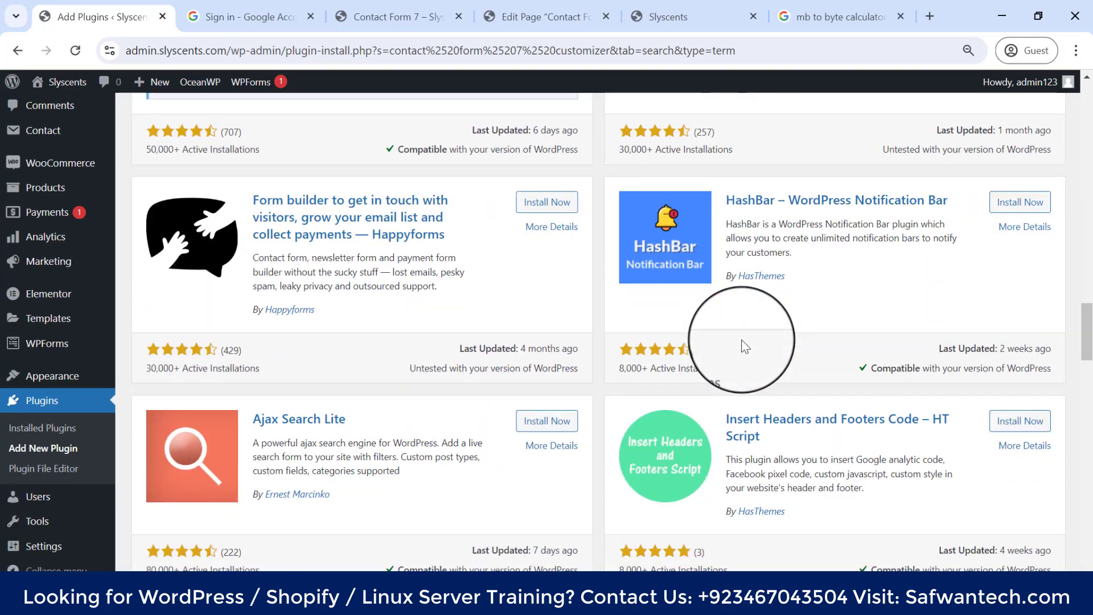
pyautogui.scroll(12, 744, 330)
pyautogui.scroll(10, 760, 311)
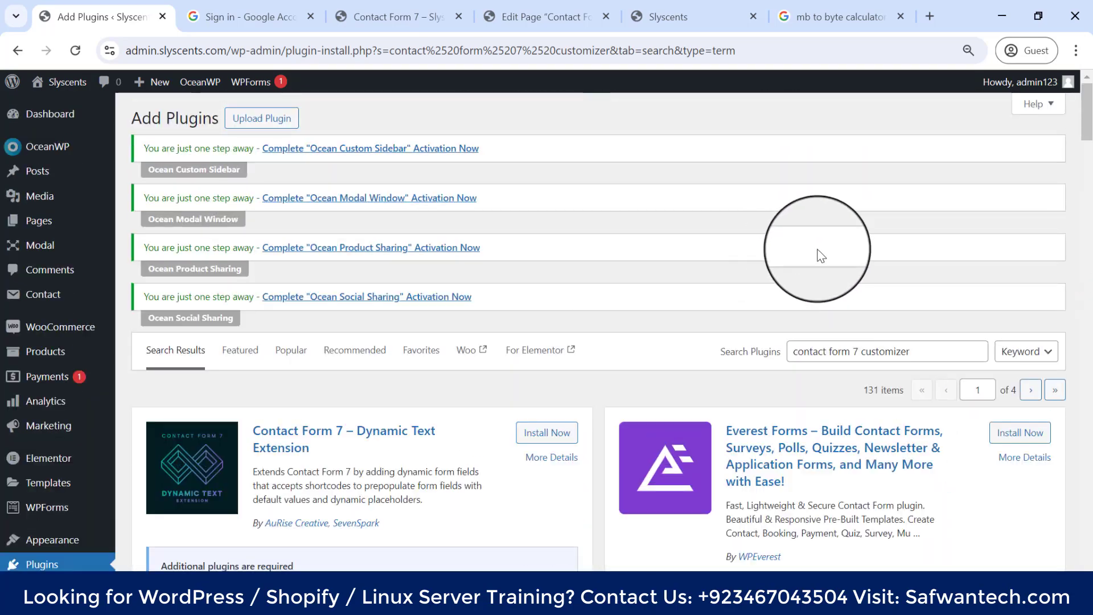
pyautogui.click(936, 349)
pyautogui.moveTo(937, 350); pyautogui.dragTo(878, 348)
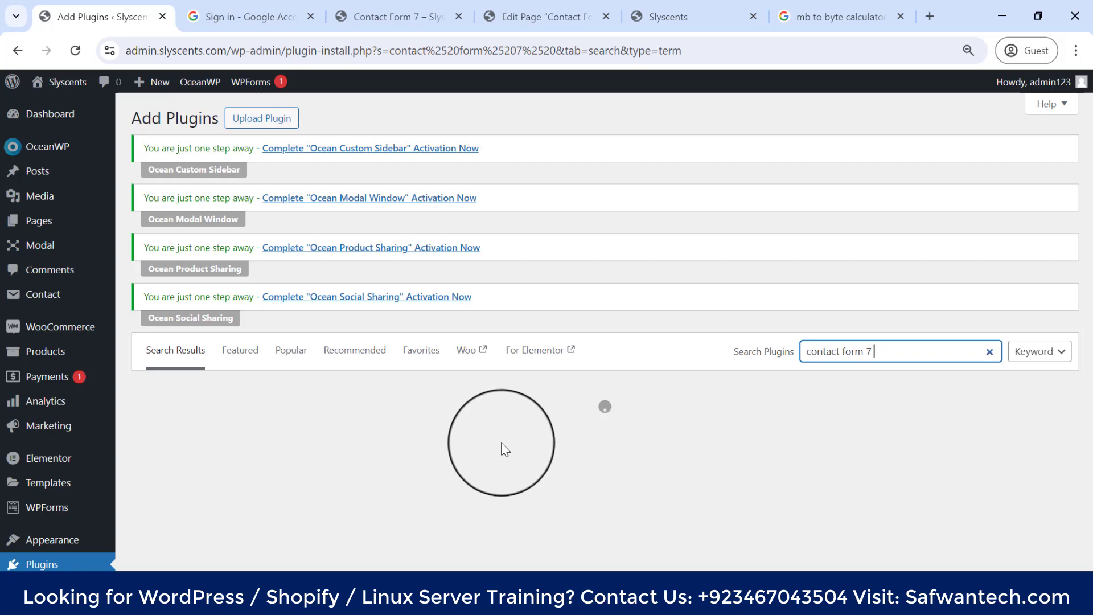
# Browse the Contact Form 7 search results and read the description of Ultimate Addons for Contact Form 7.
pyautogui.scroll(-4, 709, 292)
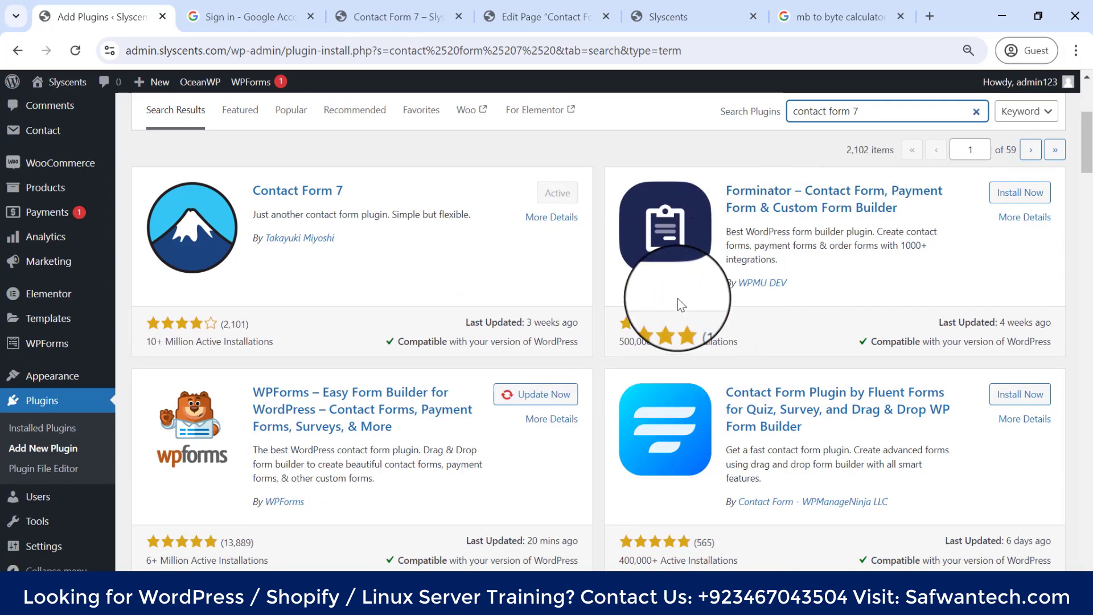
pyautogui.scroll(-3, 556, 353)
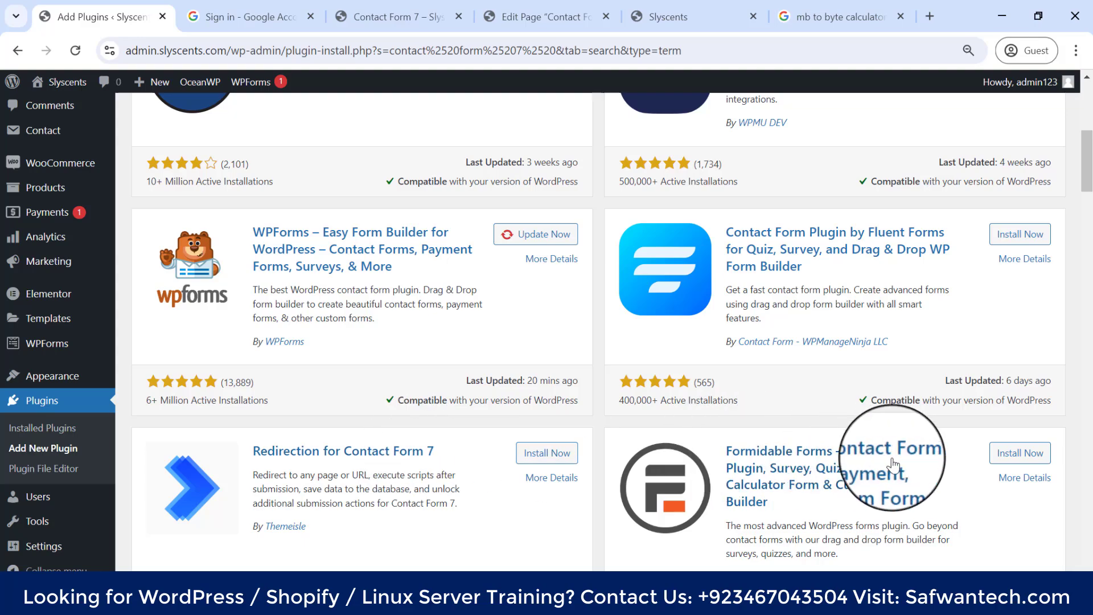
pyautogui.scroll(-3, 895, 449)
pyautogui.scroll(-4, 894, 432)
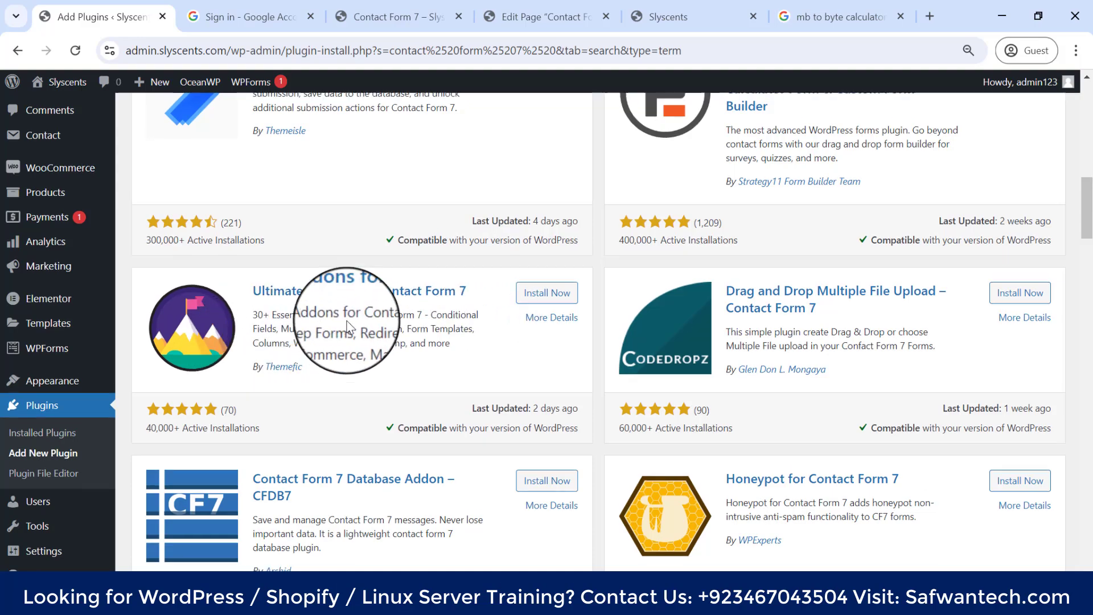
pyautogui.moveTo(432, 311); pyautogui.dragTo(293, 326)
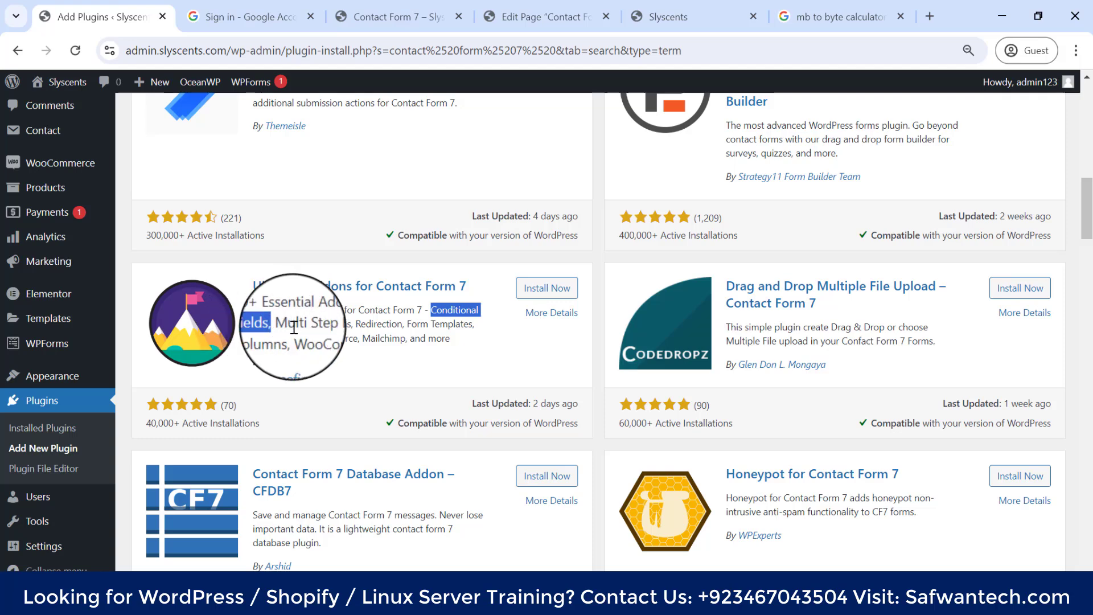
pyautogui.click(326, 323)
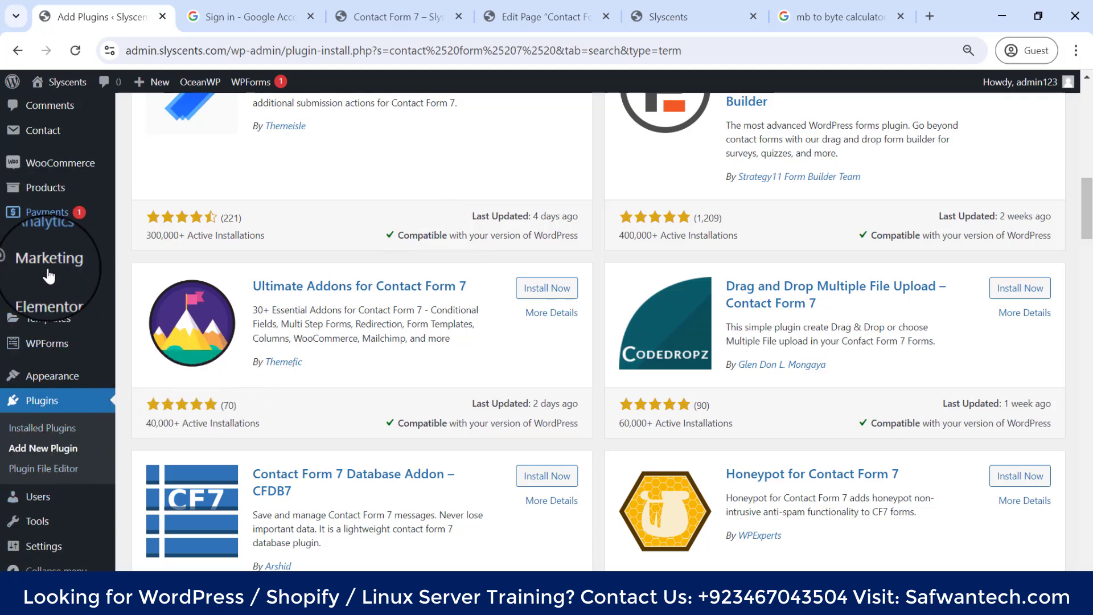
# Open a new contact form in the Contact section and view its default form template.
pyautogui.scroll(3, 50, 284)
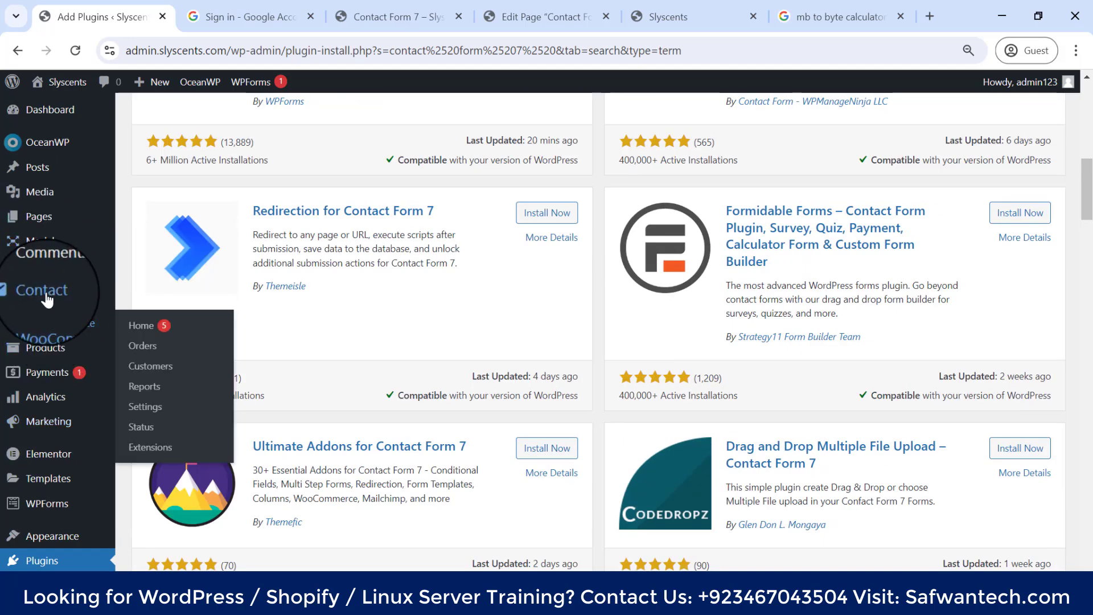
pyautogui.moveTo(42, 290)
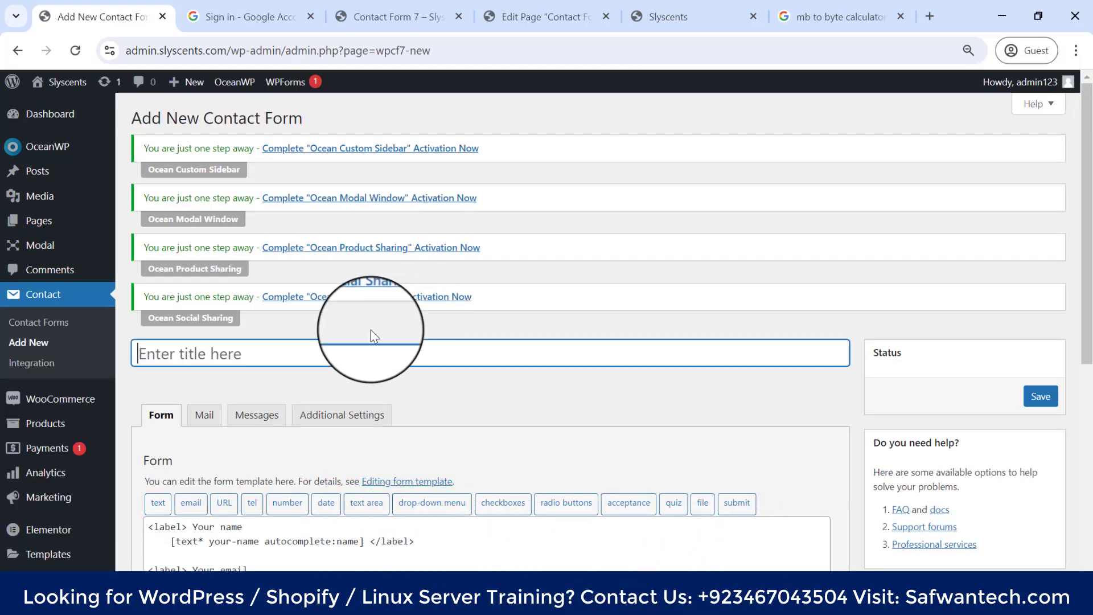
pyautogui.scroll(-3, 370, 331)
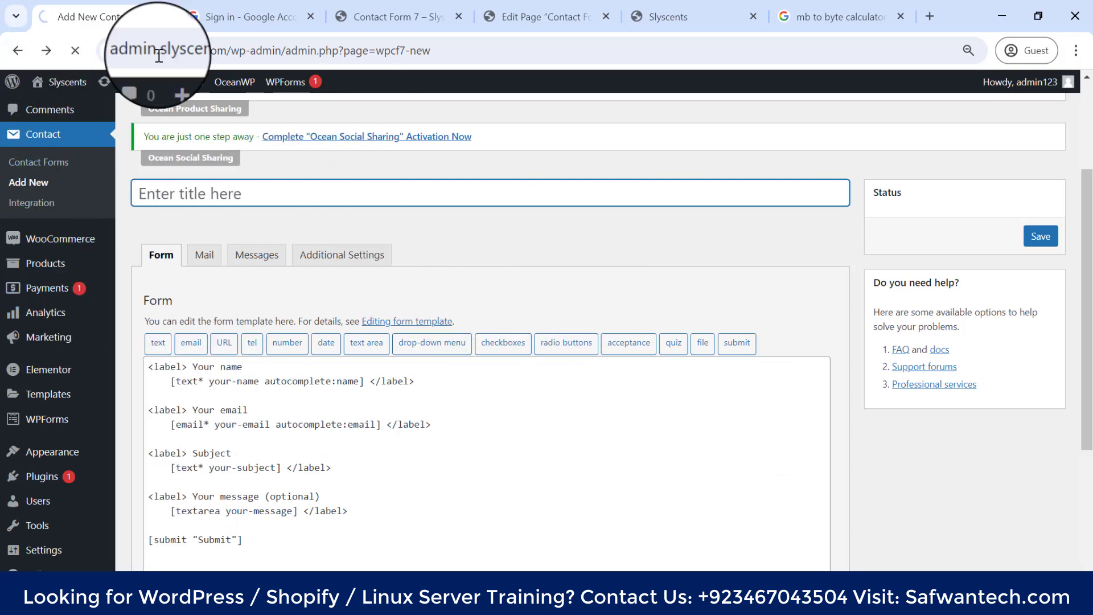
# Return to the contact form 7 plugin search results and examine the available add-ons, including Drag and Drop Multiple File Upload.
pyautogui.click(19, 55)
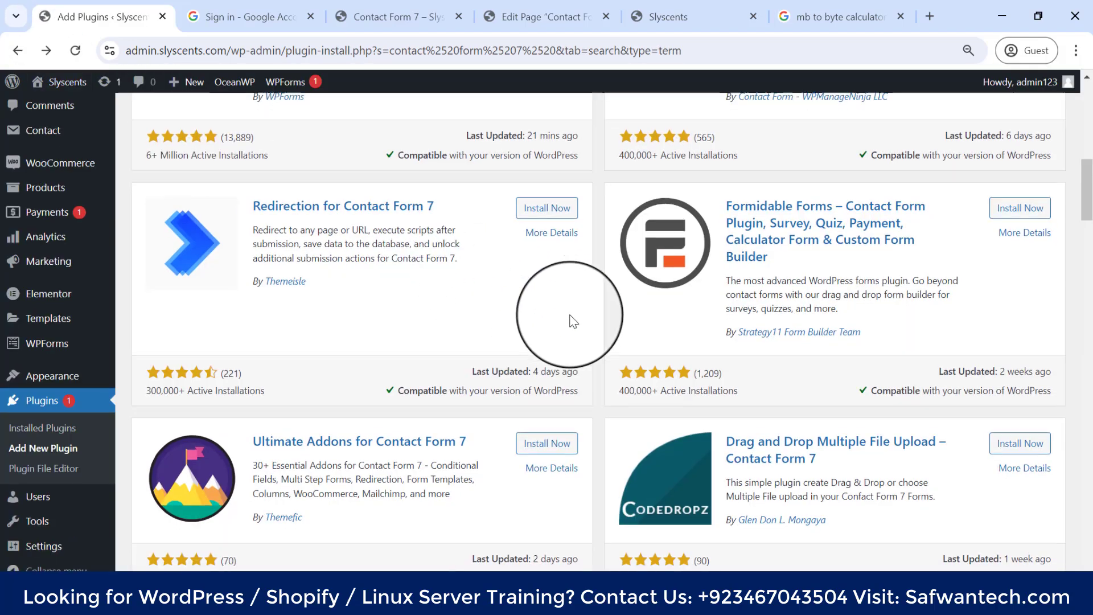
pyautogui.scroll(-4, 571, 320)
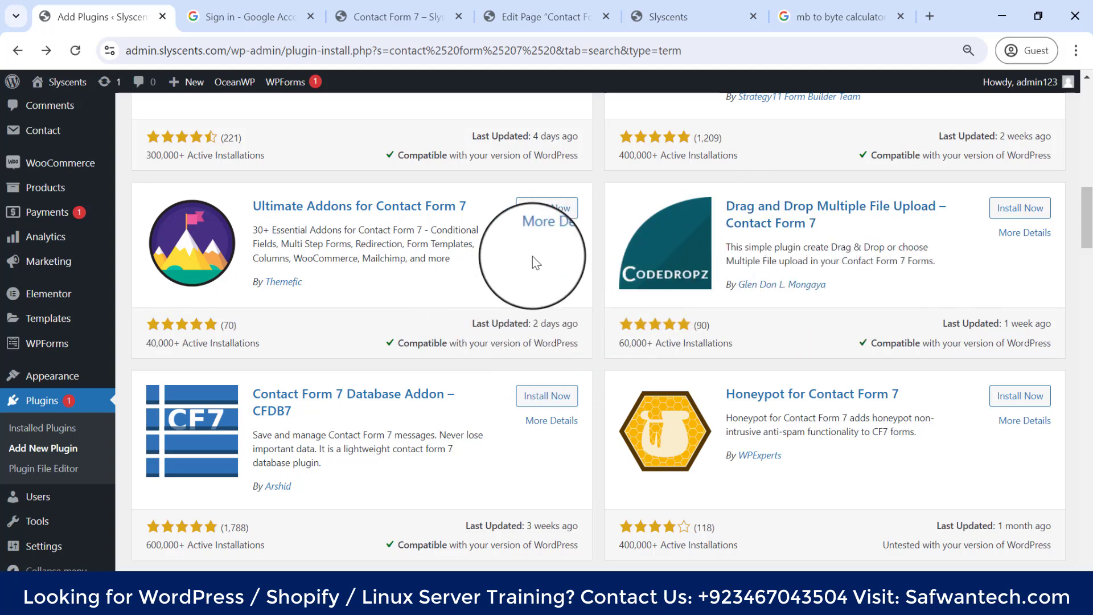
pyautogui.moveTo(787, 261); pyautogui.dragTo(766, 261)
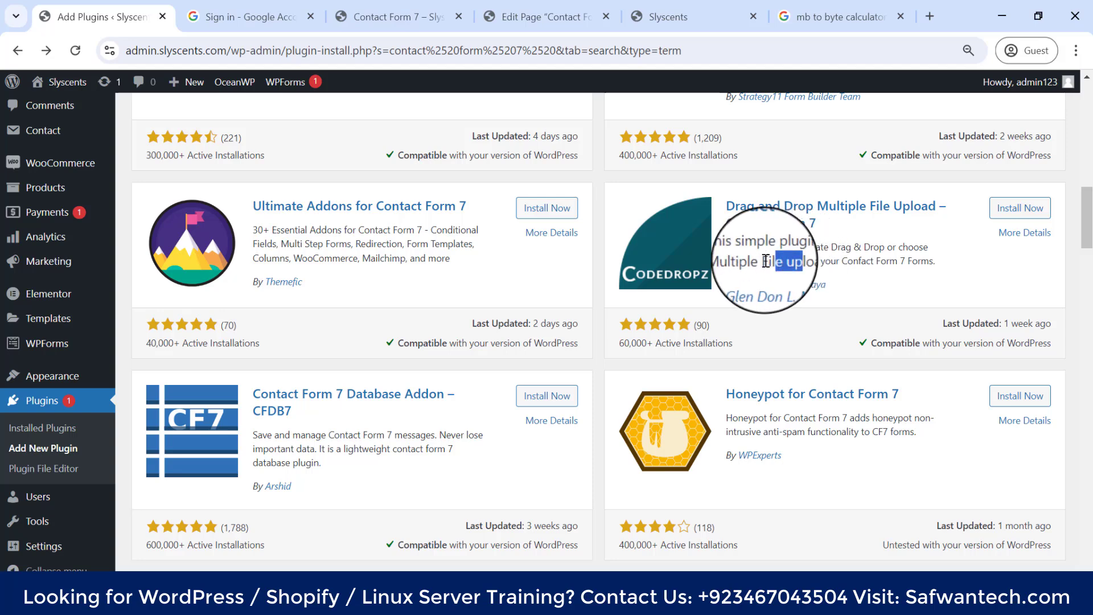
pyautogui.doubleClick(743, 261)
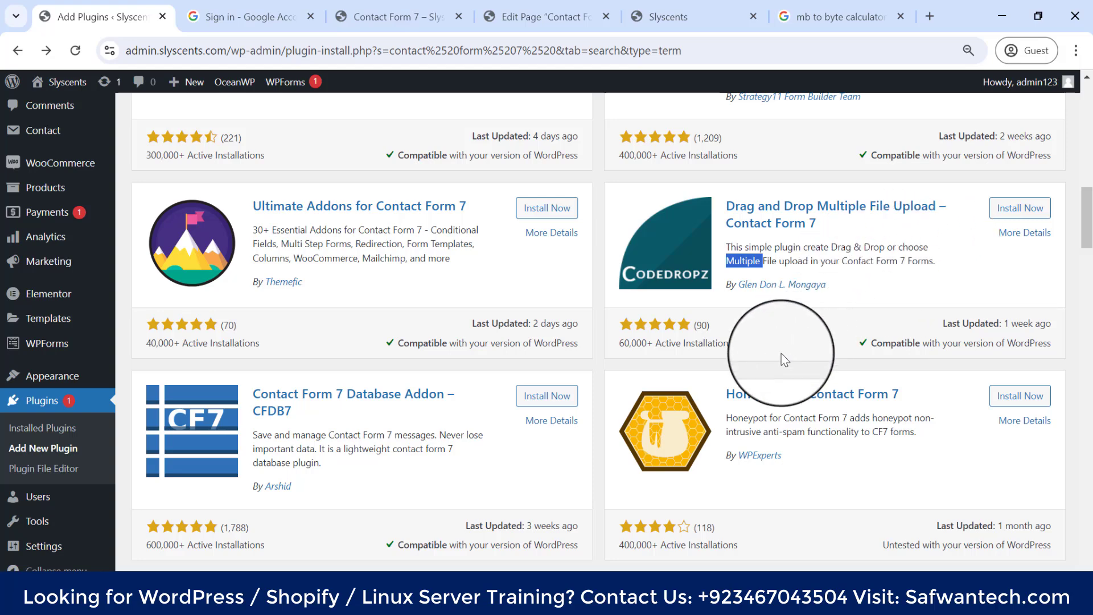
pyautogui.scroll(-1, 785, 359)
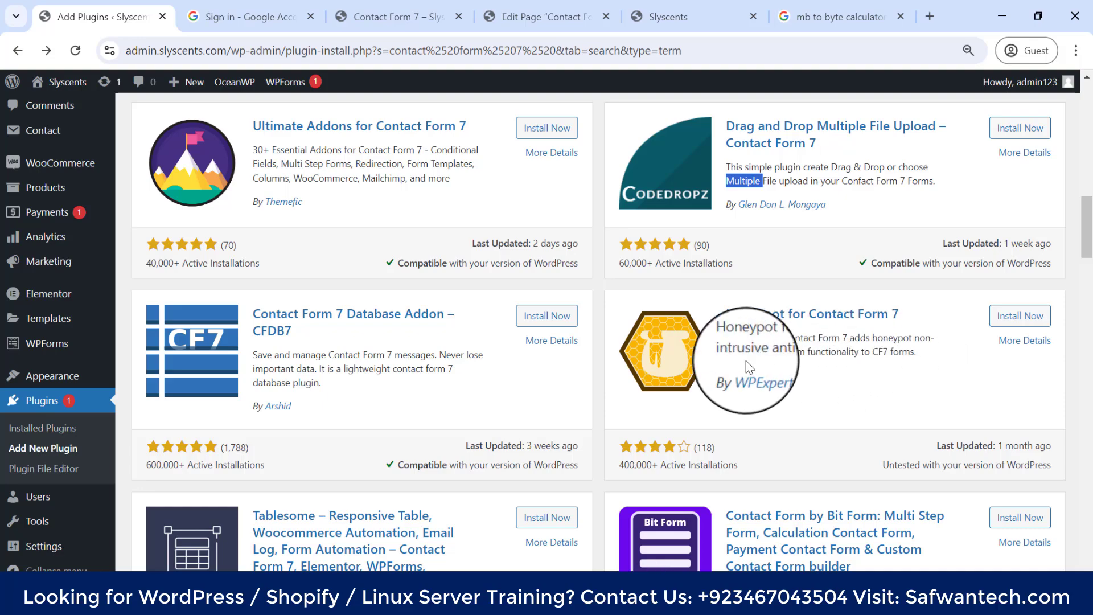
pyautogui.scroll(-3, 769, 353)
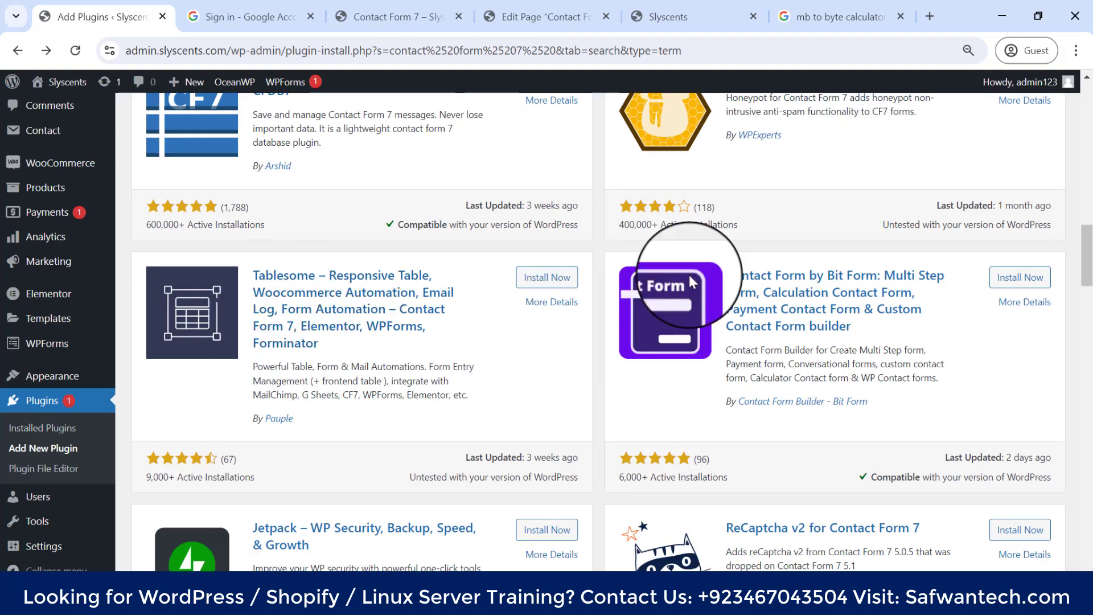
pyautogui.scroll(-2, 555, 461)
pyautogui.scroll(-2, 600, 429)
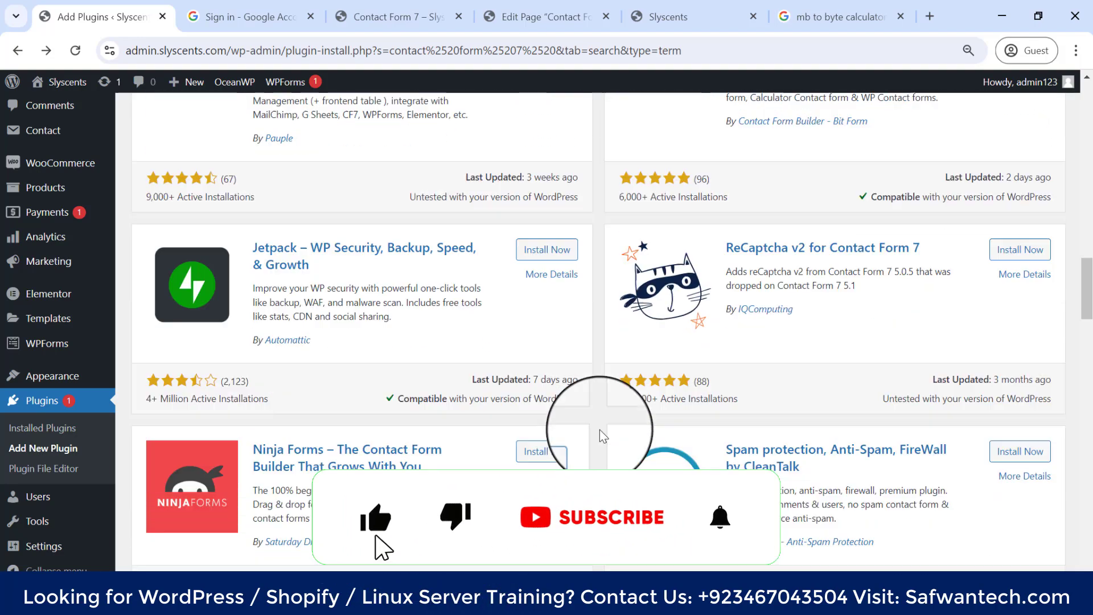
pyautogui.scroll(15, 599, 429)
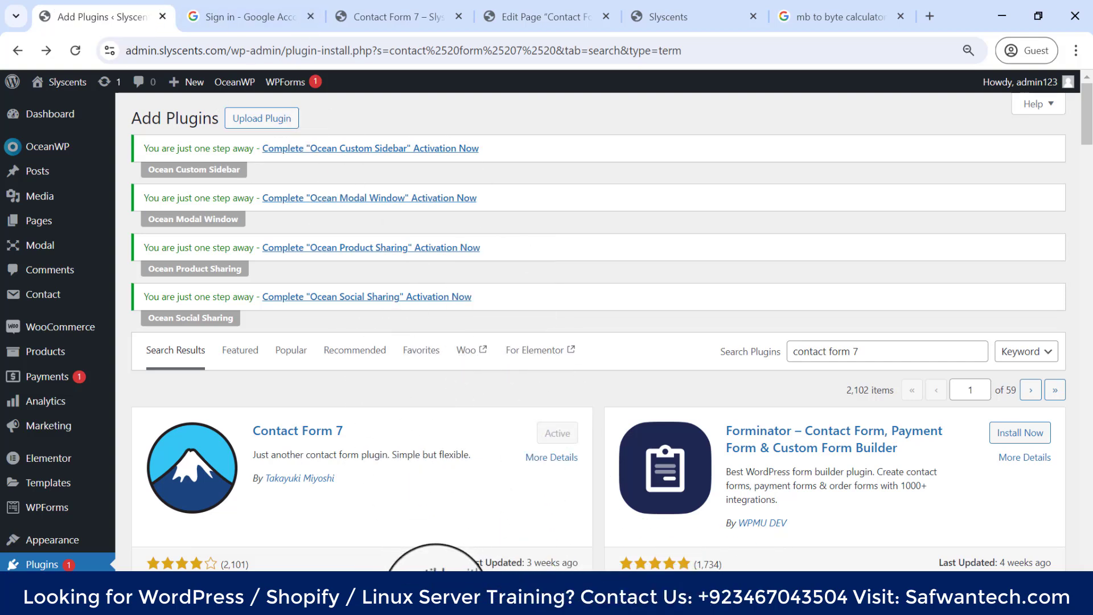
pyautogui.click(436, 597)
pyautogui.click(349, 541)
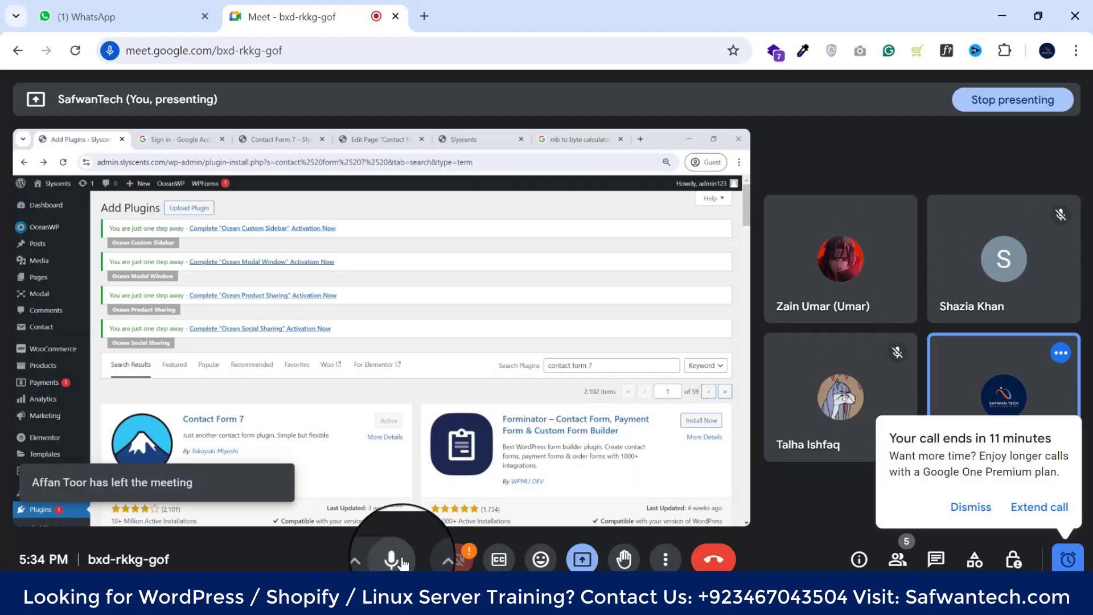
pyautogui.click(401, 562)
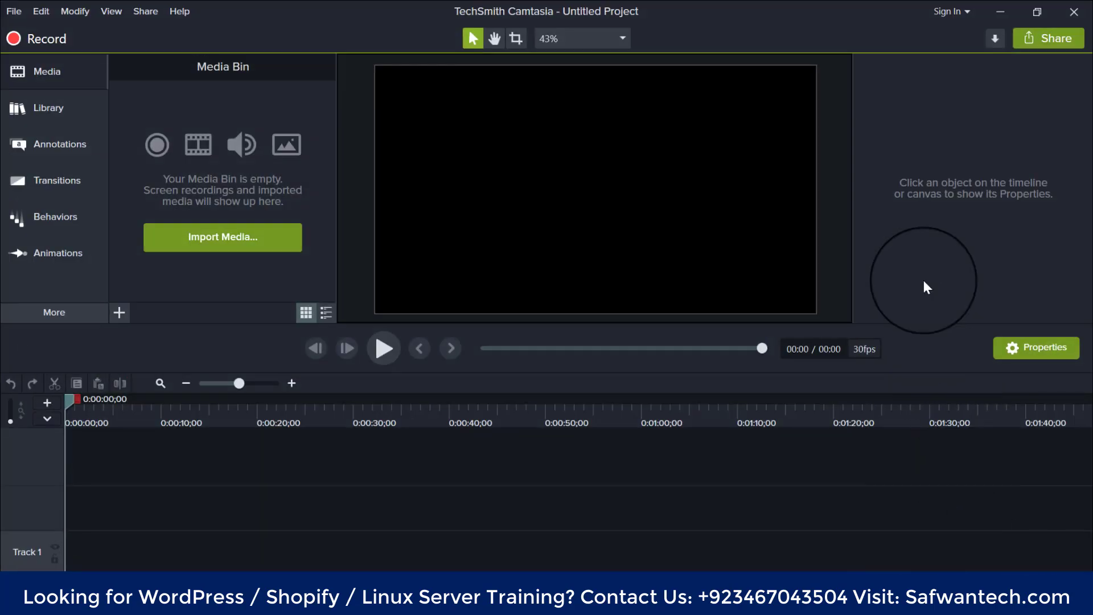
pyautogui.click(992, 7)
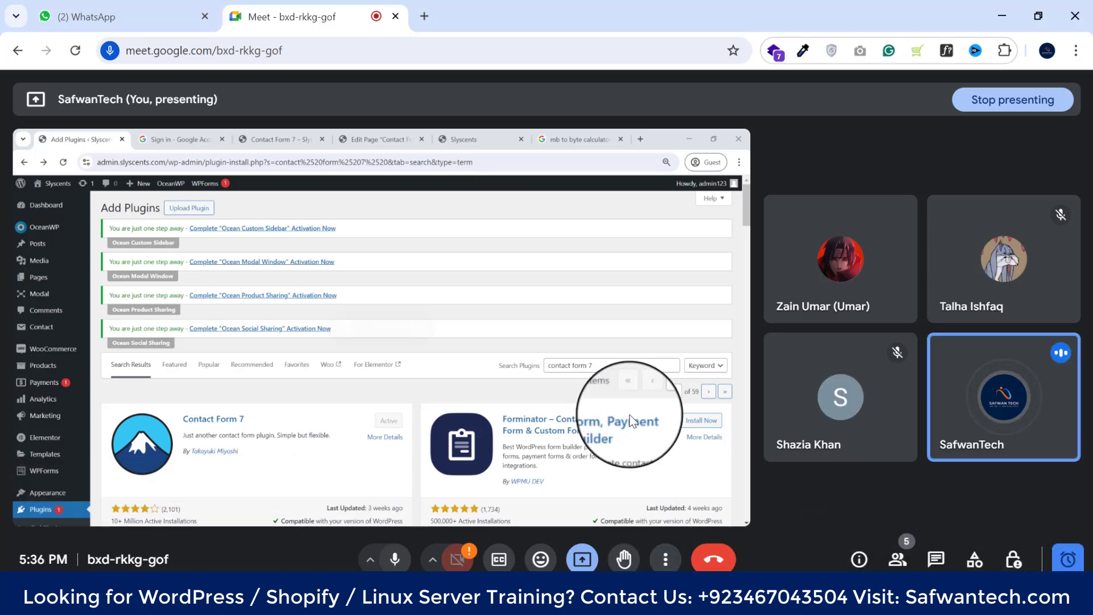
pyautogui.click(612, 605)
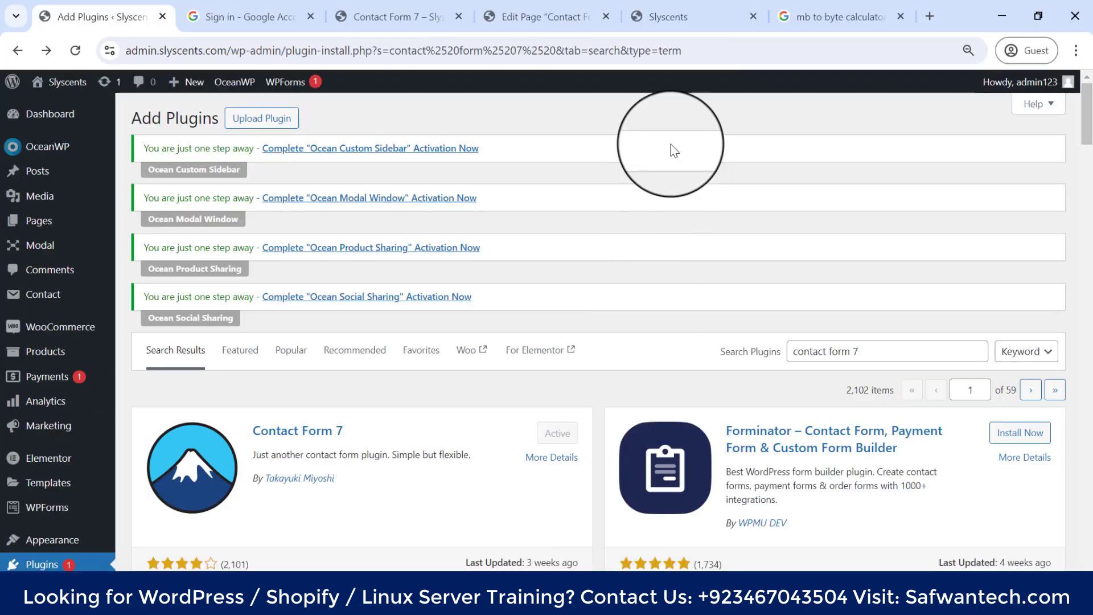
# Start a new form from the Contact section and bring its form template into view.
pyautogui.scroll(-4, 73, 392)
pyautogui.moveTo(53, 365)
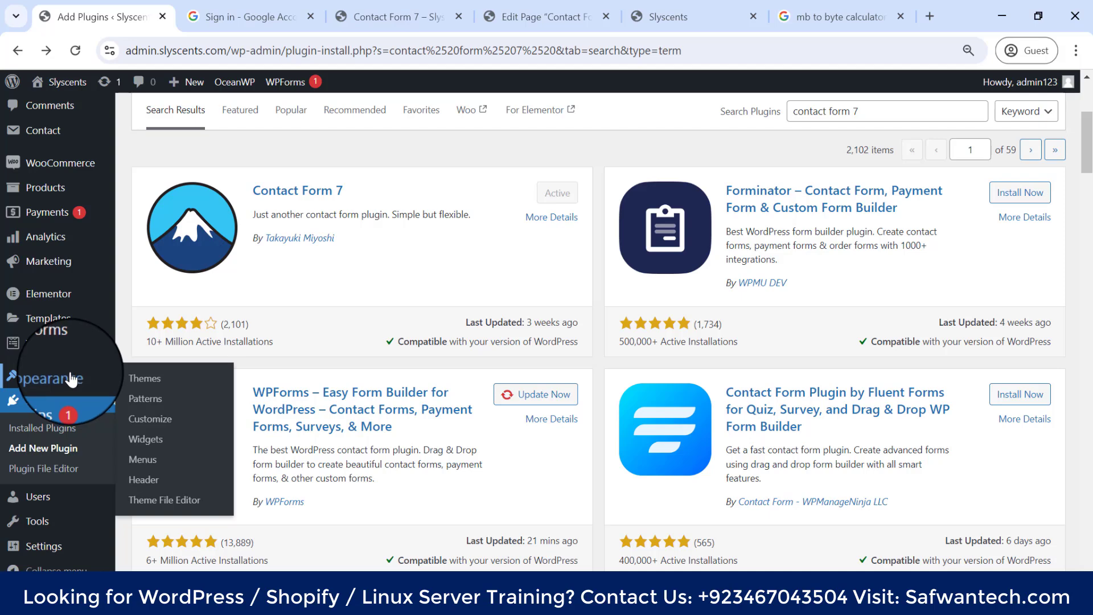
pyautogui.moveTo(55, 290)
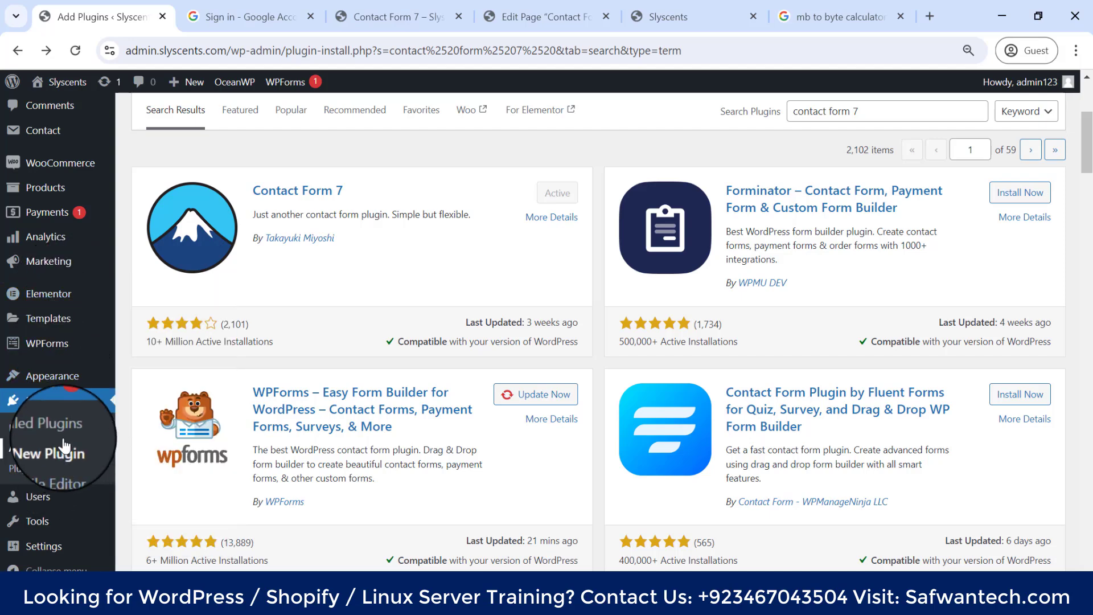
pyautogui.moveTo(37, 323)
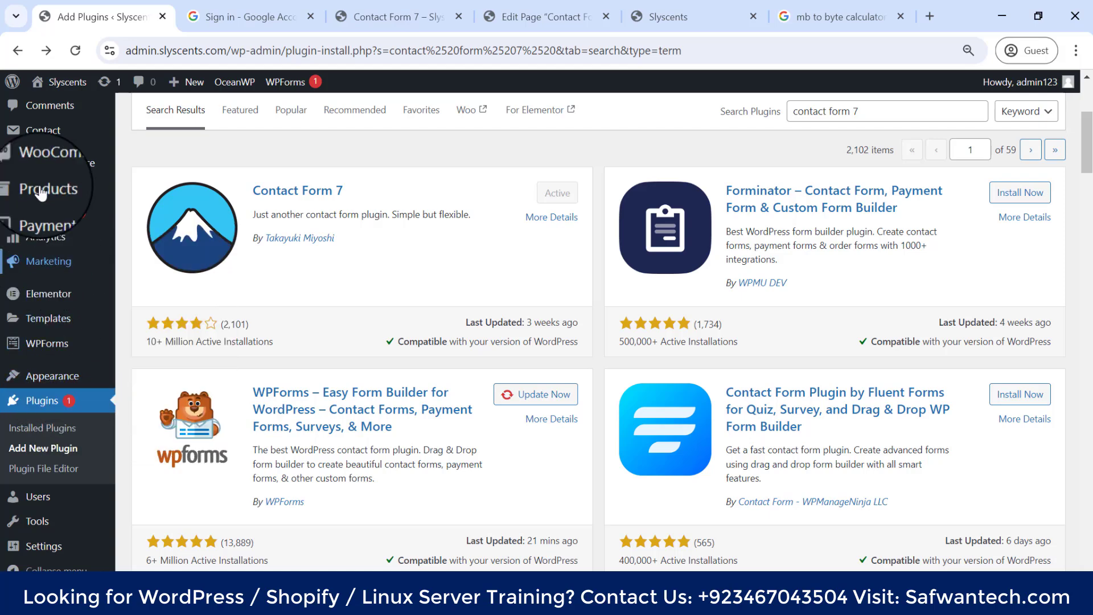
pyautogui.scroll(3, 35, 199)
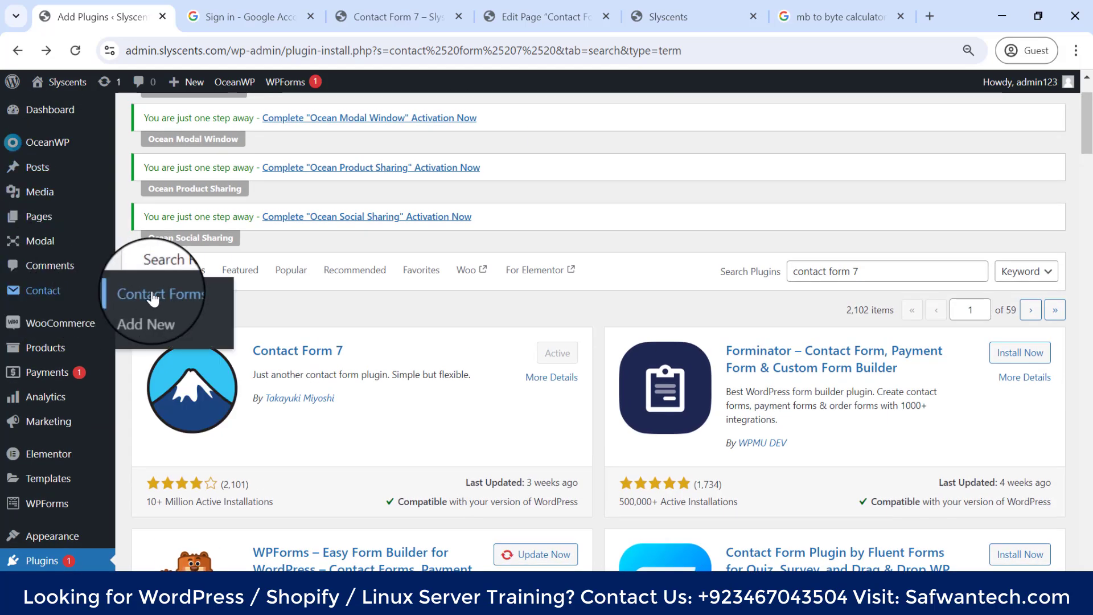
pyautogui.click(153, 311)
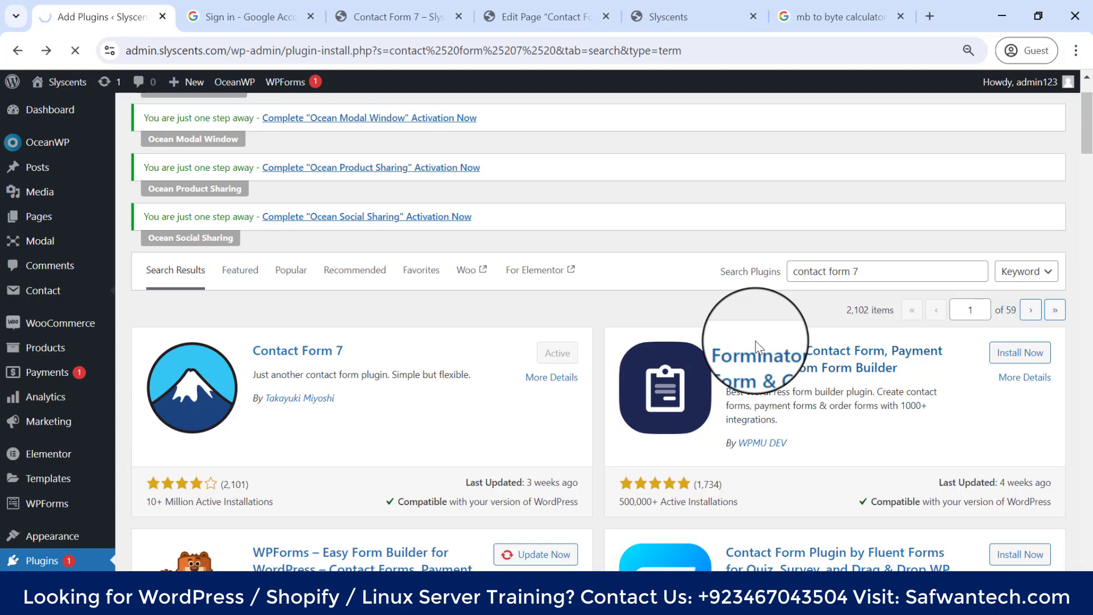
pyautogui.scroll(-4, 708, 420)
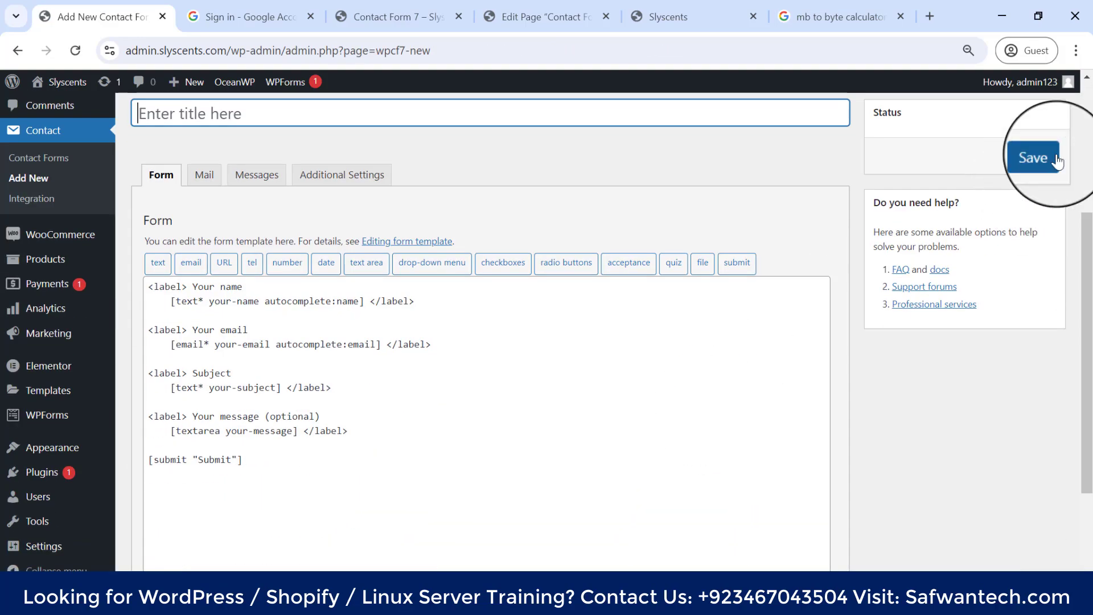
pyautogui.scroll(4, 1057, 160)
pyautogui.scroll(-4, 561, 487)
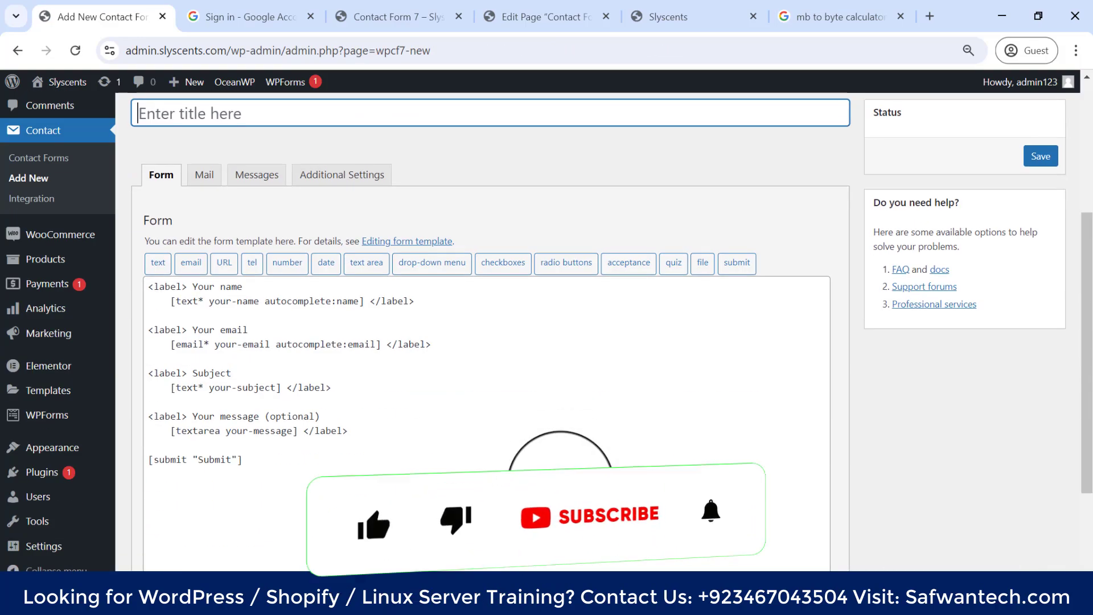
pyautogui.scroll(-1, 490, 342)
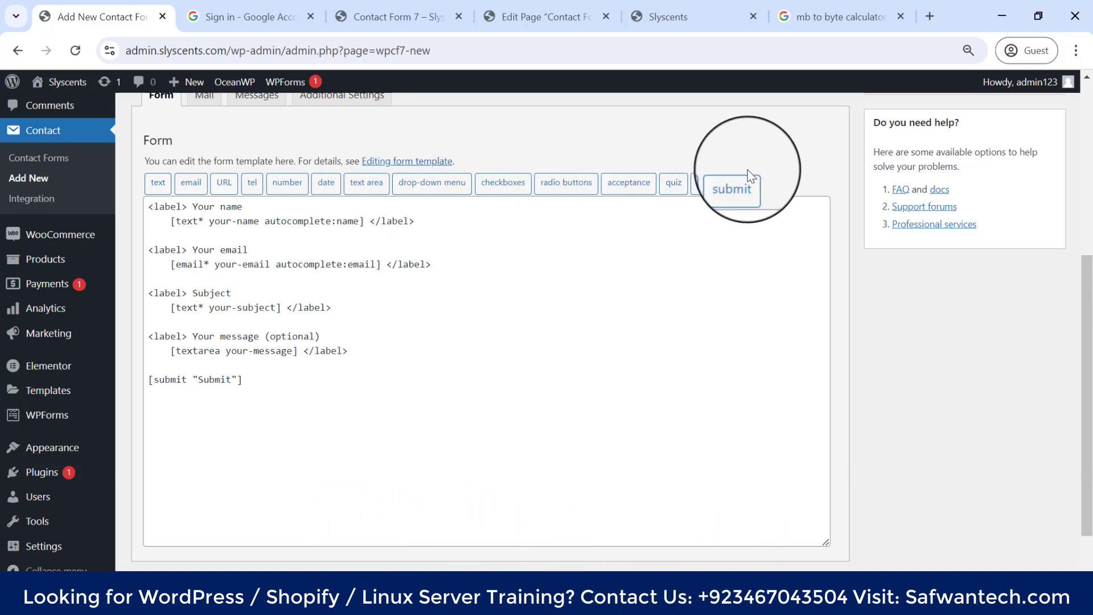
# Examine the acceptance tag generator's condition, id and class fields for the new form, then close it without inserting a tag.
pyautogui.click(261, 369)
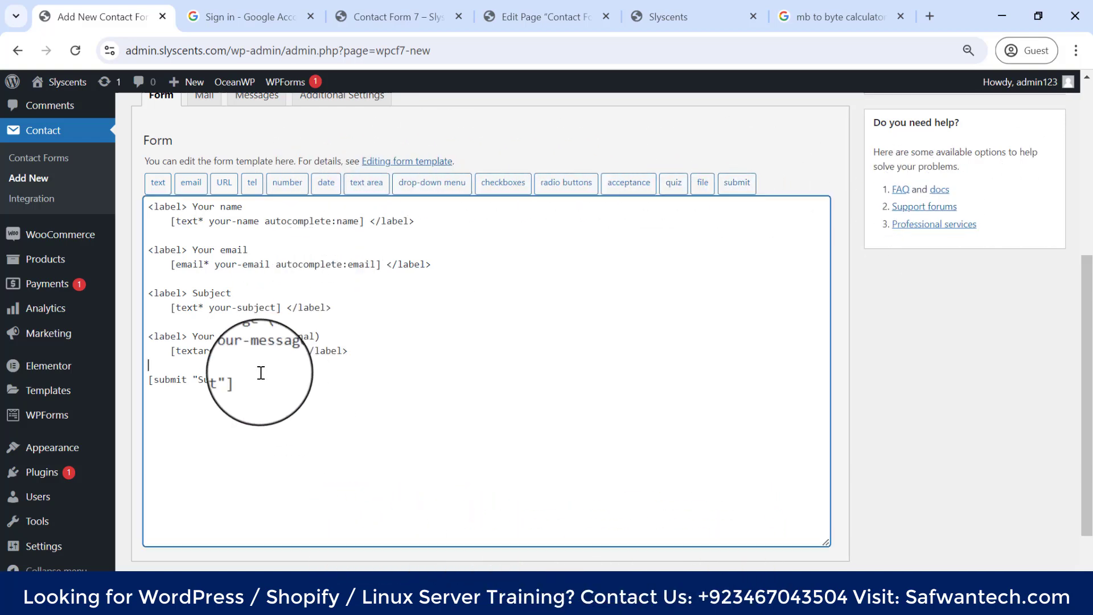
pyautogui.click(640, 195)
pyautogui.click(439, 228)
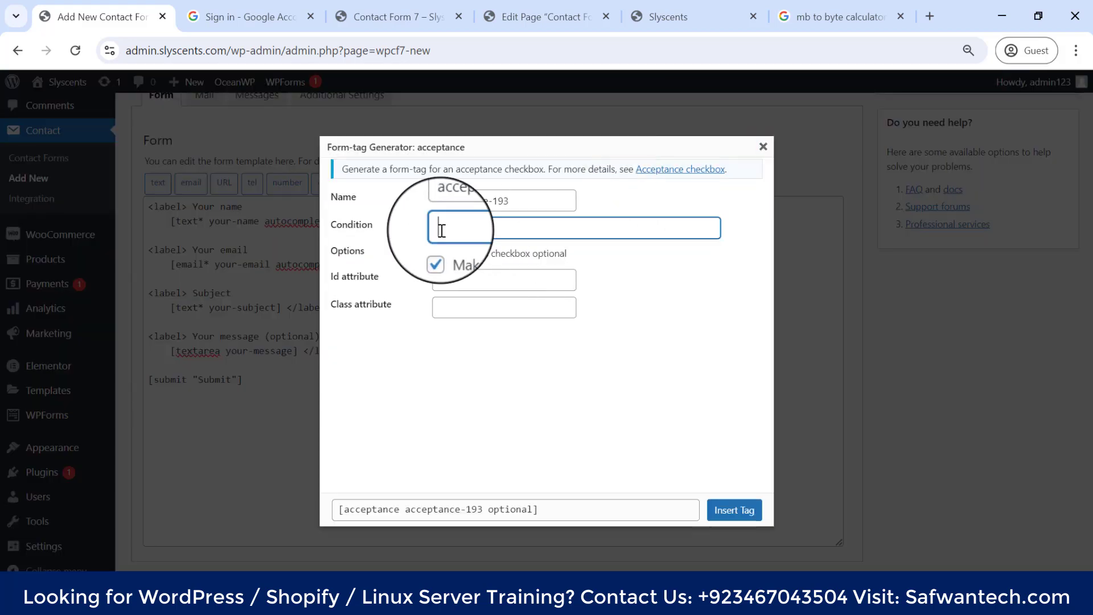
pyautogui.moveTo(332, 221); pyautogui.dragTo(473, 229)
pyautogui.click(484, 229)
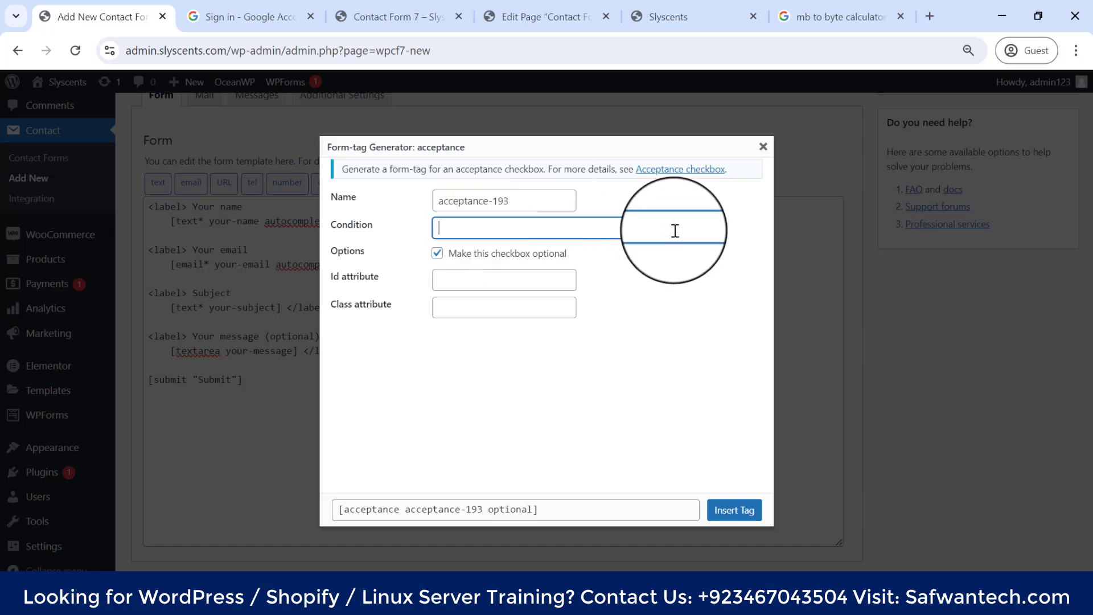
pyautogui.click(463, 282)
pyautogui.click(458, 308)
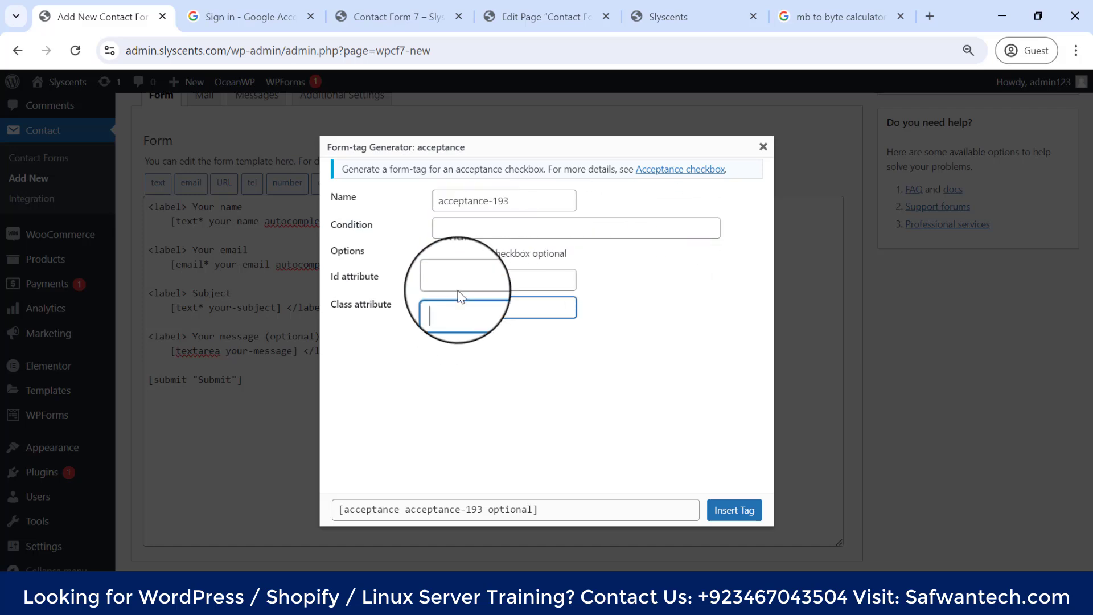
pyautogui.click(764, 149)
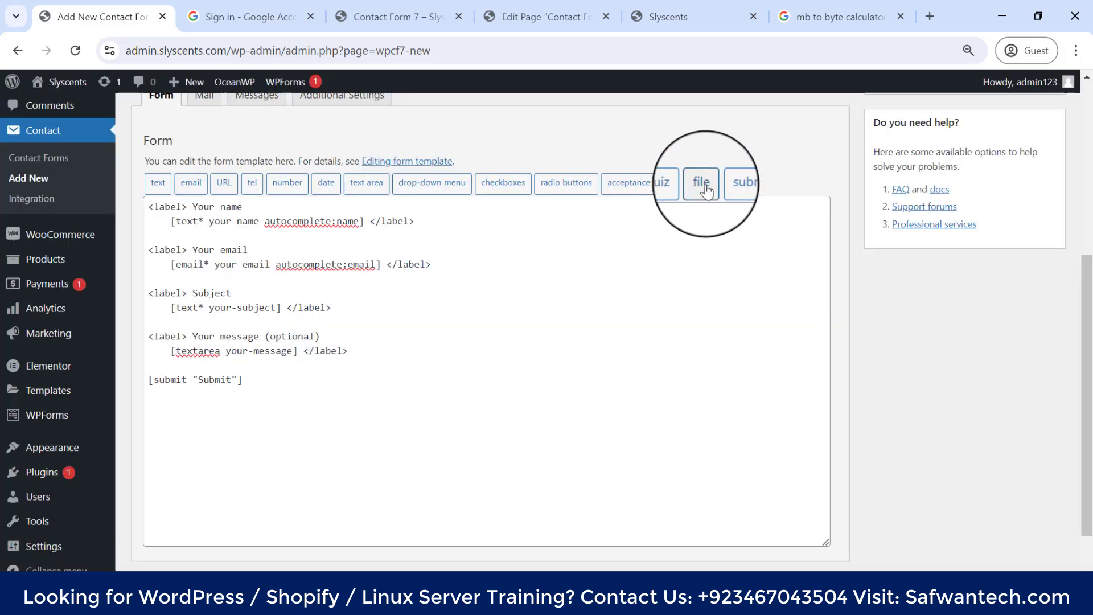
# Generate a quiz tag with the pipe-separated entry "10+10=?|", following the sample question-answer format, and copy the tag.
pyautogui.click(663, 183)
pyautogui.click(473, 232)
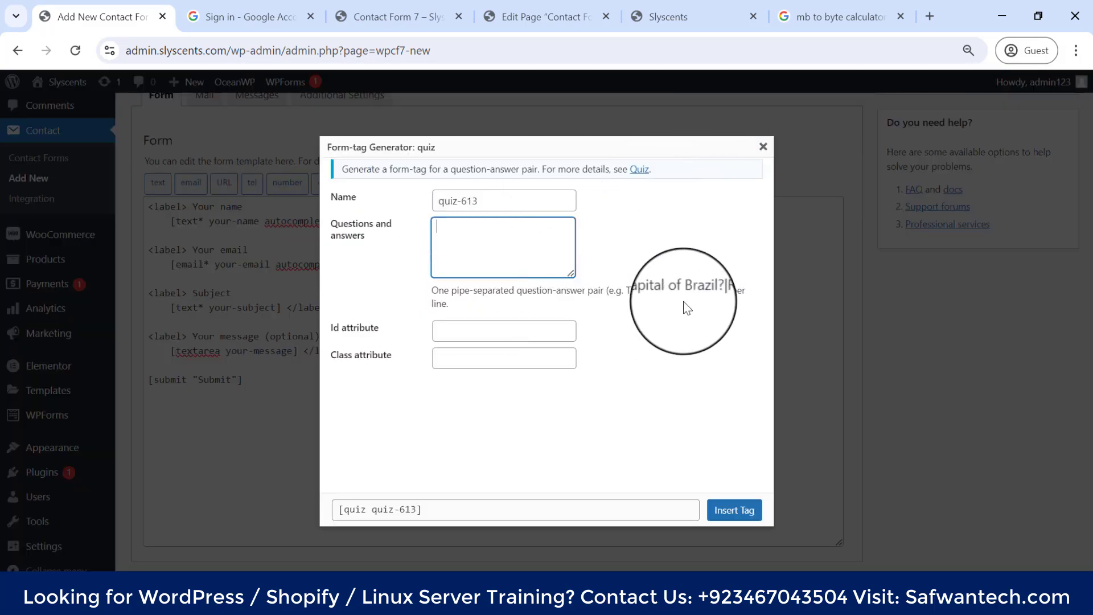
pyautogui.moveTo(726, 292); pyautogui.dragTo(700, 296)
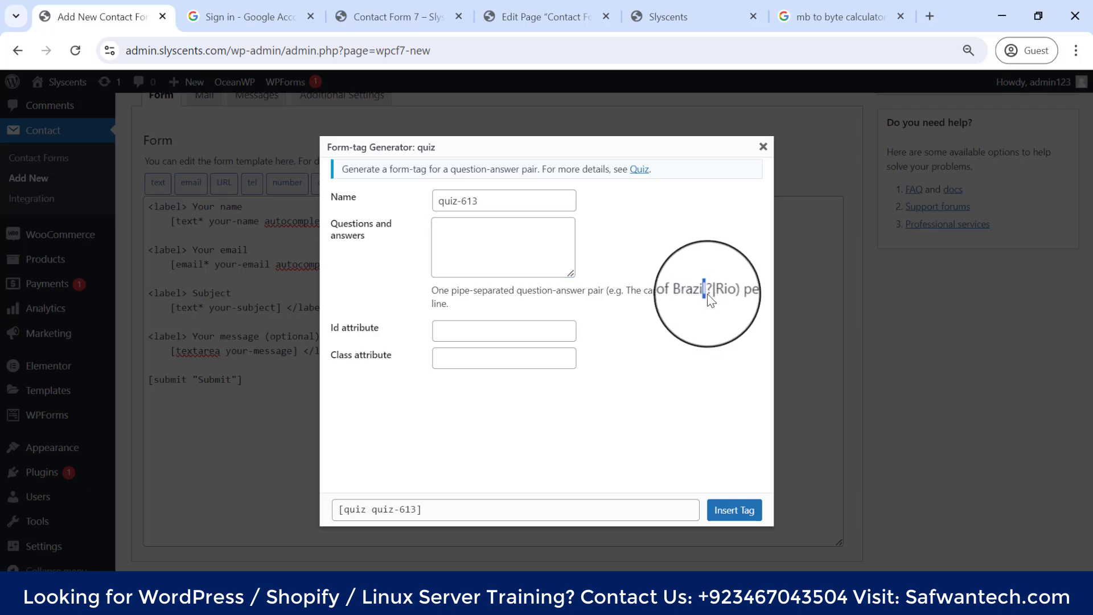
pyautogui.click(711, 293)
pyautogui.moveTo(707, 289); pyautogui.dragTo(705, 288)
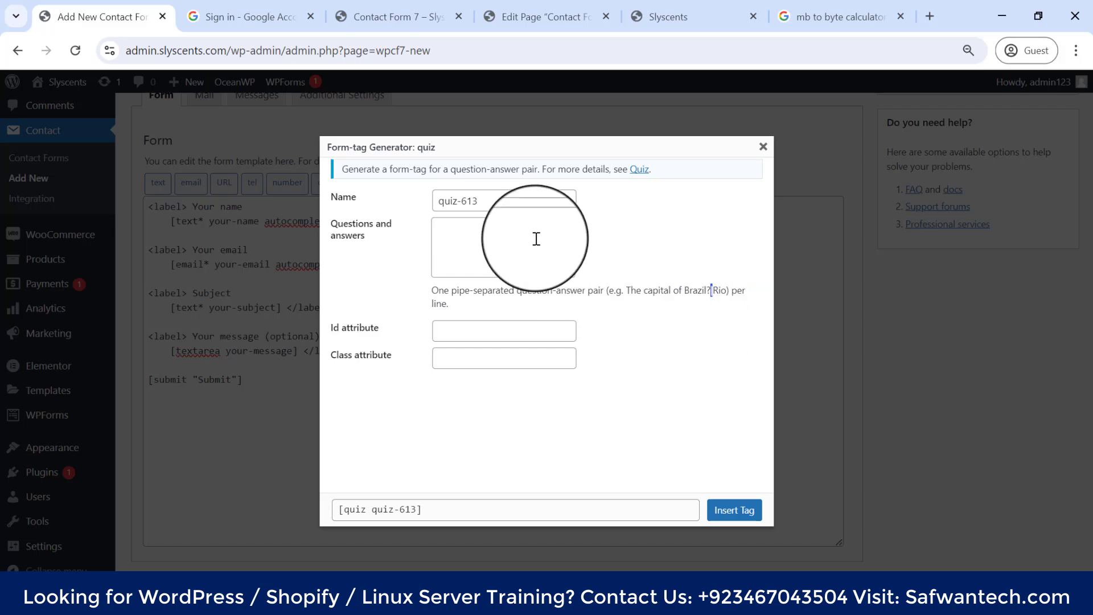
pyautogui.click(513, 226)
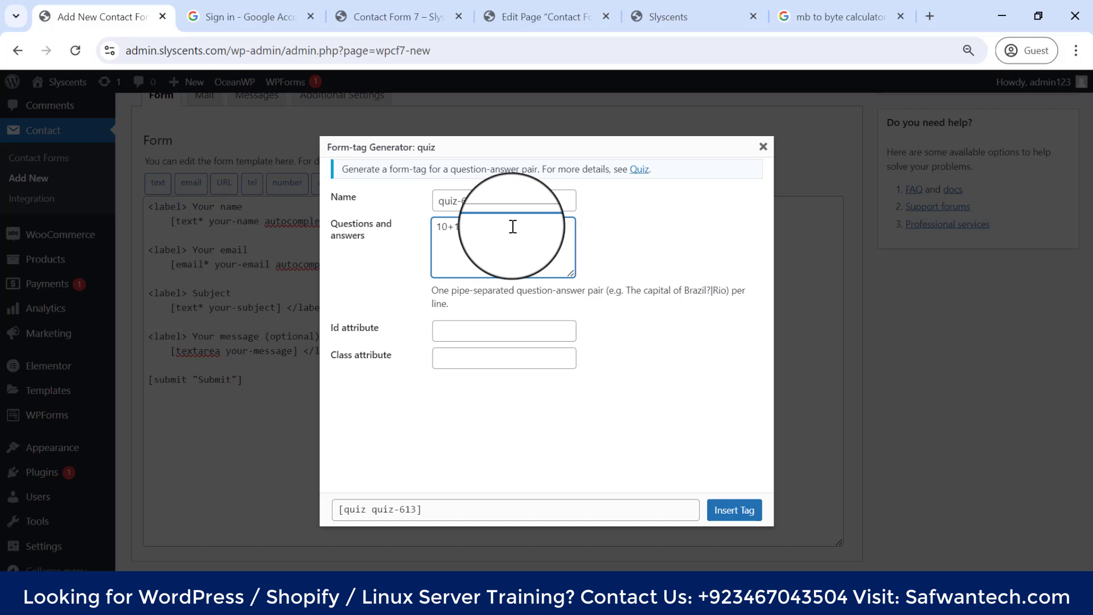
pyautogui.write('0=?')
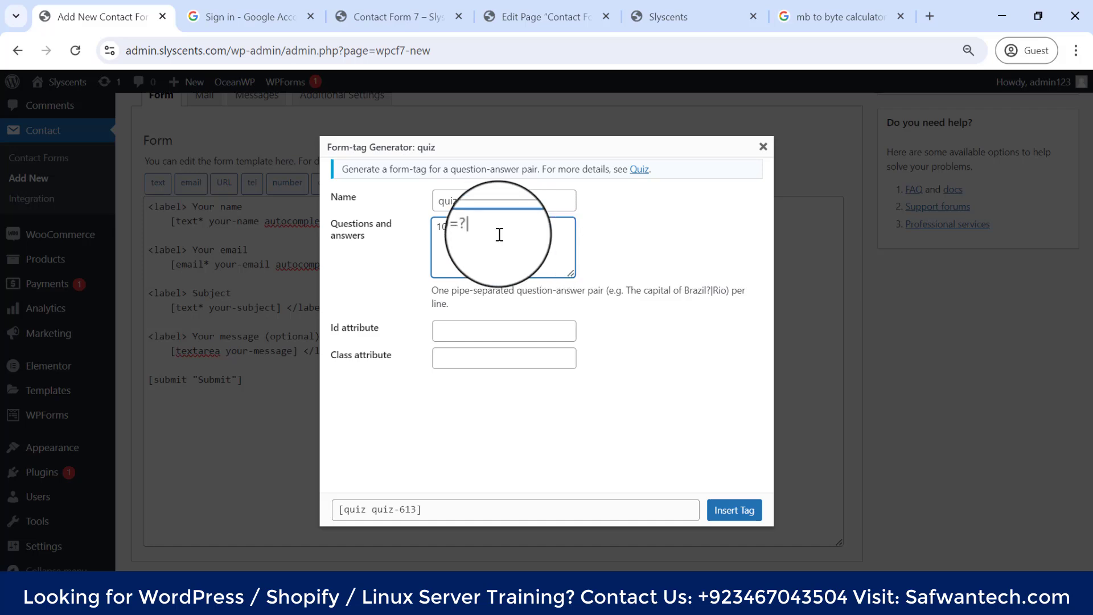
pyautogui.moveTo(626, 290); pyautogui.dragTo(725, 301)
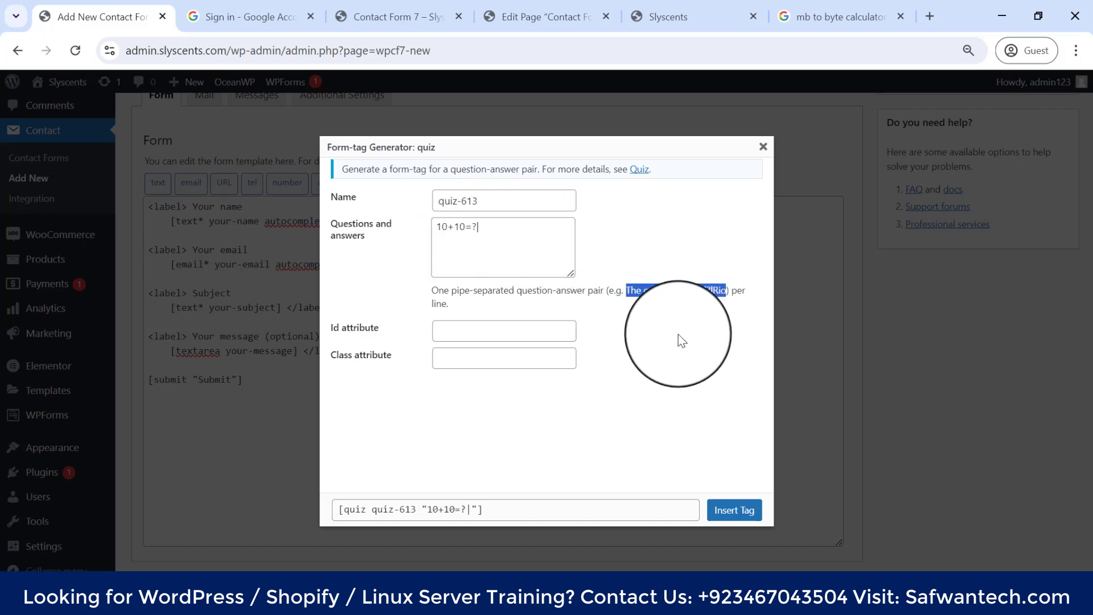
pyautogui.click(567, 515)
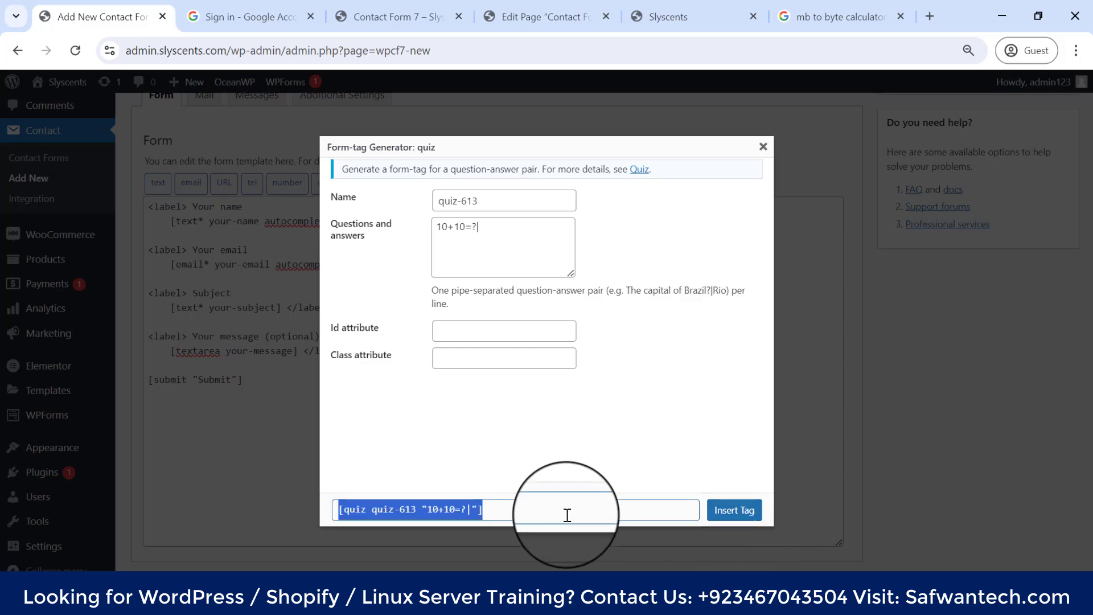
# Paste the copied quiz tag on its own line above the submit tag and save the form without a title.
pyautogui.click(761, 147)
pyautogui.click(386, 343)
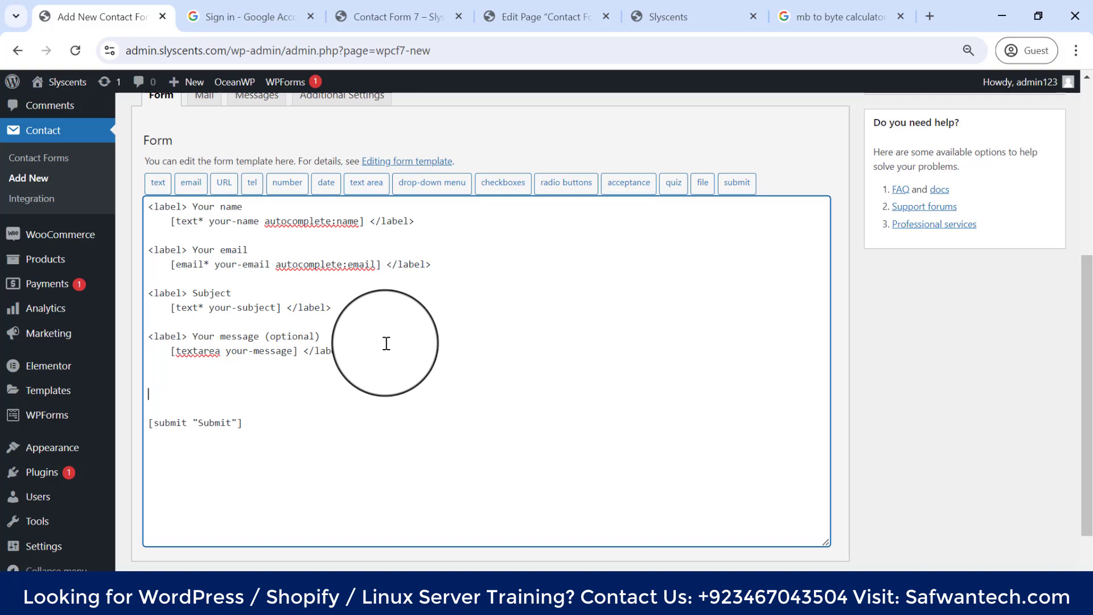
pyautogui.scroll(-1, 386, 343)
pyautogui.click(148, 517)
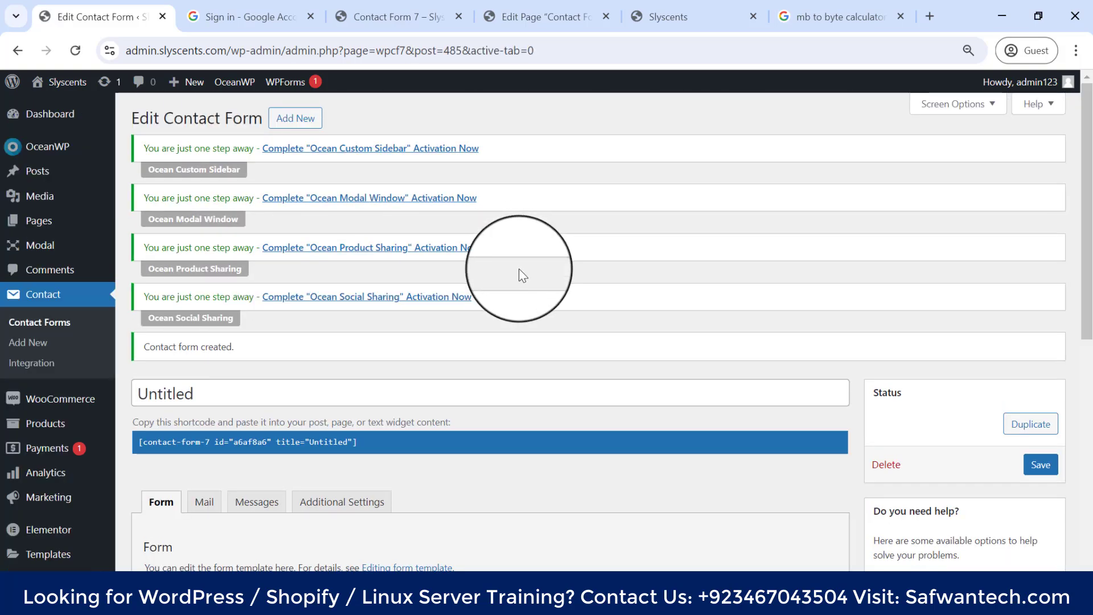
pyautogui.scroll(-4, 326, 378)
pyautogui.scroll(1, 576, 384)
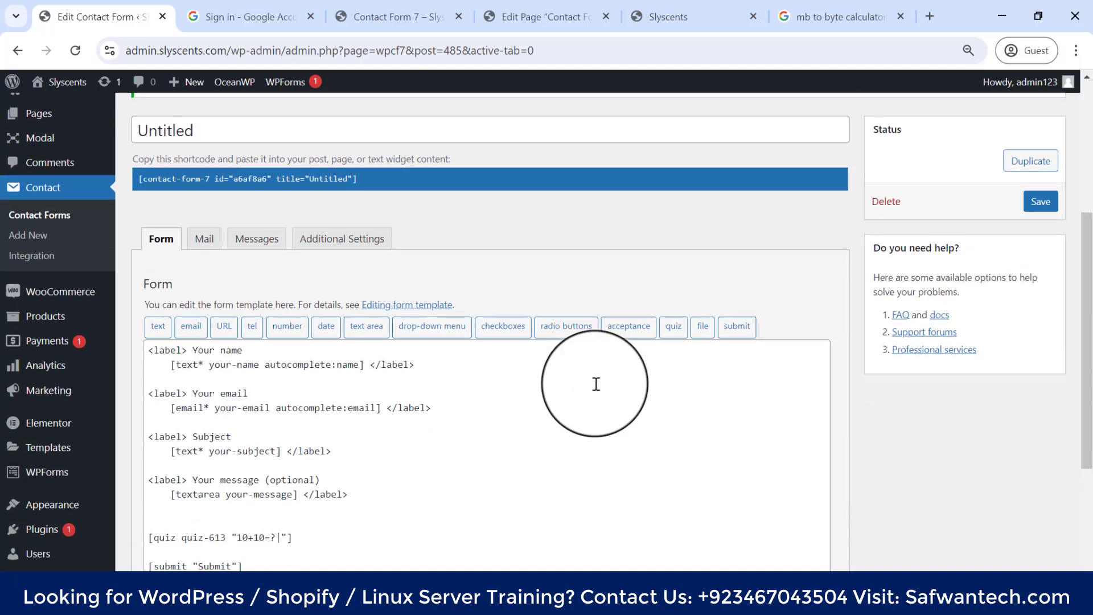
# Copy the shortcode of the newly saved untitled form.
pyautogui.scroll(-5, 484, 370)
pyautogui.scroll(10, 319, 324)
pyautogui.click(246, 441)
pyautogui.hotkey('ctrl', 'c')
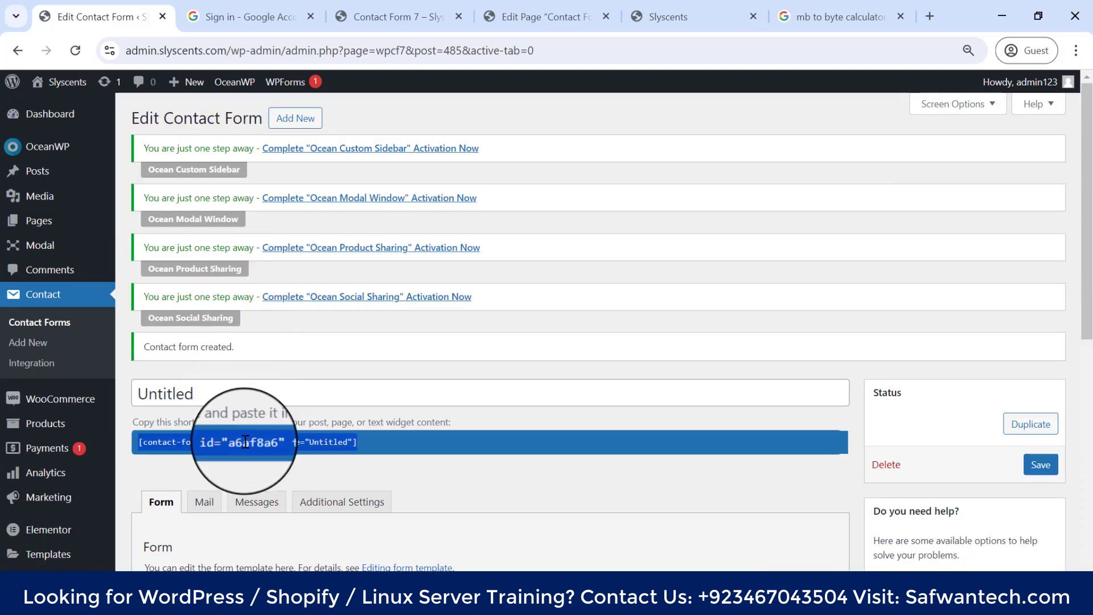
# Search the site's pages for "contact" and open the Contact Form 7 page for editing.
pyautogui.moveTo(37, 224)
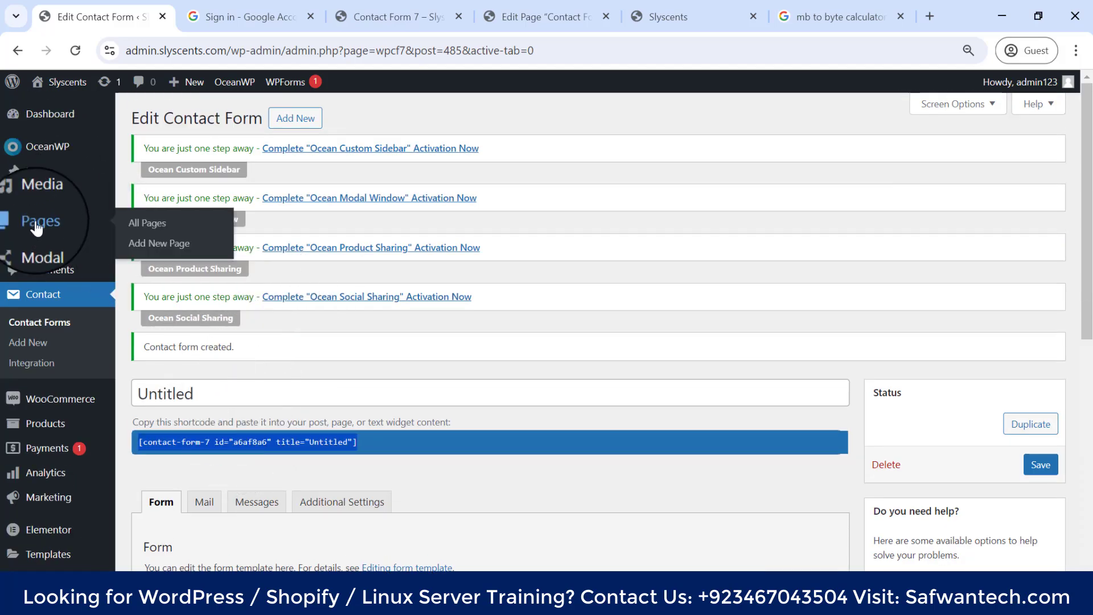
pyautogui.click(178, 233)
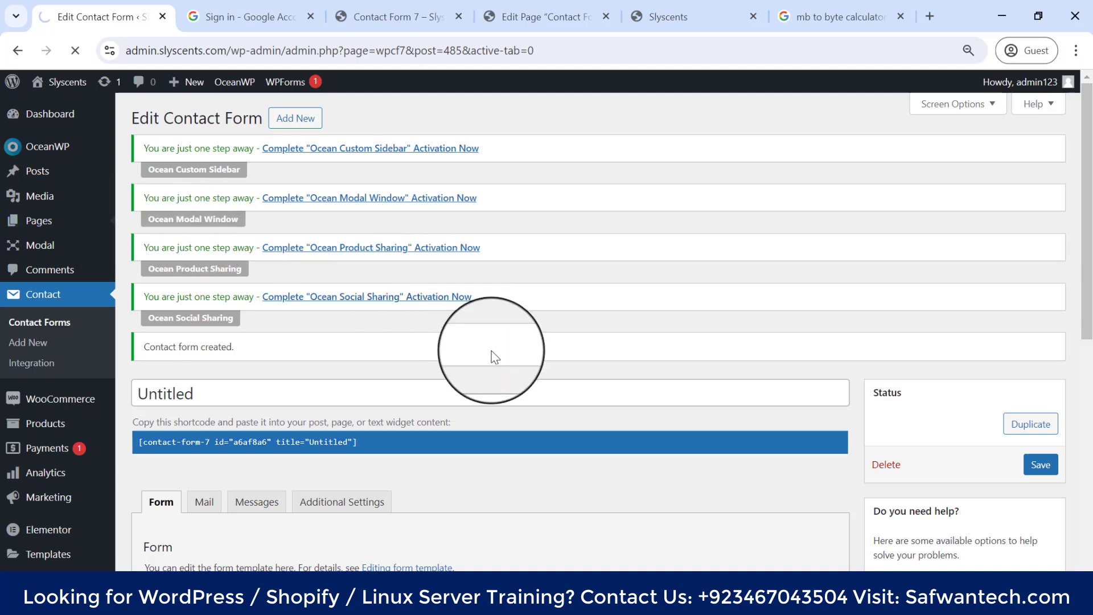
pyautogui.scroll(-6, 490, 356)
pyautogui.scroll(4, 207, 260)
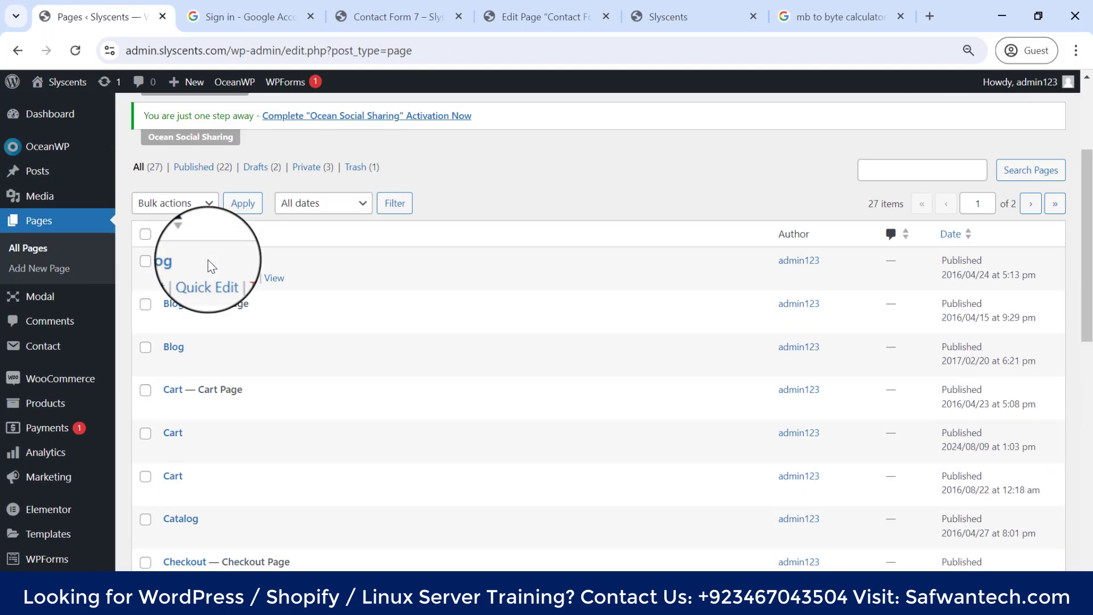
pyautogui.click(914, 182)
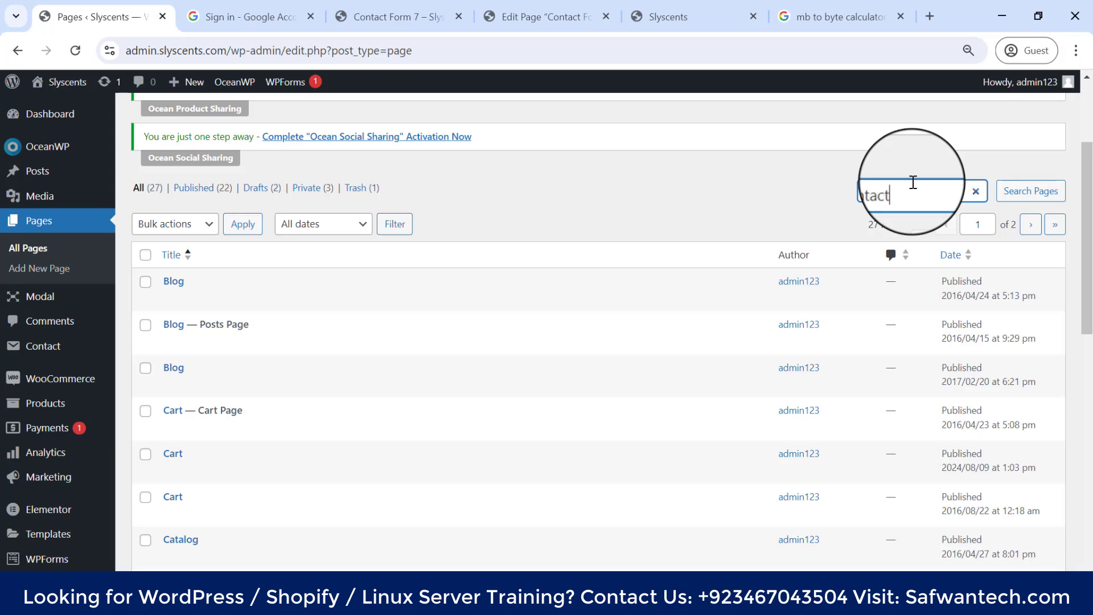
pyautogui.press('Return')
pyautogui.scroll(-3, 253, 310)
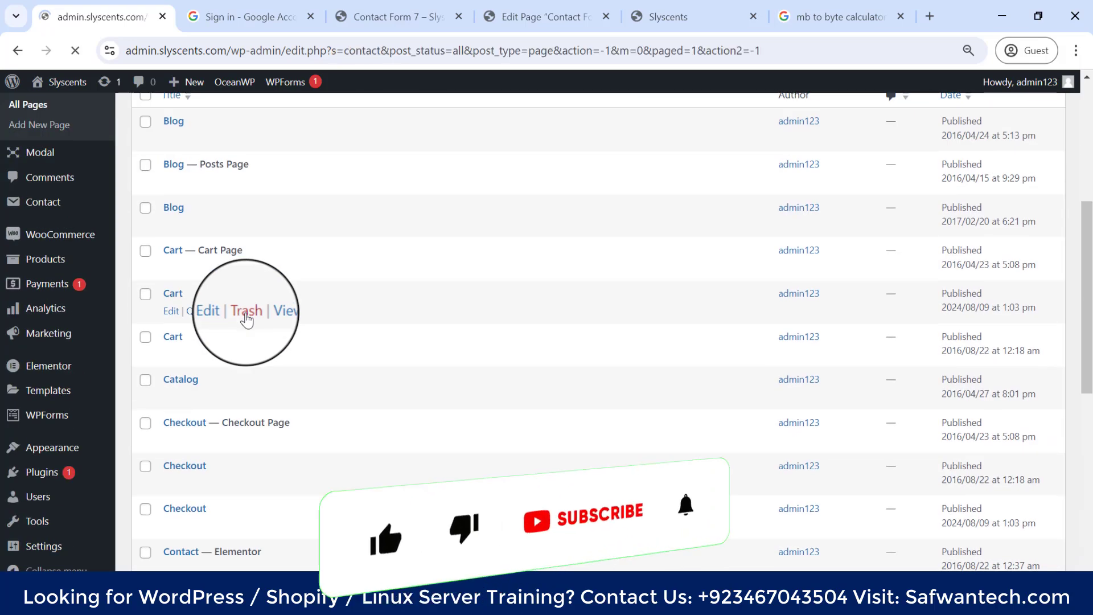
pyautogui.scroll(-4, 249, 319)
pyautogui.click(171, 371)
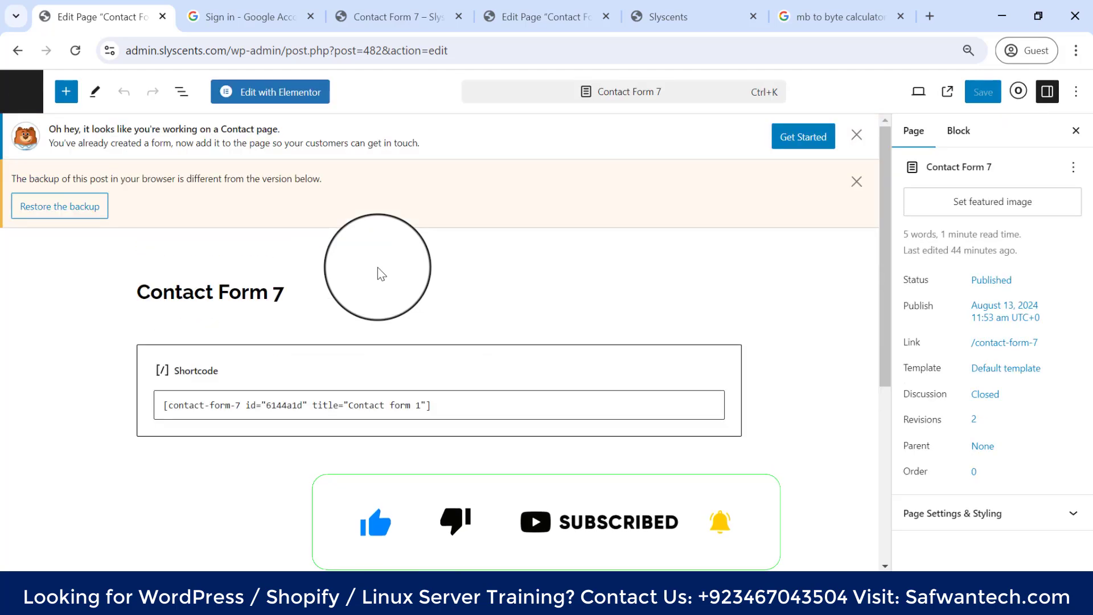
# Replace the page's shortcode with the copied [contact-form-7 id="a6af8a6" title="Untitled"] and save the page.
pyautogui.click(462, 436)
pyautogui.hotkey('ctrl', 'v')
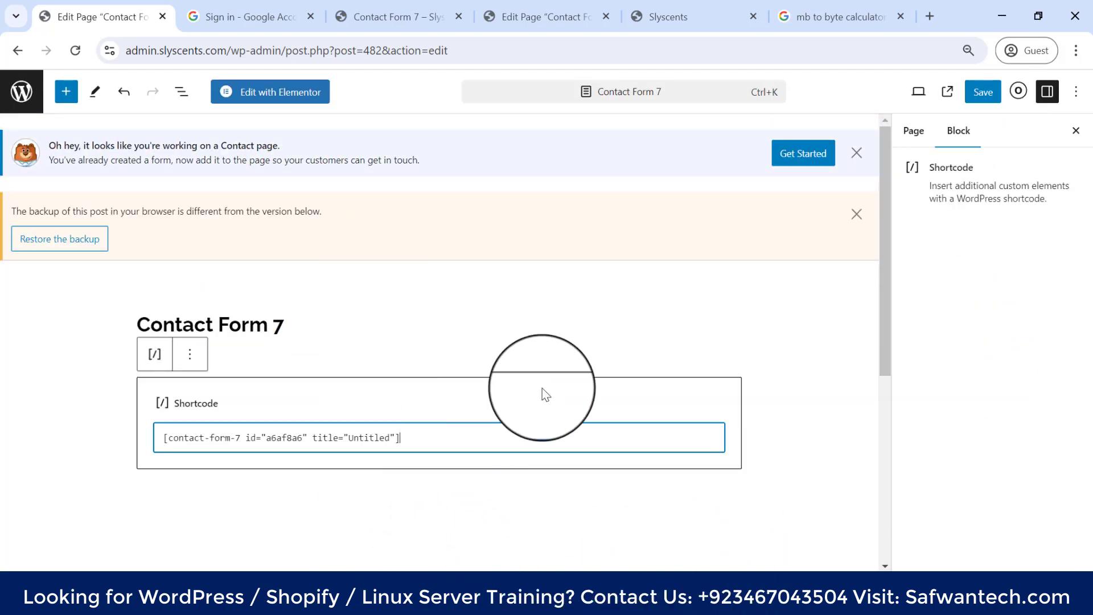
pyautogui.click(971, 91)
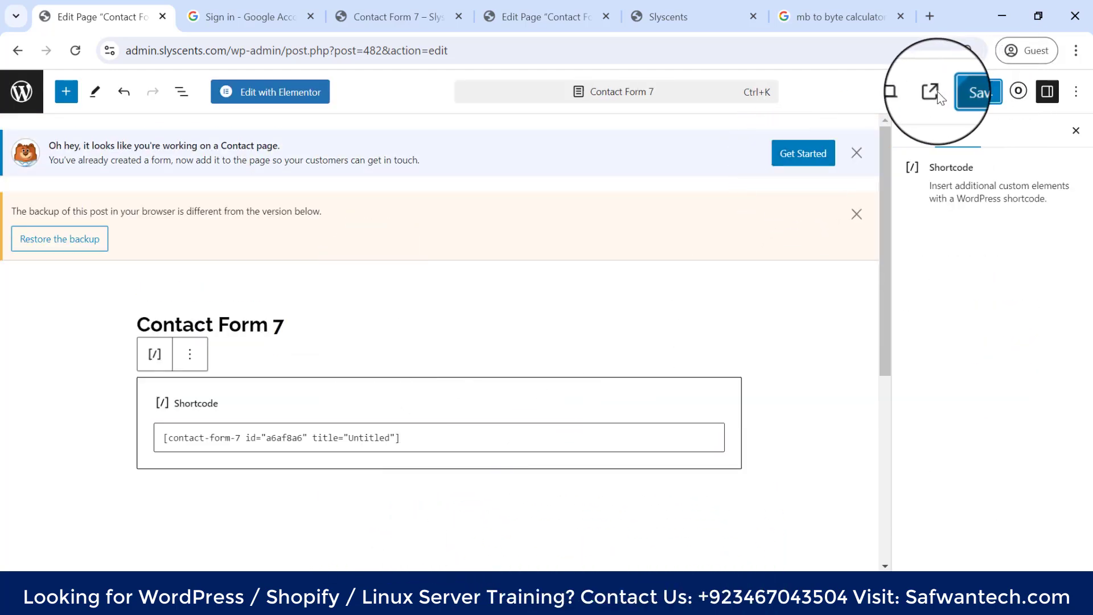
# Reload the published Contact Form 7 page and enter 20 as the answer to the 10+10=? quiz question.
pyautogui.click(387, 17)
pyautogui.click(76, 50)
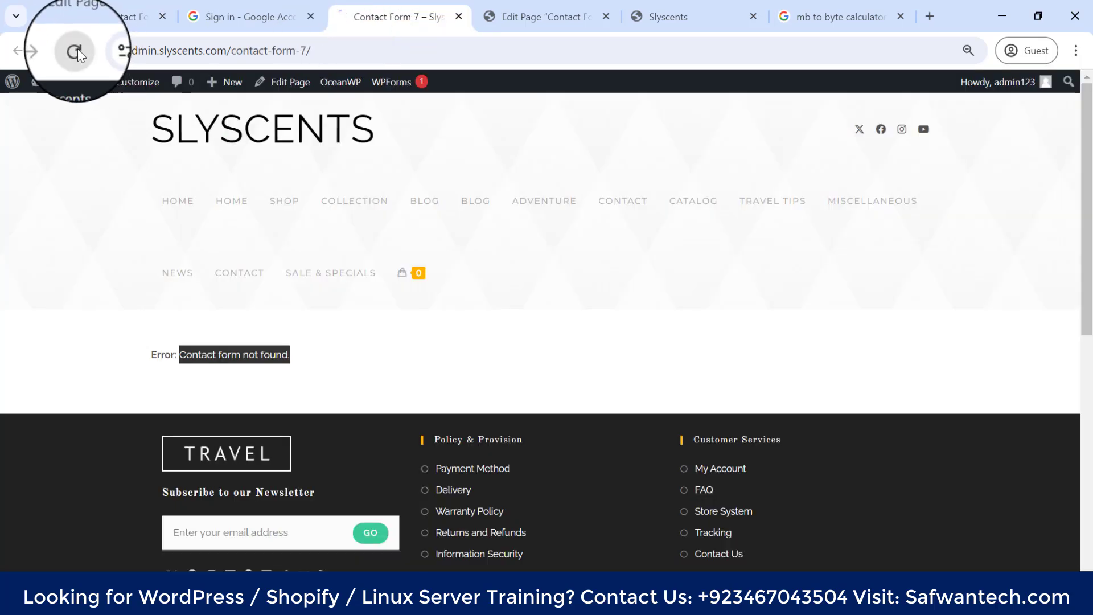
pyautogui.scroll(-4, 216, 325)
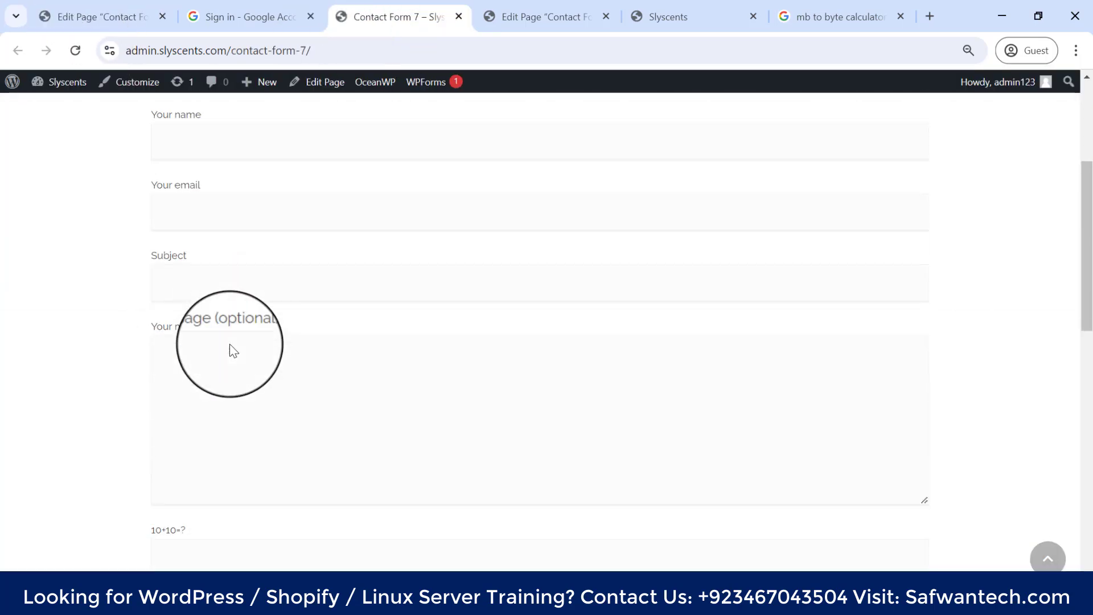
pyautogui.scroll(-5, 230, 344)
pyautogui.scroll(3, 230, 347)
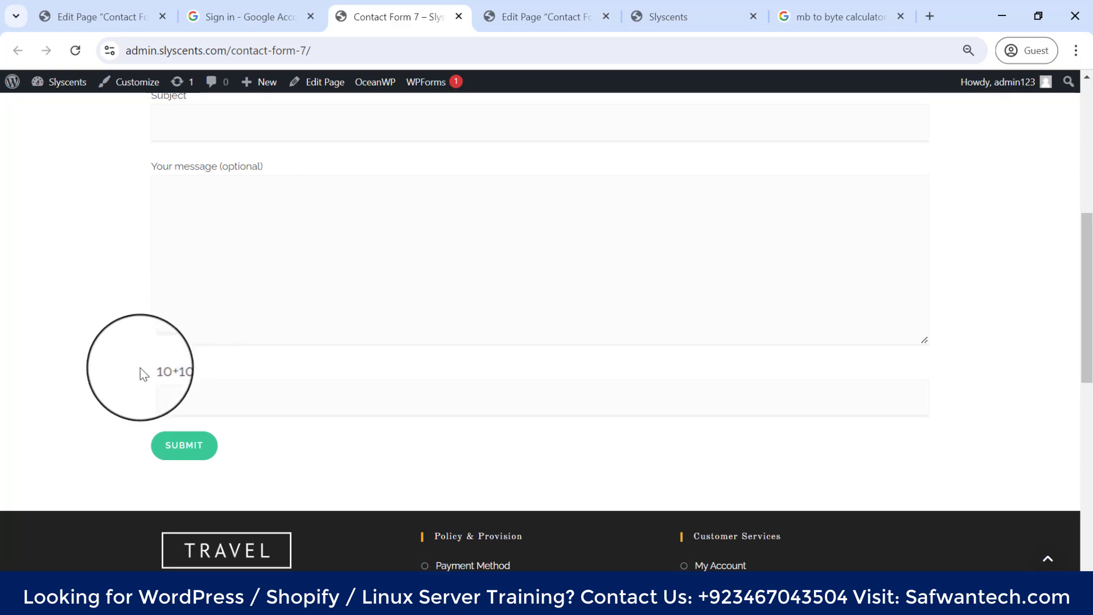
pyautogui.moveTo(140, 369); pyautogui.dragTo(179, 367)
pyautogui.click(187, 392)
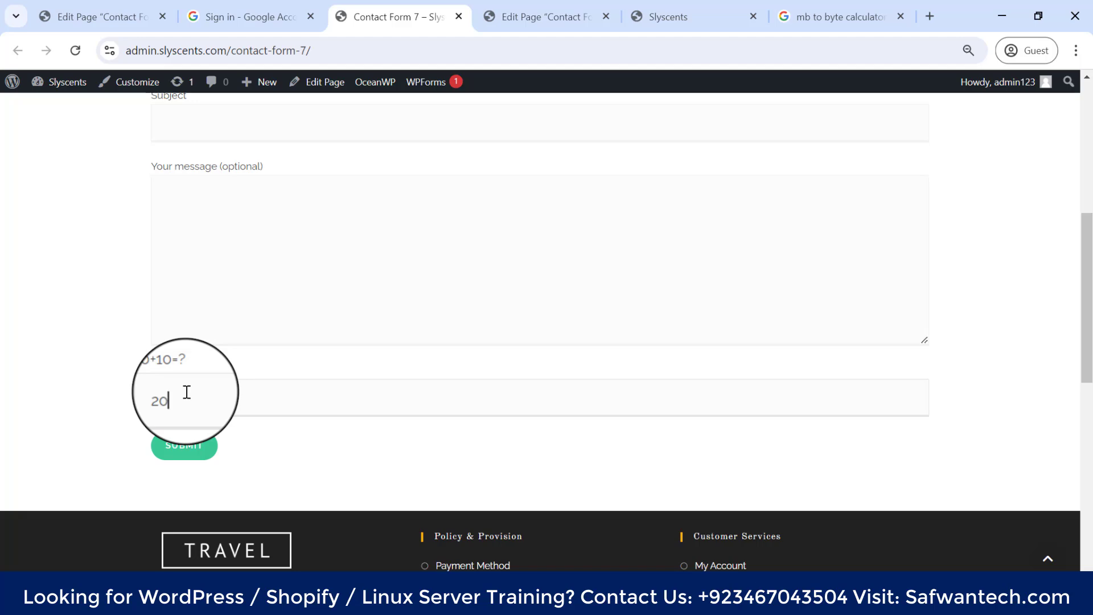
pyautogui.write('20')
# Leave the page editor and open the untitled contact form for editing from the contact forms list.
pyautogui.click(121, 16)
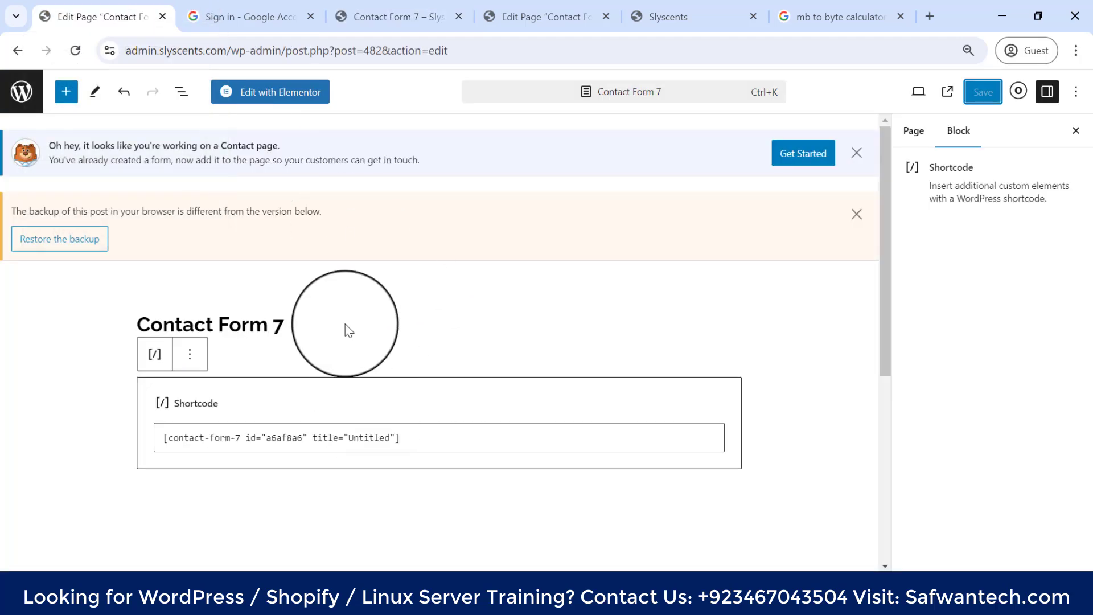
pyautogui.click(22, 92)
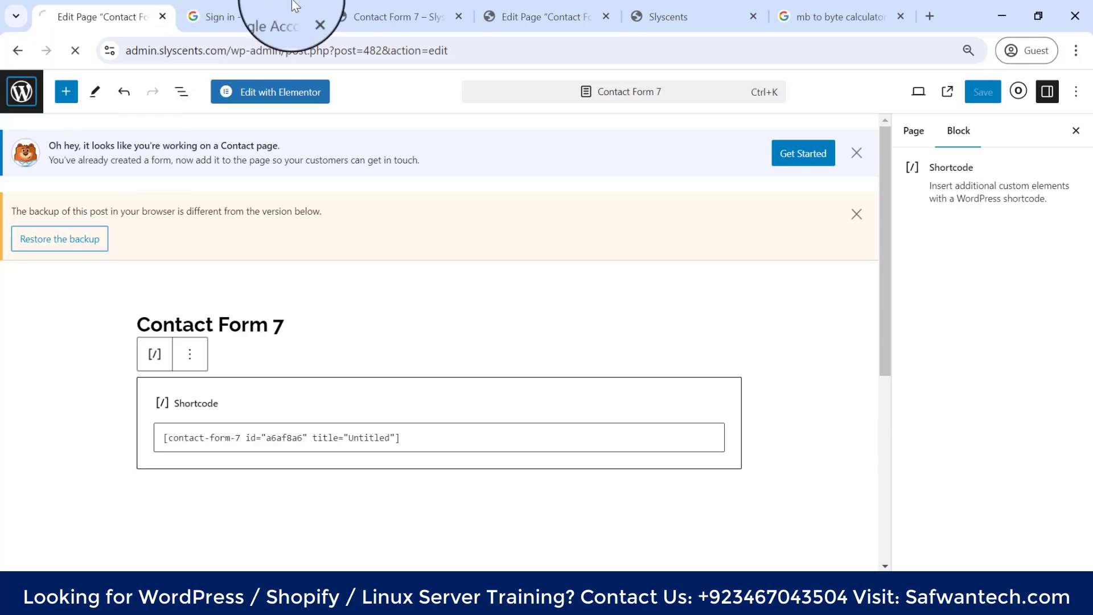
pyautogui.click(365, 17)
pyautogui.click(68, 16)
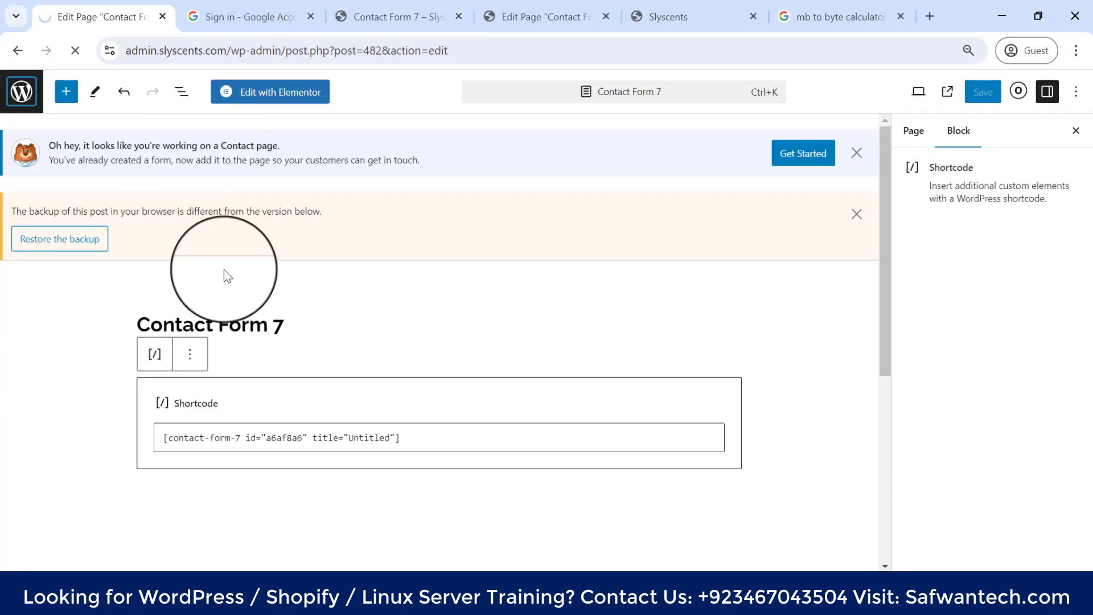
pyautogui.scroll(-10, 111, 450)
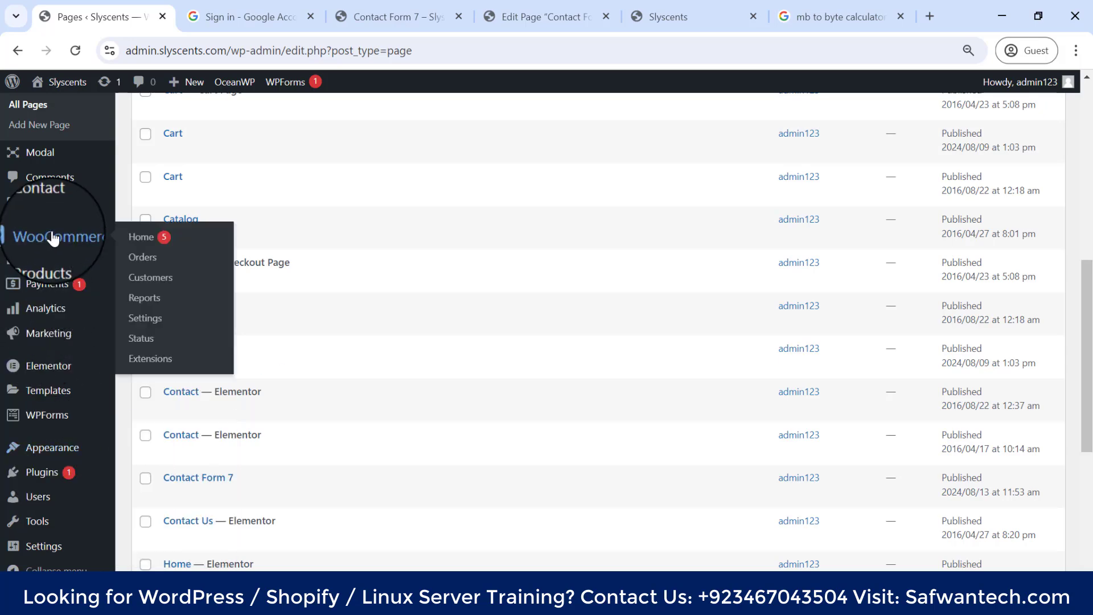
pyautogui.scroll(-3, 44, 216)
pyautogui.moveTo(43, 202)
pyautogui.click(160, 216)
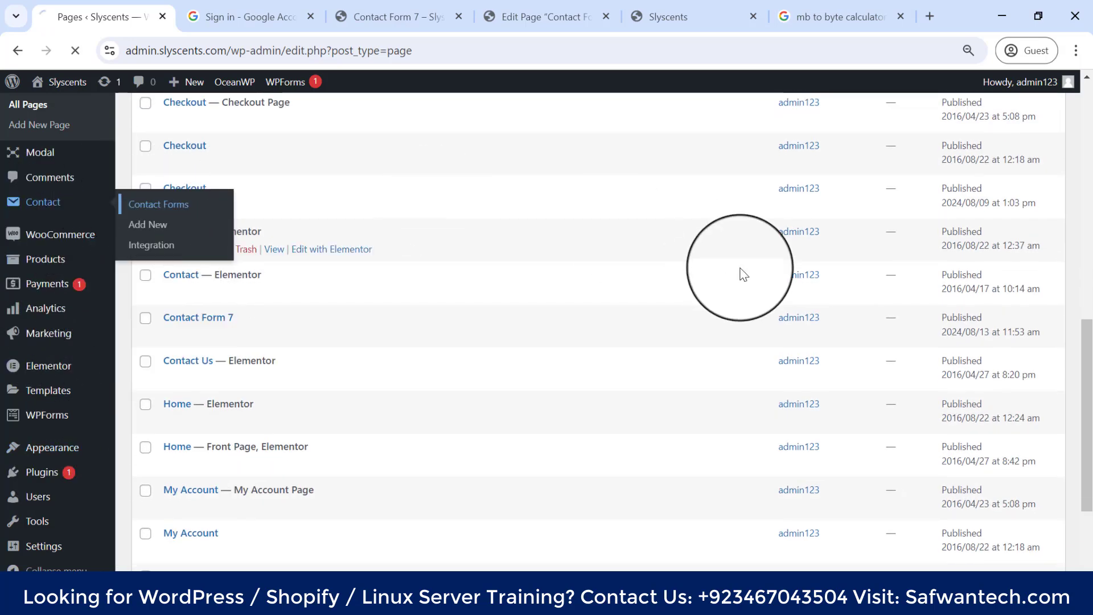
pyautogui.scroll(-3, 593, 497)
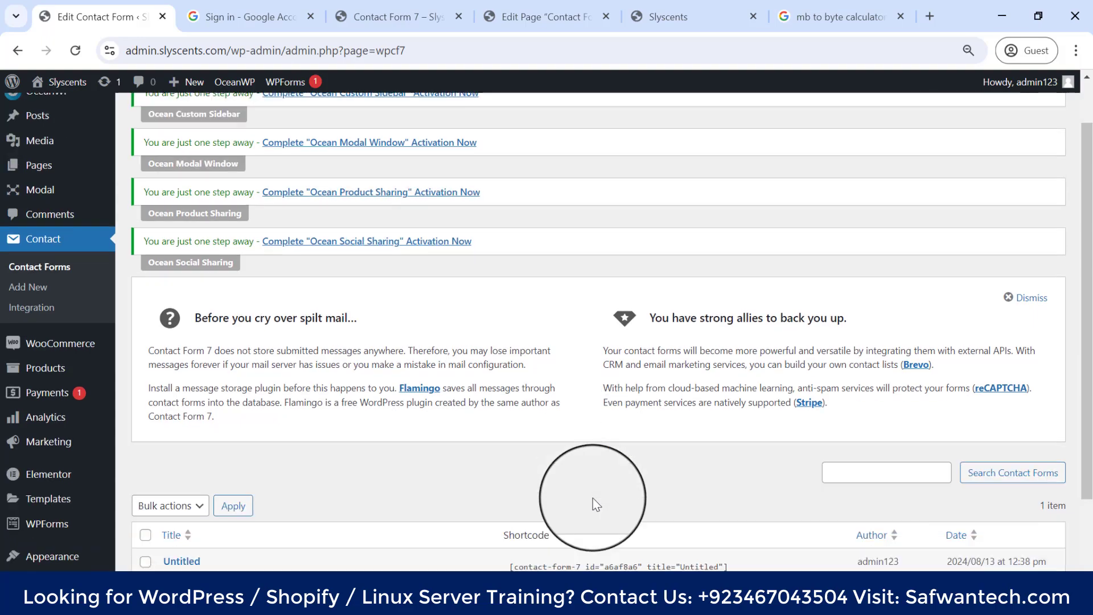
pyautogui.click(173, 471)
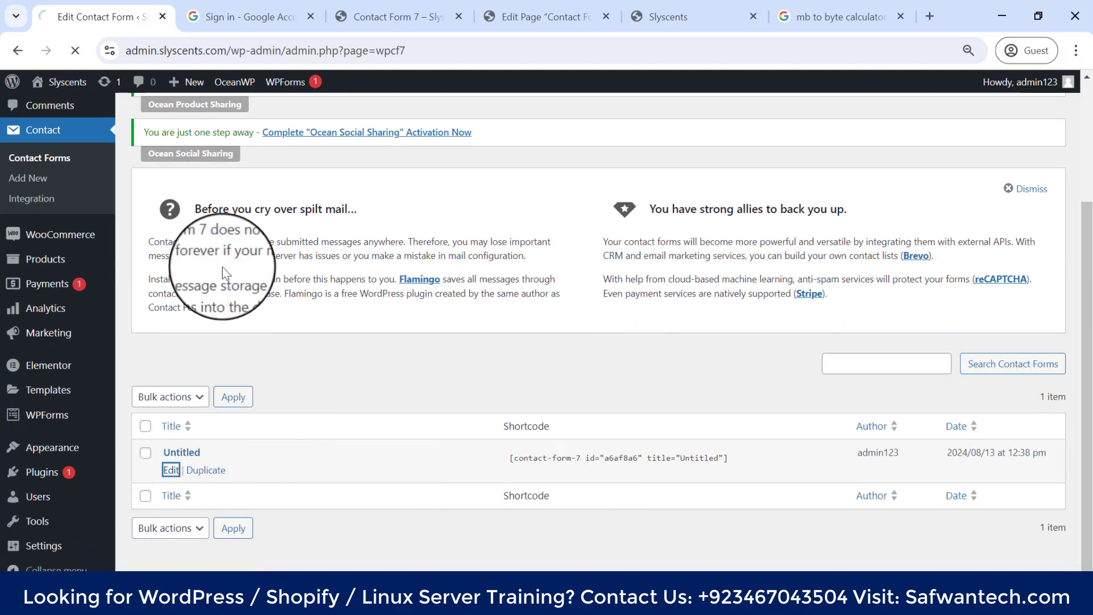
pyautogui.scroll(-5, 64, 414)
pyautogui.scroll(5, 54, 407)
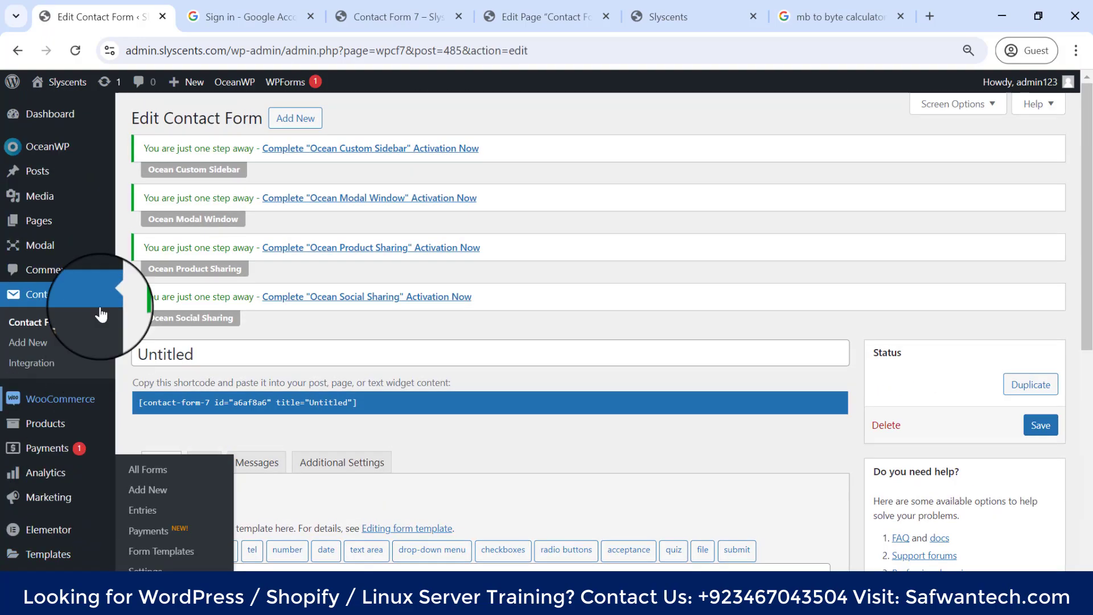
# Return to the contact forms list and reopen the untitled form for editing.
pyautogui.click(29, 325)
pyautogui.scroll(-8, 334, 394)
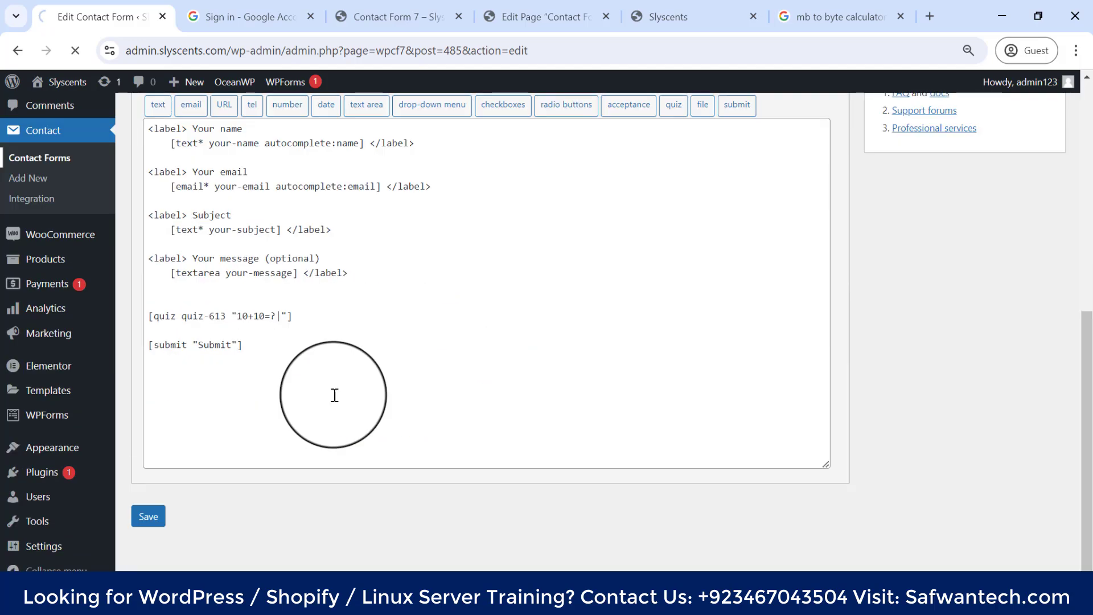
pyautogui.scroll(-3, 353, 349)
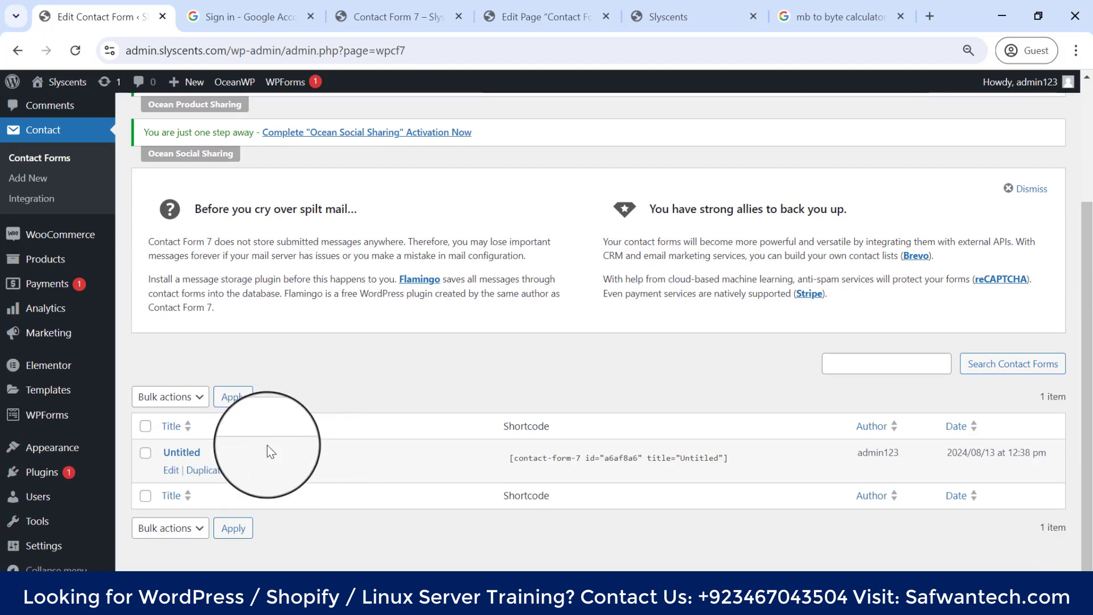
pyautogui.click(159, 473)
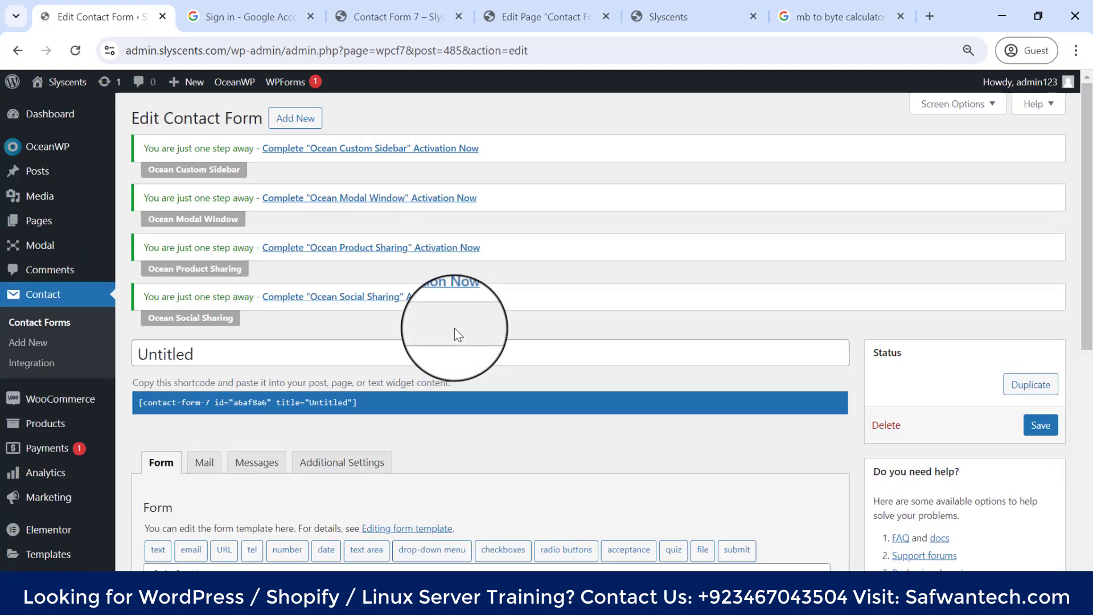
# Generate another quiz tag with the entry "10+10=?| 5+5=?|", copy it and close the tag generator without inserting it.
pyautogui.scroll(-7, 454, 328)
pyautogui.click(316, 358)
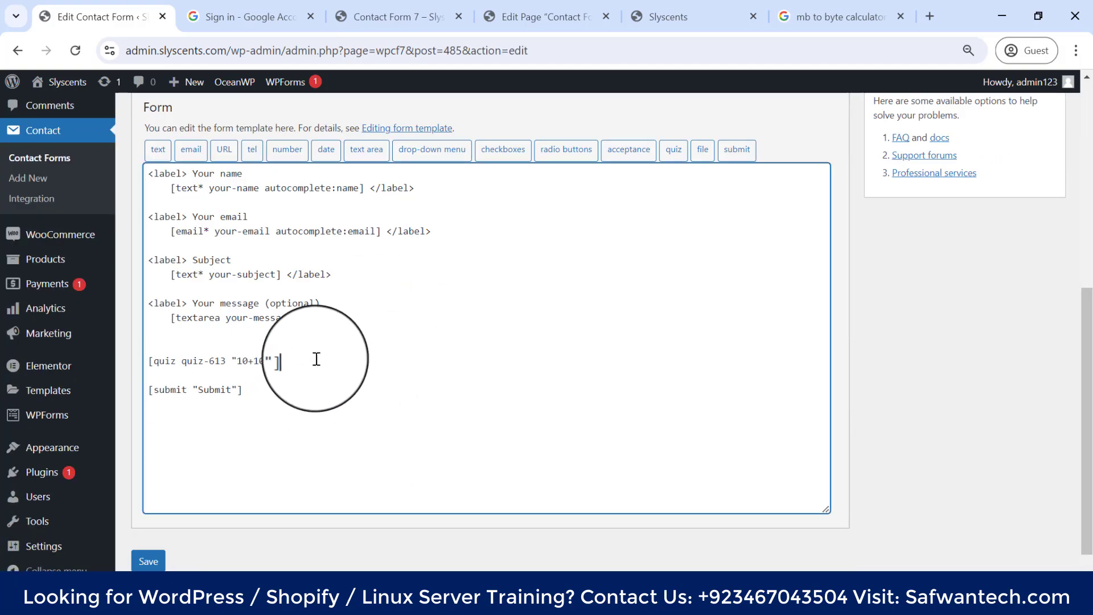
pyautogui.press('Left')
pyautogui.press('Left')
pyautogui.write('=?|')
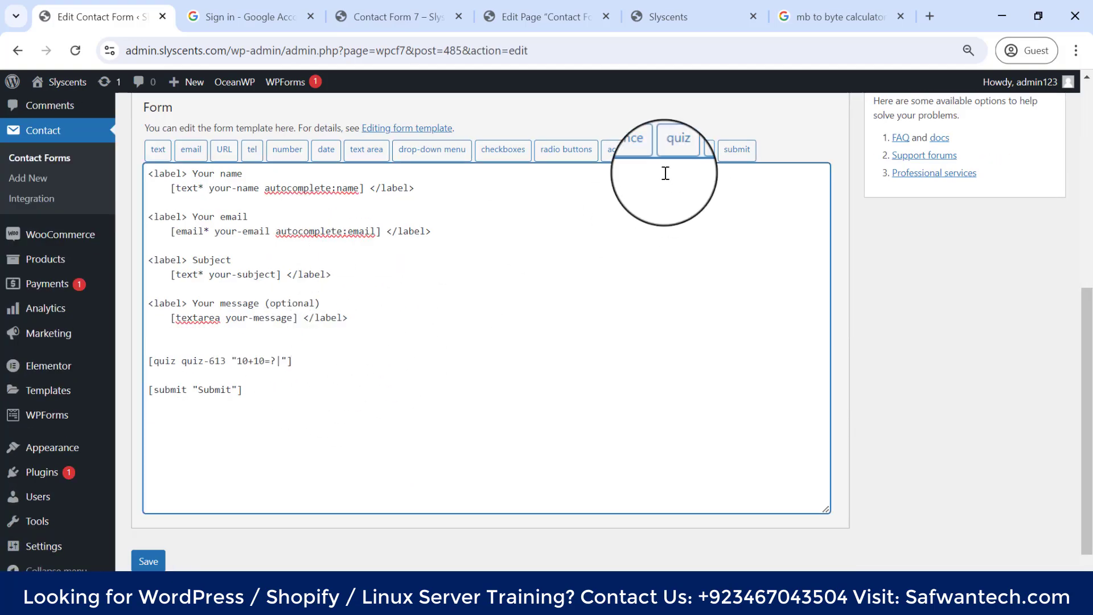
pyautogui.click(672, 150)
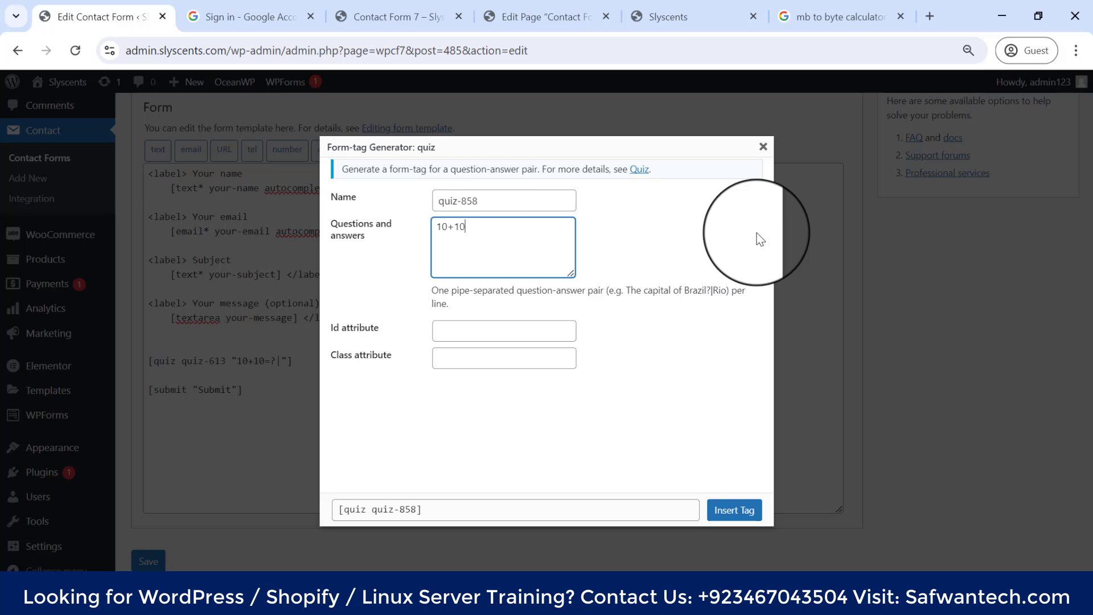
pyautogui.write('10+10=')
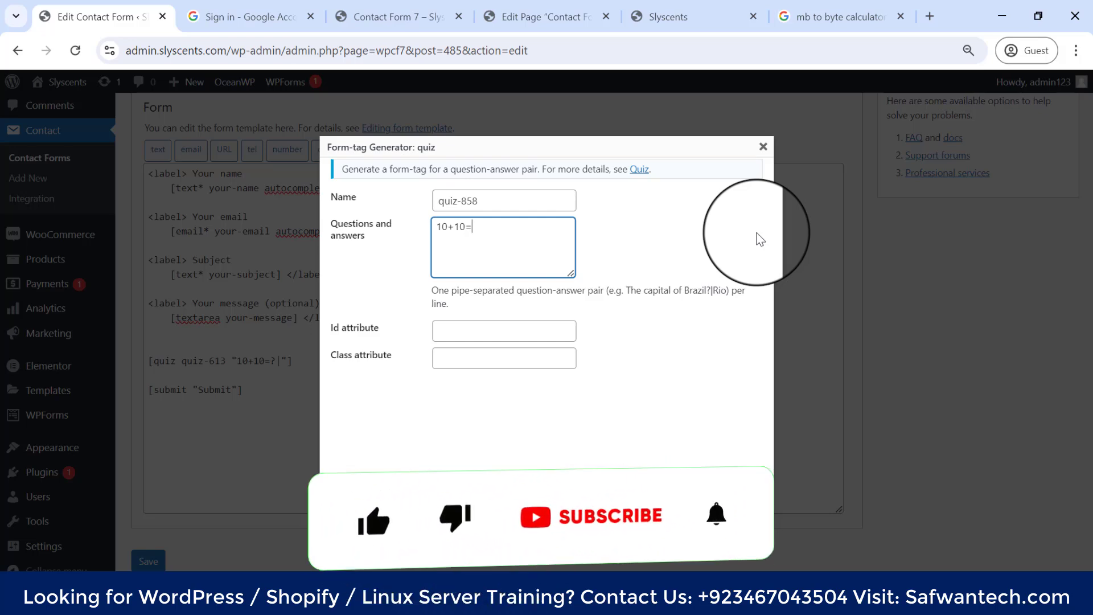
pyautogui.write('?')
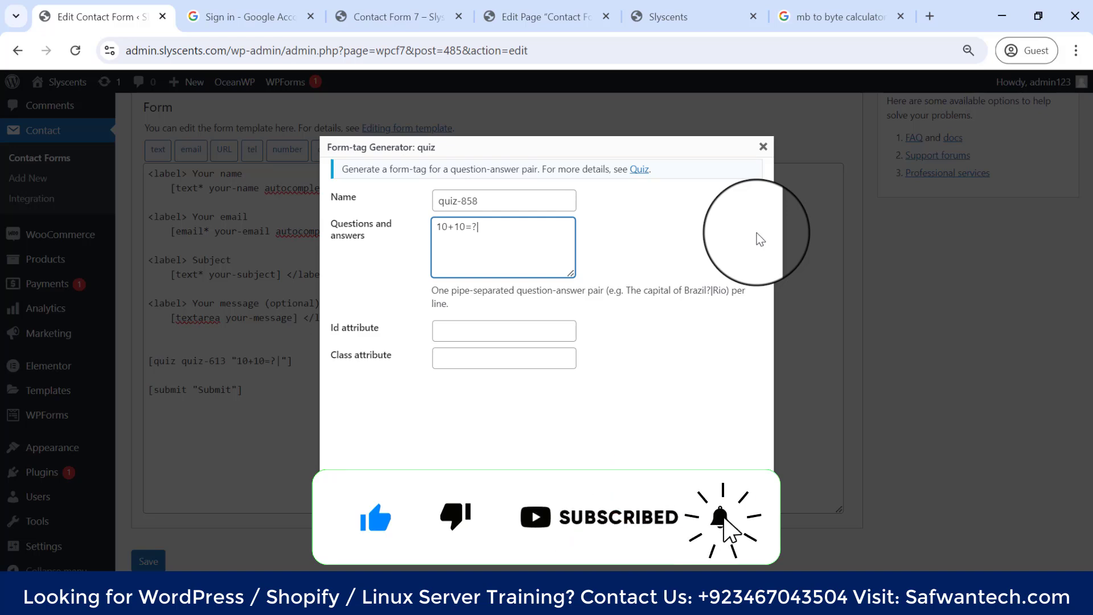
pyautogui.write('| 5+5=?|')
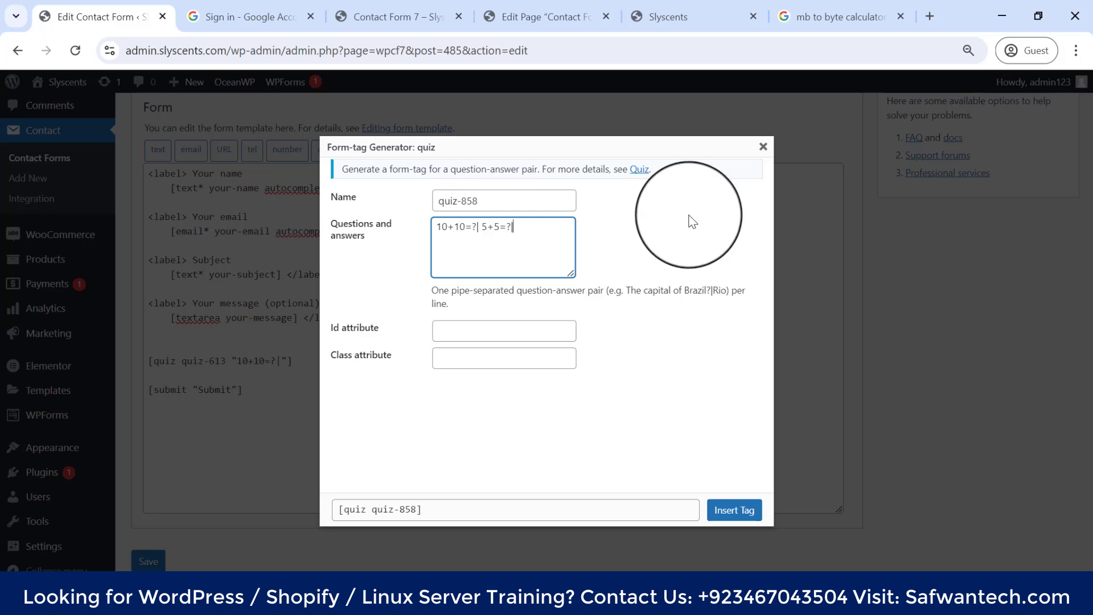
pyautogui.click(566, 508)
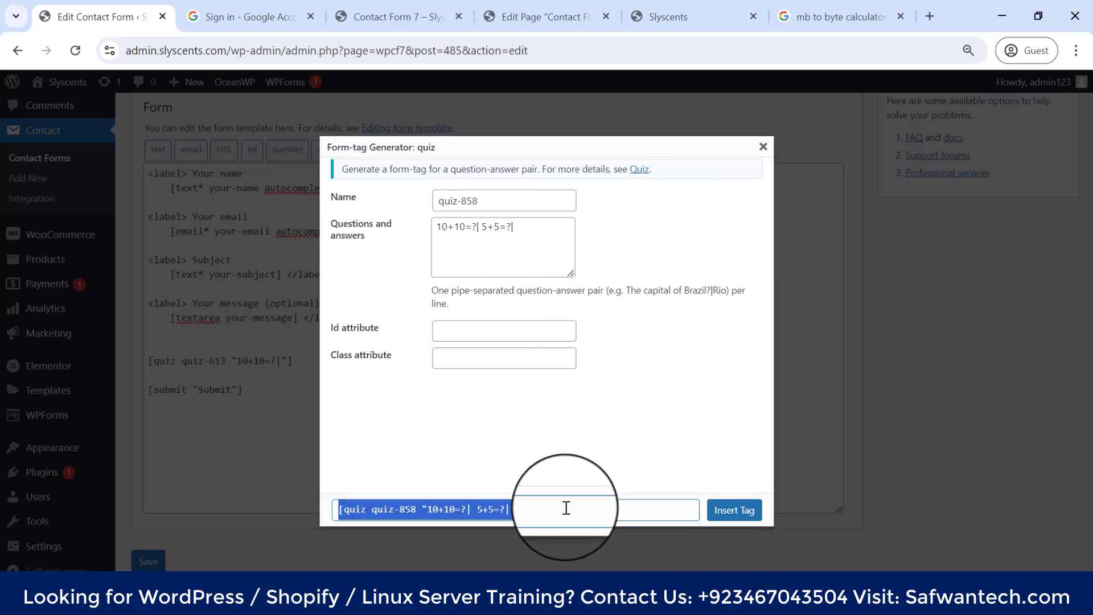
pyautogui.click(763, 147)
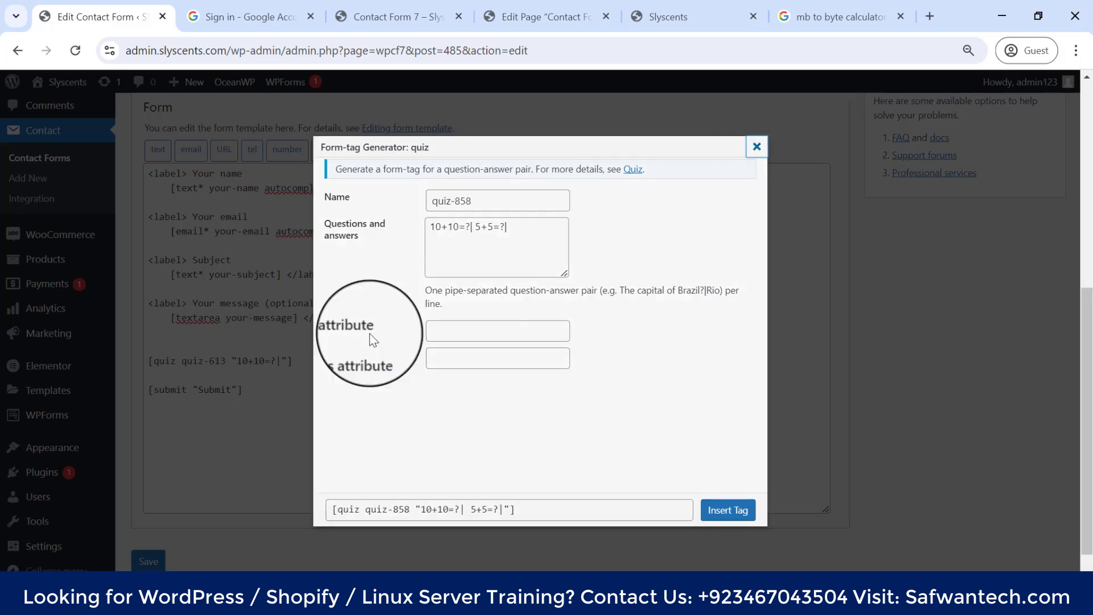
# Paste the copied quiz tag above the existing quiz tag in the form template and save the form.
pyautogui.click(331, 353)
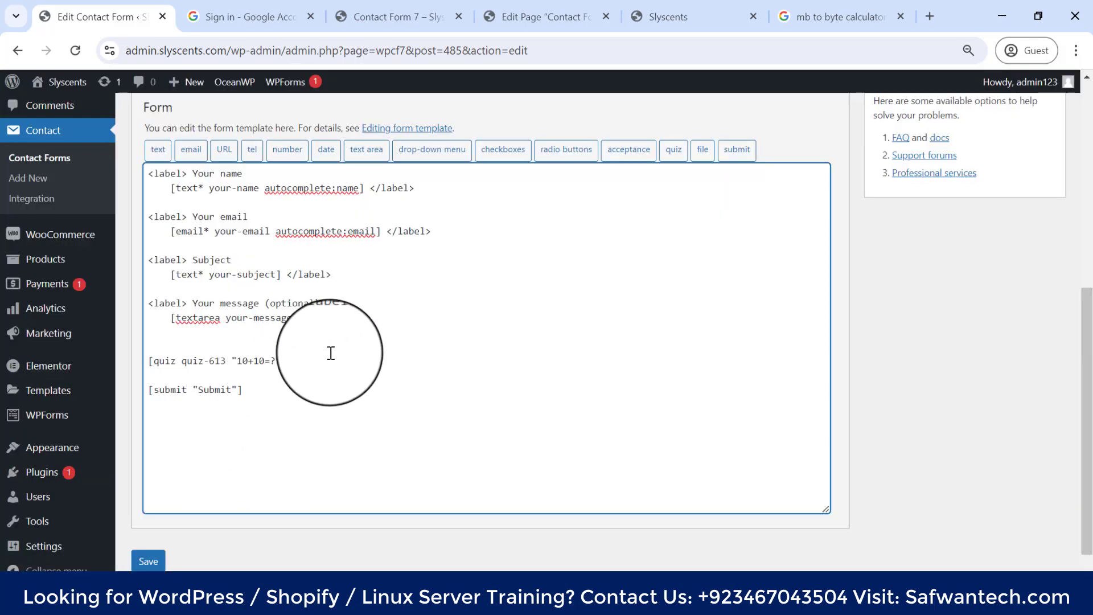
pyautogui.hotkey('ctrl', 's')
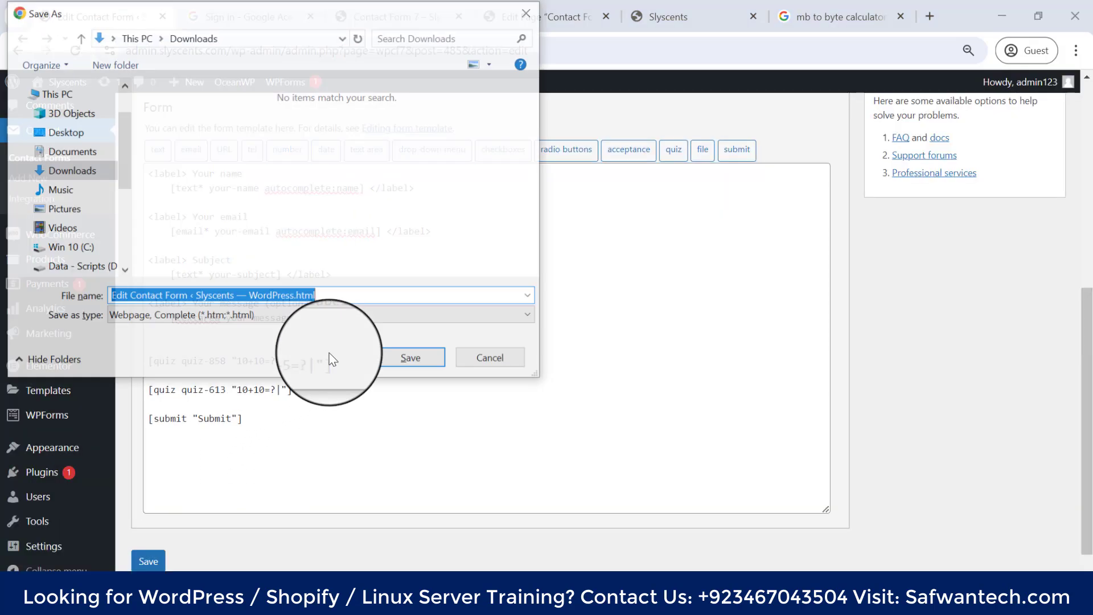
pyautogui.click(491, 358)
pyautogui.click(155, 564)
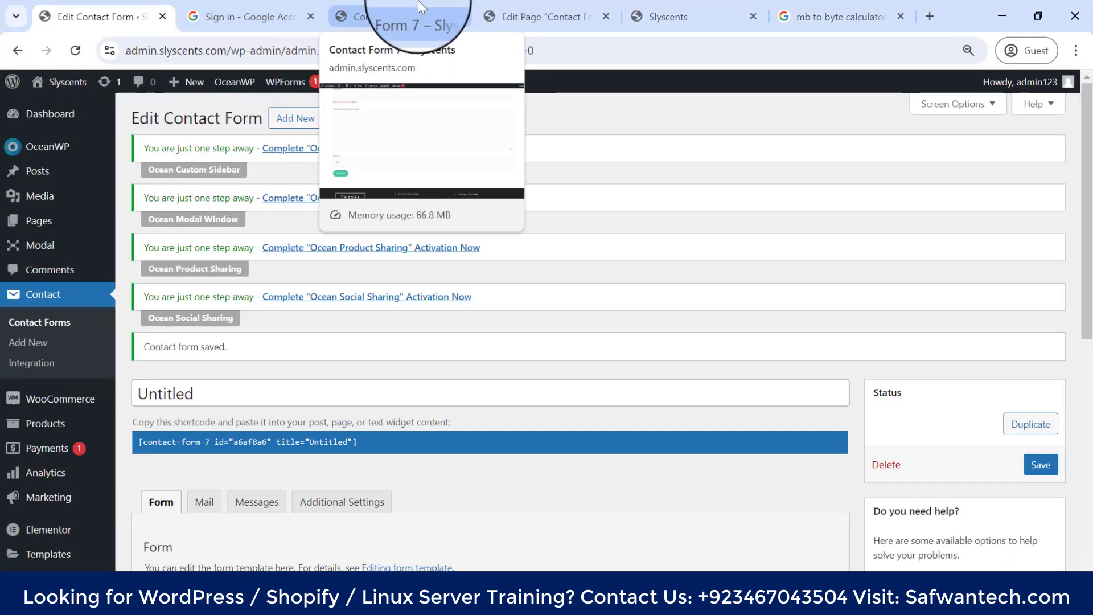
# Reload the published Contact Form 7 page and examine the quiz questions and answer fields above the submit button.
pyautogui.click(393, 13)
pyautogui.click(75, 50)
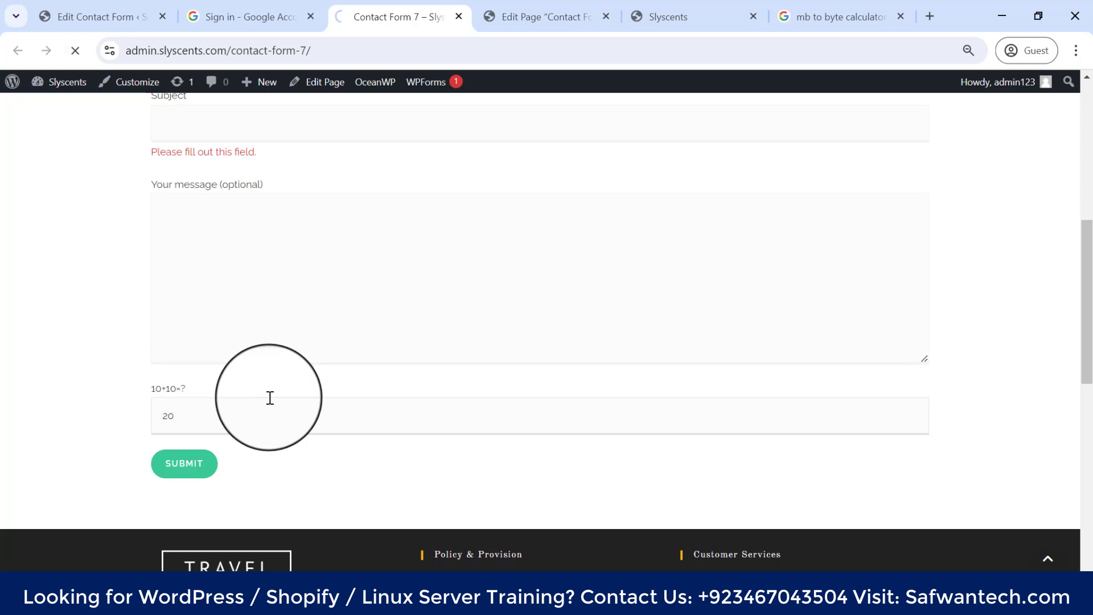
pyautogui.scroll(-3, 219, 380)
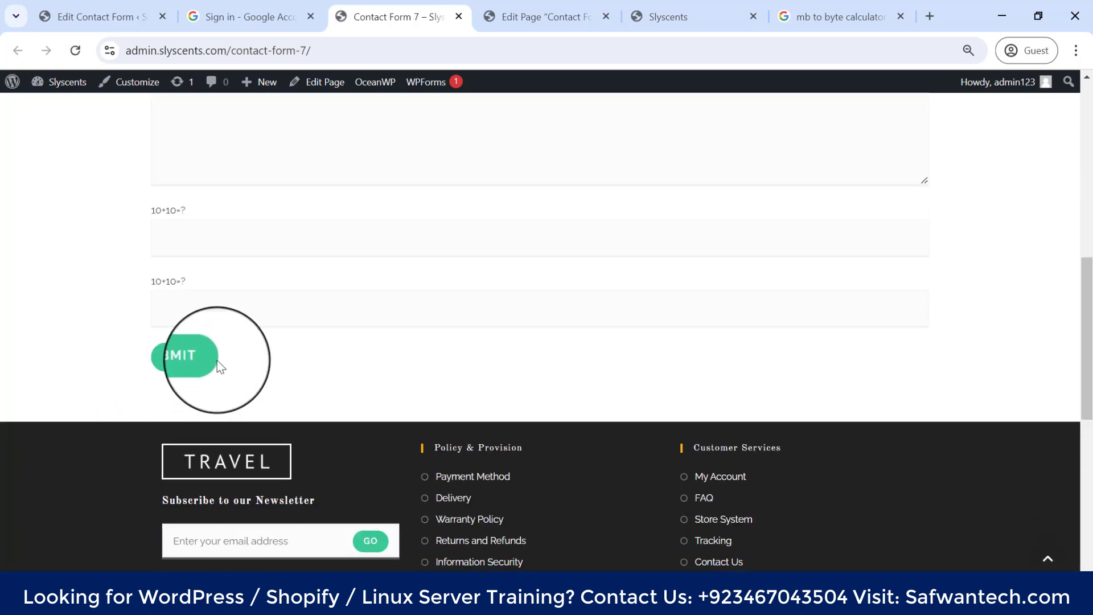
pyautogui.click(162, 278)
pyautogui.click(179, 210)
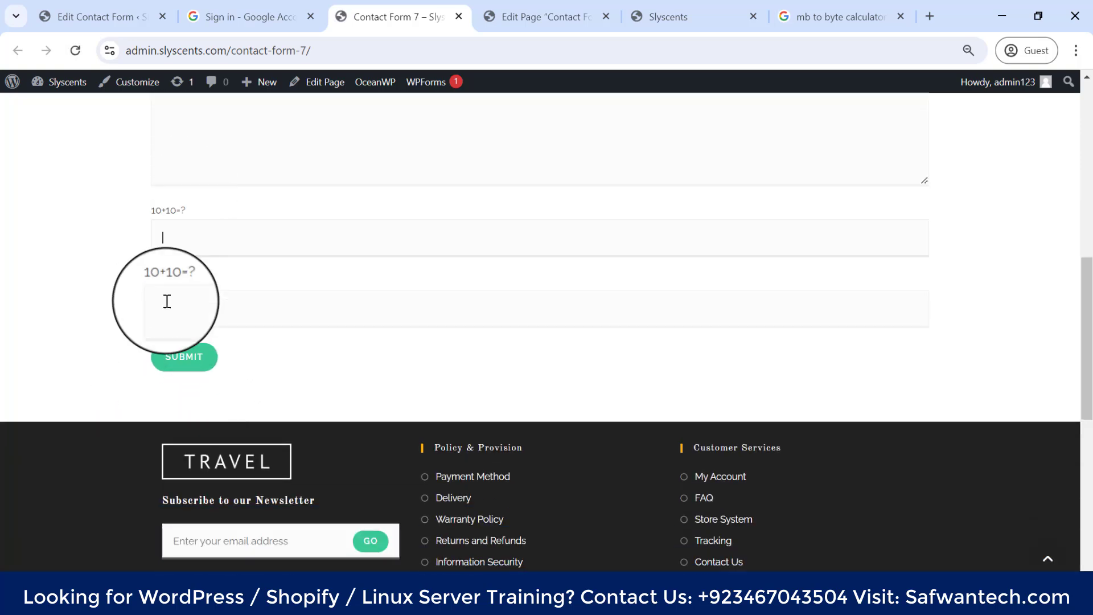
pyautogui.click(85, 17)
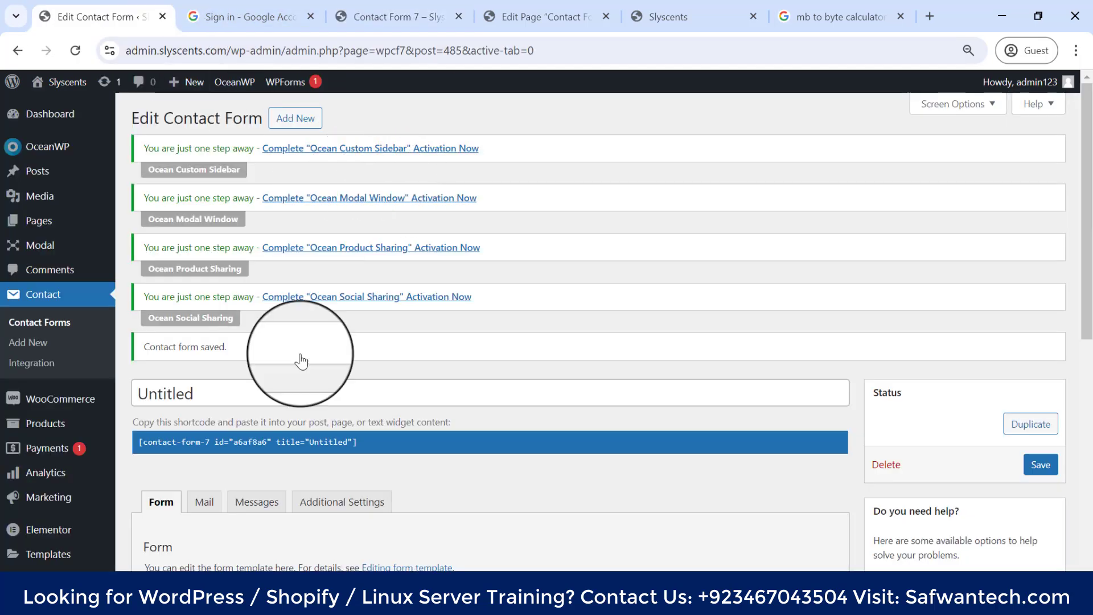
pyautogui.click(382, 17)
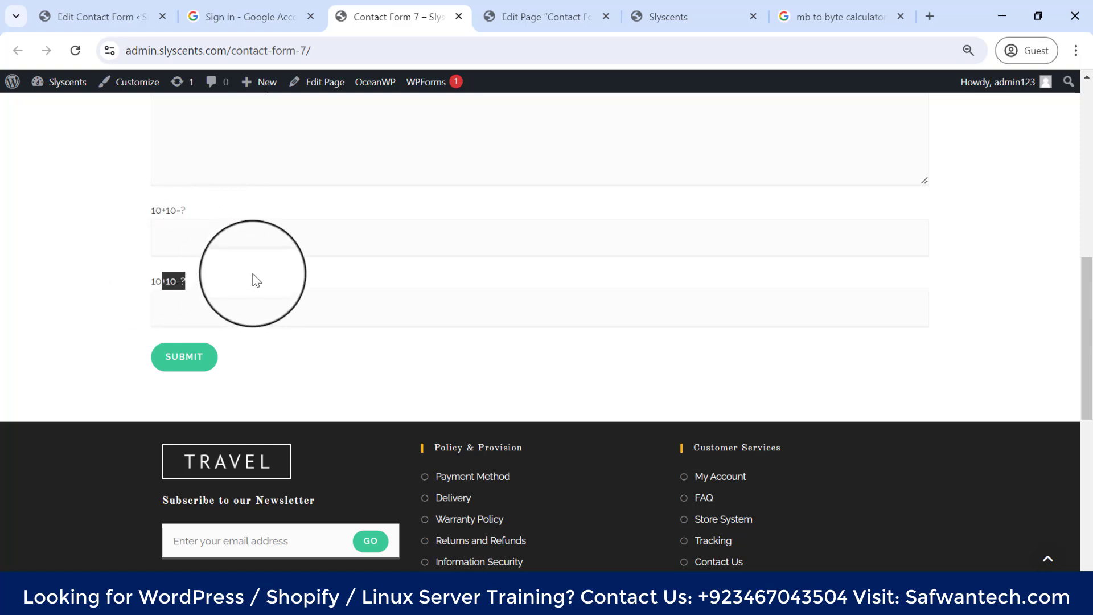
pyautogui.scroll(3, 154, 216)
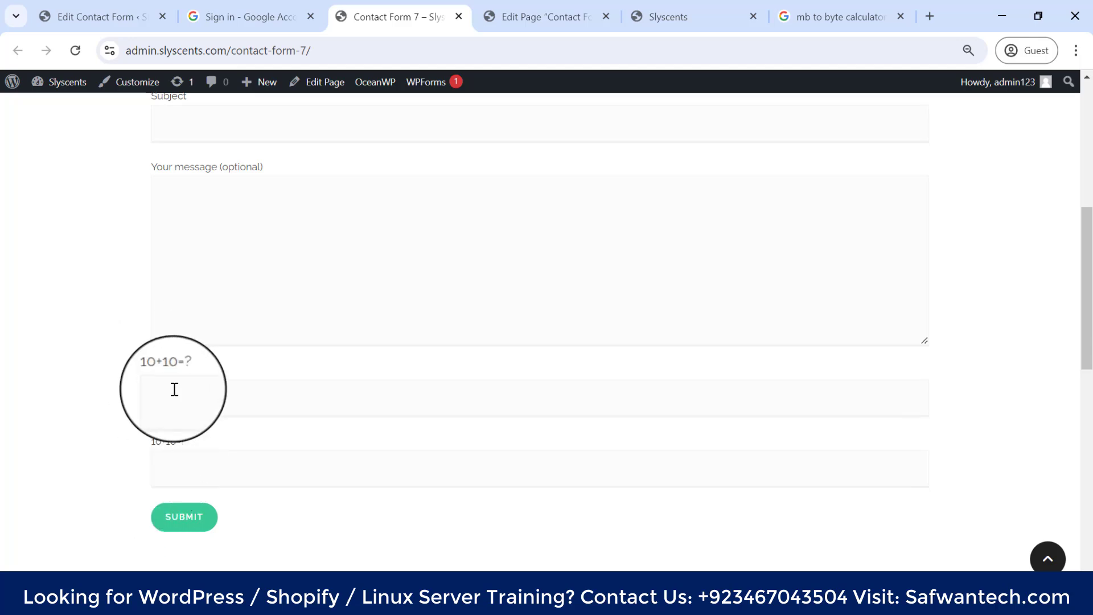
# Delete the older quiz-613 tag above the submit tag in the untitled form's template.
pyautogui.click(102, 16)
pyautogui.scroll(-8, 313, 420)
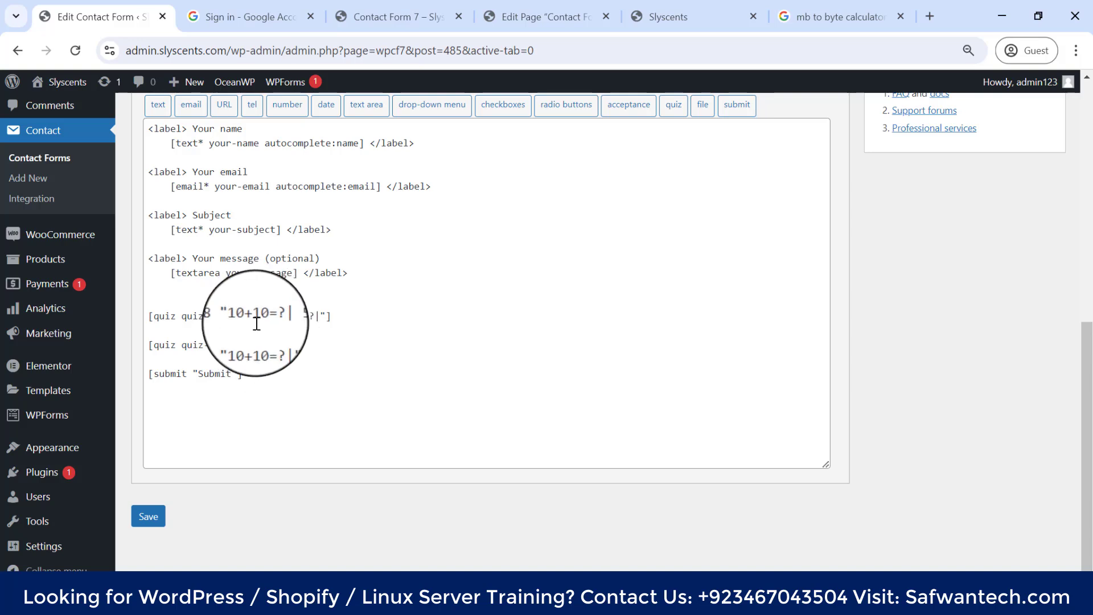
pyautogui.click(251, 342)
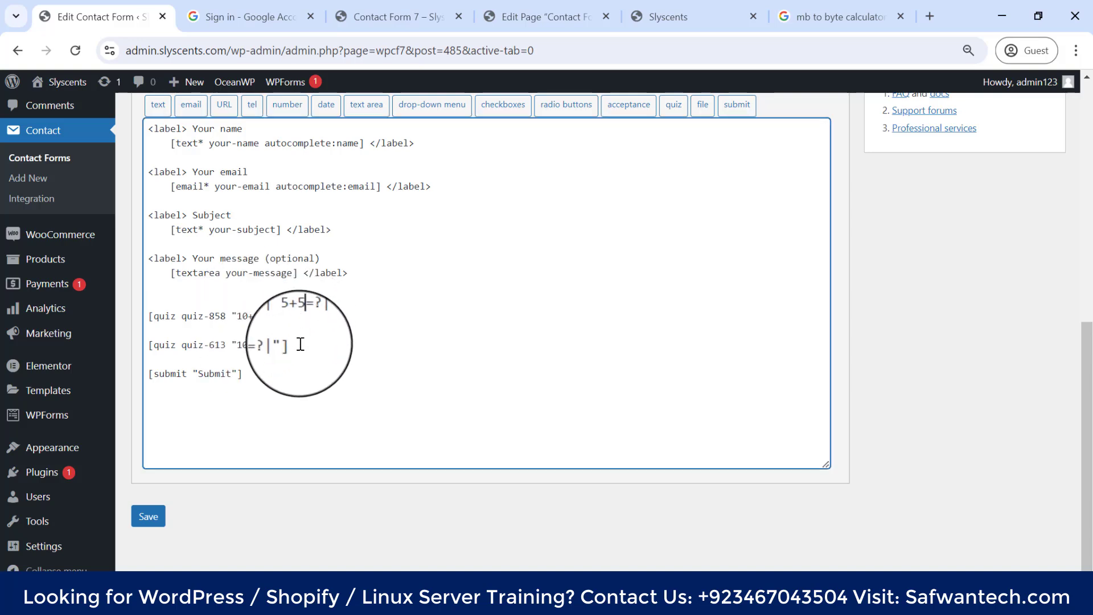
pyautogui.moveTo(294, 344); pyautogui.dragTo(142, 347)
pyautogui.press('BackSpace')
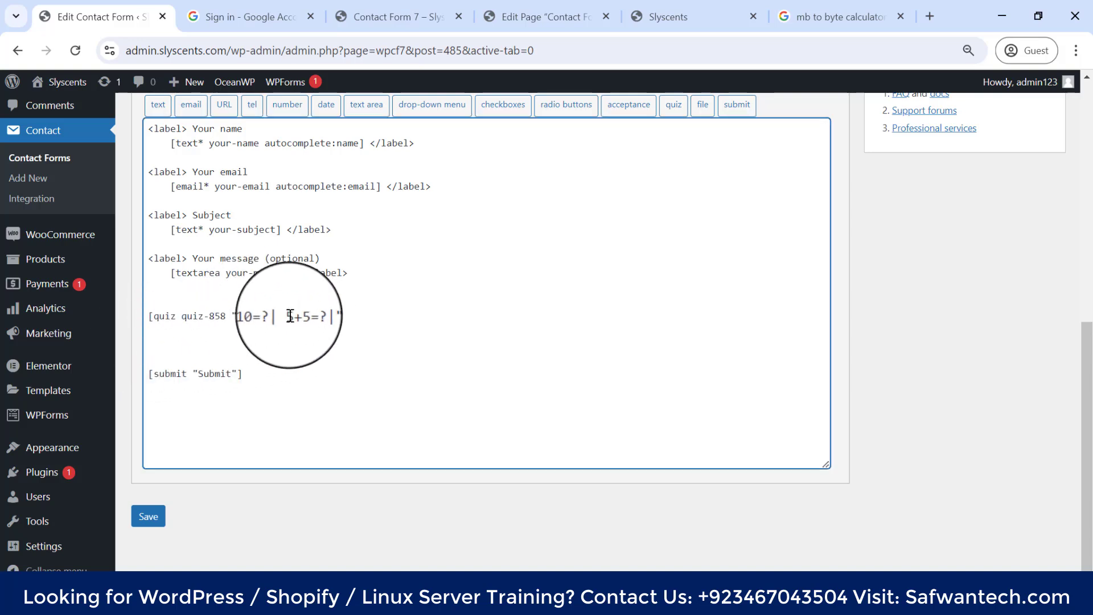
# Select the "5+5=?|" entry and then the "10+10=?|" entry in the remaining quiz tag.
pyautogui.moveTo(287, 316); pyautogui.dragTo(309, 317)
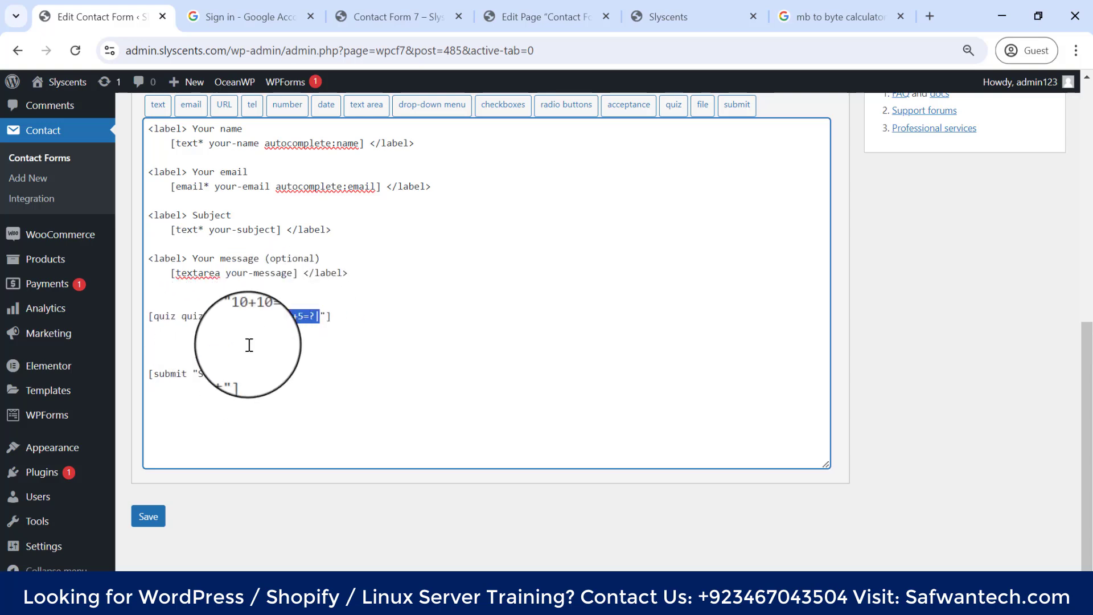
pyautogui.moveTo(236, 316); pyautogui.dragTo(278, 316)
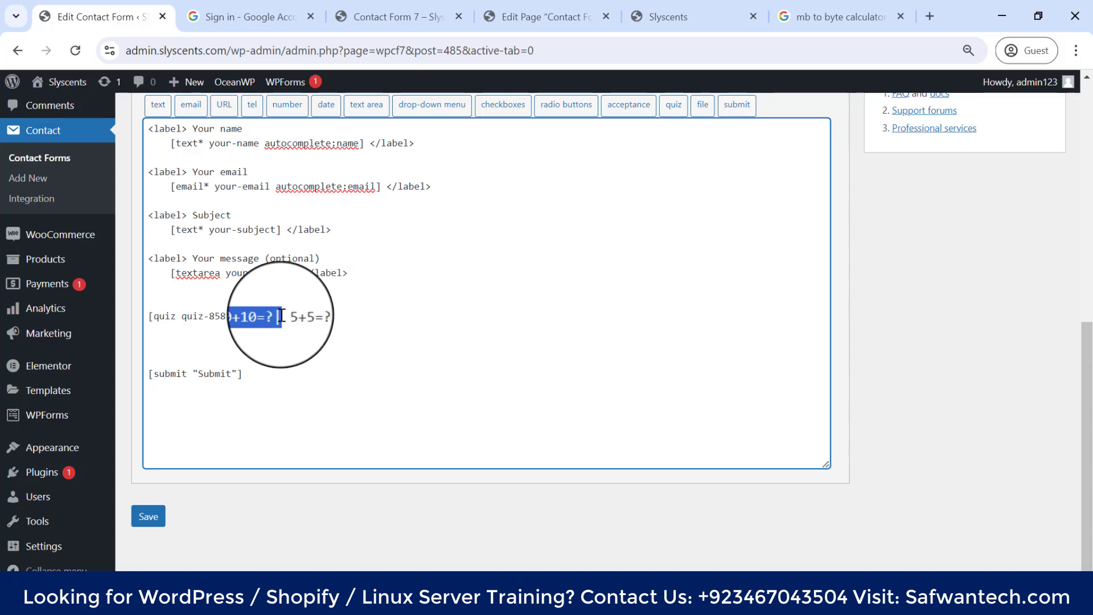